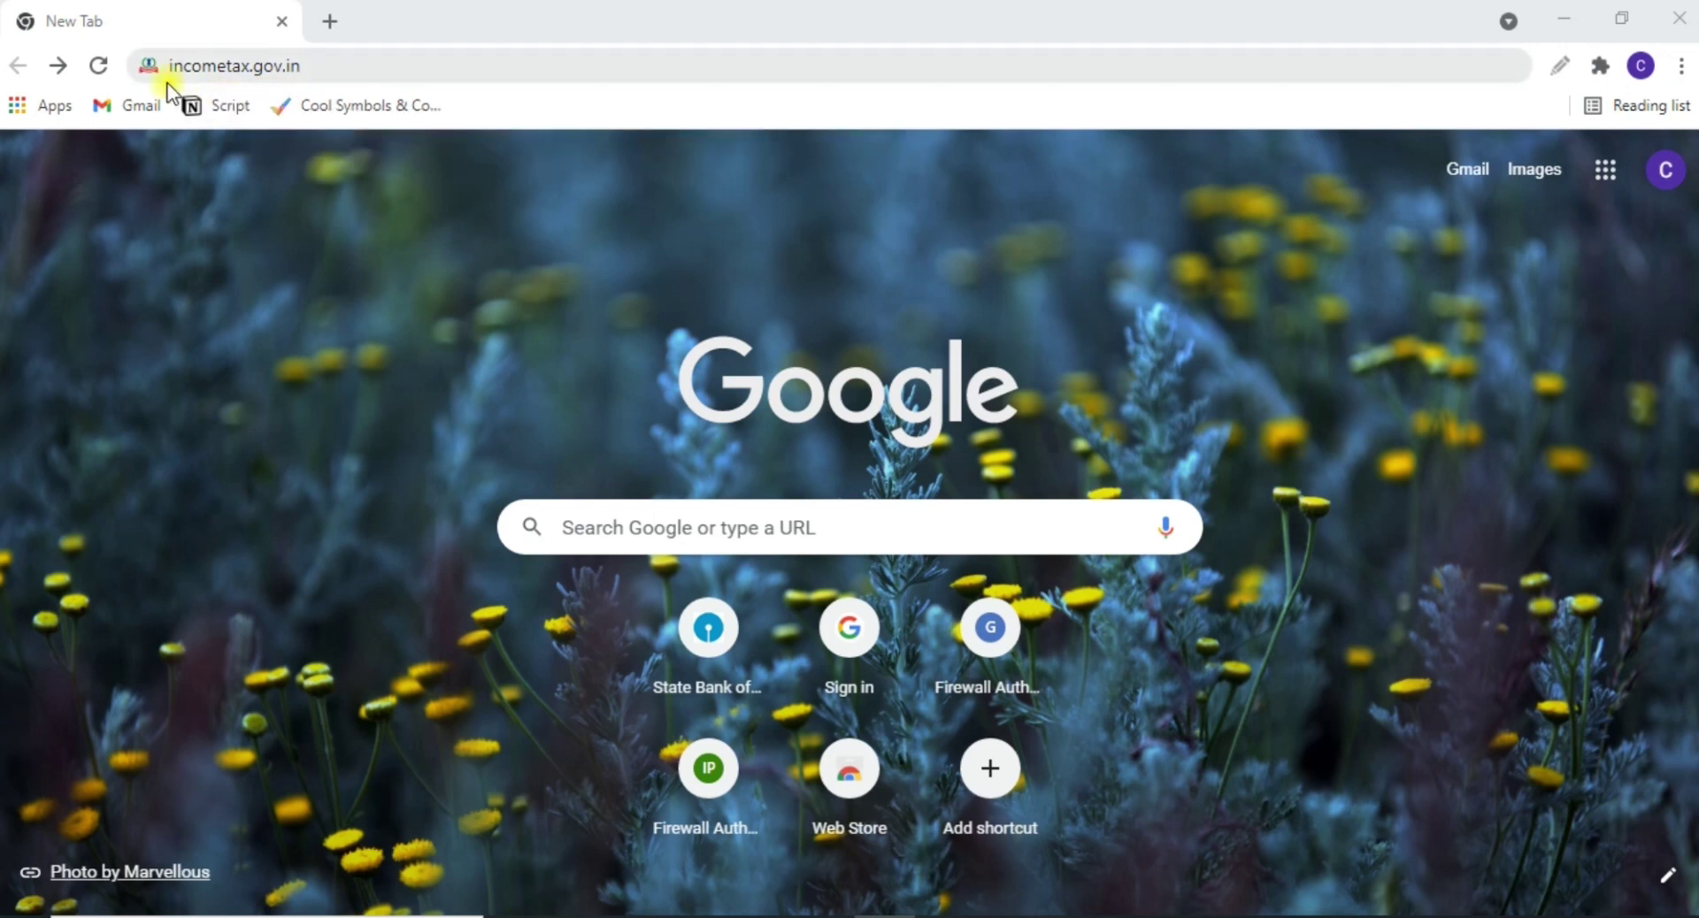
- Open incometax.gov.in and log in to the e-Filing account with the user ID and account password
key(Return)
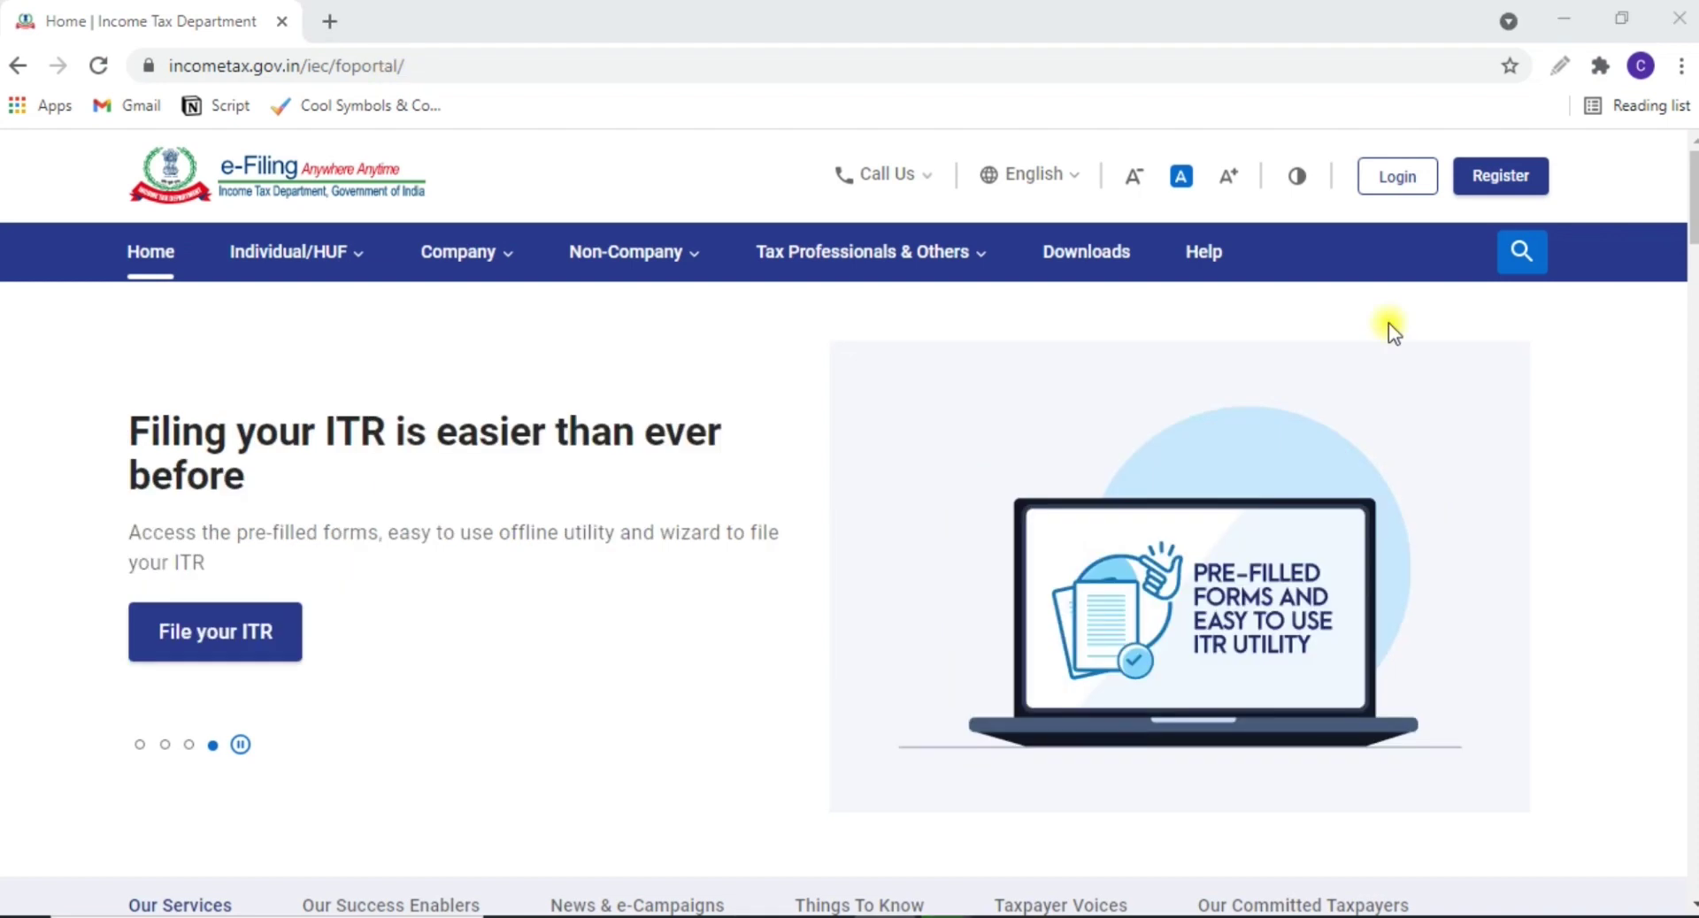
click(1413, 180)
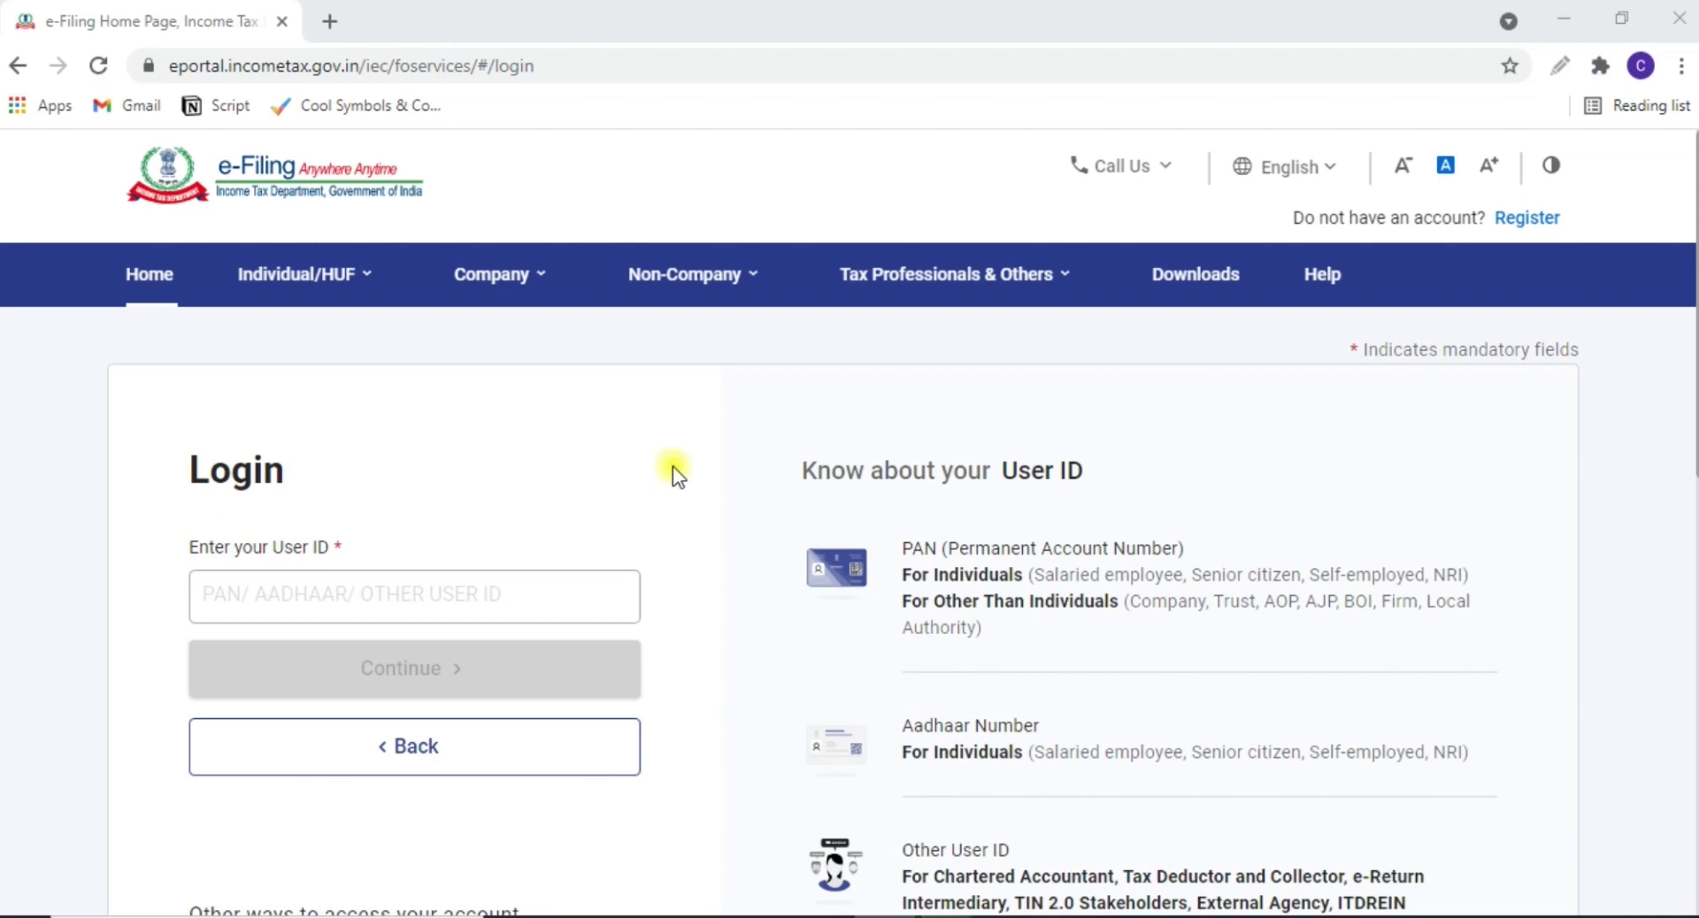
click(266, 588)
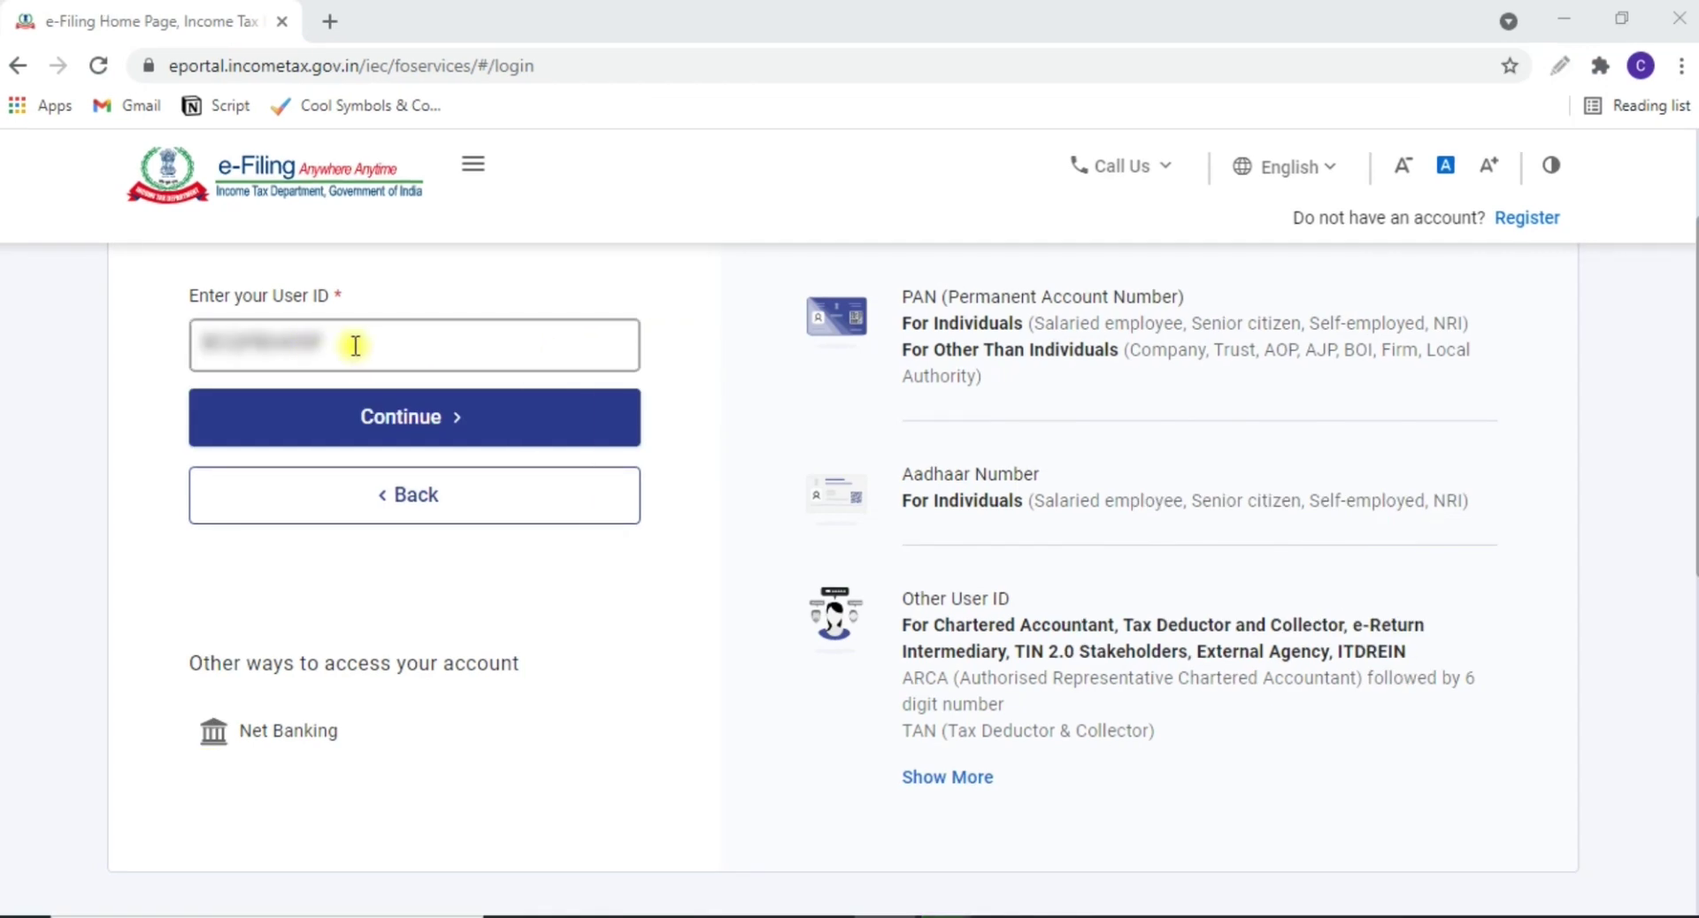
click(456, 412)
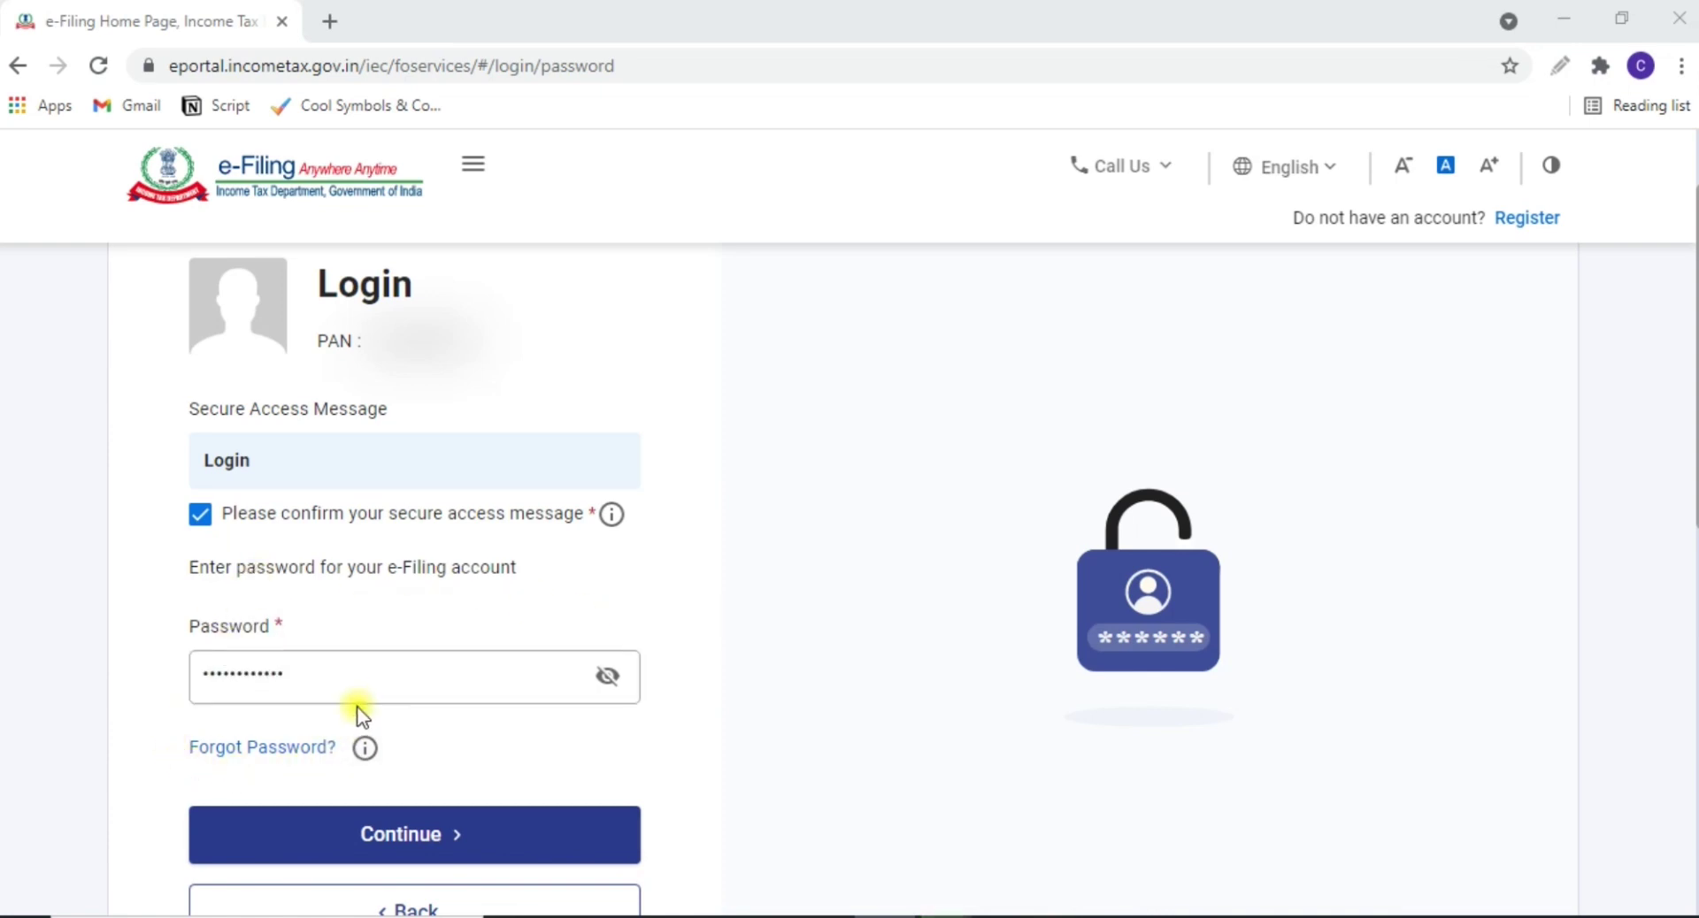
click(451, 832)
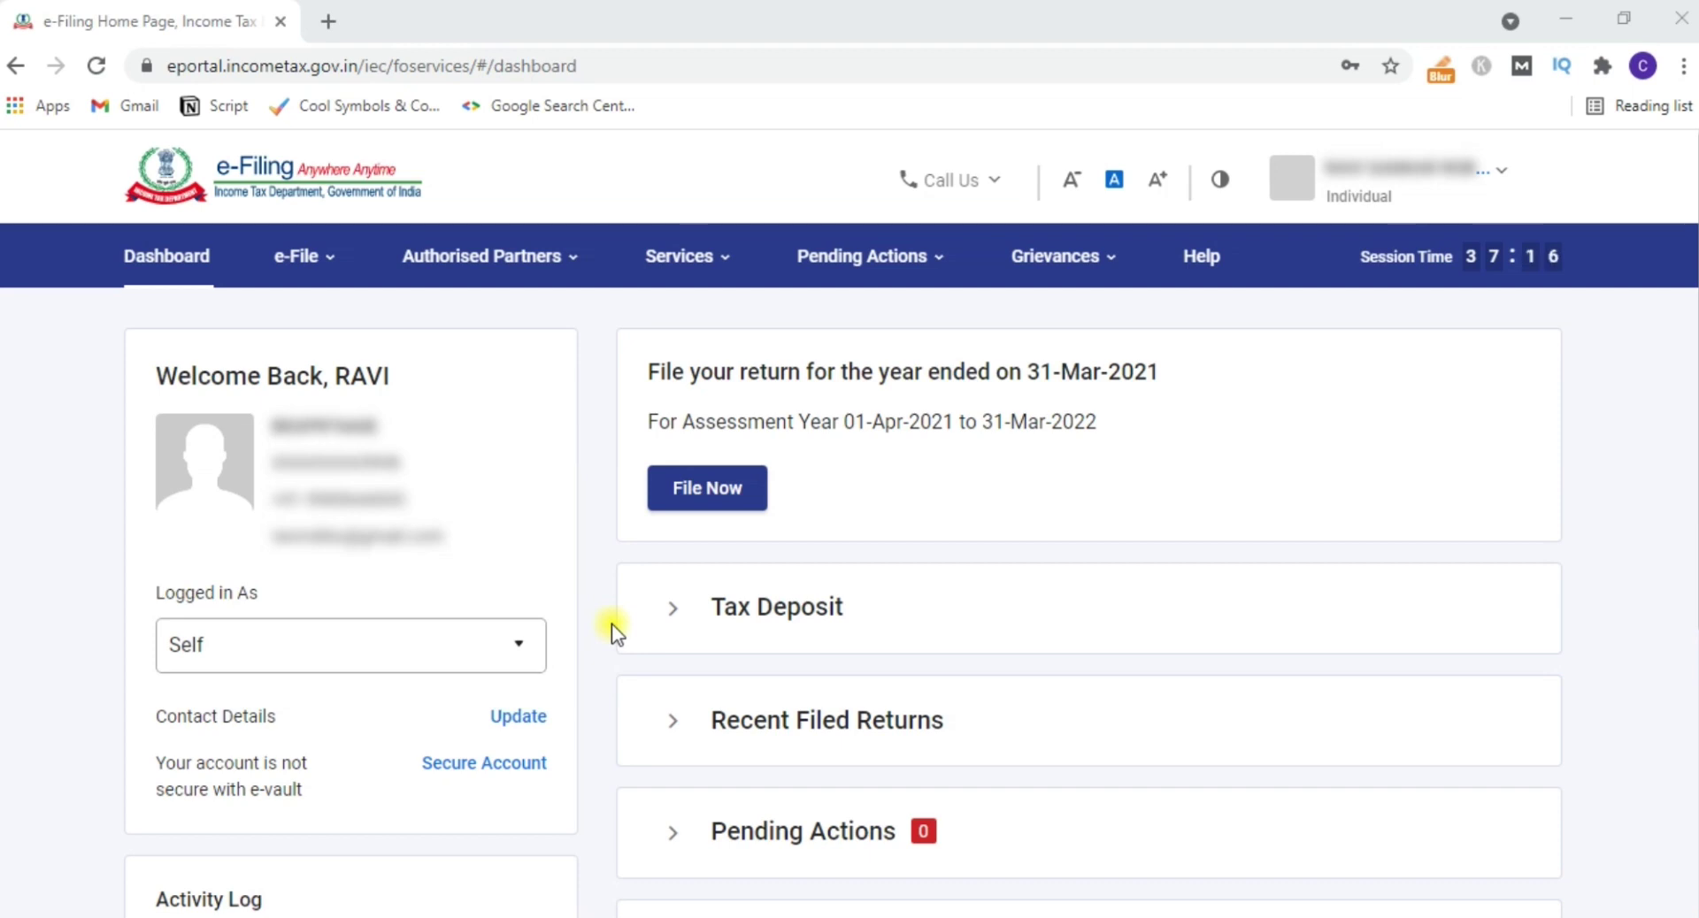
- Begin filing the income tax return for assessment year 2021-22 in Online mode
click(743, 510)
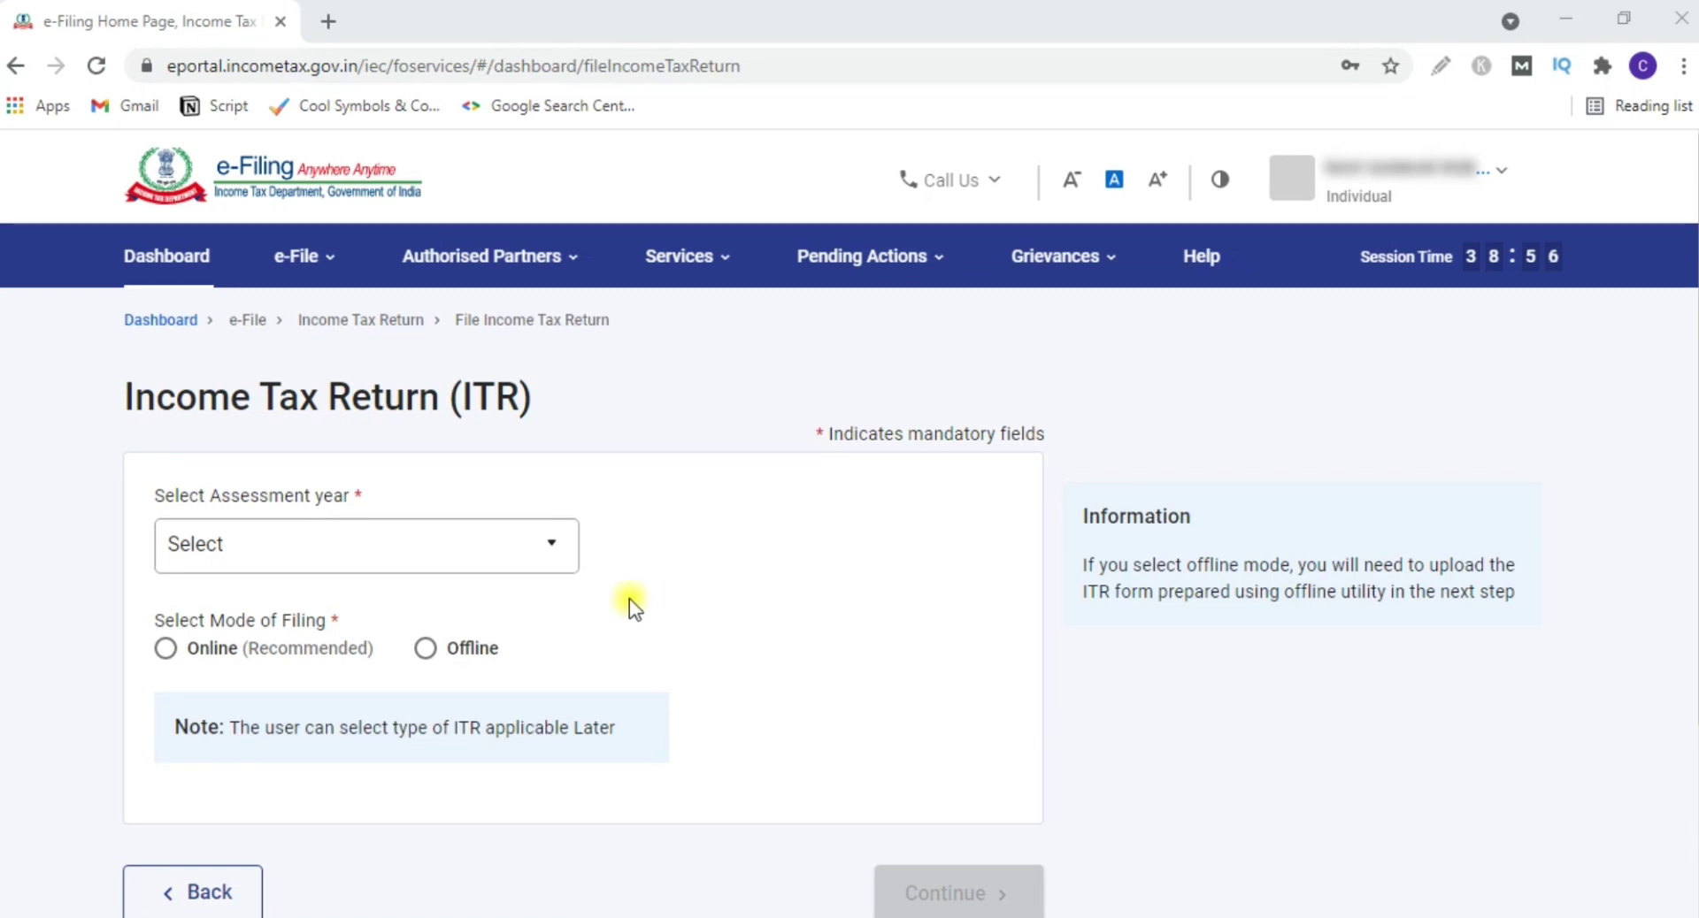
click(529, 549)
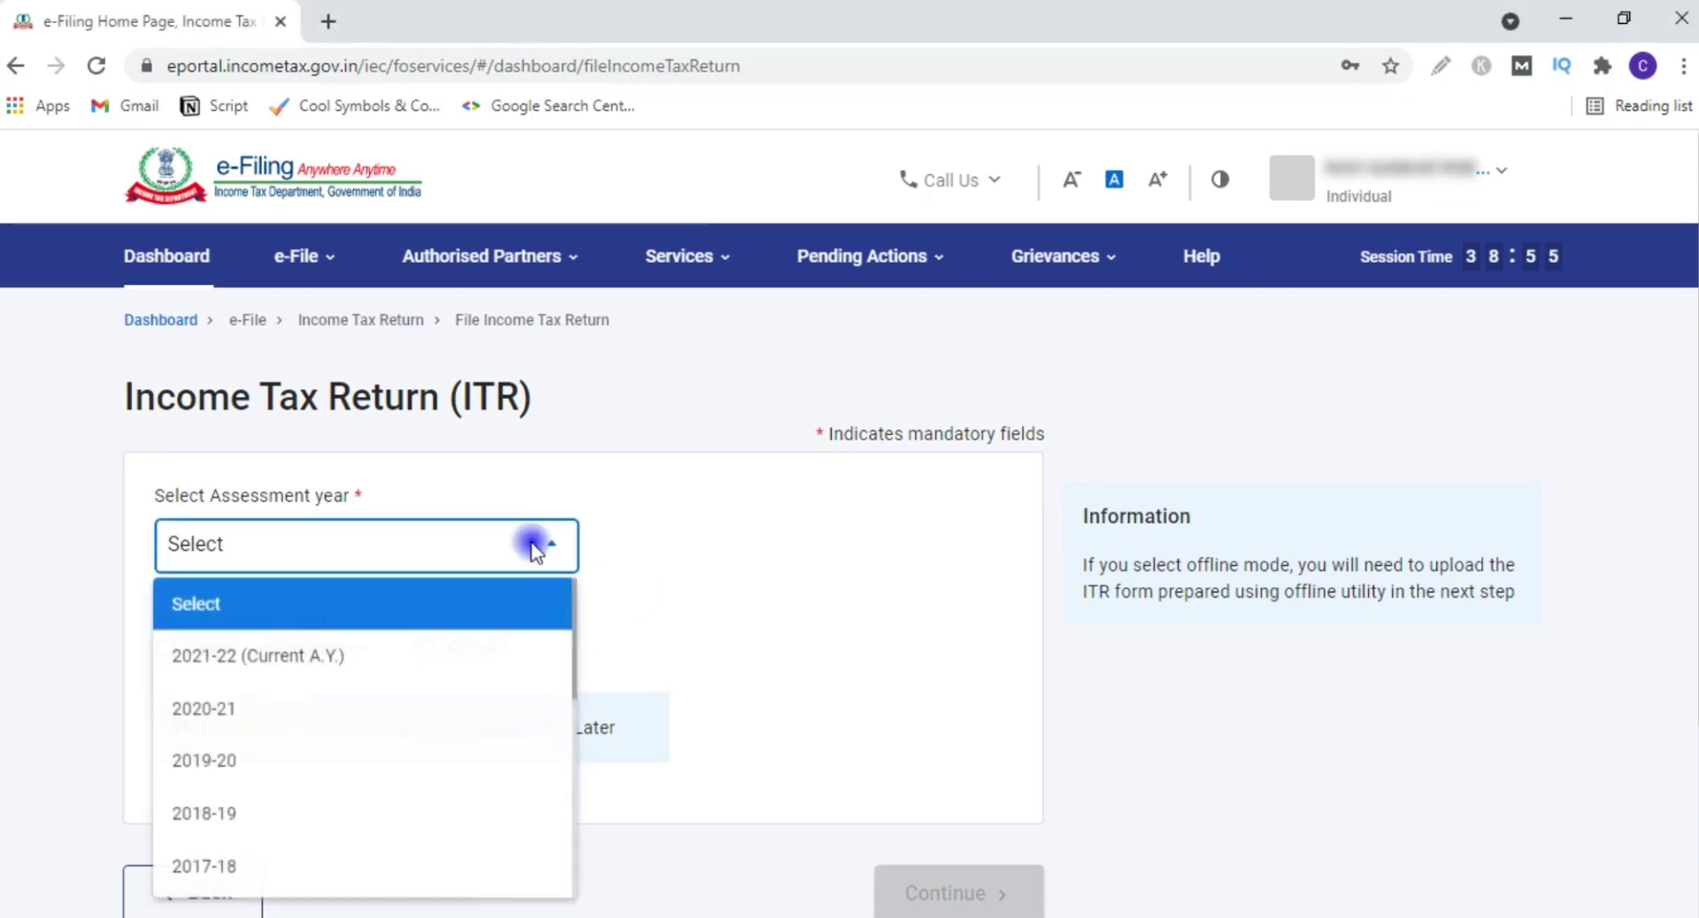
click(205, 677)
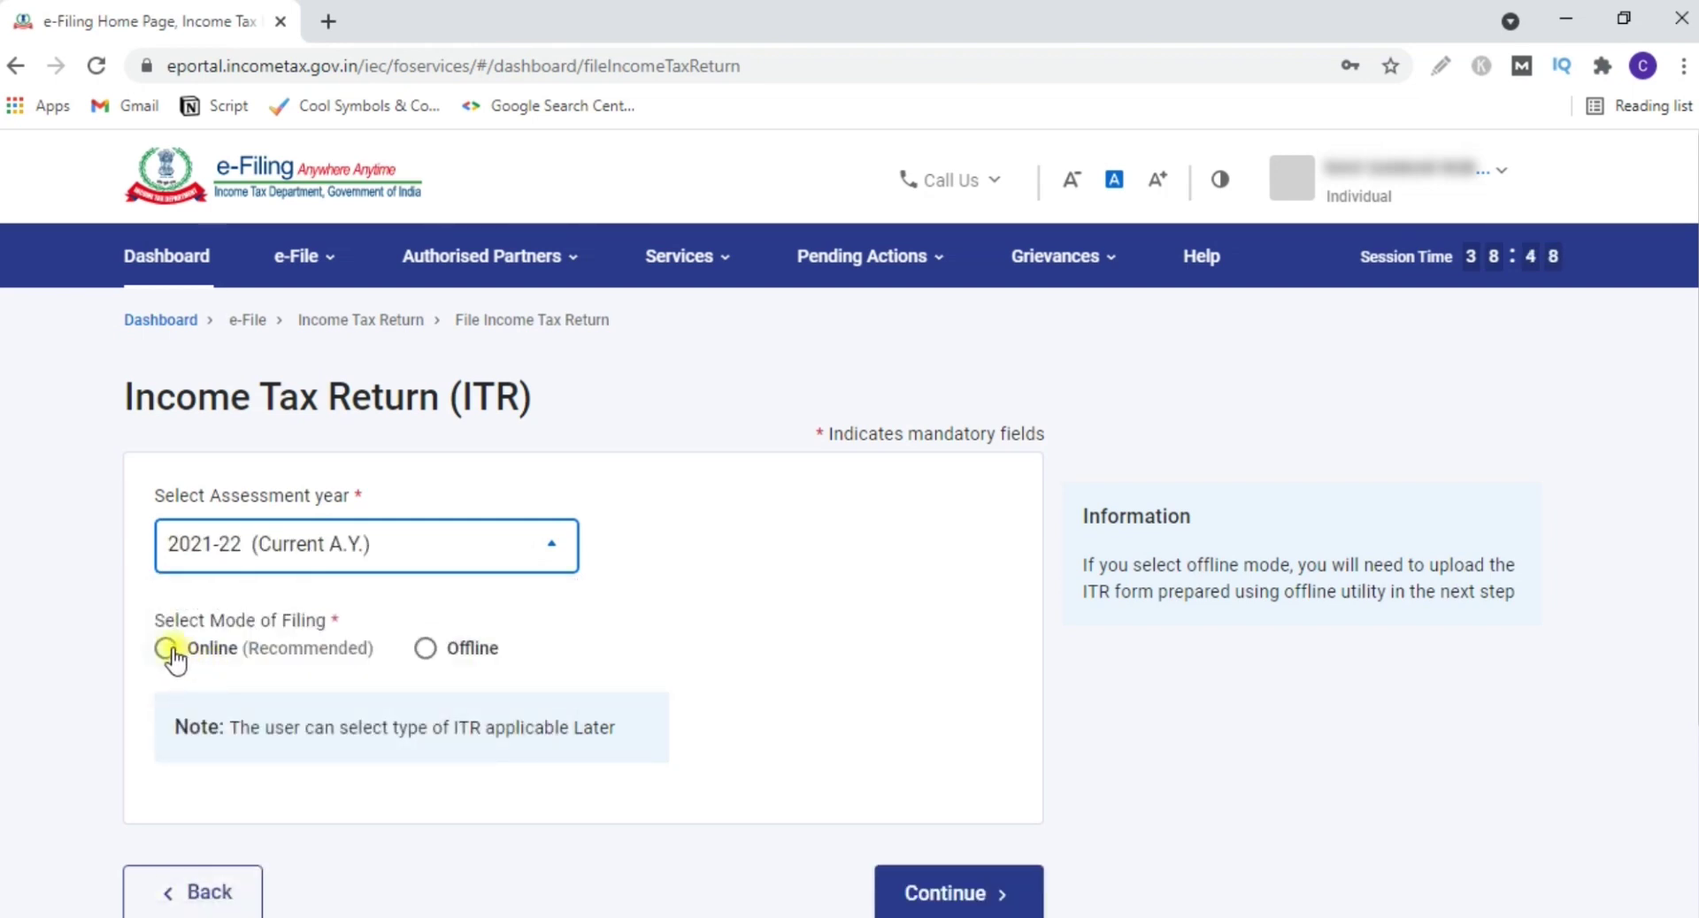
click(170, 652)
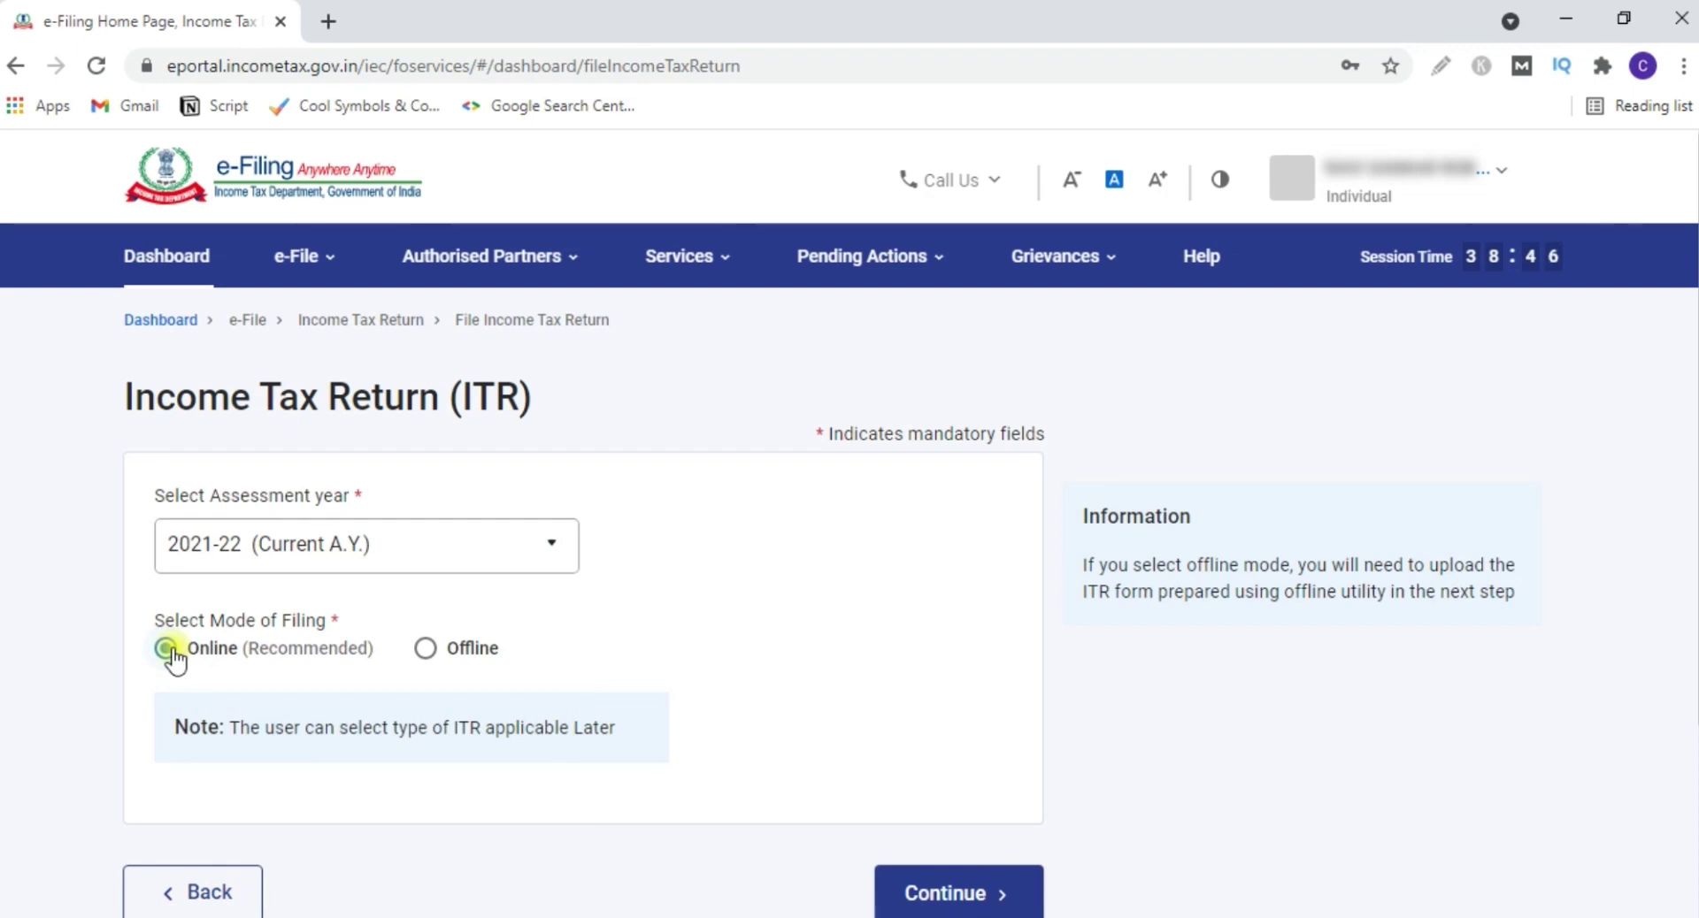
scroll(170, 456, down, 1)
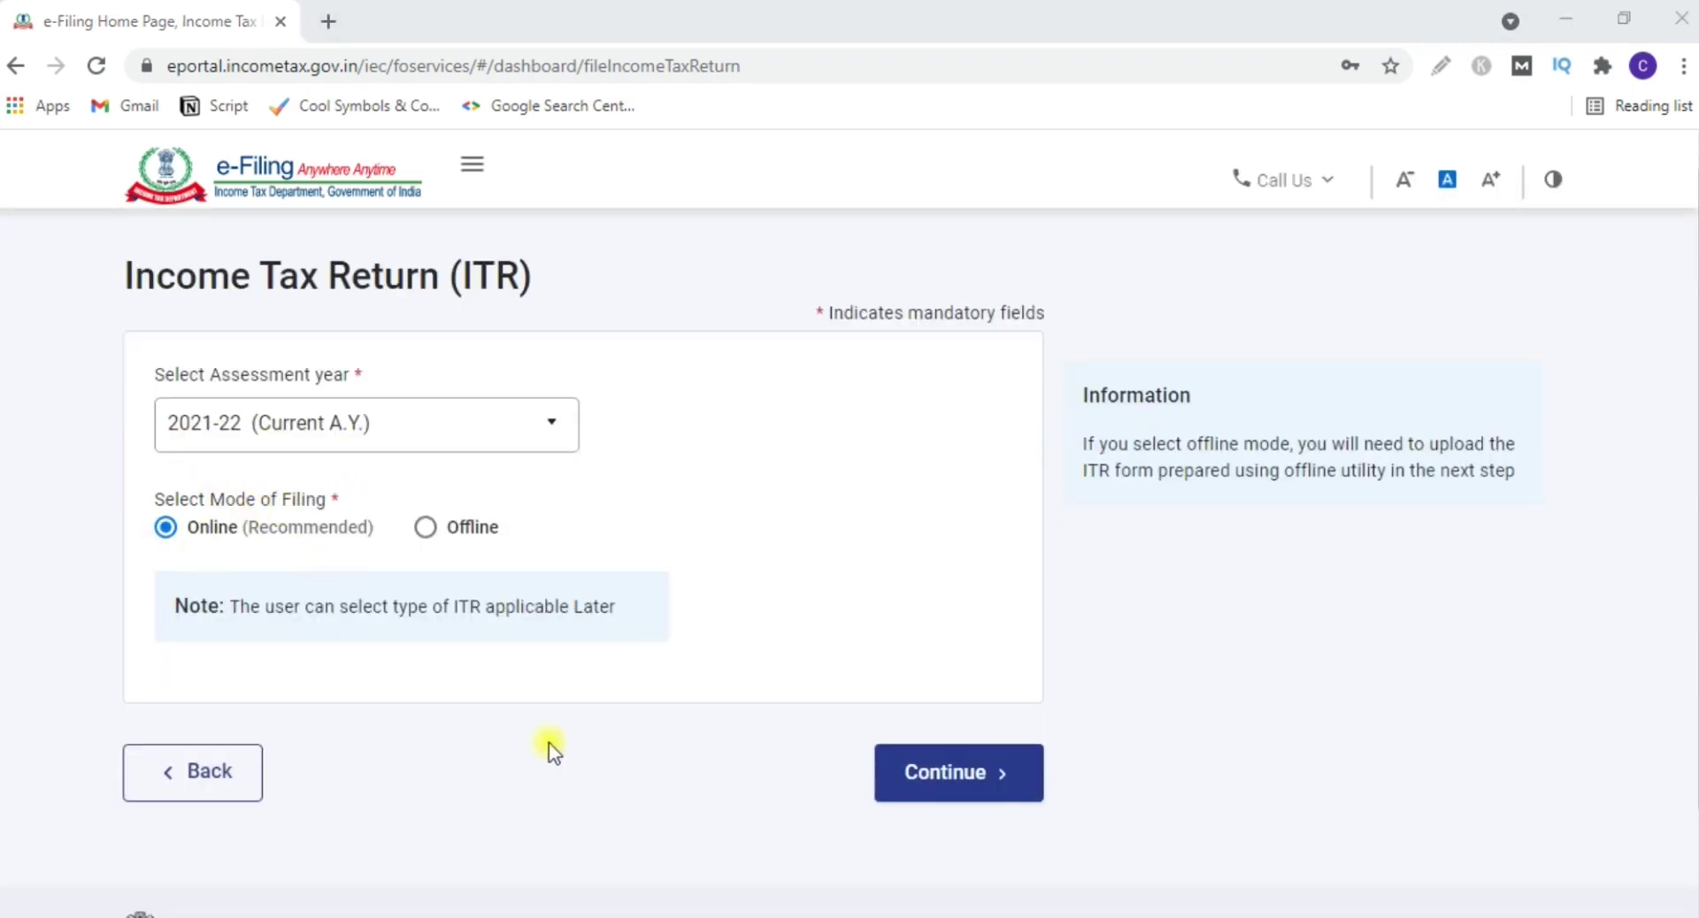
click(997, 790)
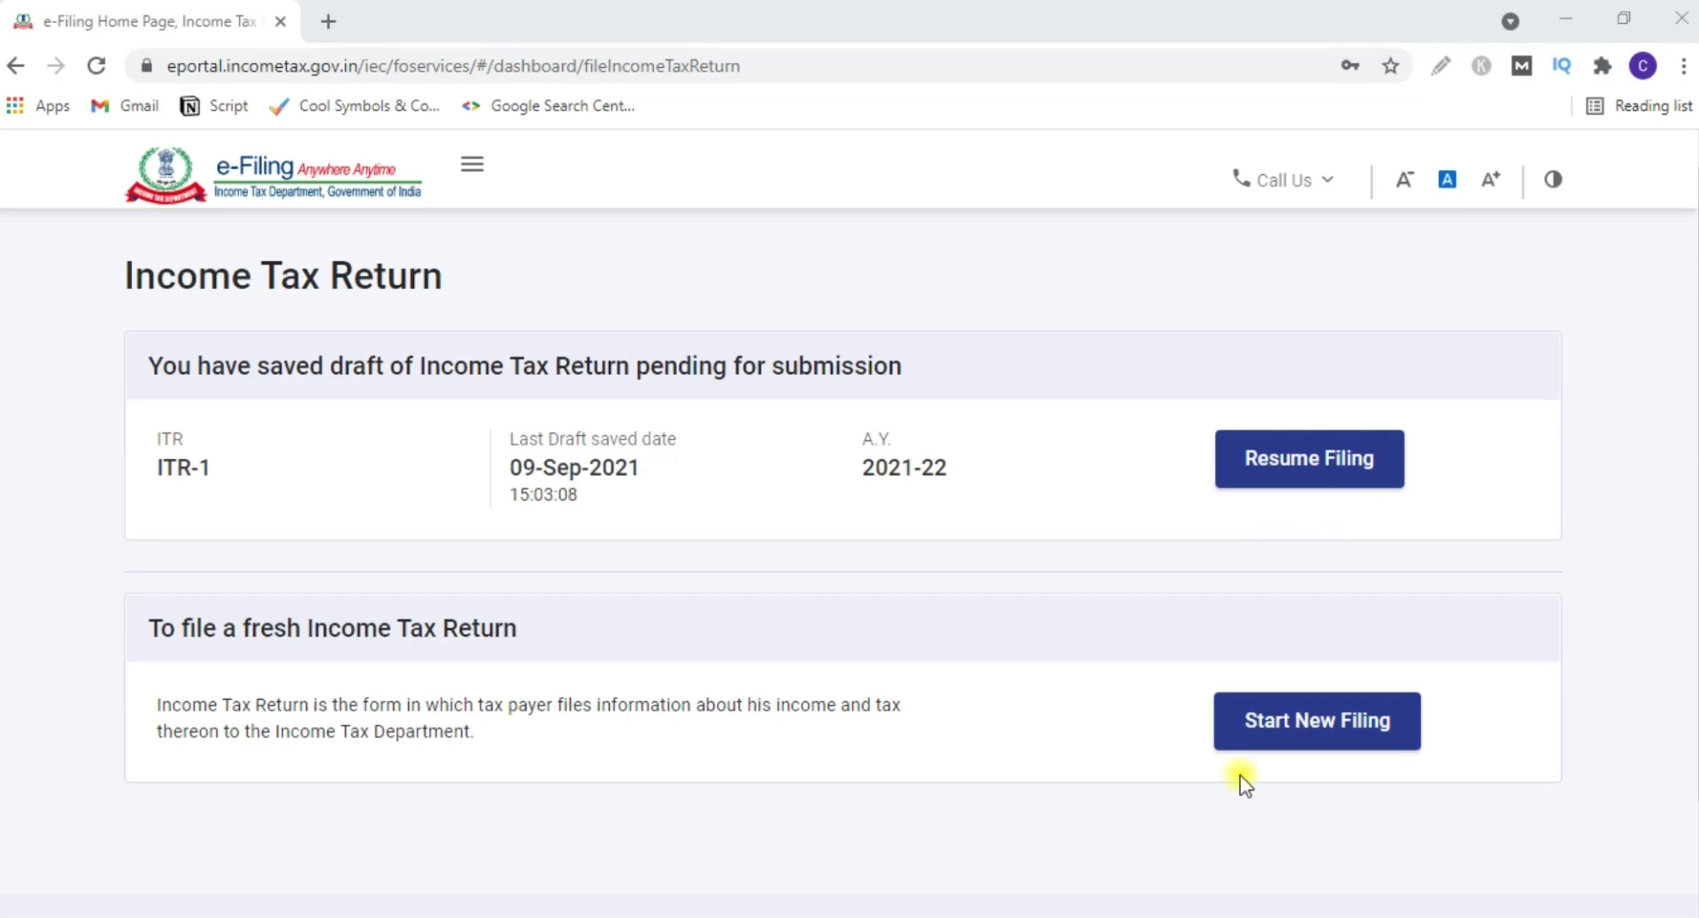
- Start a new filing with Individual status and proceed with the ITR-1 form
click(1362, 737)
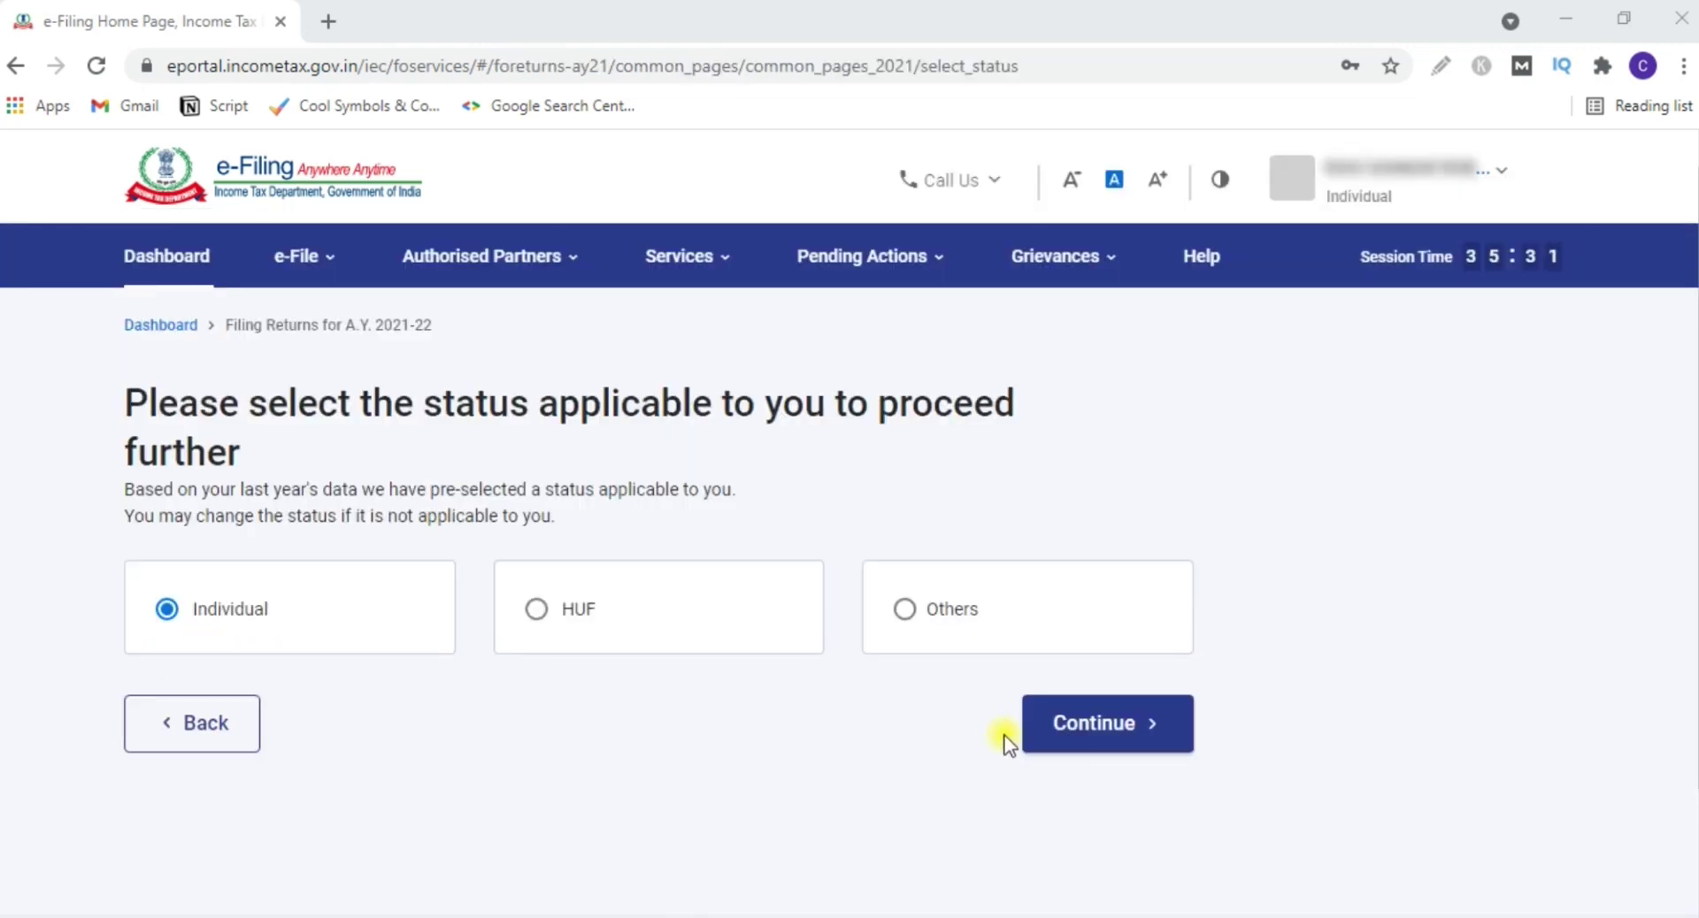
click(1072, 730)
click(1110, 656)
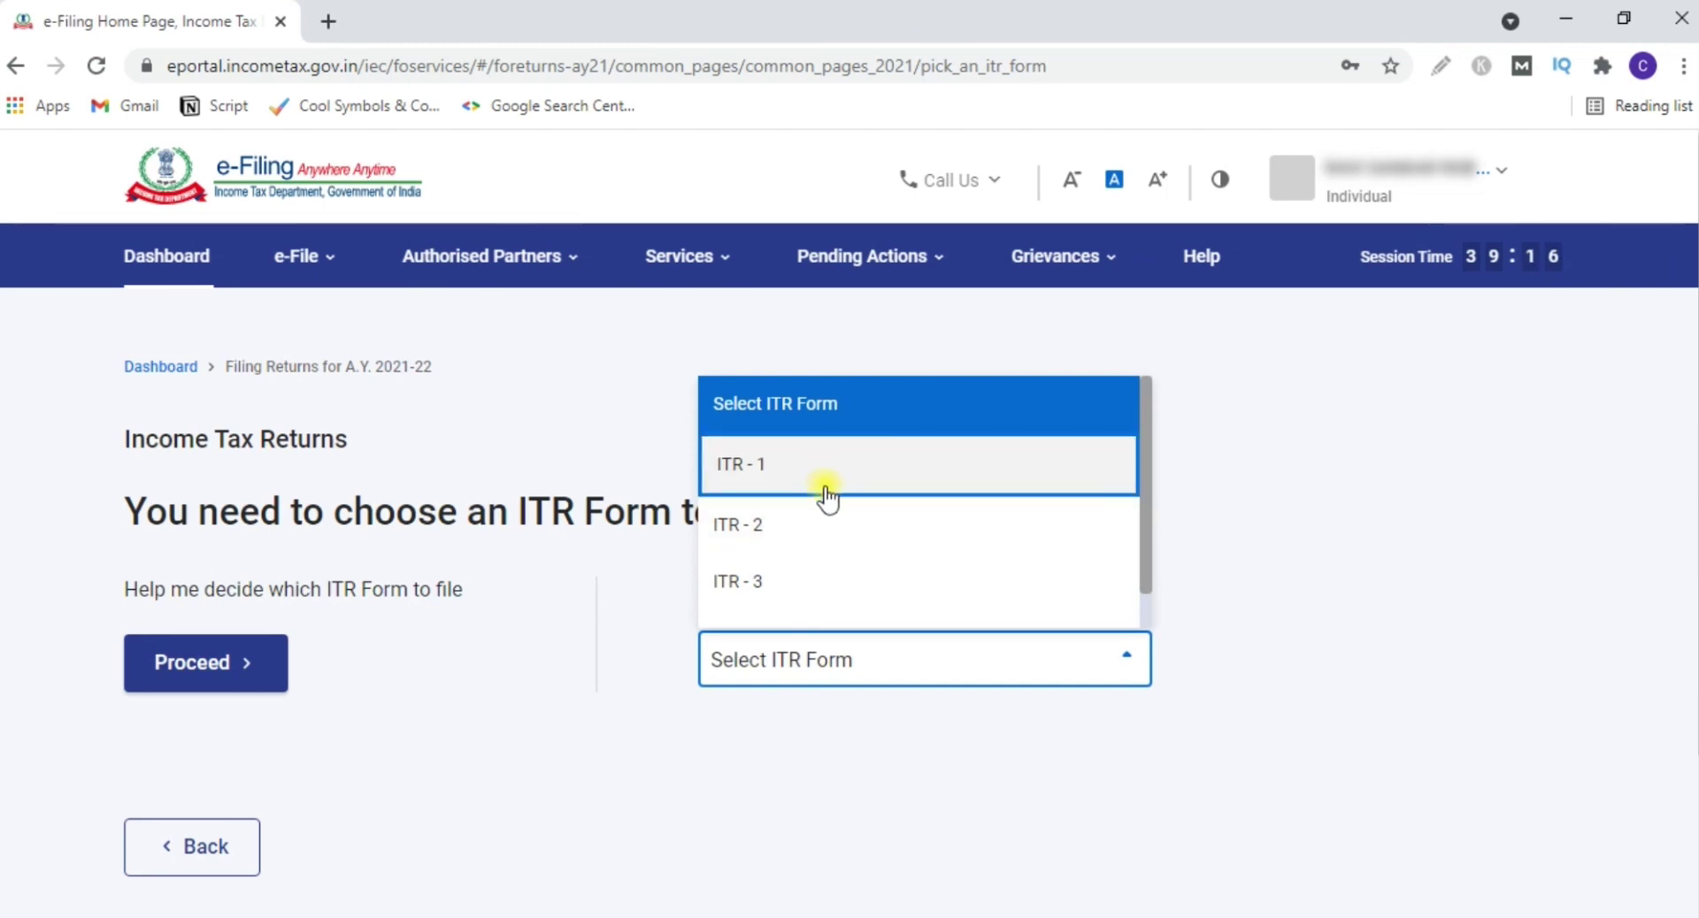
scroll(820, 486, down, 1)
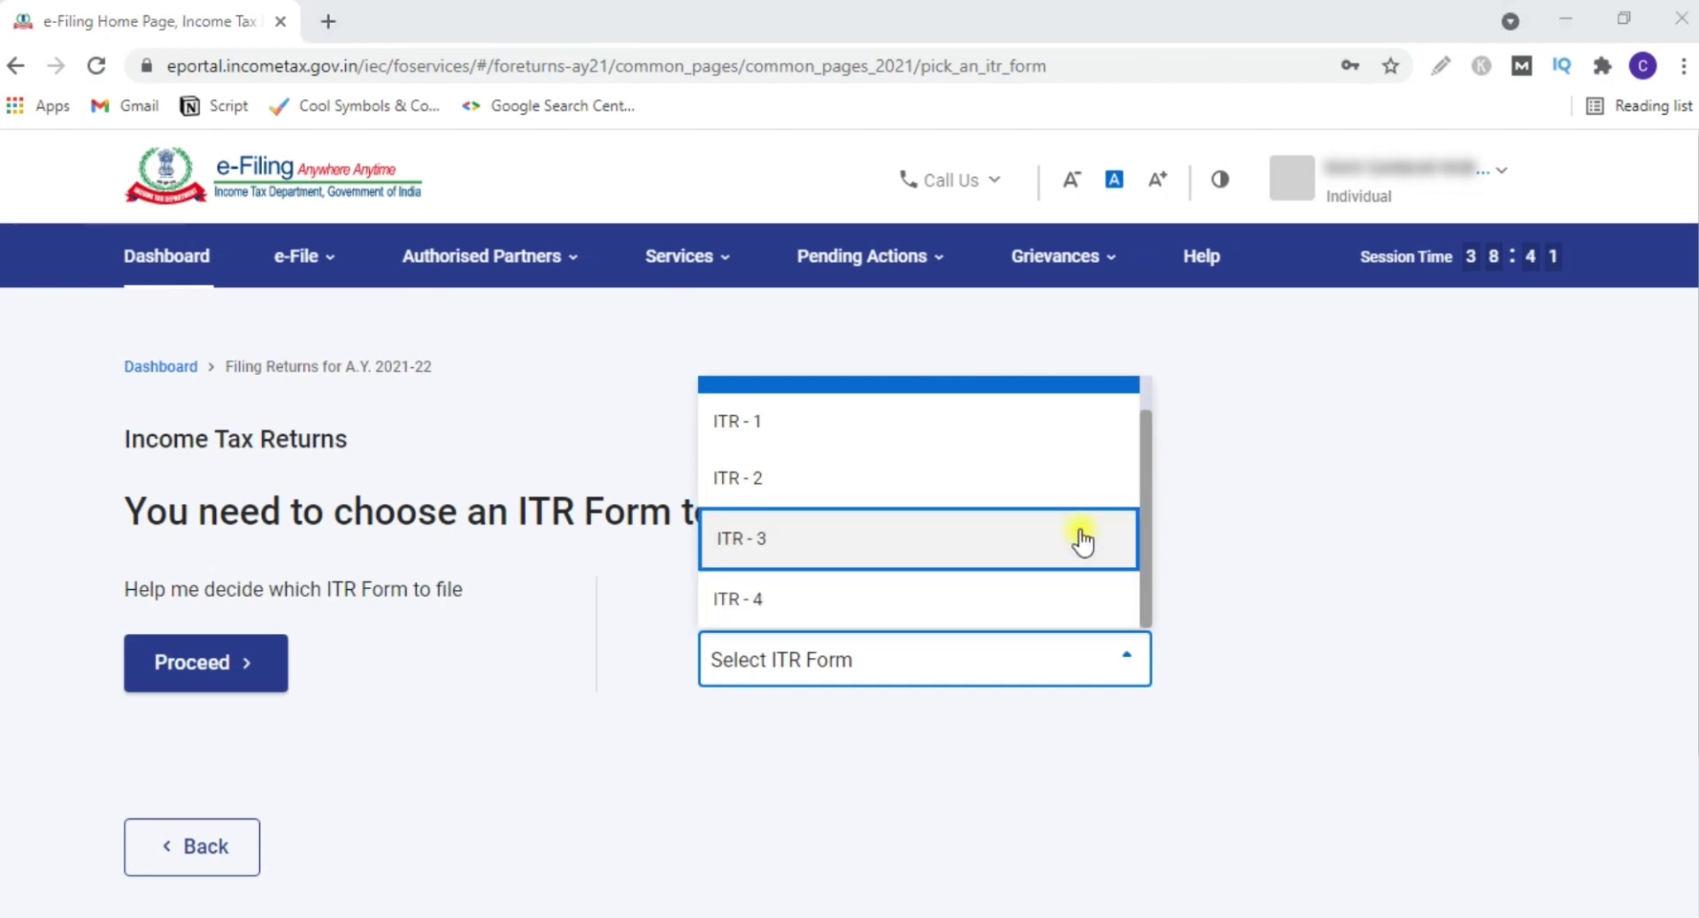
scroll(1071, 542, up, 1)
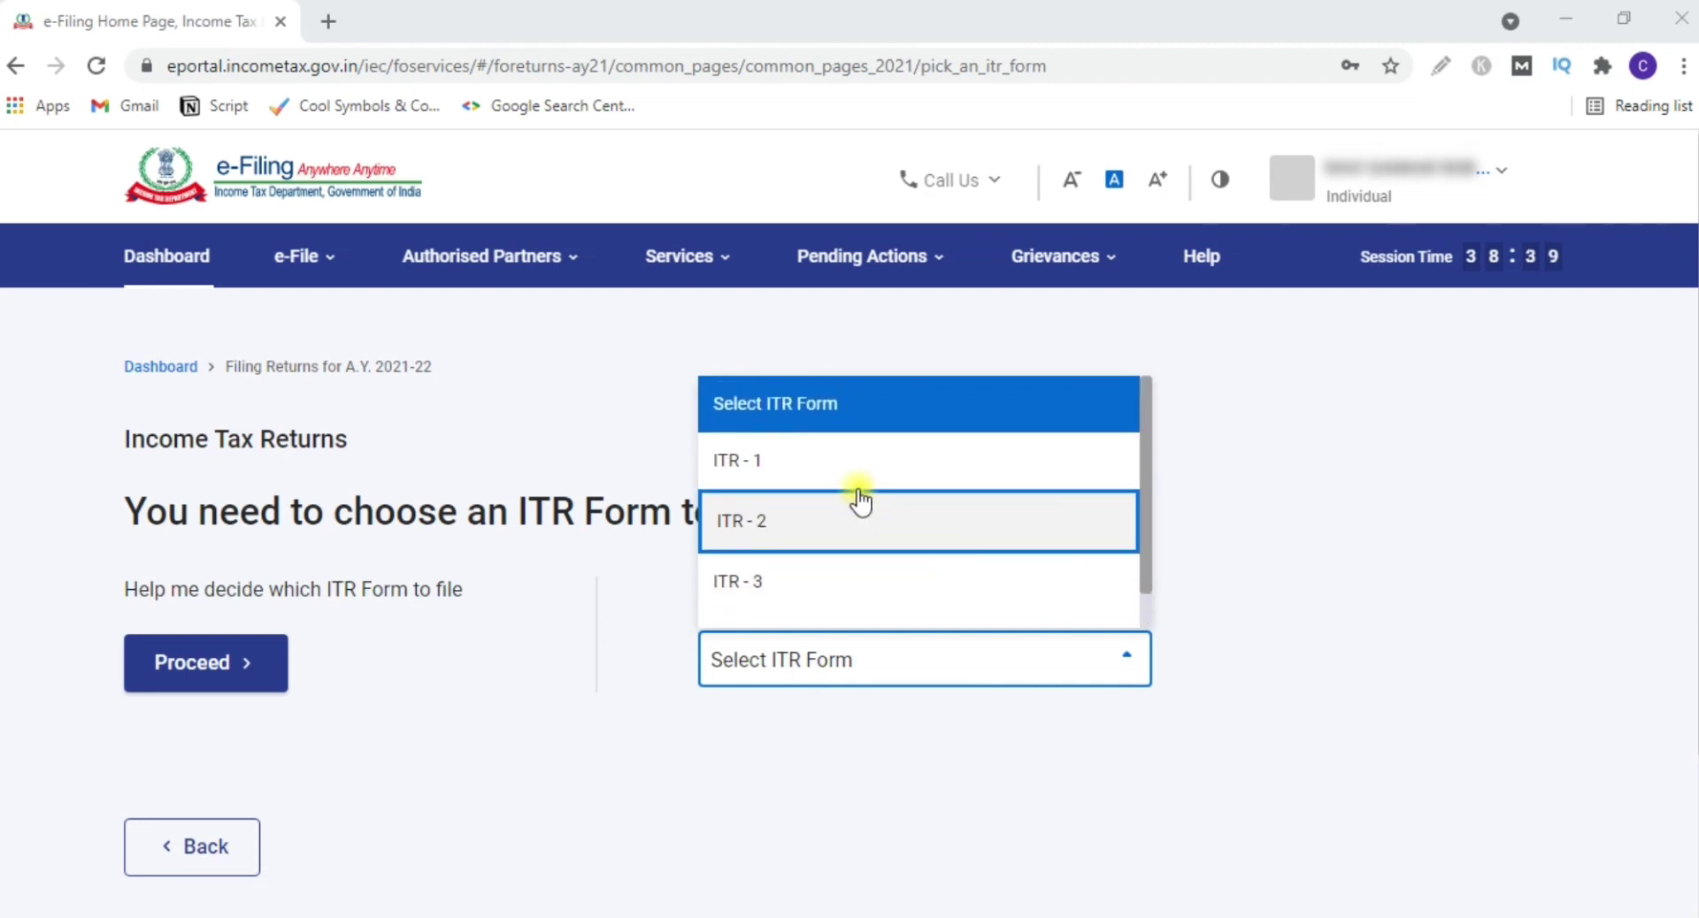
click(862, 460)
scroll(752, 595, down, 1)
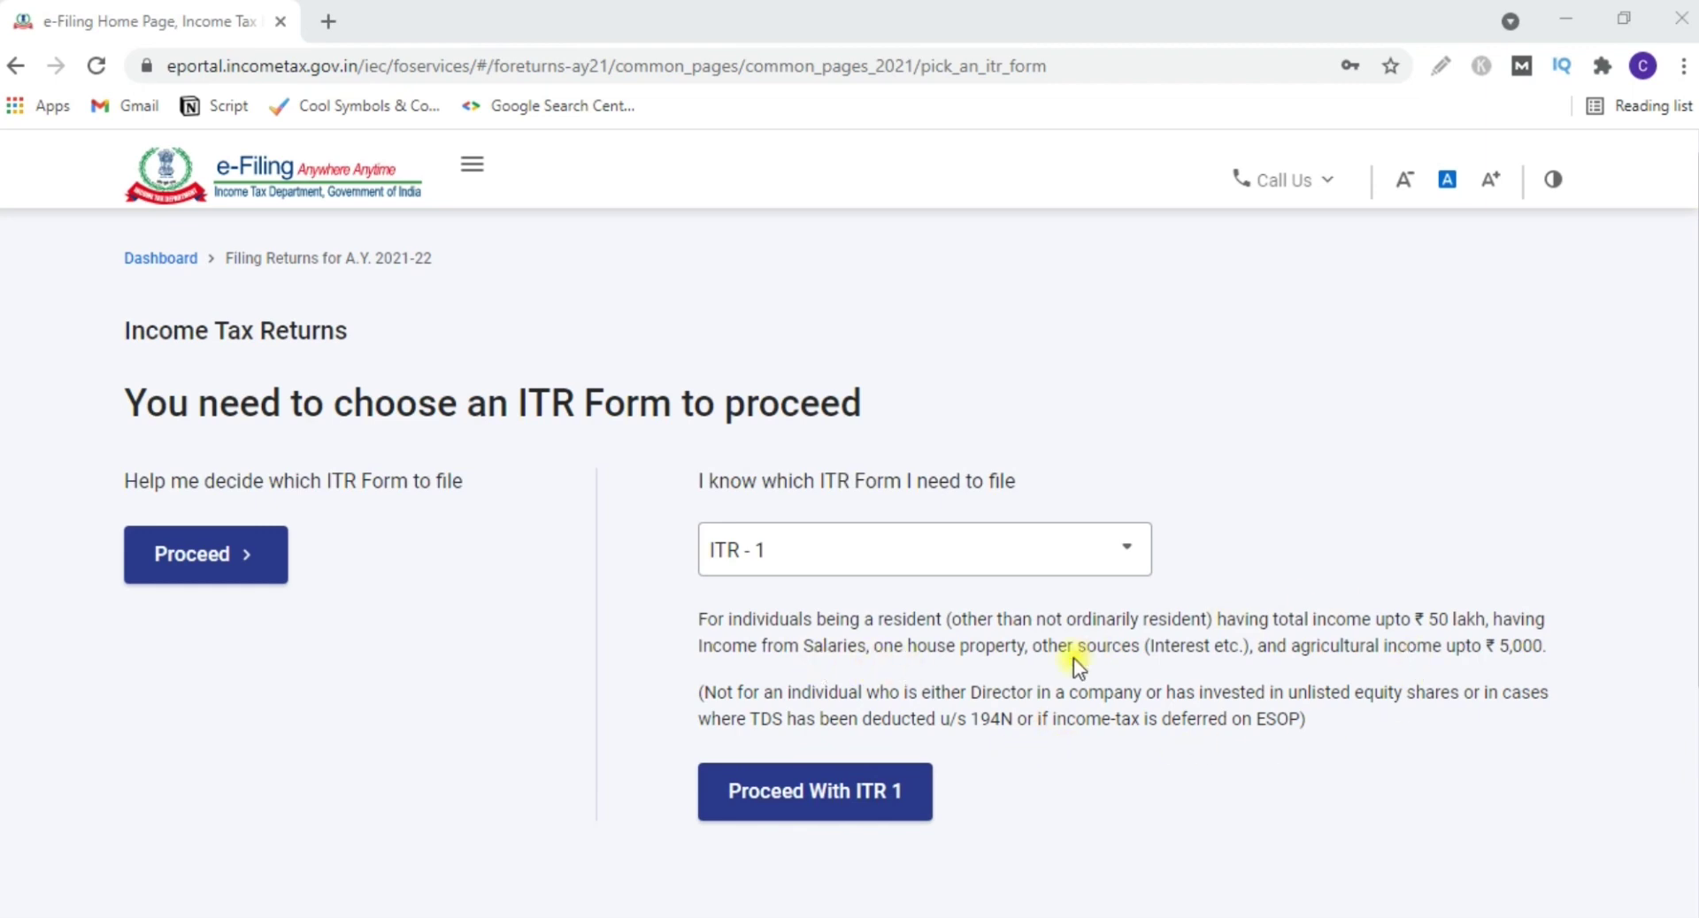
click(879, 796)
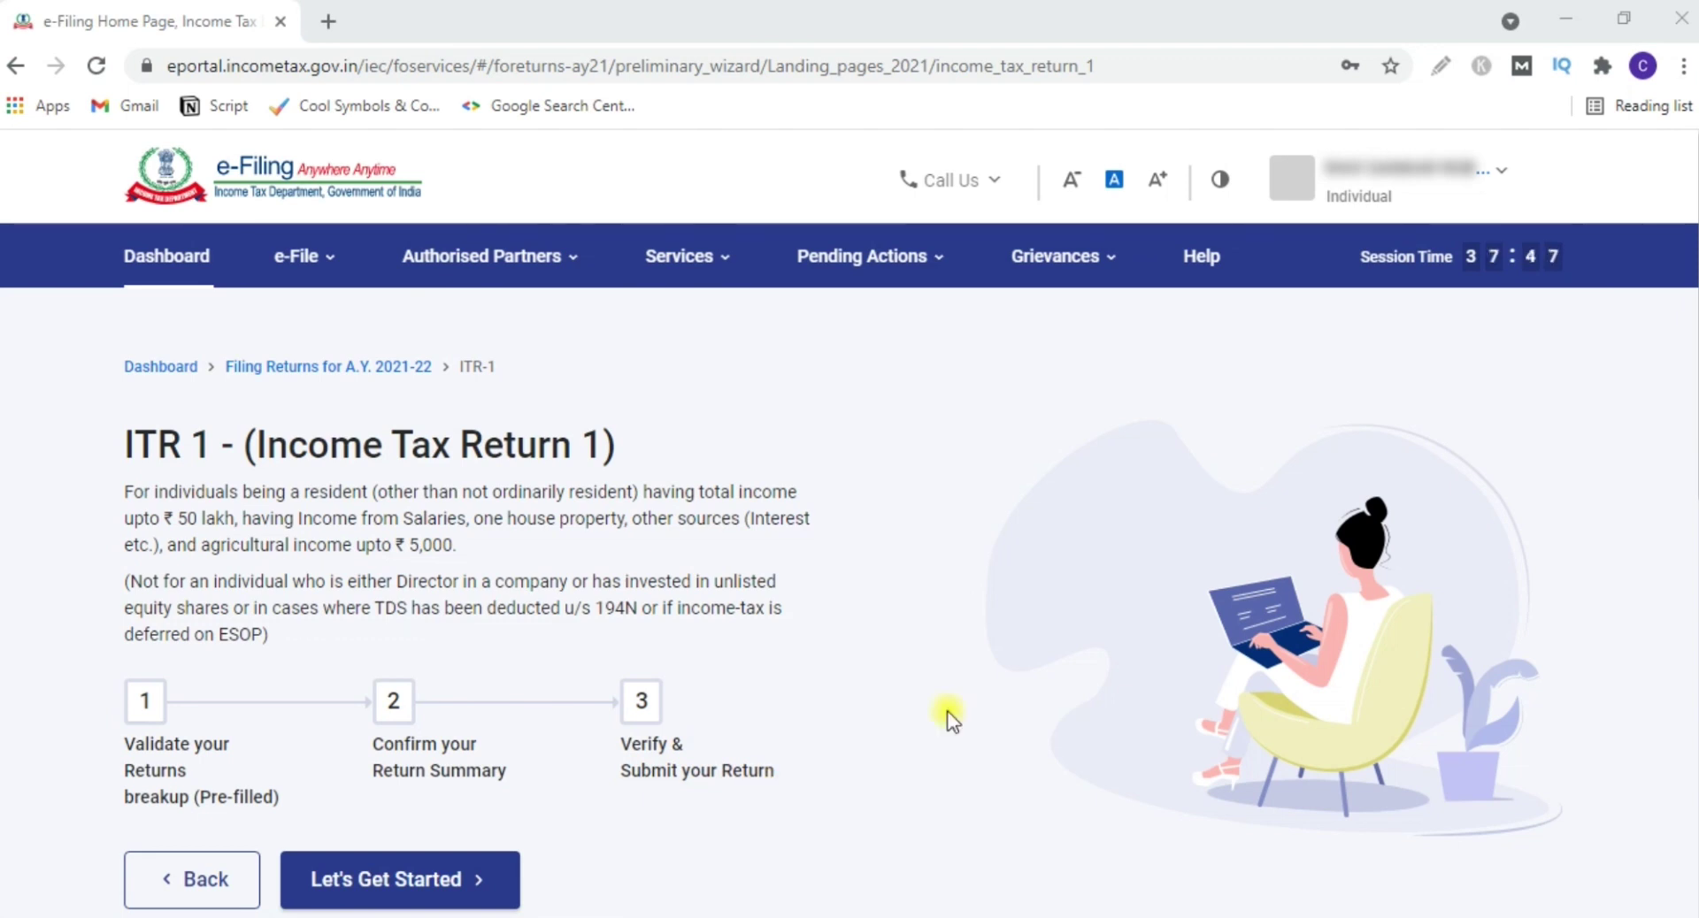
- Look over the ITR-1 introduction page and get started with the return
scroll(947, 711, down, 5)
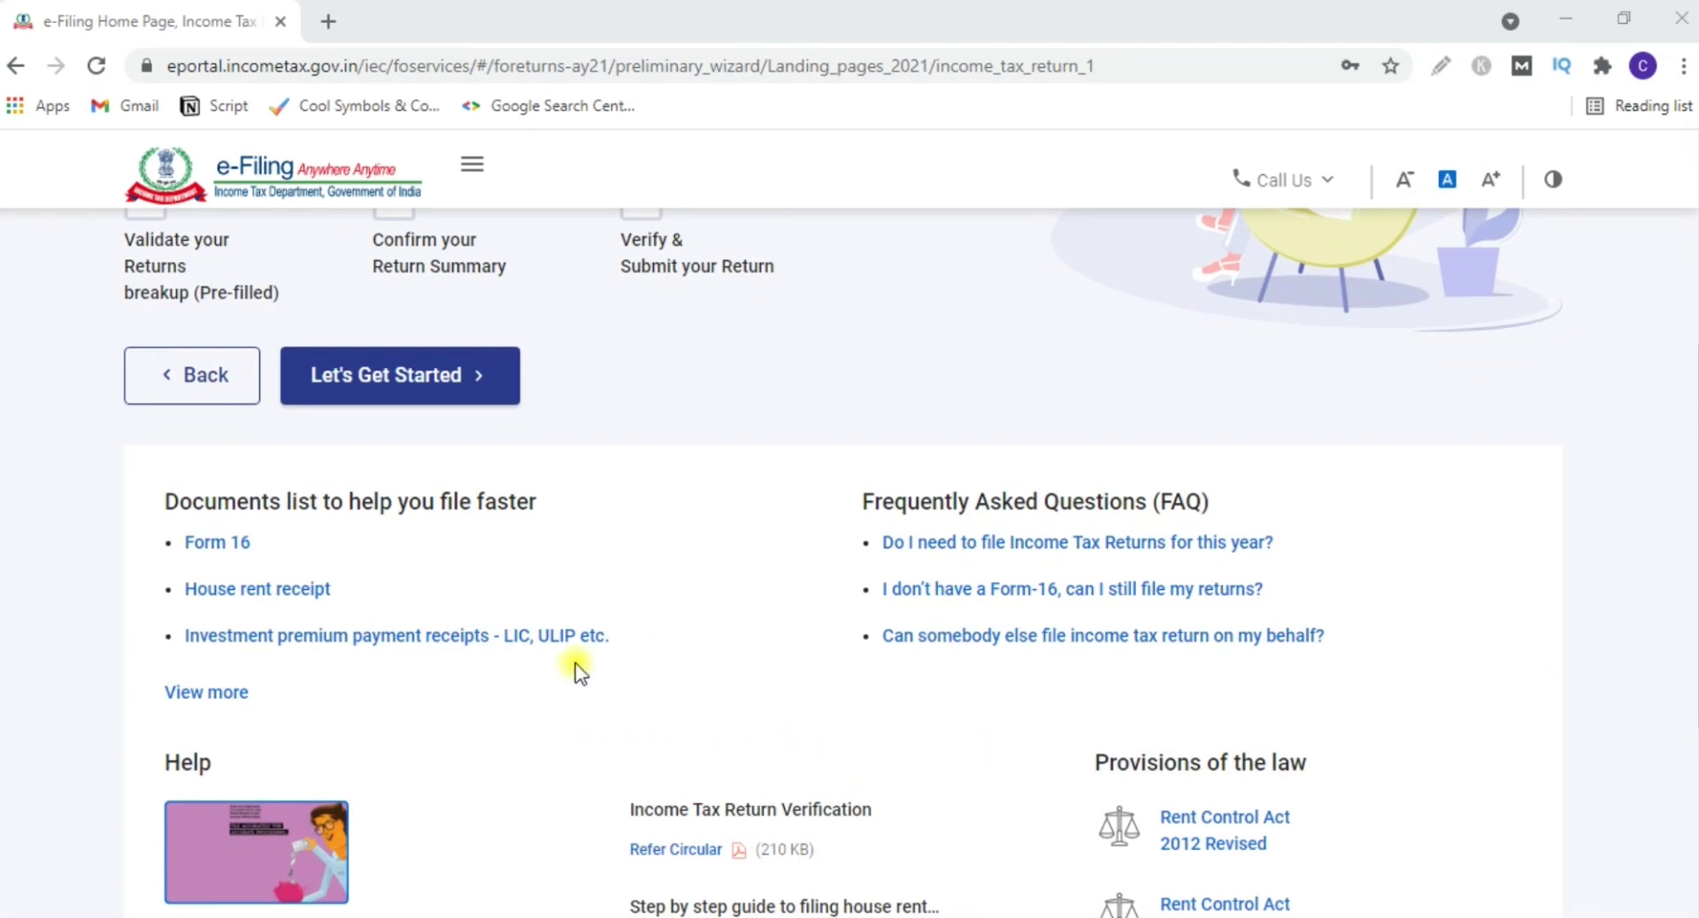
scroll(575, 661, up, 5)
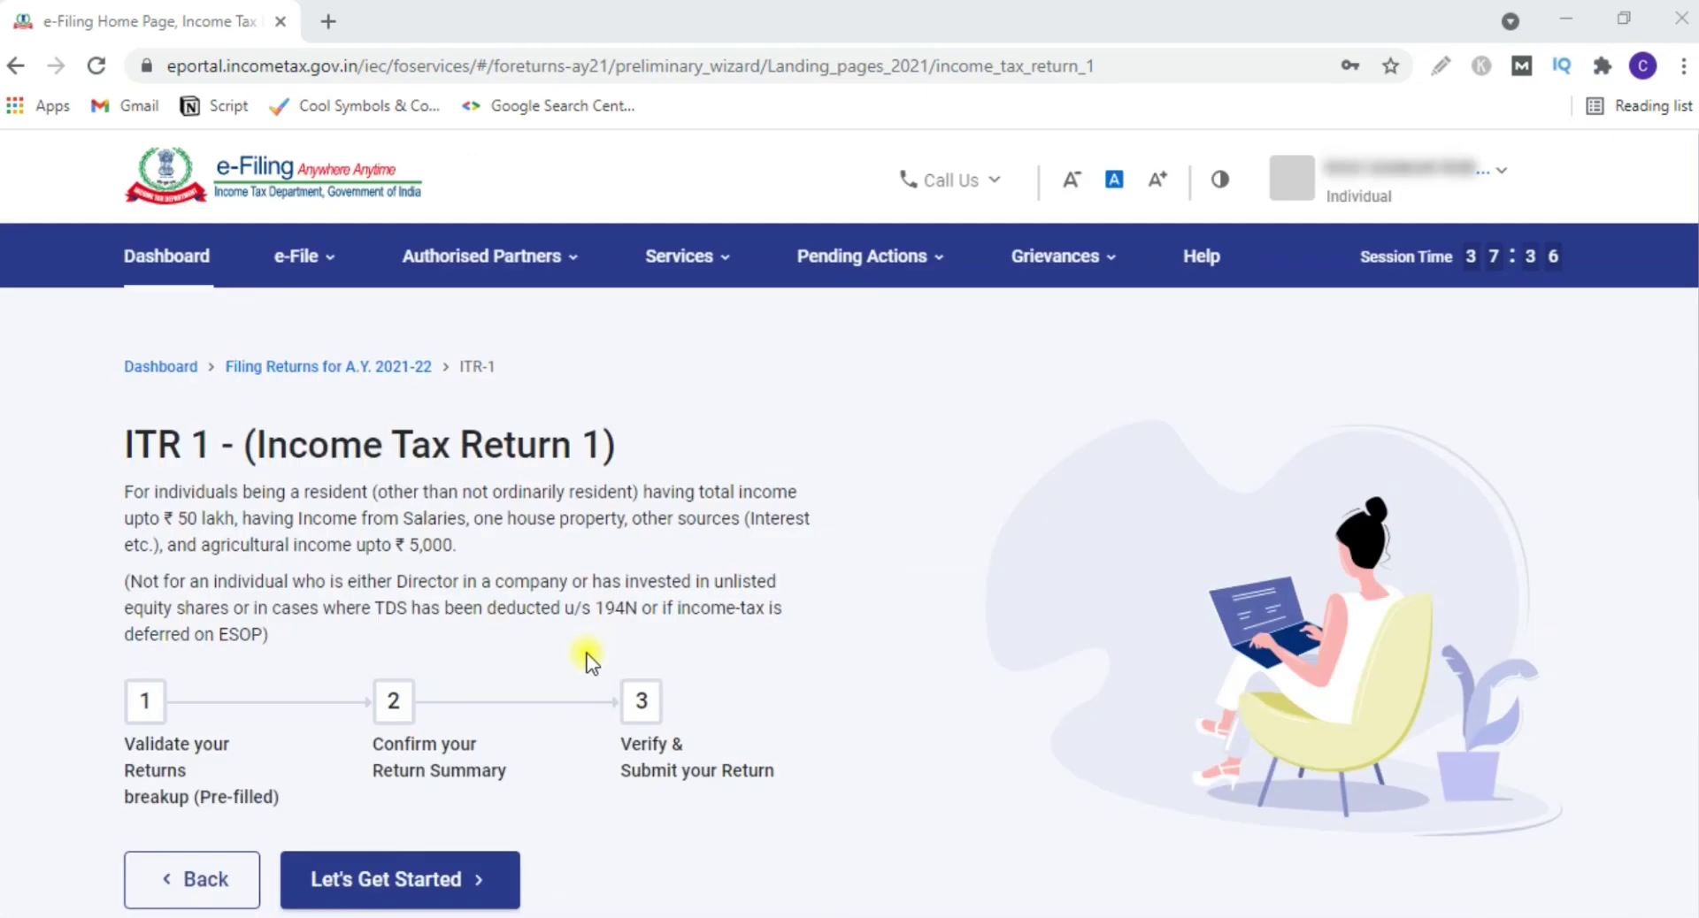
click(414, 881)
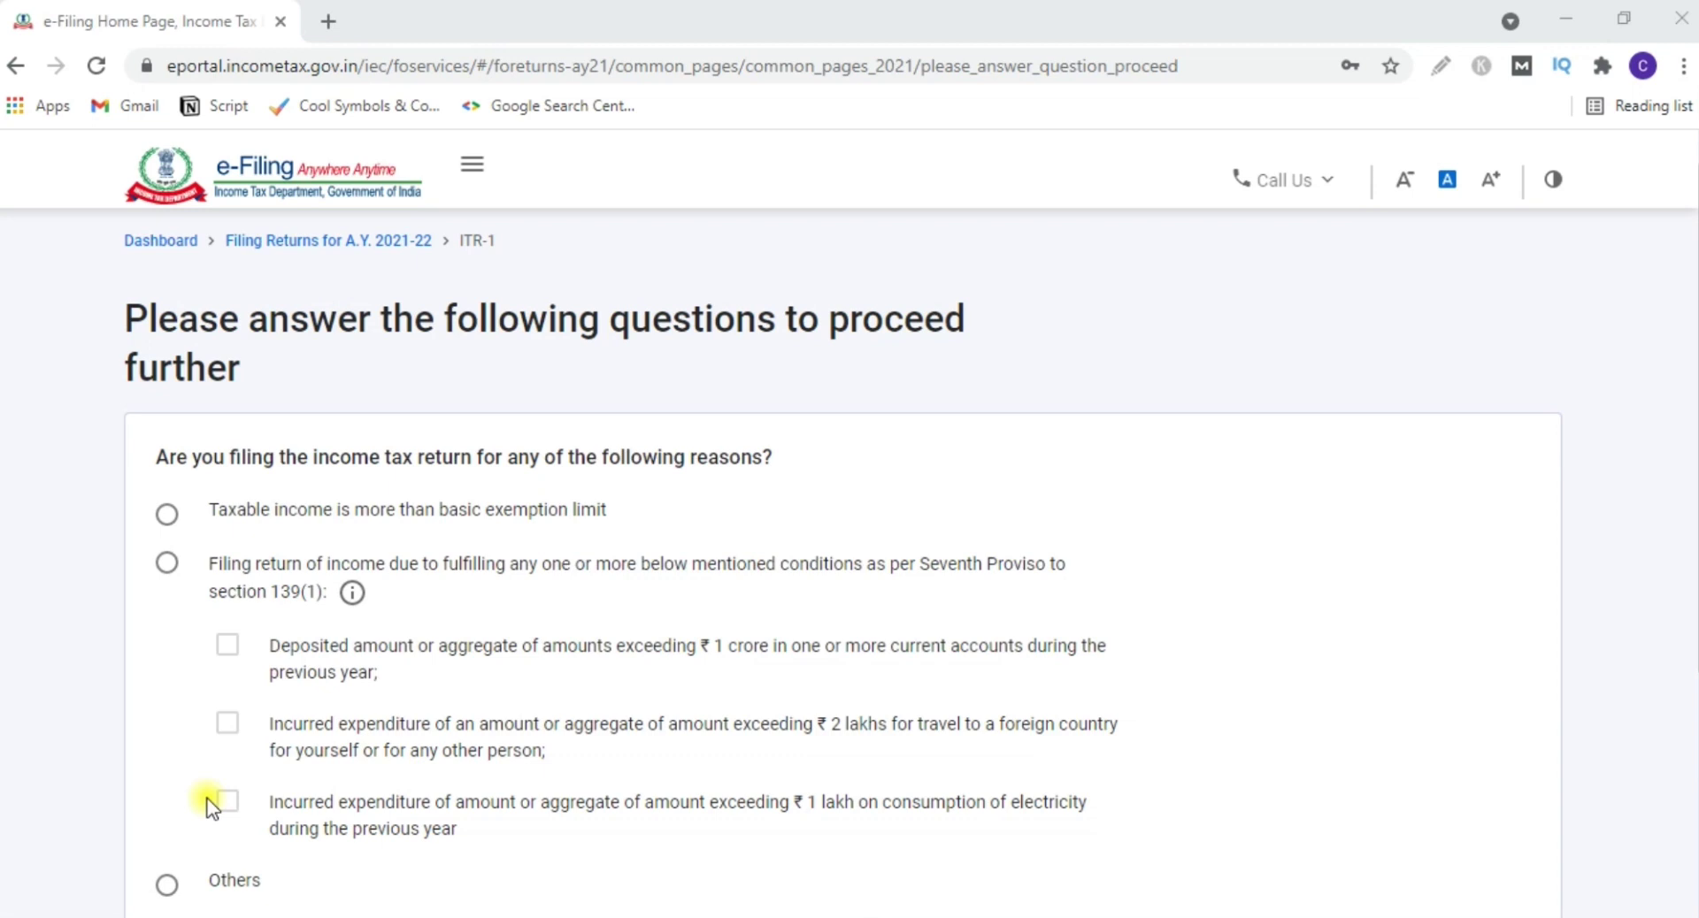
- Give taxable income above the basic exemption limit as the filing reason and acknowledge the pre-filled return notice
scroll(208, 805, down, 1)
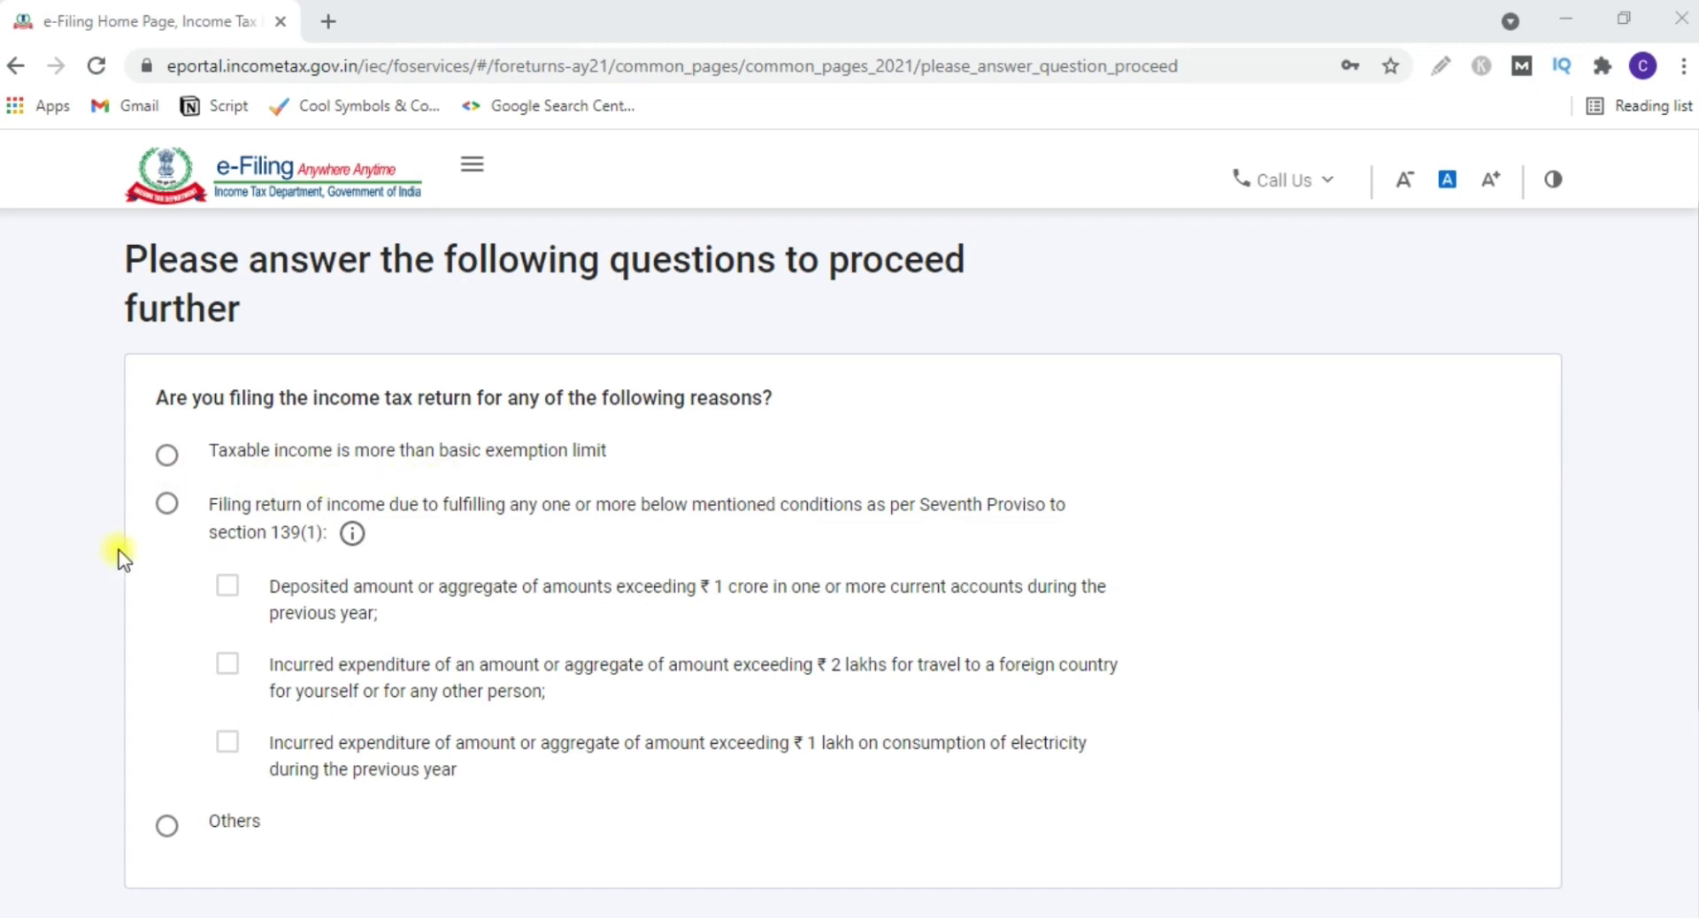
click(167, 455)
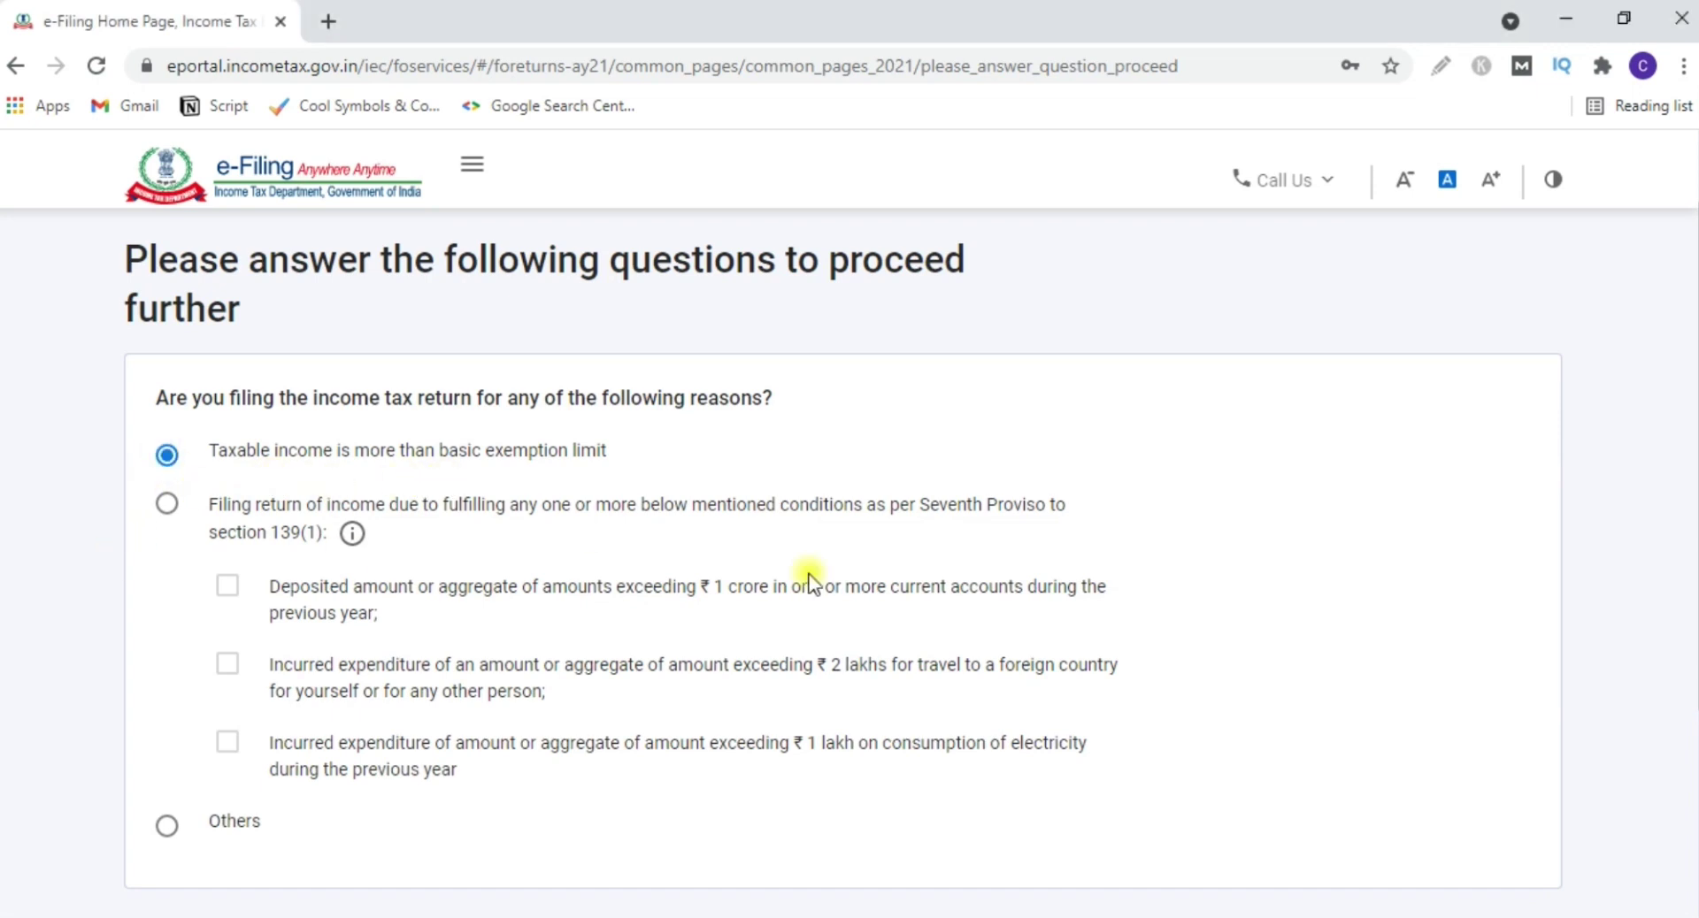
scroll(885, 581, down, 4)
click(1461, 650)
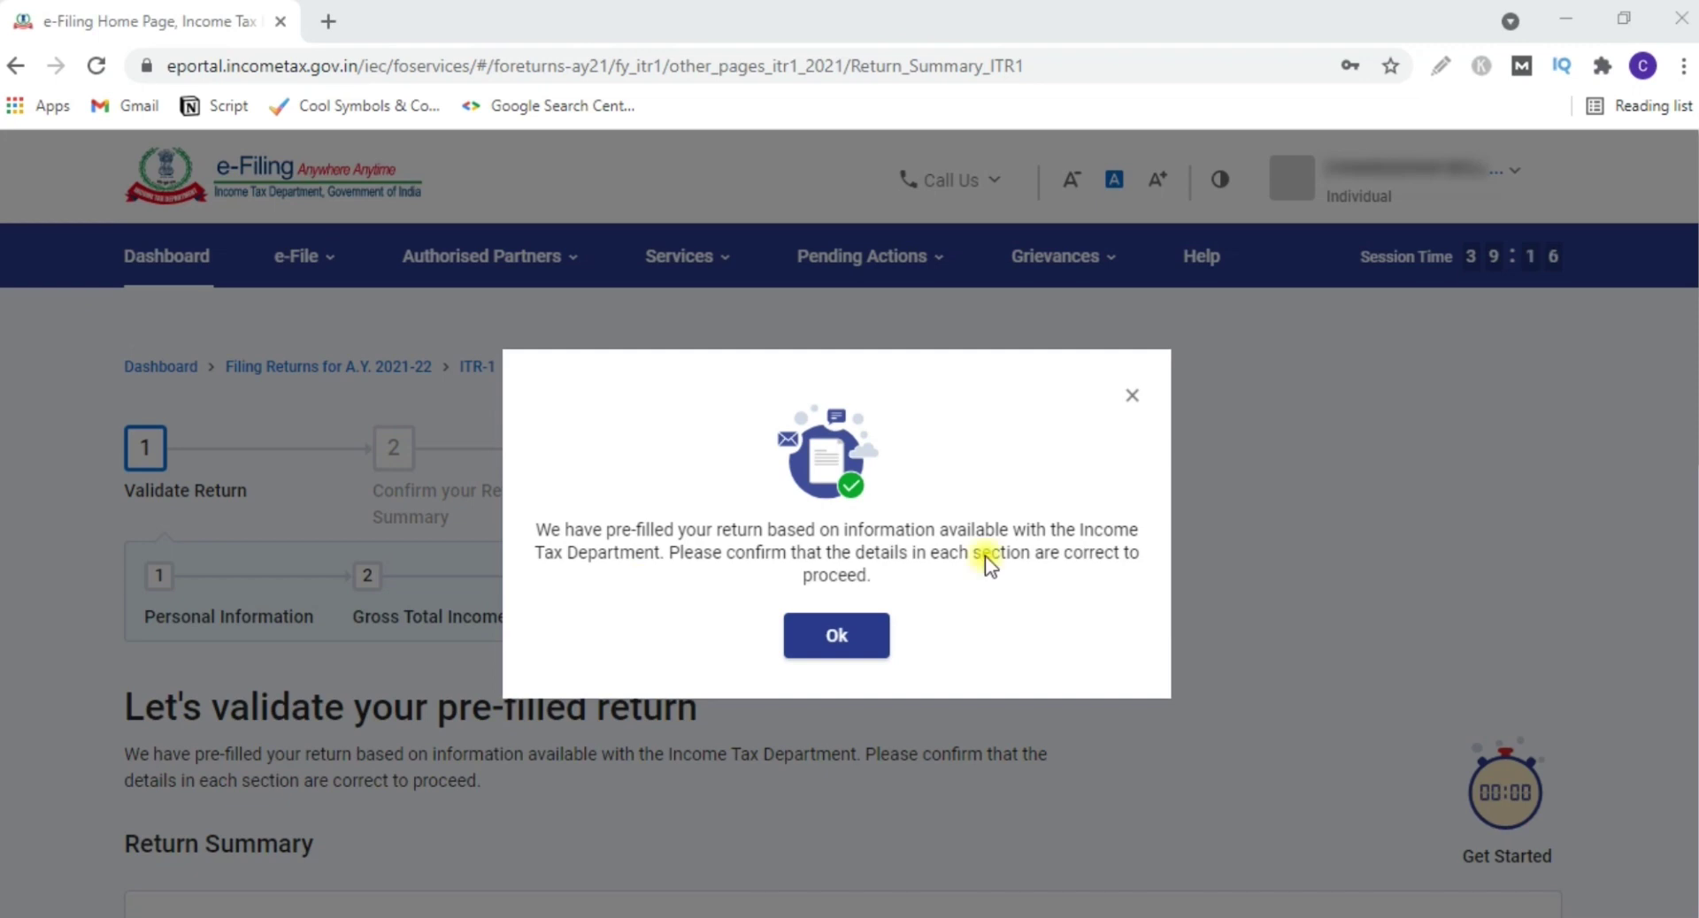
click(863, 641)
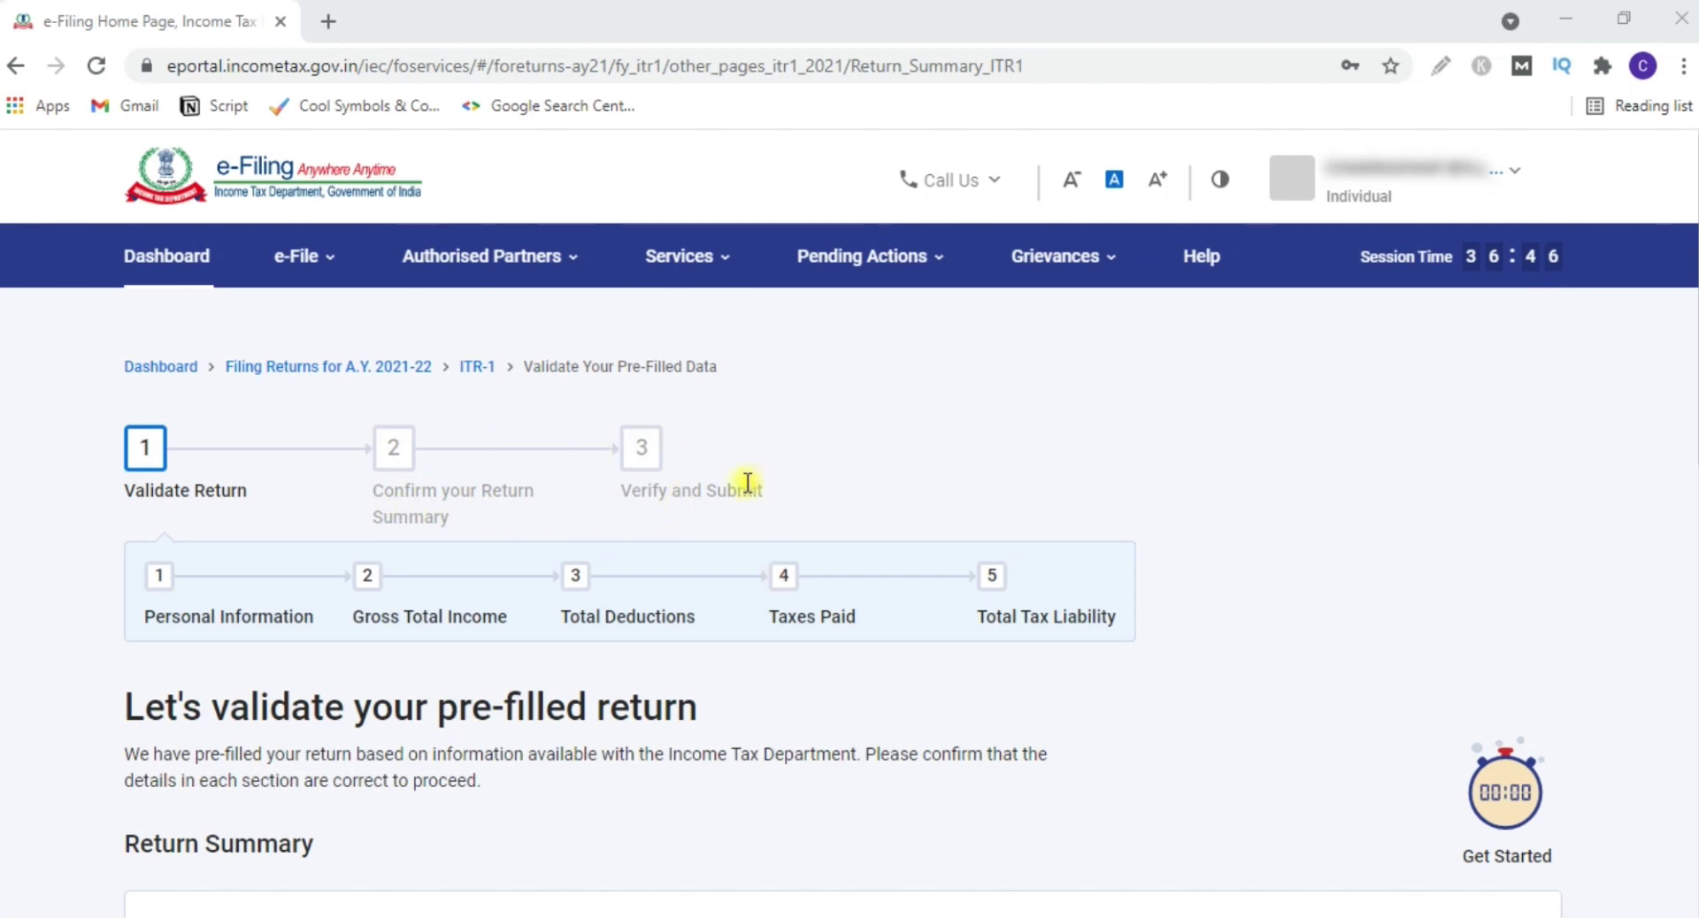
- Open the Personal Information section from the Return Summary for validation
scroll(69, 674, down, 2)
scroll(71, 676, down, 3)
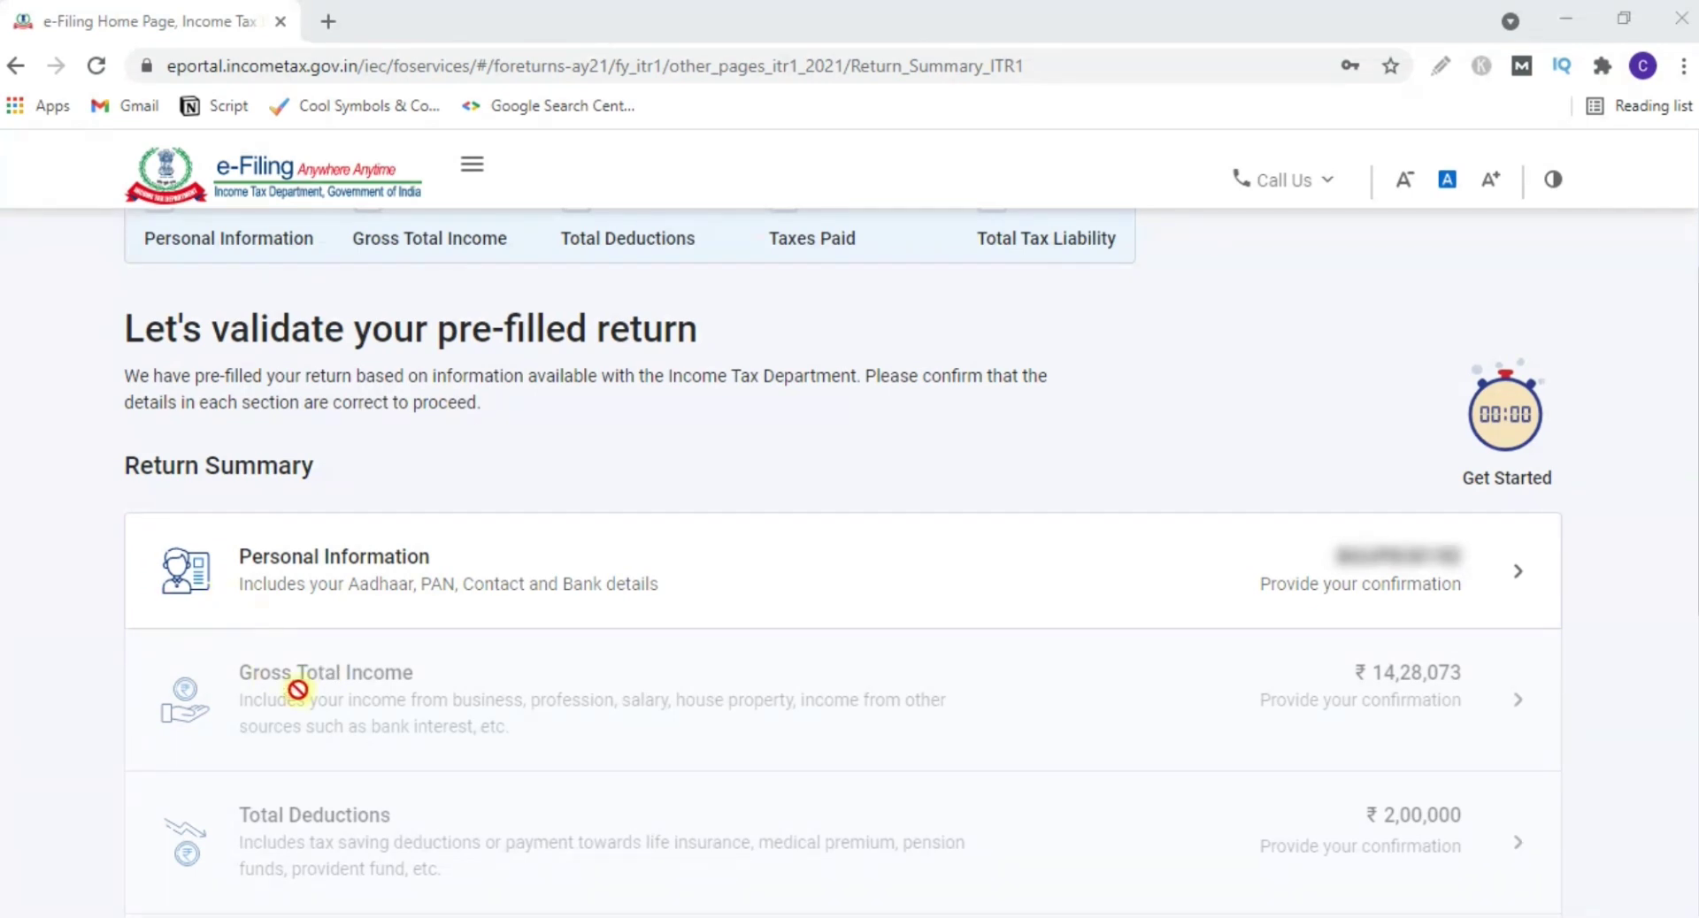
click(364, 594)
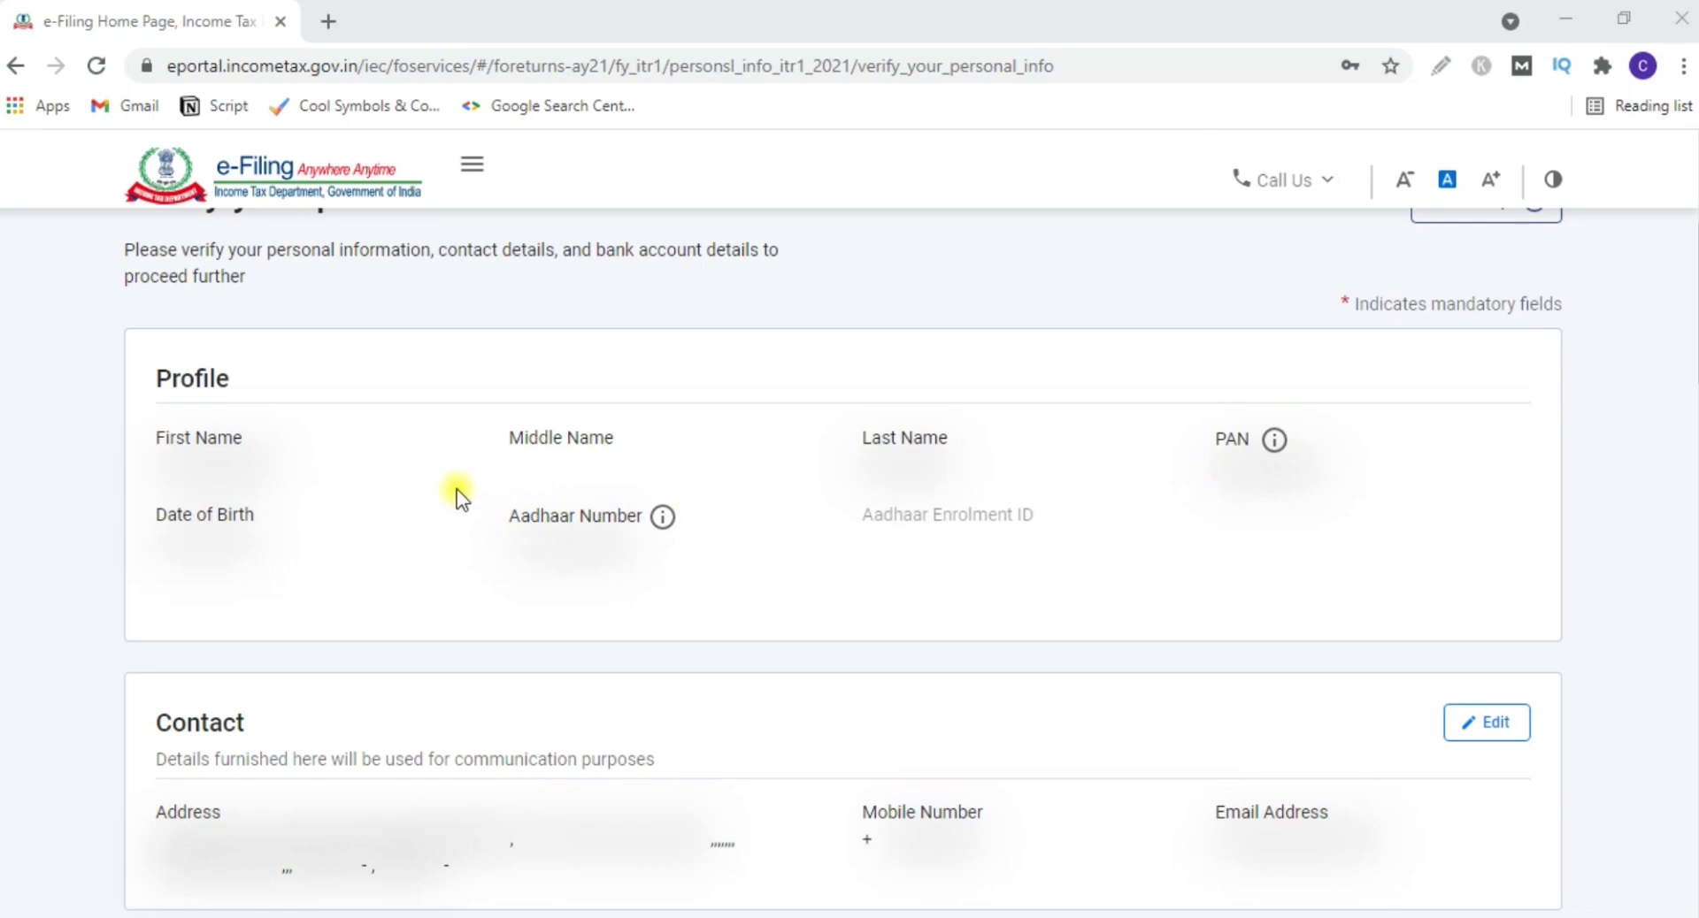
- Review the profile and contact details and the Nature of Employment options, keeping Others selected
scroll(459, 497, down, 3)
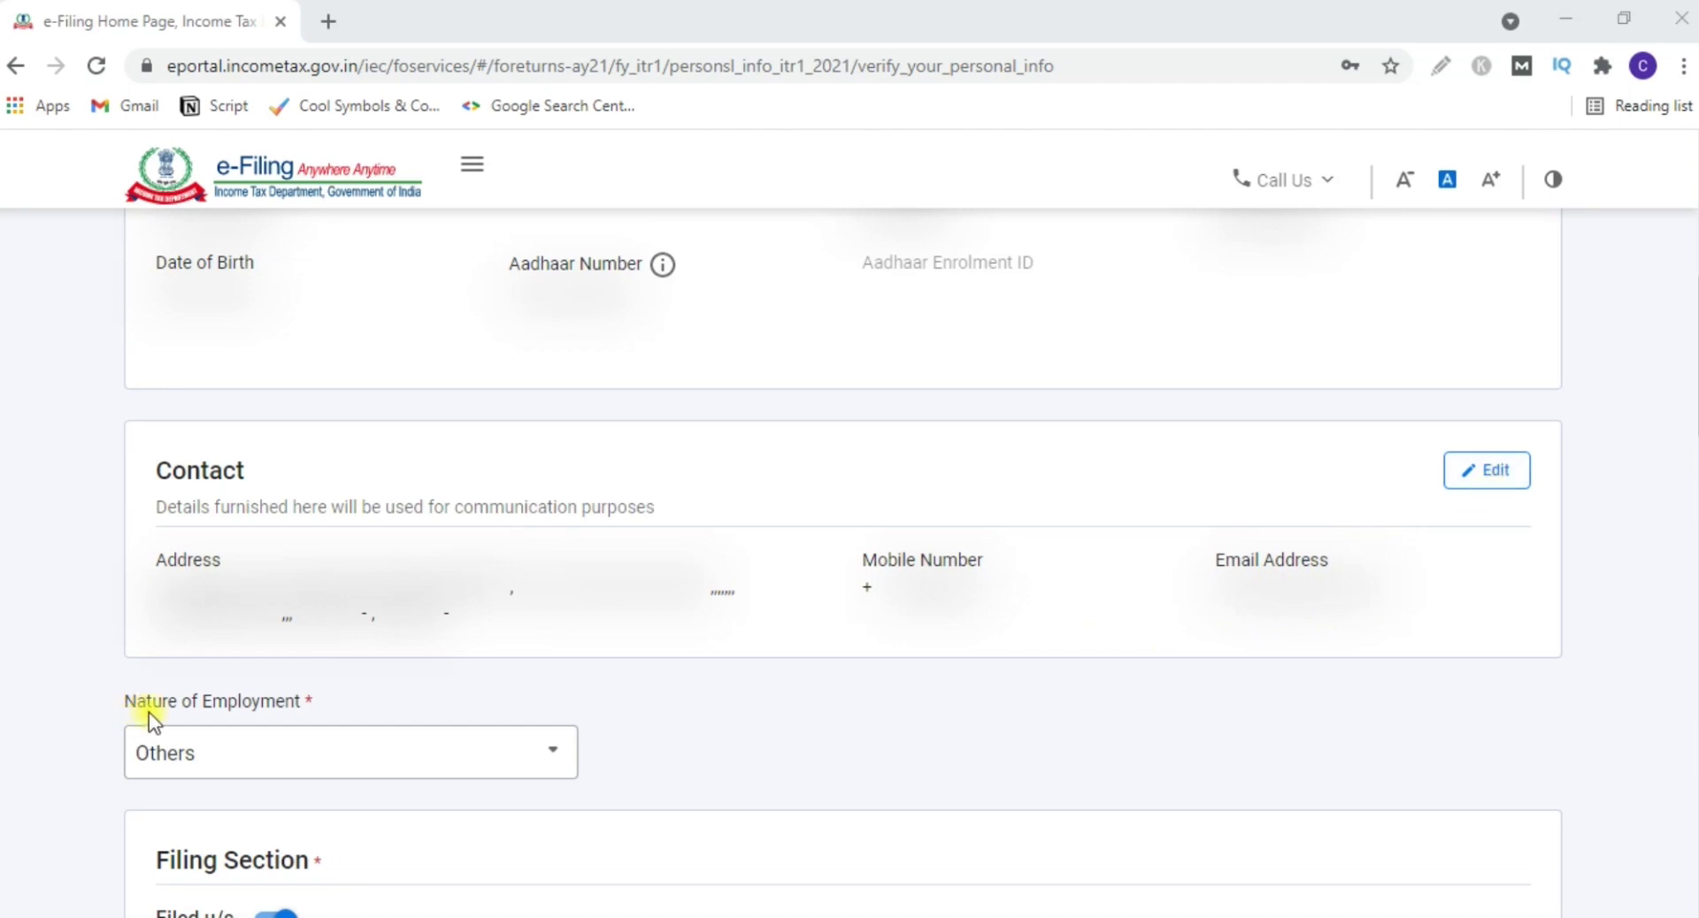
click(358, 761)
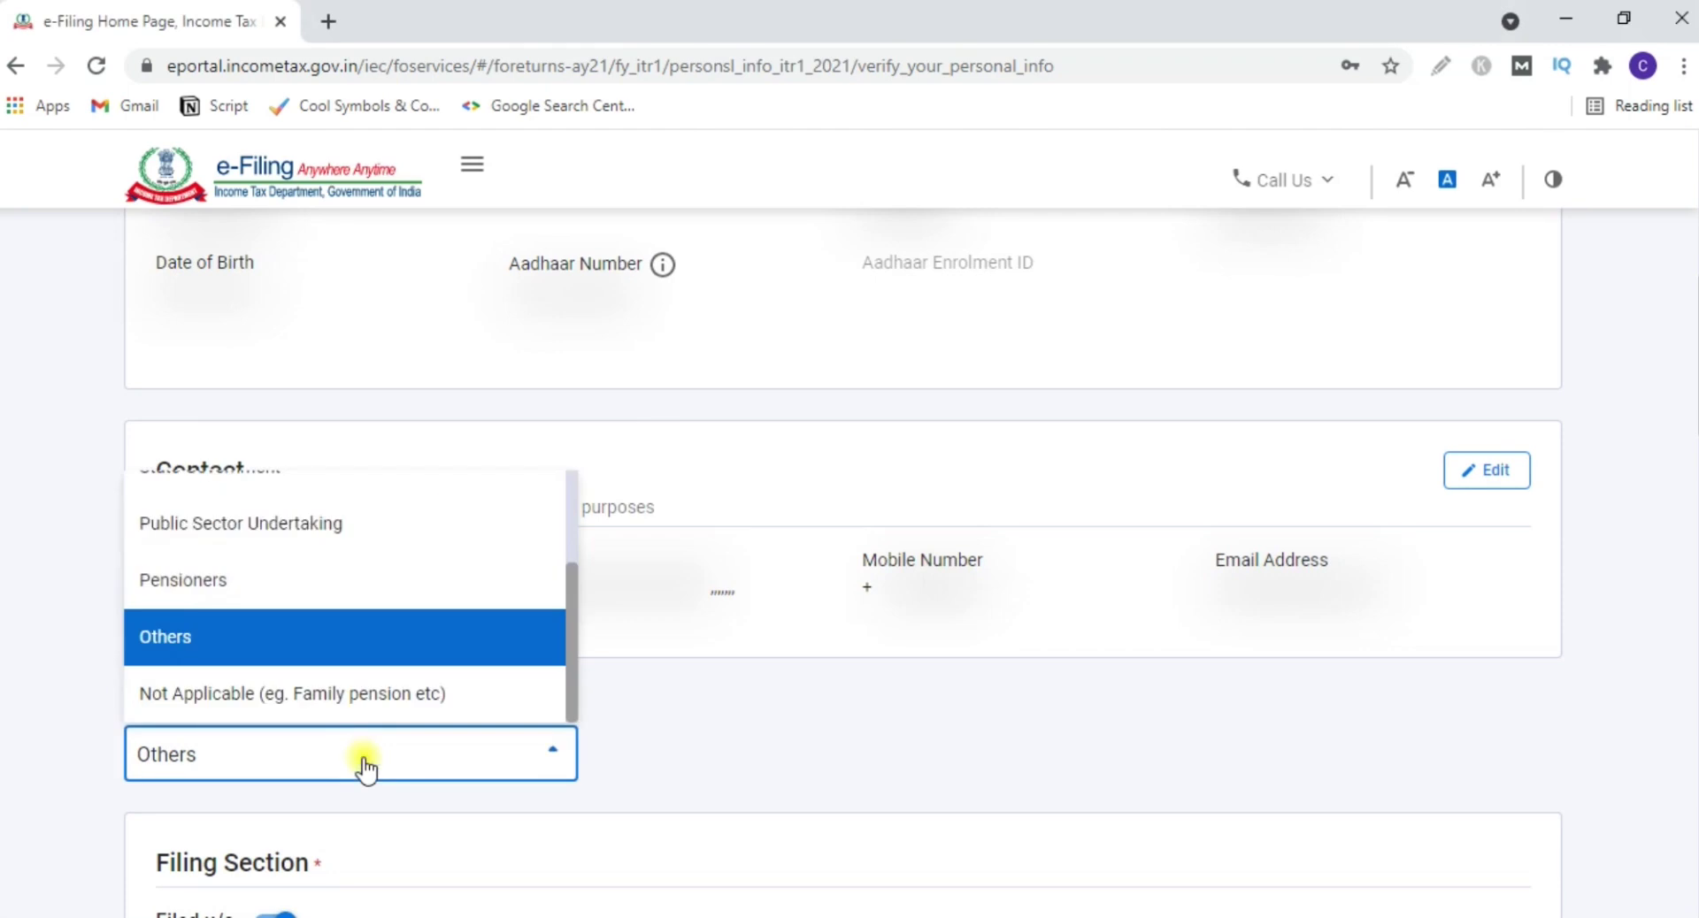
scroll(438, 610, up, 3)
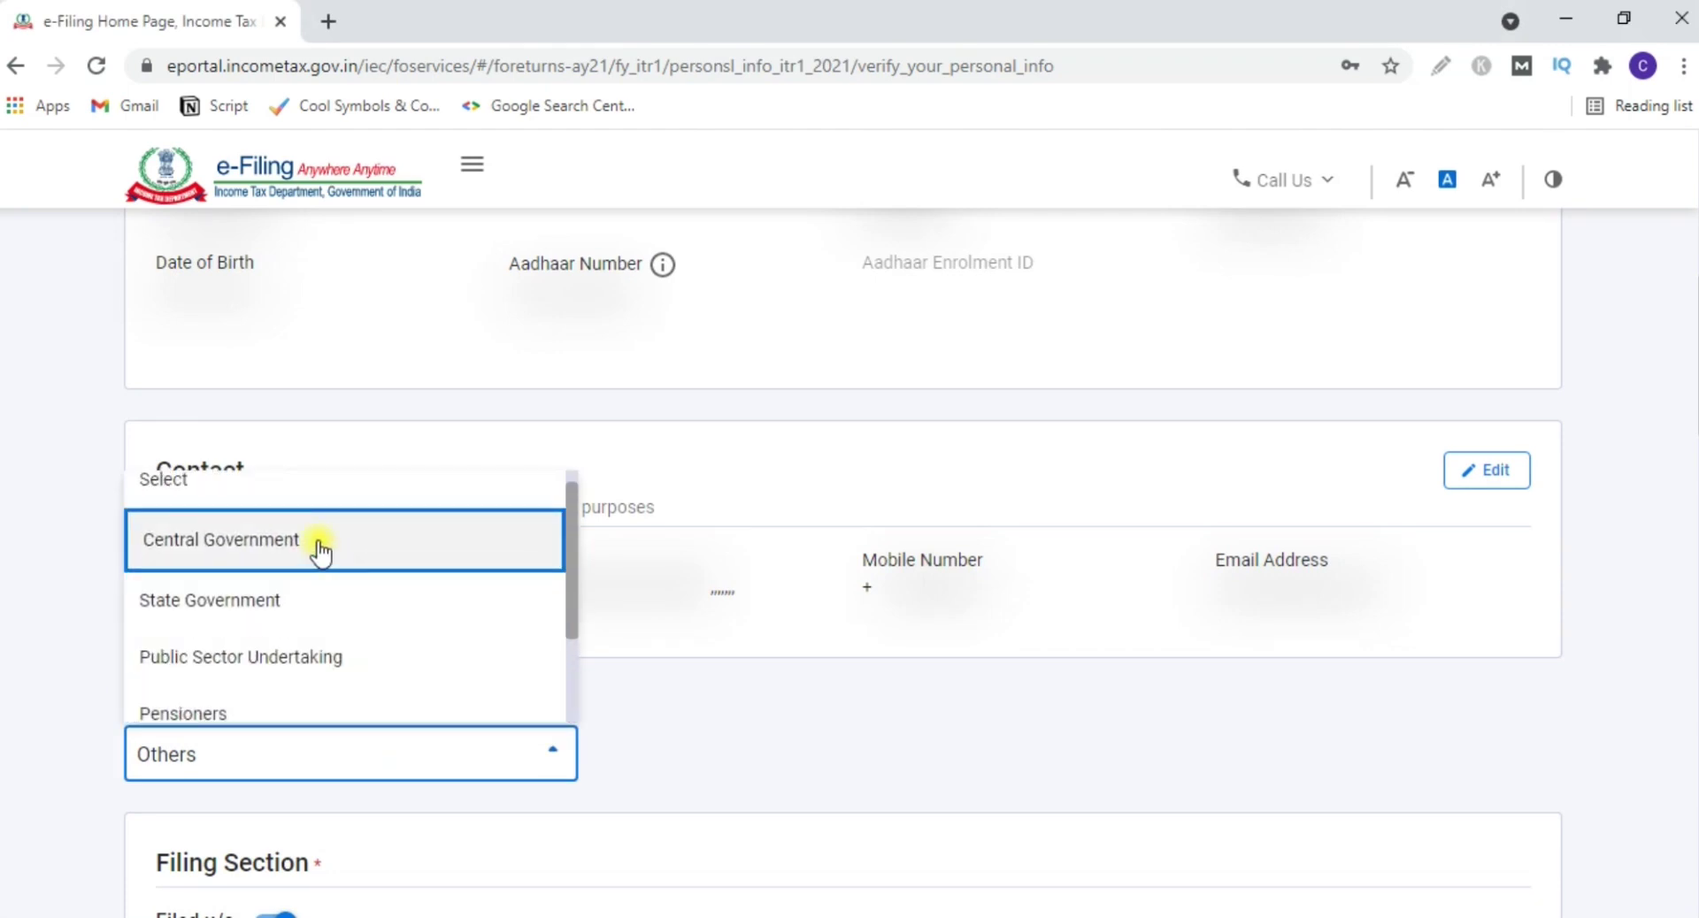
scroll(303, 656, down, 2)
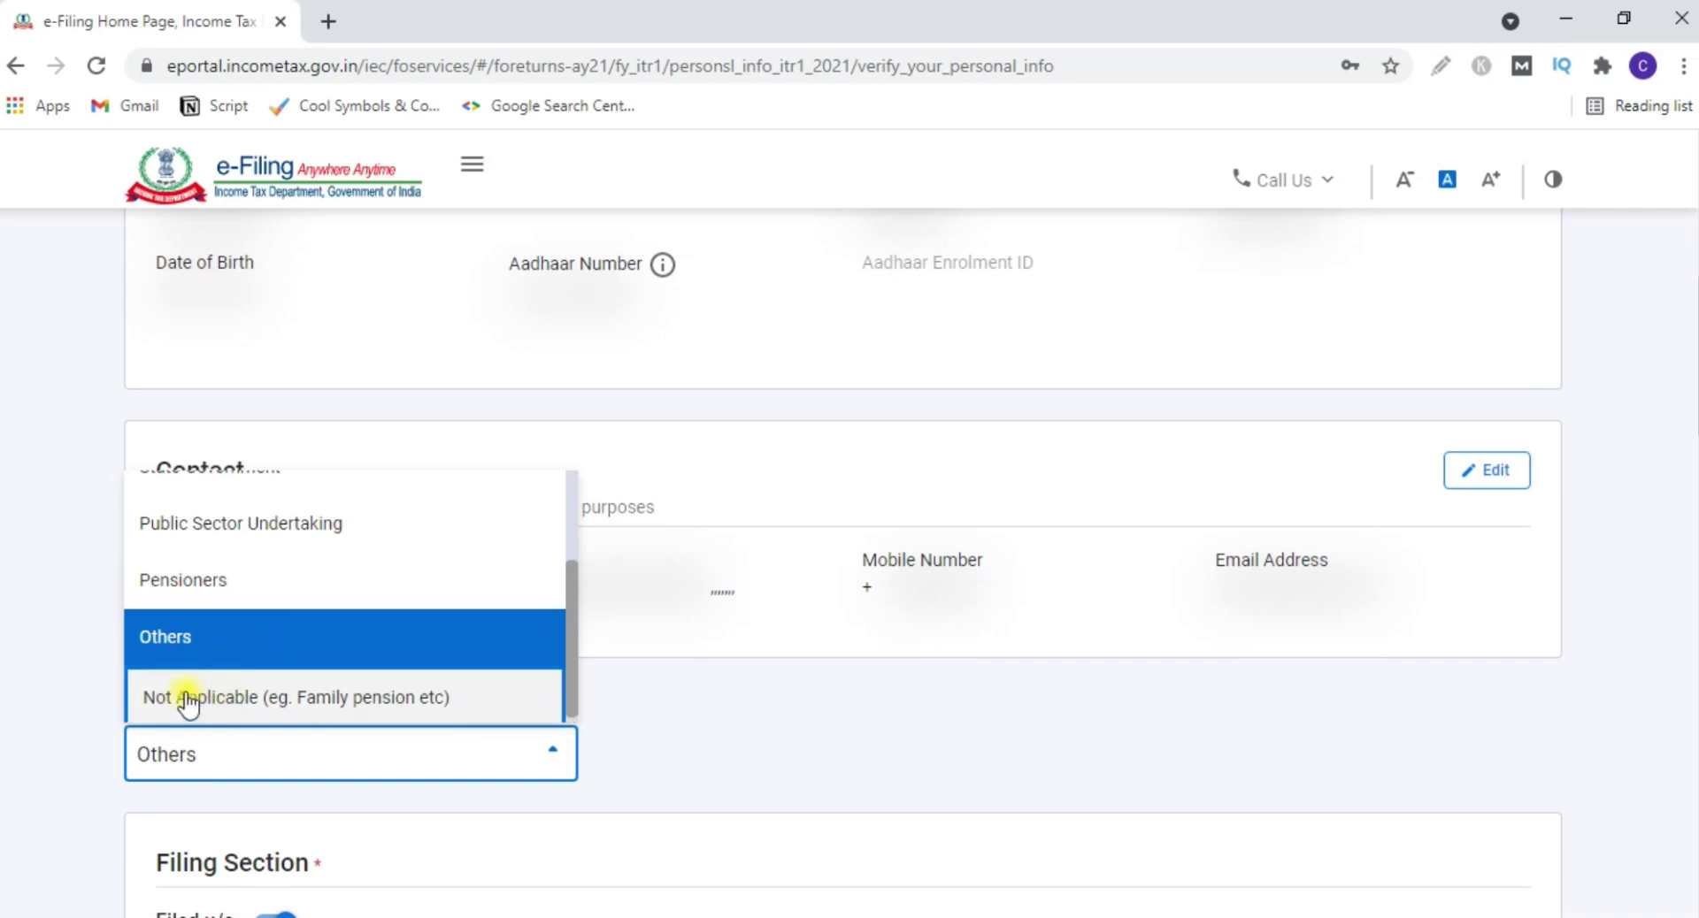
click(151, 777)
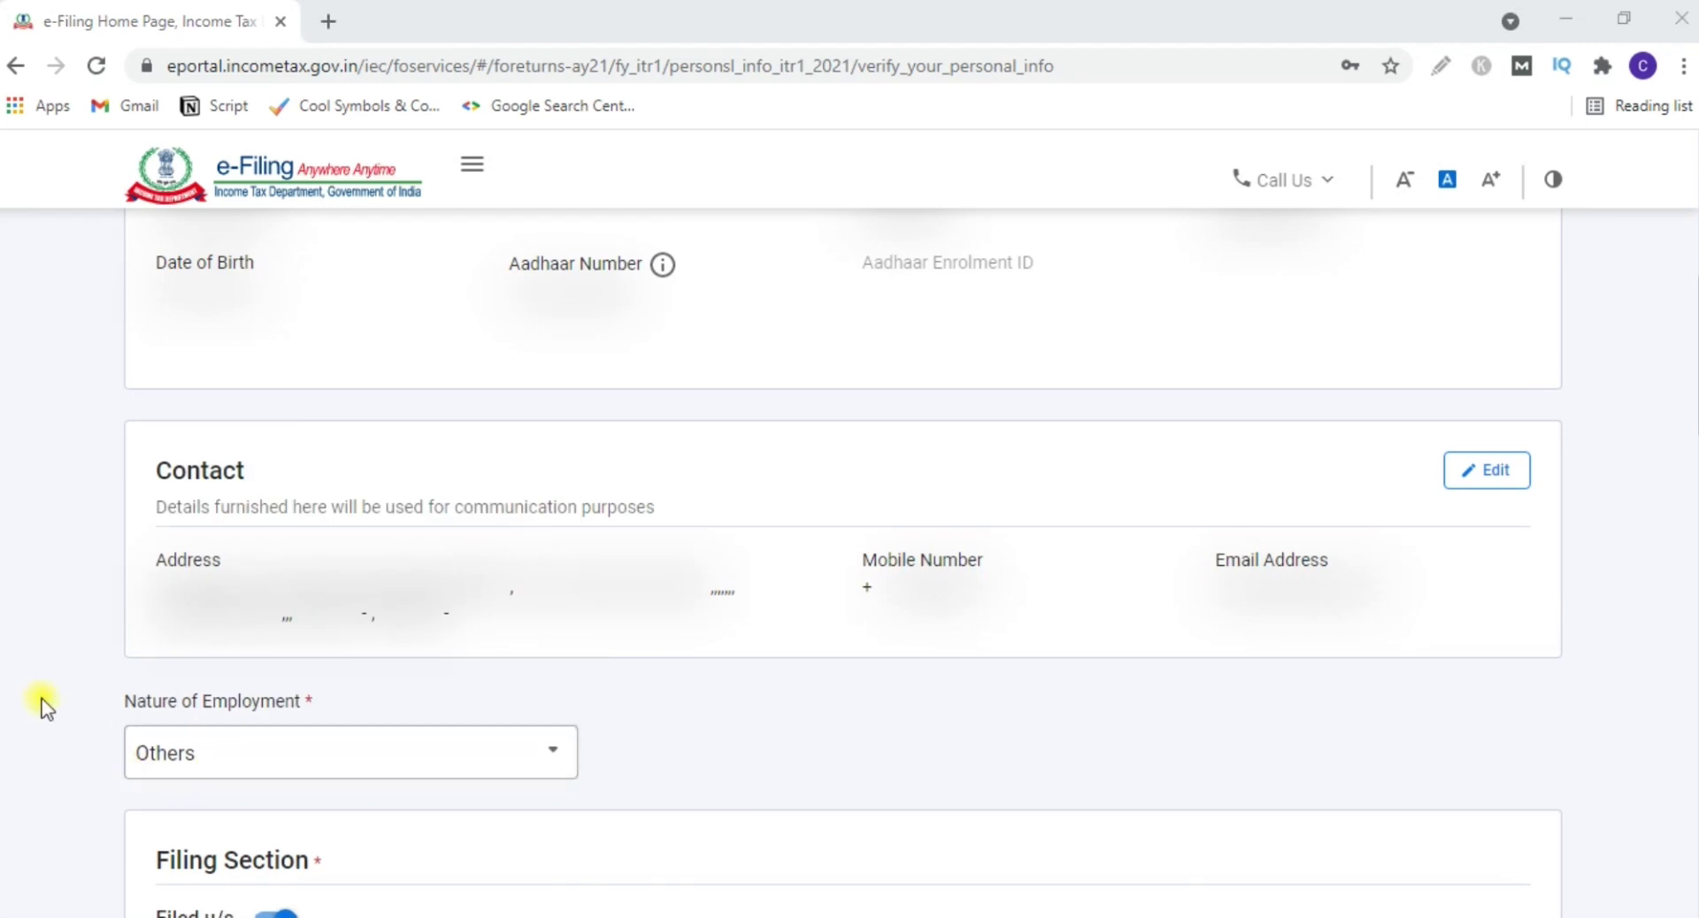
- Check the filing section, new tax regime choice and bank details, and confirm the Personal Information section
scroll(55, 693, down, 3)
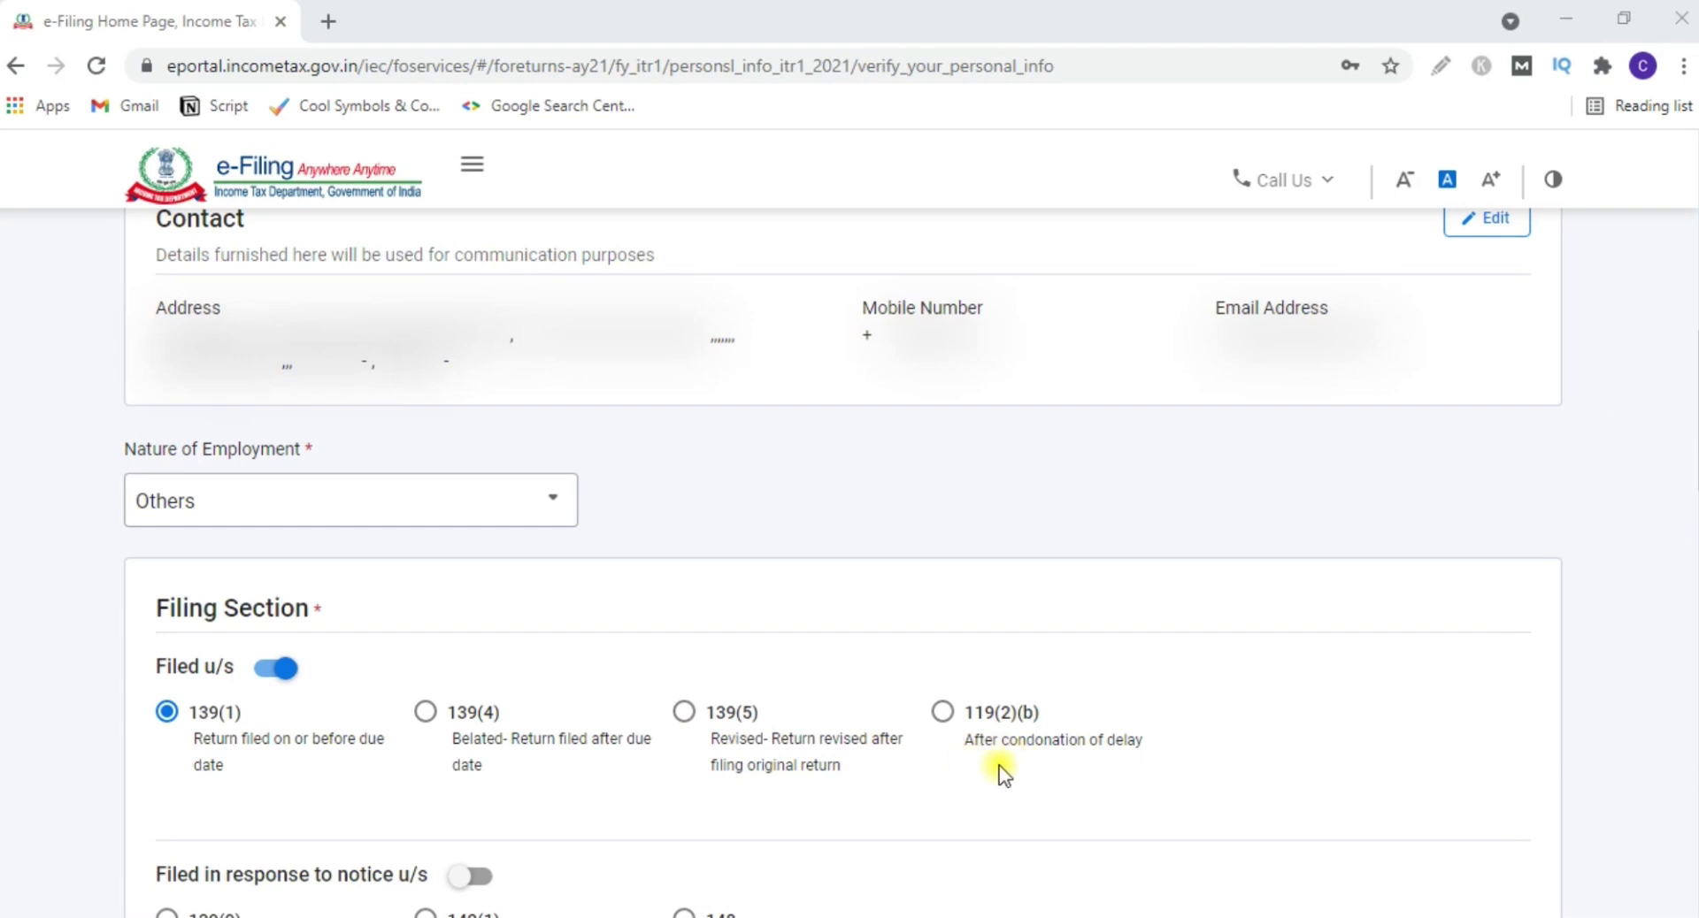
scroll(77, 668, down, 3)
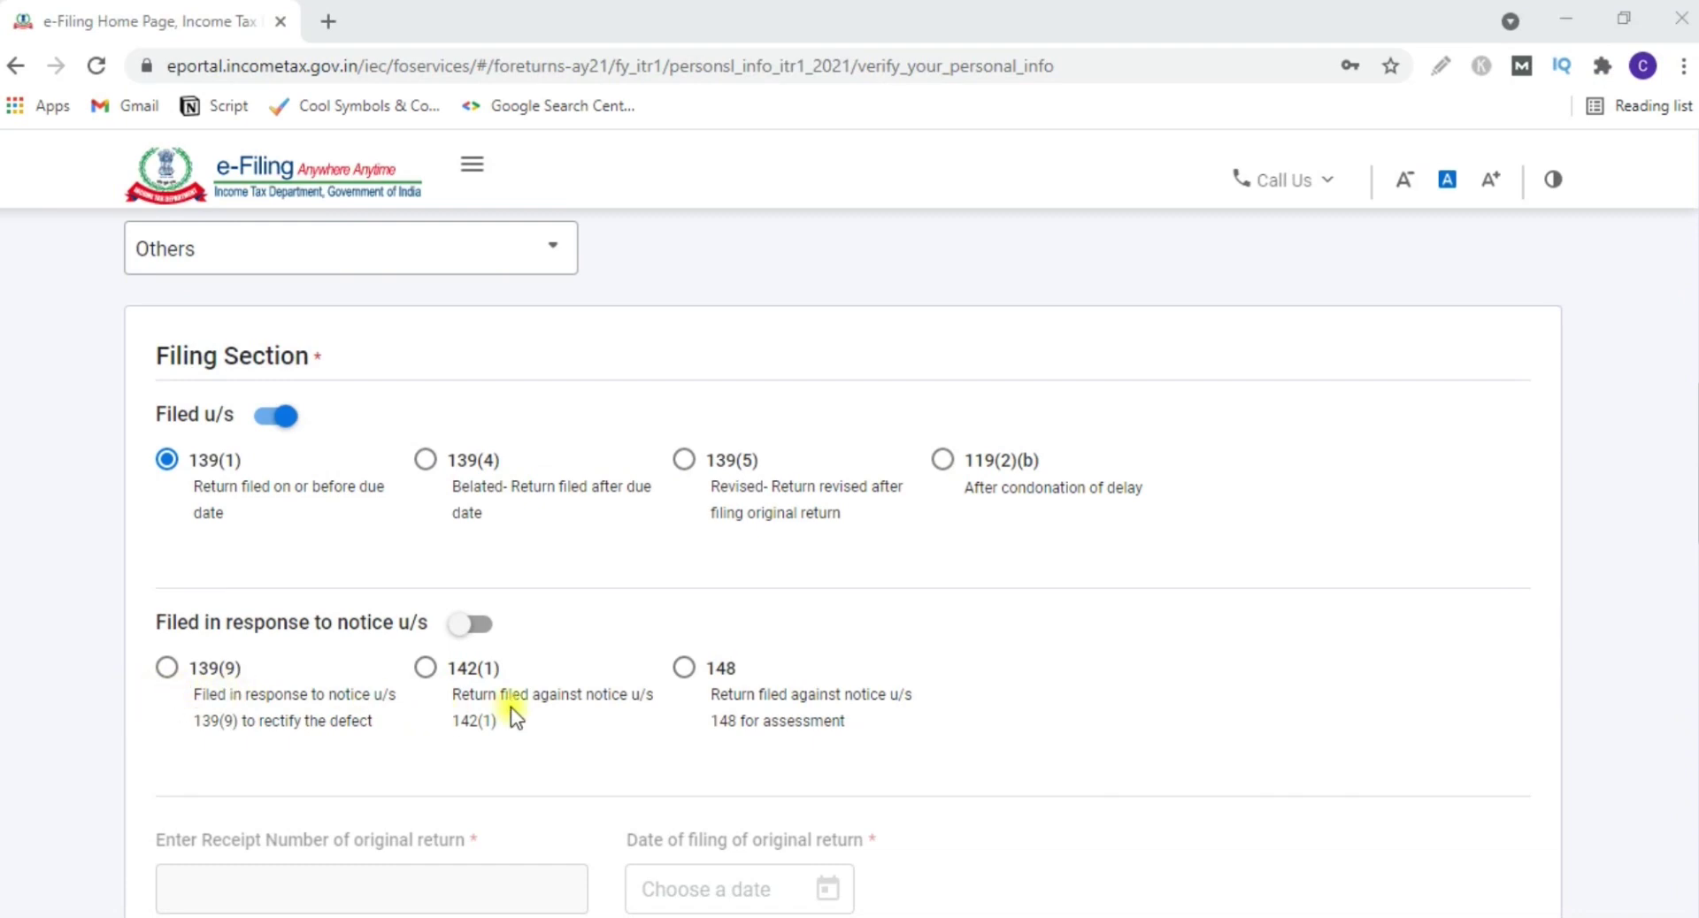
scroll(117, 489, down, 4)
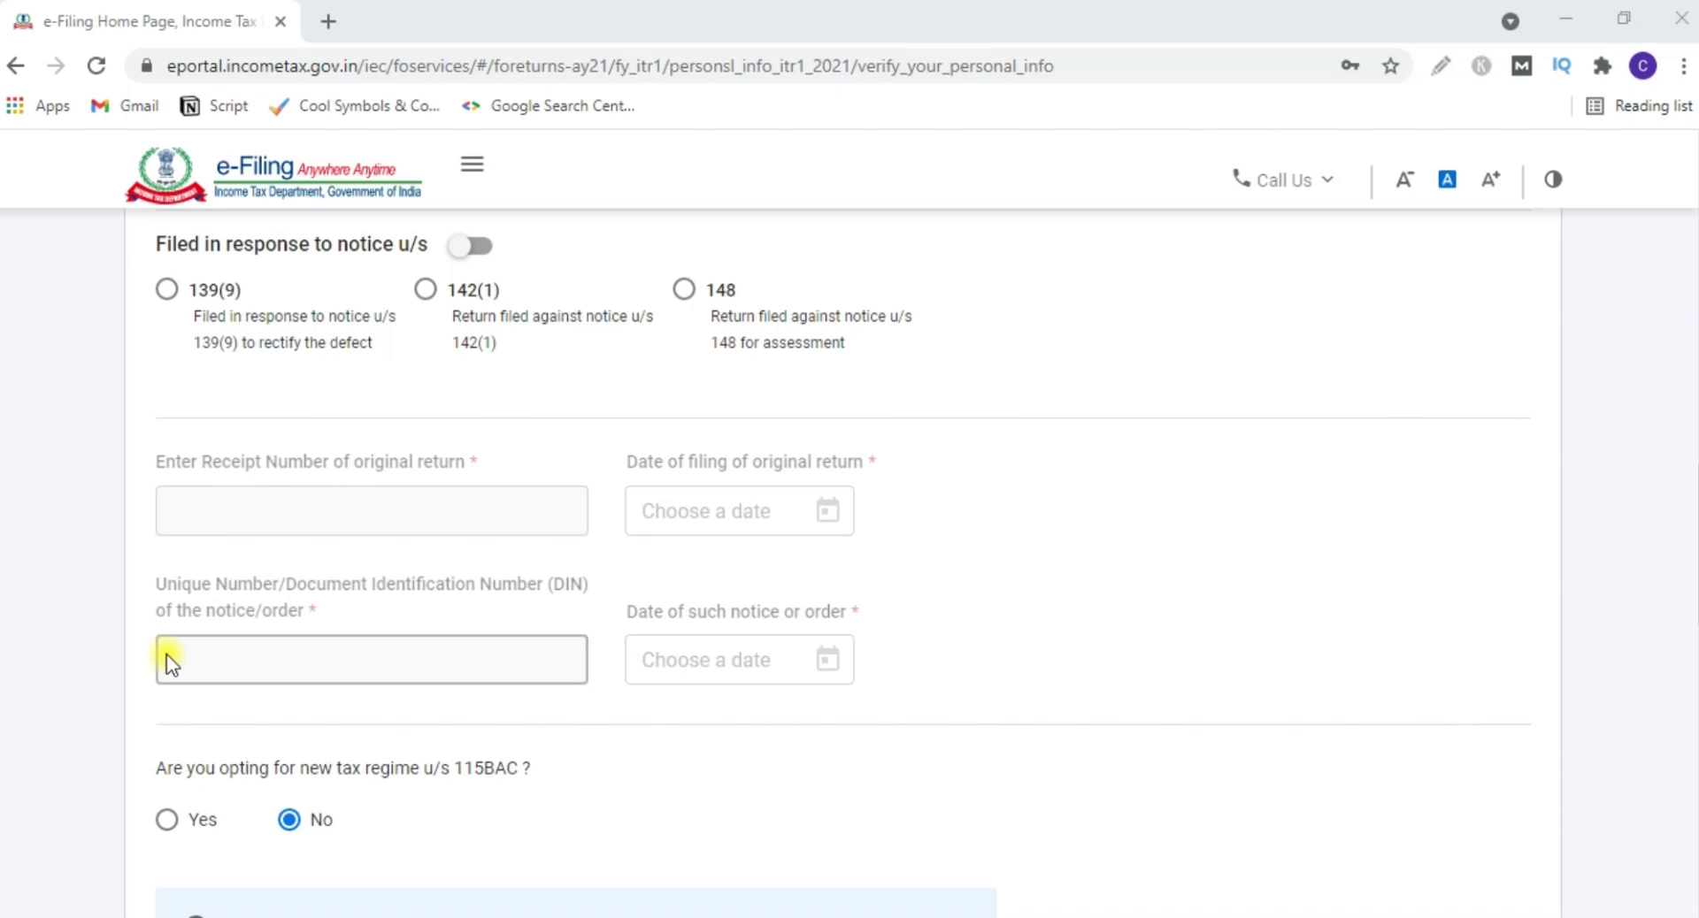
scroll(166, 655, down, 3)
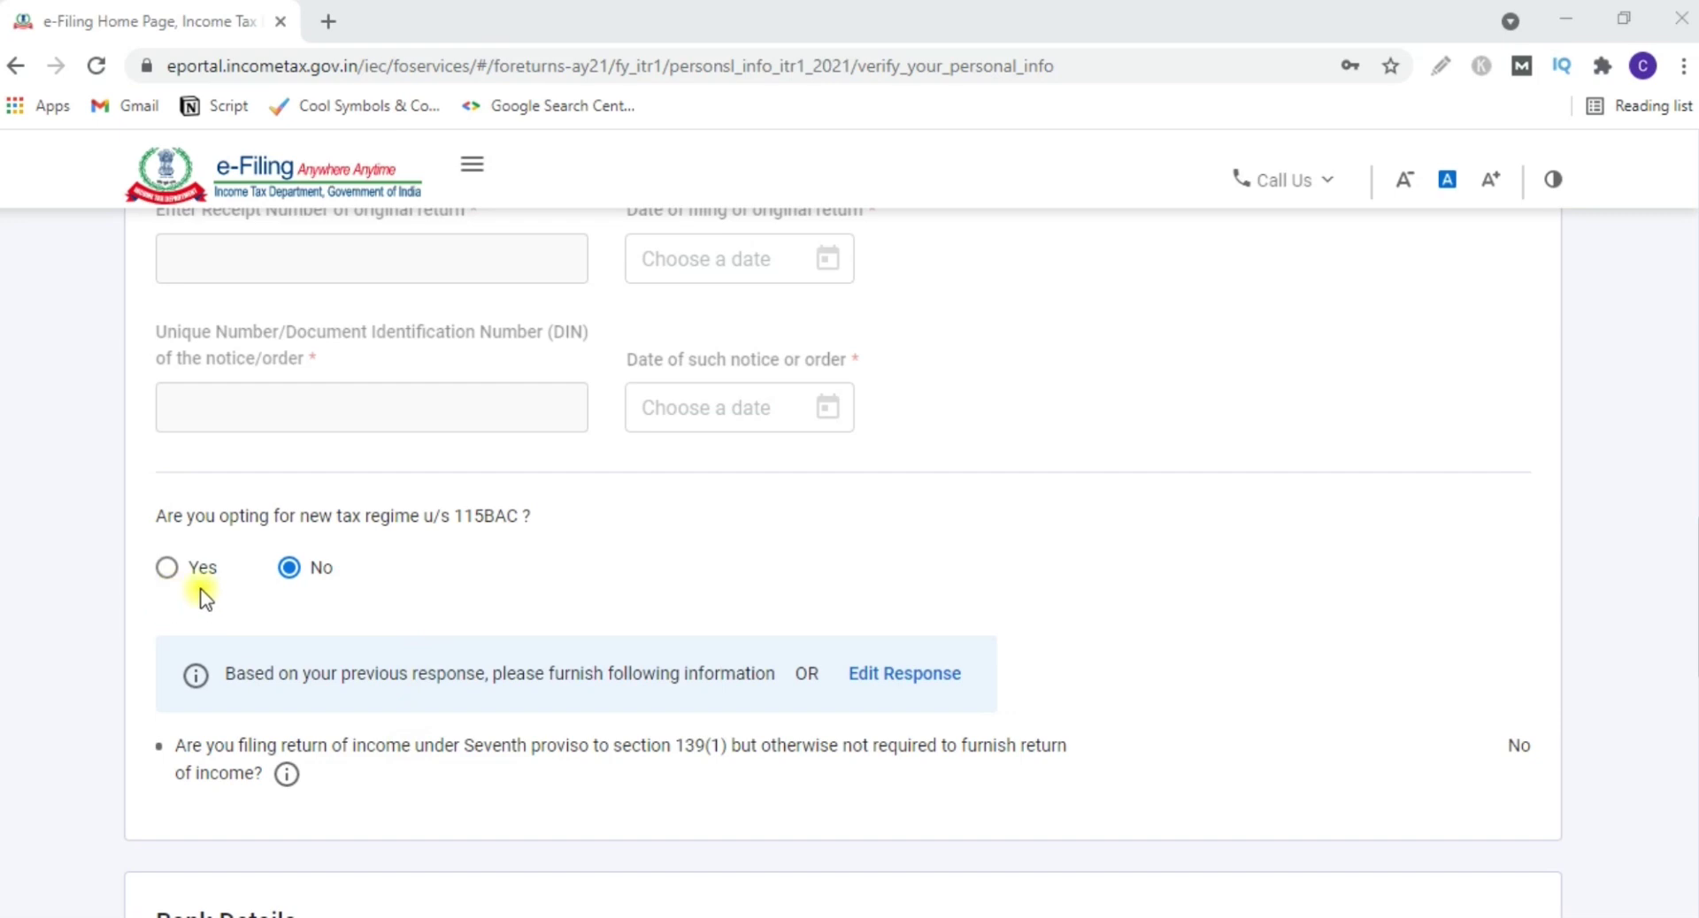
scroll(191, 669, down, 1)
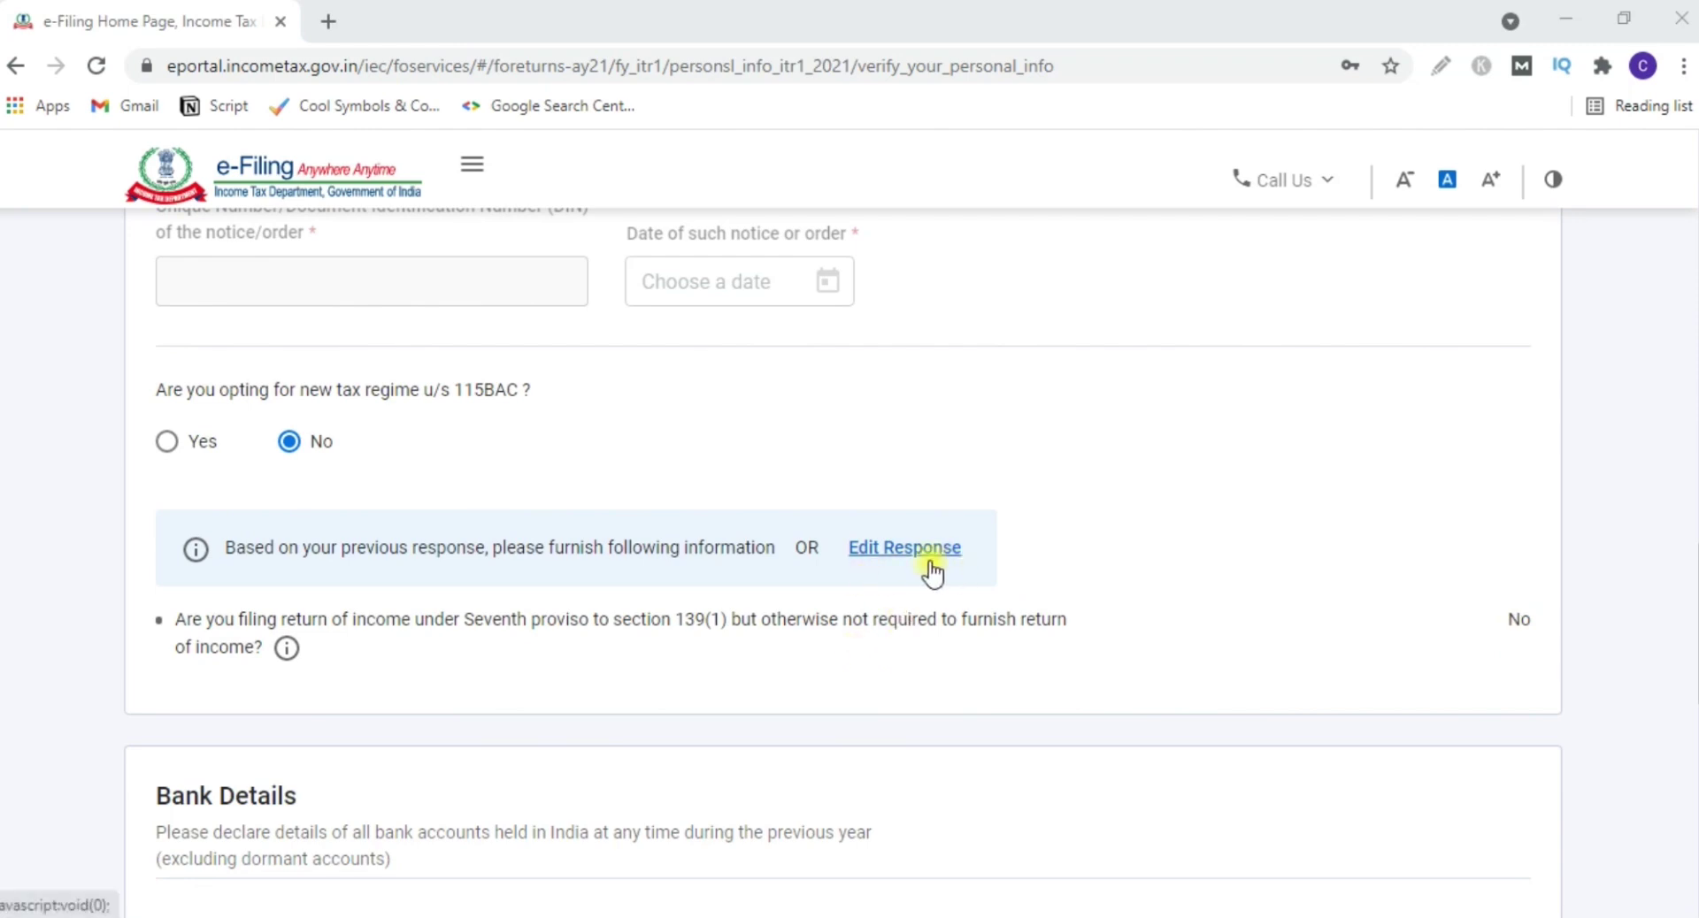
scroll(151, 326, down, 5)
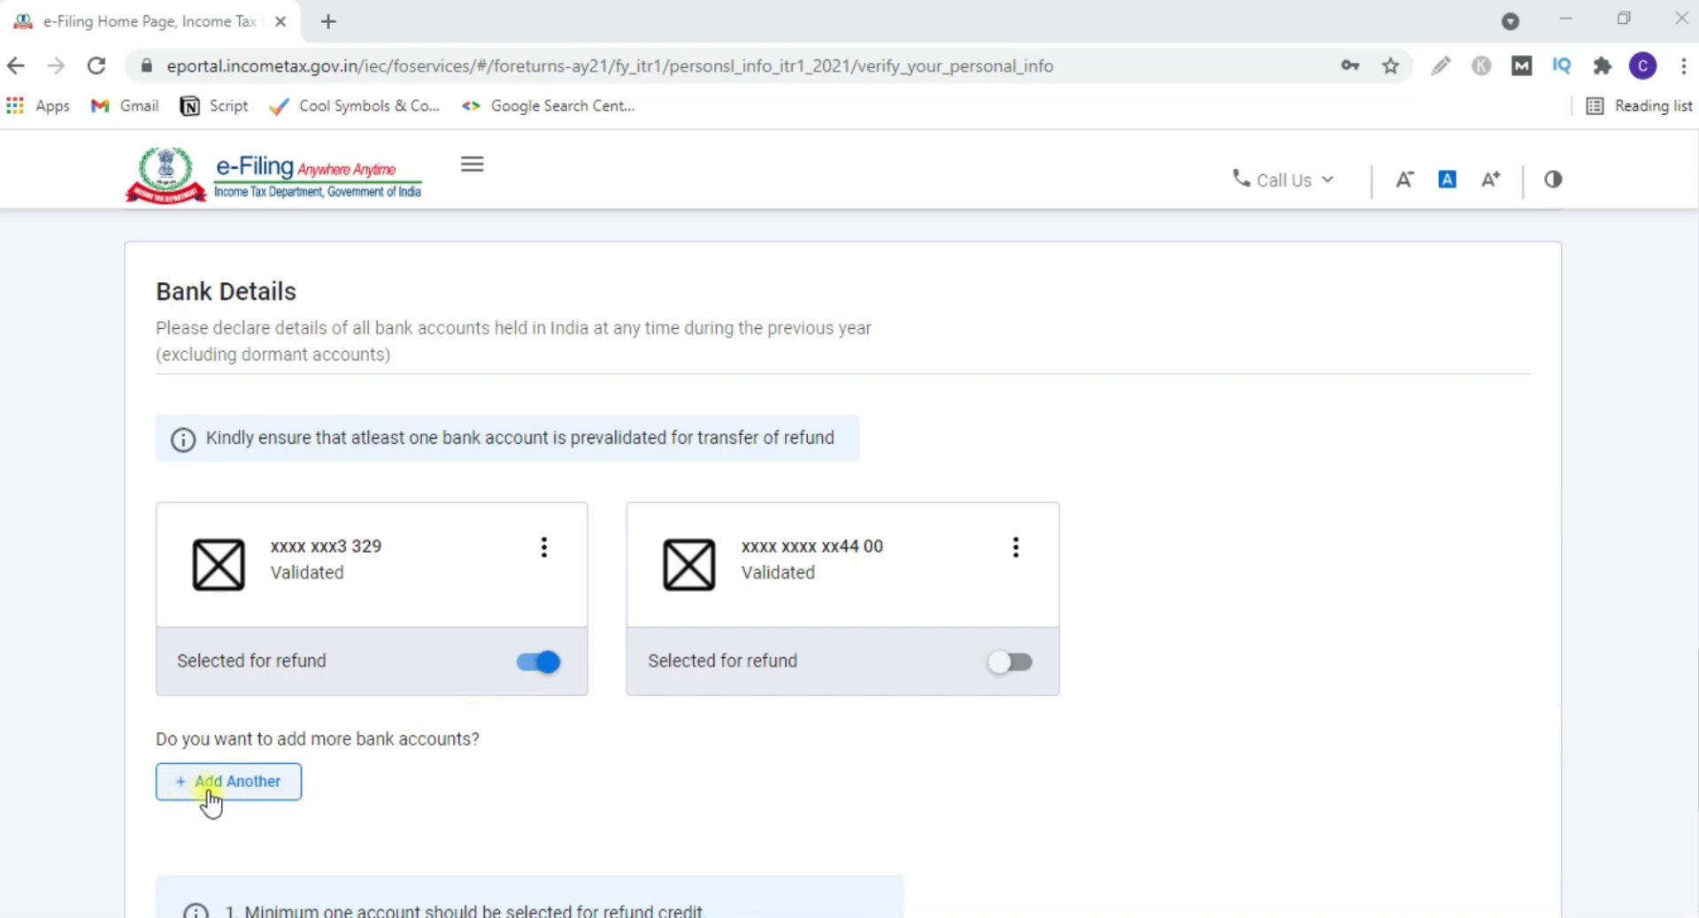
scroll(210, 801, down, 3)
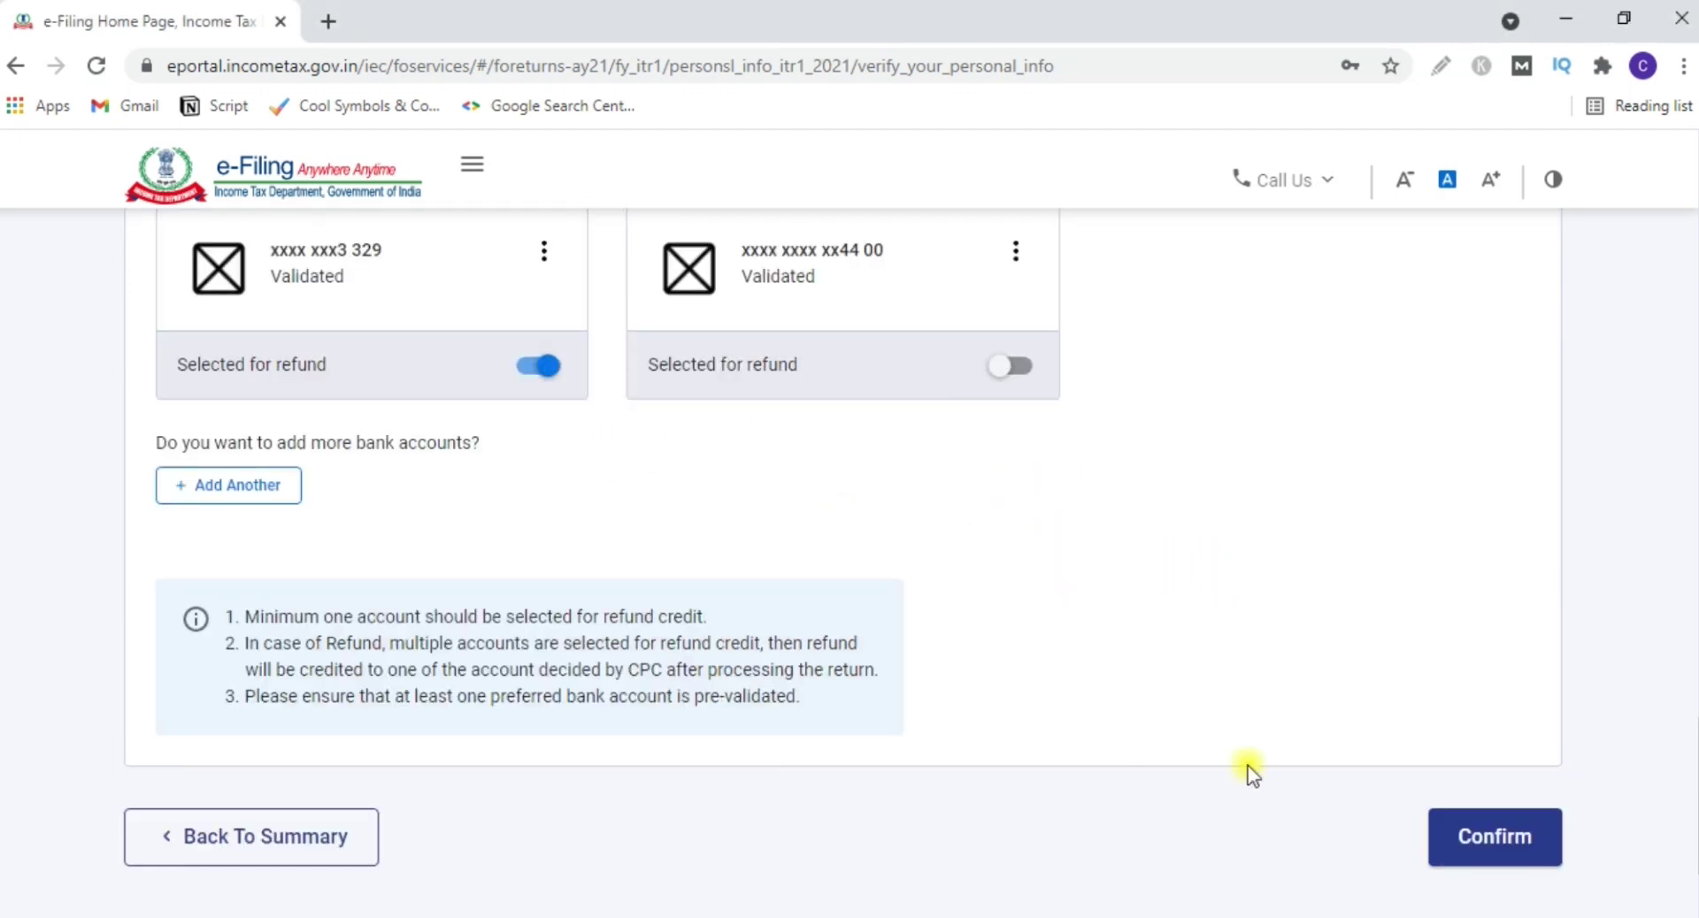
click(1507, 849)
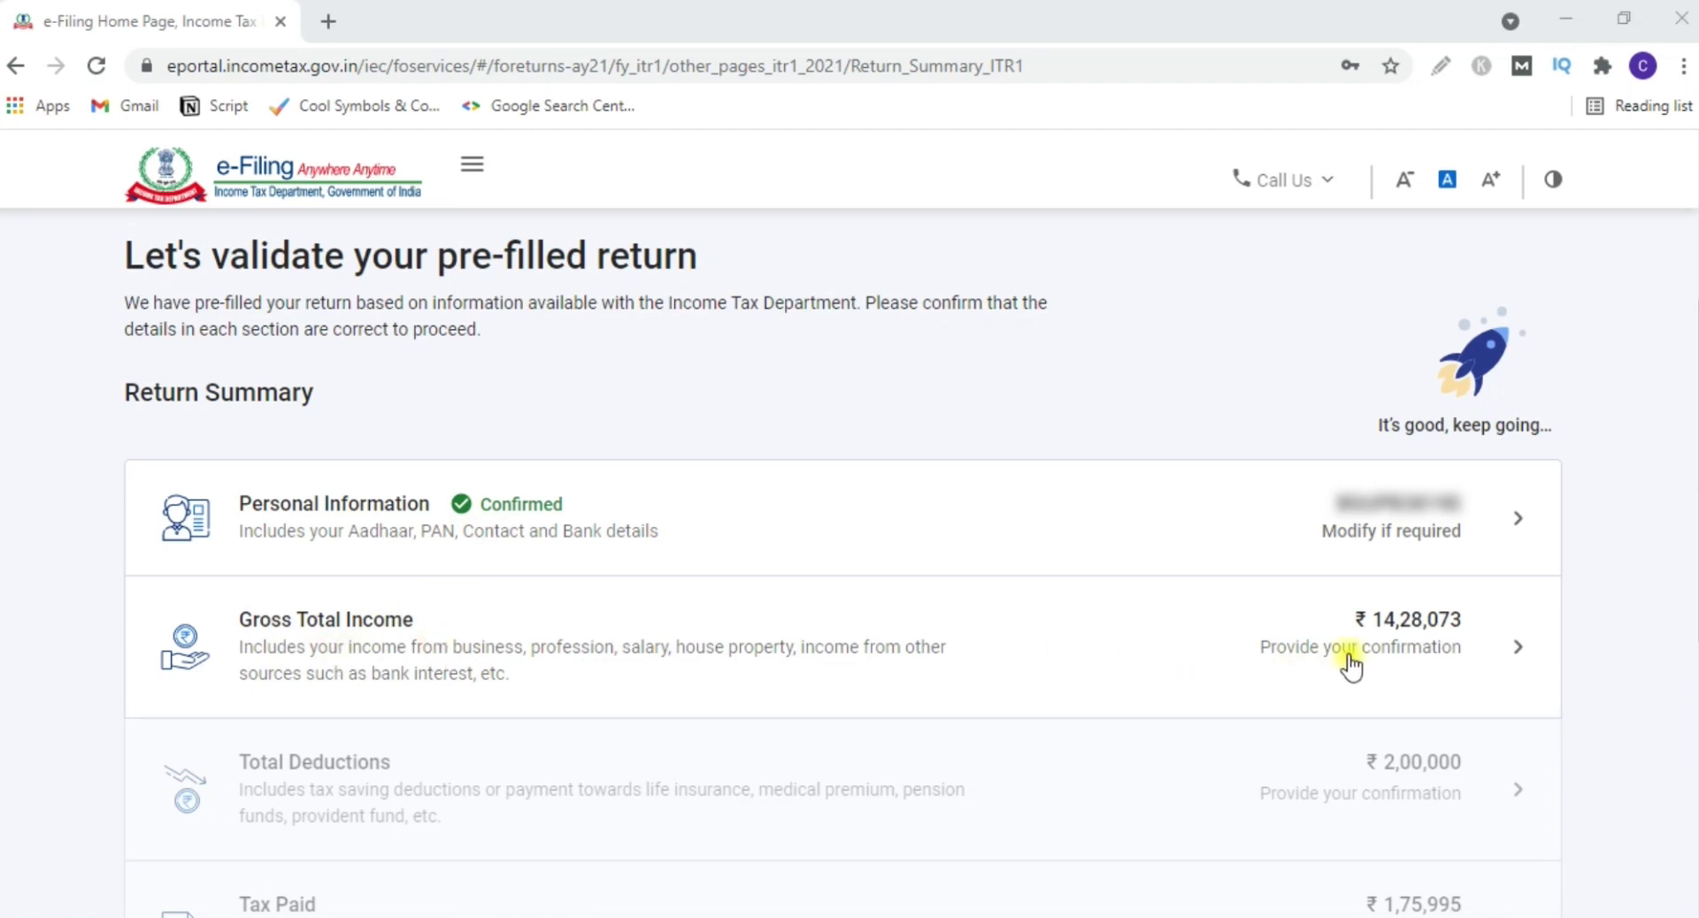
- Open the Gross Total Income section from the Return Summary and look over the salary exemption questions
click(1407, 653)
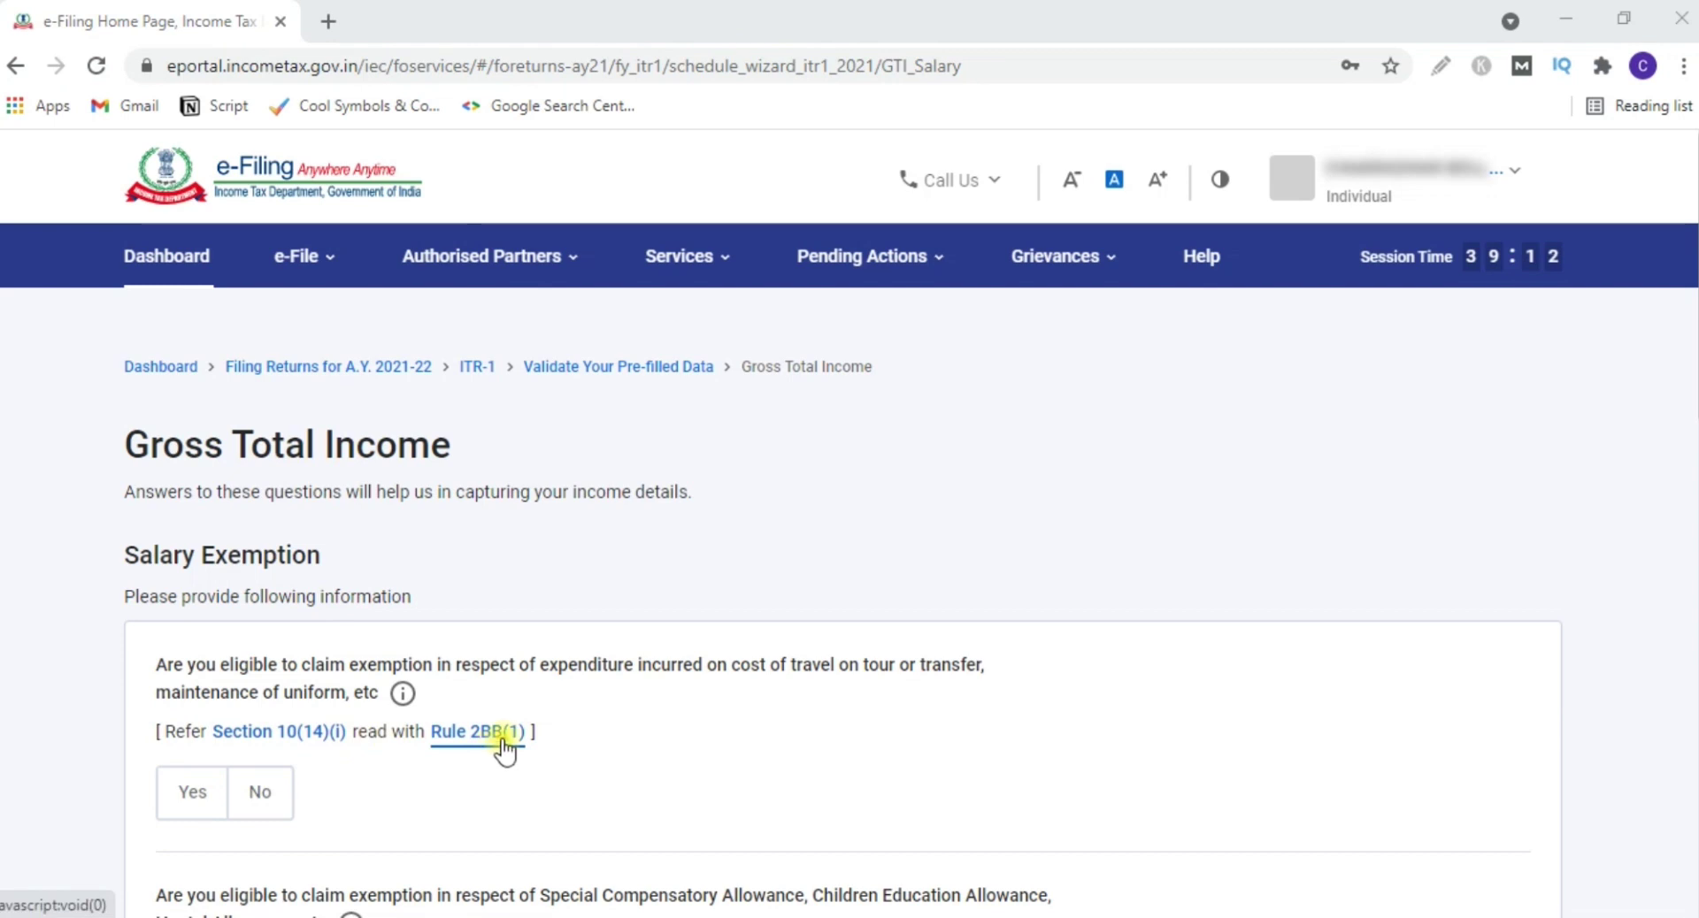
scroll(496, 756, down, 3)
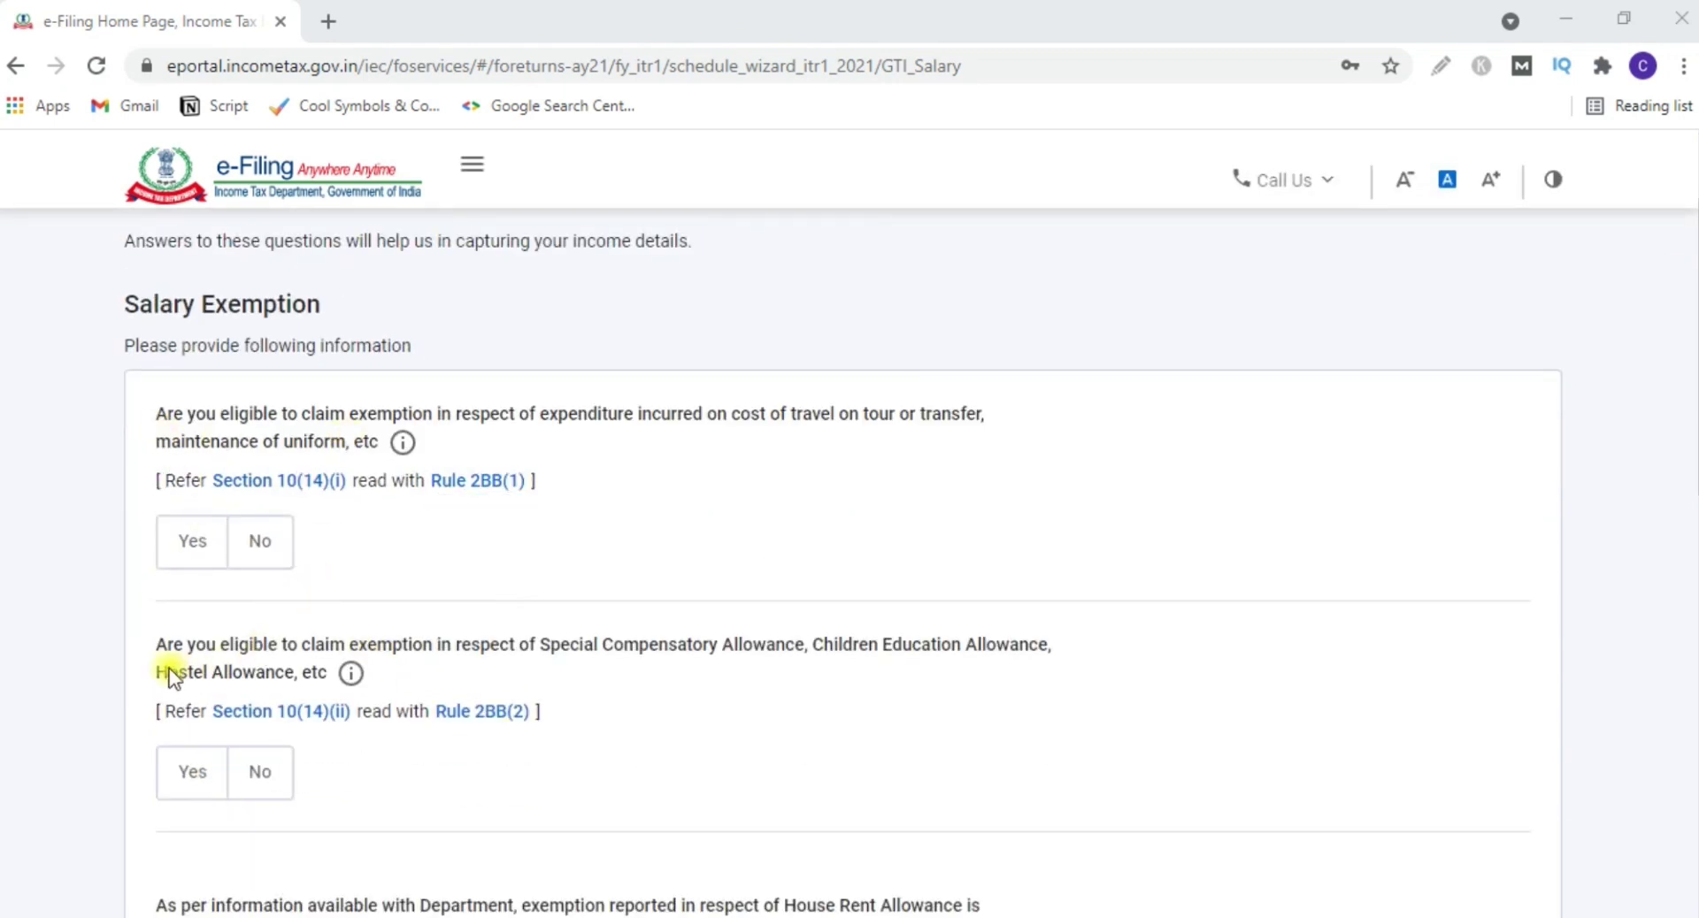
scroll(576, 639, down, 3)
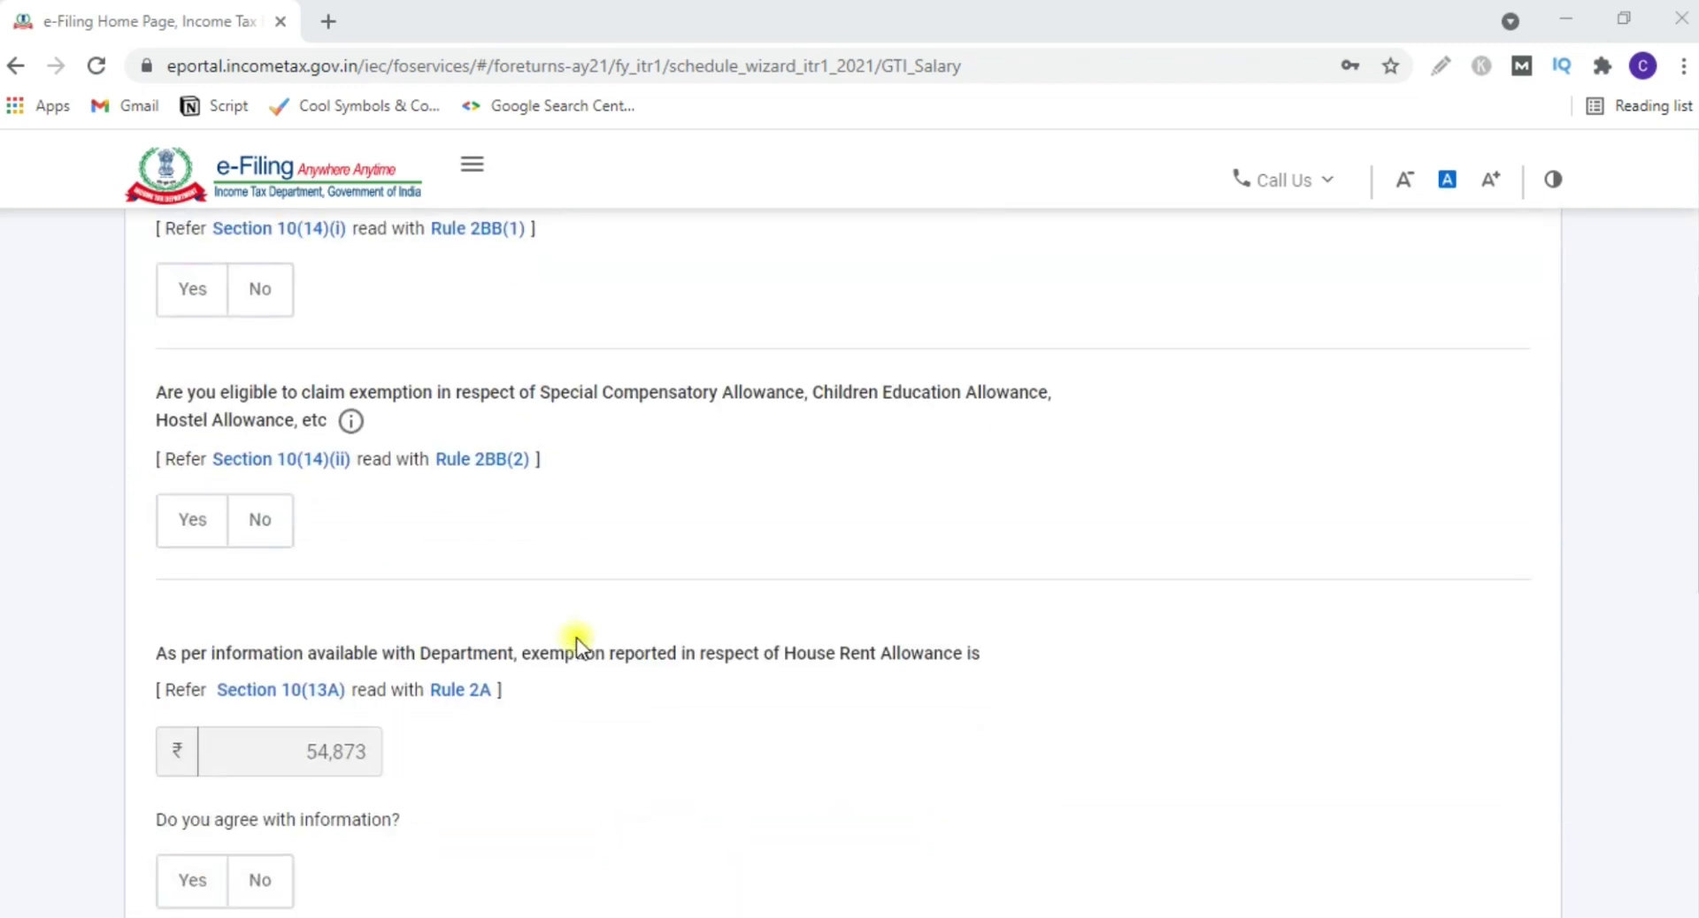
scroll(576, 637, down, 2)
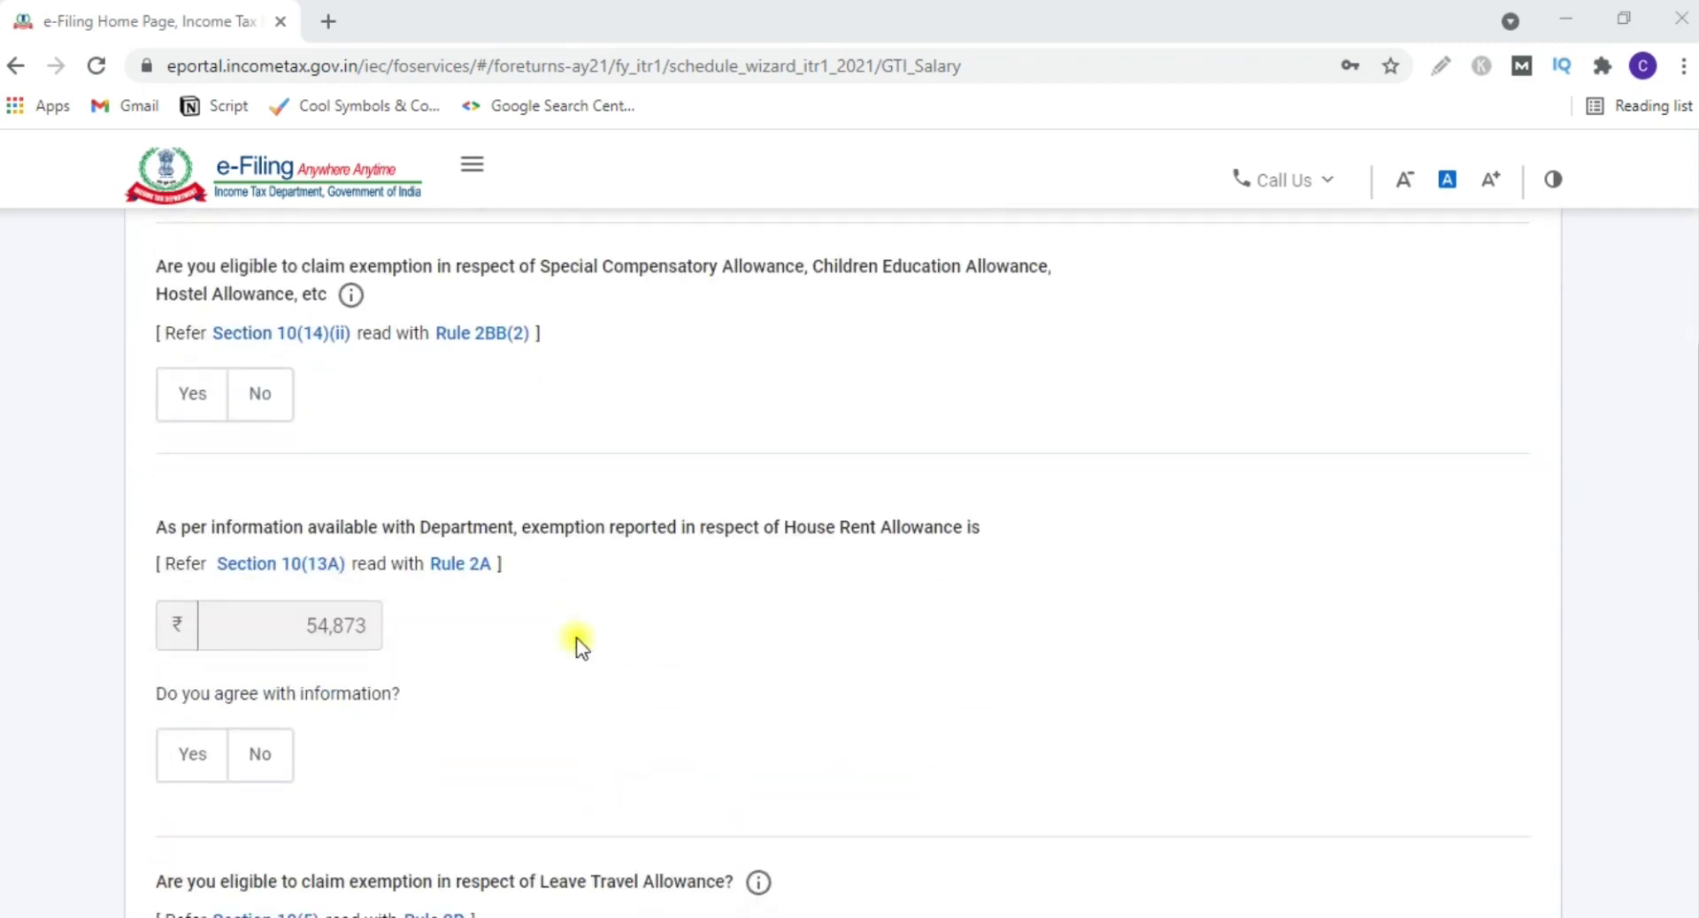
scroll(576, 637, up, 4)
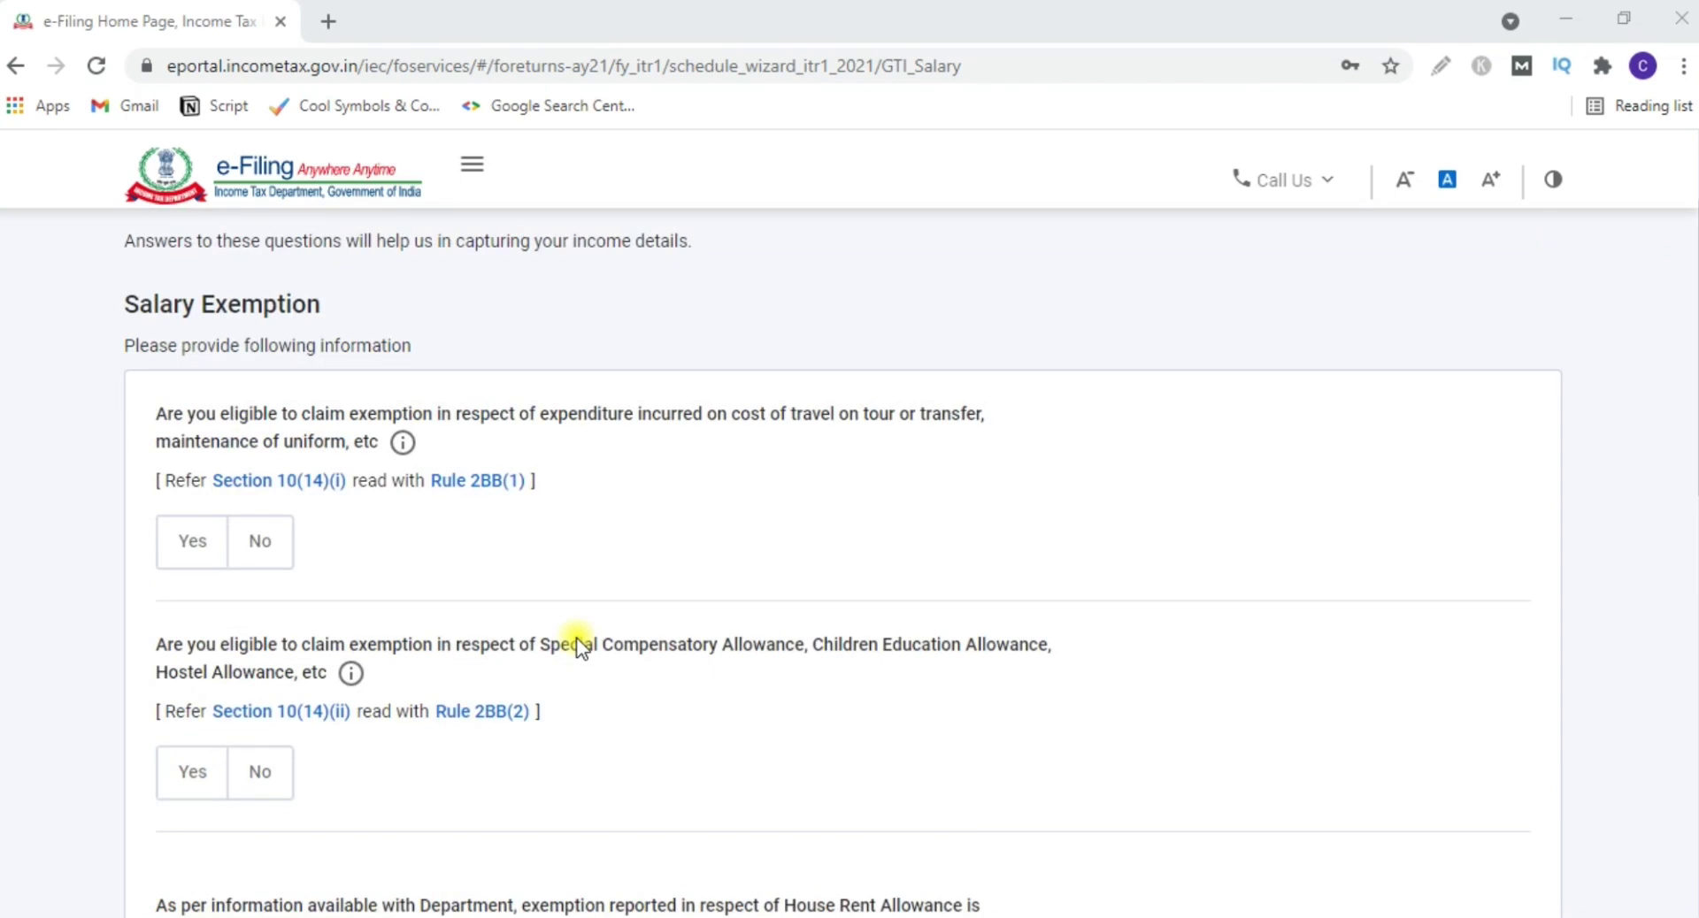
scroll(576, 637, up, 3)
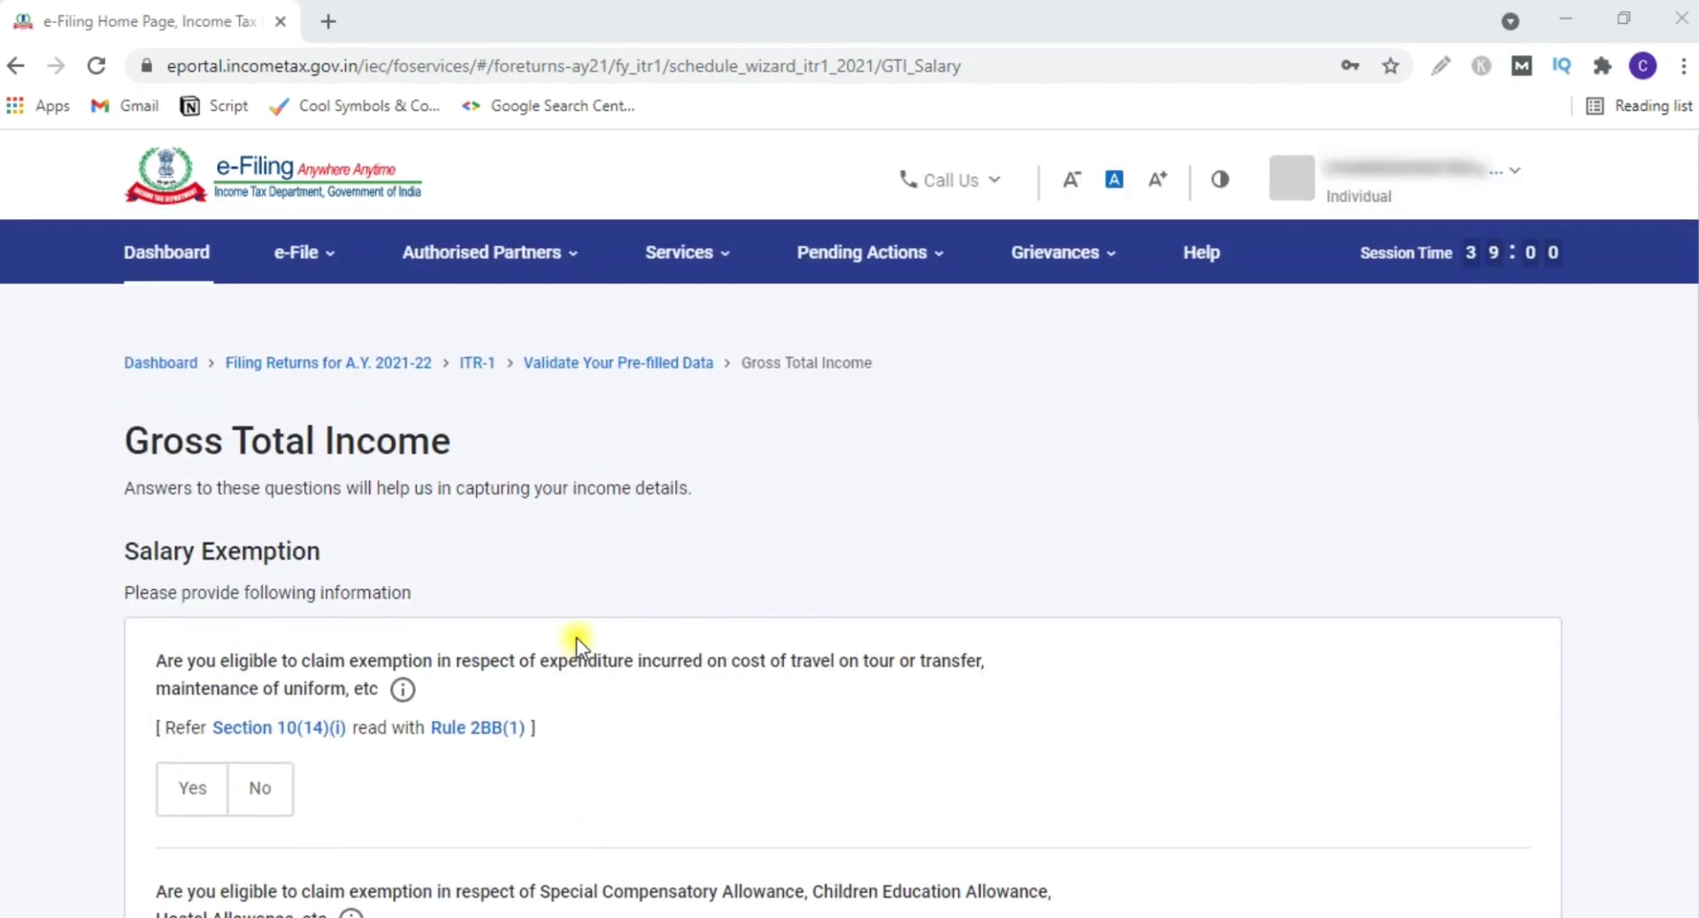
- Answer No to agreeing with the reported House Rent Allowance exemption and open its amount for editing
scroll(576, 639, down, 7)
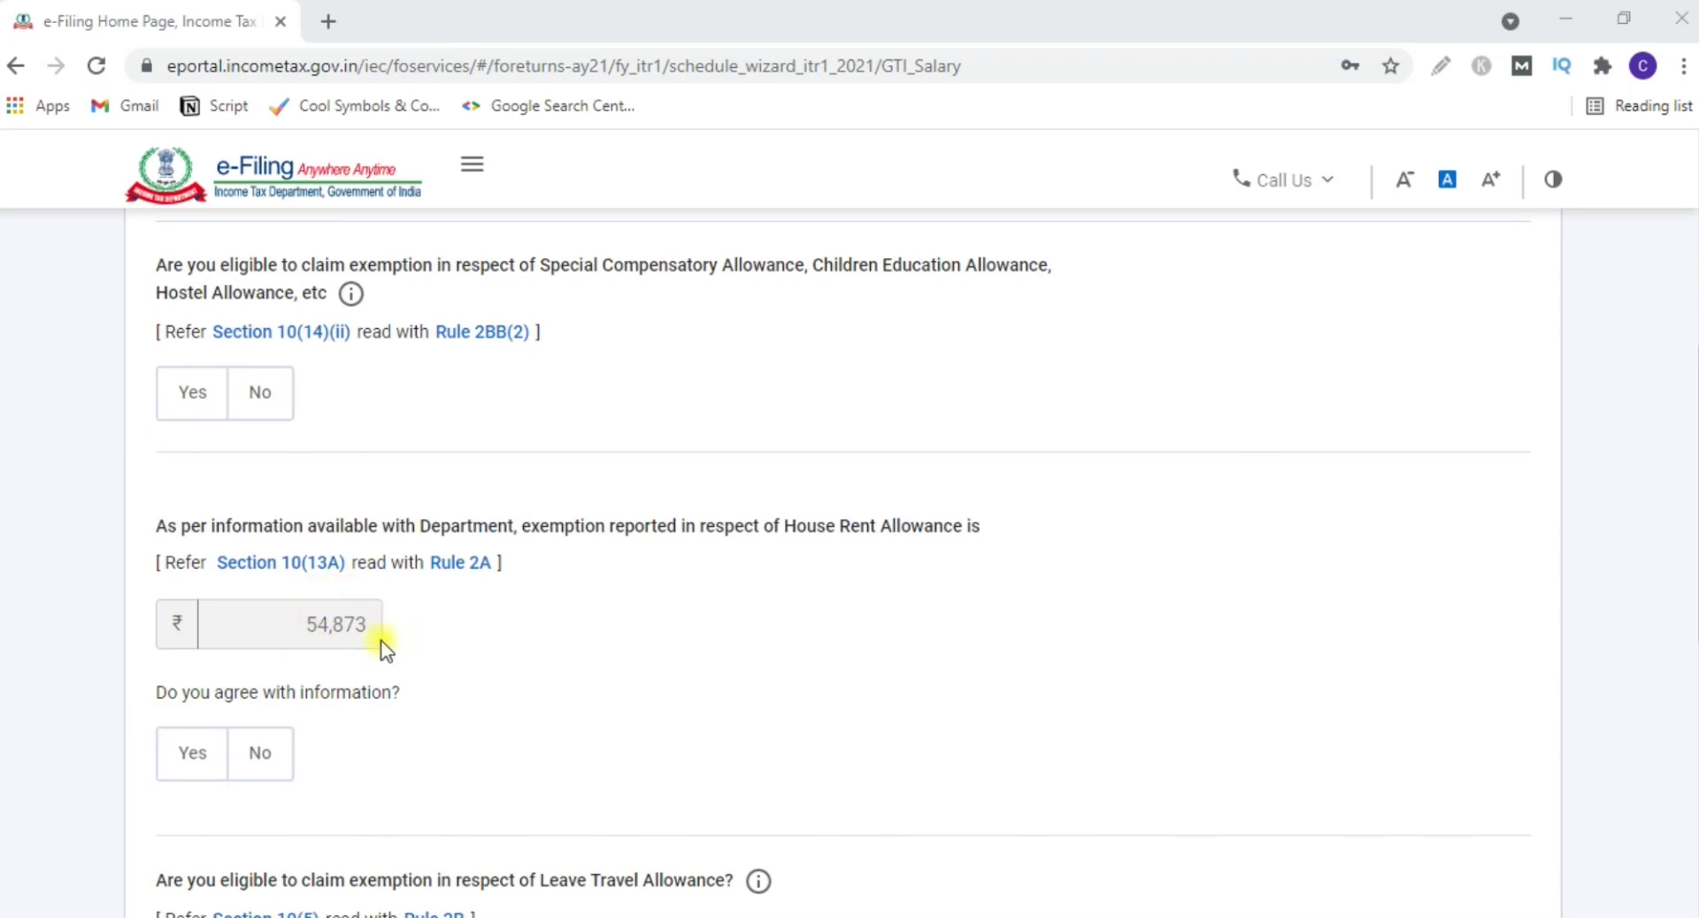
click(197, 759)
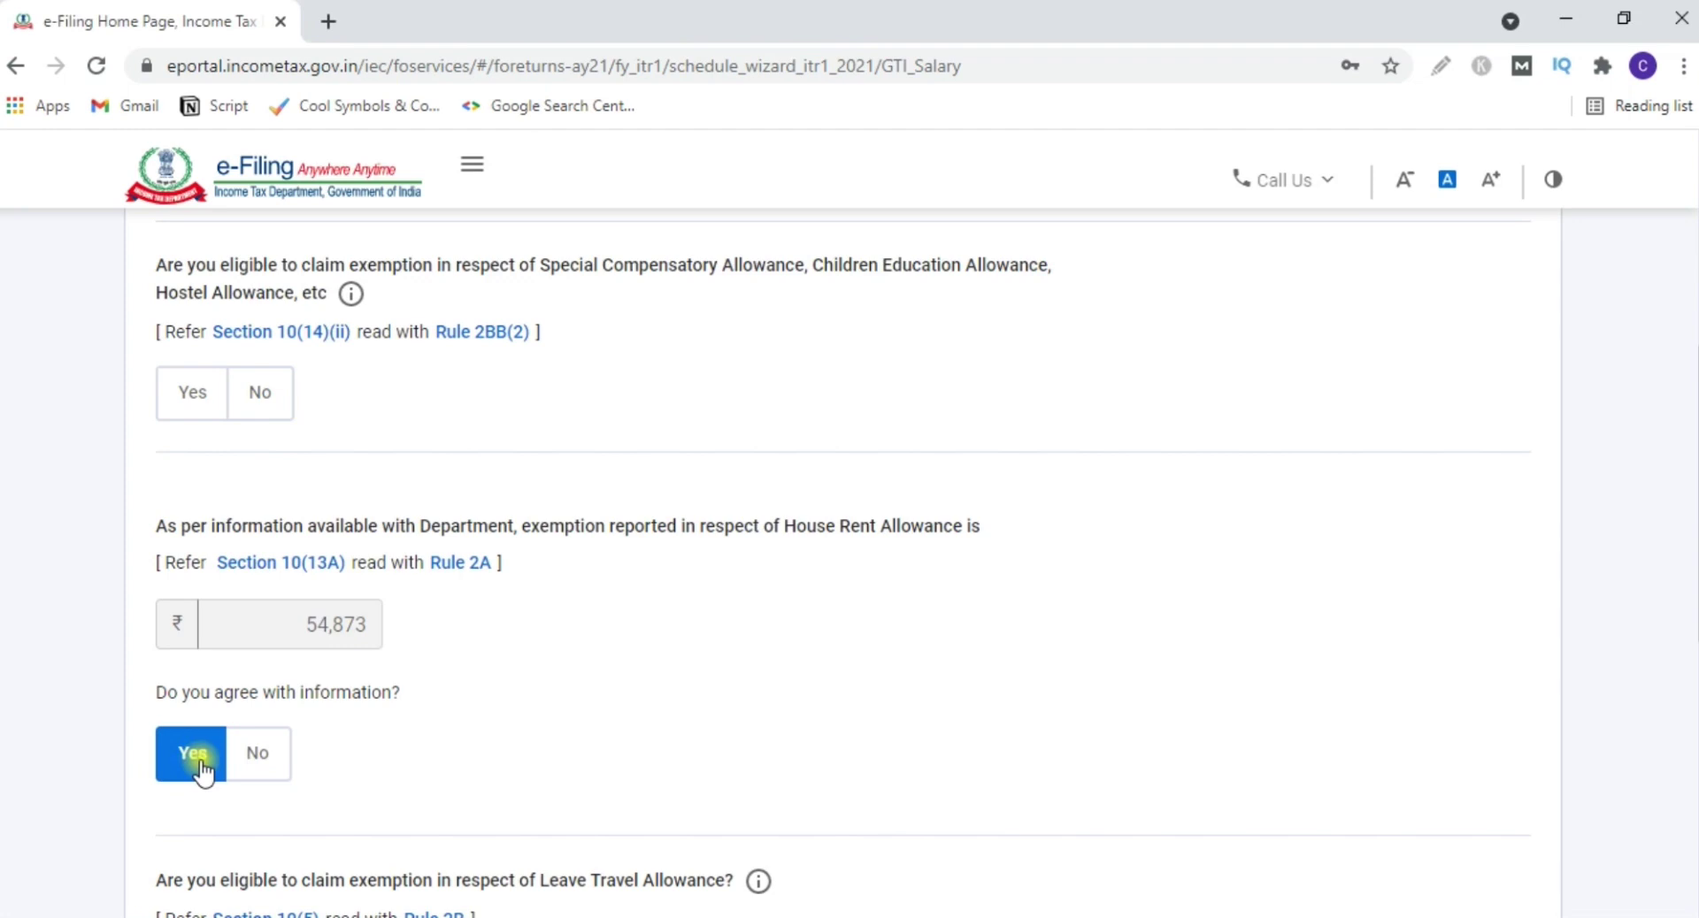
click(260, 761)
click(303, 617)
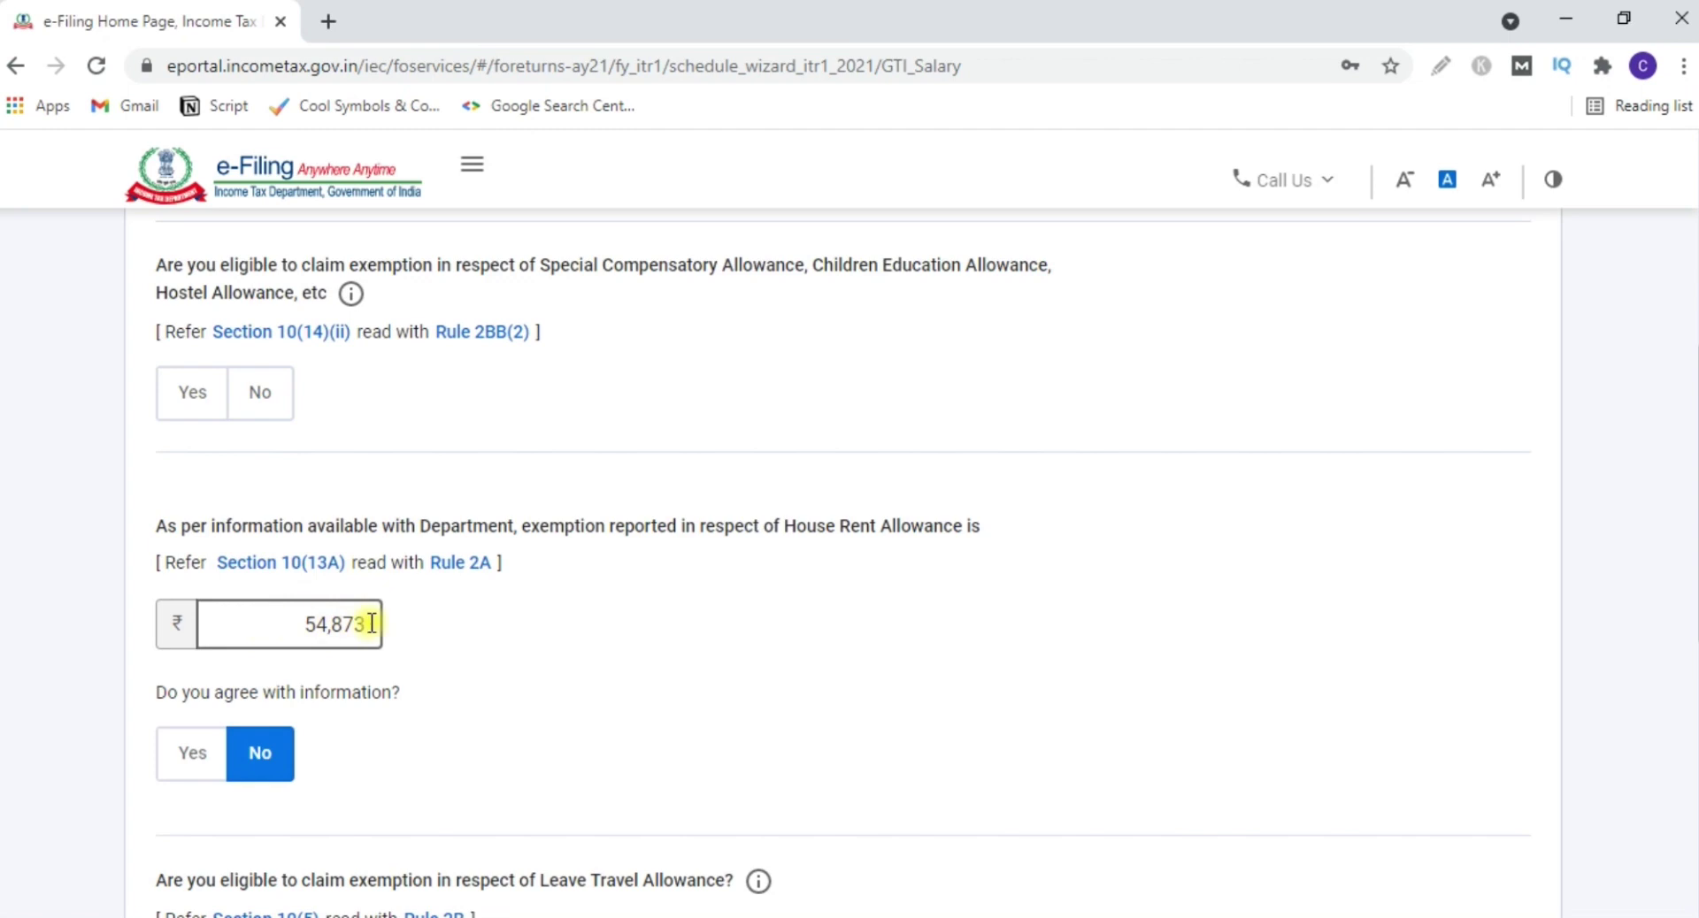
scroll(371, 624, down, 3)
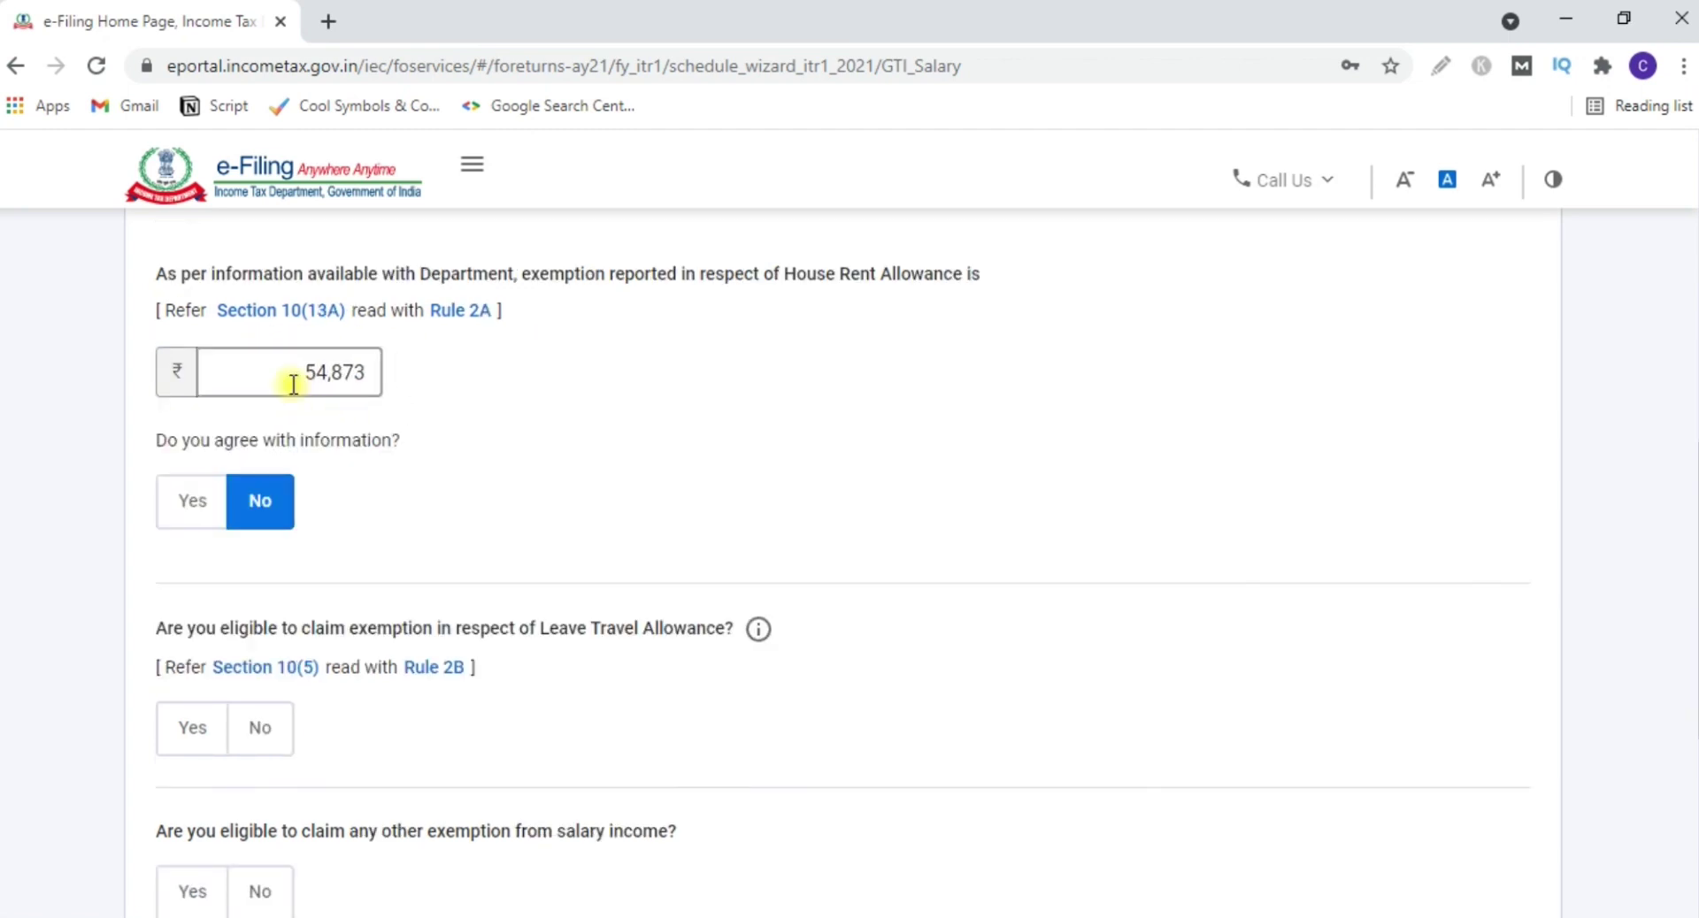
click(292, 385)
- Answer No to the Section 10(14)(i) and Section 10(14)(ii) exemption questions and continue to the income source verification
scroll(177, 591, up, 7)
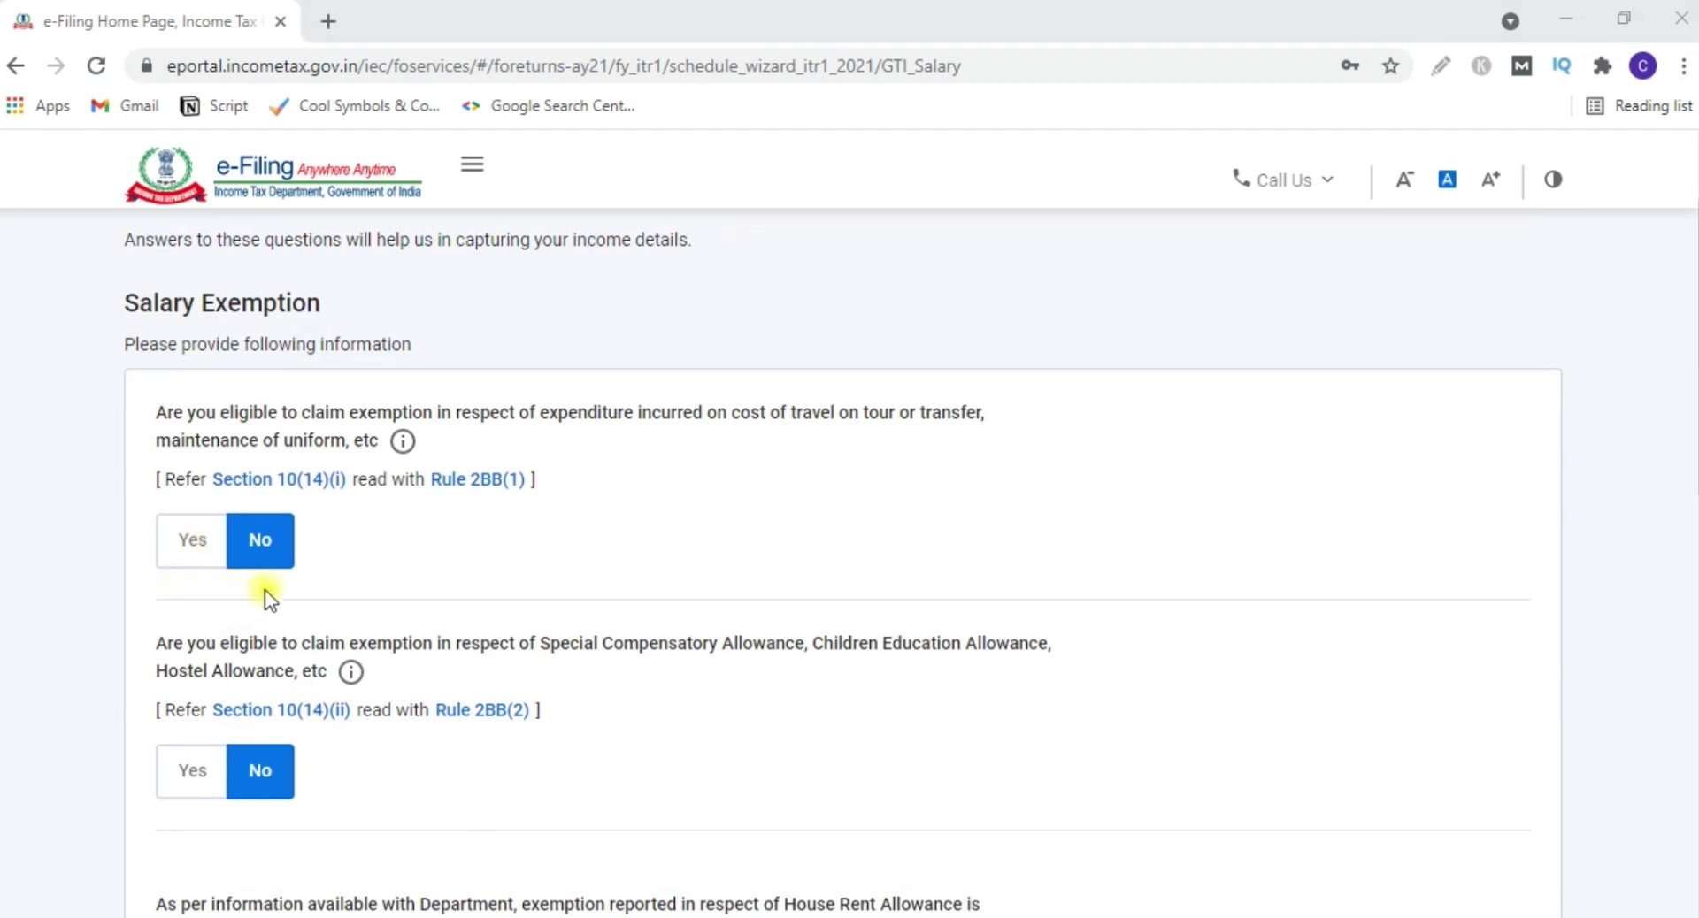
scroll(389, 578, down, 8)
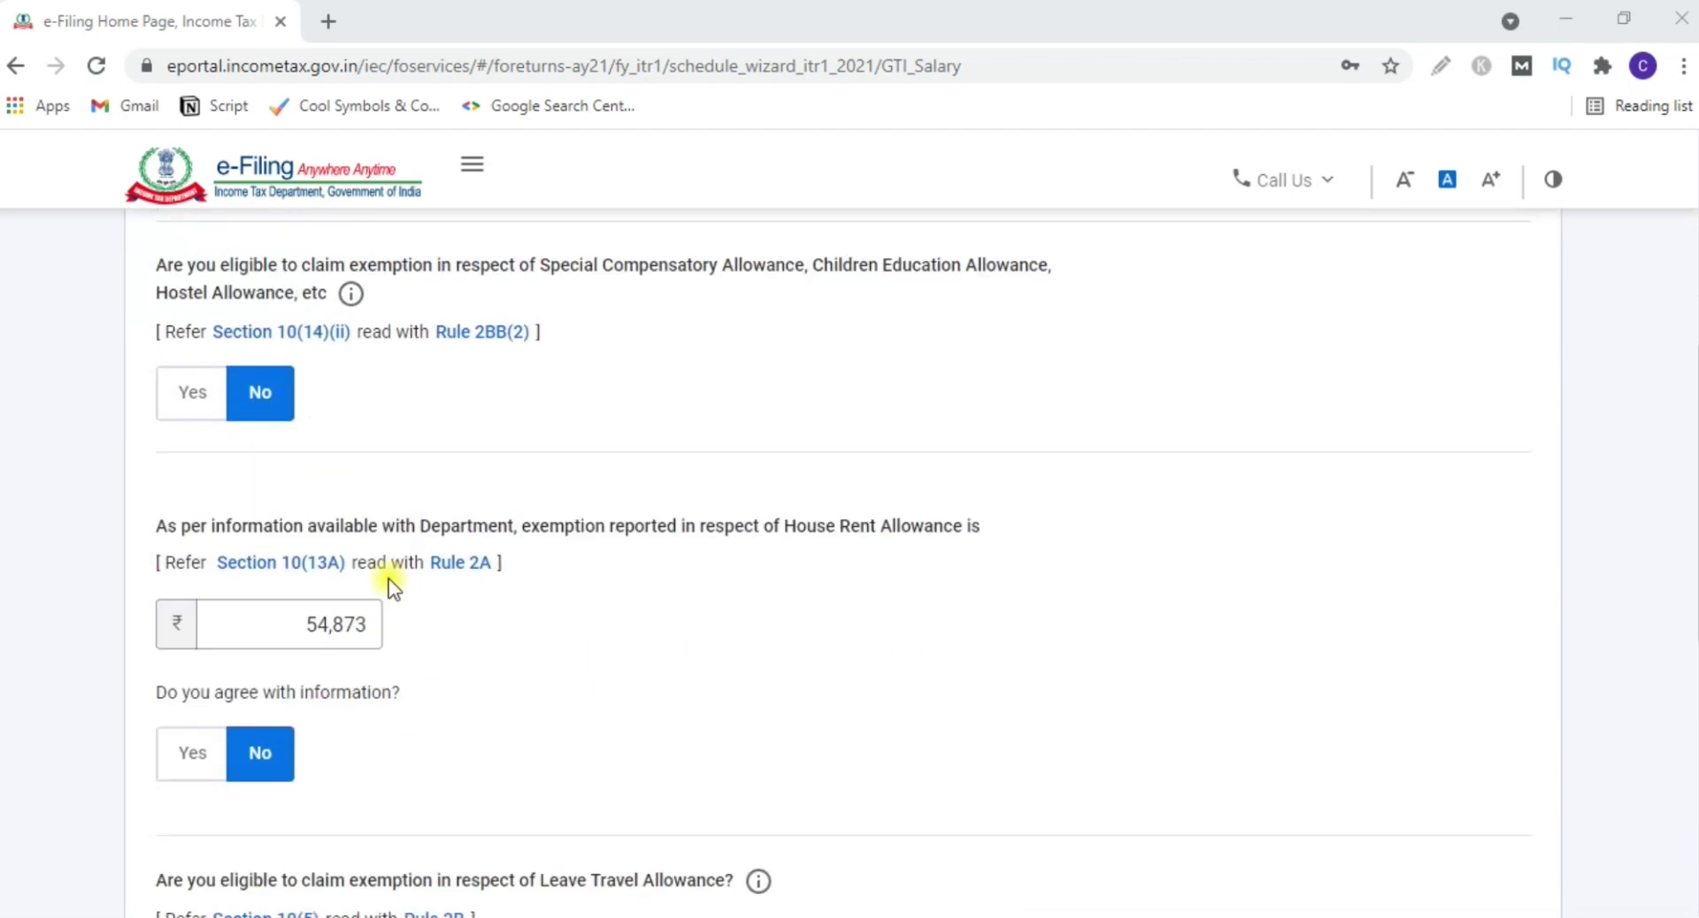
scroll(389, 579, down, 3)
click(1455, 644)
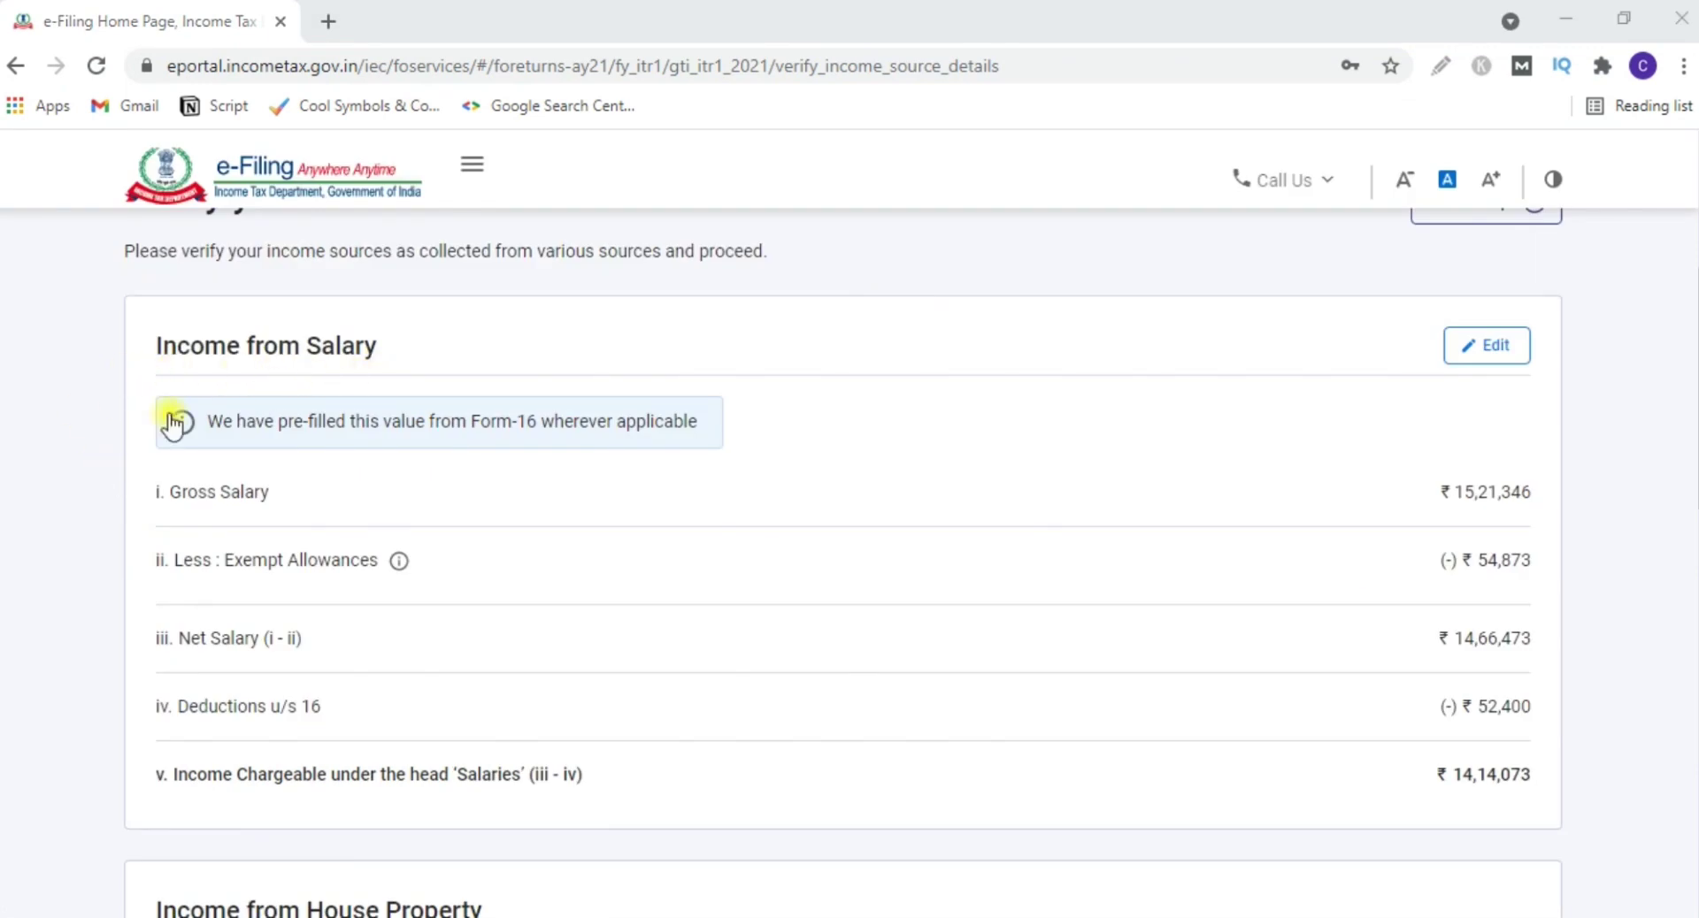
- Review the salary, house property, other sources and exempt income sections of the income source verification
scroll(110, 788, down, 1)
scroll(110, 787, down, 3)
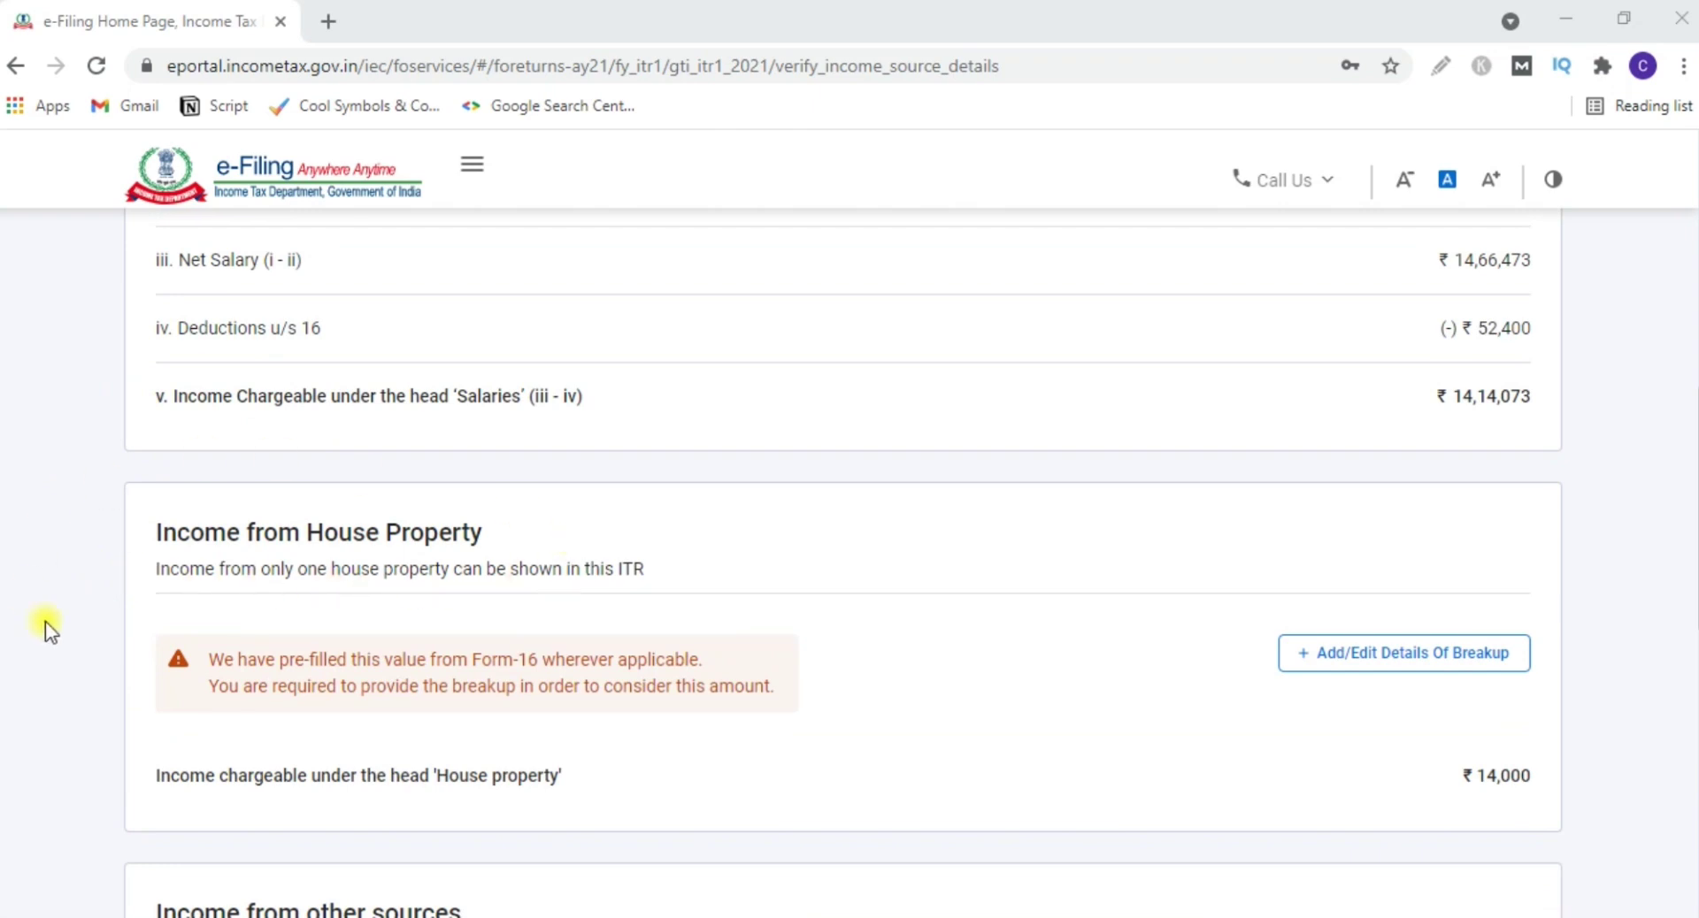
scroll(45, 621, down, 5)
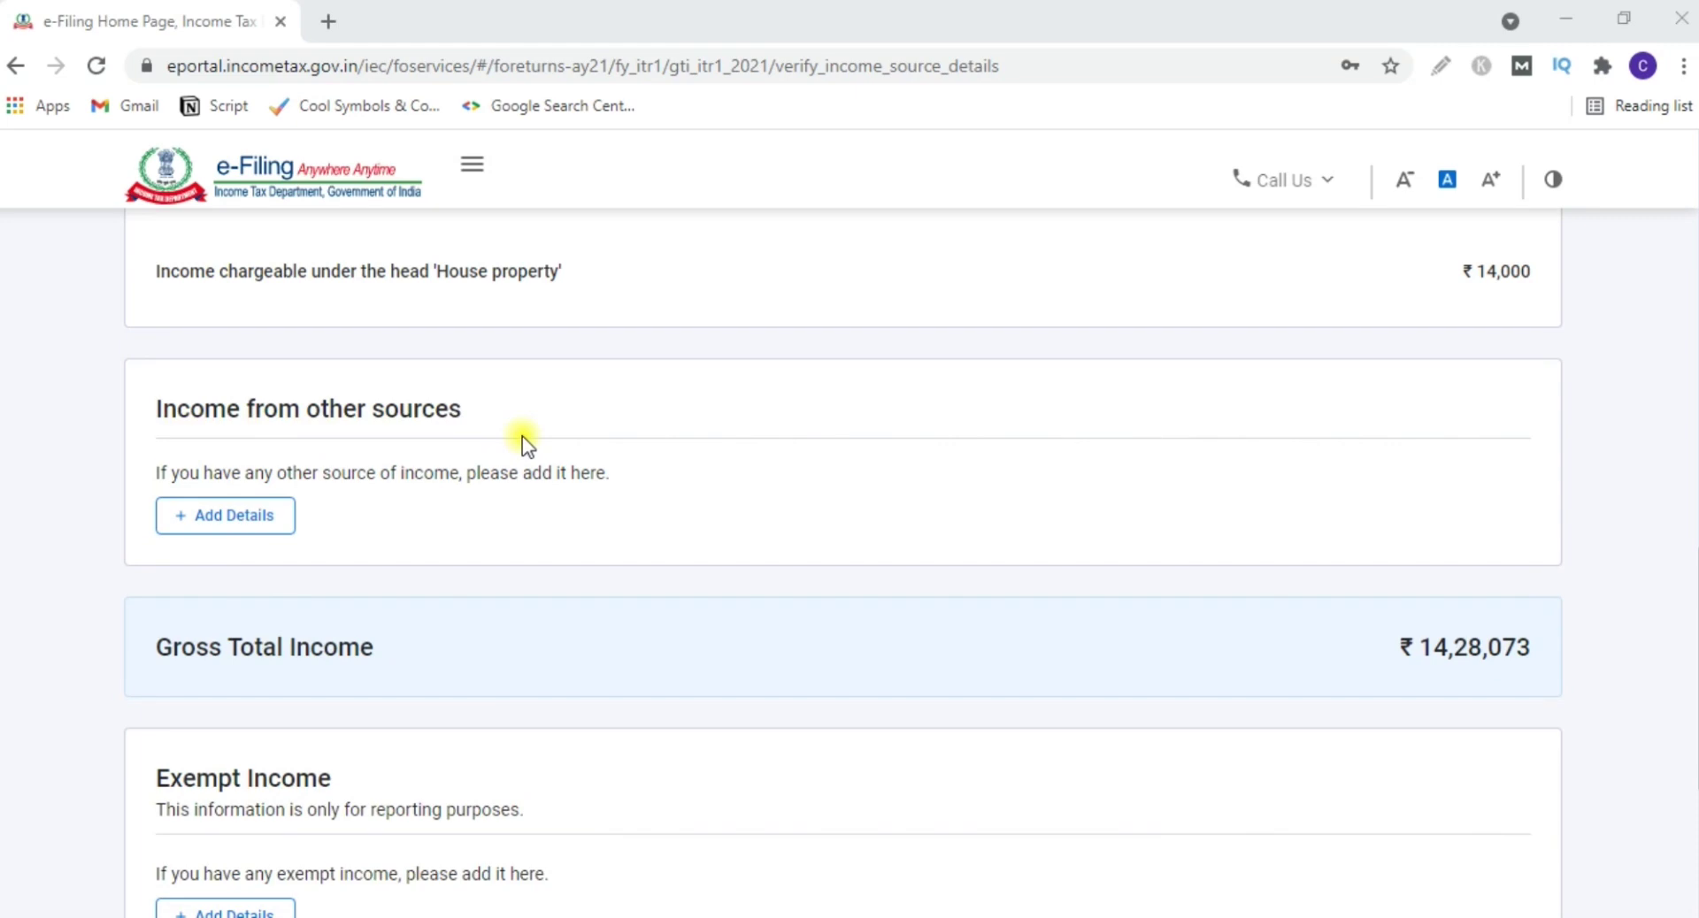
scroll(522, 437, down, 1)
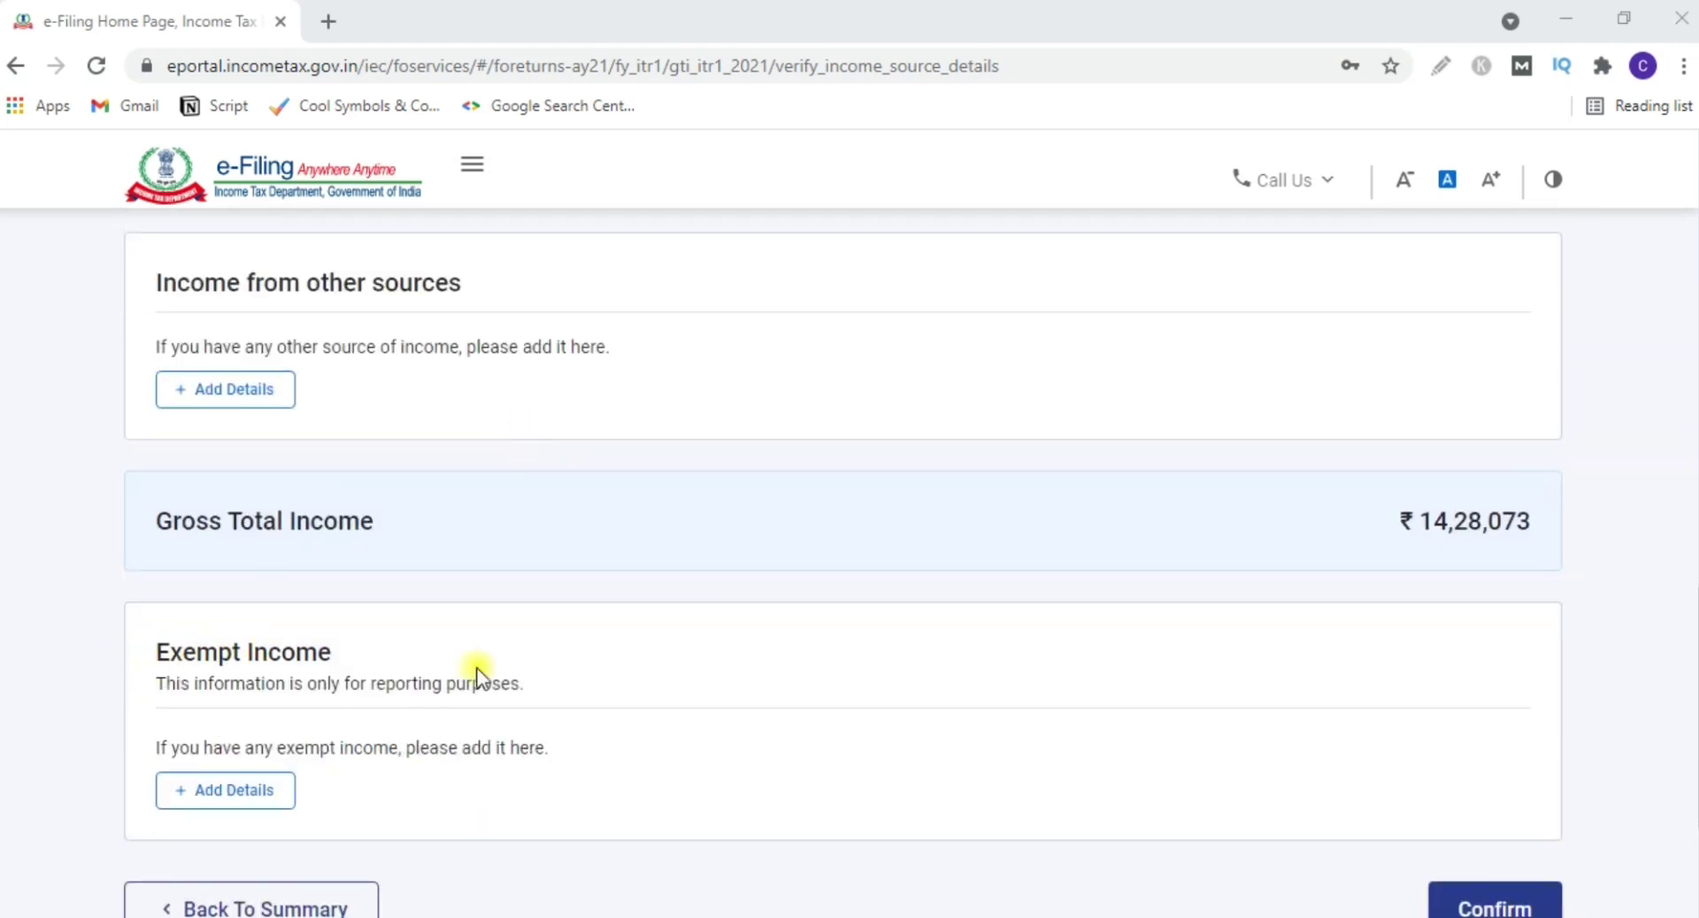
scroll(271, 659, down, 1)
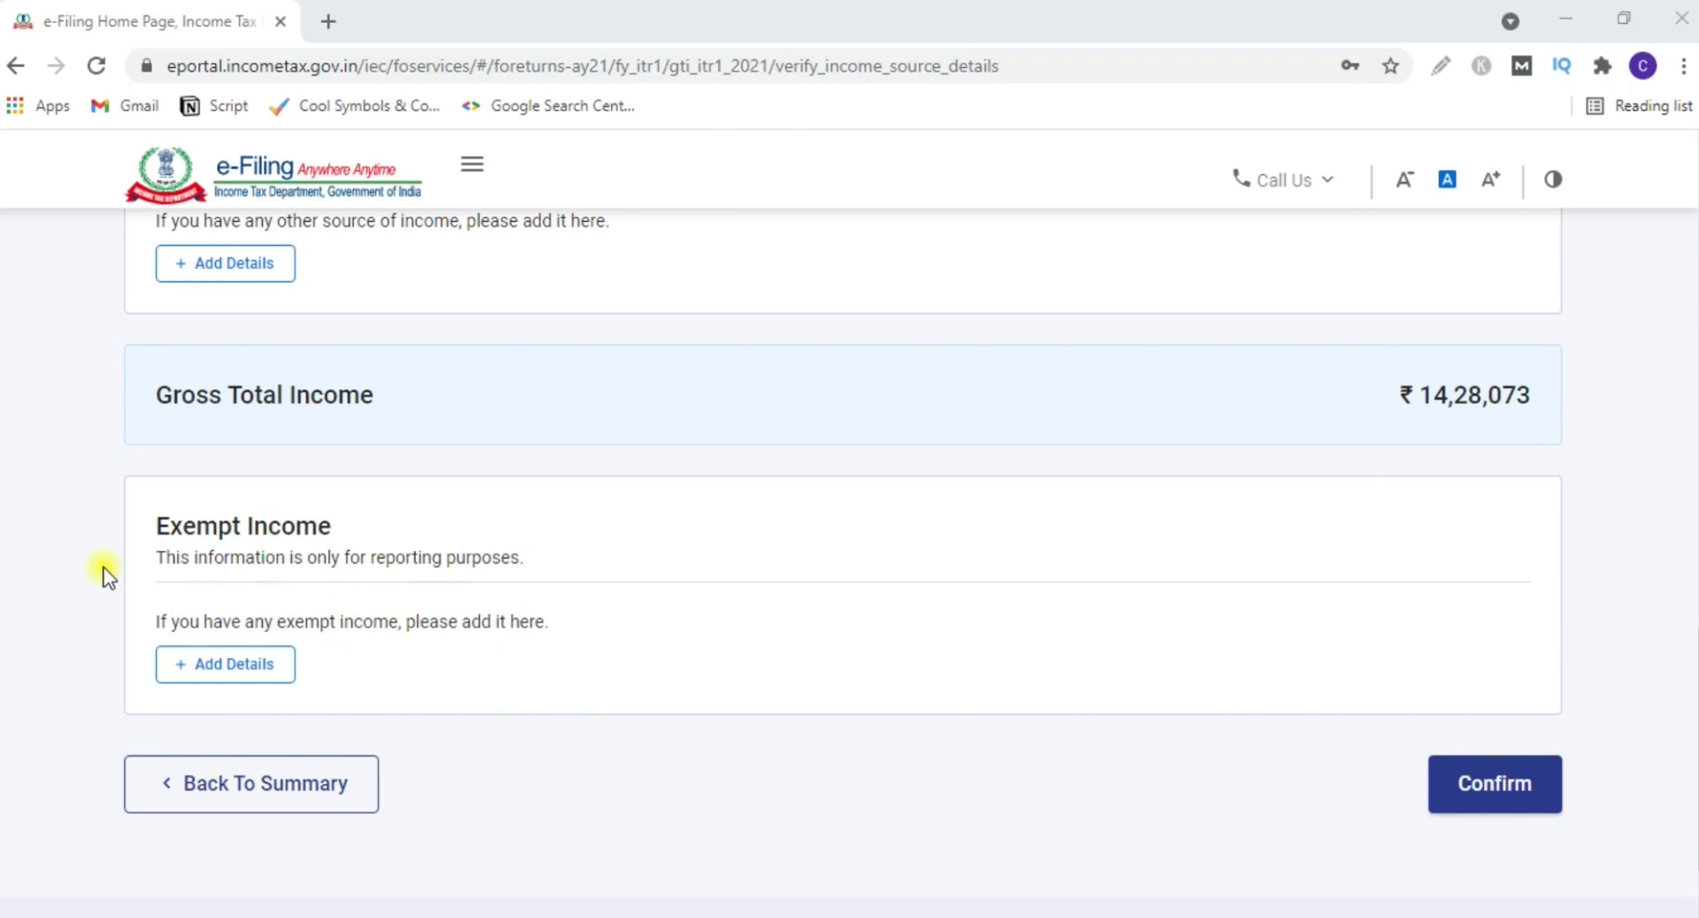
scroll(204, 534, up, 10)
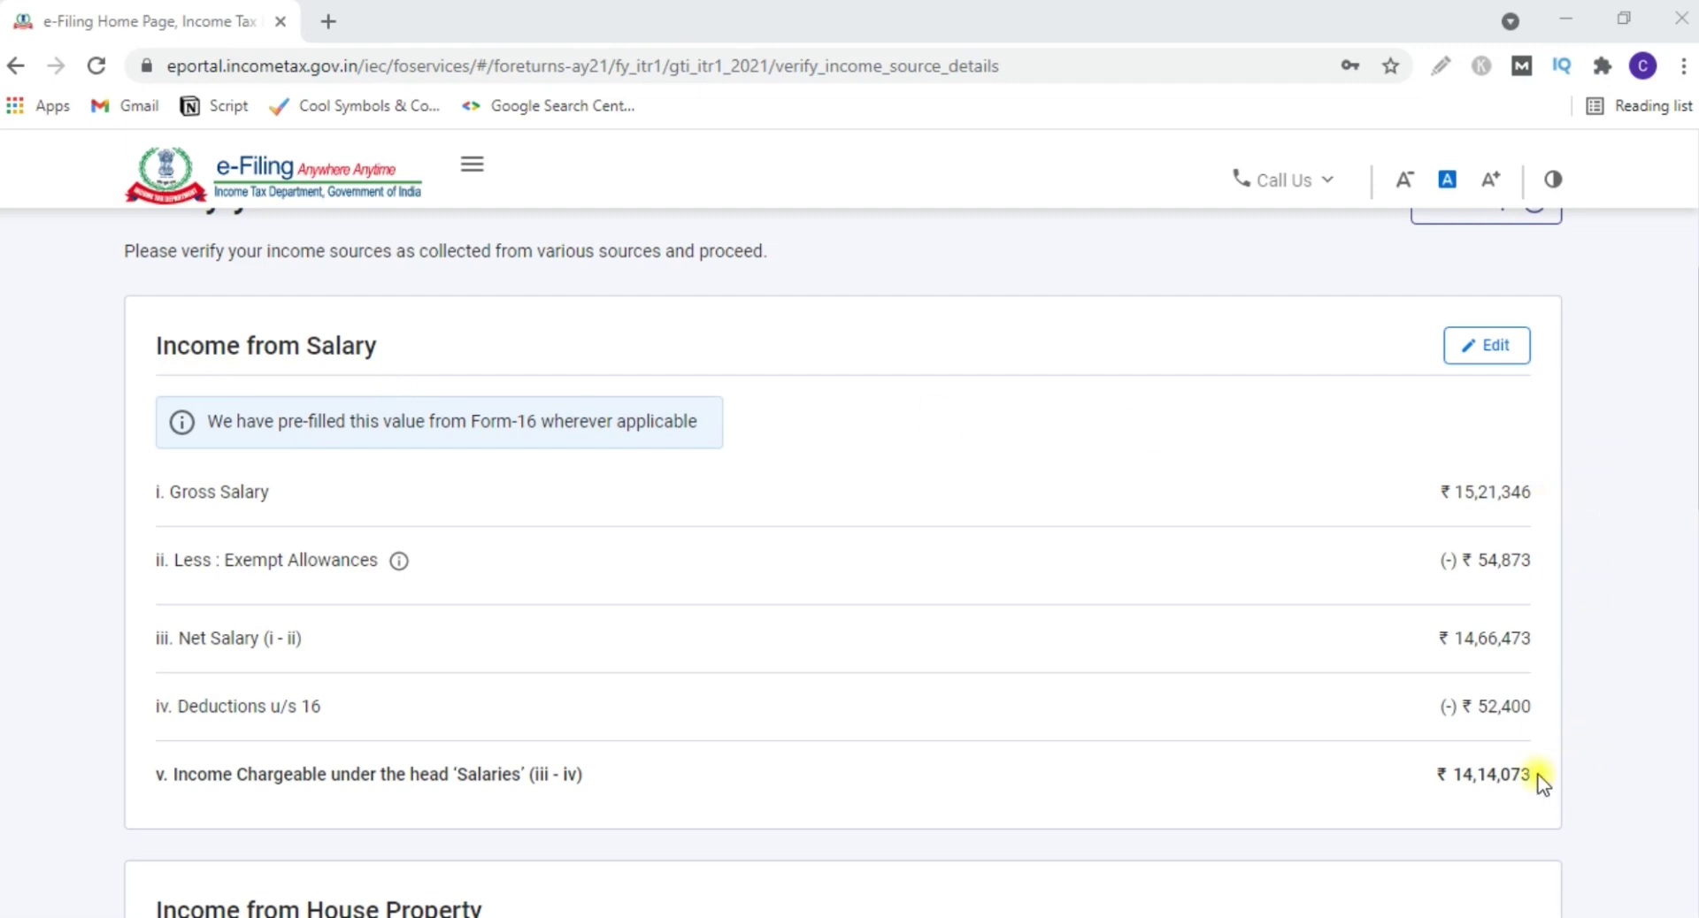
- Open Income from Salary for editing and go through the section 17(1), 17(2) and 17(3) amounts
click(1509, 362)
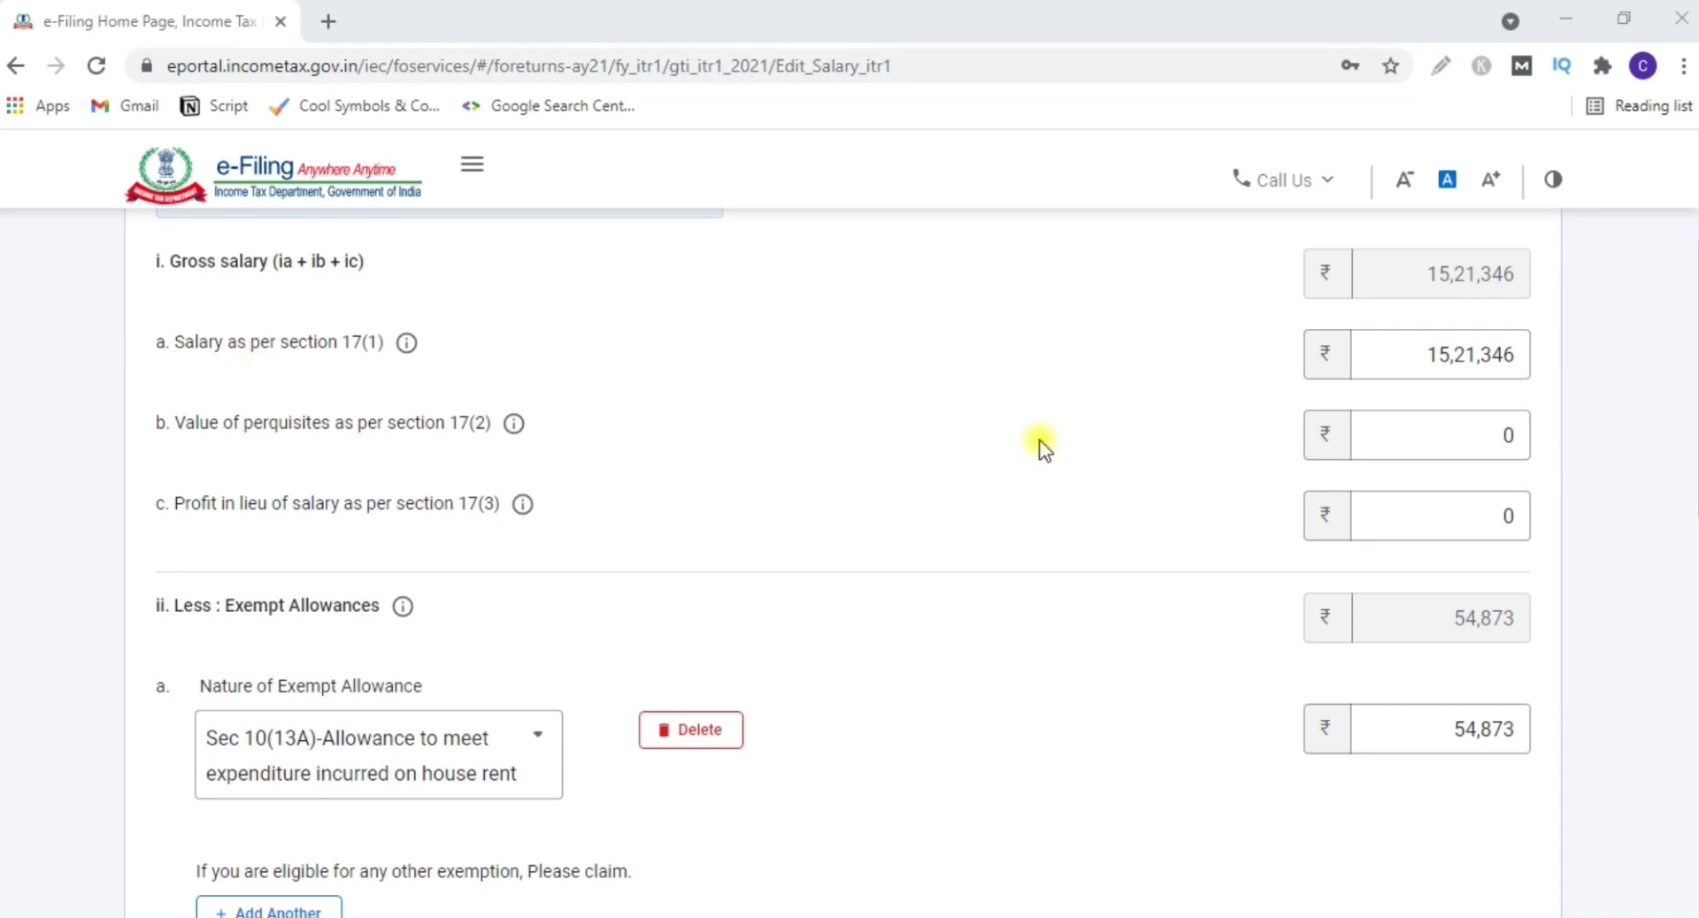
click(1476, 370)
click(1504, 438)
click(1378, 513)
click(1507, 440)
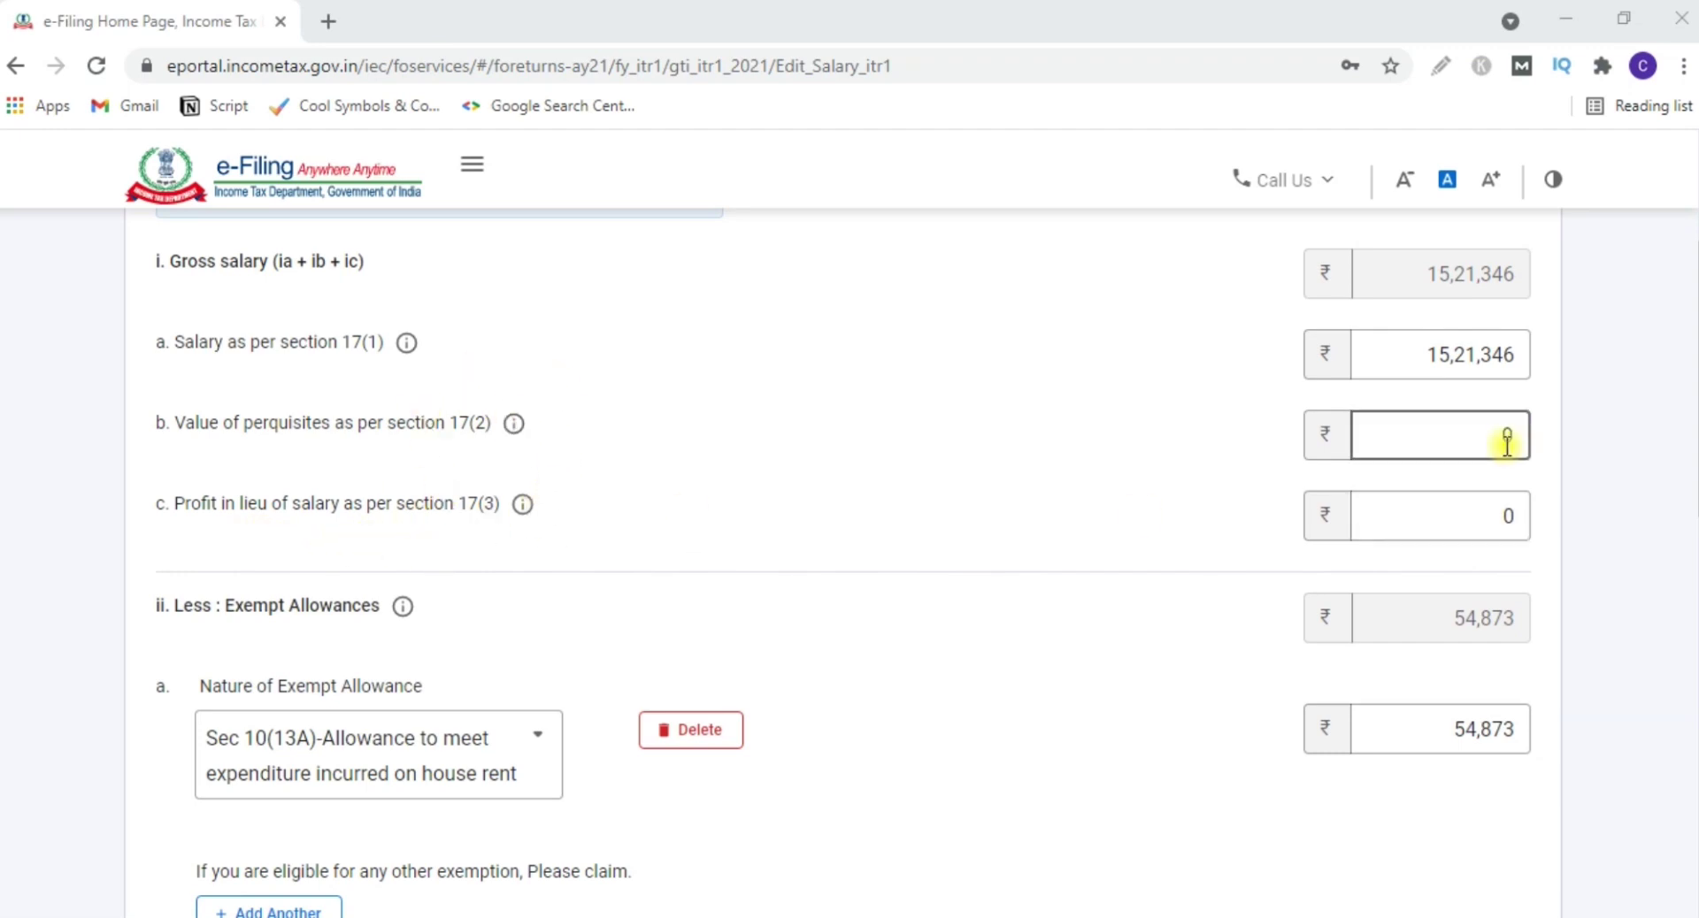
click(209, 633)
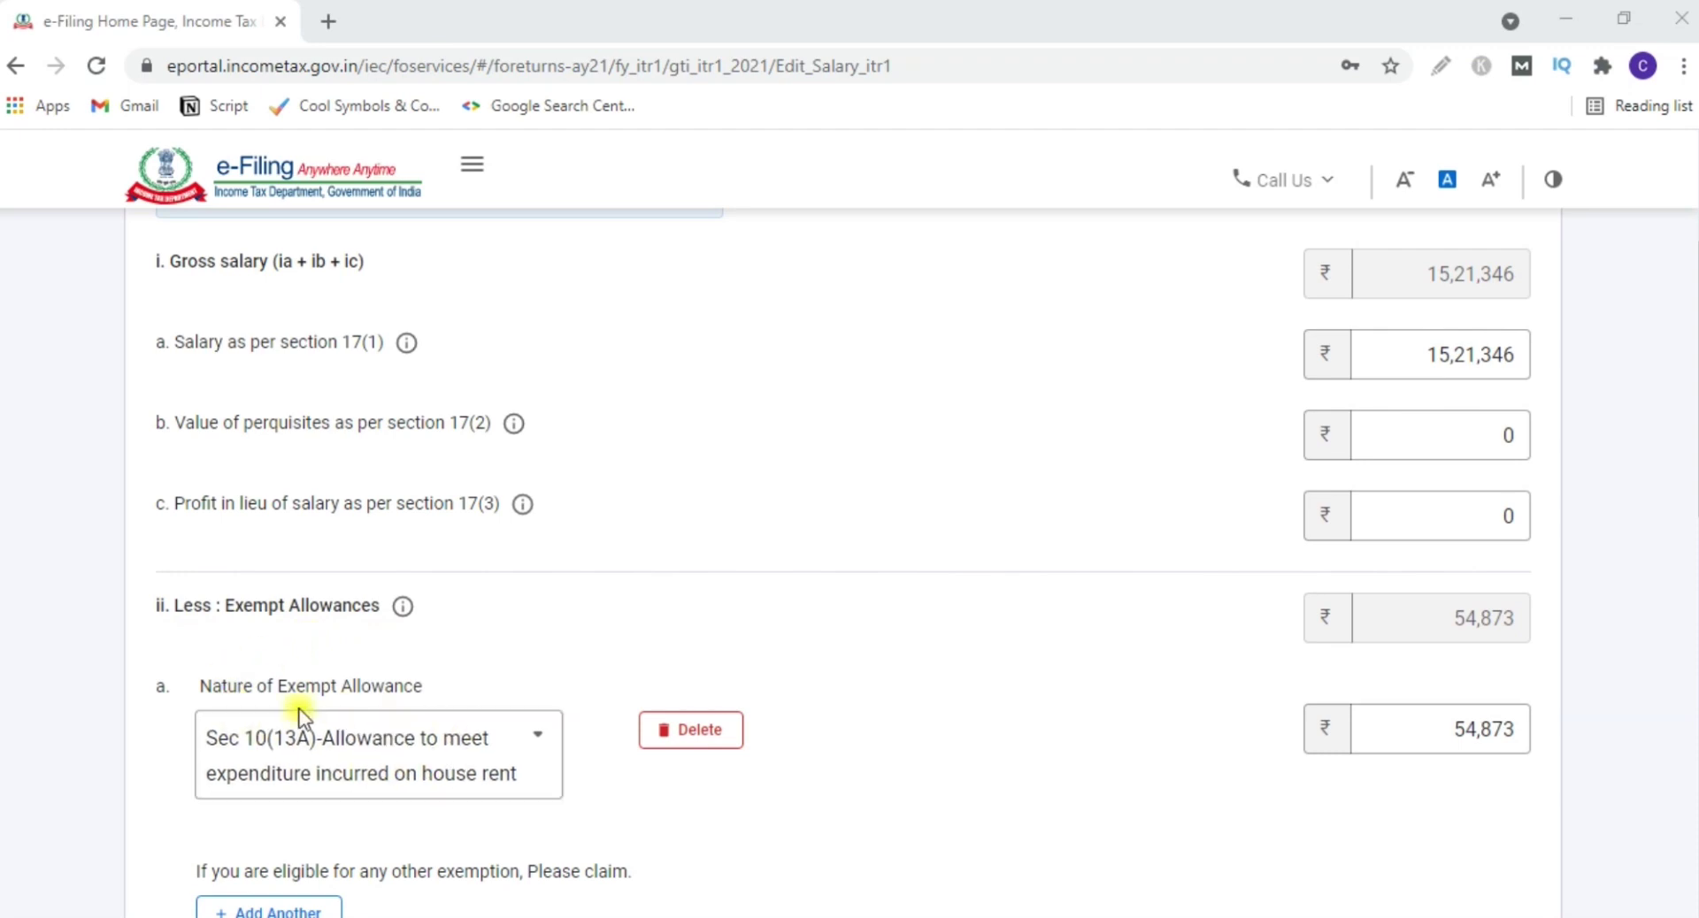
- Browse the Nature of Exempt Allowance options for the existing entry, keeping Sec 10(13A) selected
scroll(251, 517, down, 1)
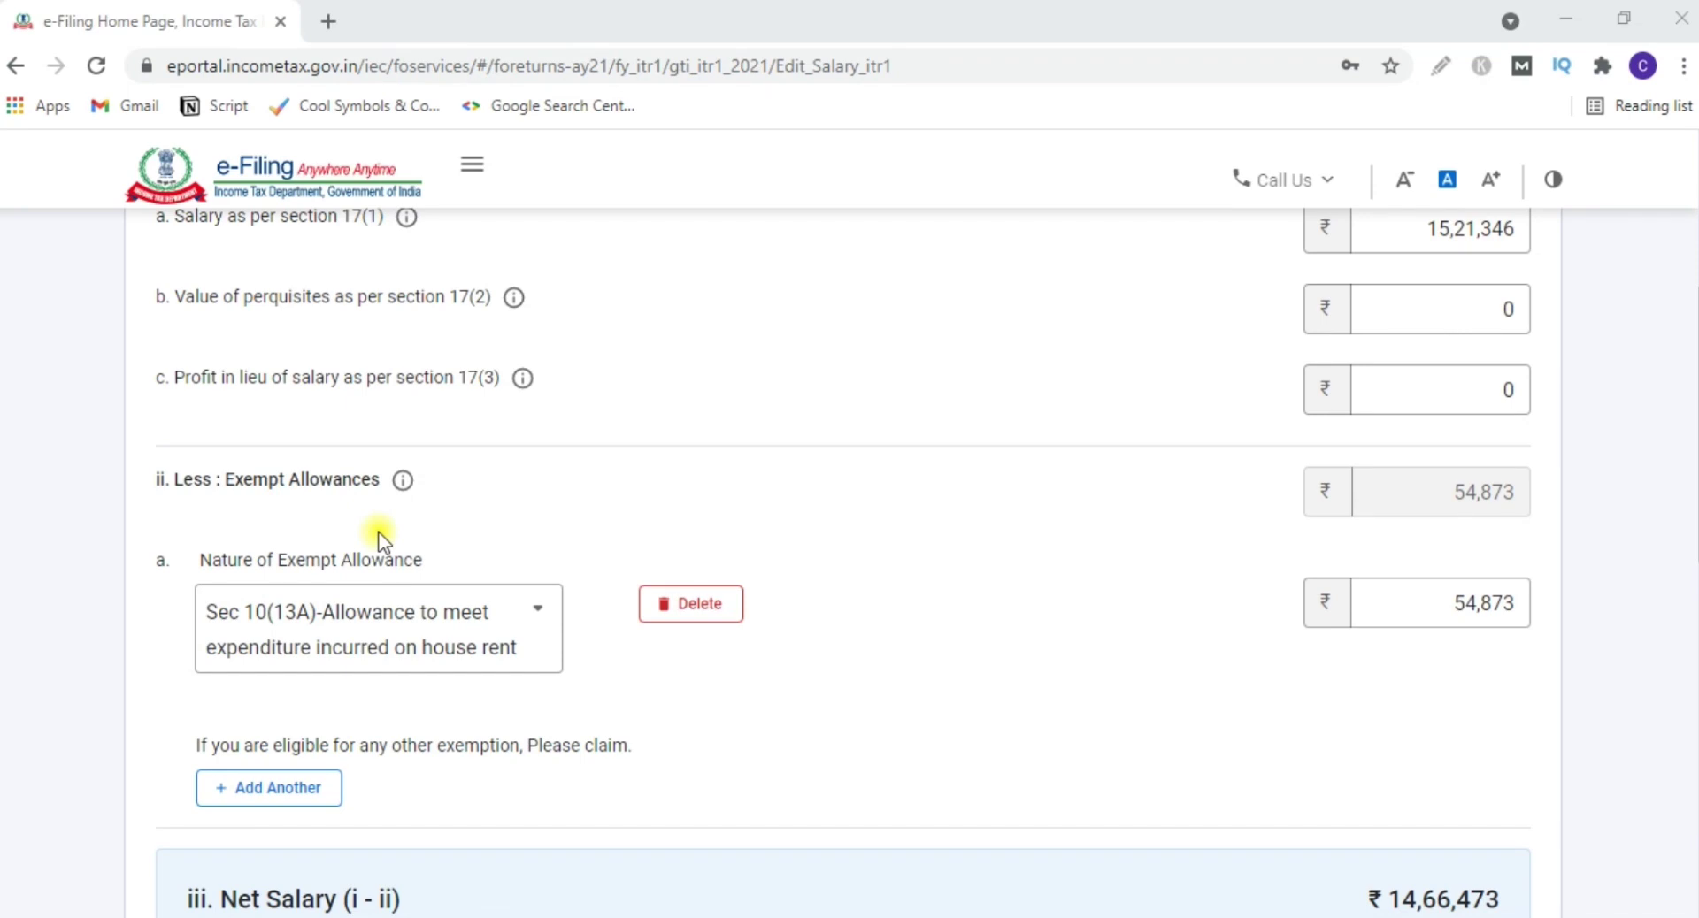
click(385, 611)
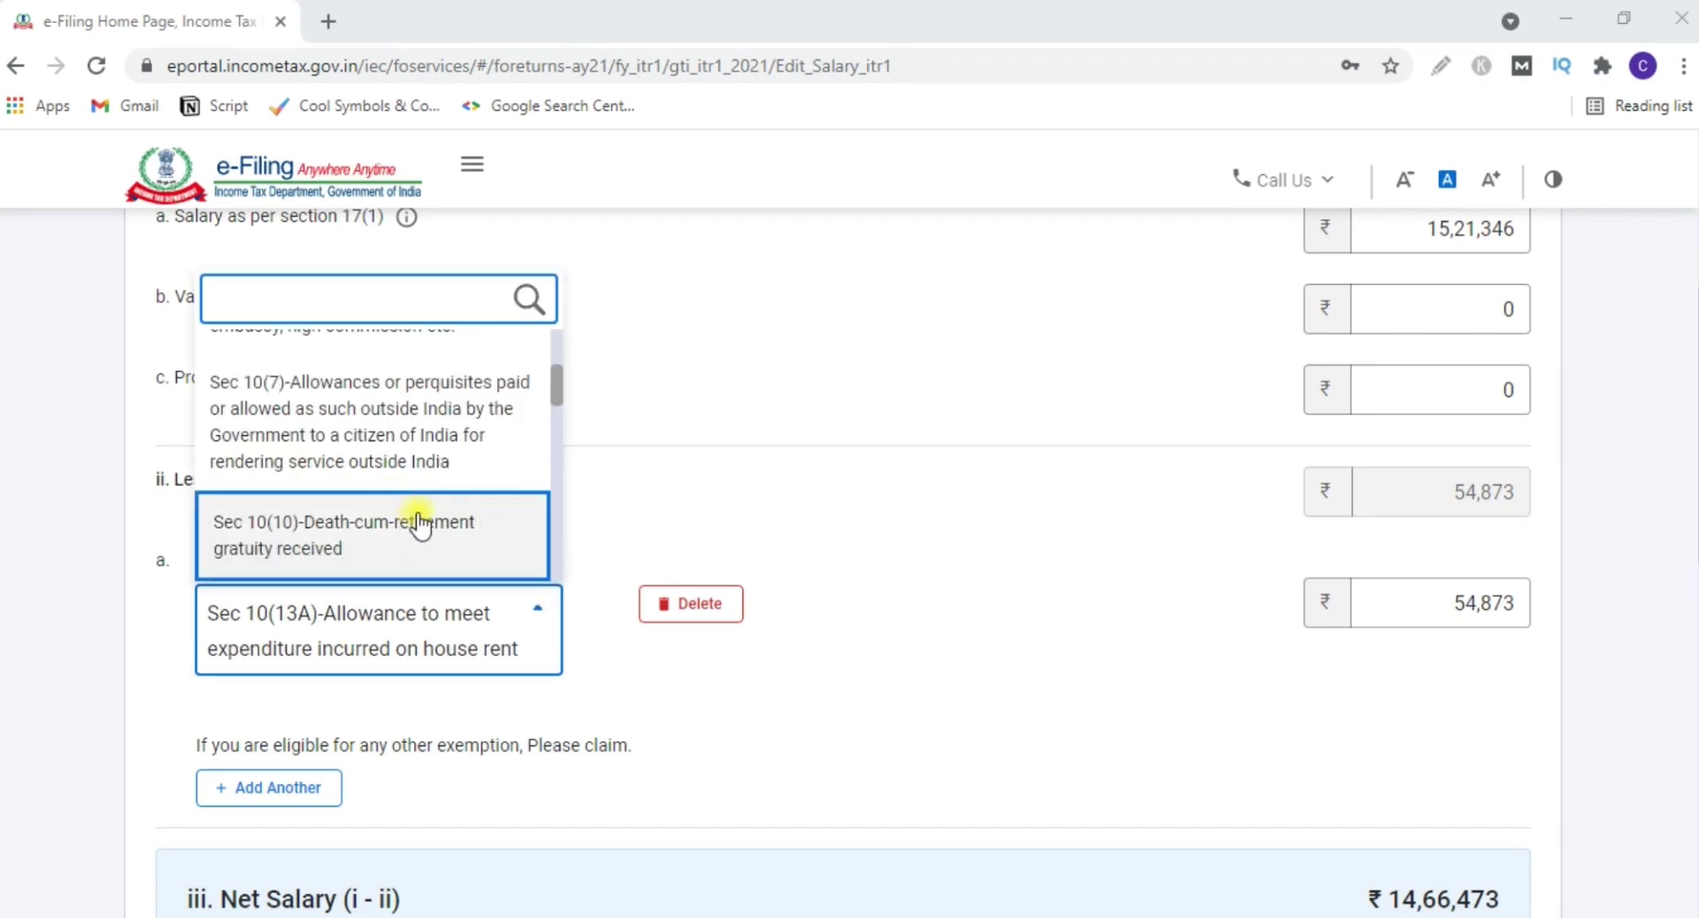
scroll(402, 513, down, 3)
scroll(427, 522, down, 1)
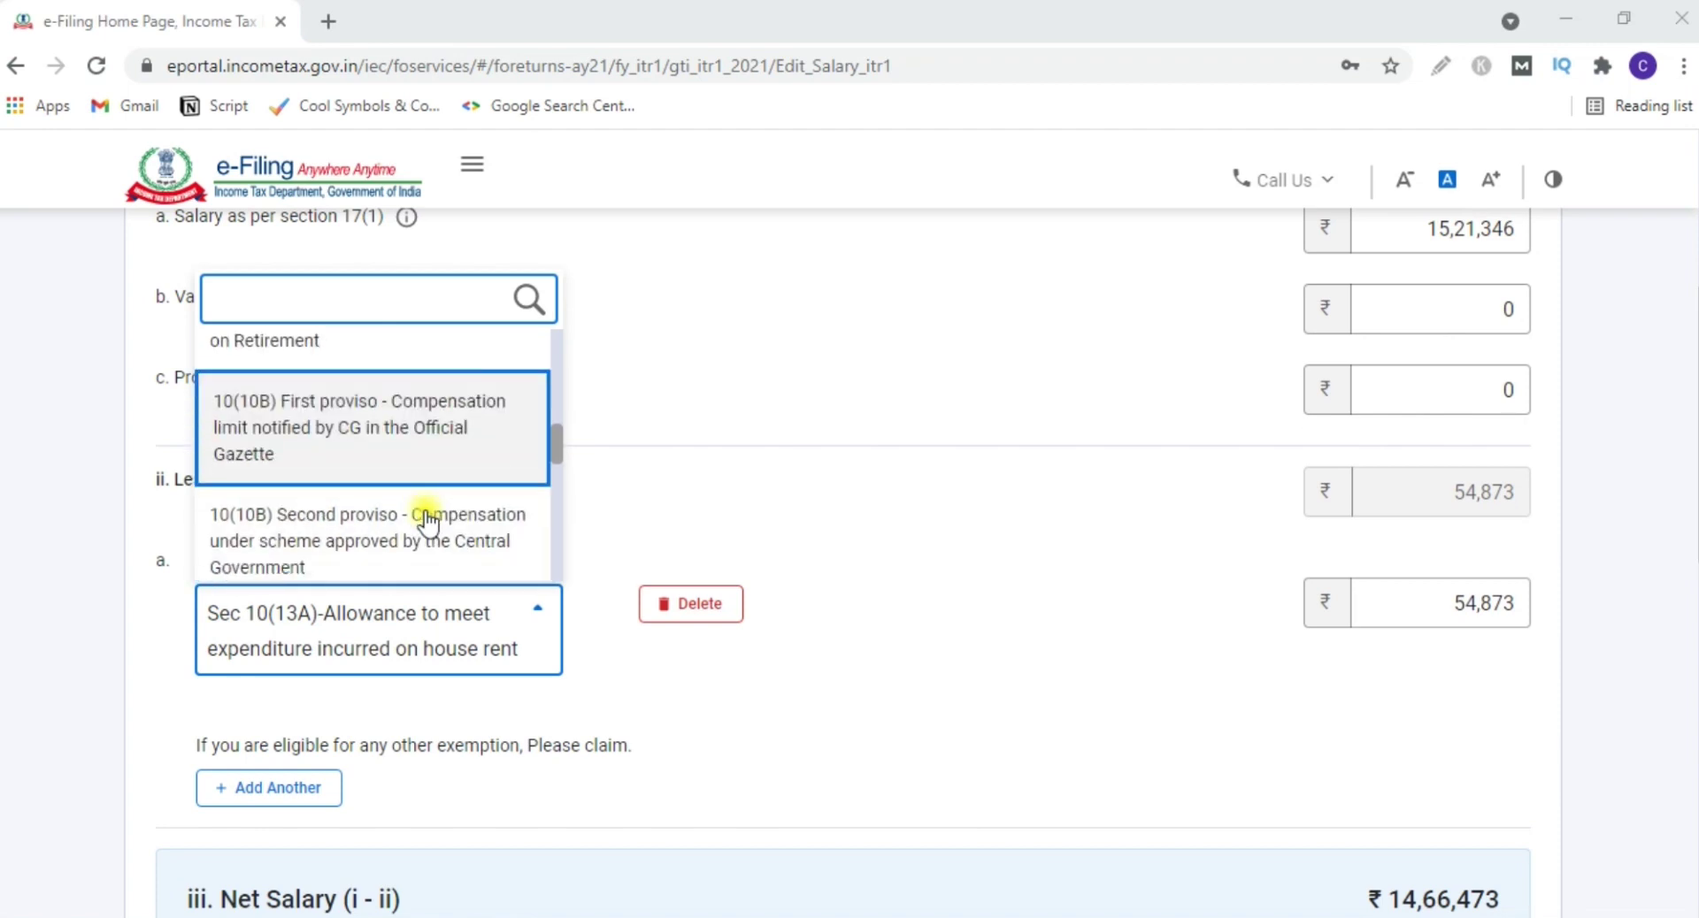
click(237, 702)
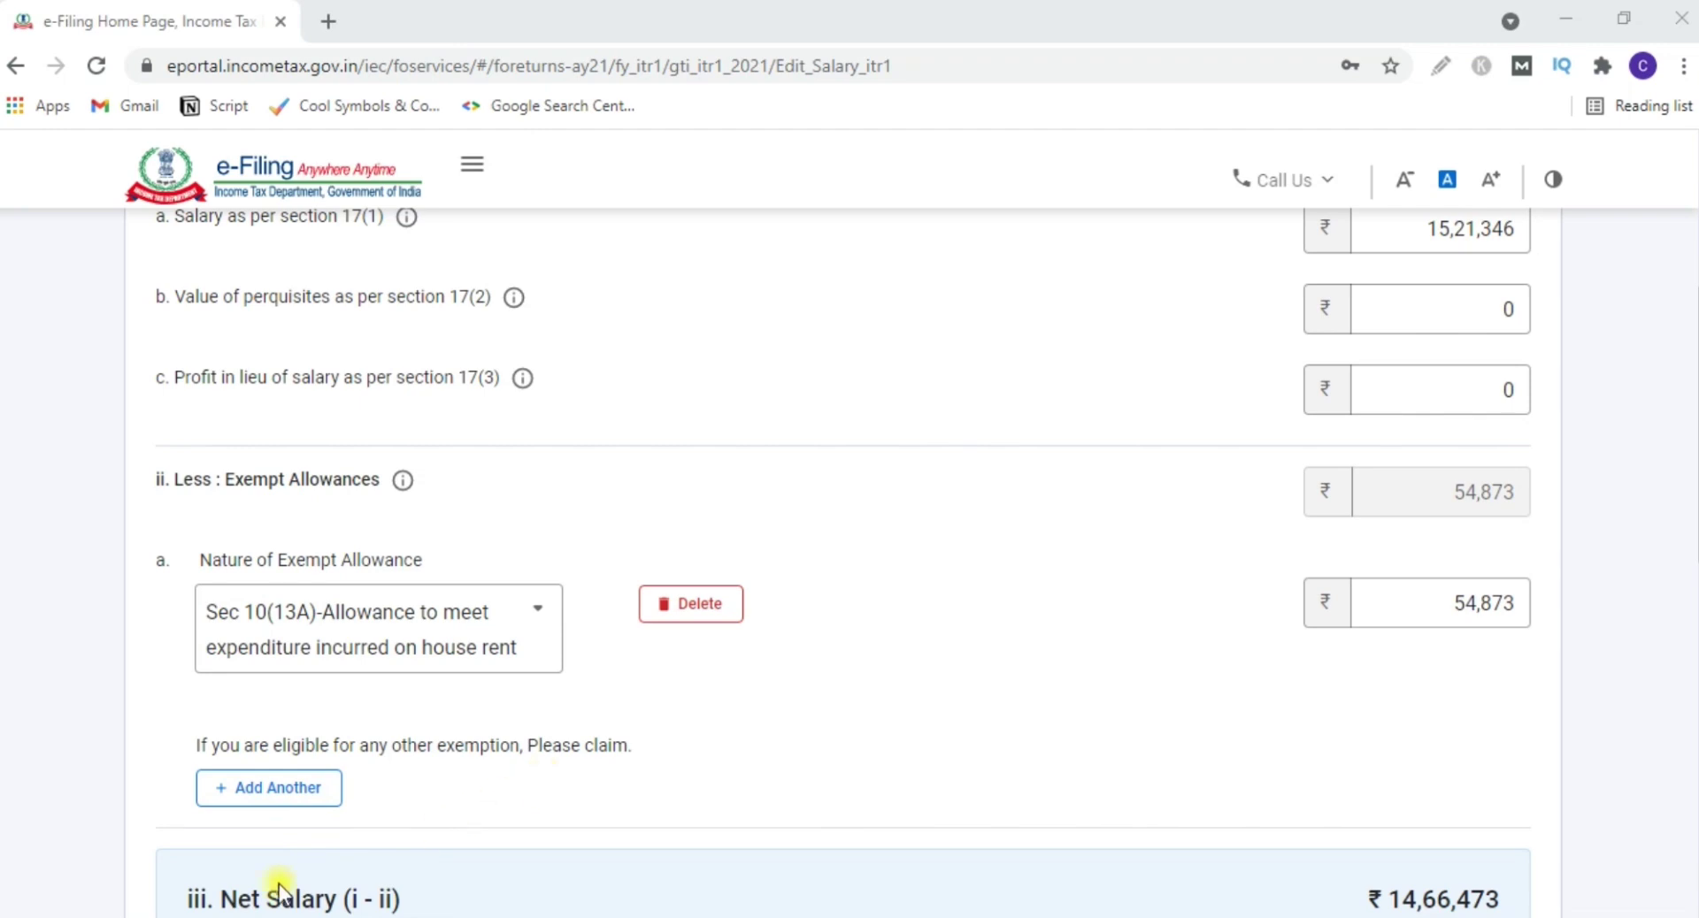
- Add another exempt allowance entry and set its nature to Any Other
click(262, 792)
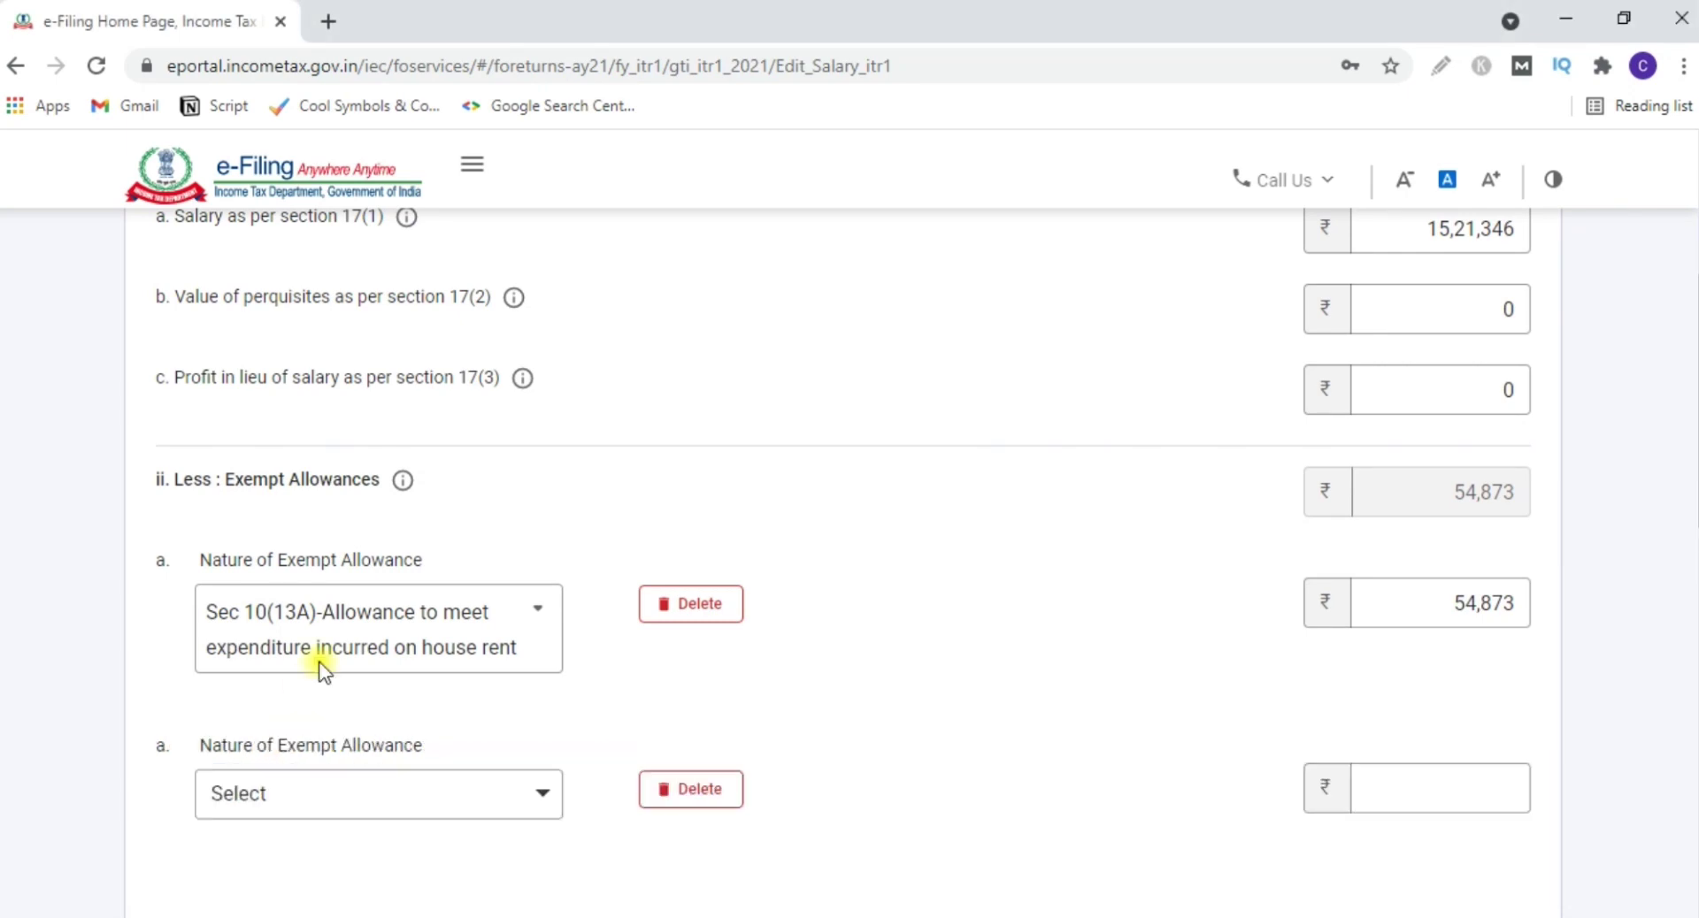
click(389, 801)
scroll(425, 681, down, 3)
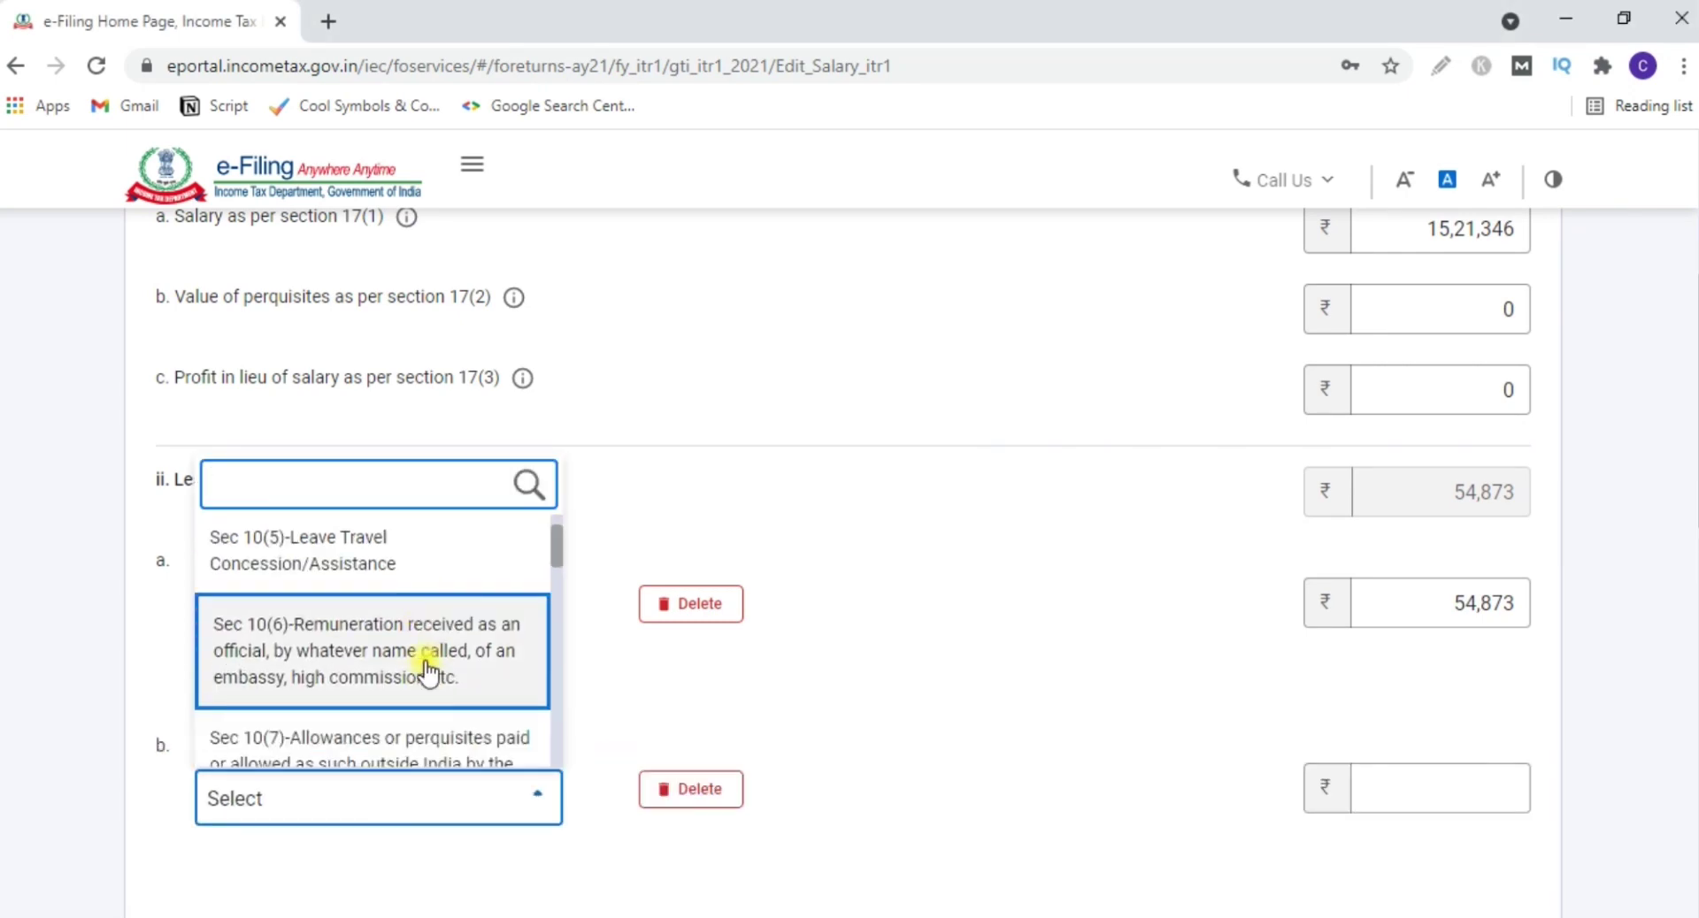
scroll(427, 673, up, 2)
scroll(427, 673, down, 5)
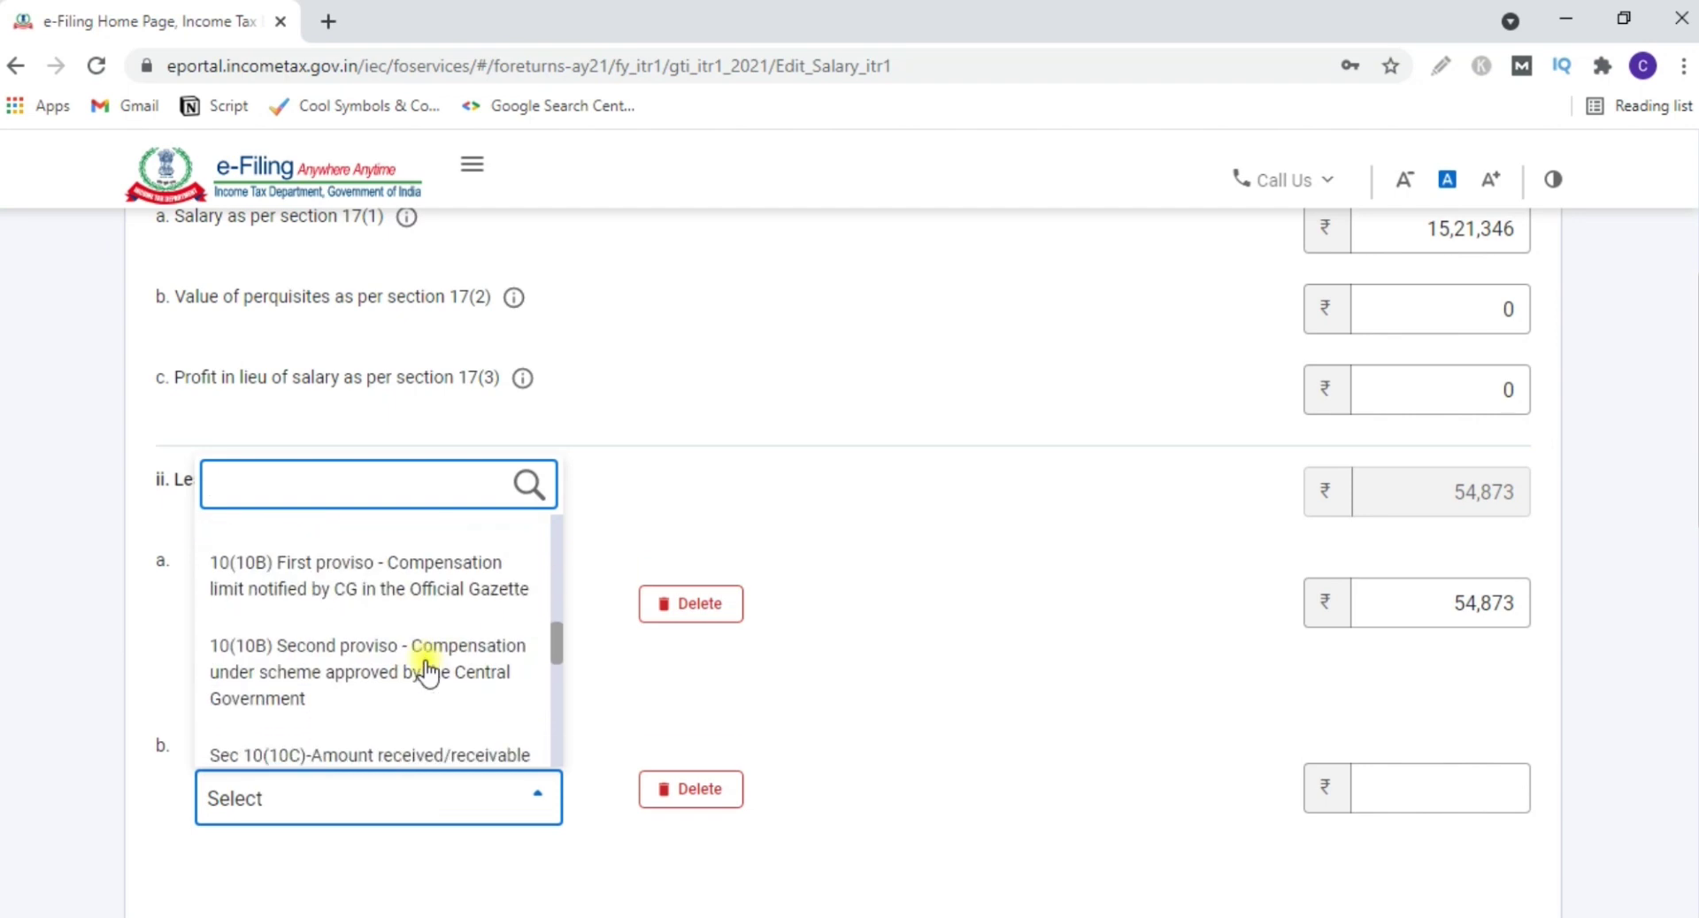
scroll(428, 672, down, 5)
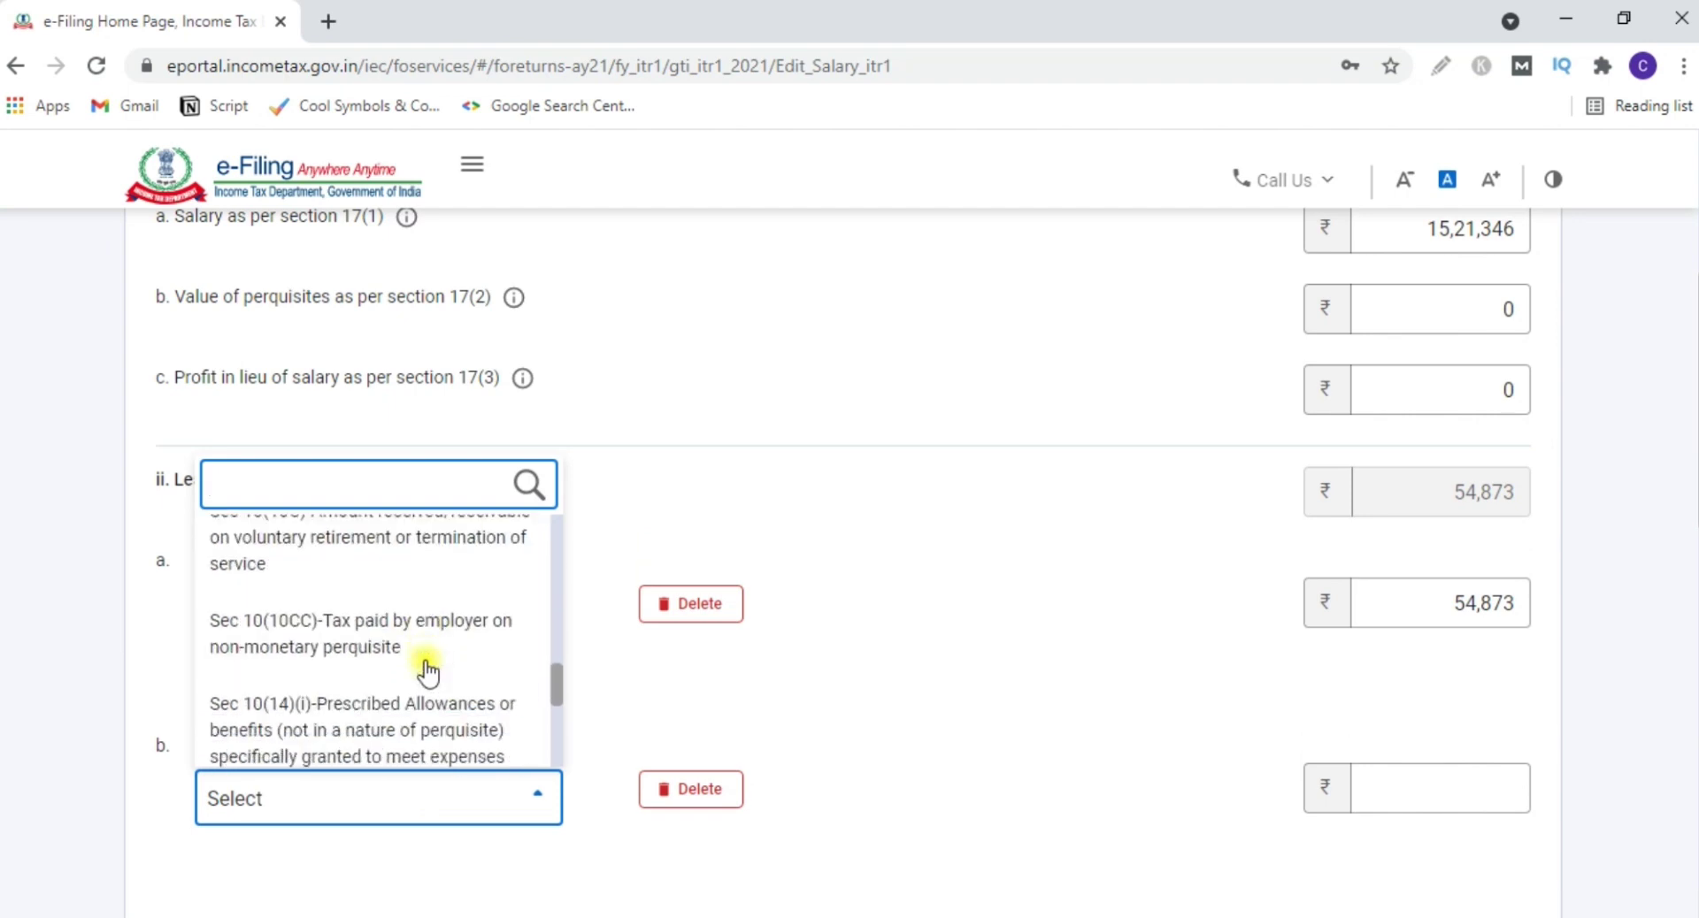
scroll(427, 672, down, 2)
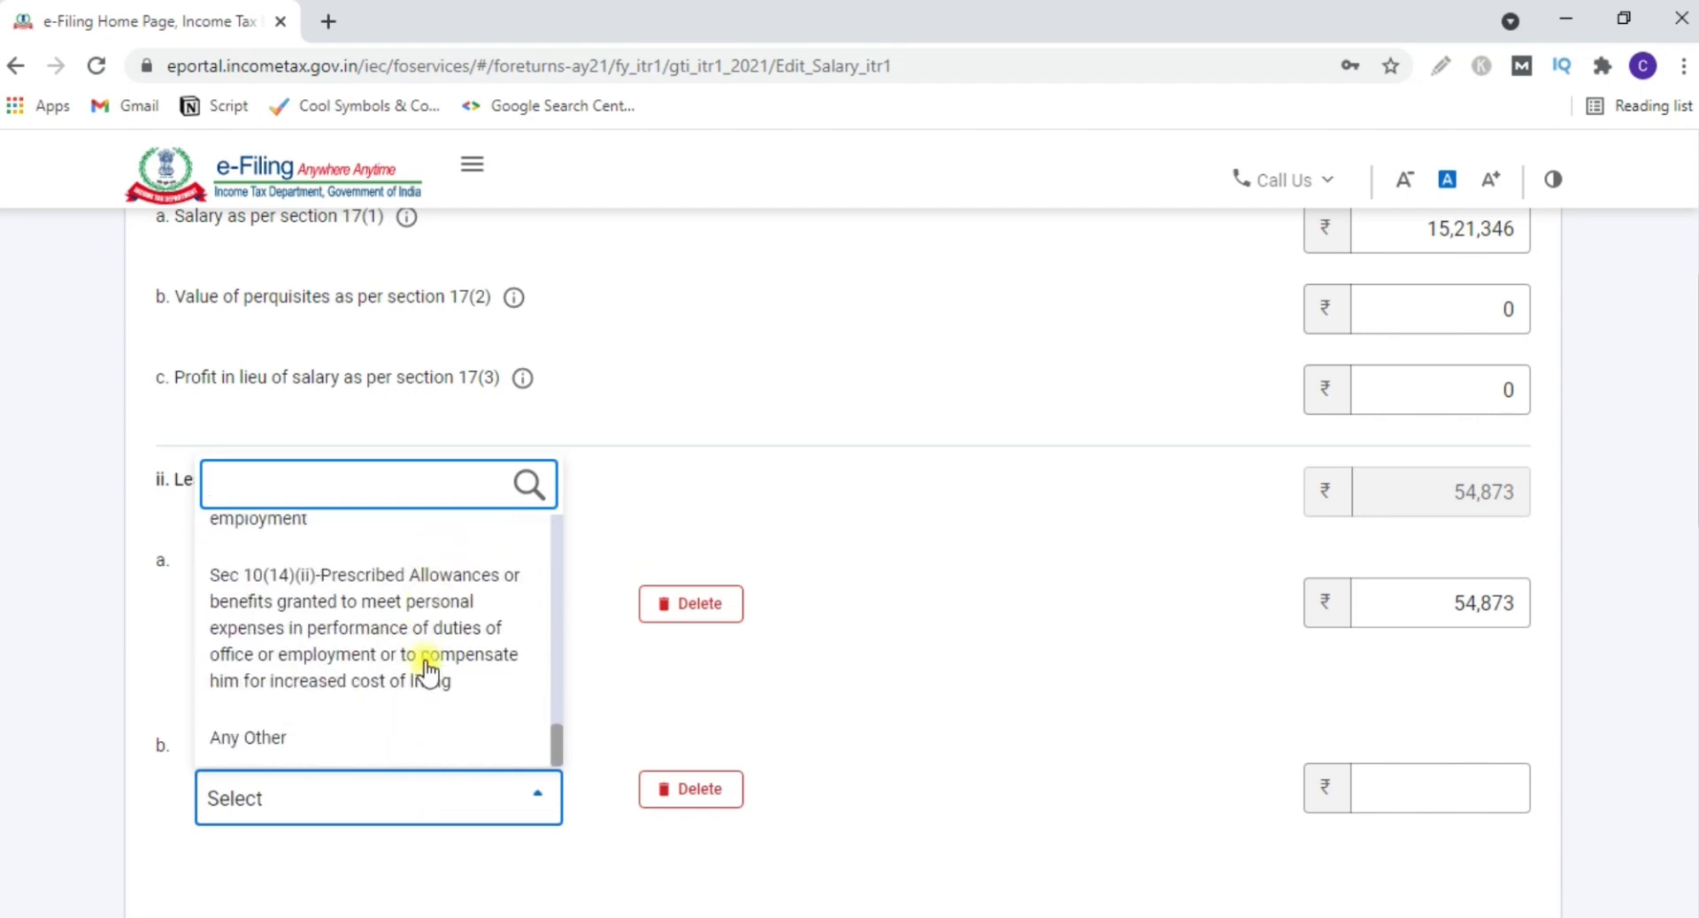
click(292, 736)
scroll(391, 708, down, 1)
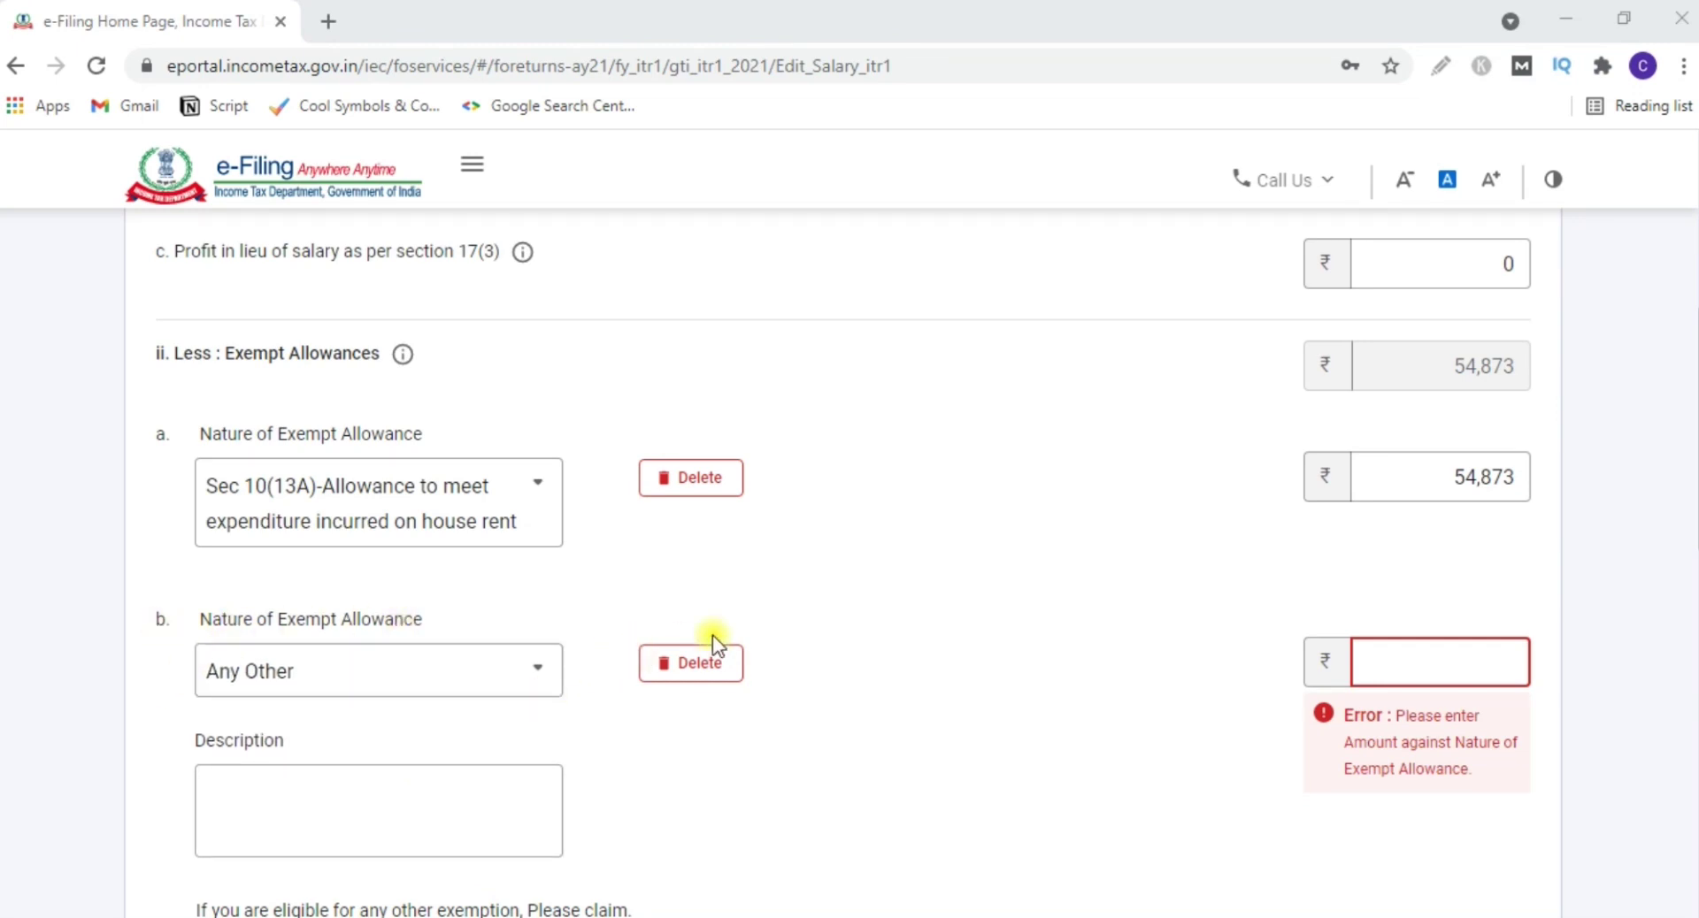
- Delete the Any Other exempt allowance entry and confirm the deletion
click(691, 667)
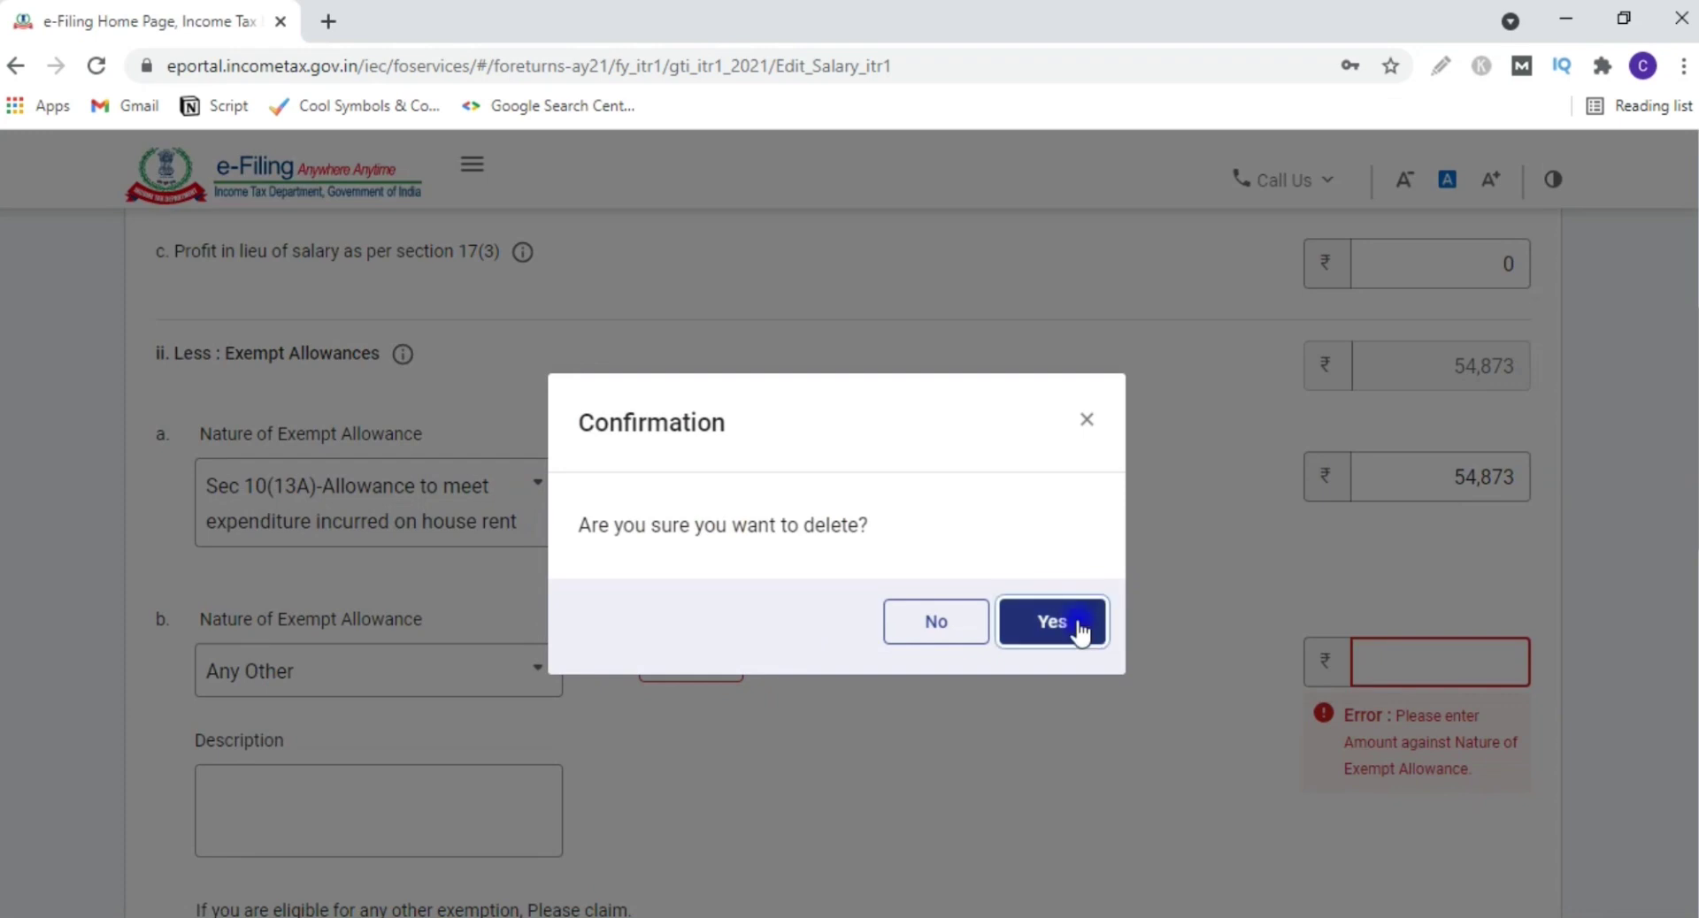
click(1076, 620)
scroll(1075, 619, up, 1)
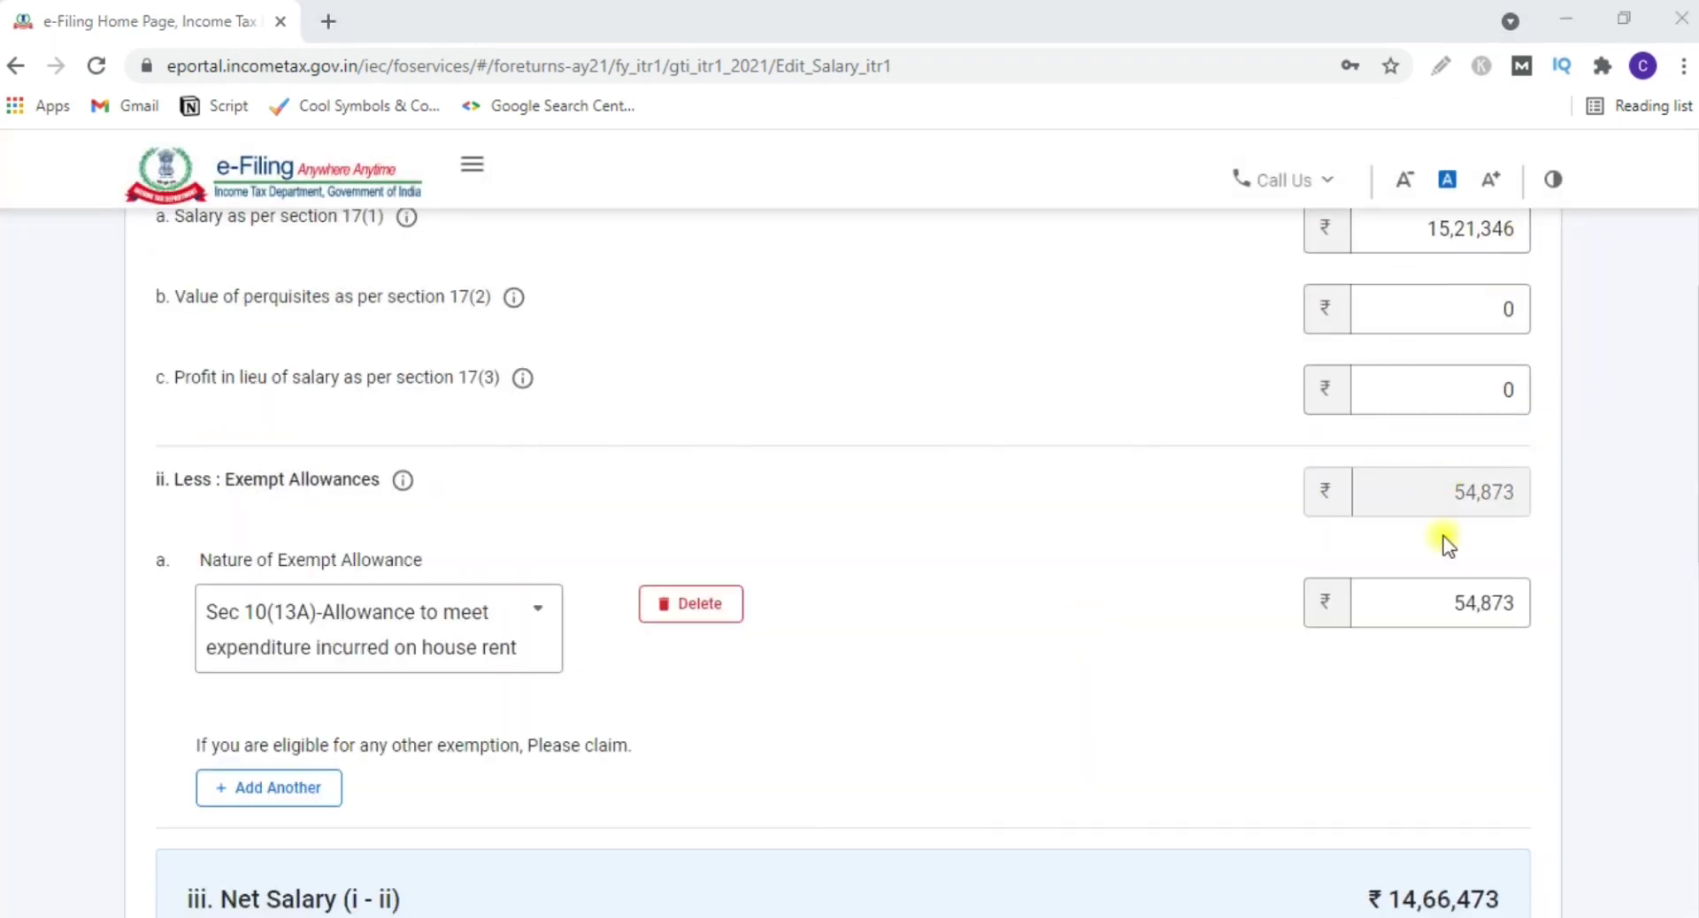
- Compare the net salary, section 16 deductions and income chargeable under Salaries with the scanned Form 16 PDF, closing the PDF when done
scroll(1545, 549, down, 3)
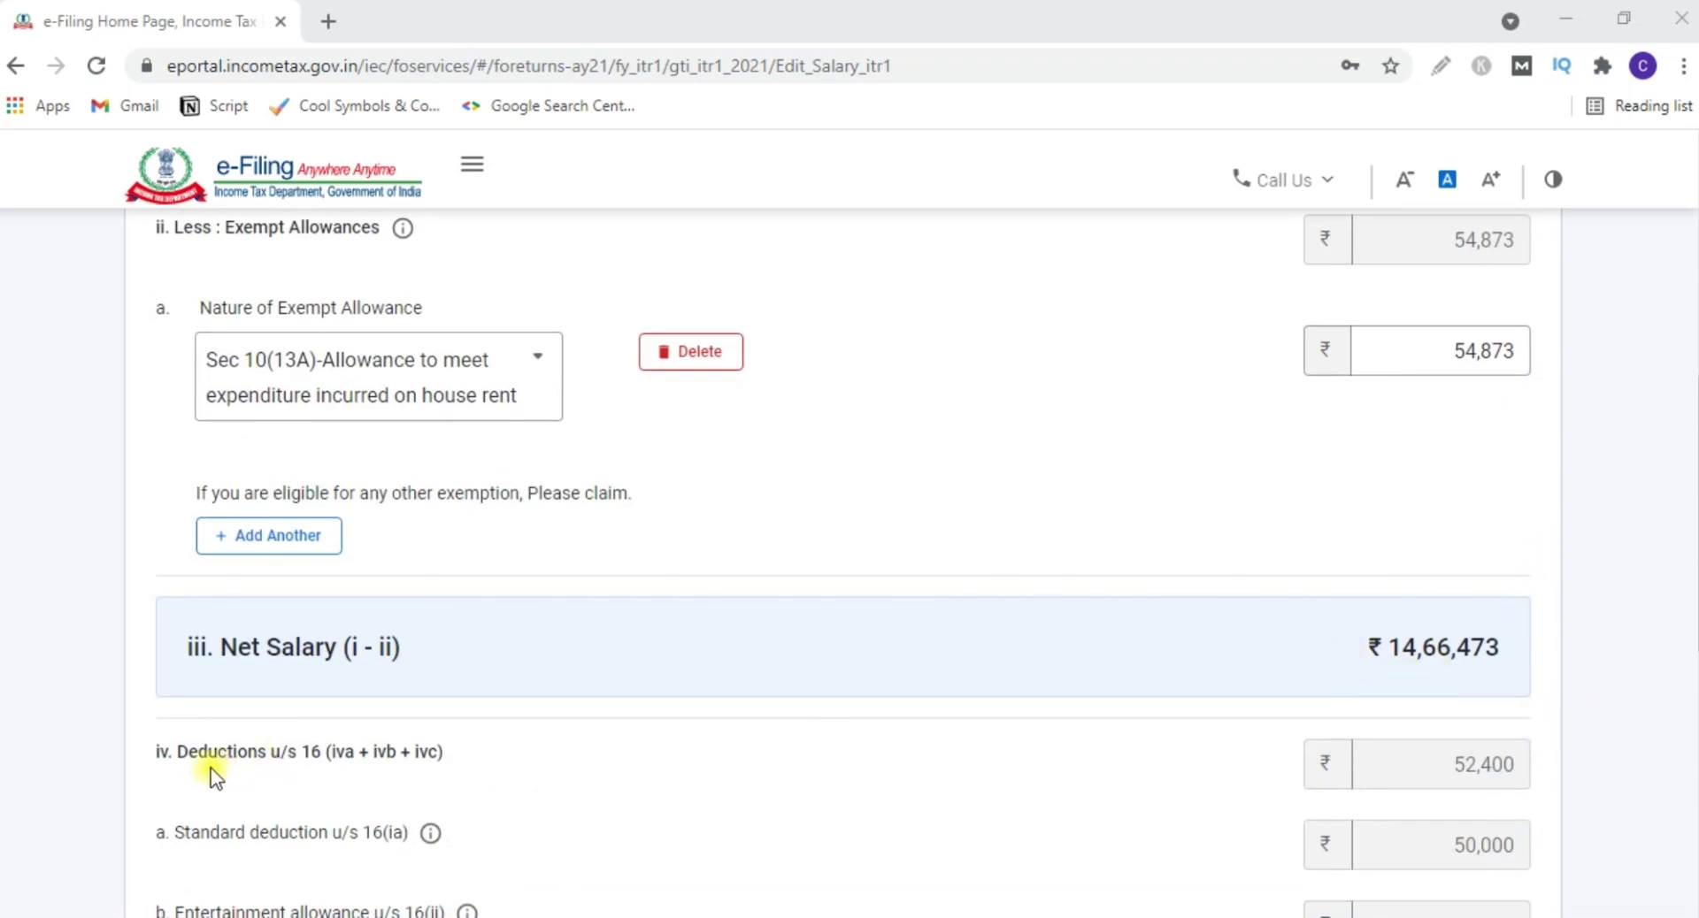
scroll(405, 777, down, 4)
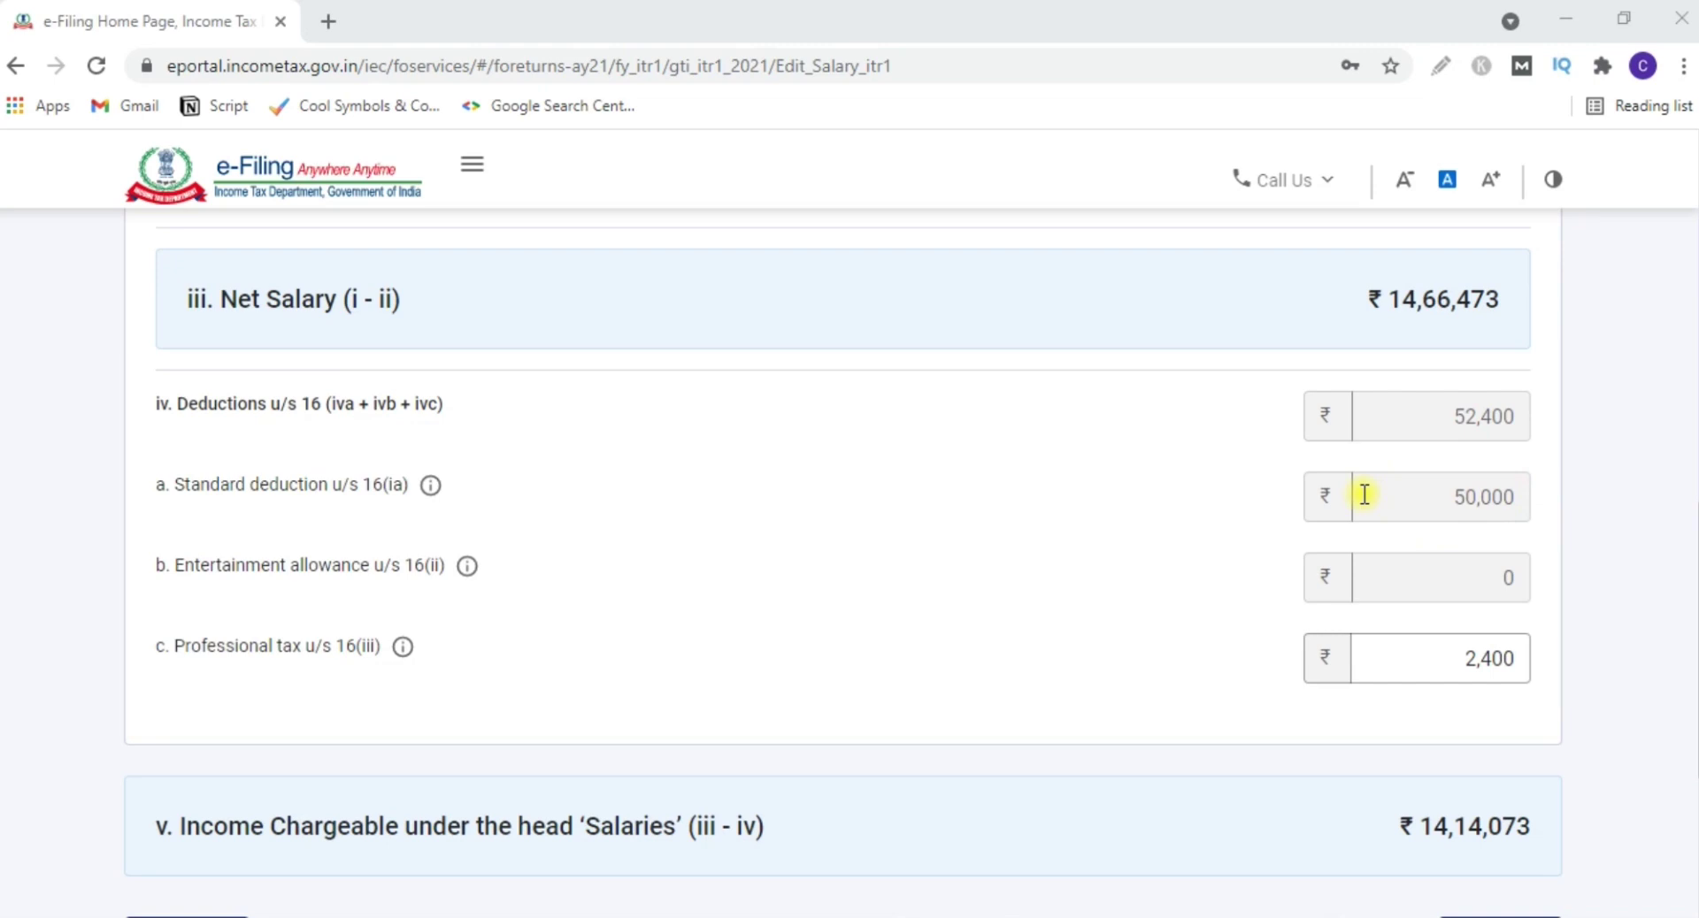
click(1424, 650)
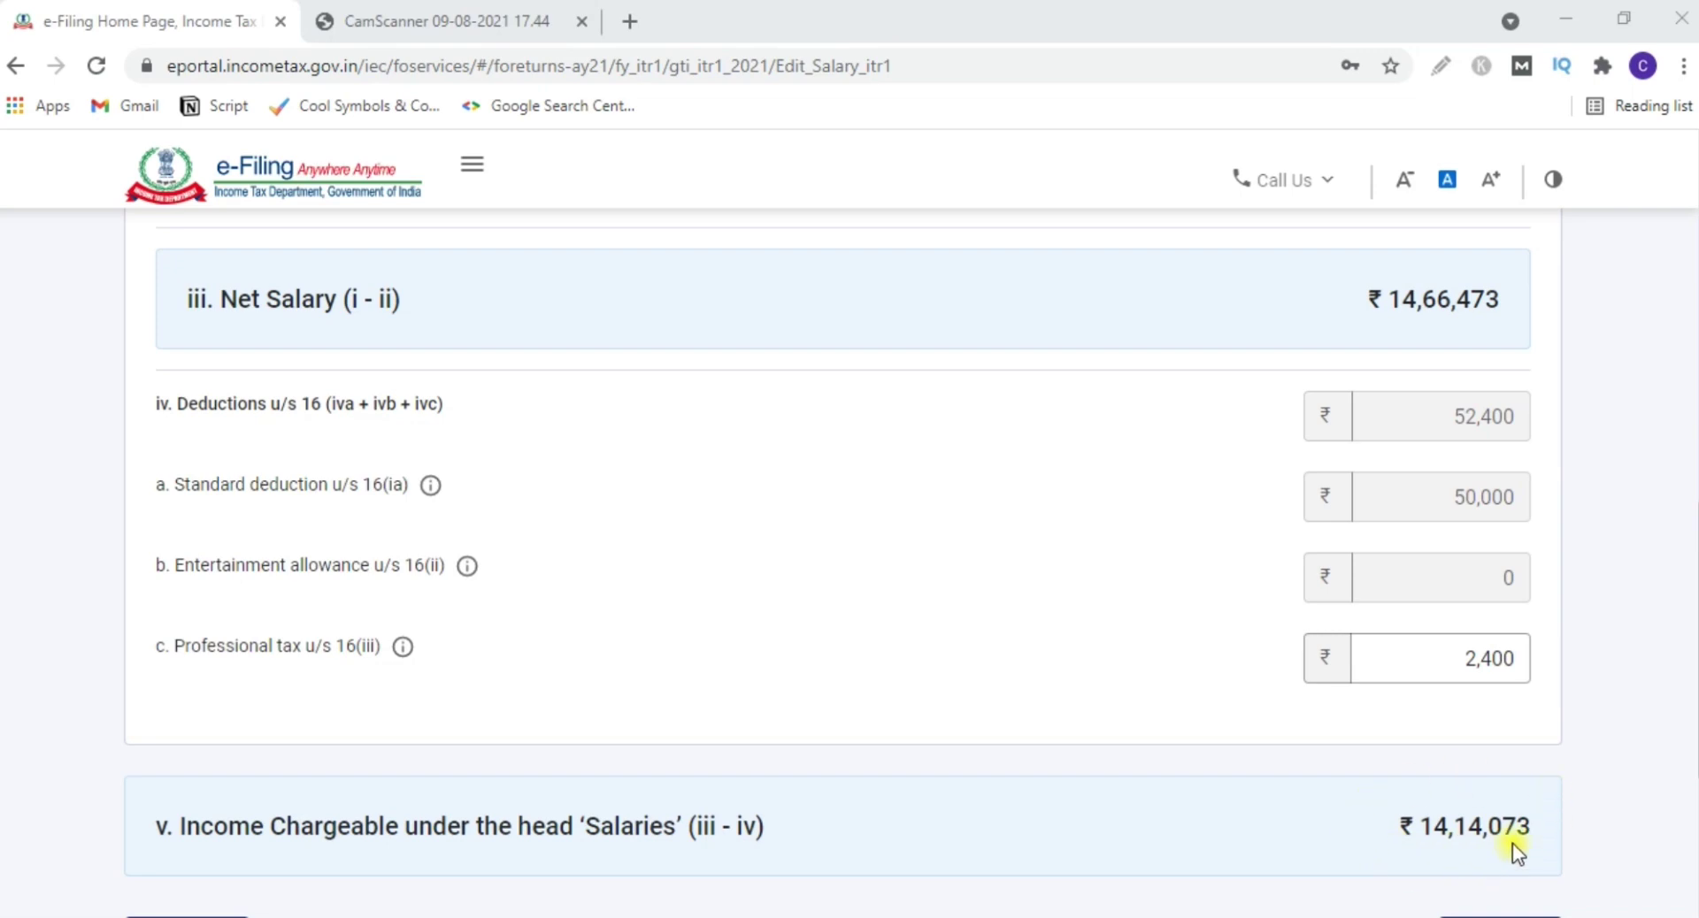
key(ctrl+Tab)
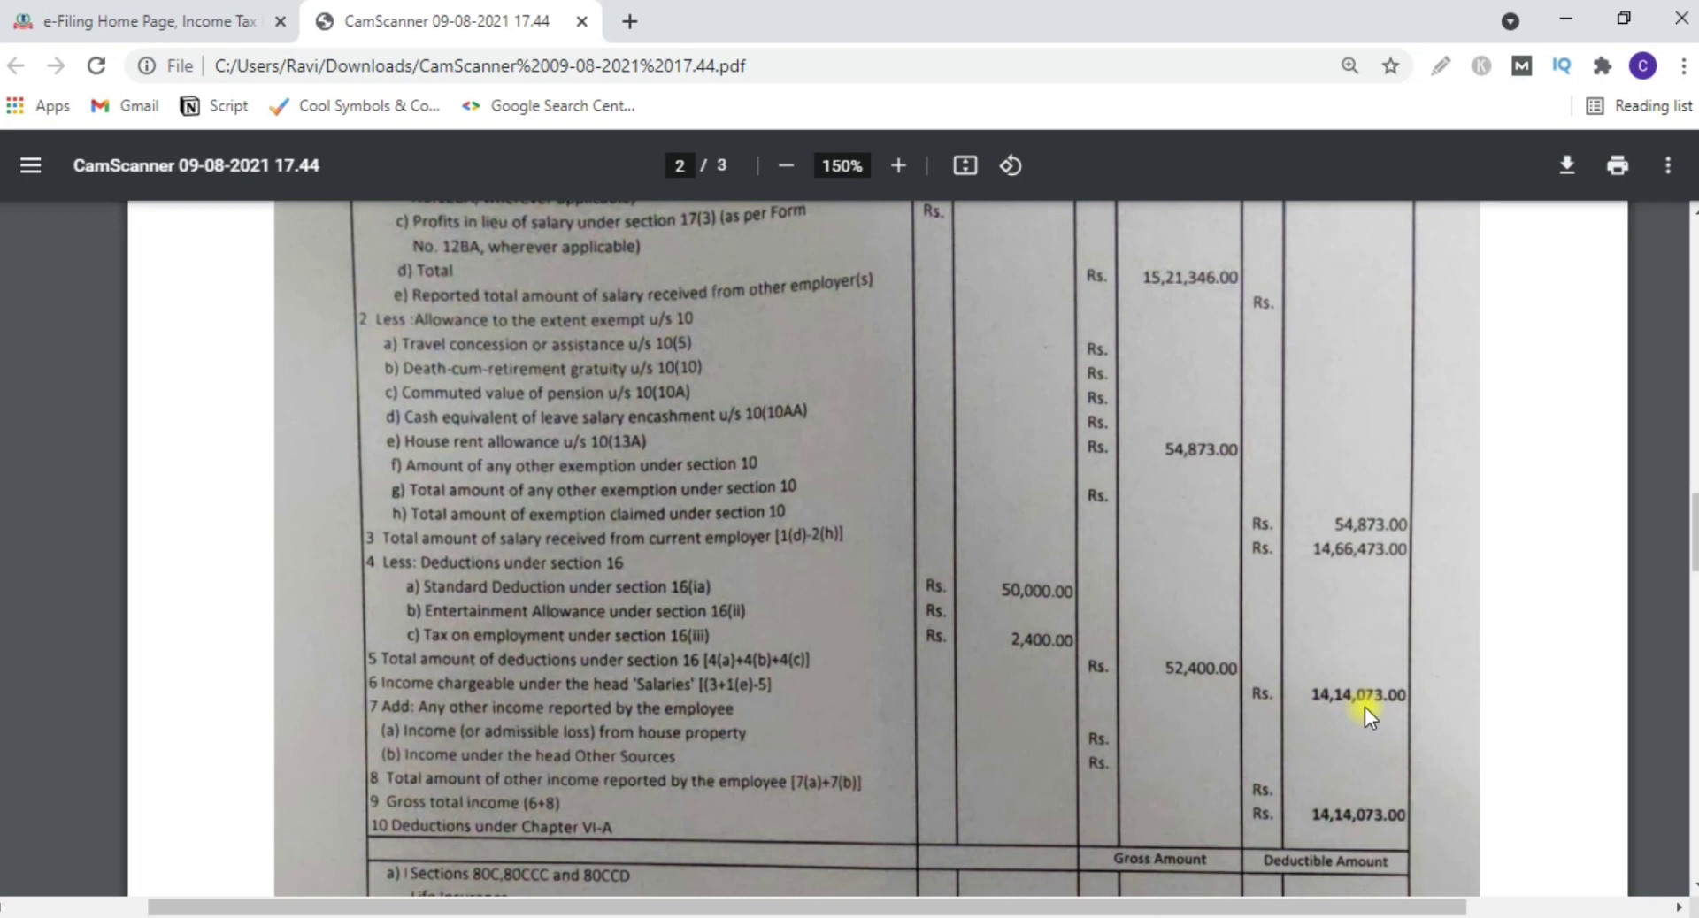
key(ctrl+w)
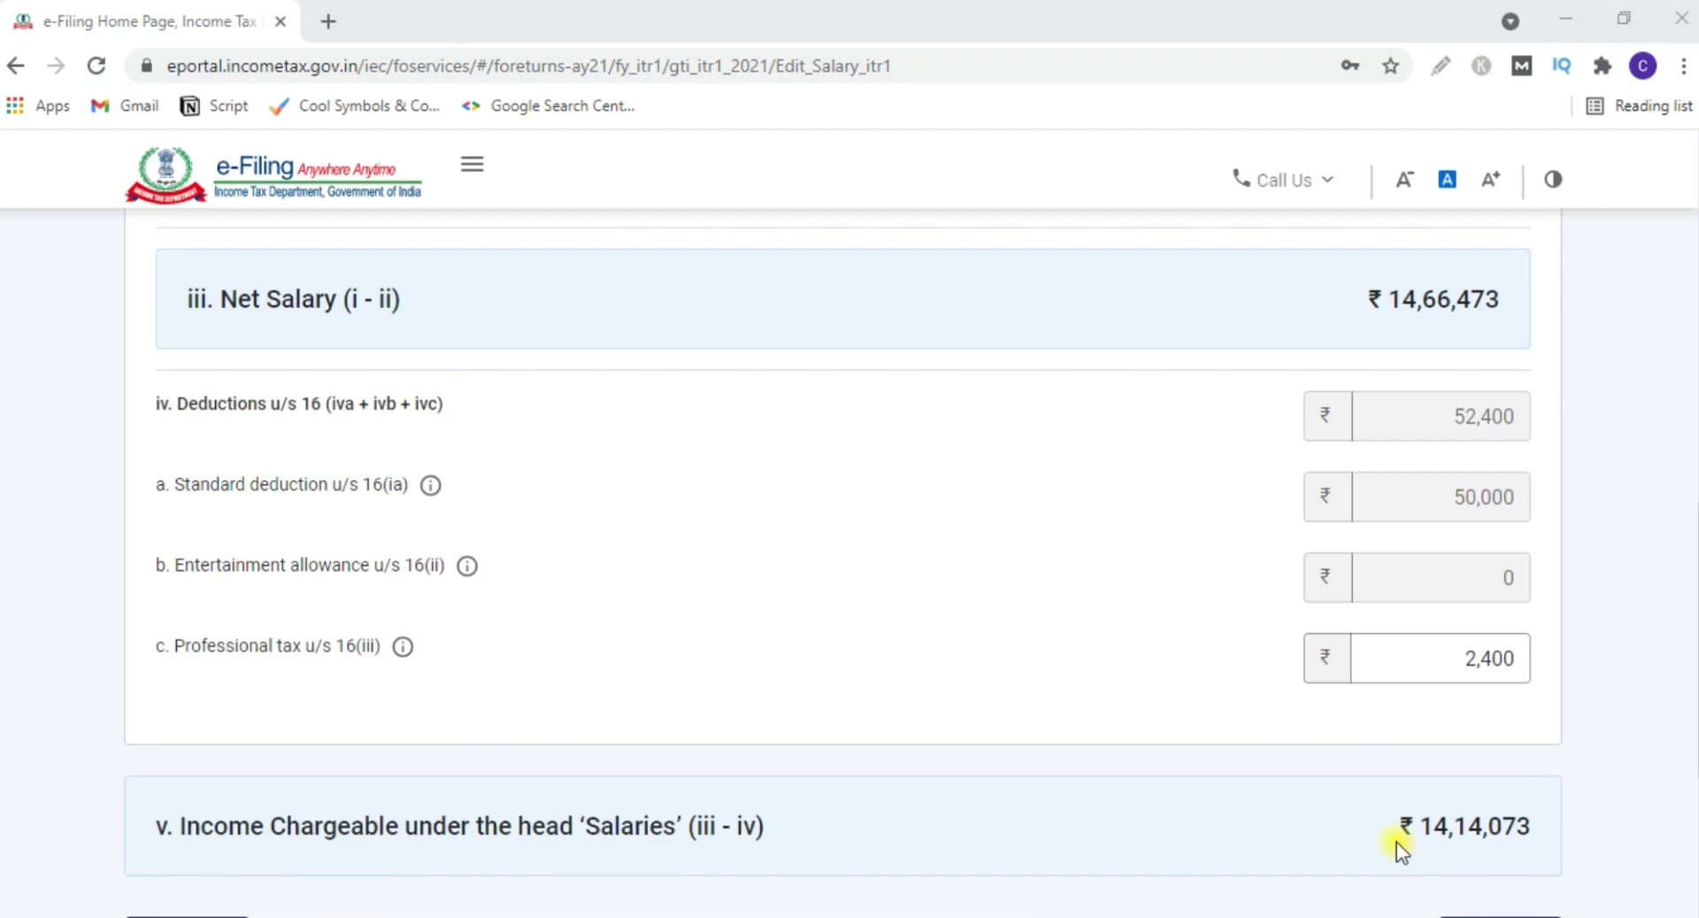
- Recheck the gross salary, exempt allowances and section 16 deductions, and save the salary income details
scroll(1367, 742, up, 10)
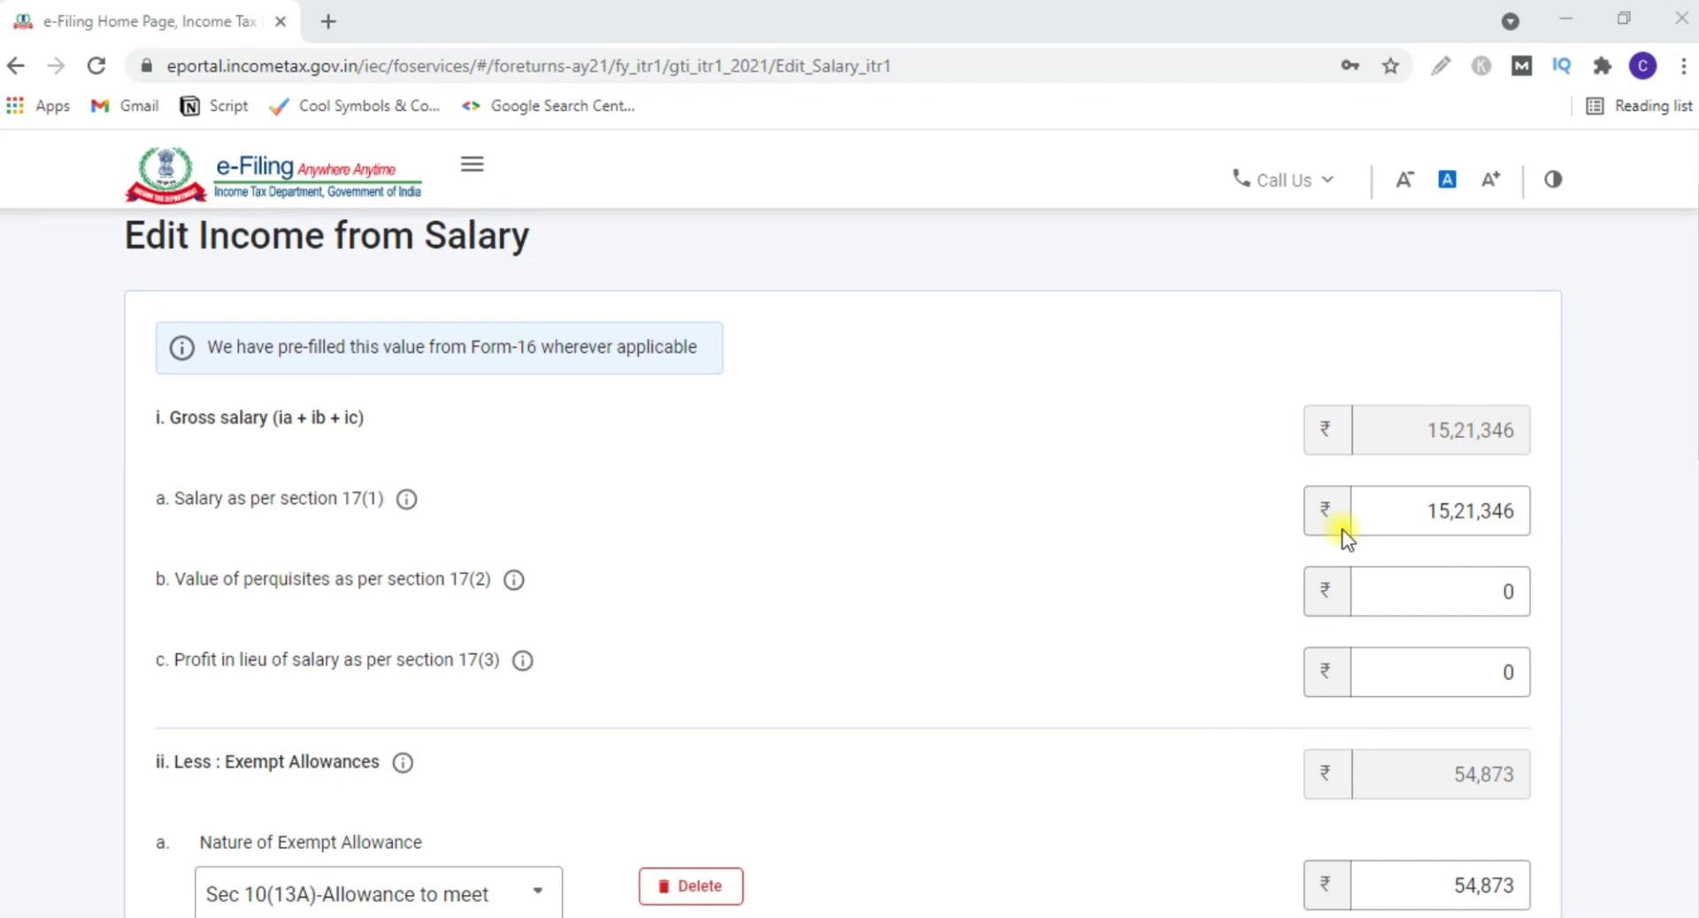
scroll(1340, 537, down, 3)
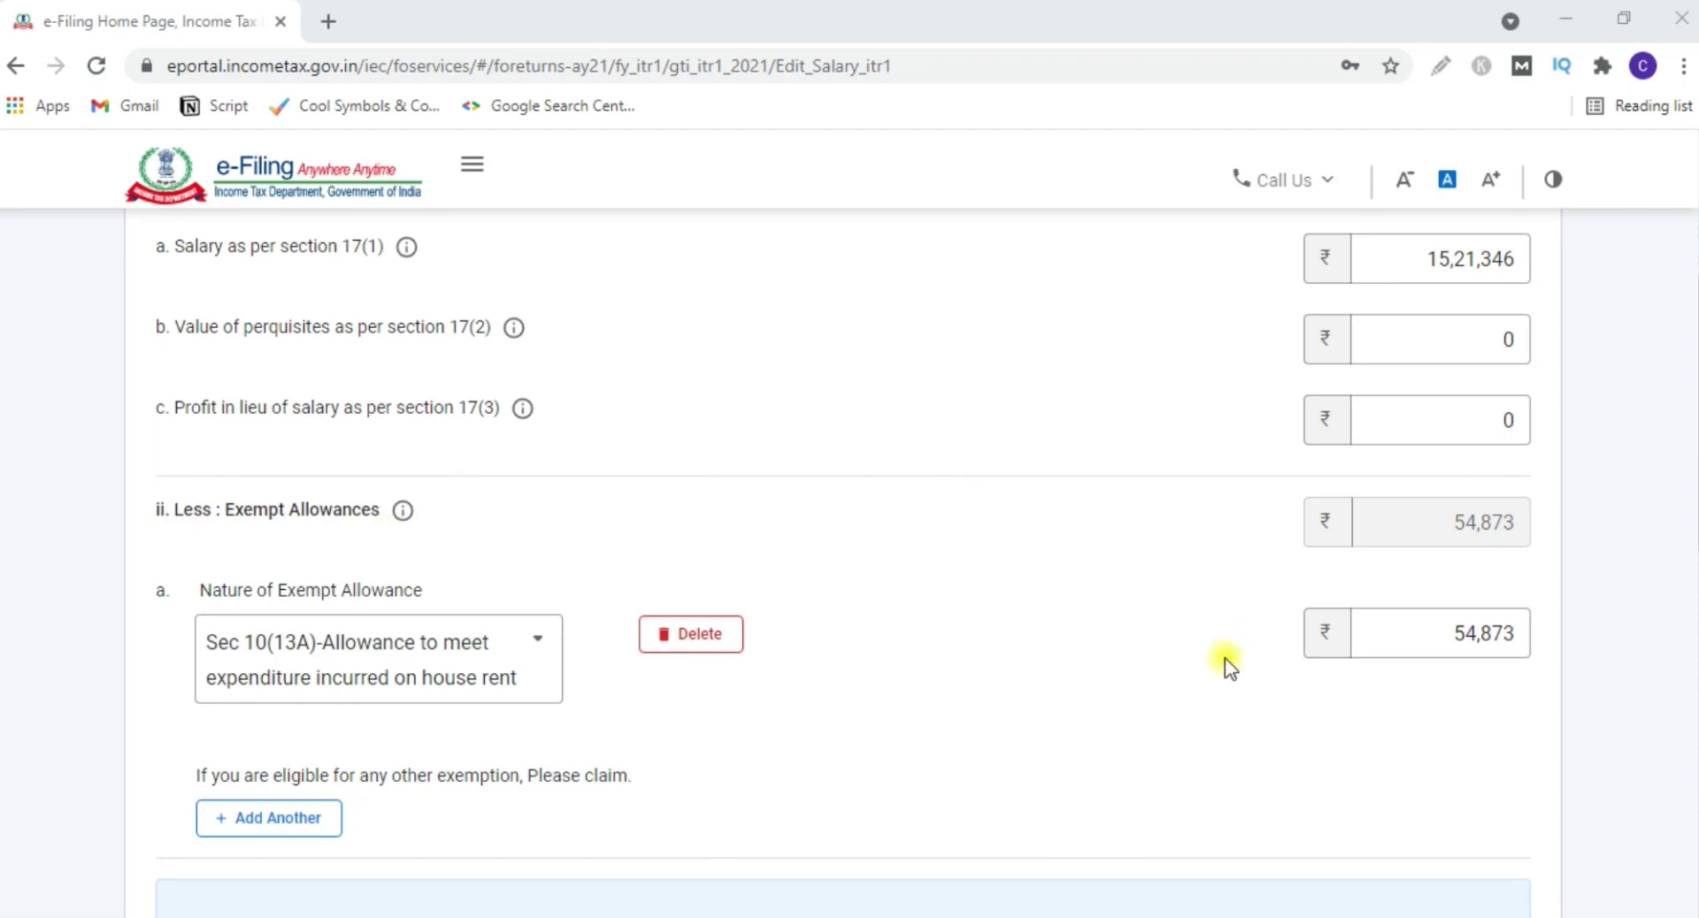
scroll(1216, 665, down, 4)
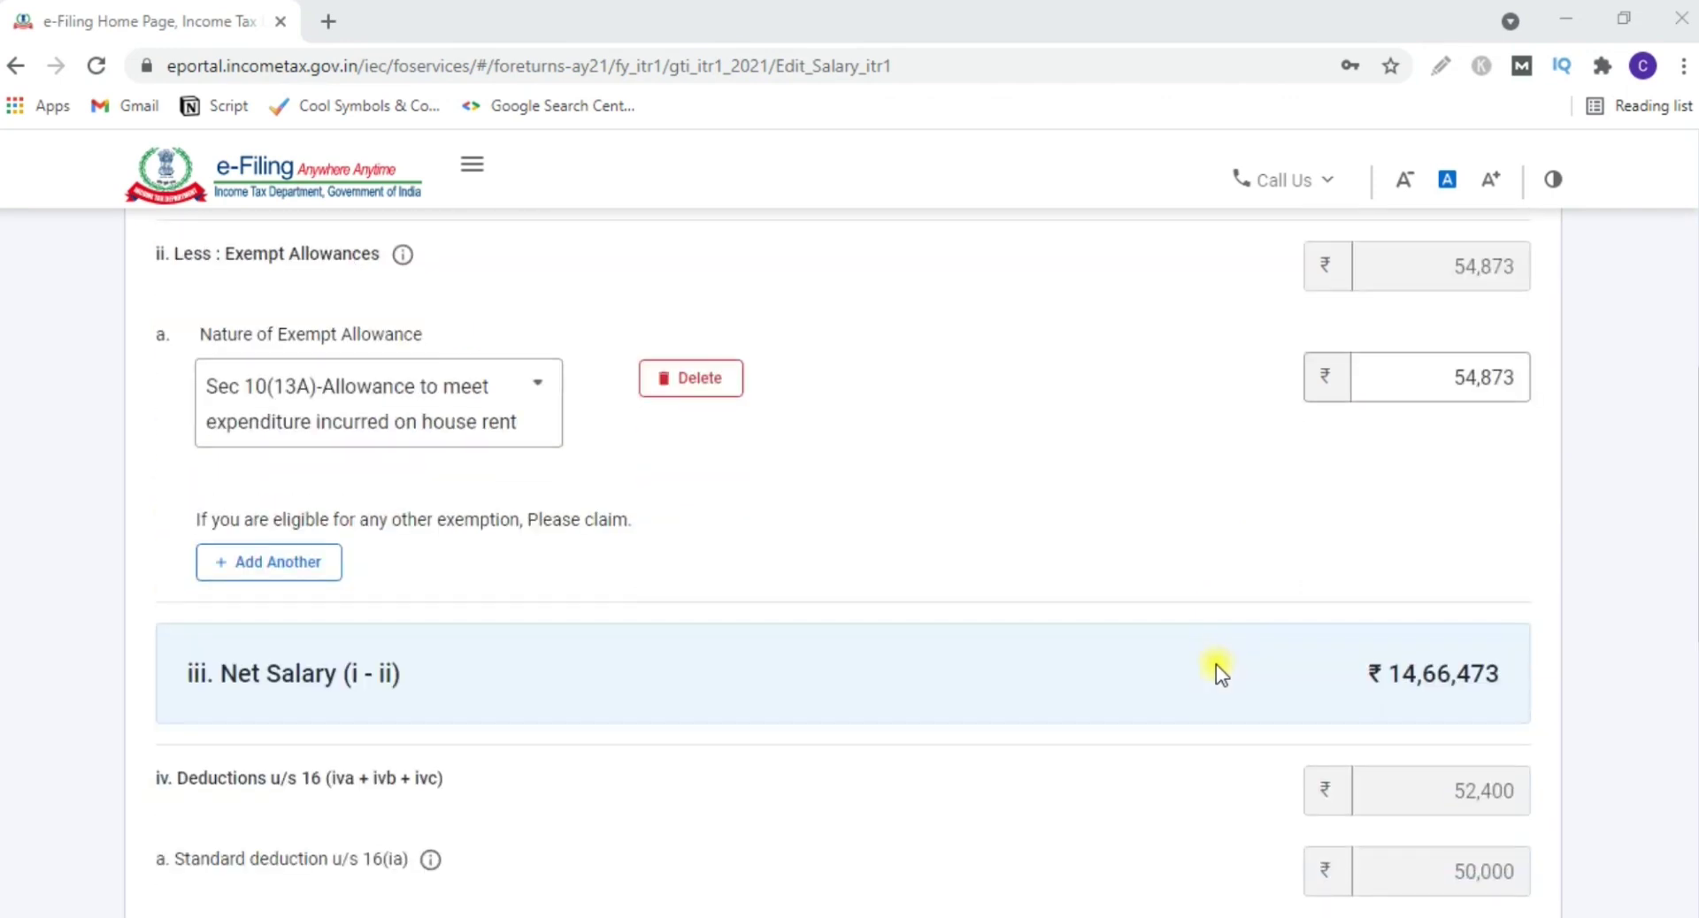
scroll(1216, 665, down, 6)
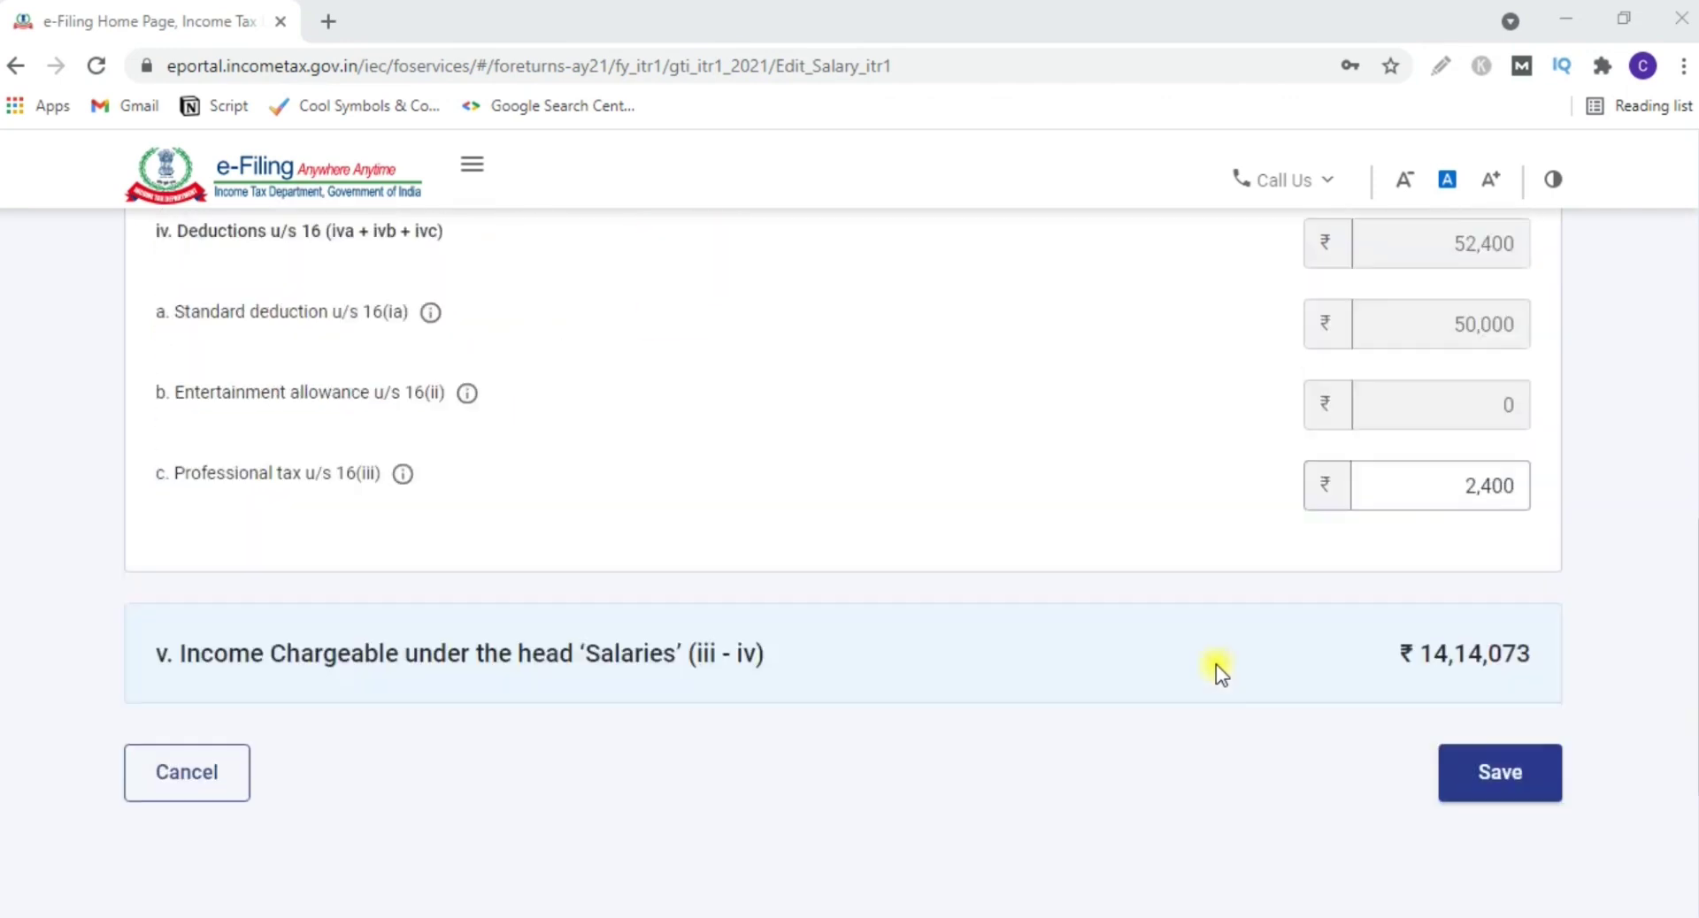
click(1509, 699)
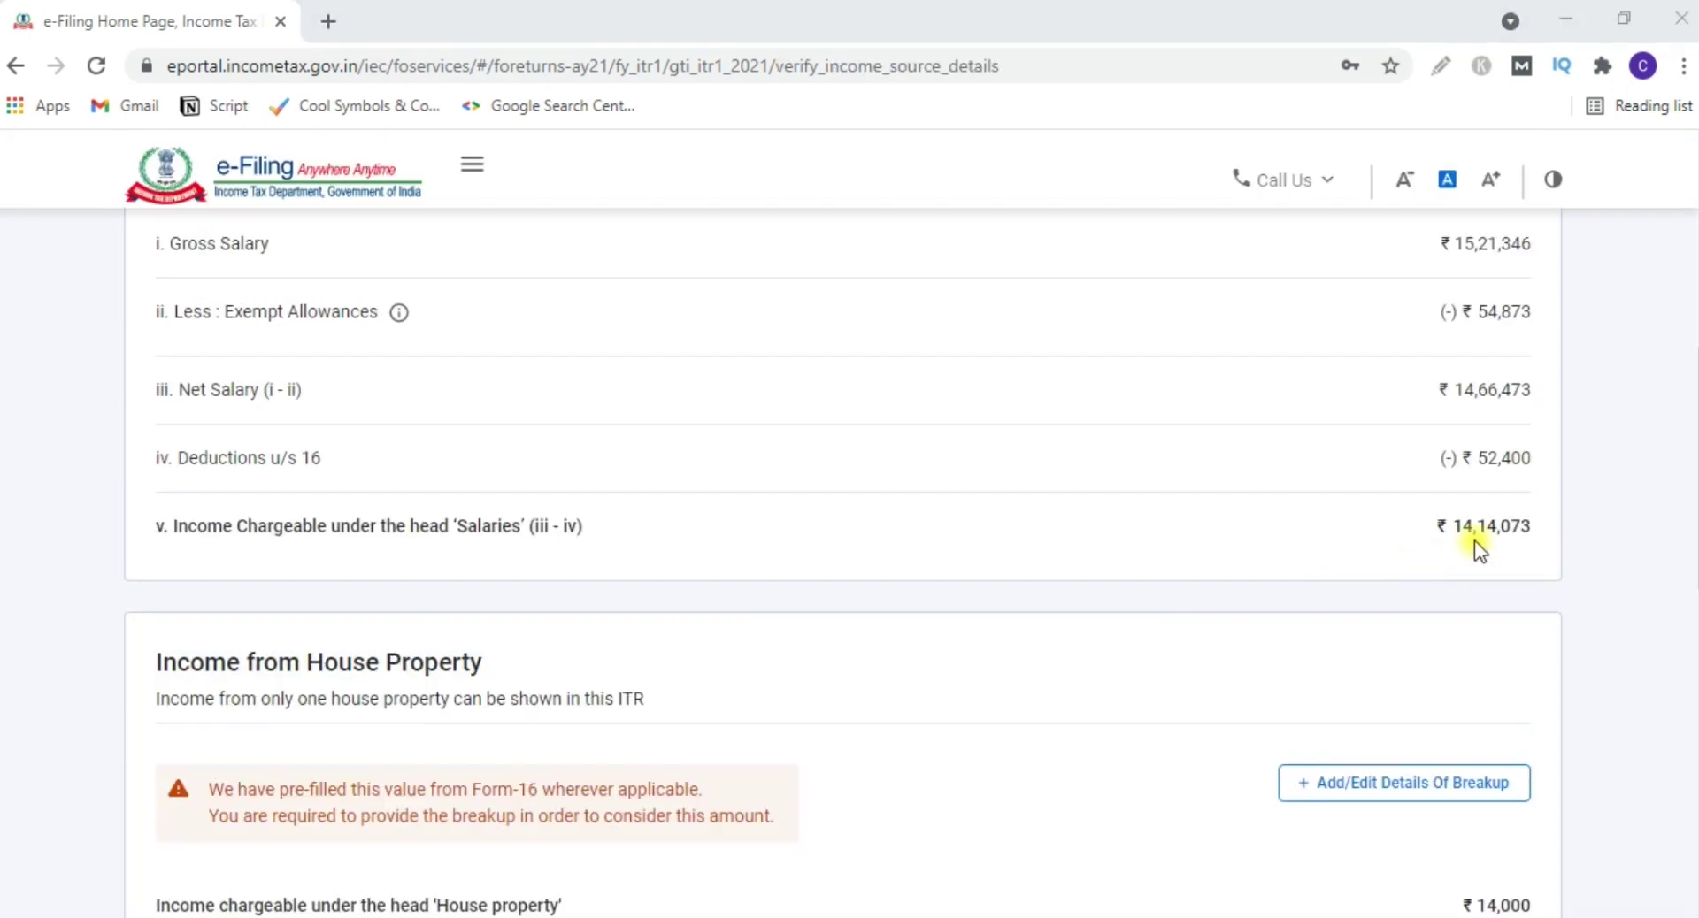
- Open the breakup details of Income from House Property and look through the property types, keeping Let Out selected
scroll(1474, 545, down, 4)
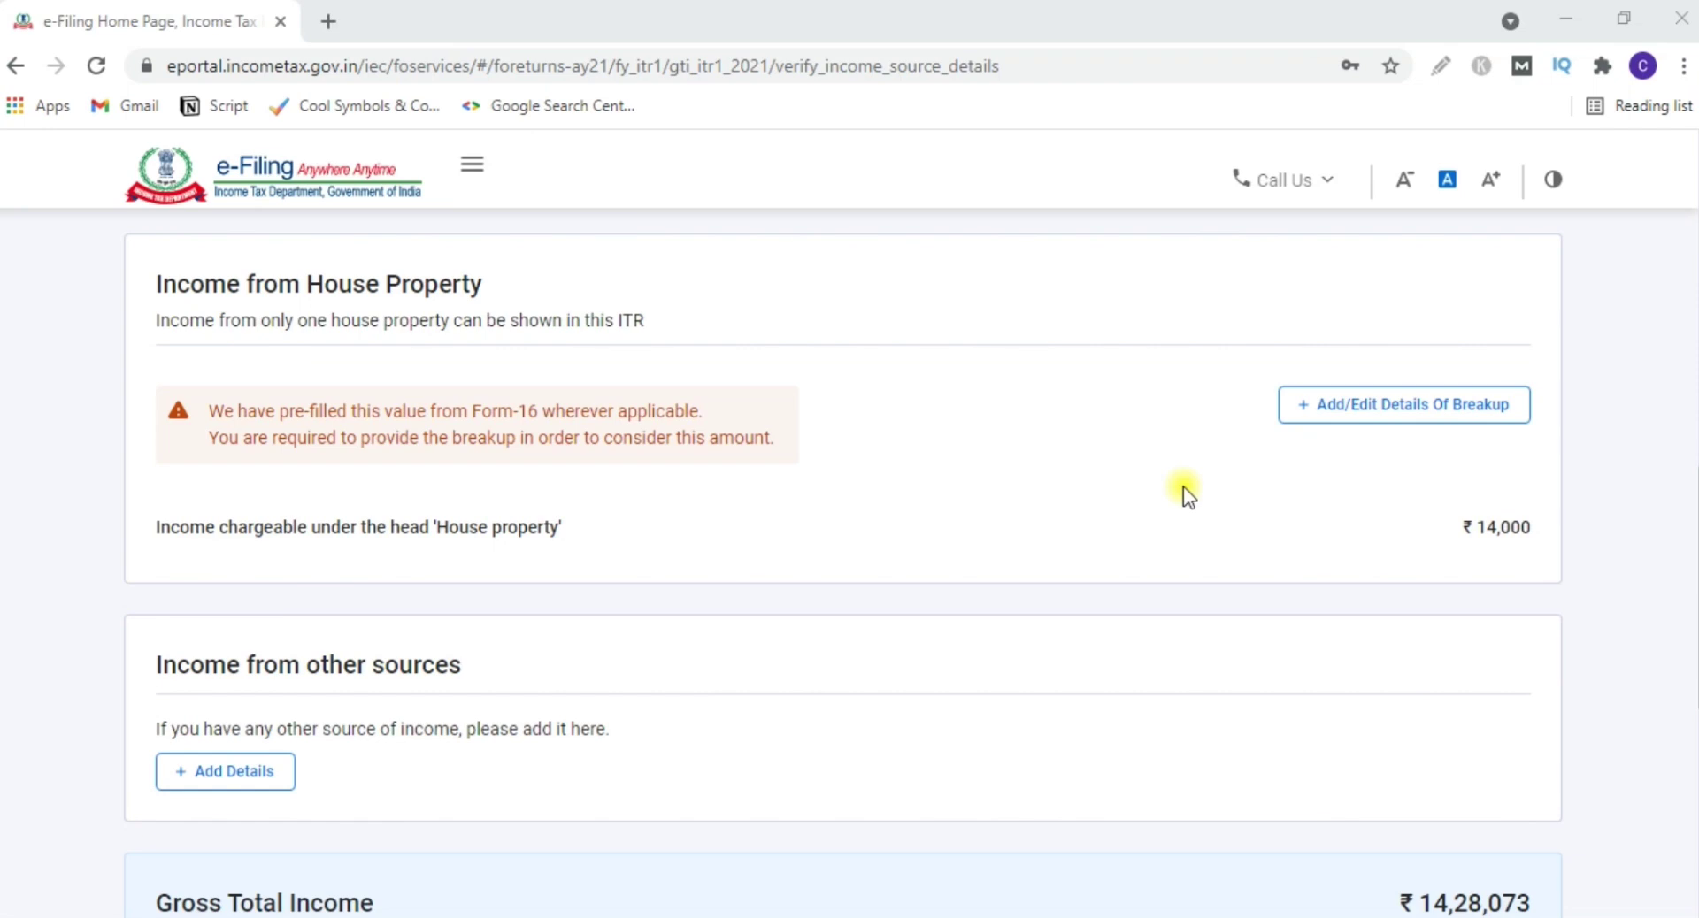
click(1377, 409)
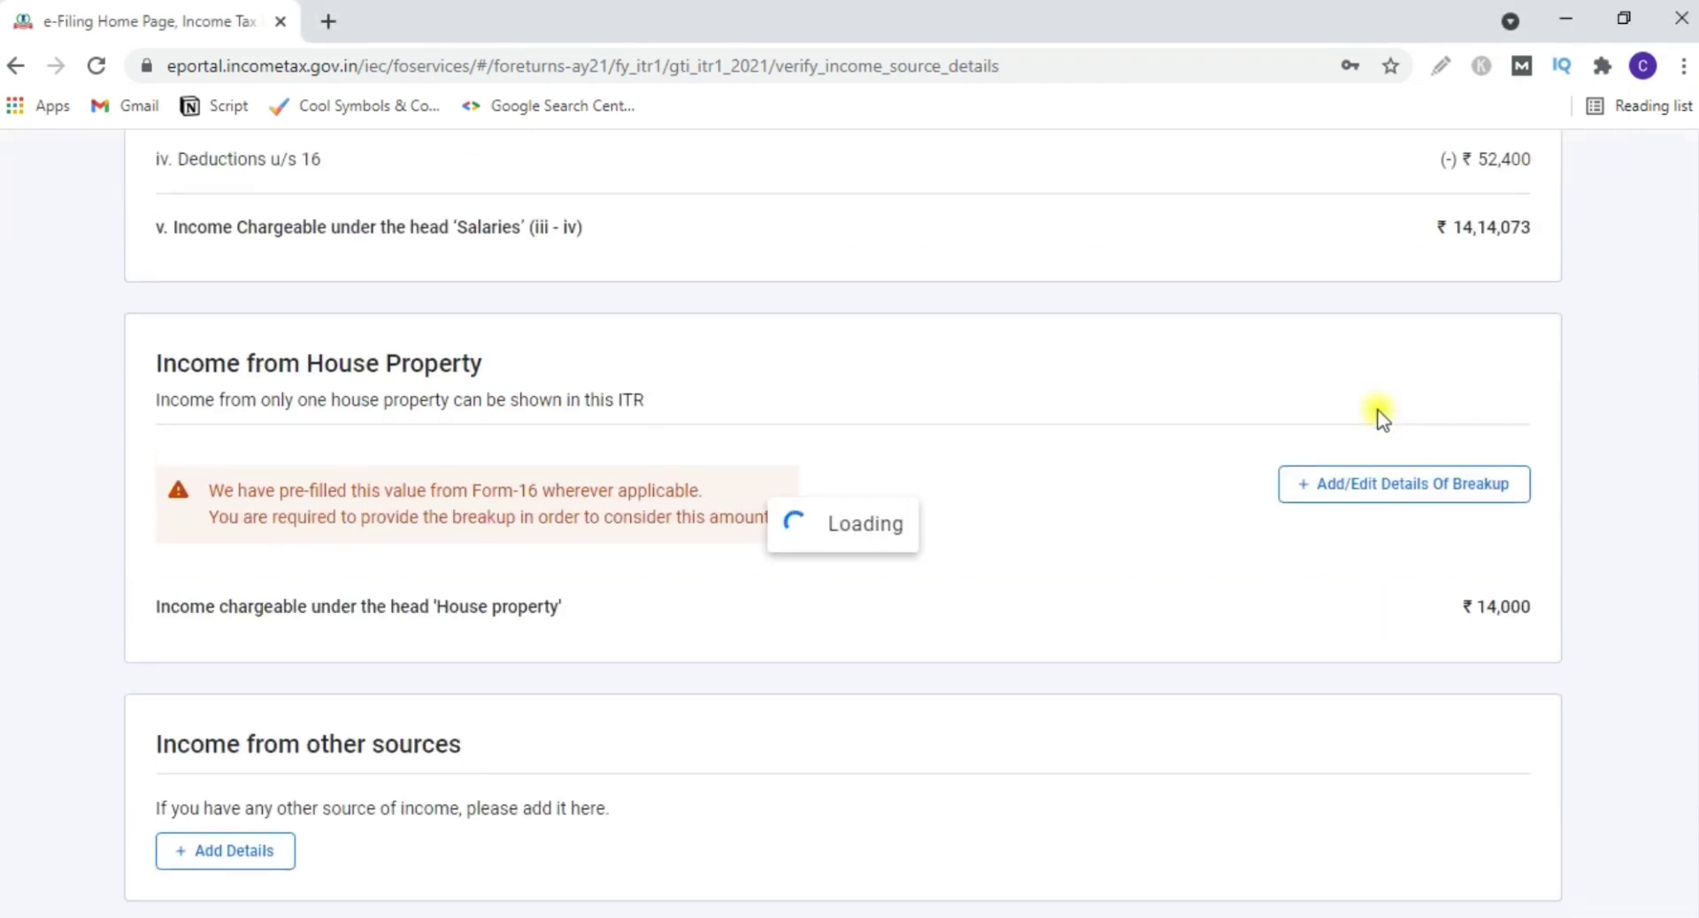
scroll(1309, 579, down, 5)
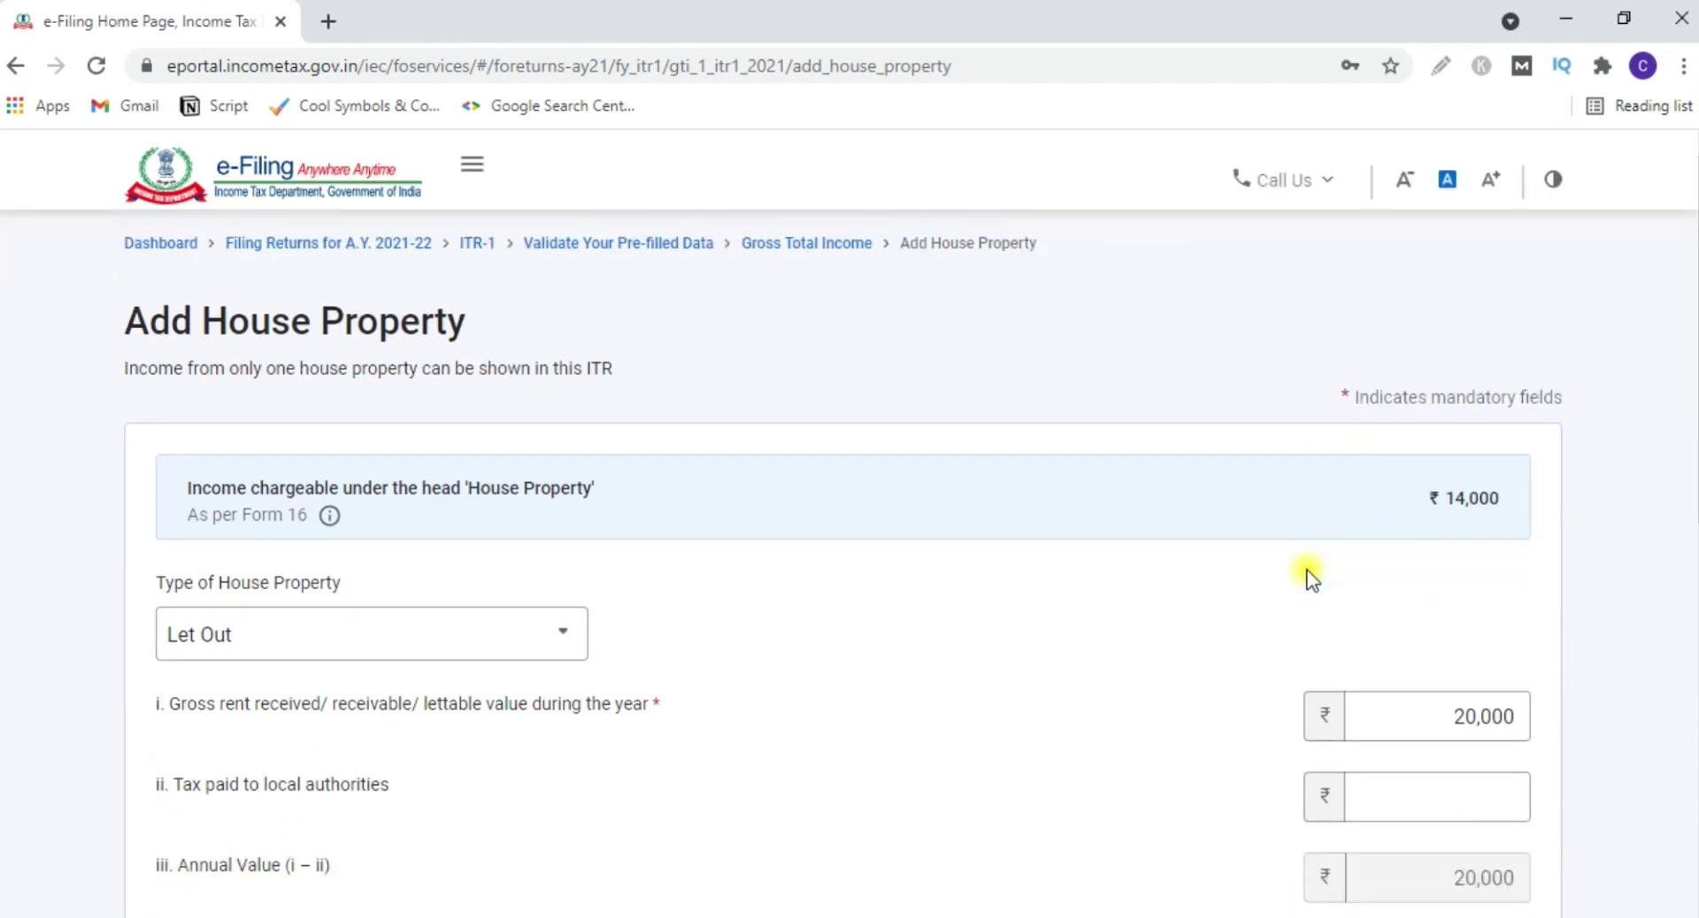
scroll(1310, 579, up, 4)
click(440, 659)
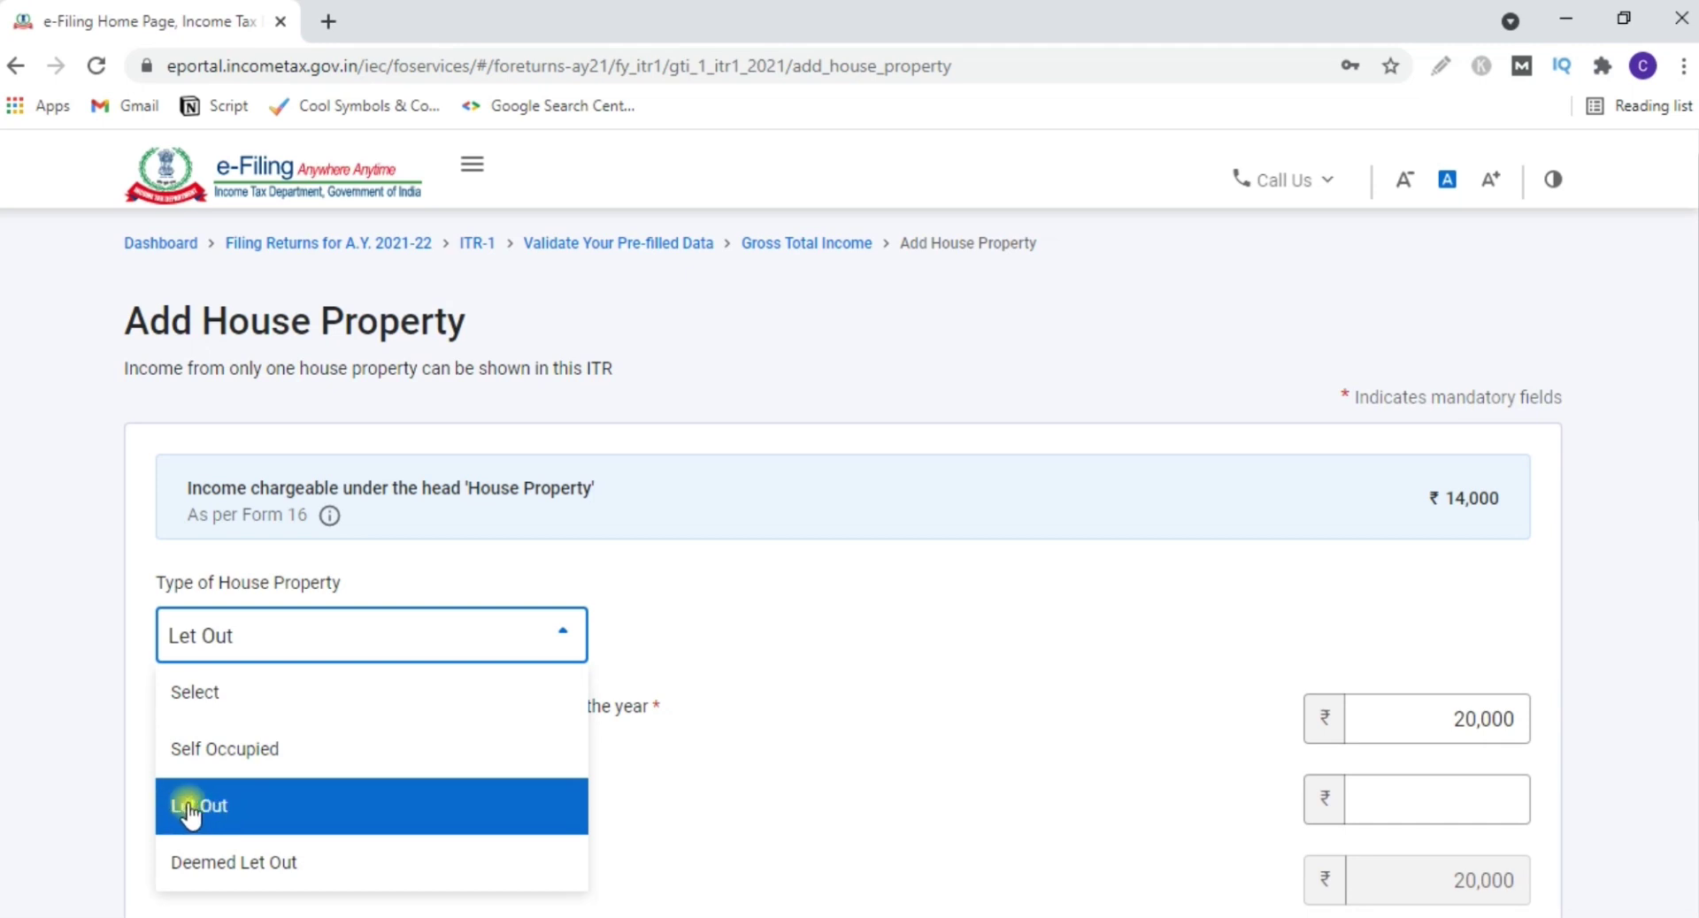
scroll(249, 747, down, 2)
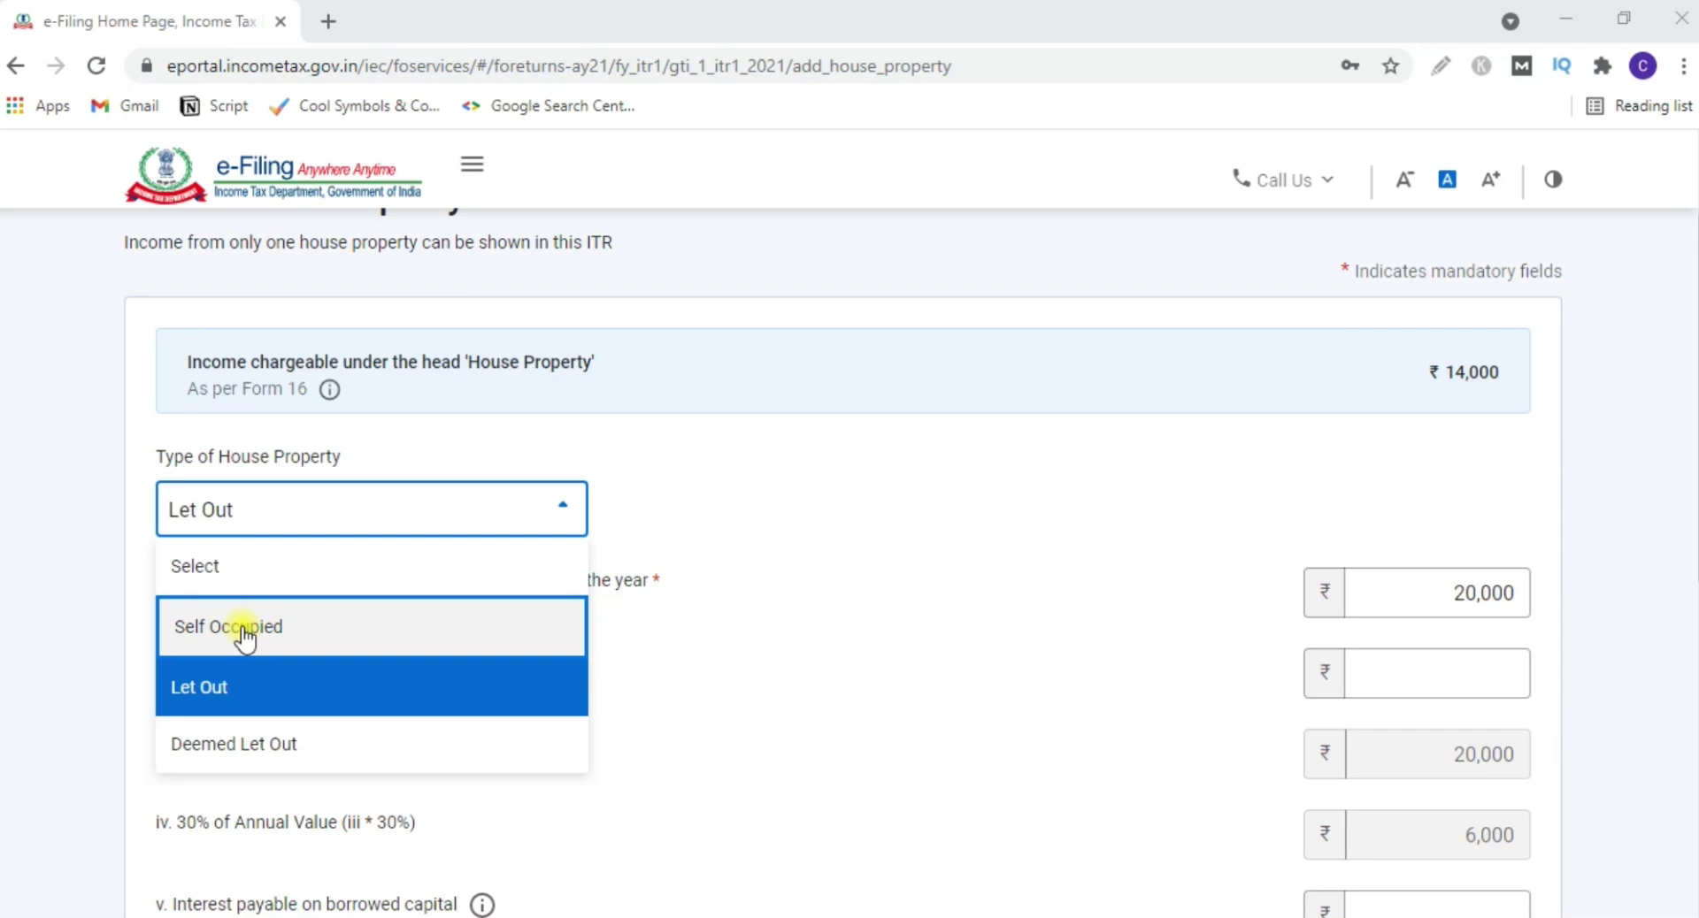
click(200, 694)
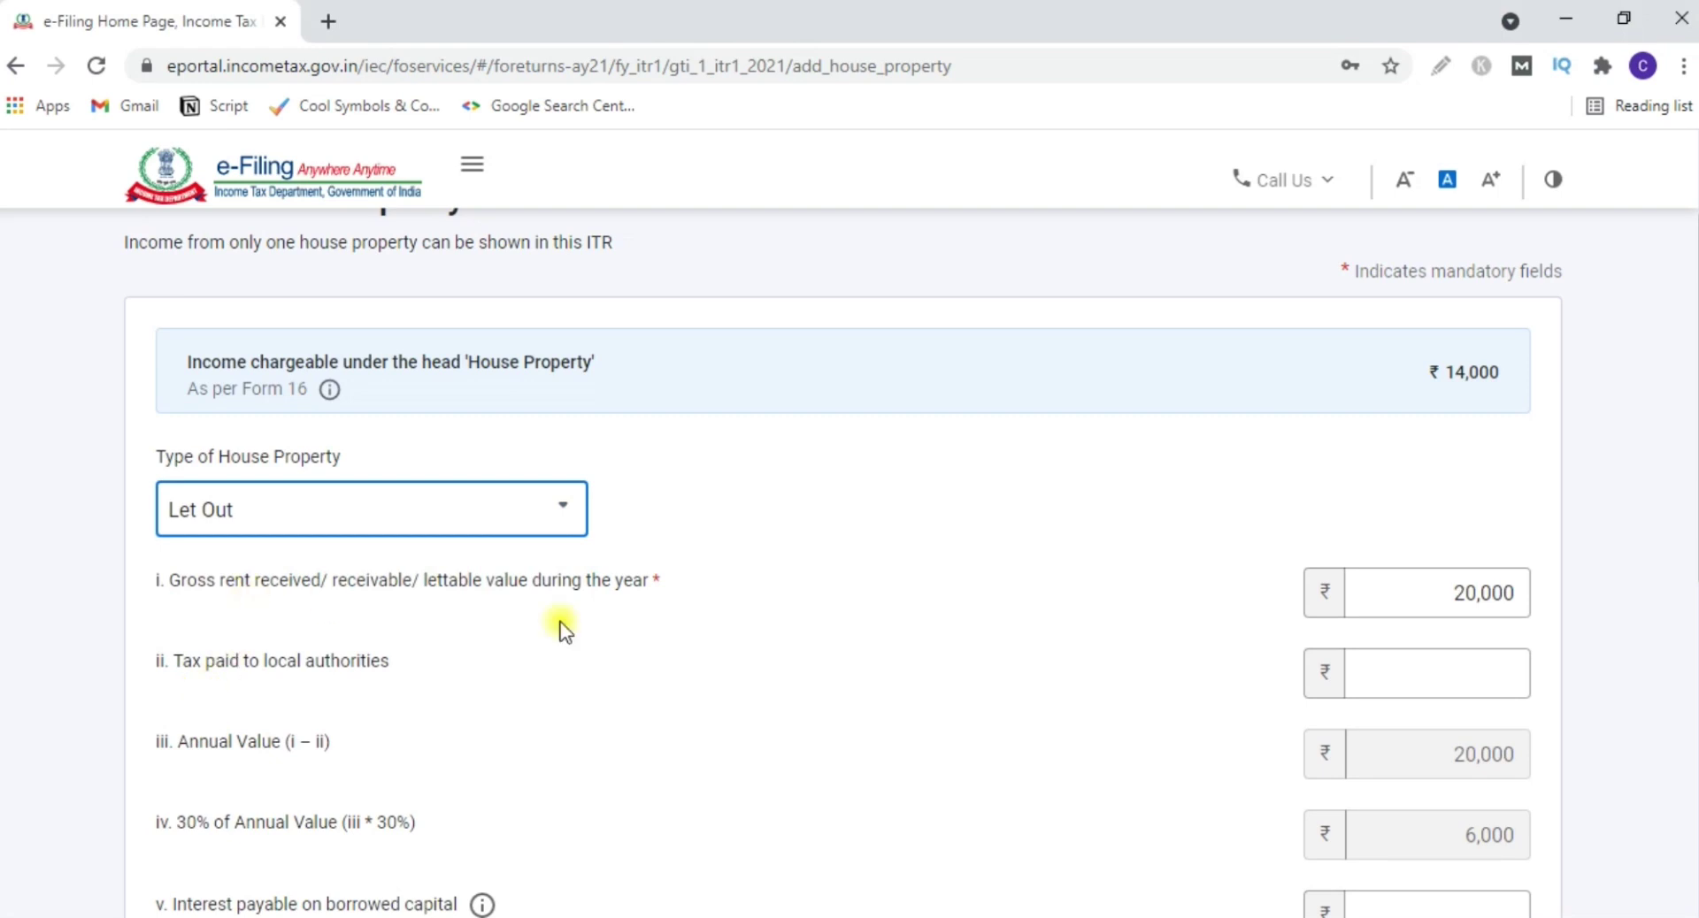
- Go through the let-out property's gross rent, local tax, borrowed capital interest and arrears fields, and review the property type options
click(1499, 614)
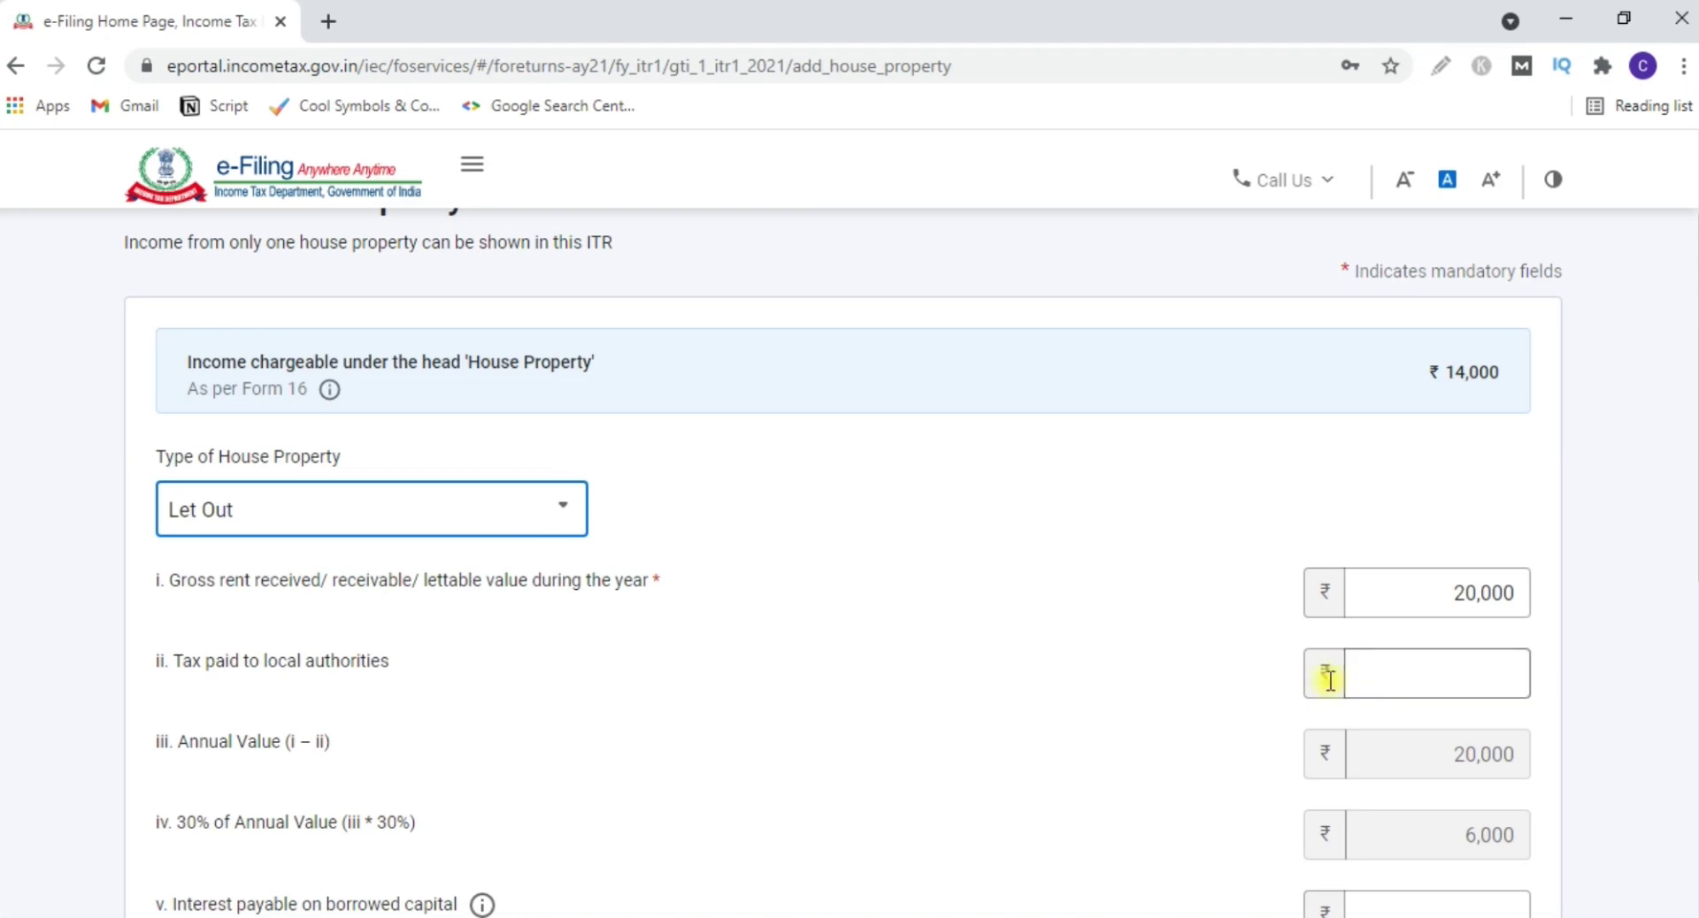
scroll(1451, 720, down, 2)
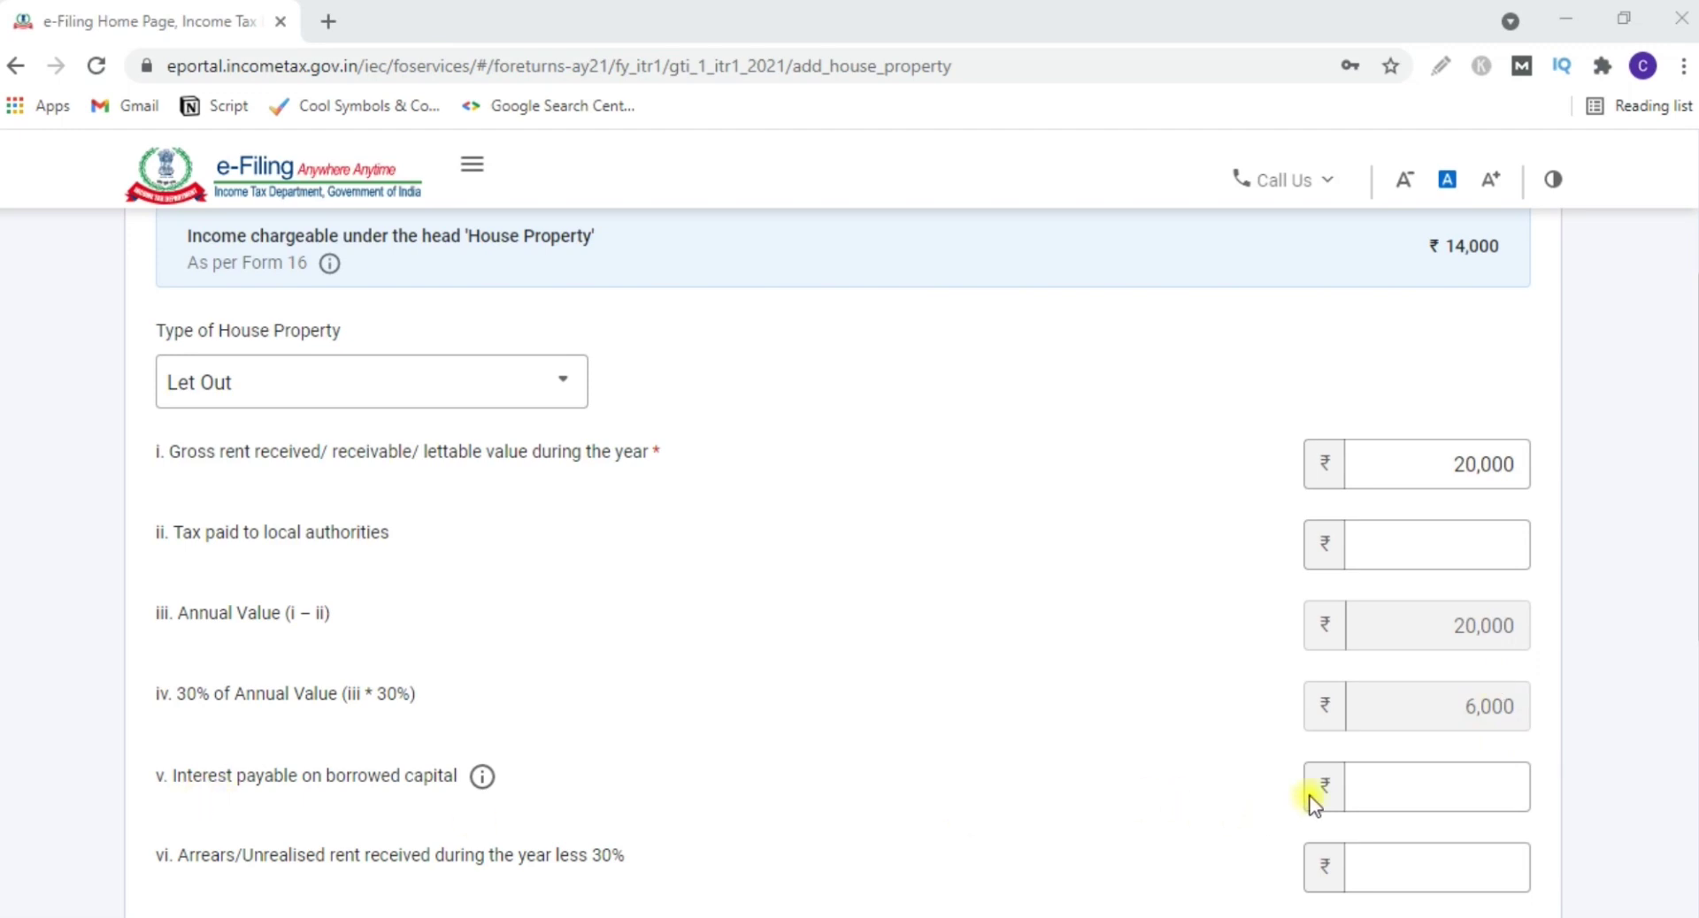
click(1407, 785)
click(1388, 794)
click(371, 382)
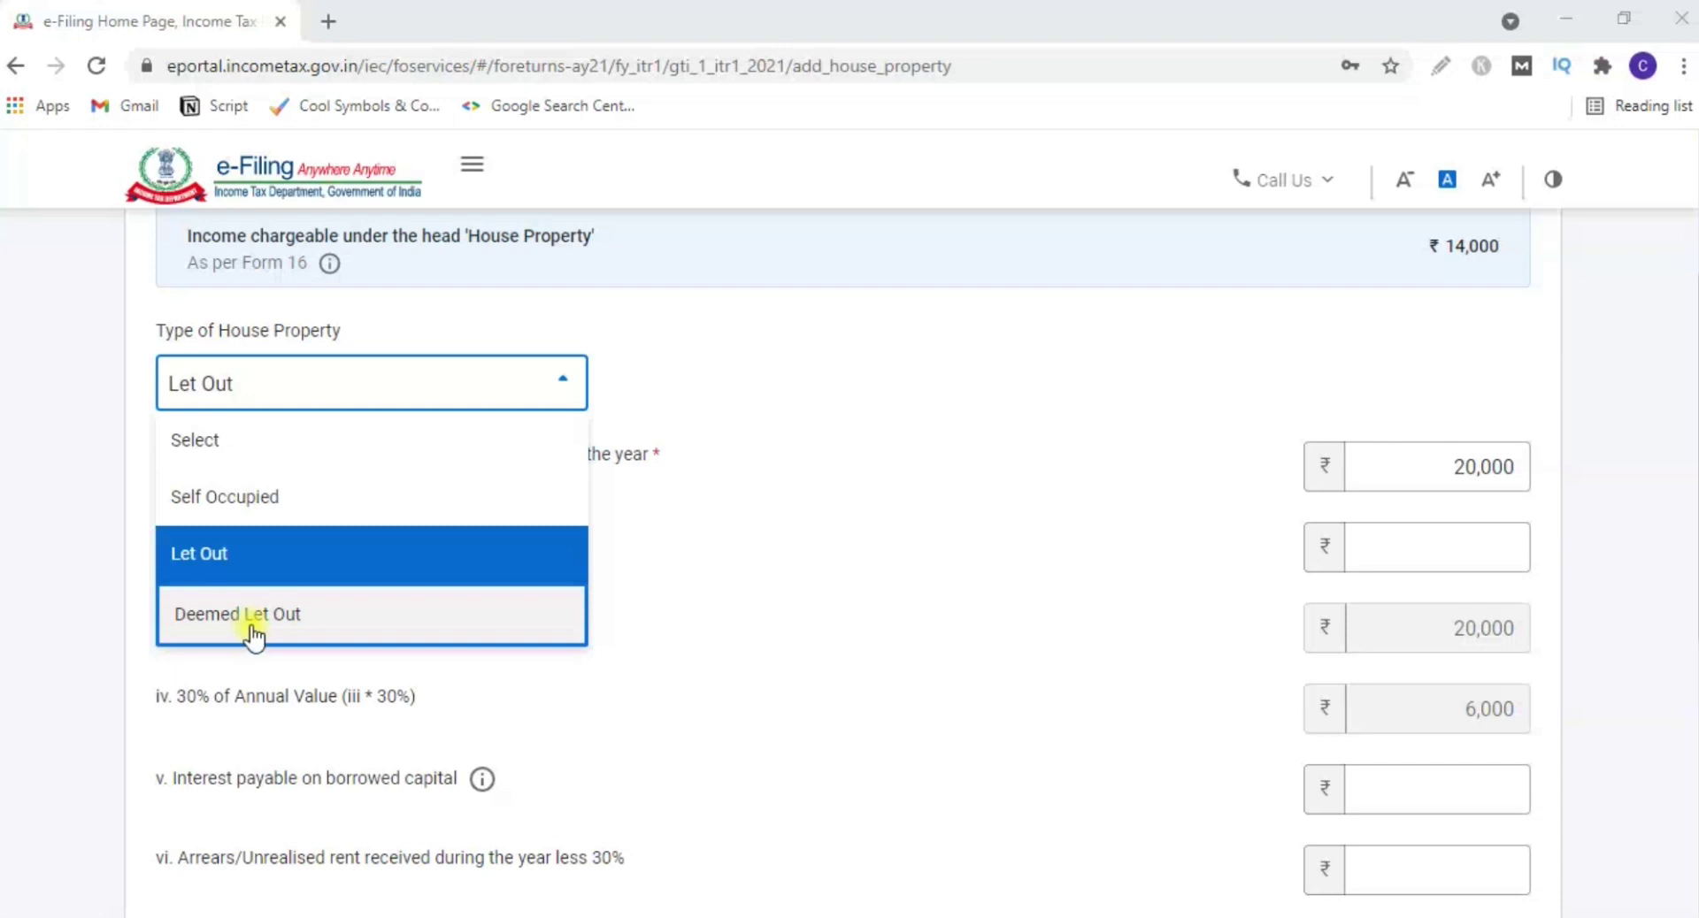
scroll(1350, 773, down, 1)
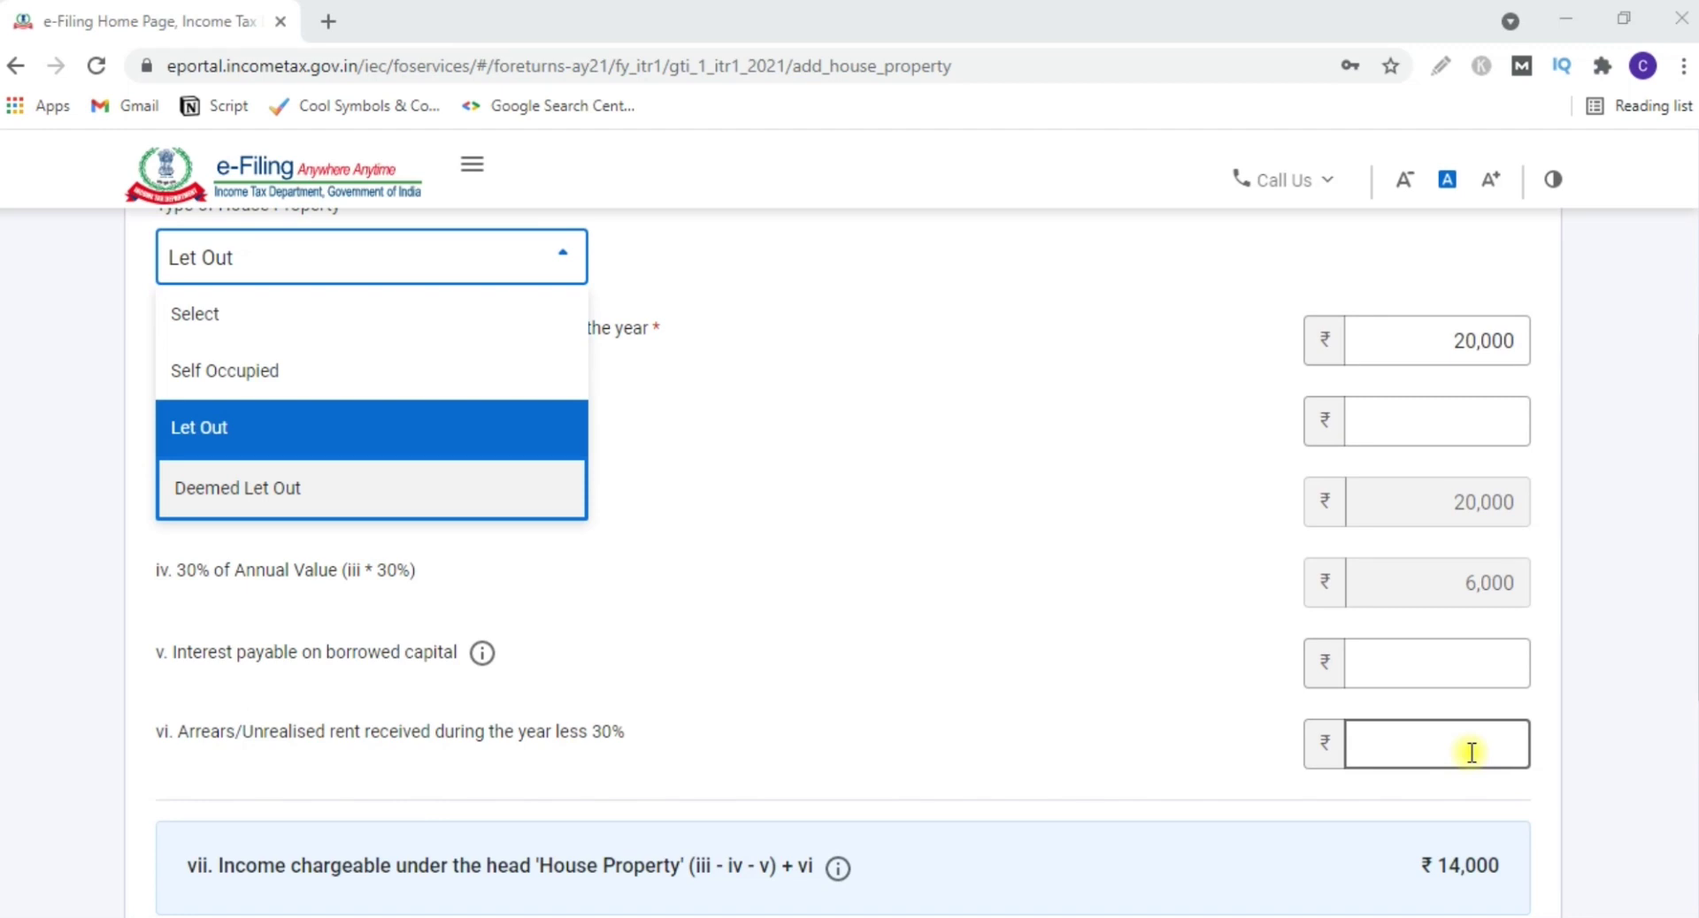
click(183, 528)
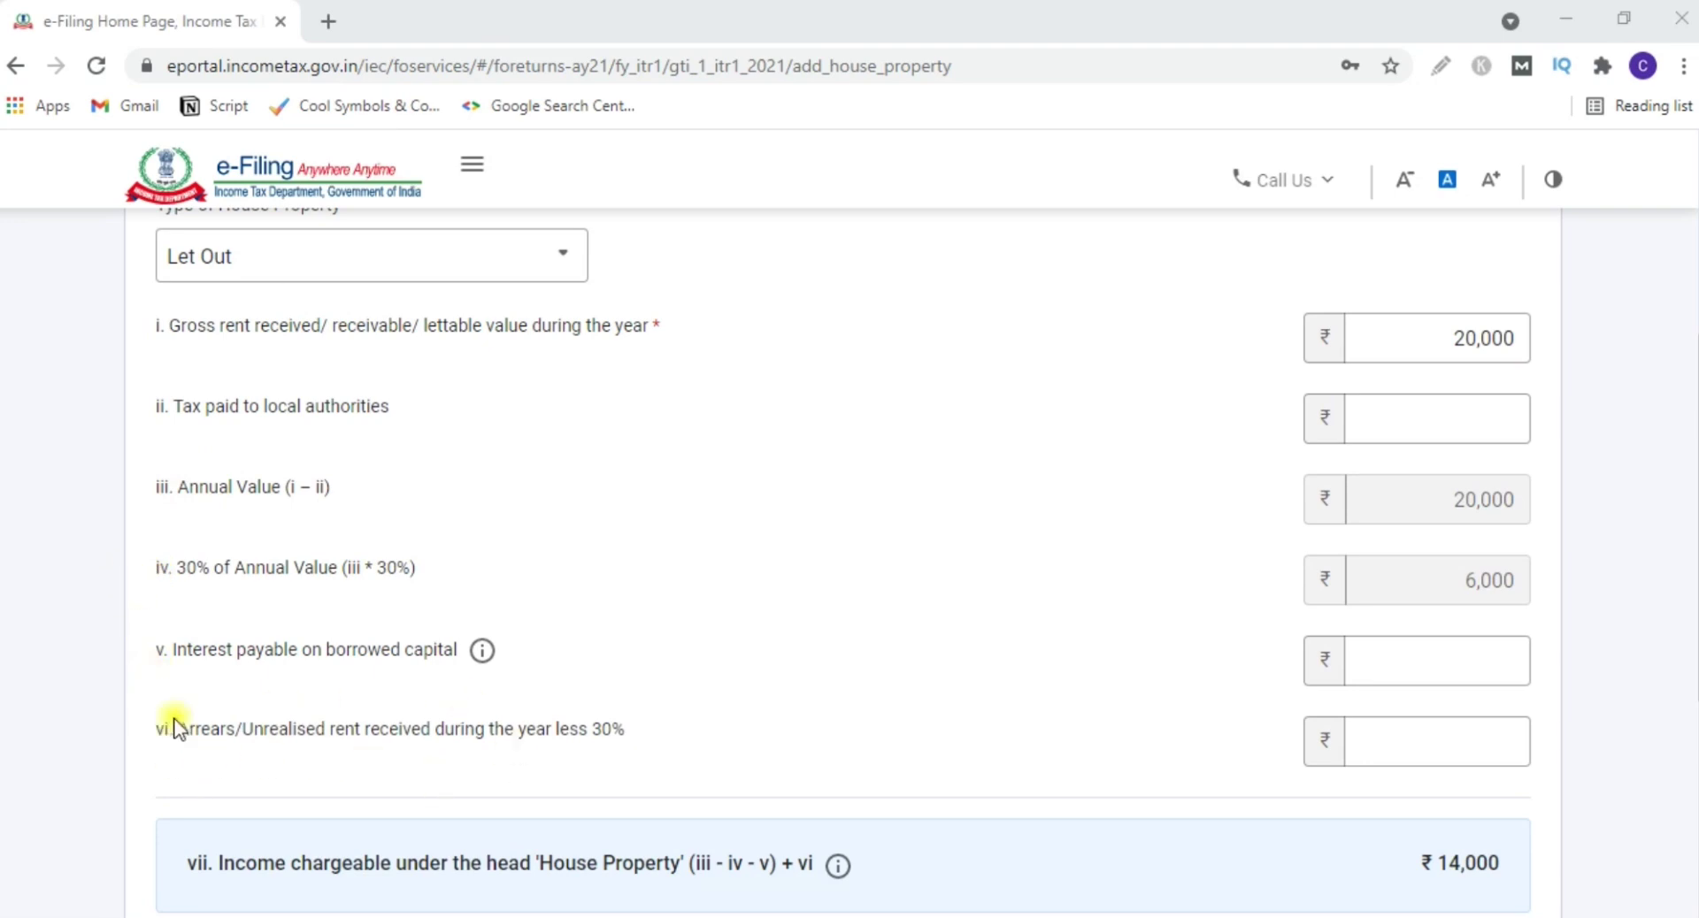
scroll(635, 723, down, 1)
scroll(635, 727, down, 1)
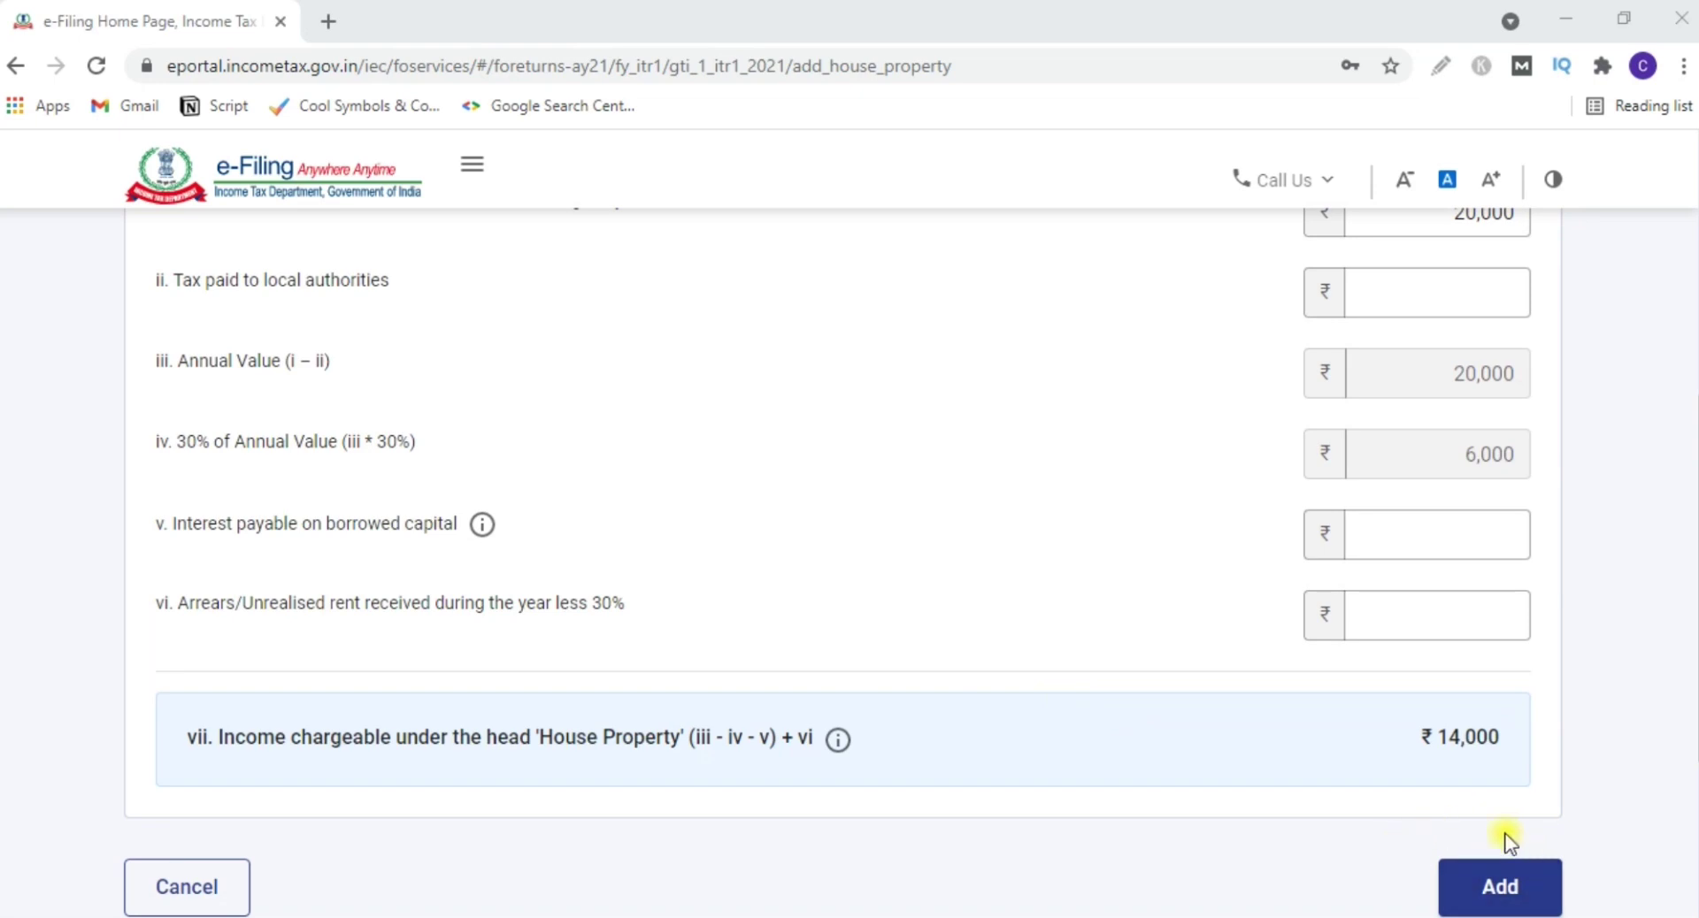
scroll(1498, 390, up, 1)
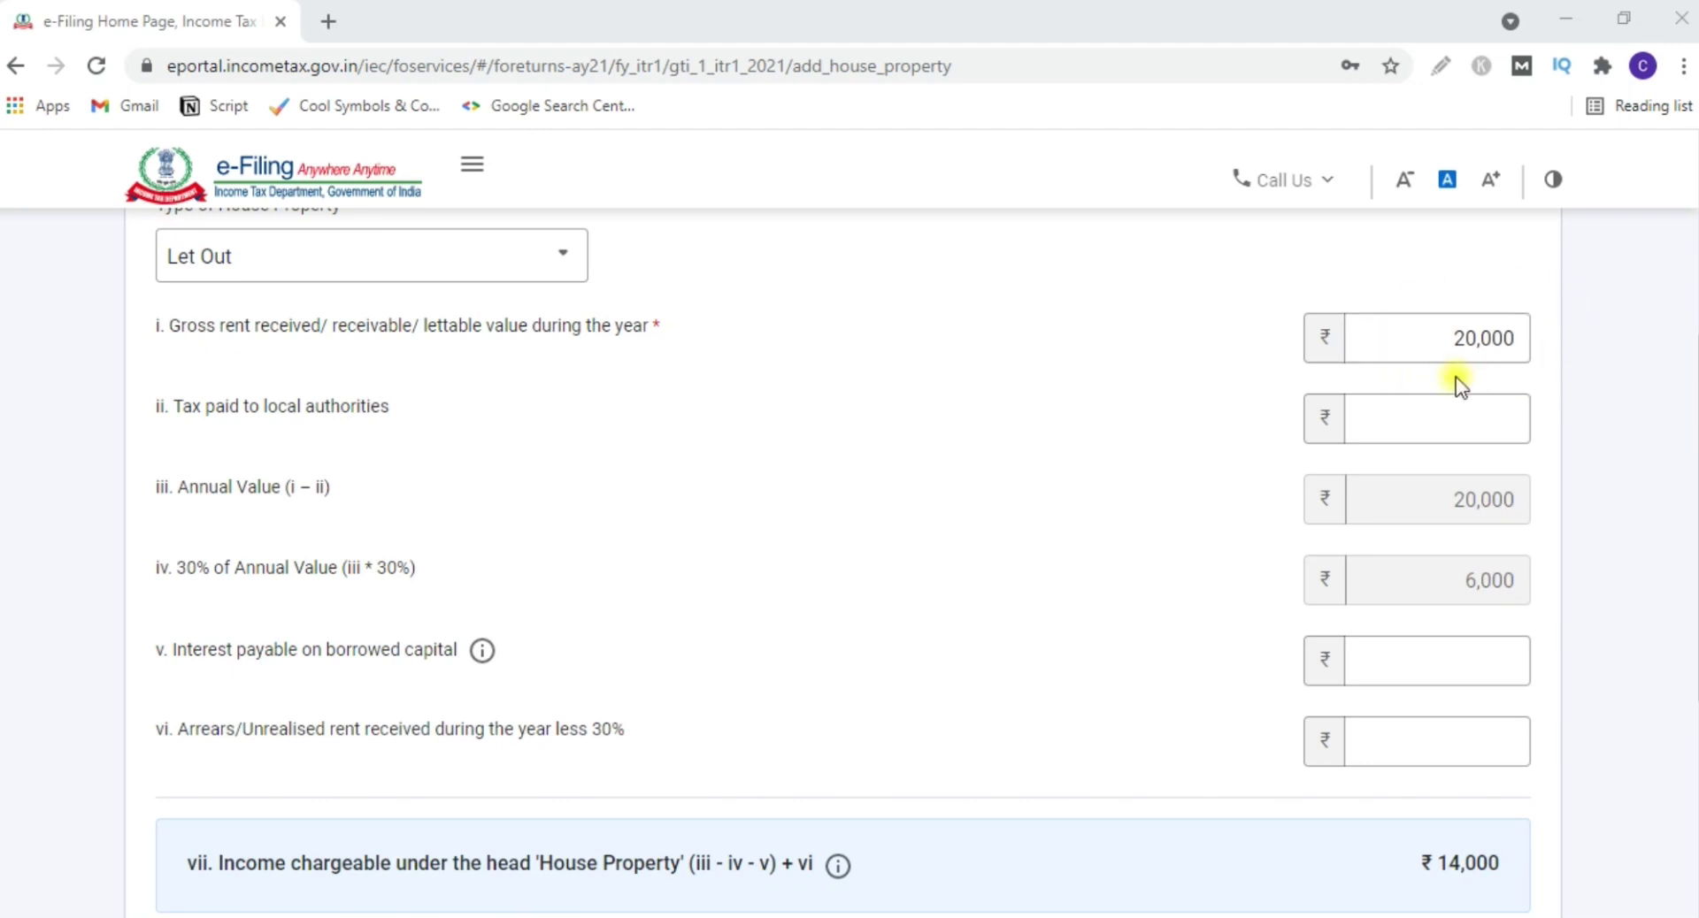
- Reset the type of house property to Select and submit the house property form to return to the income source verification
click(1442, 350)
click(553, 263)
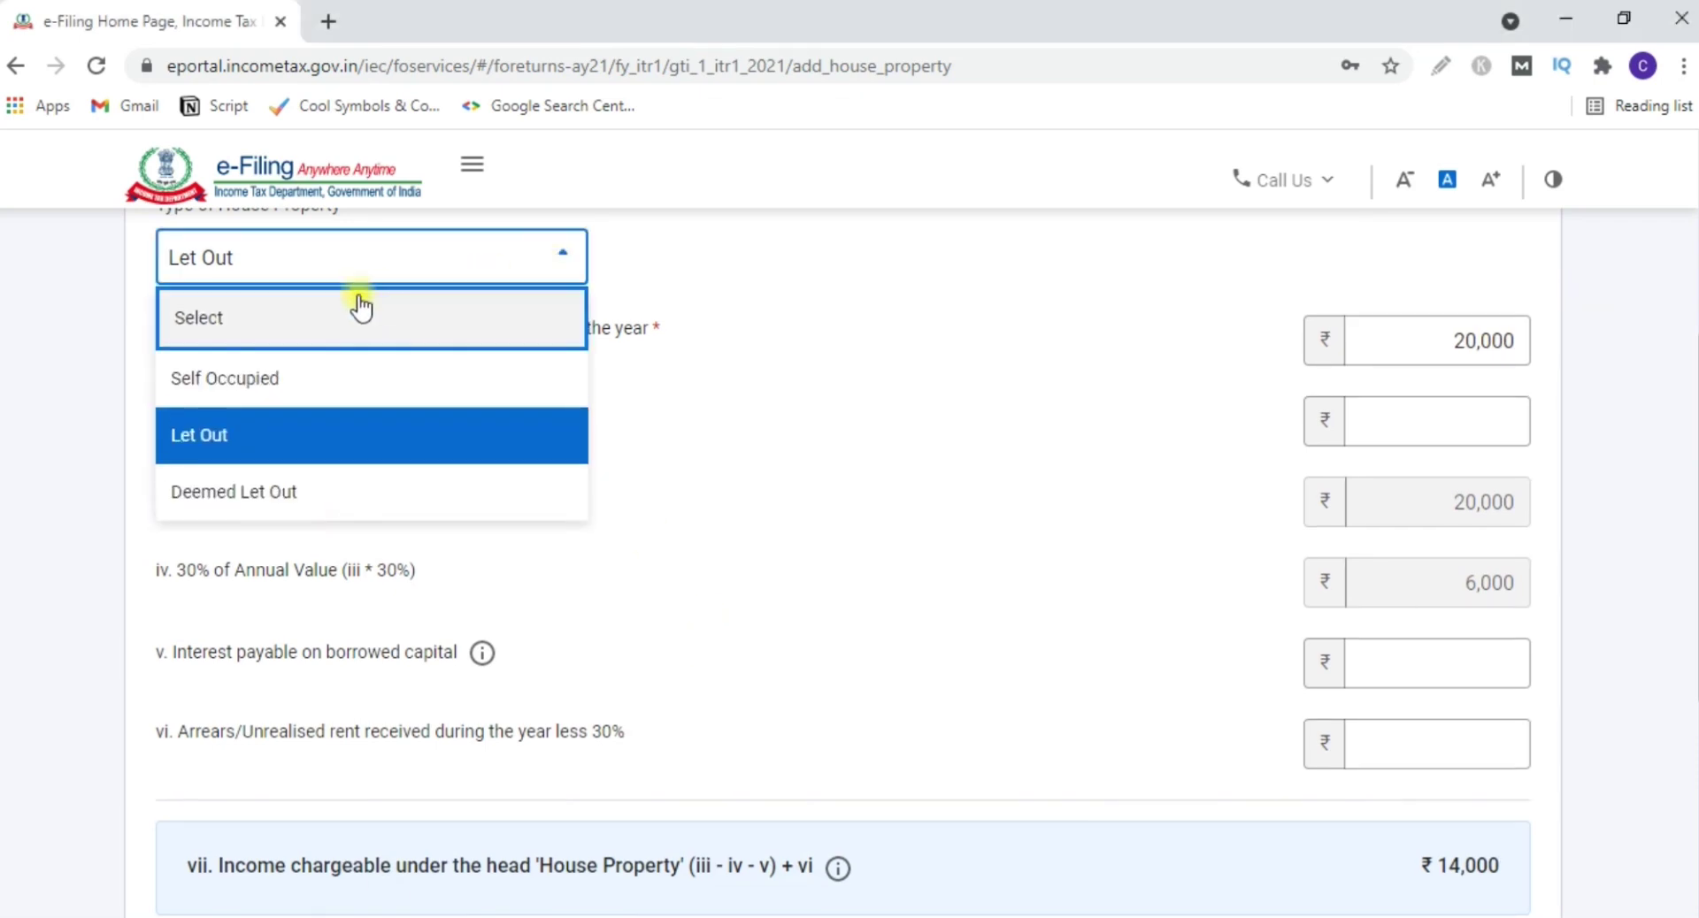
click(262, 315)
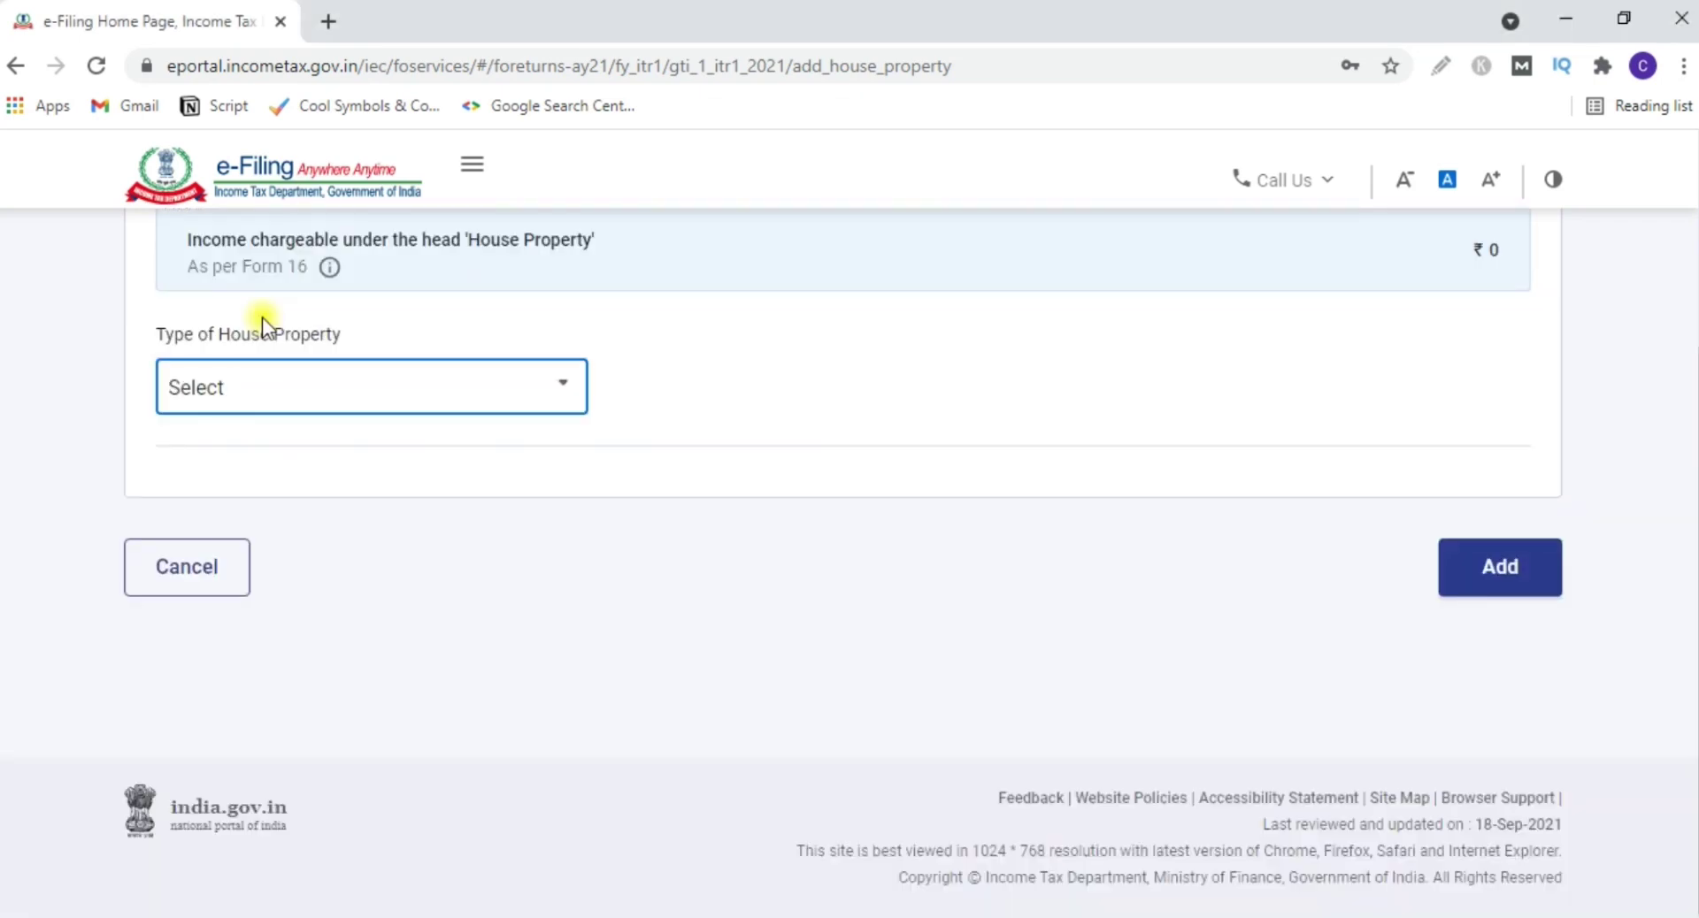
click(1524, 586)
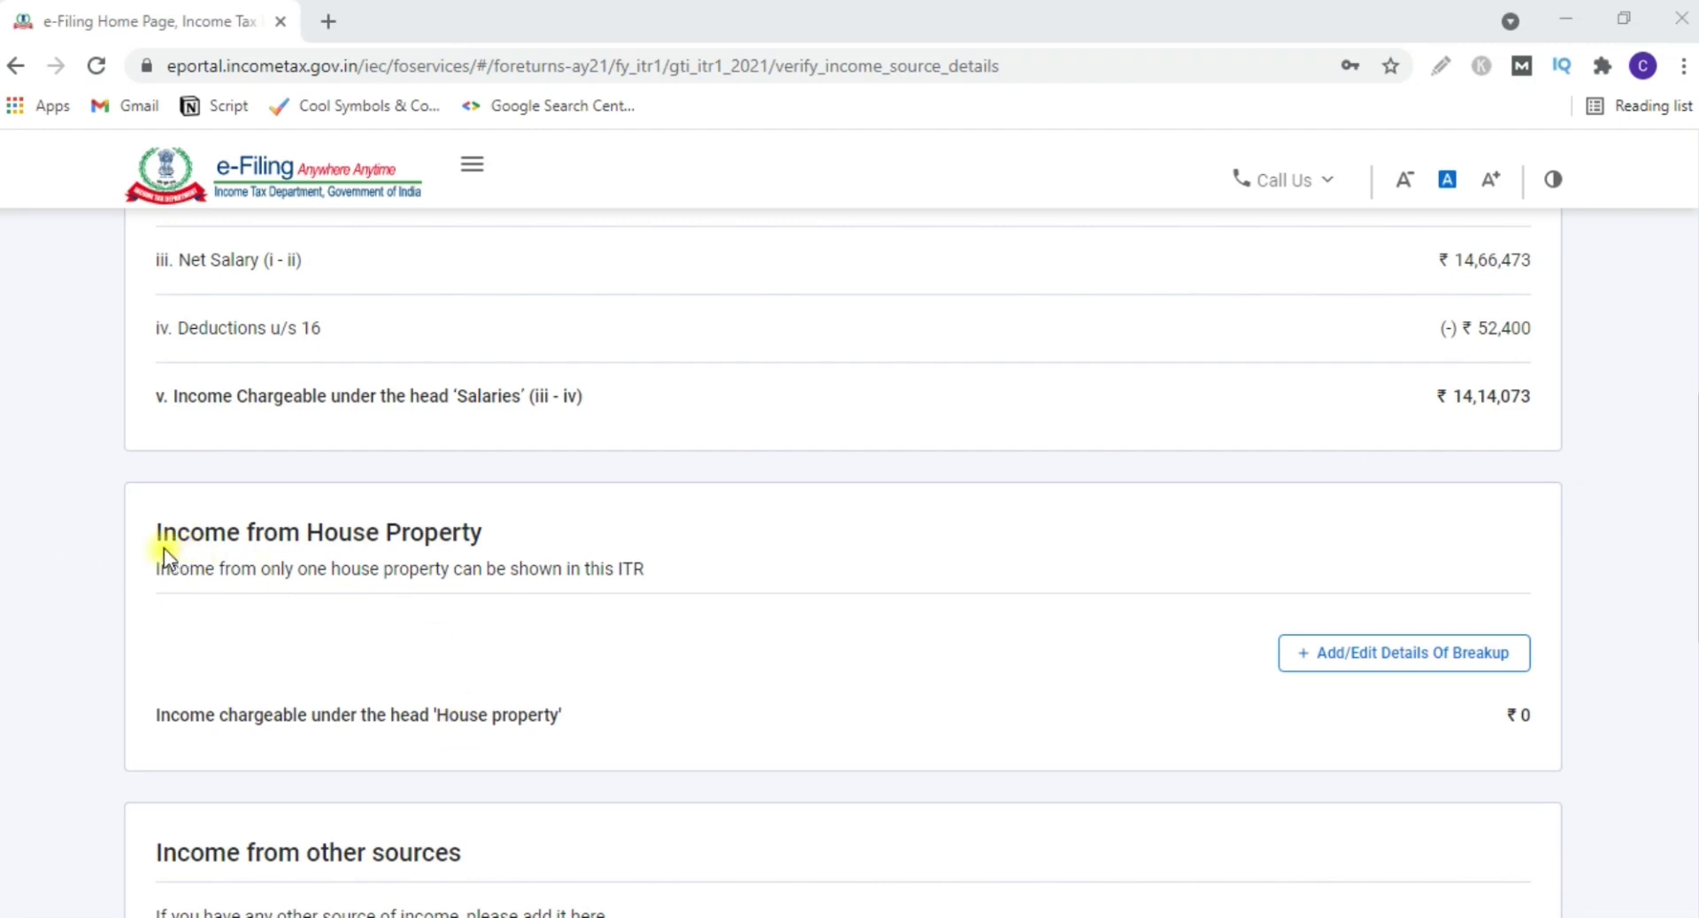
scroll(140, 451, up, 4)
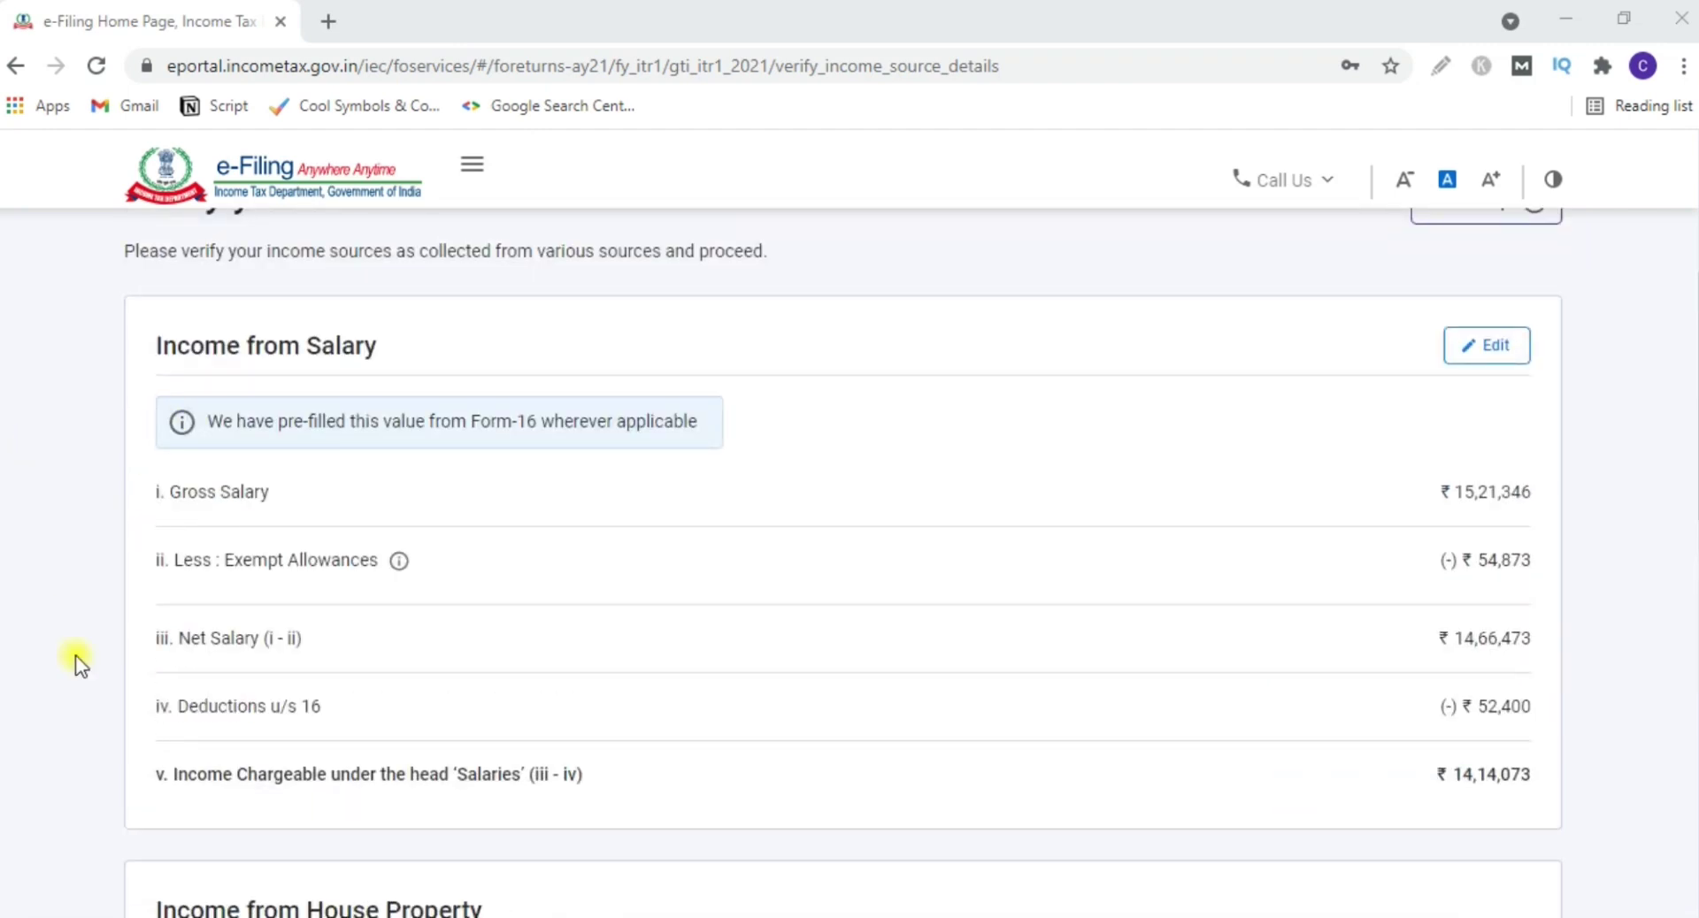
- Check the salary and house property summaries and open the form for adding income from other sources
scroll(230, 755, down, 5)
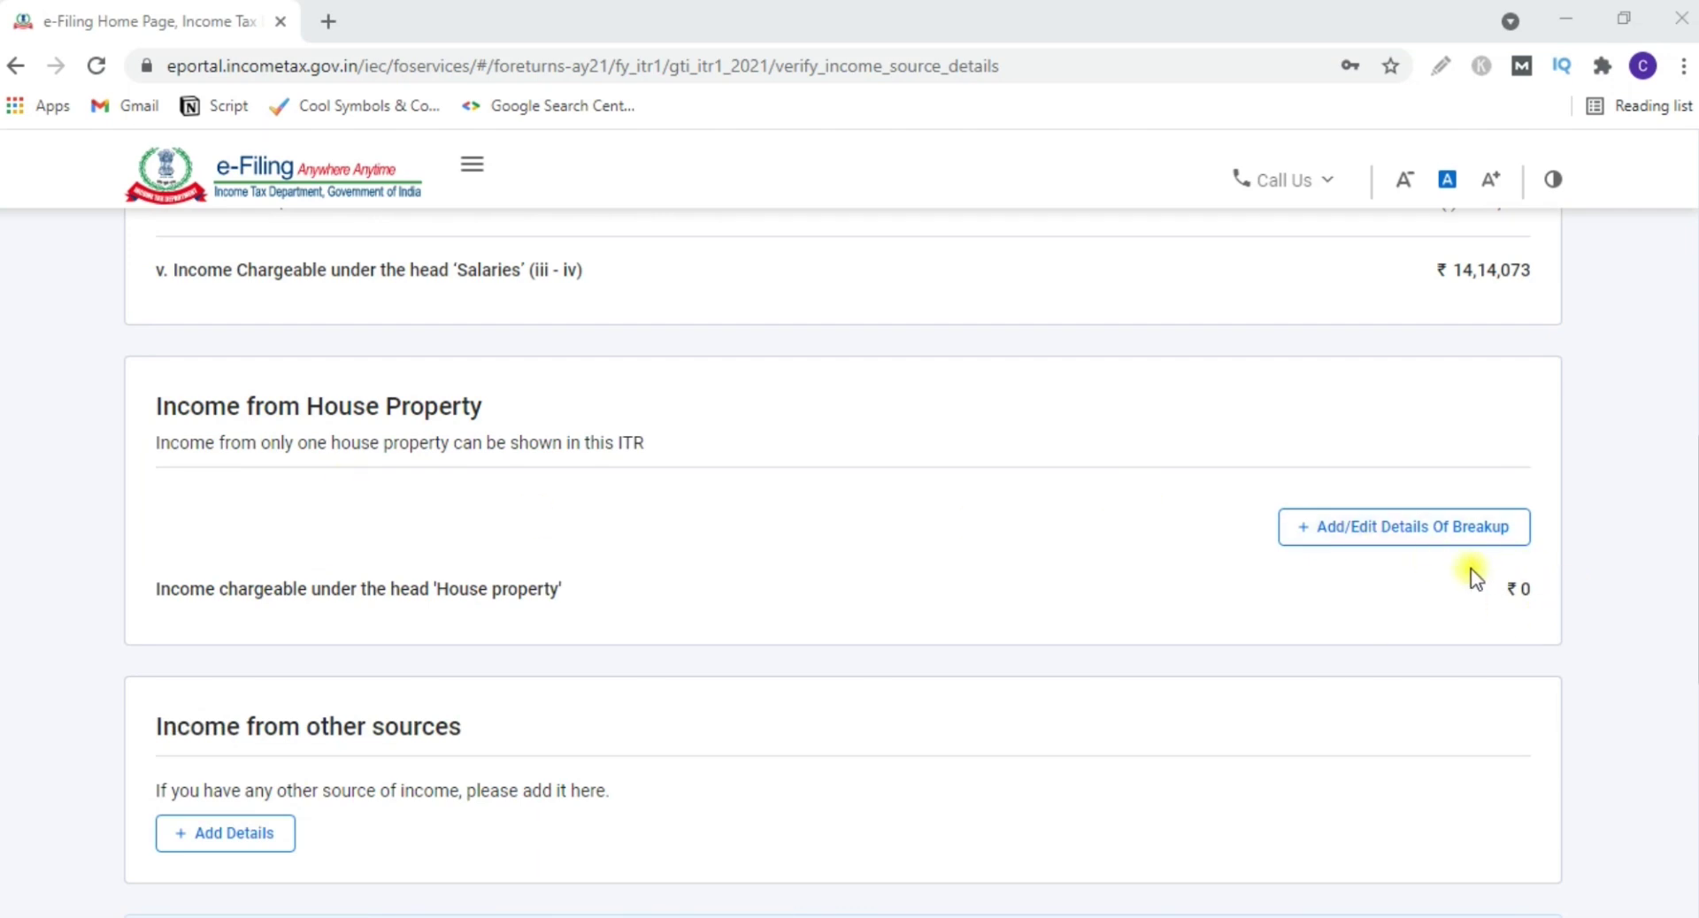
scroll(102, 522, up, 5)
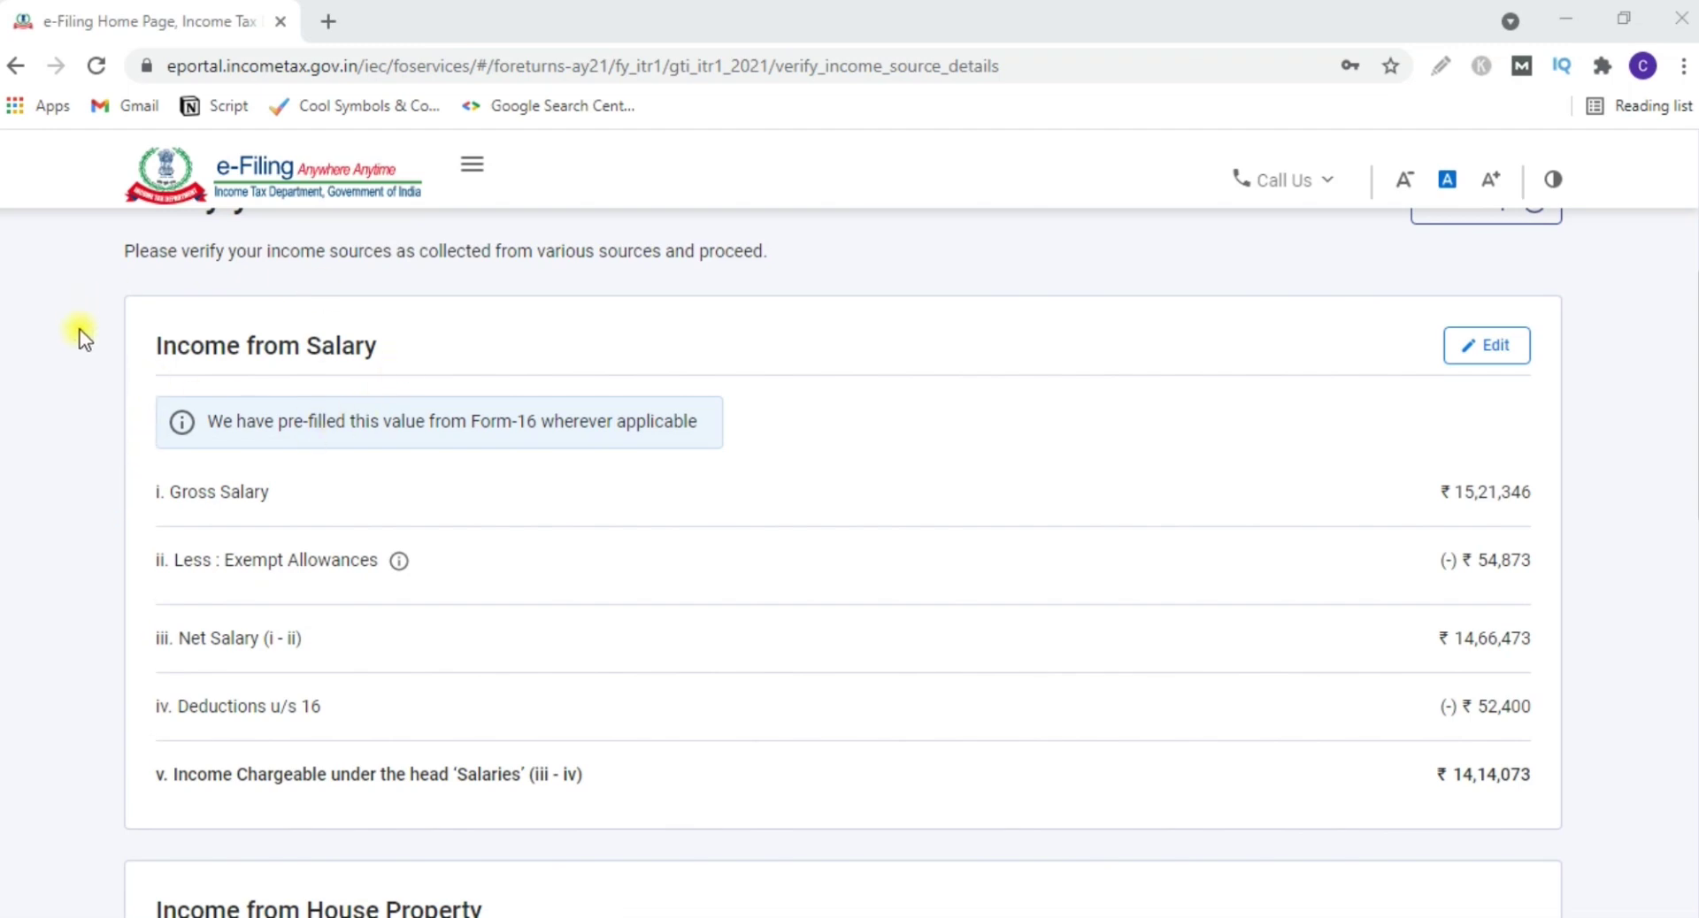
scroll(101, 434, down, 4)
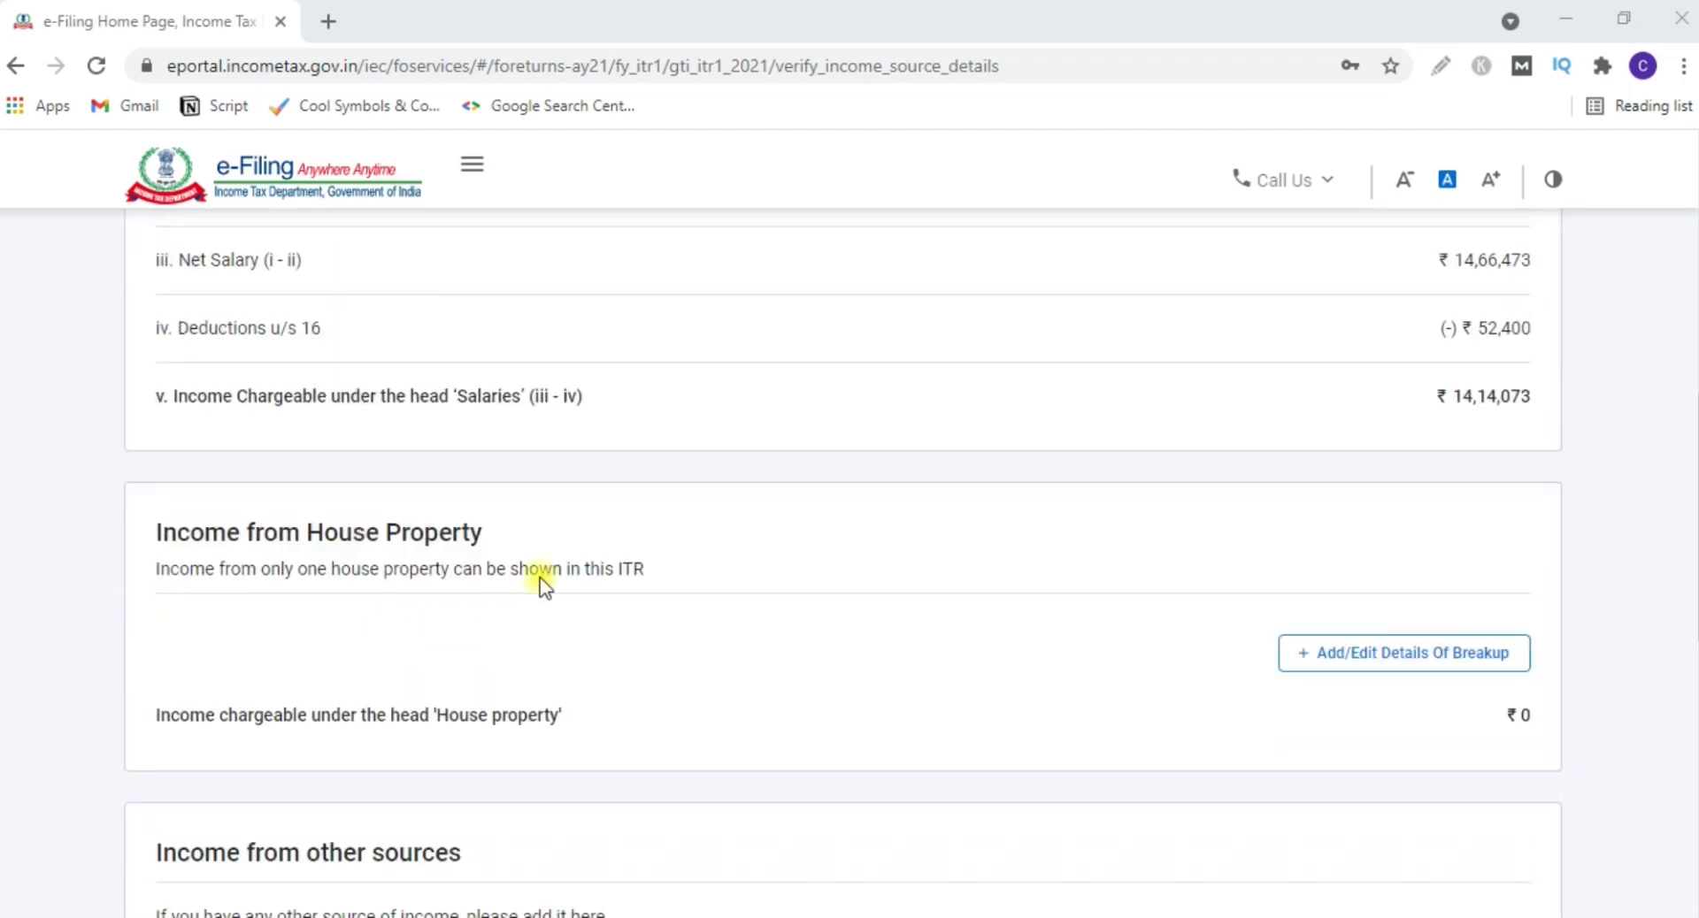
scroll(37, 497, down, 4)
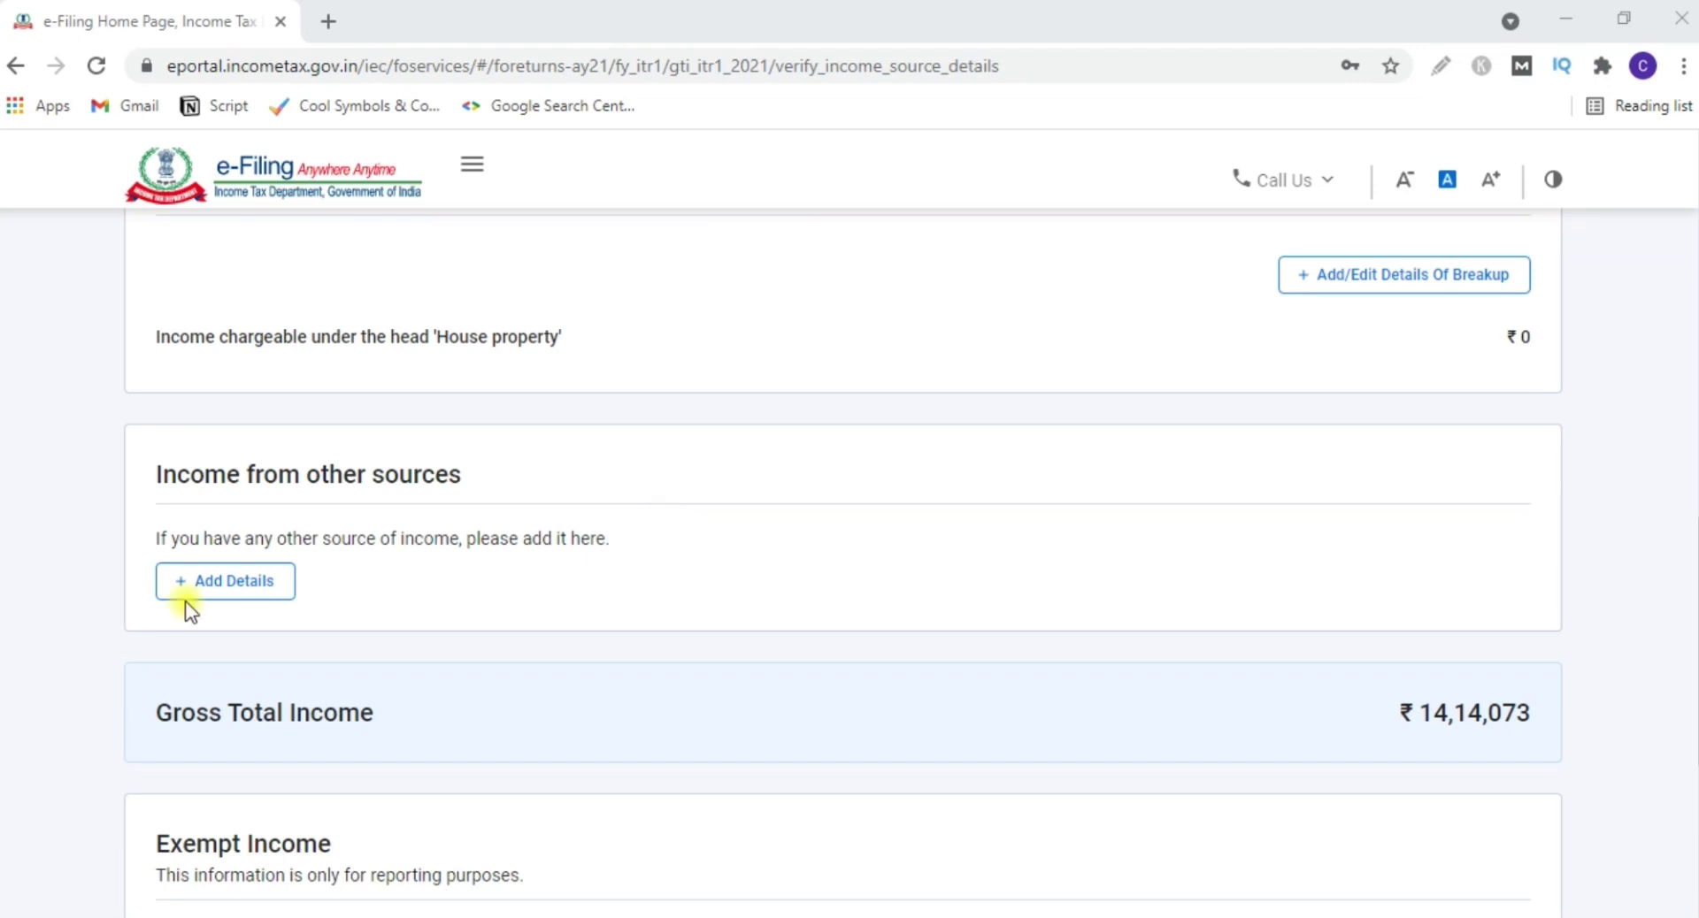
click(229, 584)
- Look through the Income from Other Sources questions on savings interest, deposit interest, family pension, tax refund interest and any other income
scroll(345, 531, down, 5)
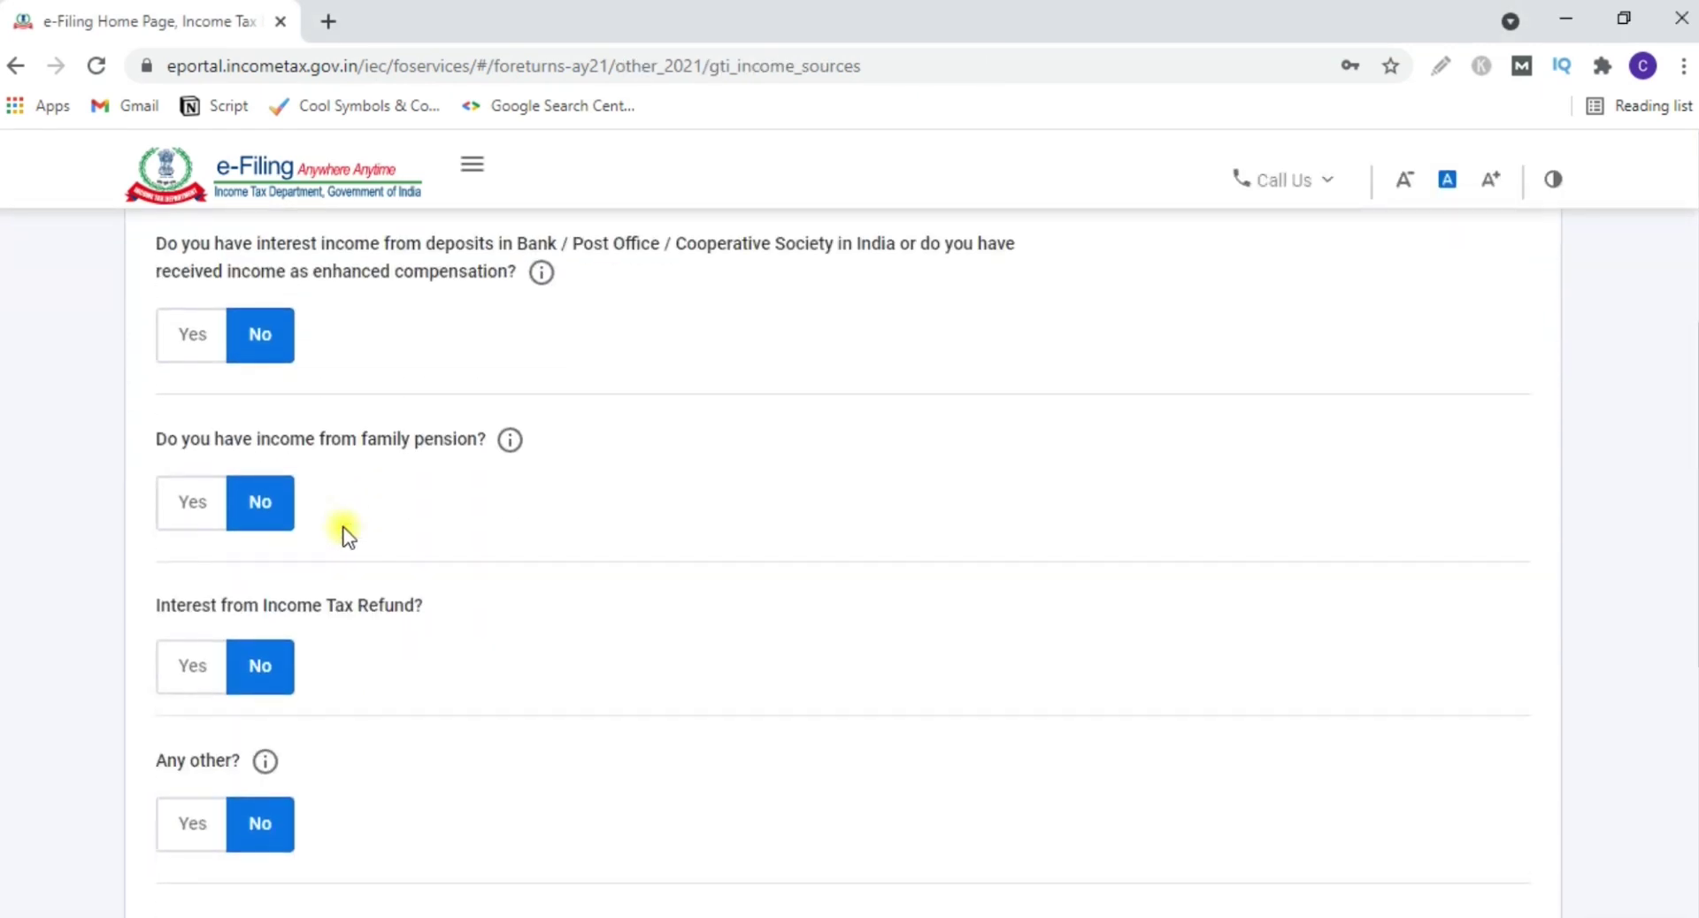
scroll(345, 531, down, 3)
scroll(345, 531, up, 6)
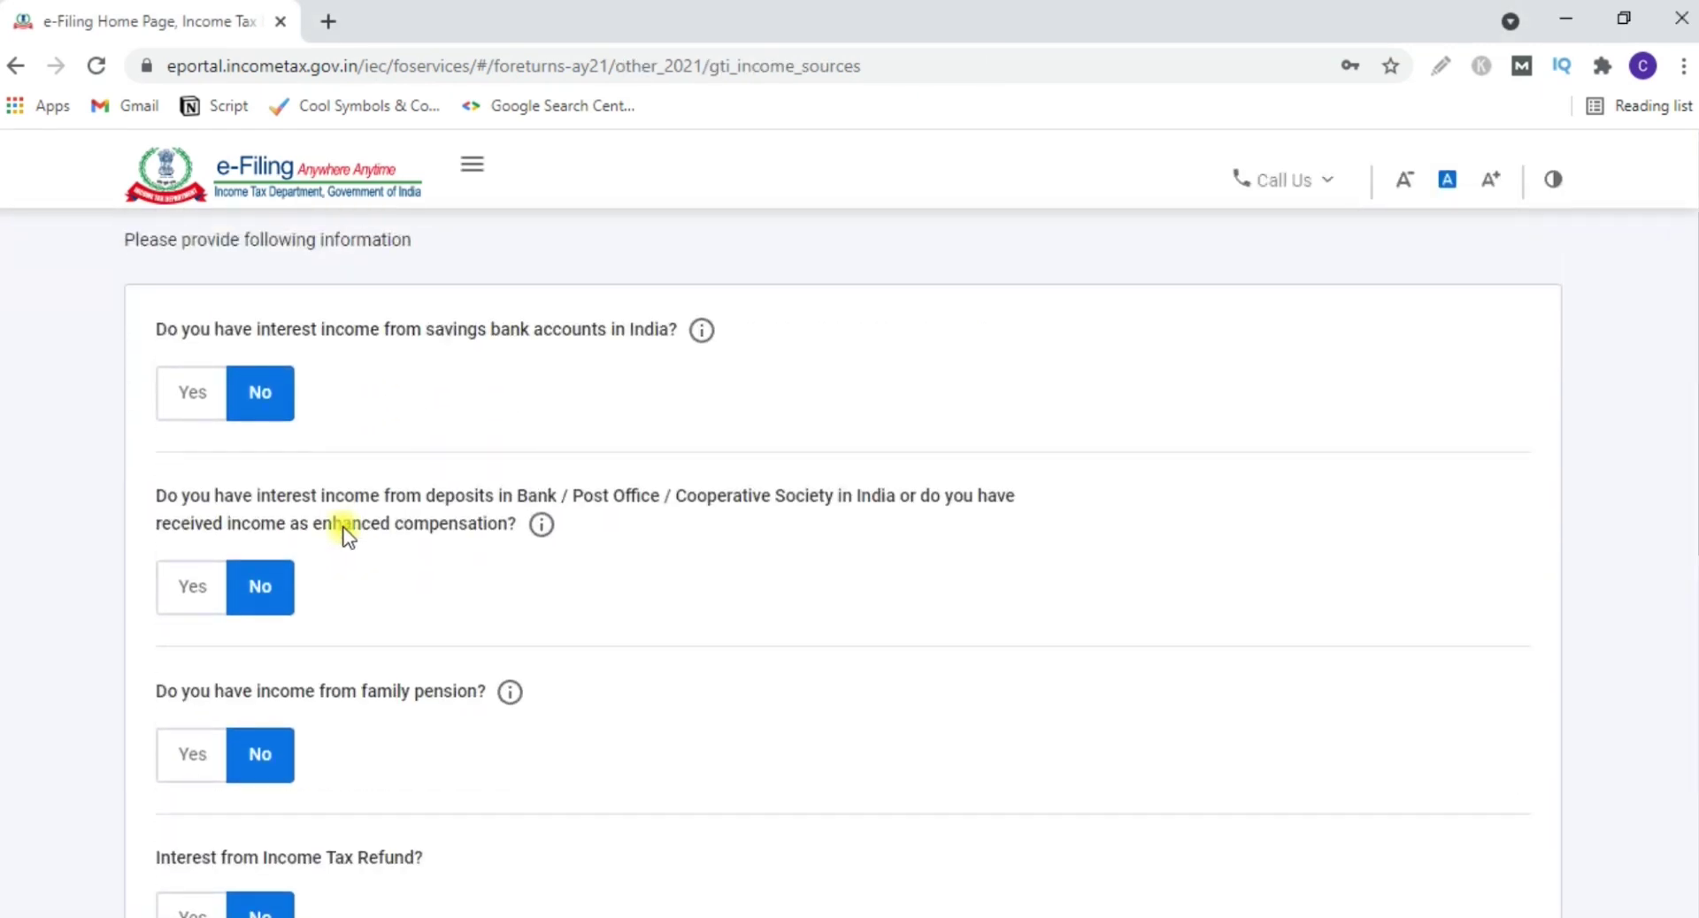
scroll(345, 531, up, 3)
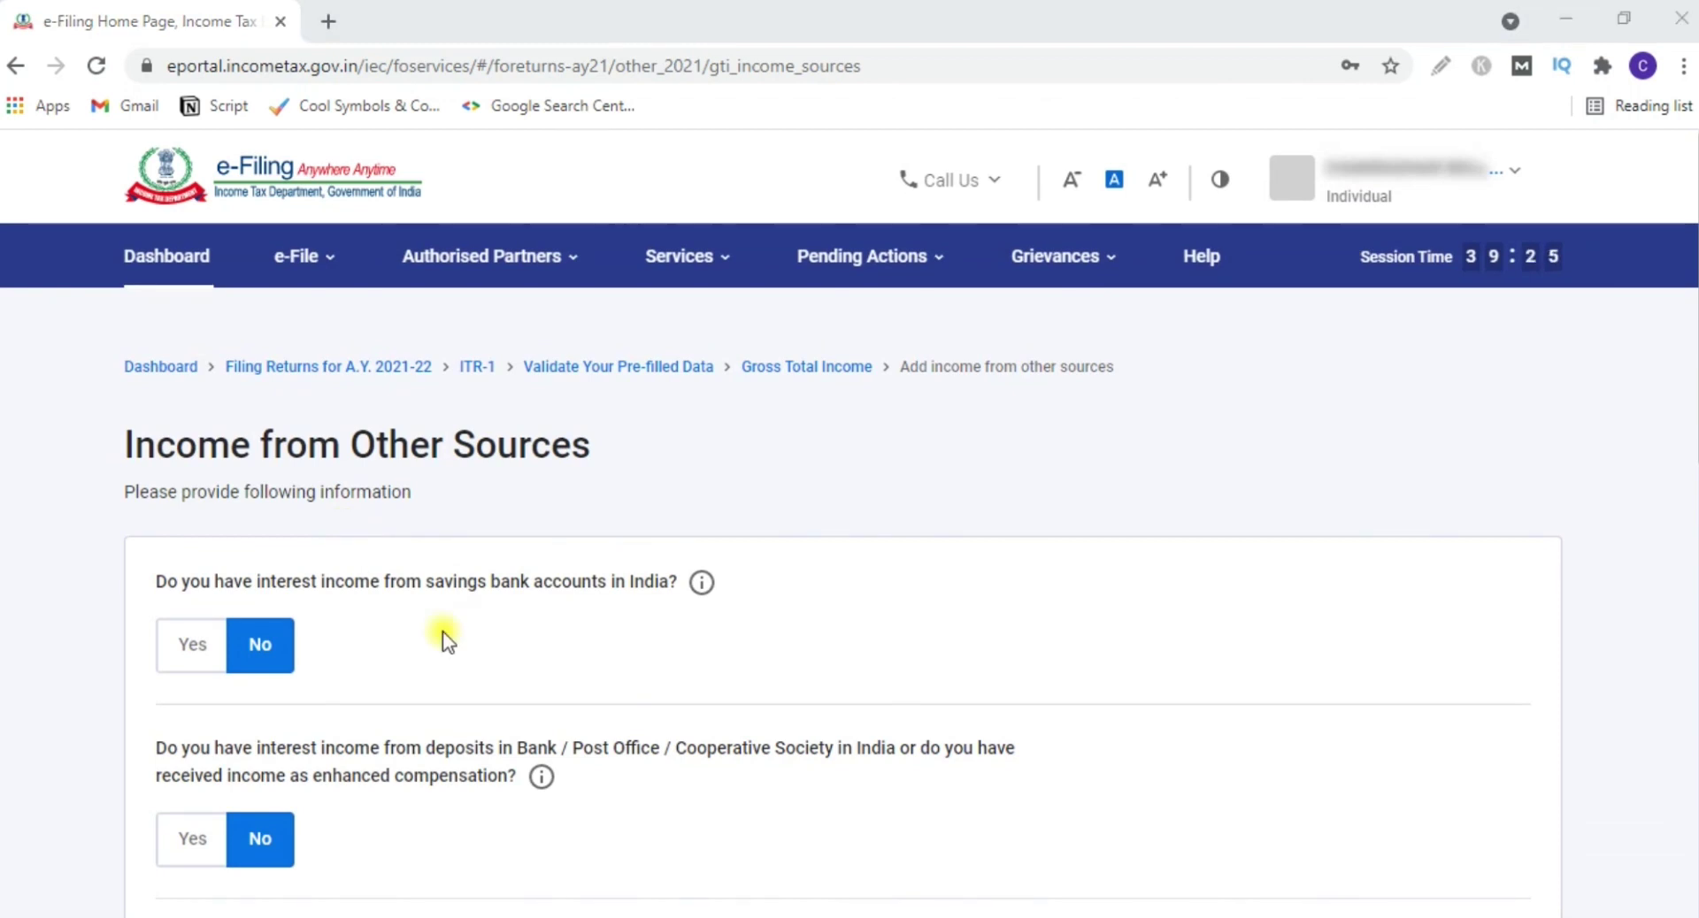
scroll(442, 630, down, 1)
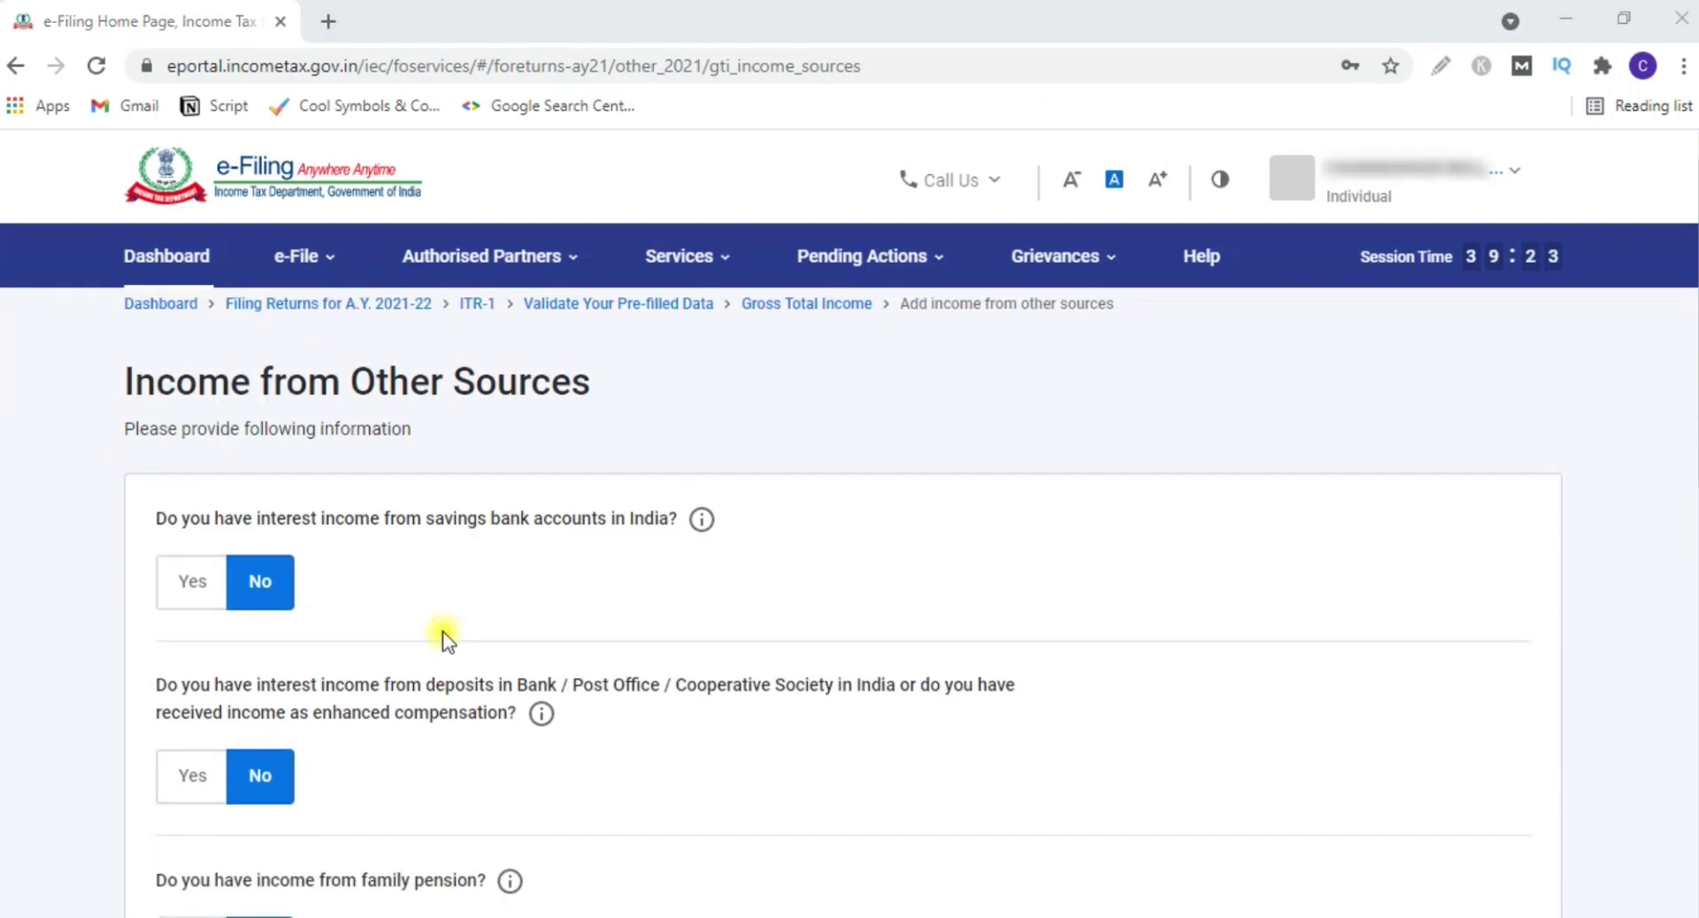
scroll(332, 648, down, 4)
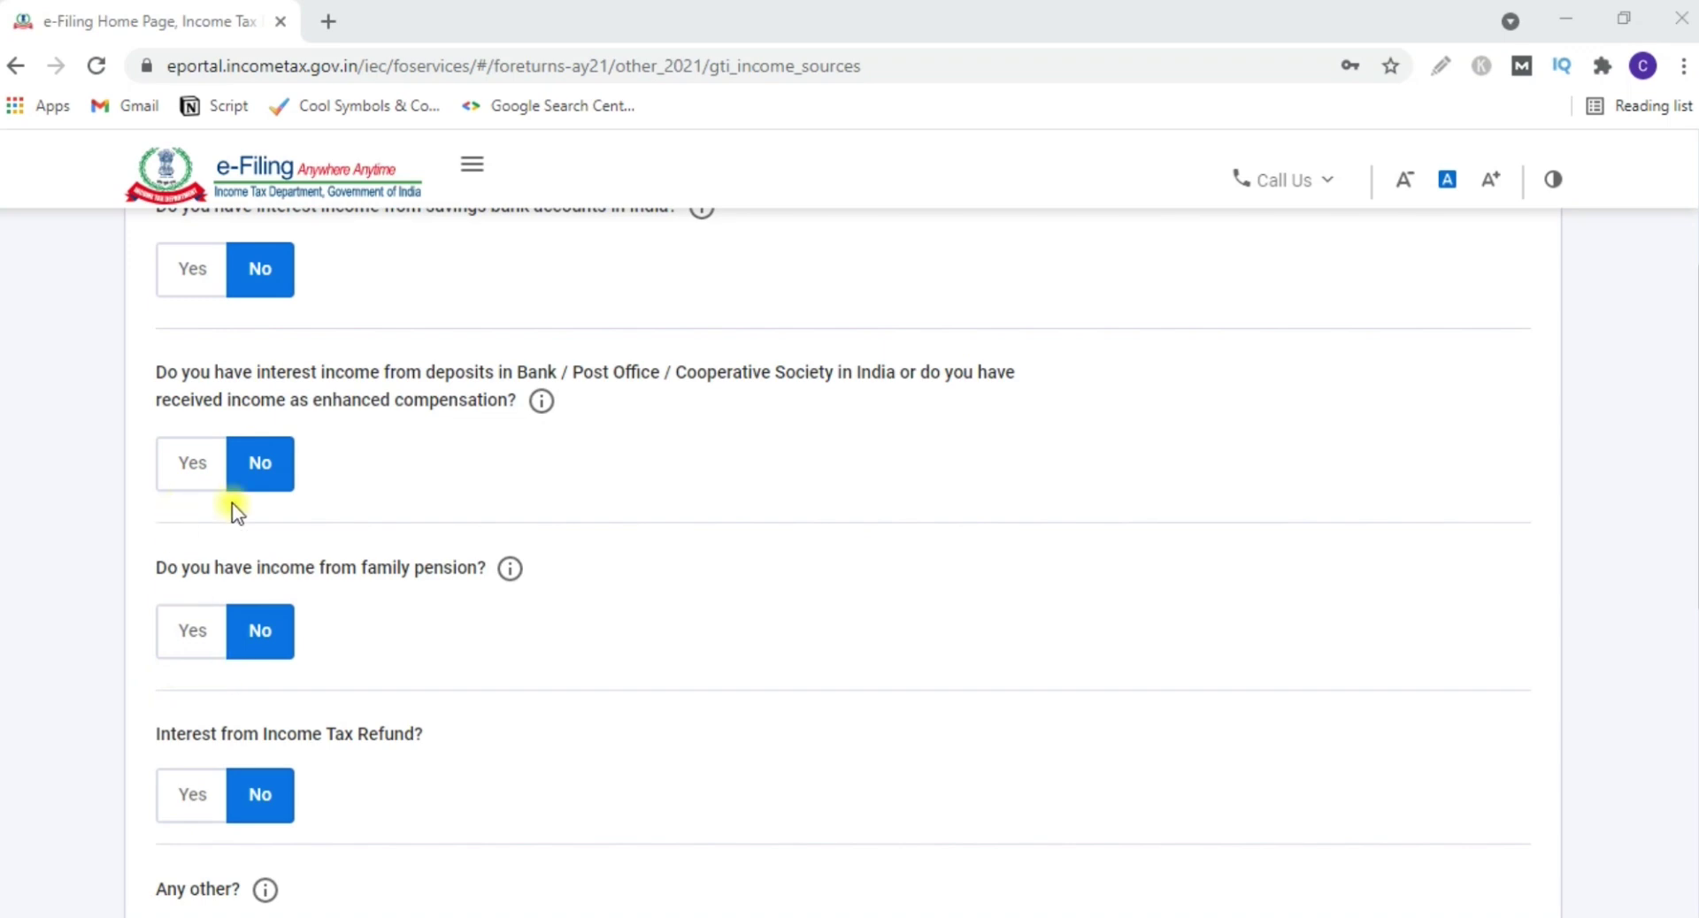
scroll(232, 505, up, 5)
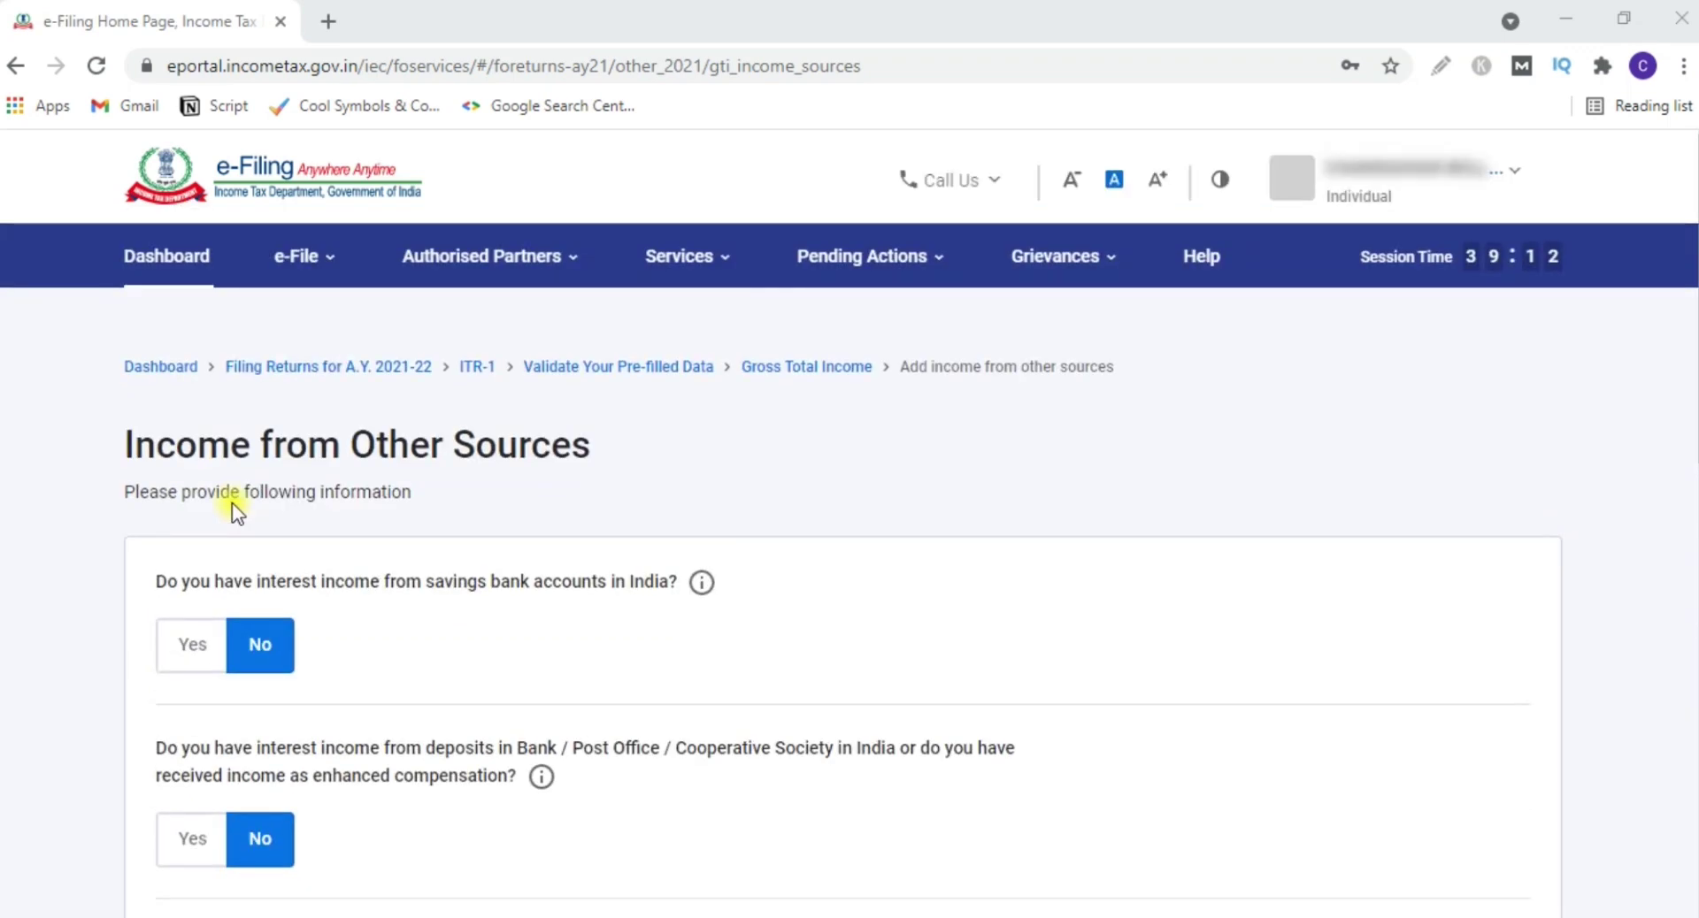
scroll(231, 503, down, 4)
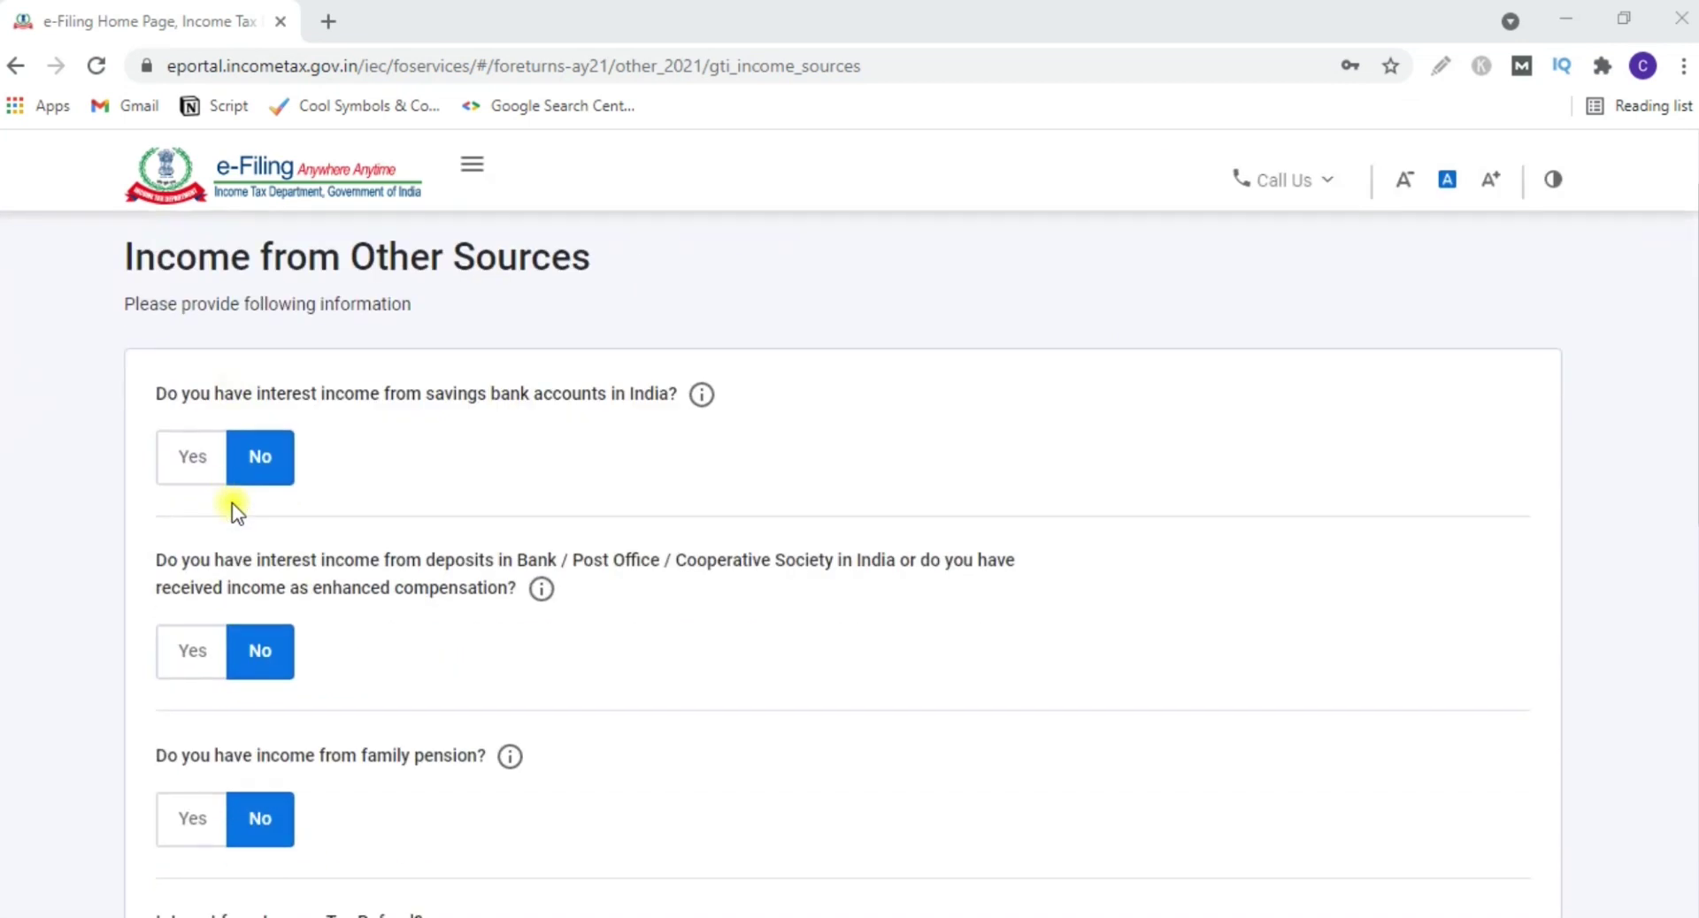
scroll(381, 500, up, 4)
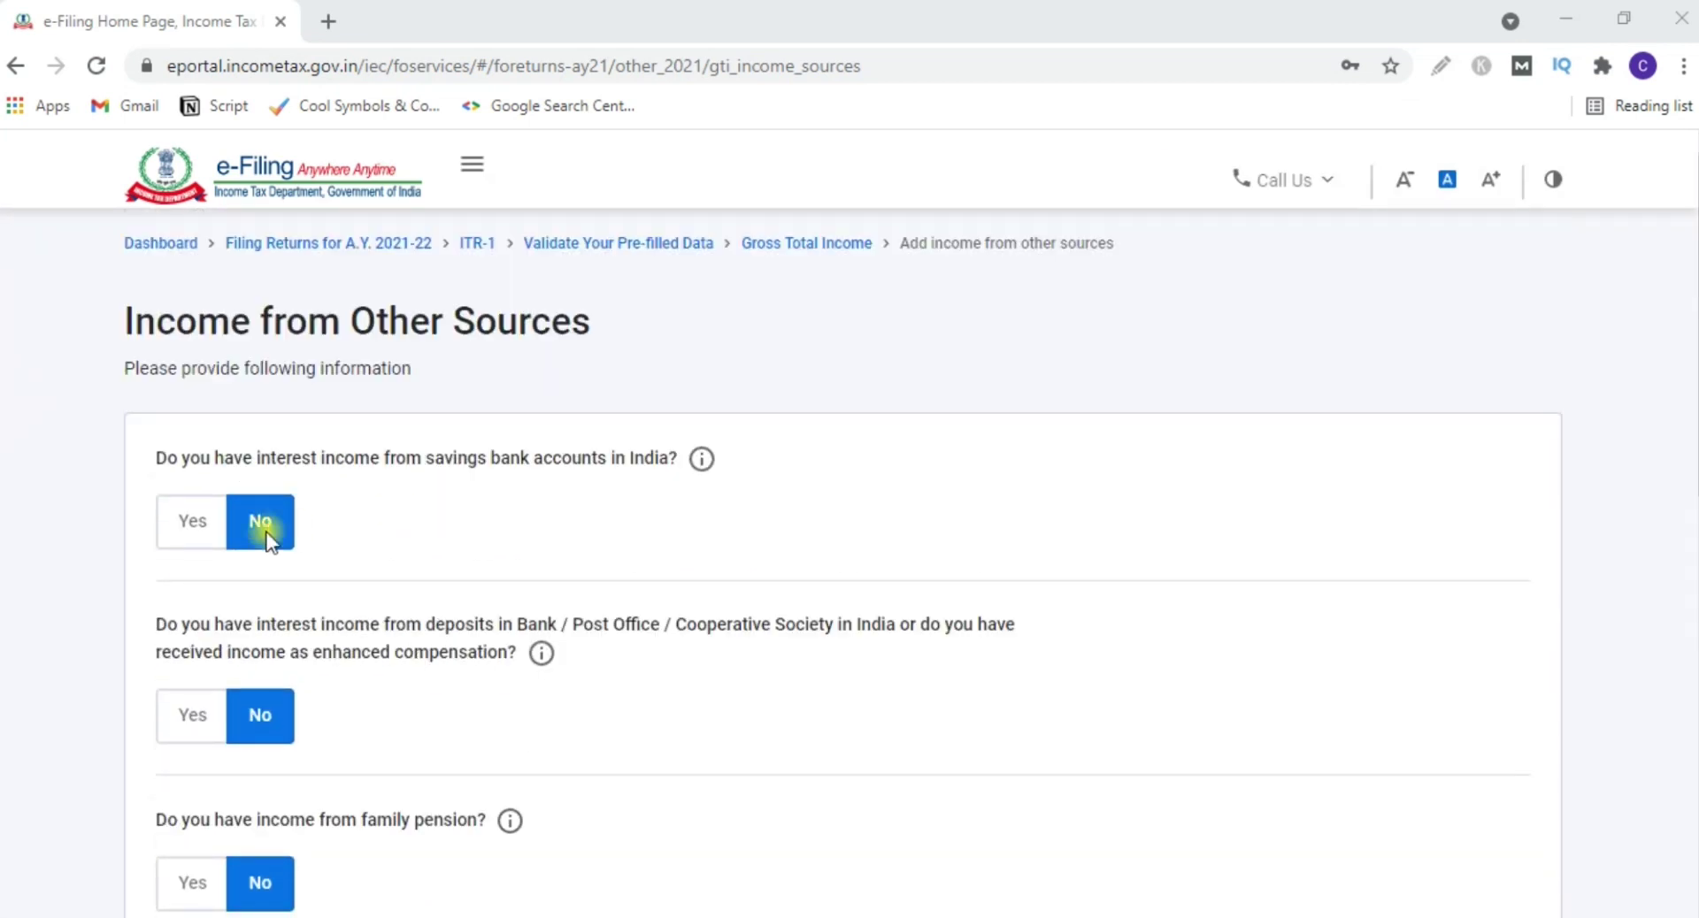
- Declare interest income from savings bank accounts as Yes with an amount of 4,125
click(189, 524)
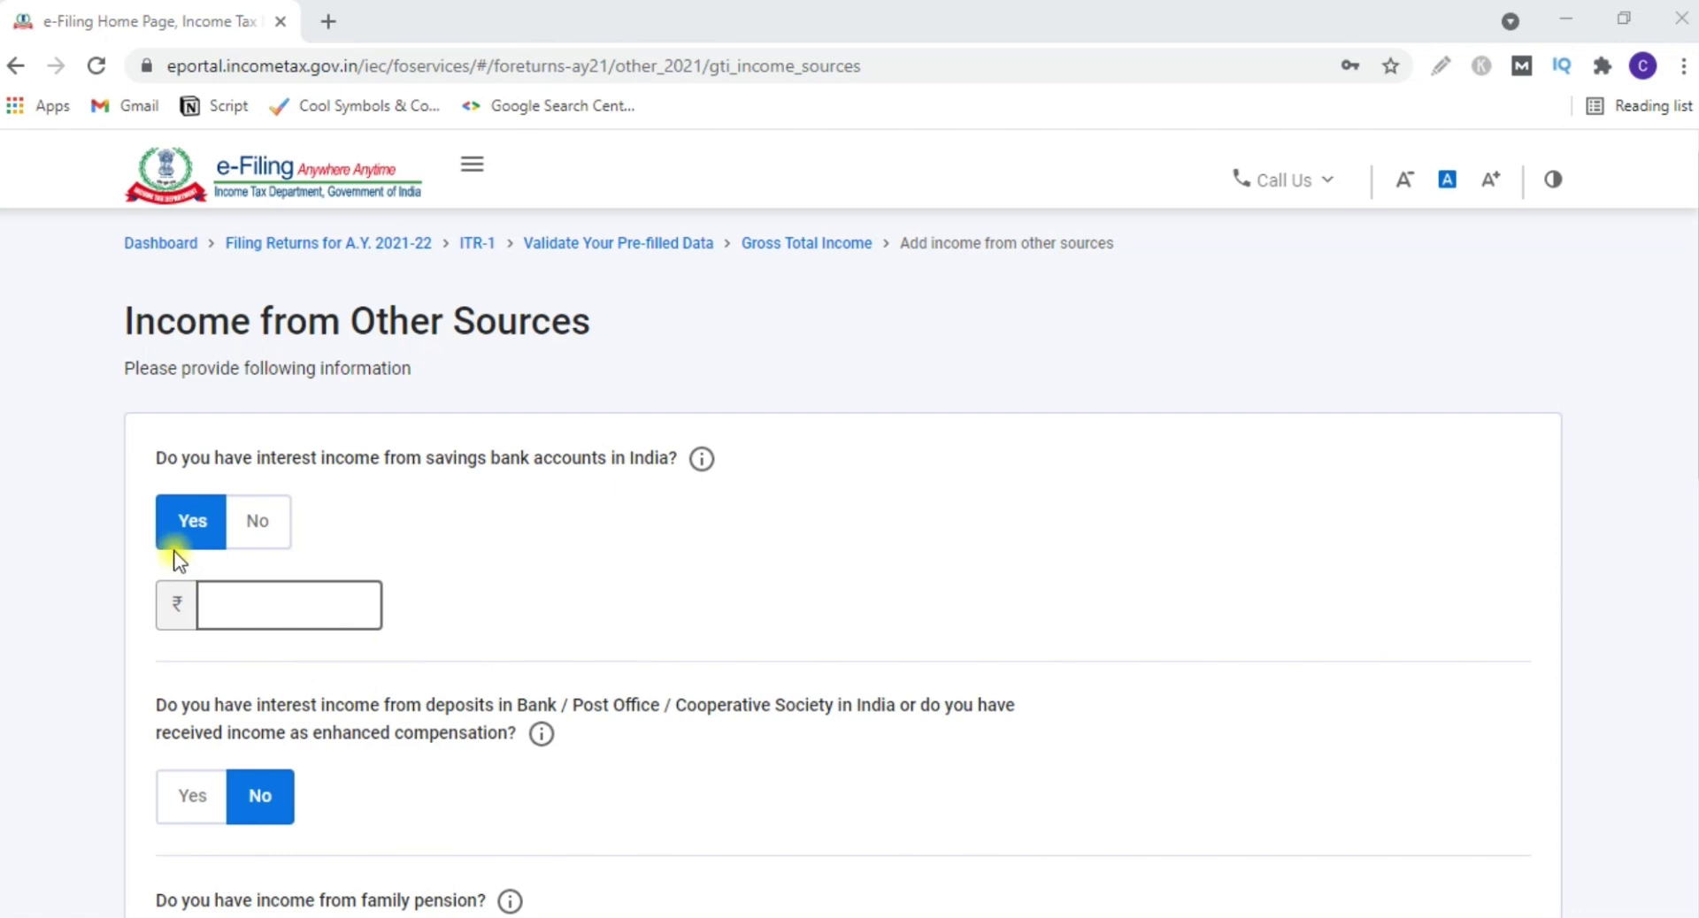
click(290, 617)
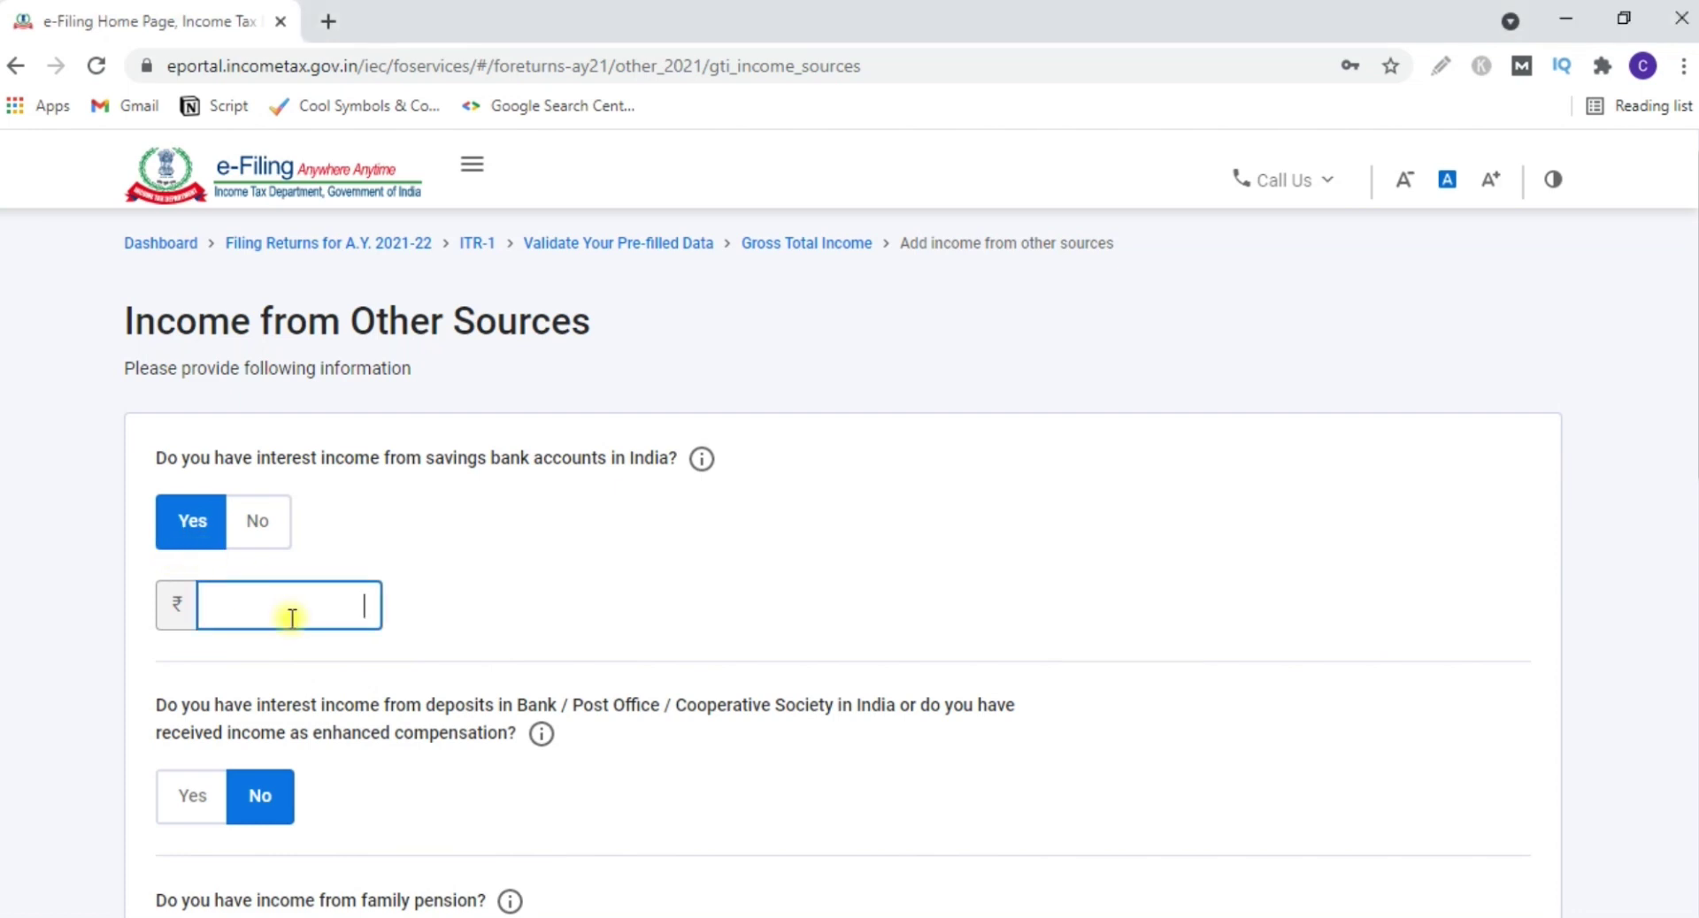
text(4125)
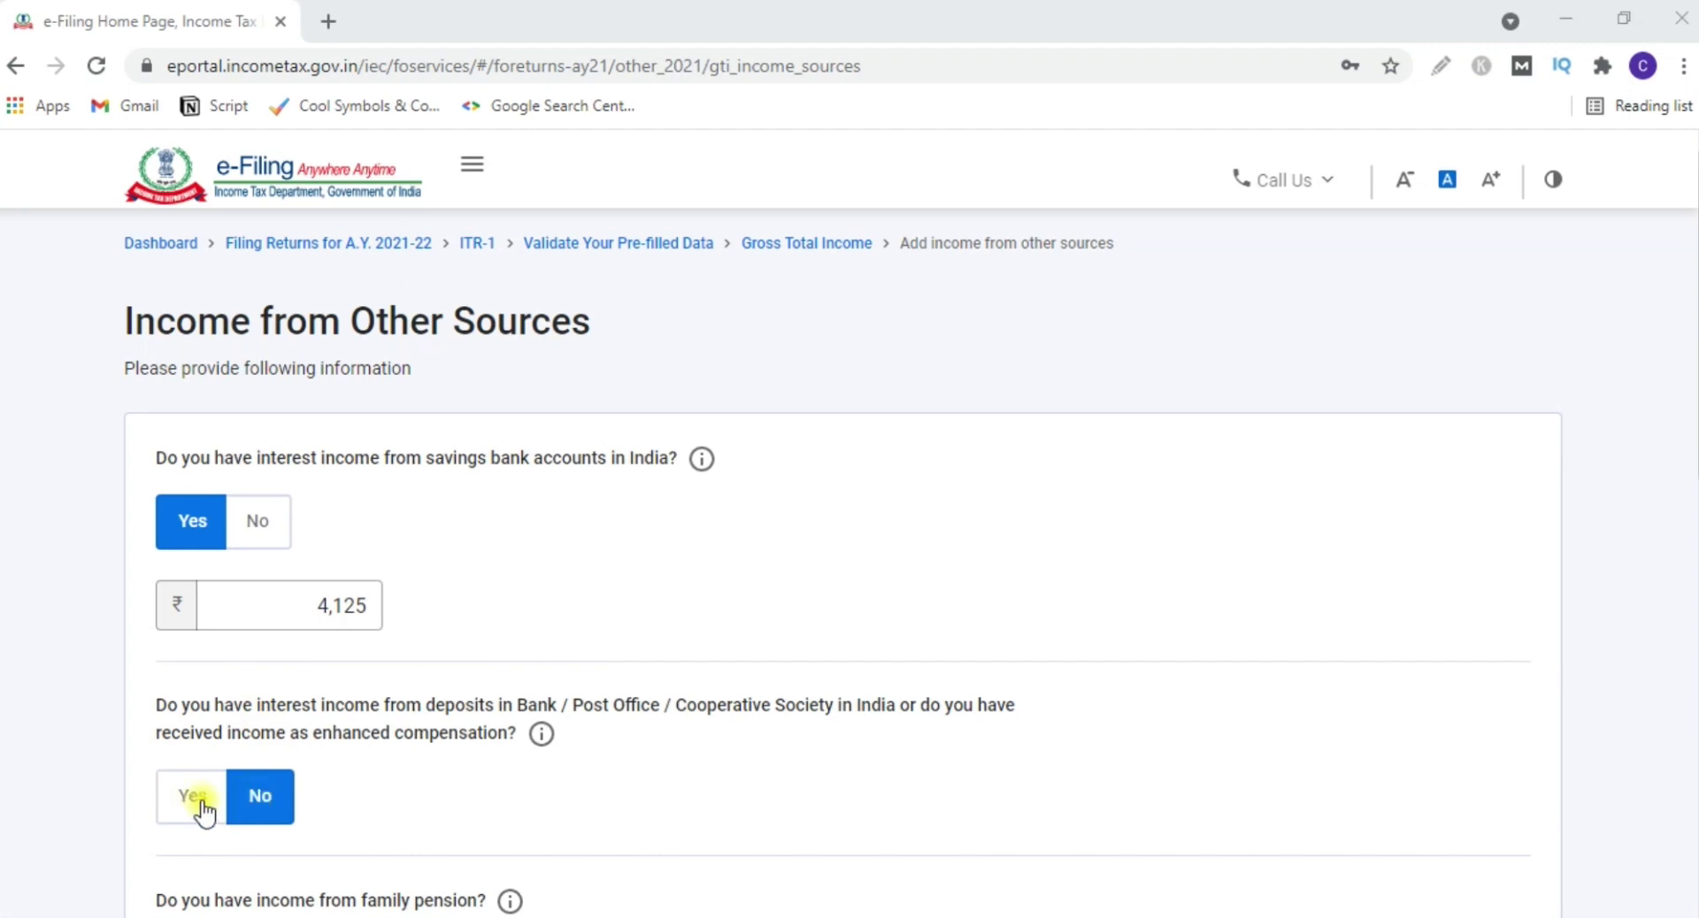
click(305, 622)
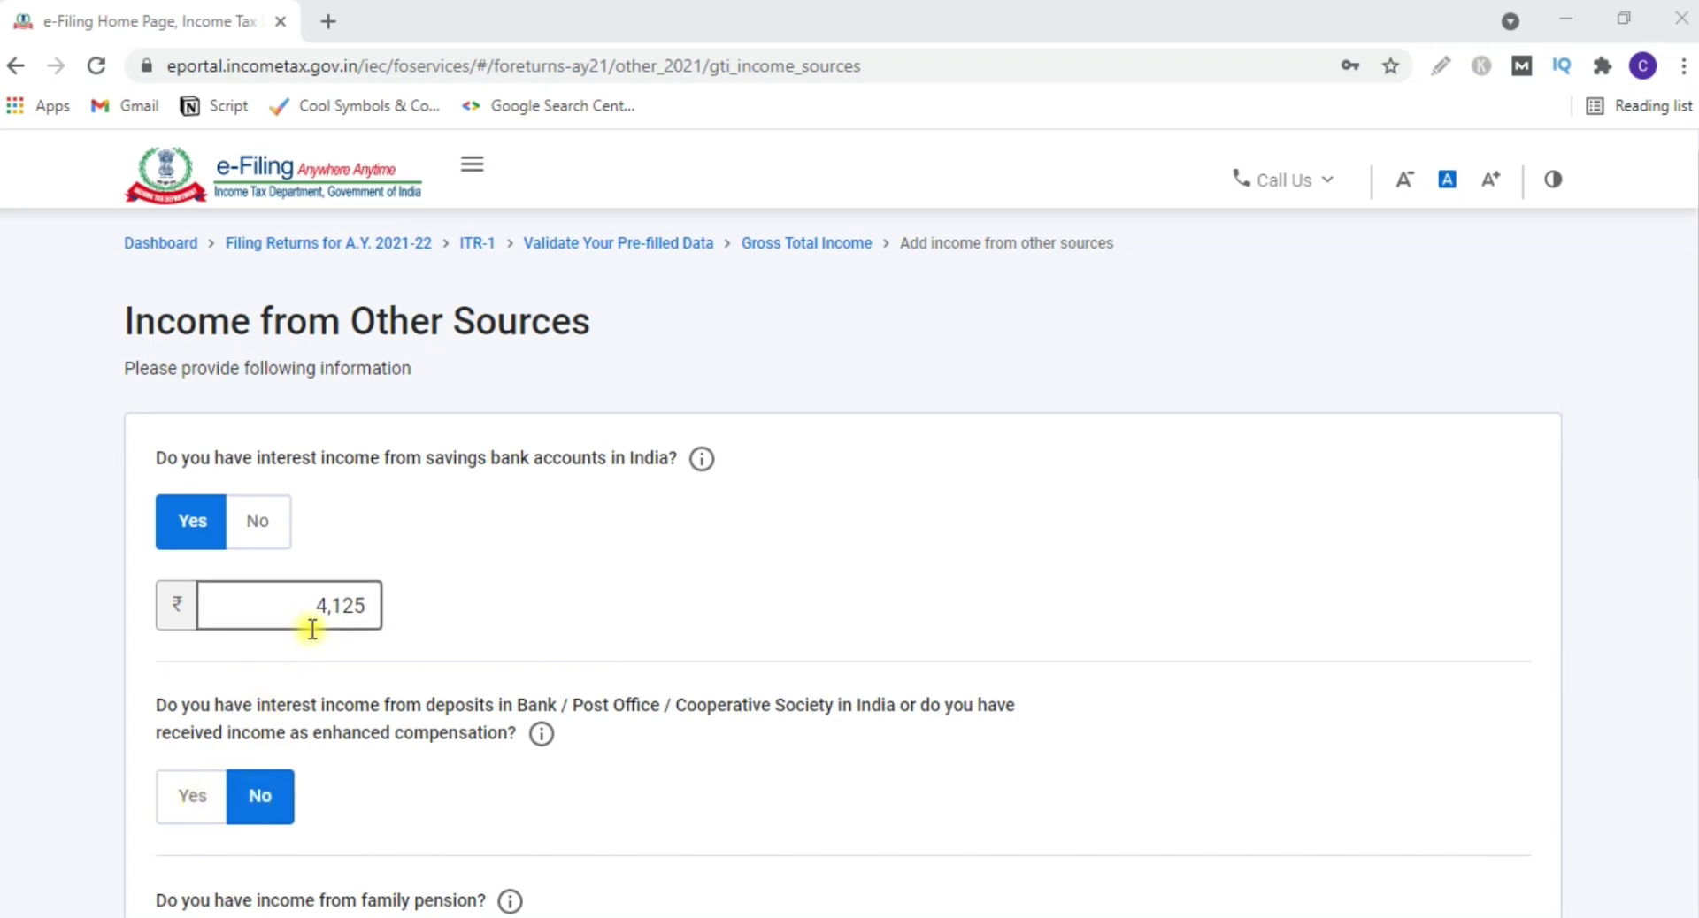
- Go through the remaining other-source questions, try out the amount and description fields of Any other, and set it back to No
scroll(372, 559, down, 4)
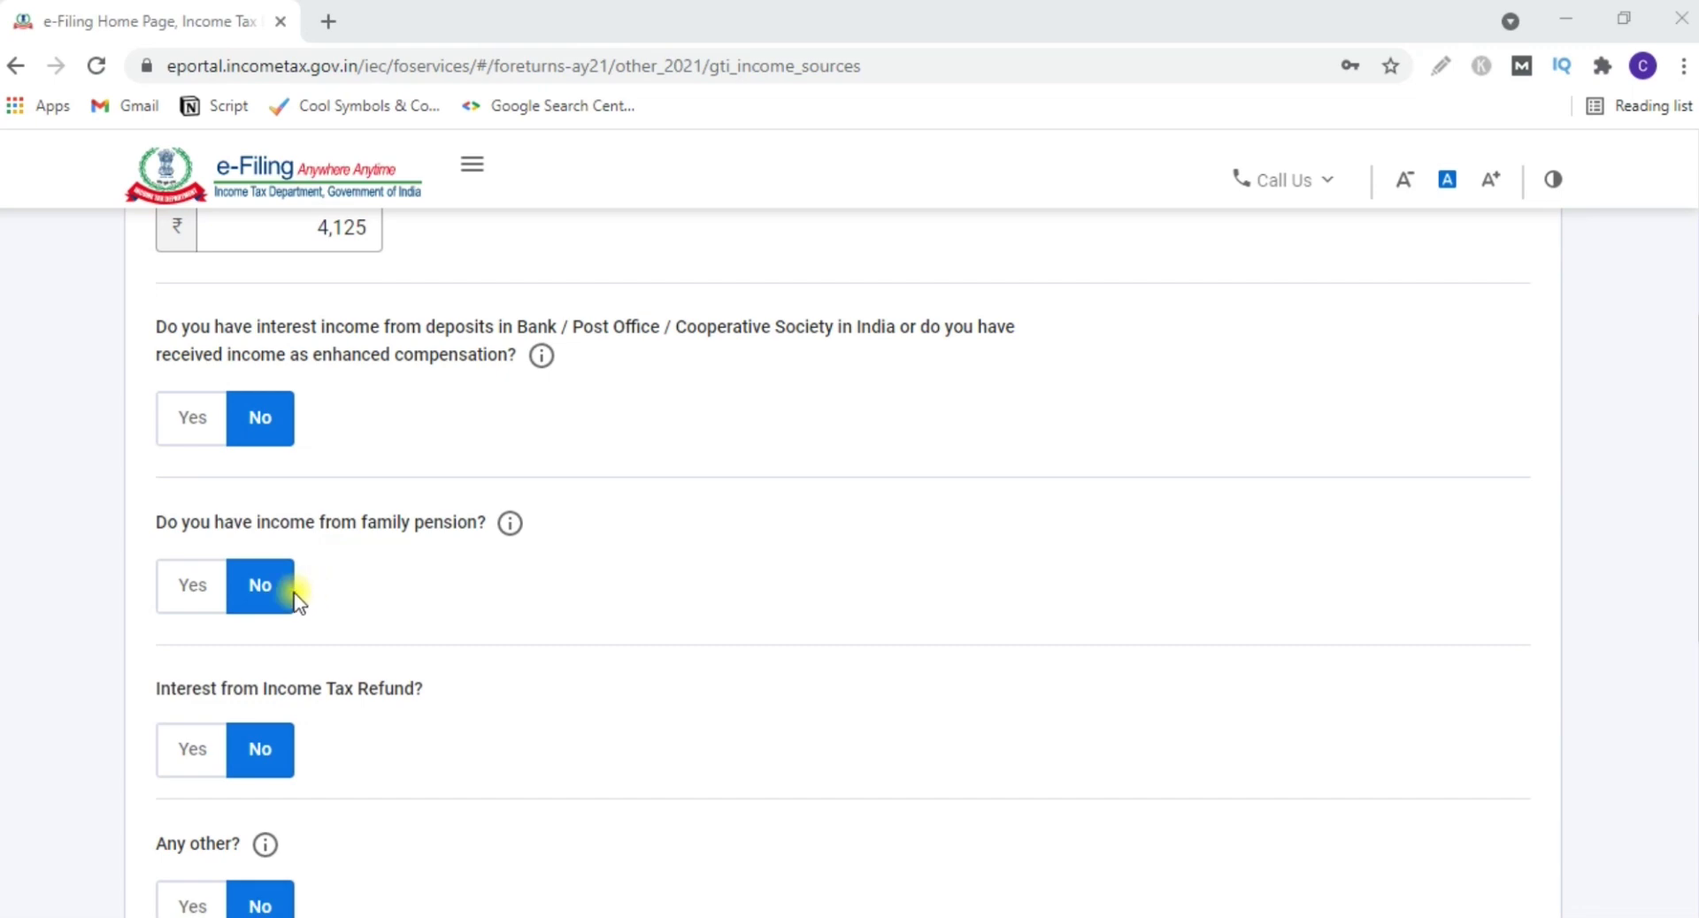
scroll(295, 602, down, 1)
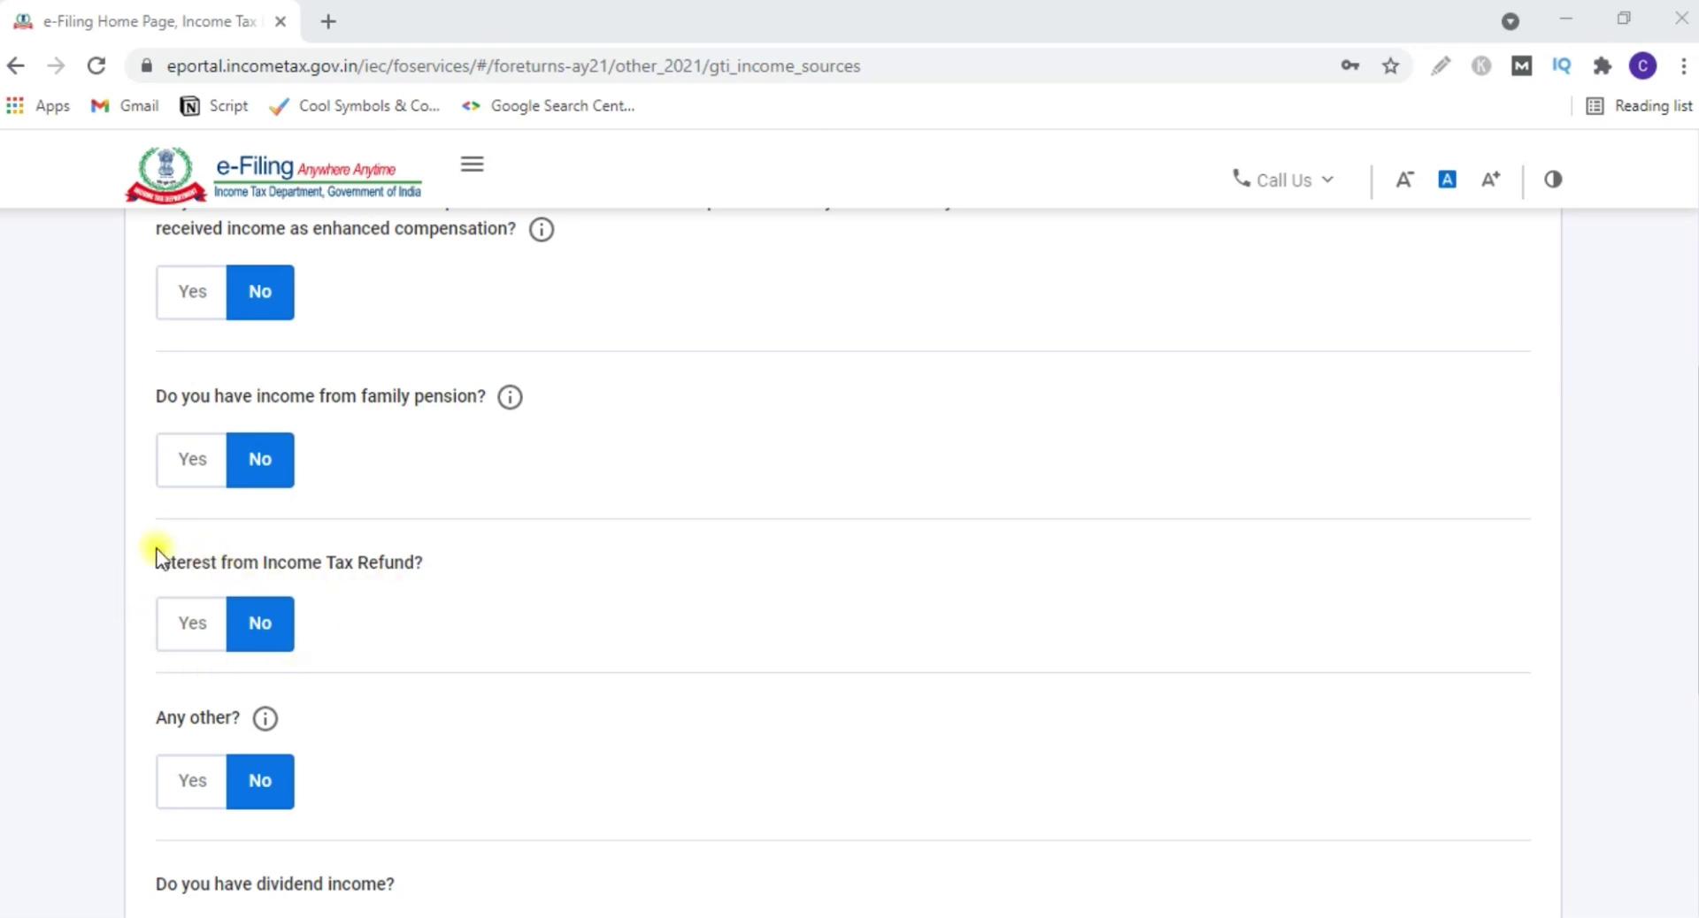
scroll(232, 616, down, 1)
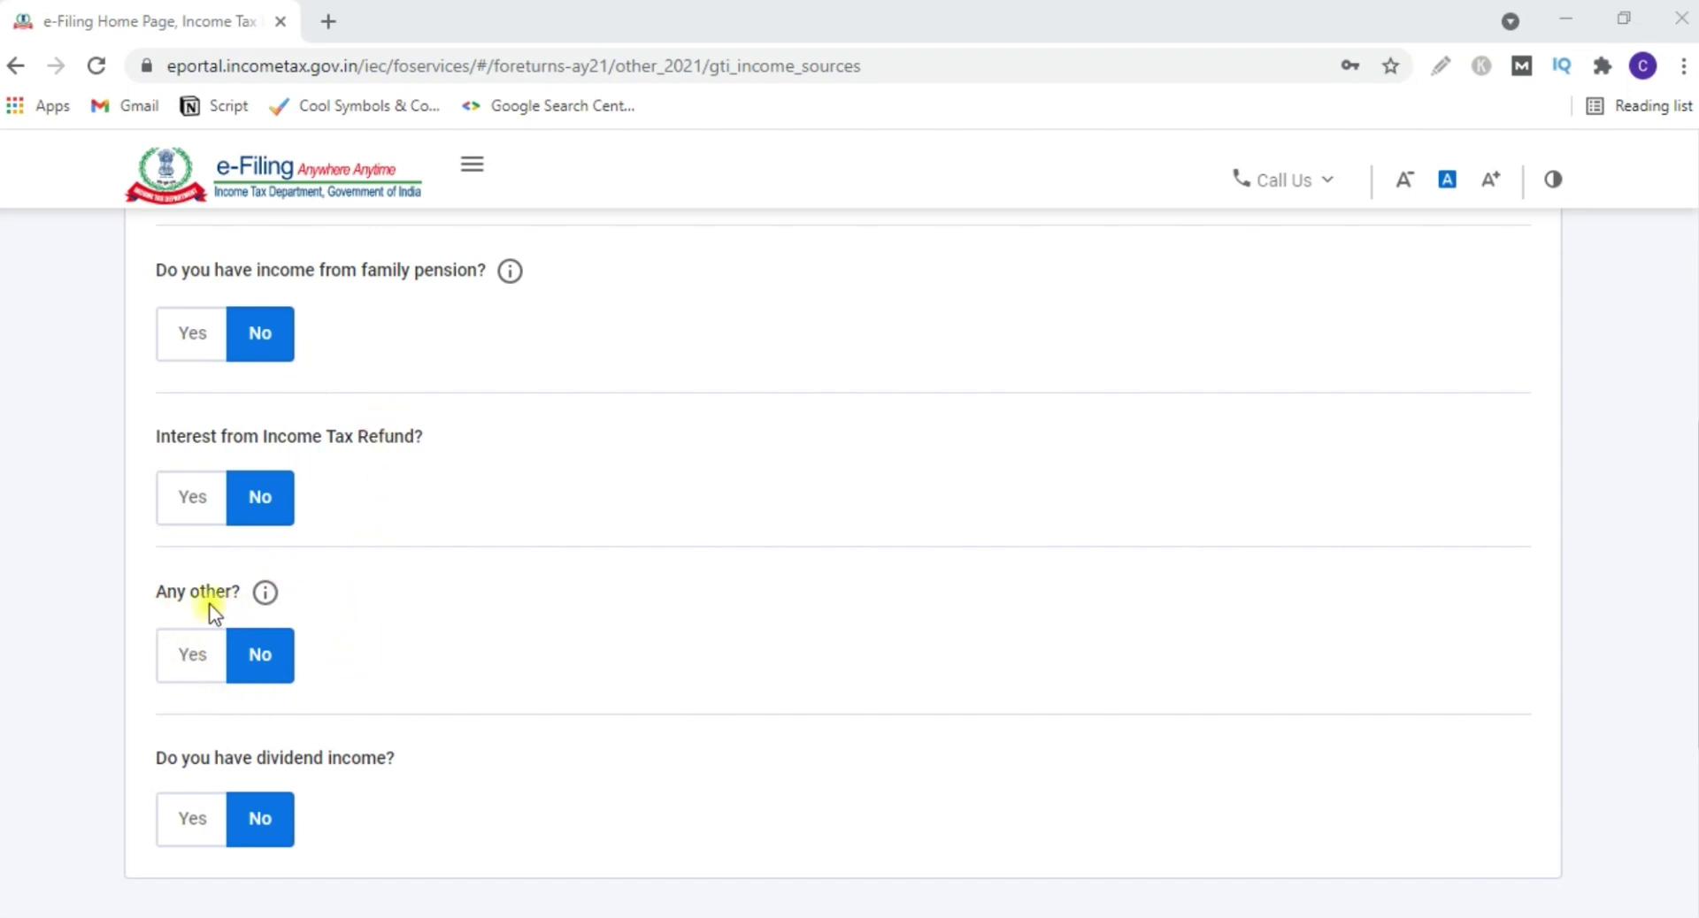
click(203, 659)
scroll(256, 490, down, 3)
click(256, 490)
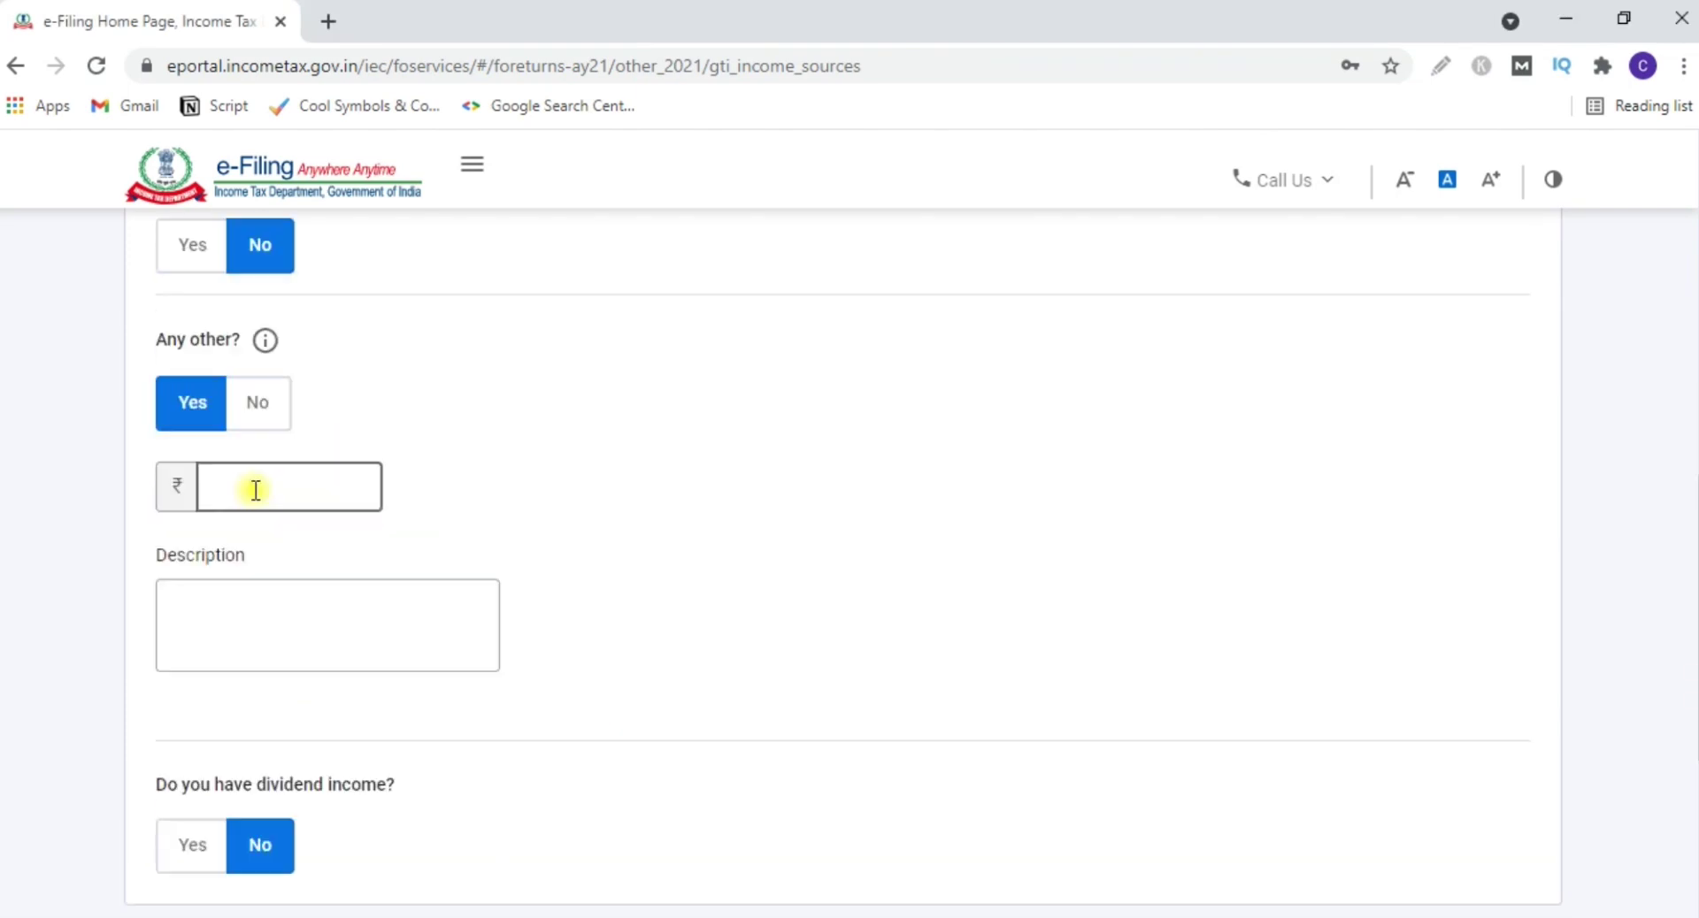
click(236, 625)
scroll(186, 486, down, 2)
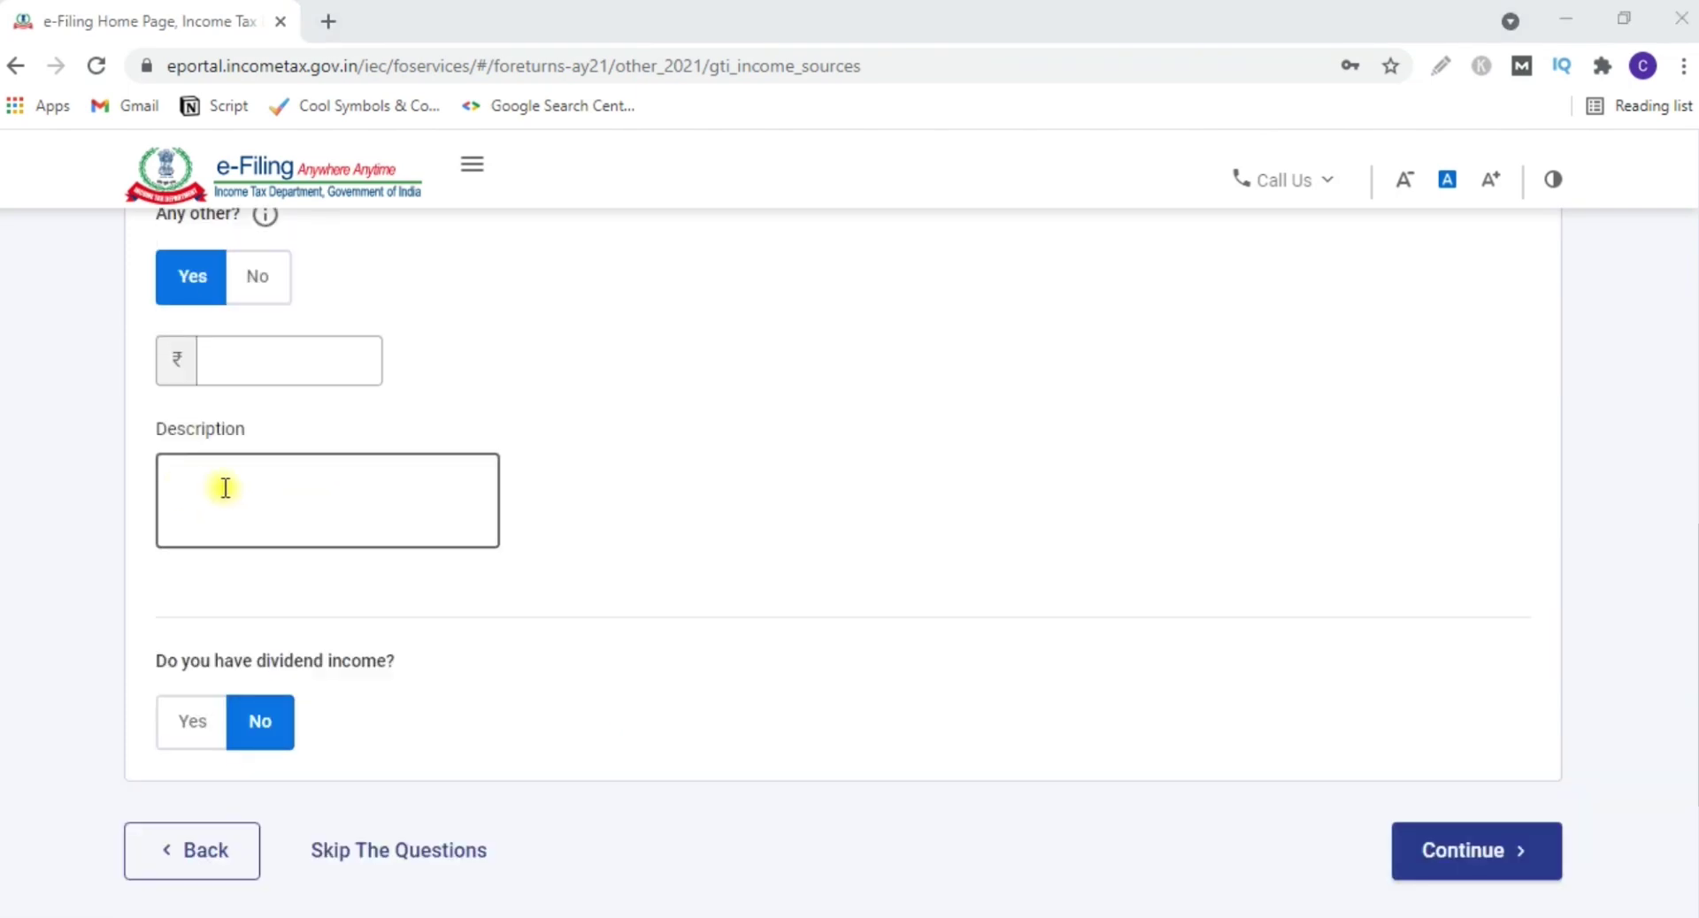
click(258, 276)
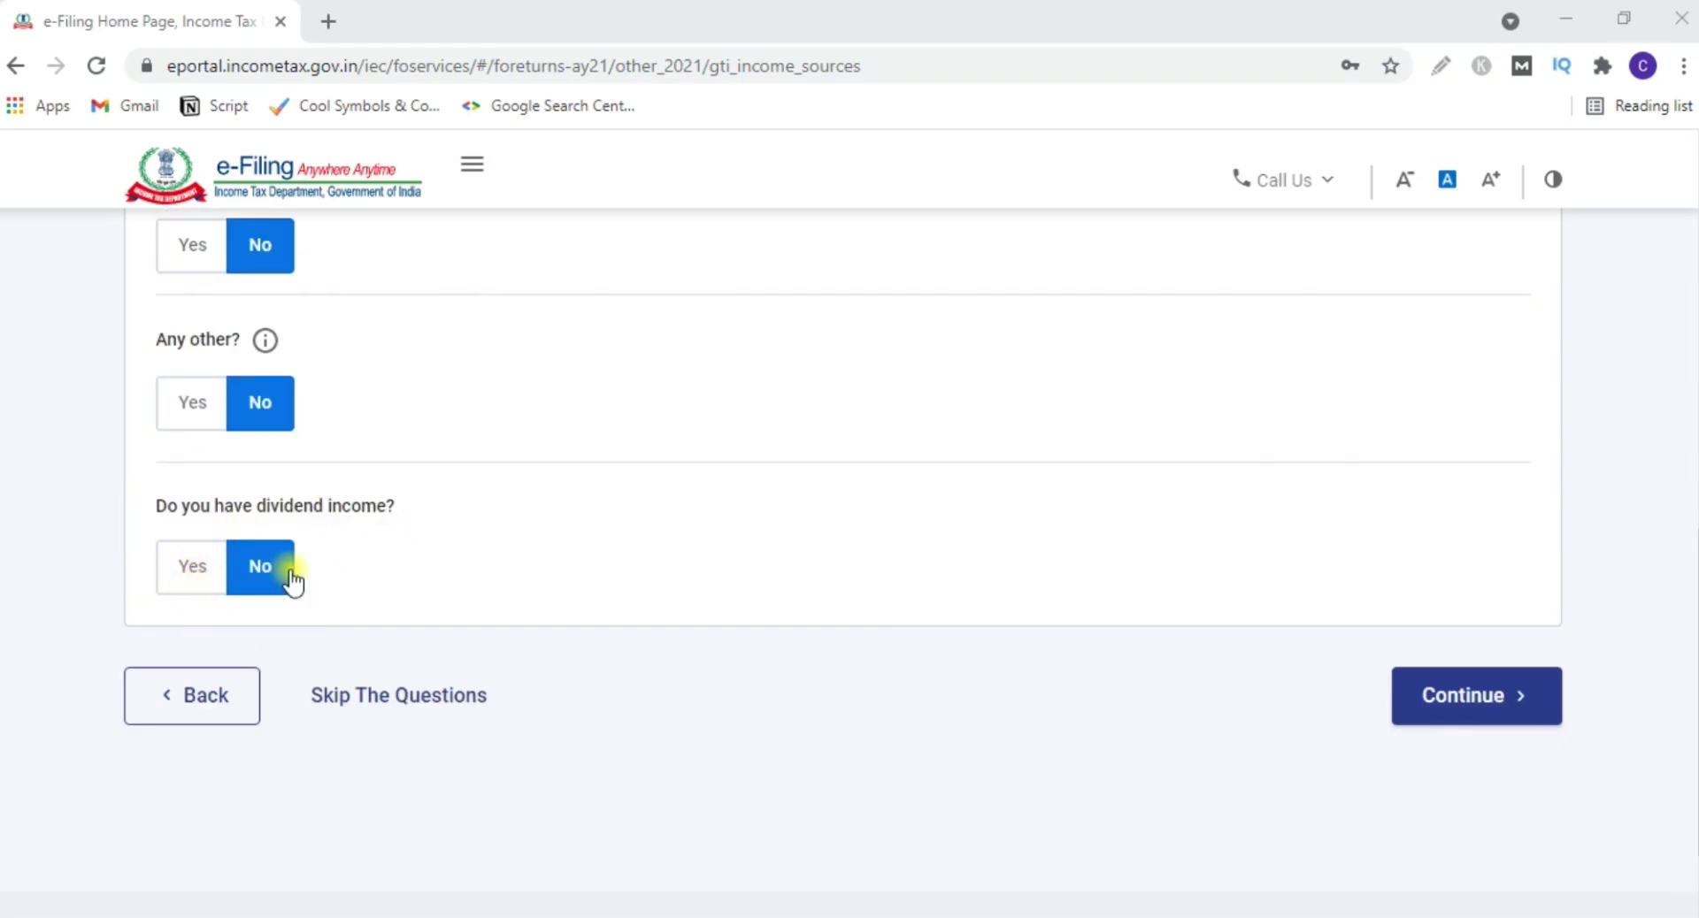
- Check the tax deducted entries in the Form 26AS PDF and declare Any other income of 40,000 described as Consultancy Income
scroll(296, 629, up, 15)
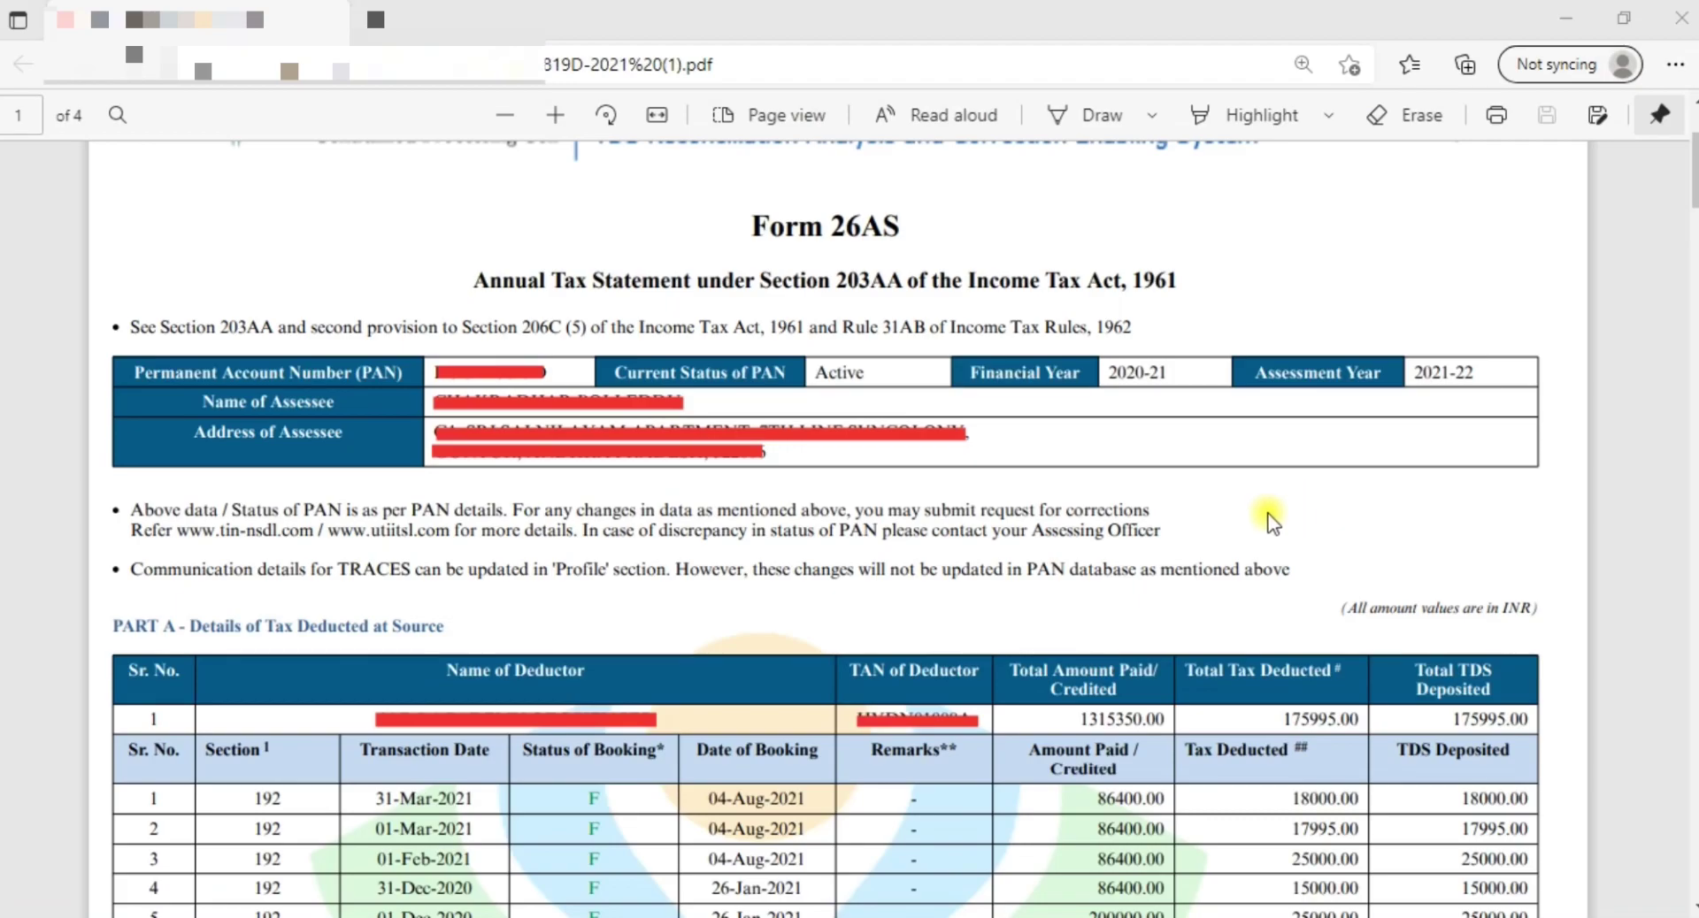
scroll(1266, 518, down, 7)
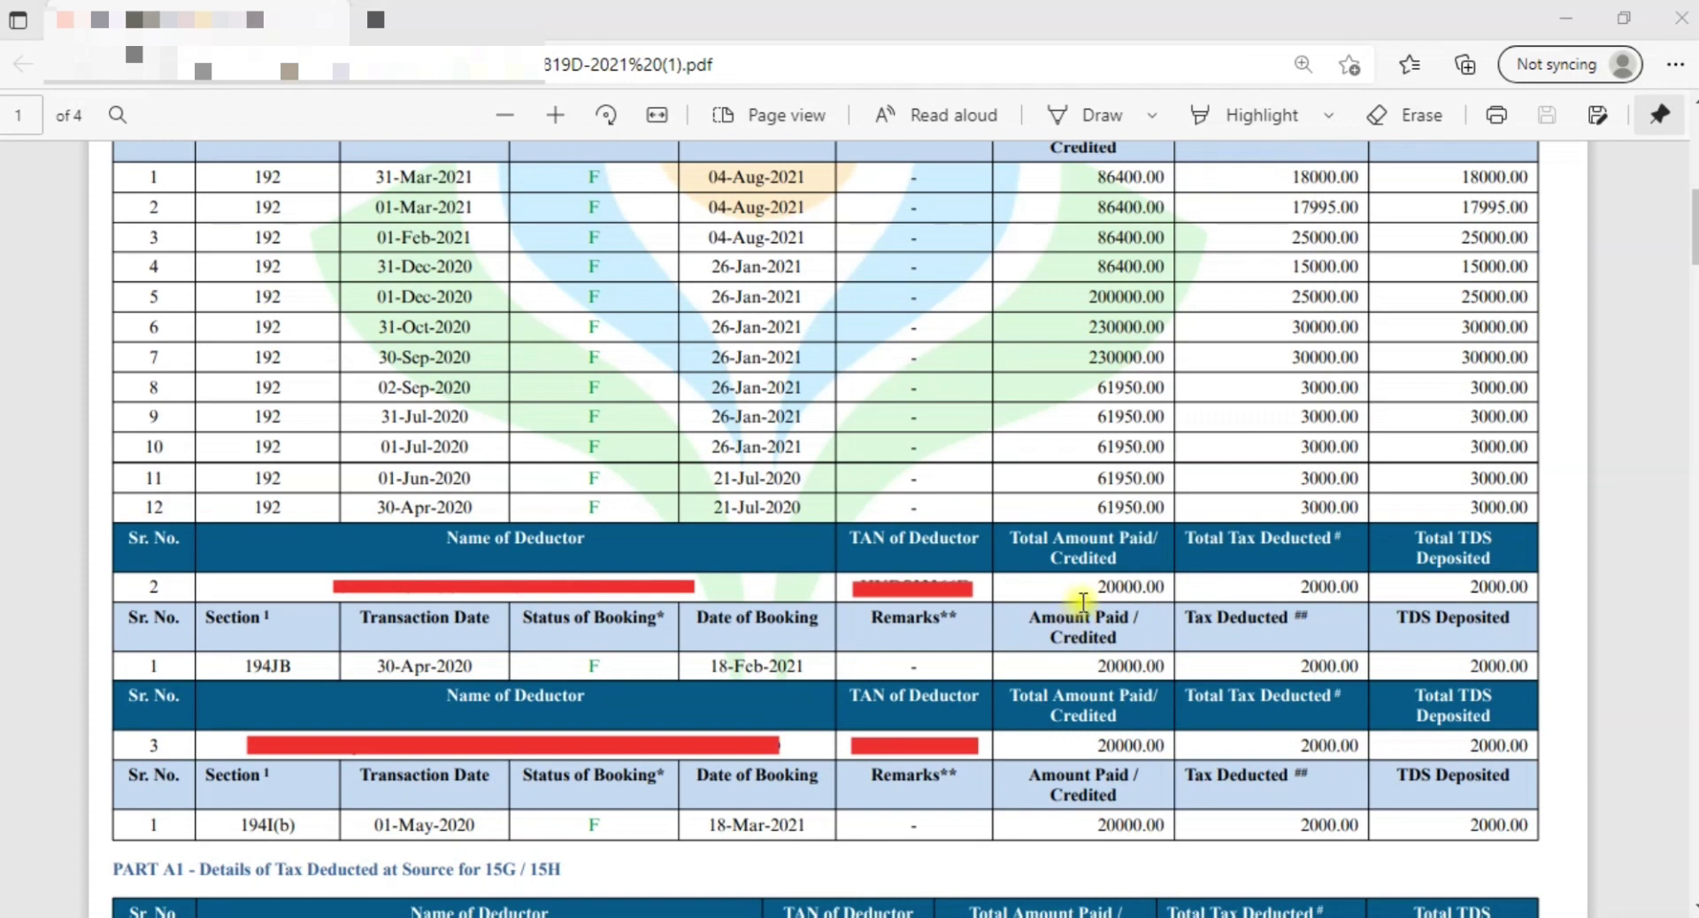
scroll(1069, 607, down, 3)
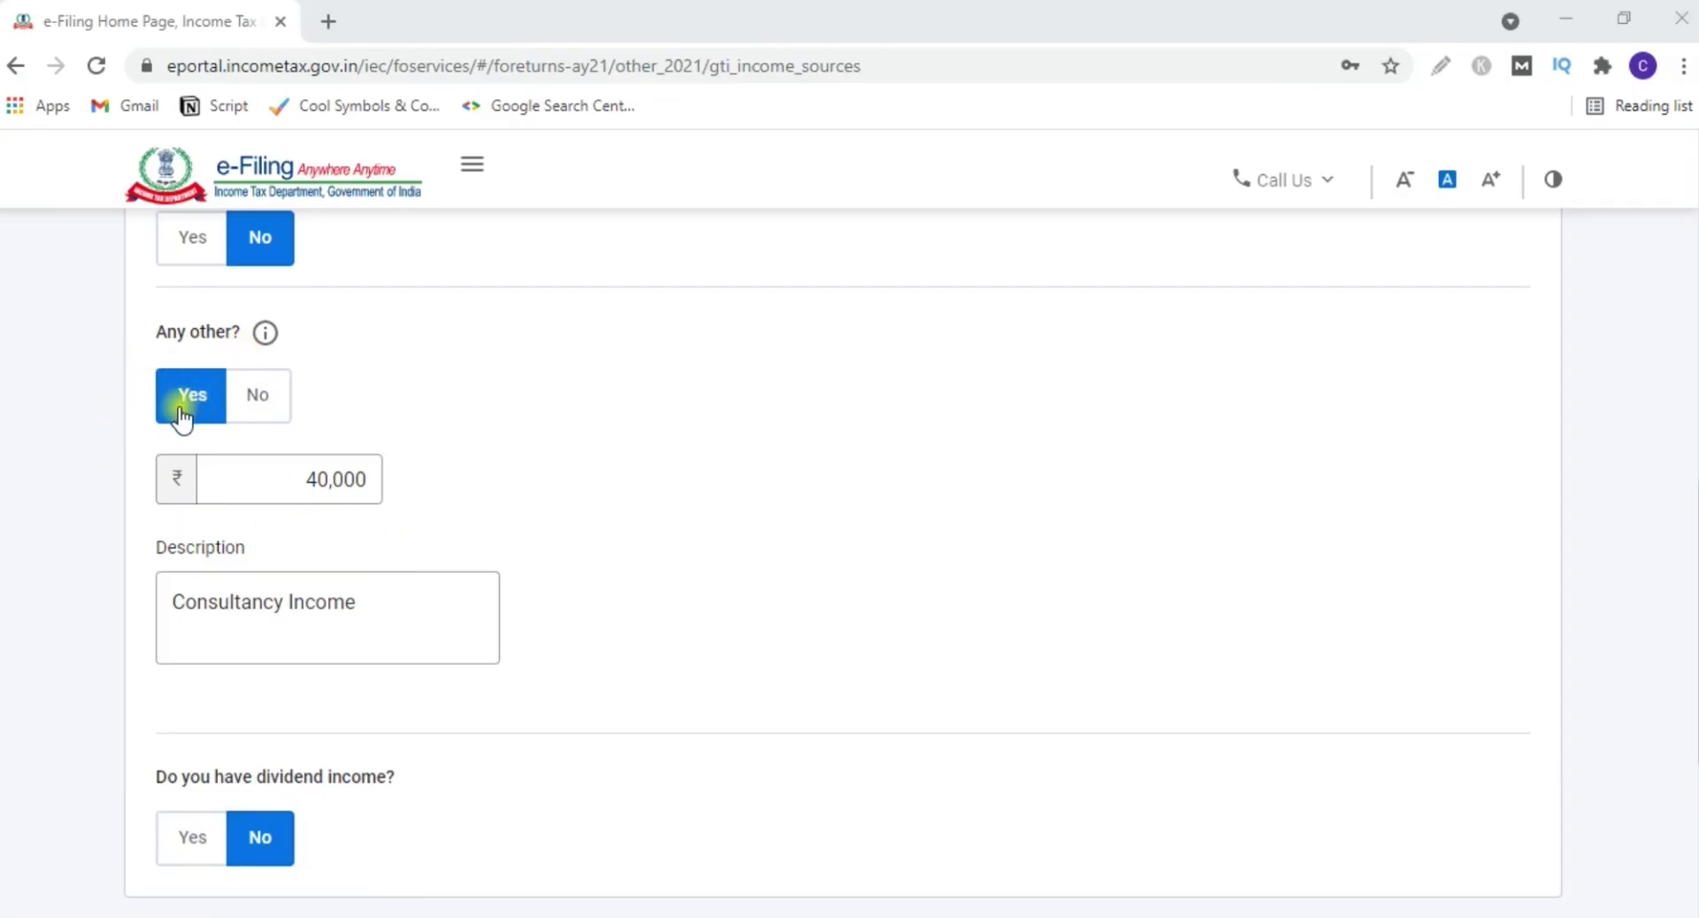
click(295, 488)
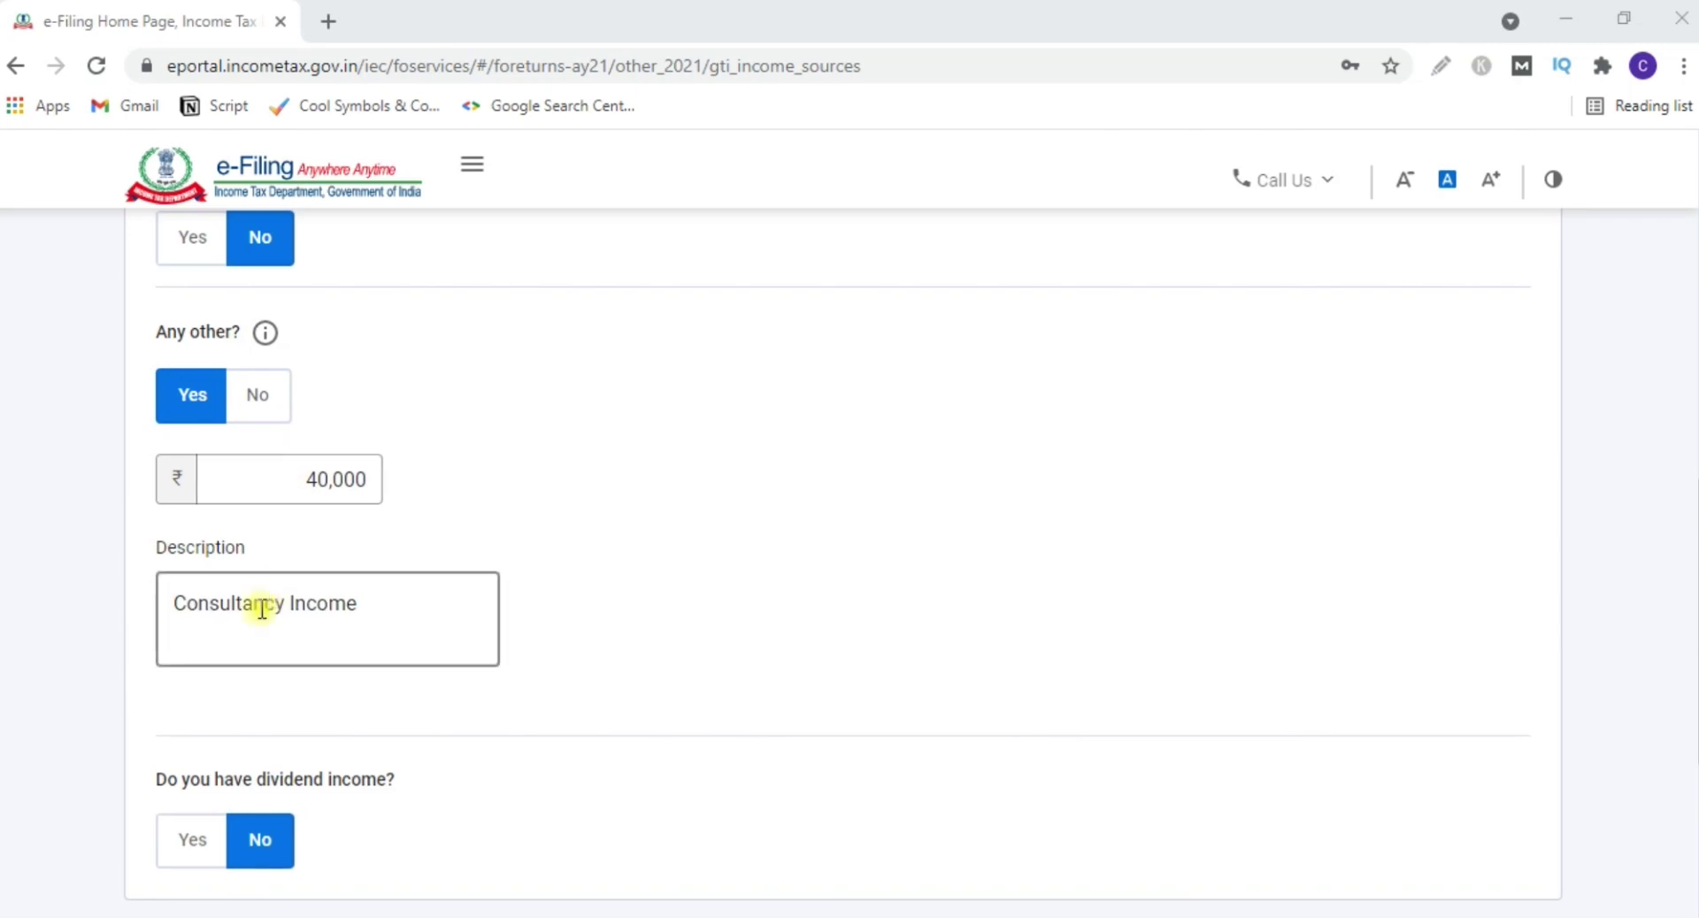
click(218, 631)
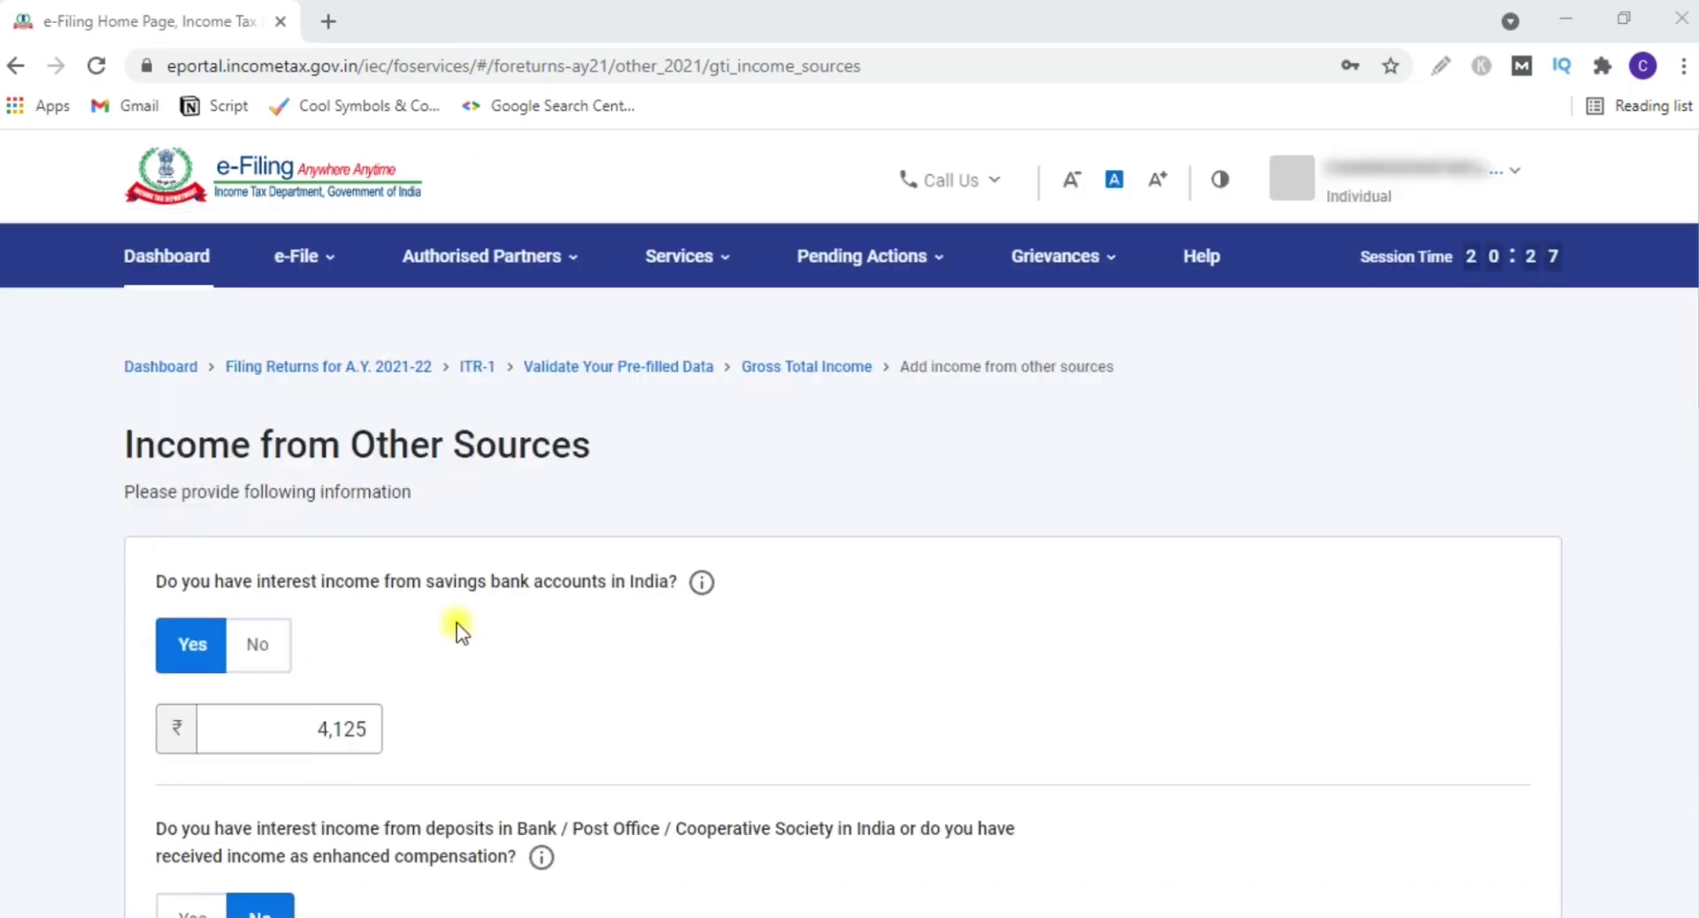
- Submit the other sources form and select the Interest from Saving Account entry in the income source verification
scroll(457, 630, down, 3)
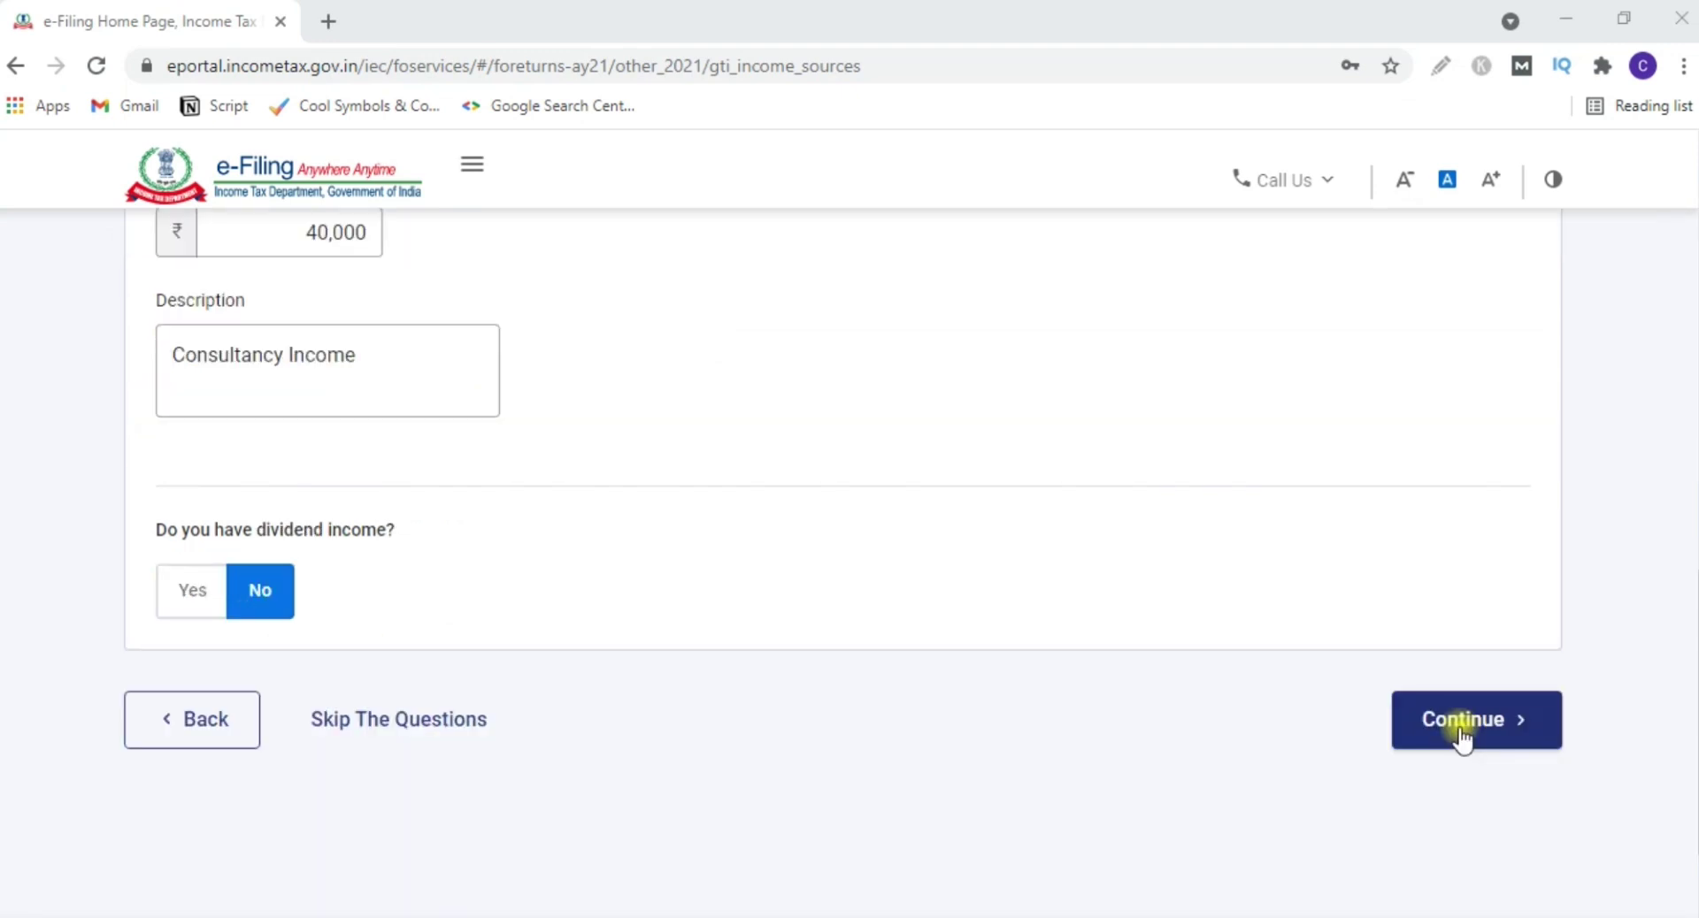
click(1462, 738)
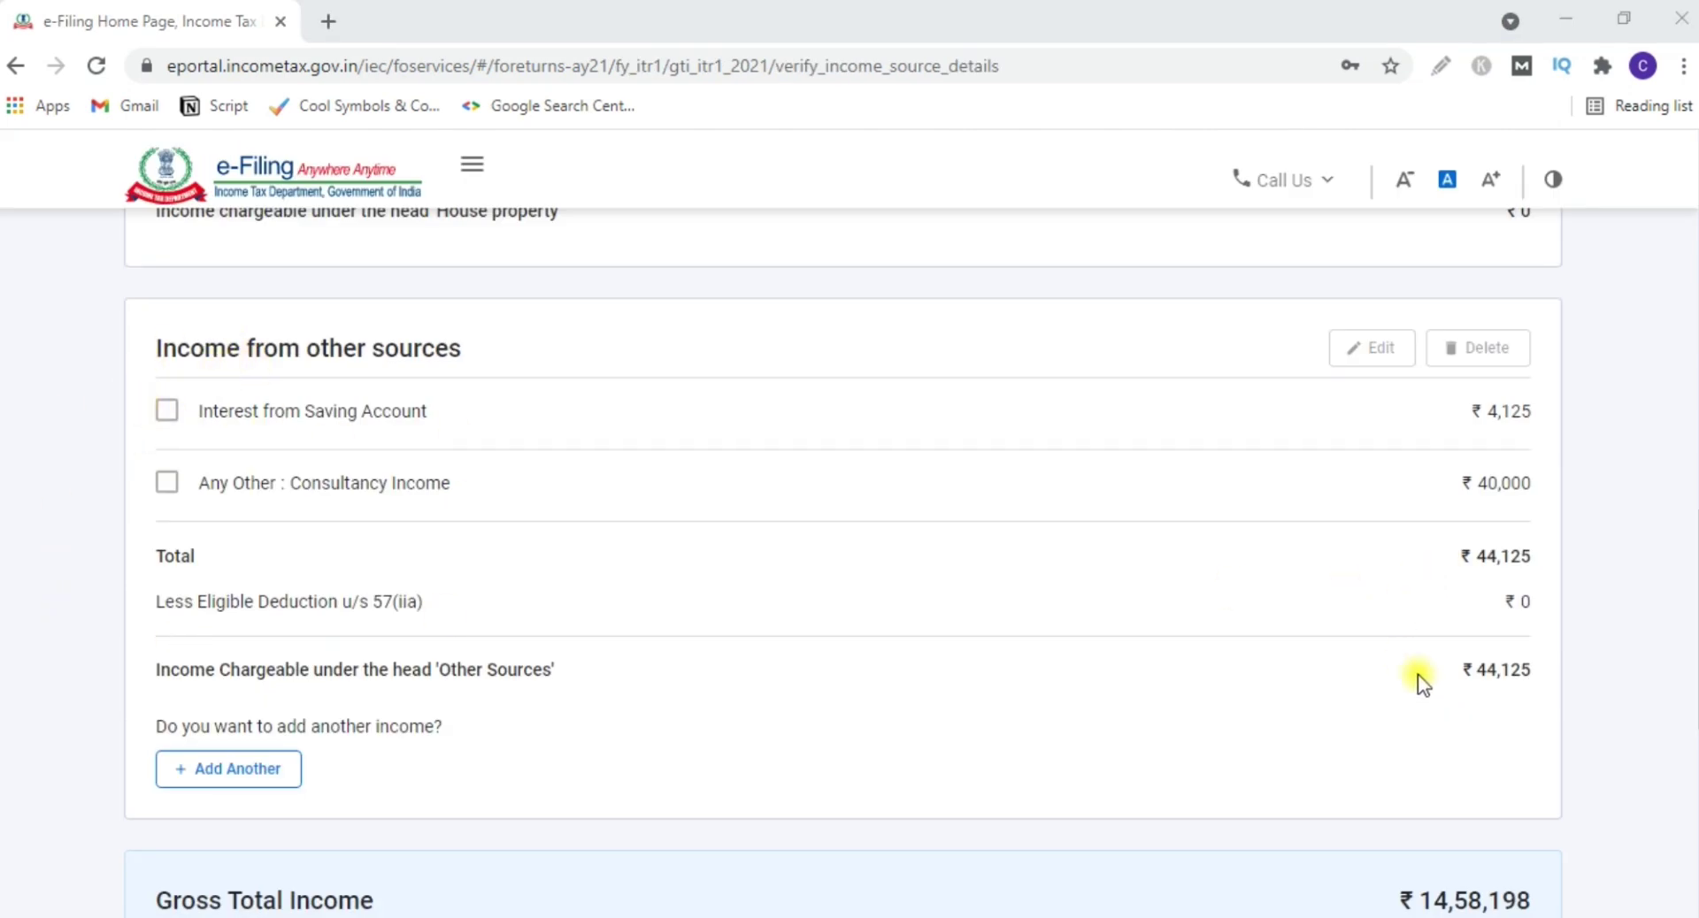
click(174, 420)
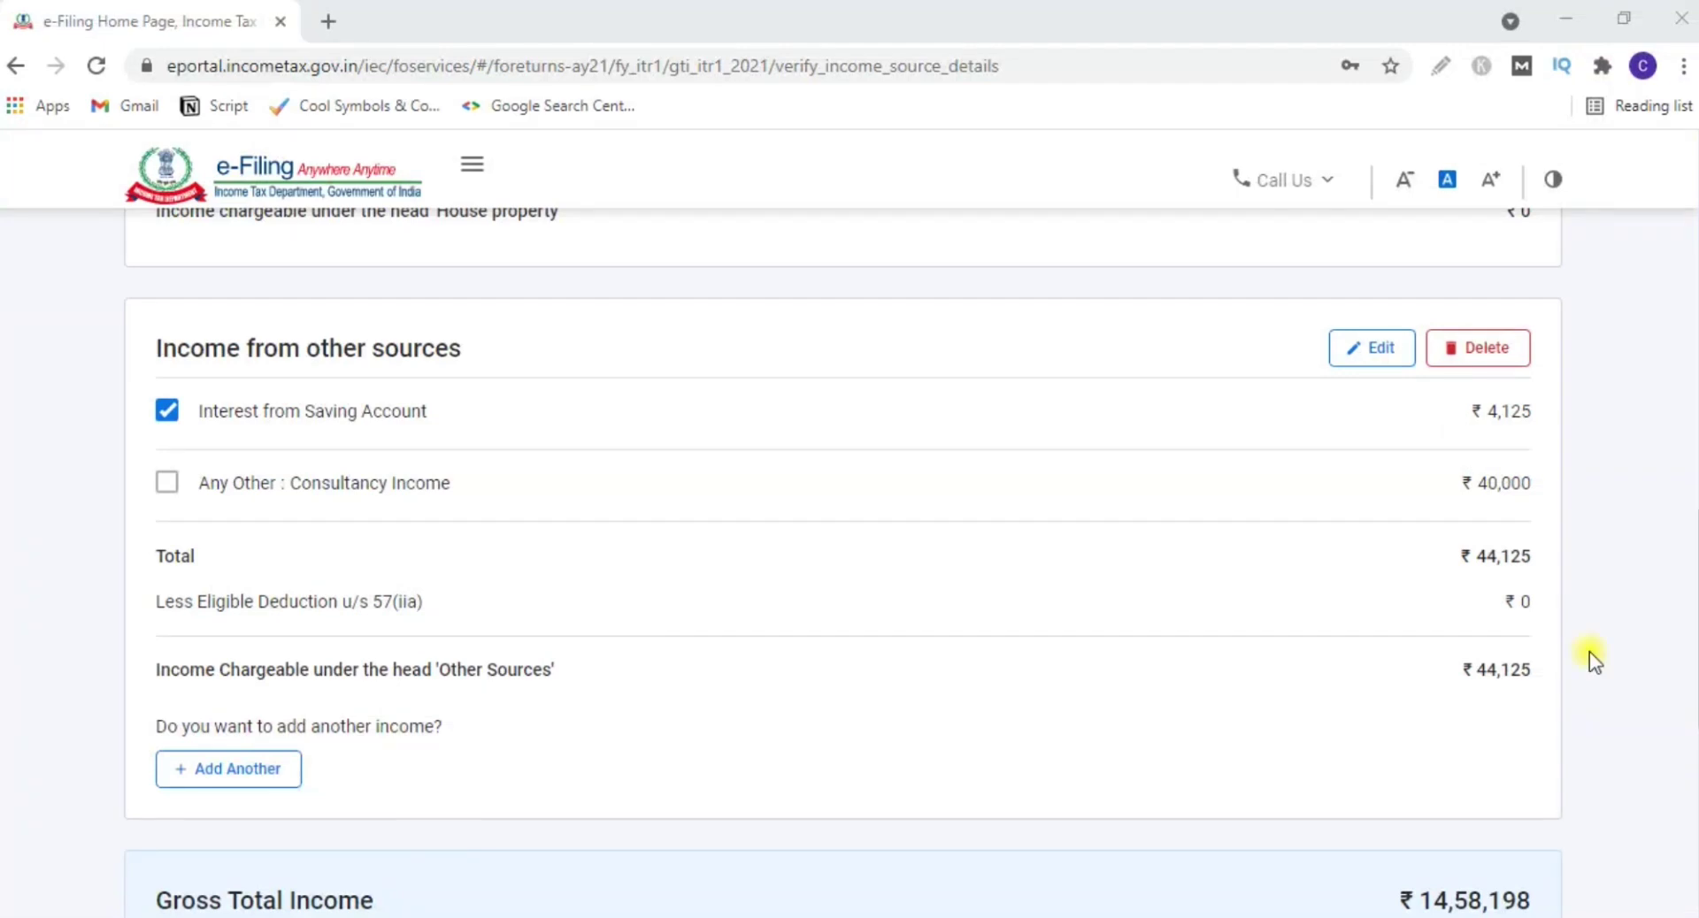
- Examine the exempt income types offered for reporting, from Sec 10(10BC) through Any Other, and leave the exempt income form without adding an entry
scroll(1589, 651, down, 5)
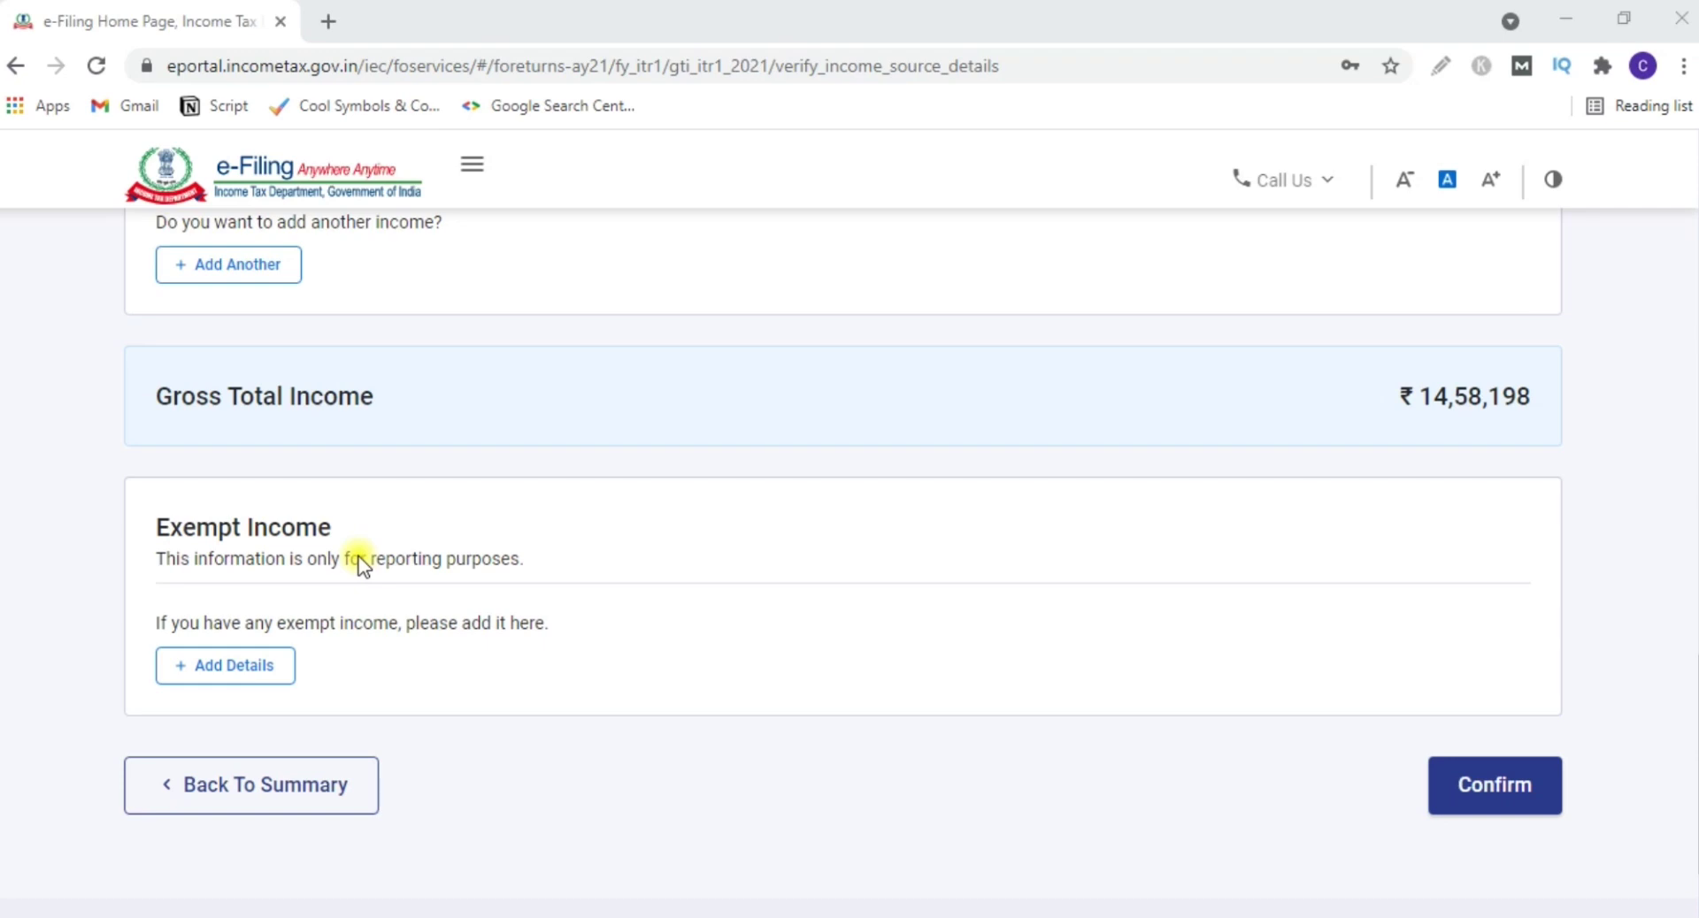
click(206, 677)
click(292, 596)
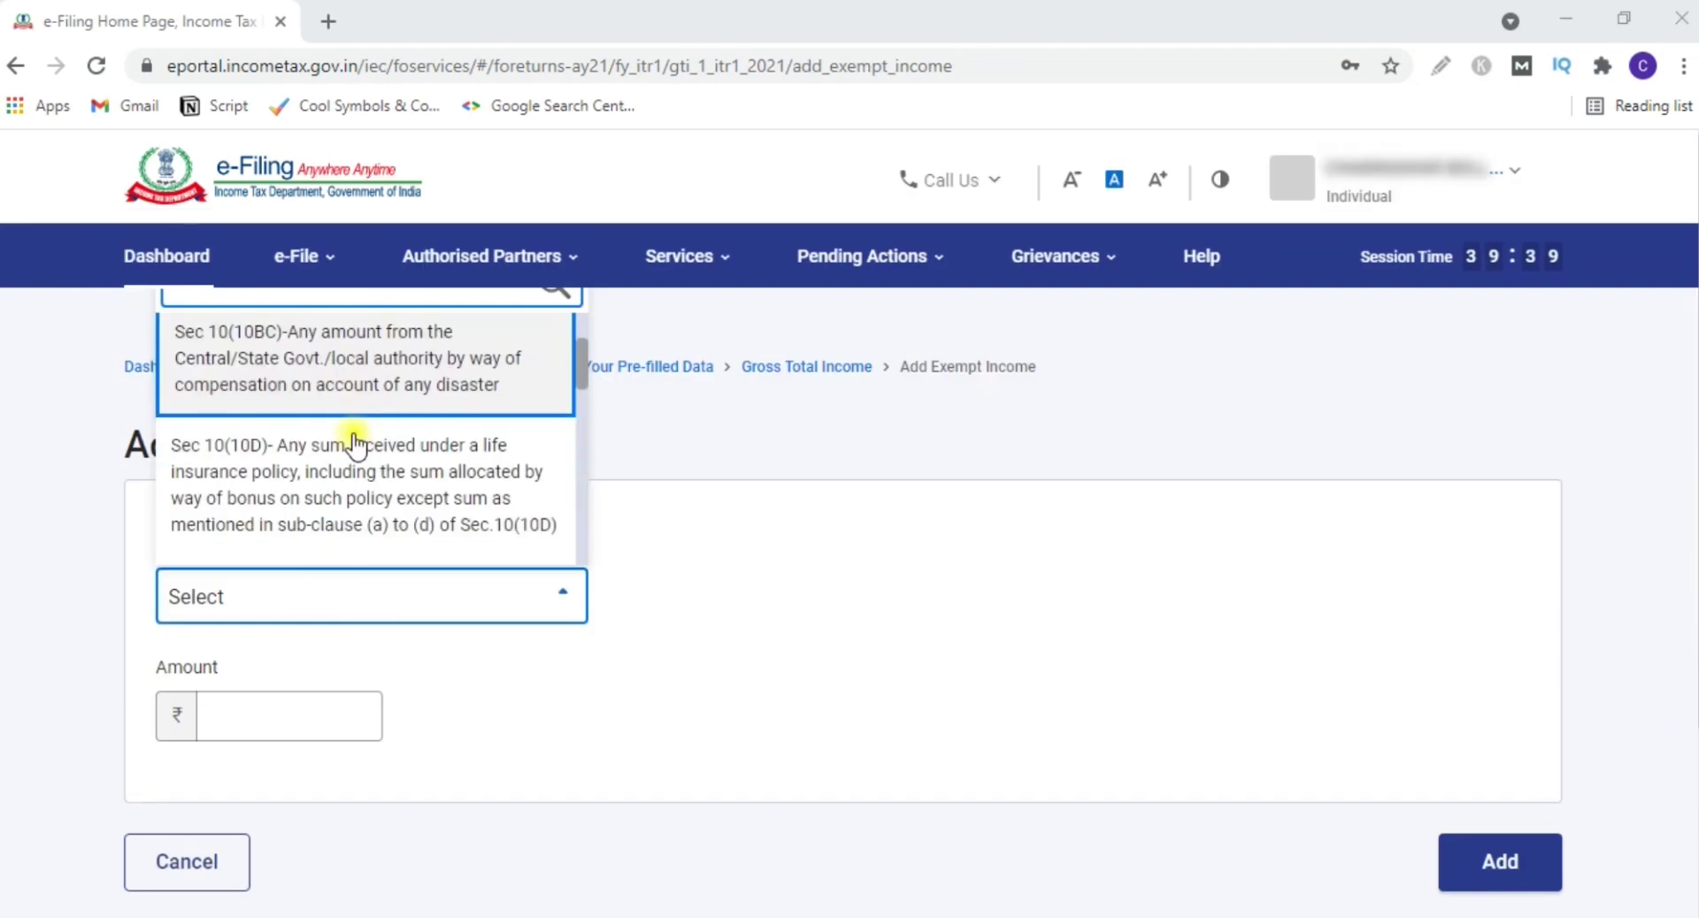
scroll(355, 442, down, 1)
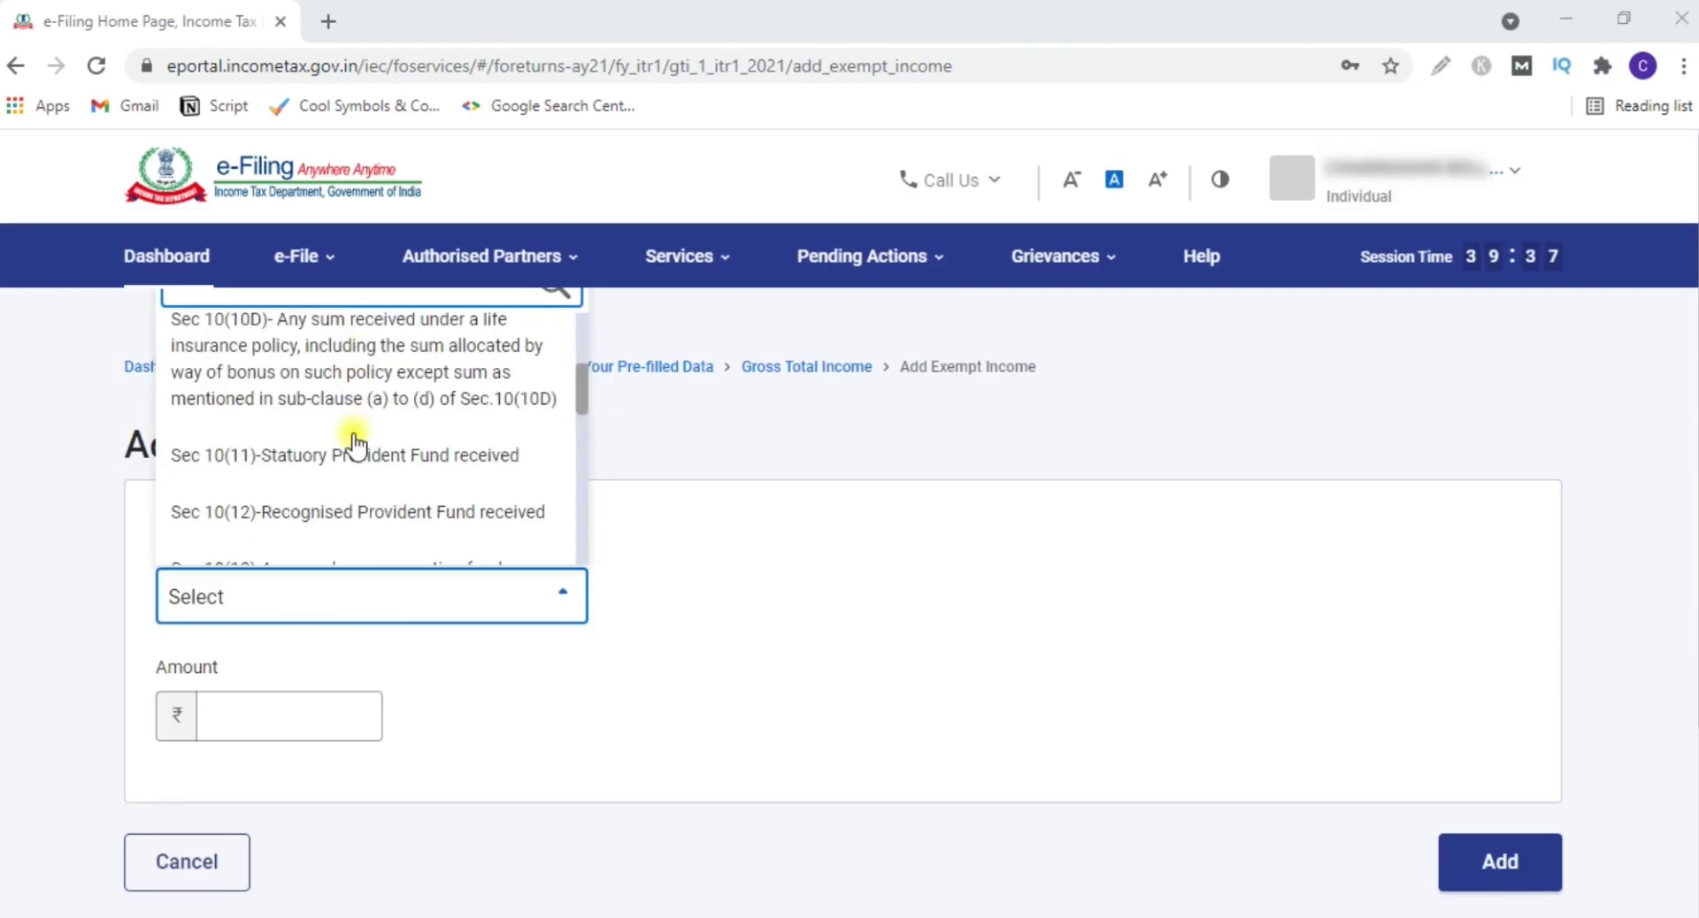
scroll(357, 434, up, 1)
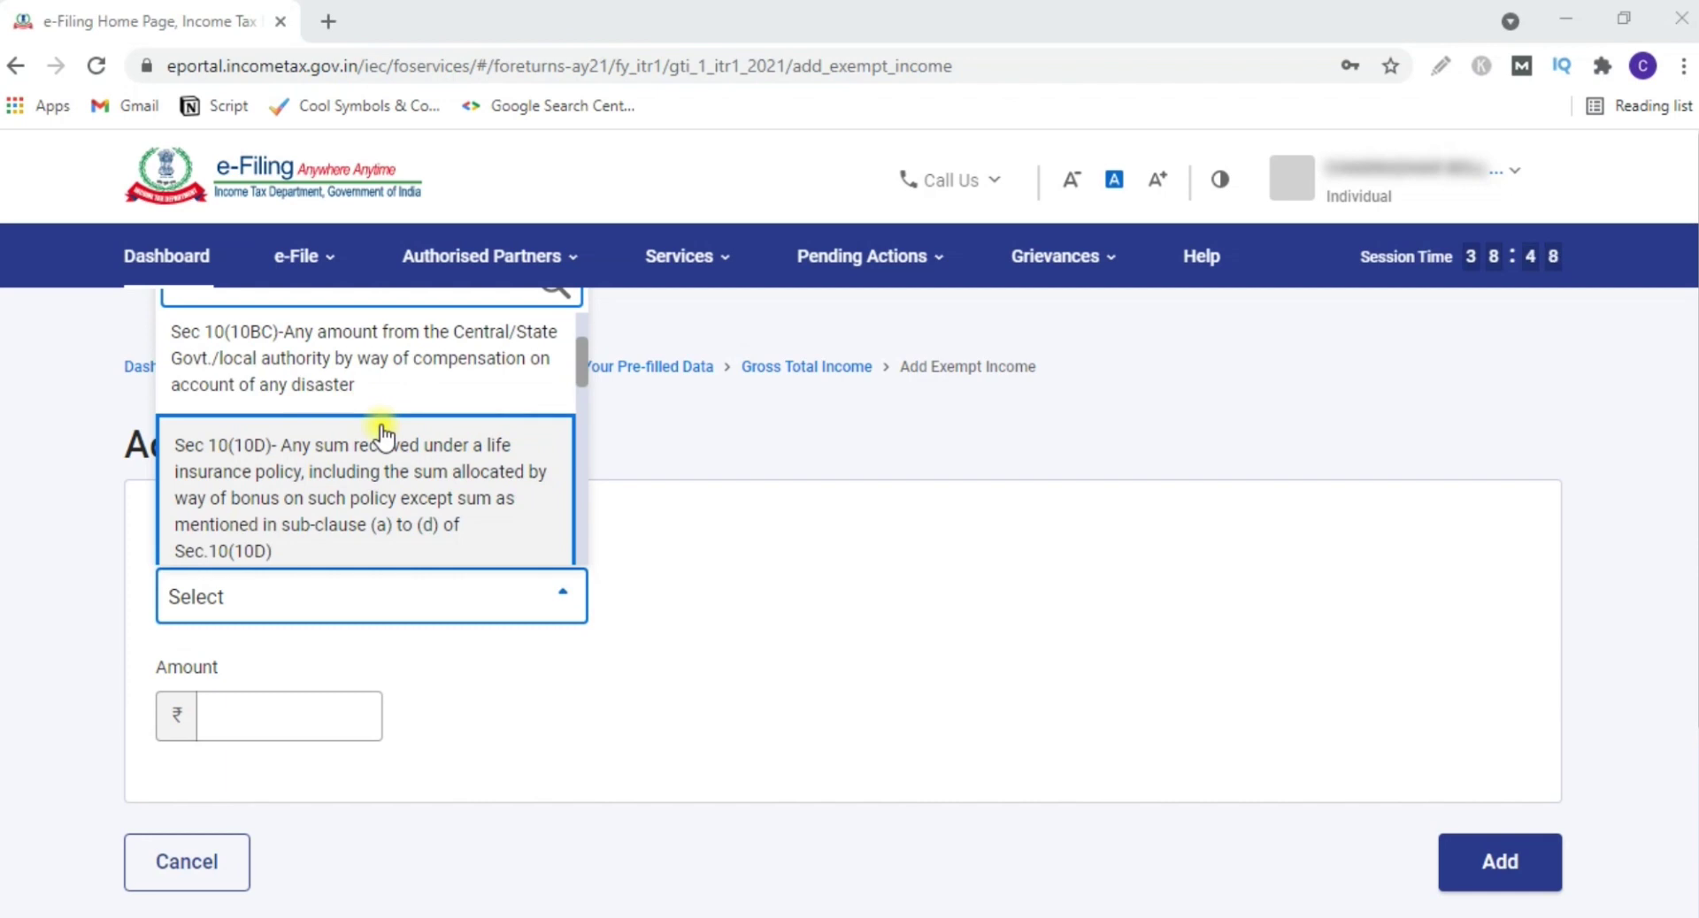
scroll(383, 435, down, 3)
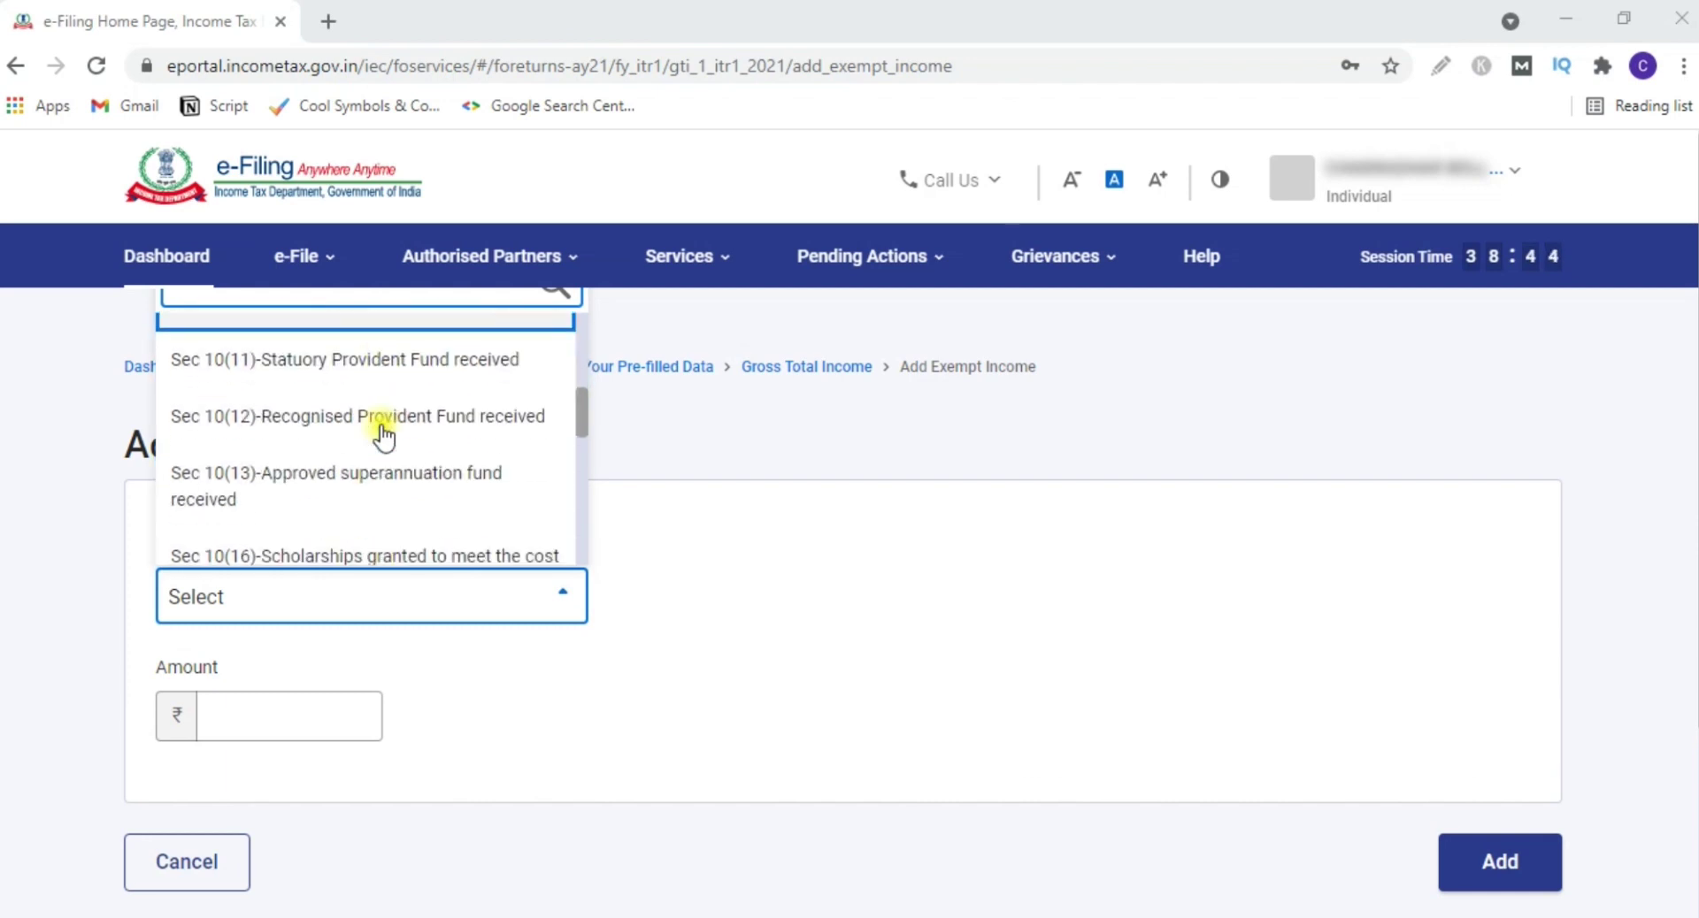
scroll(384, 435, down, 5)
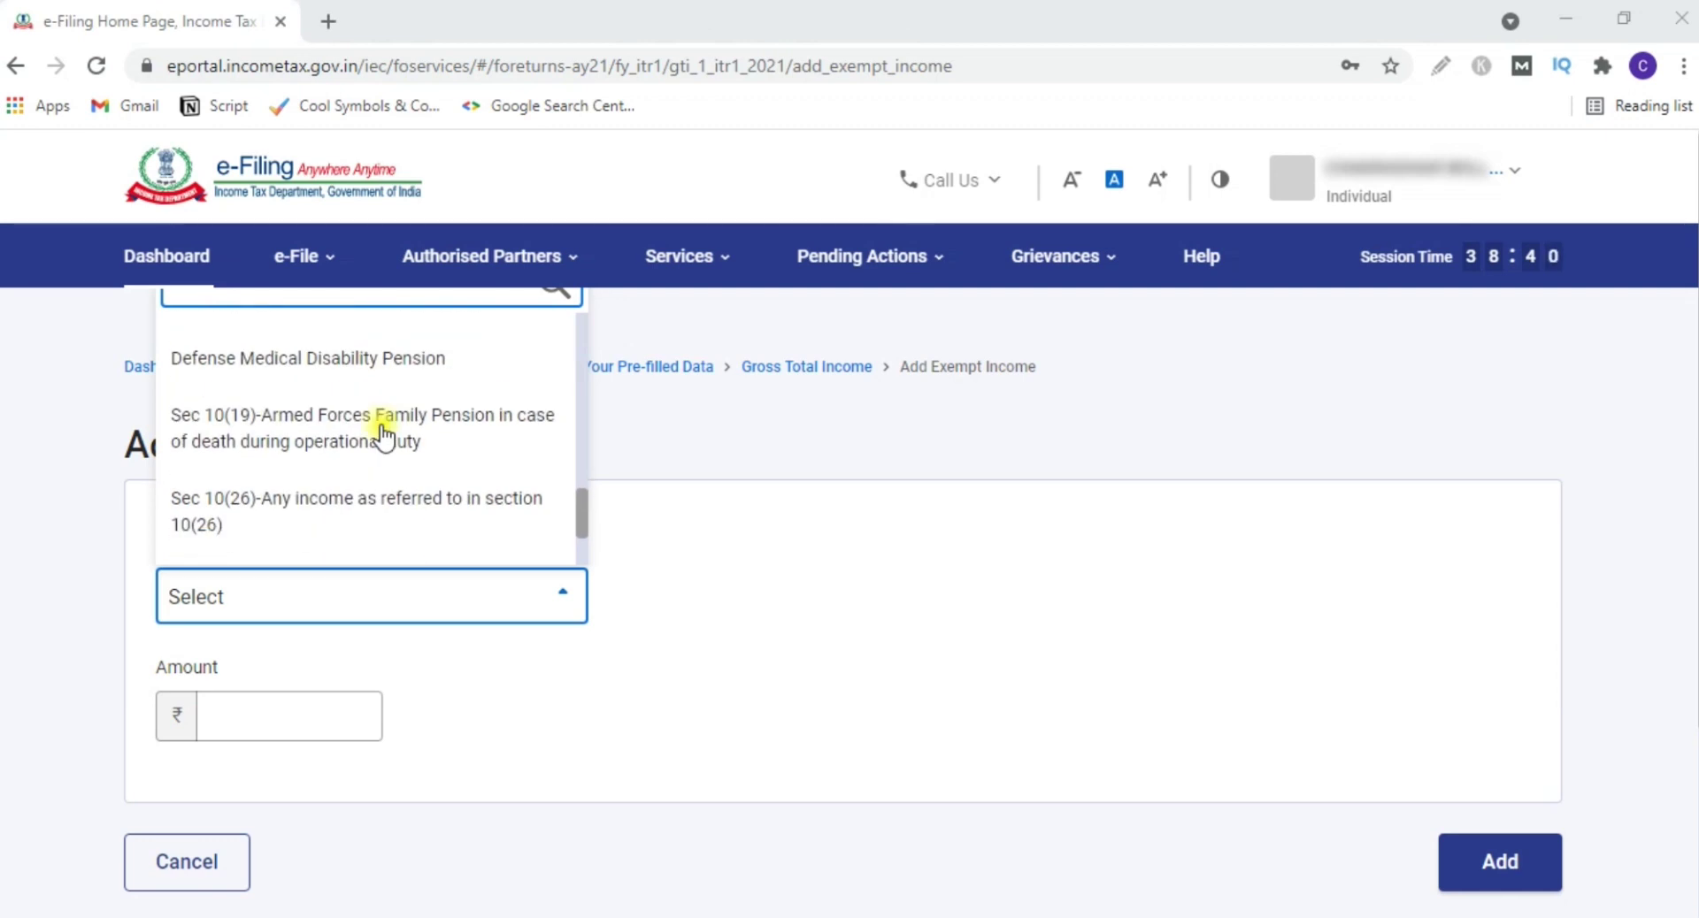
scroll(384, 436, down, 3)
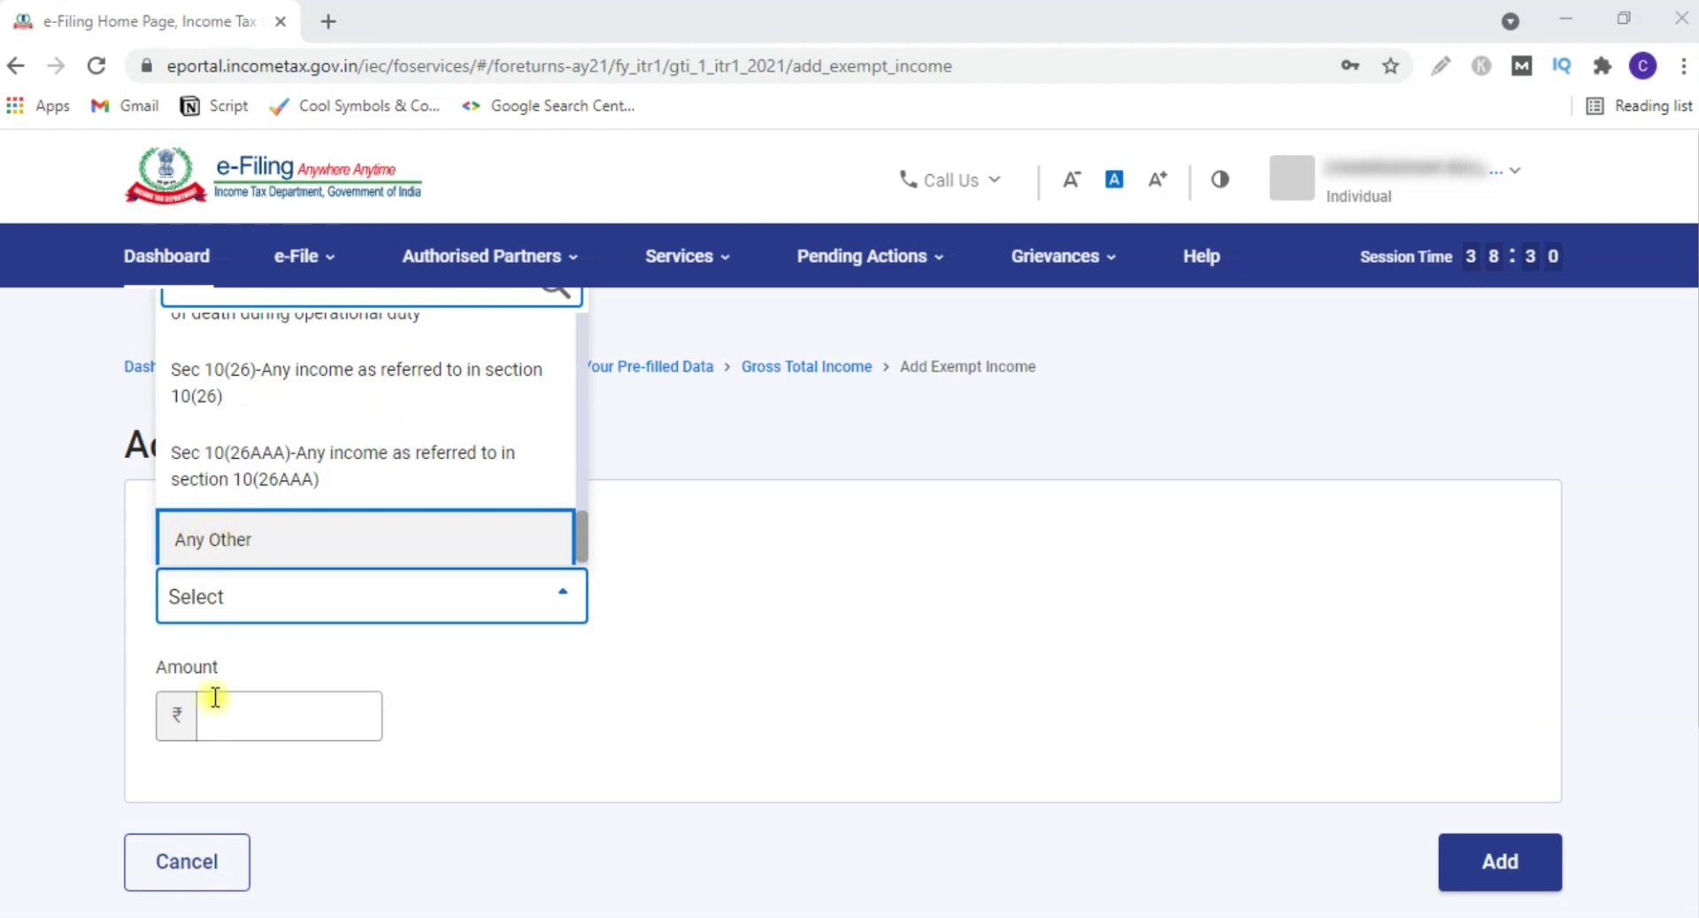
click(177, 865)
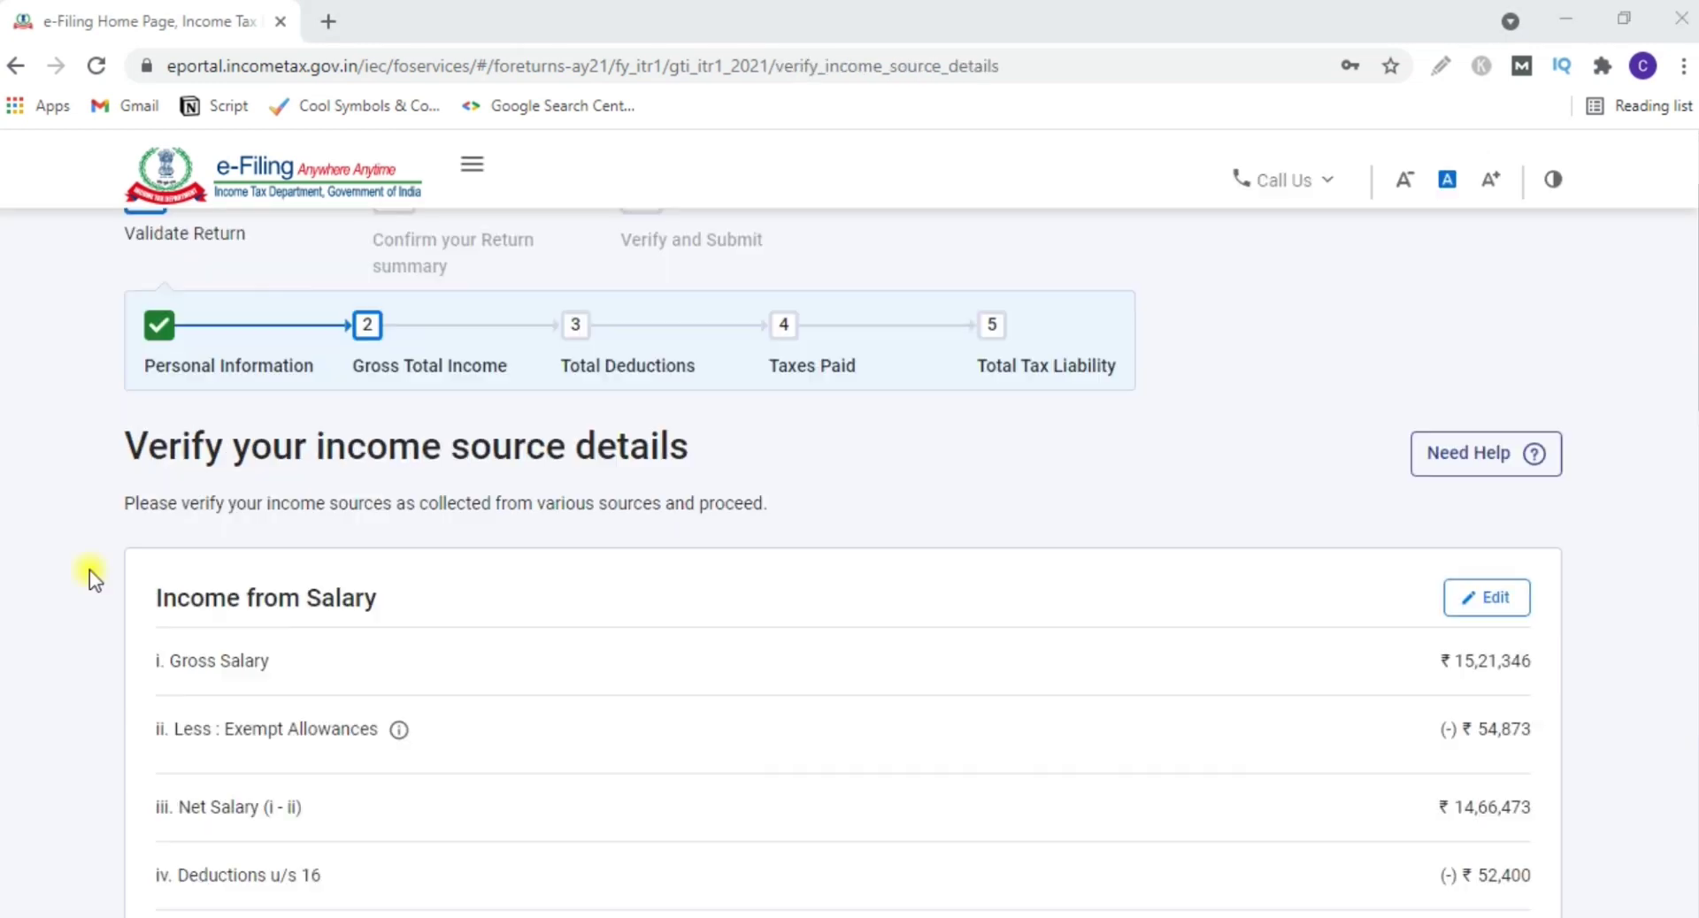
- Compare the Gross Total Income on the income source verification page with the gross total income in the Form 16 PDF
scroll(89, 569, down, 10)
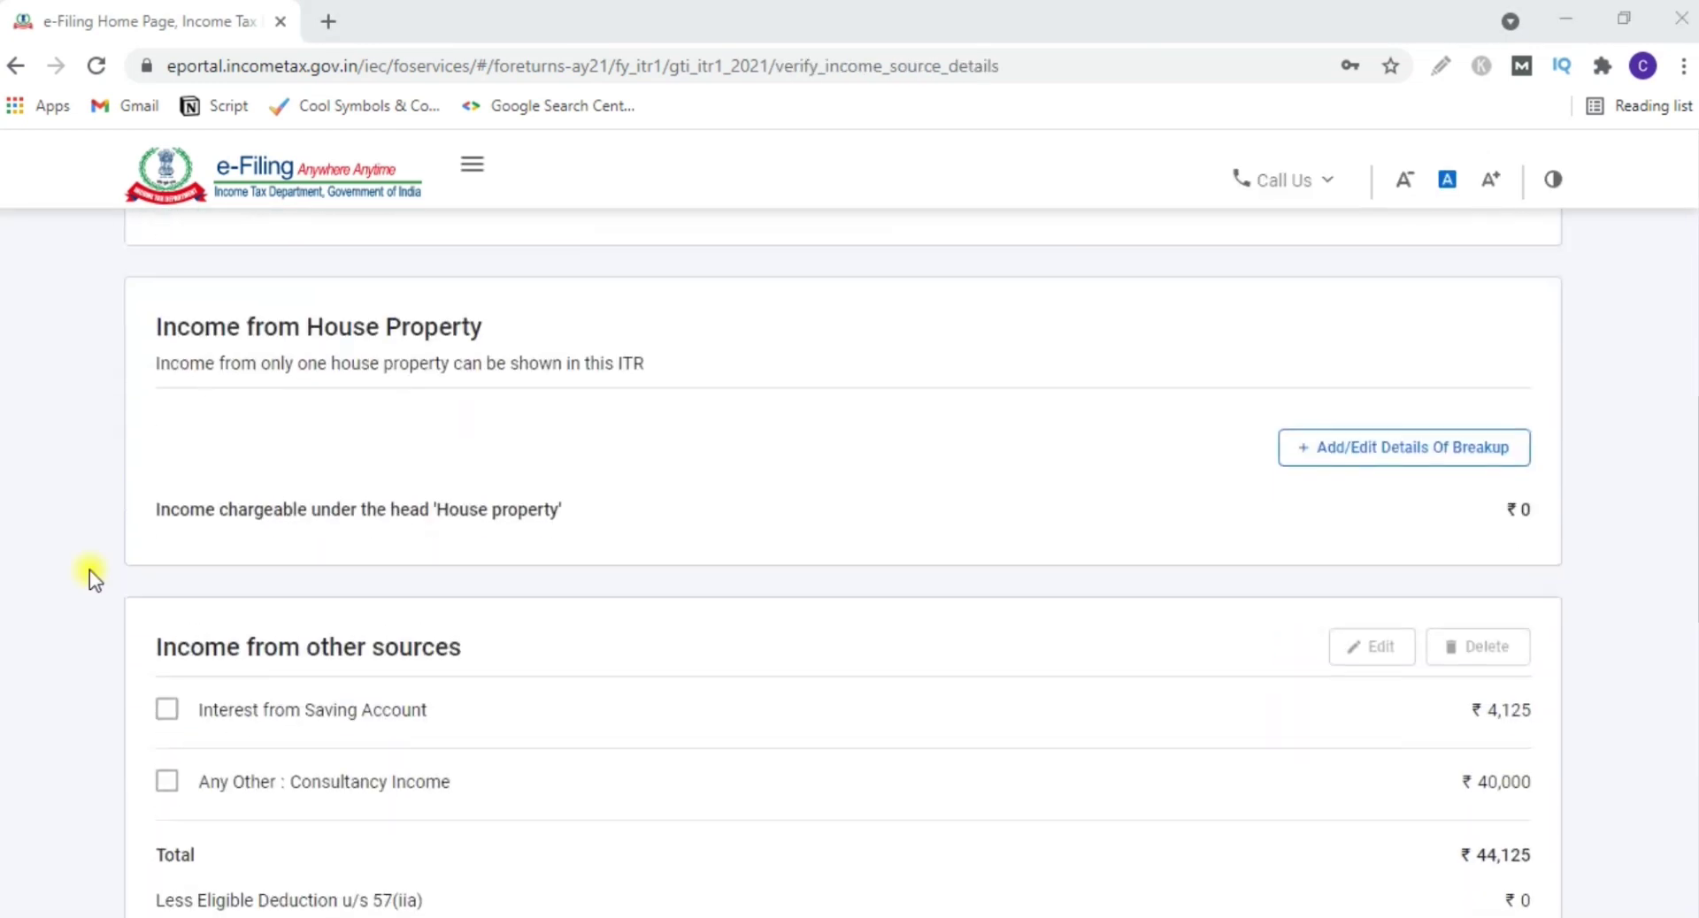
scroll(89, 570, down, 6)
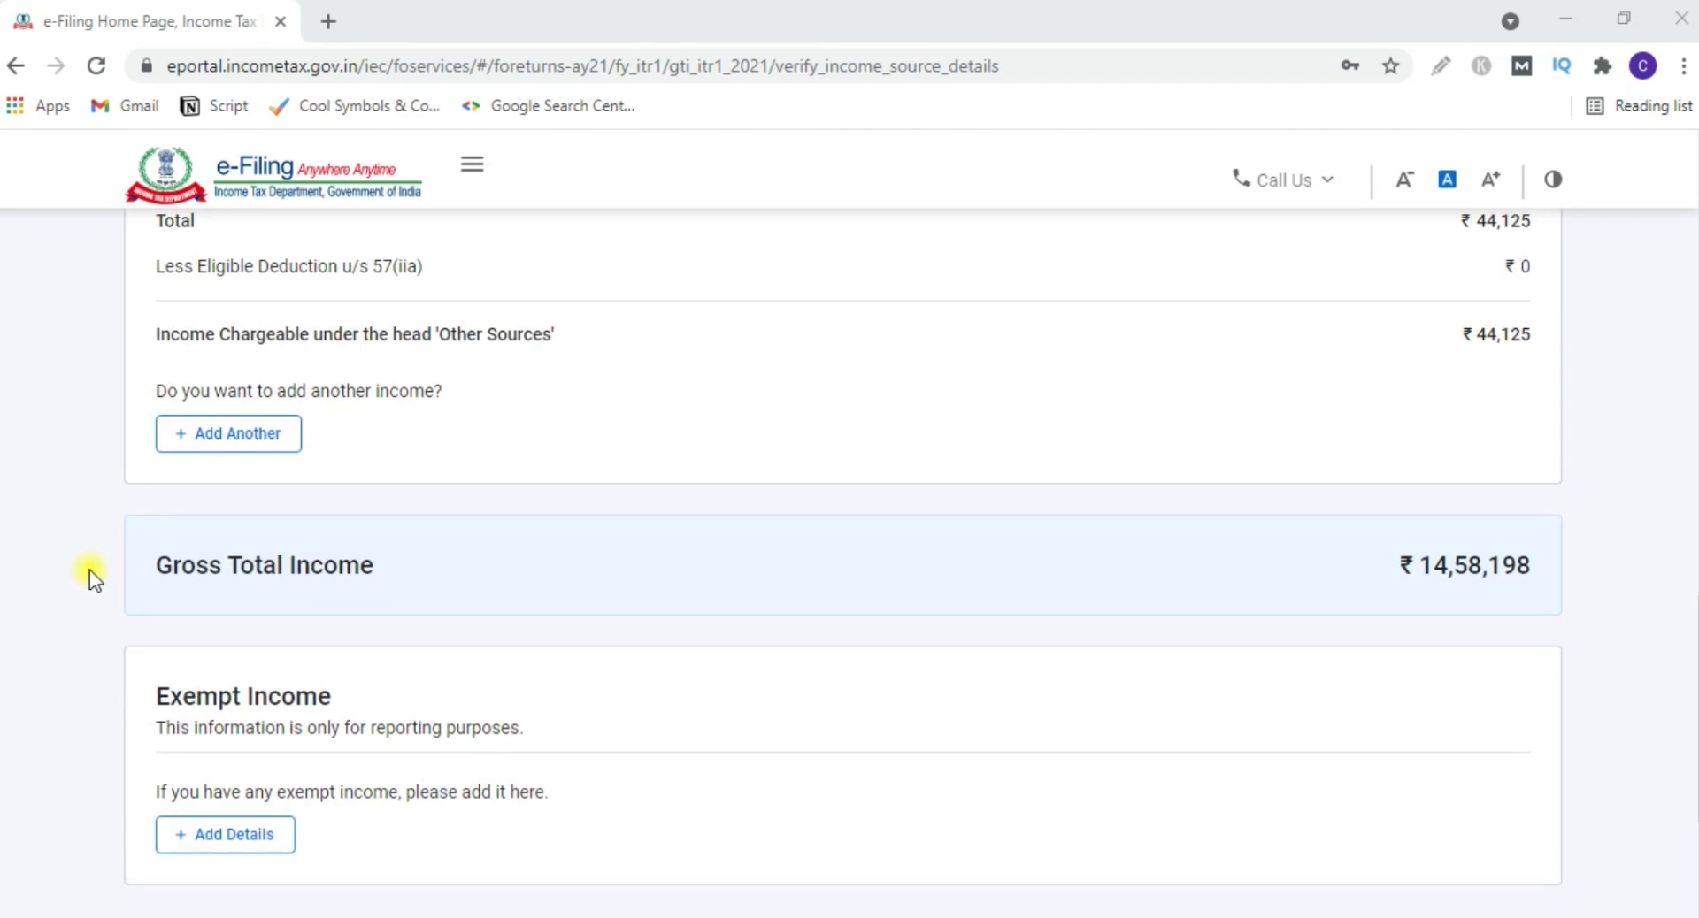
scroll(494, 588, down, 3)
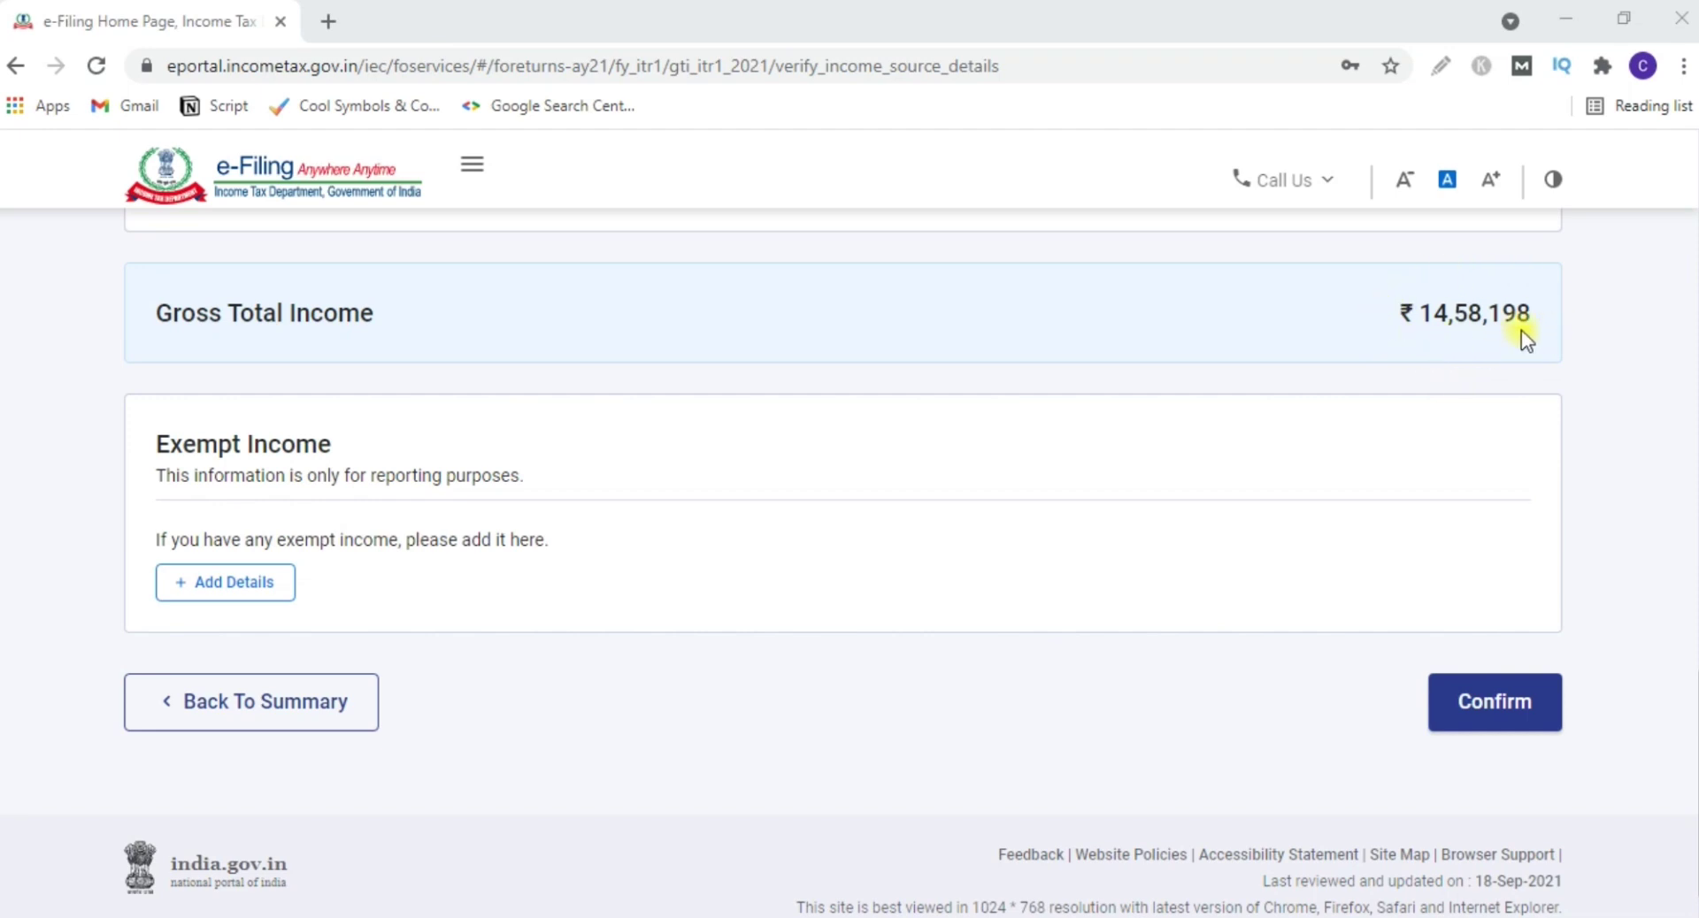
key(alt+Tab)
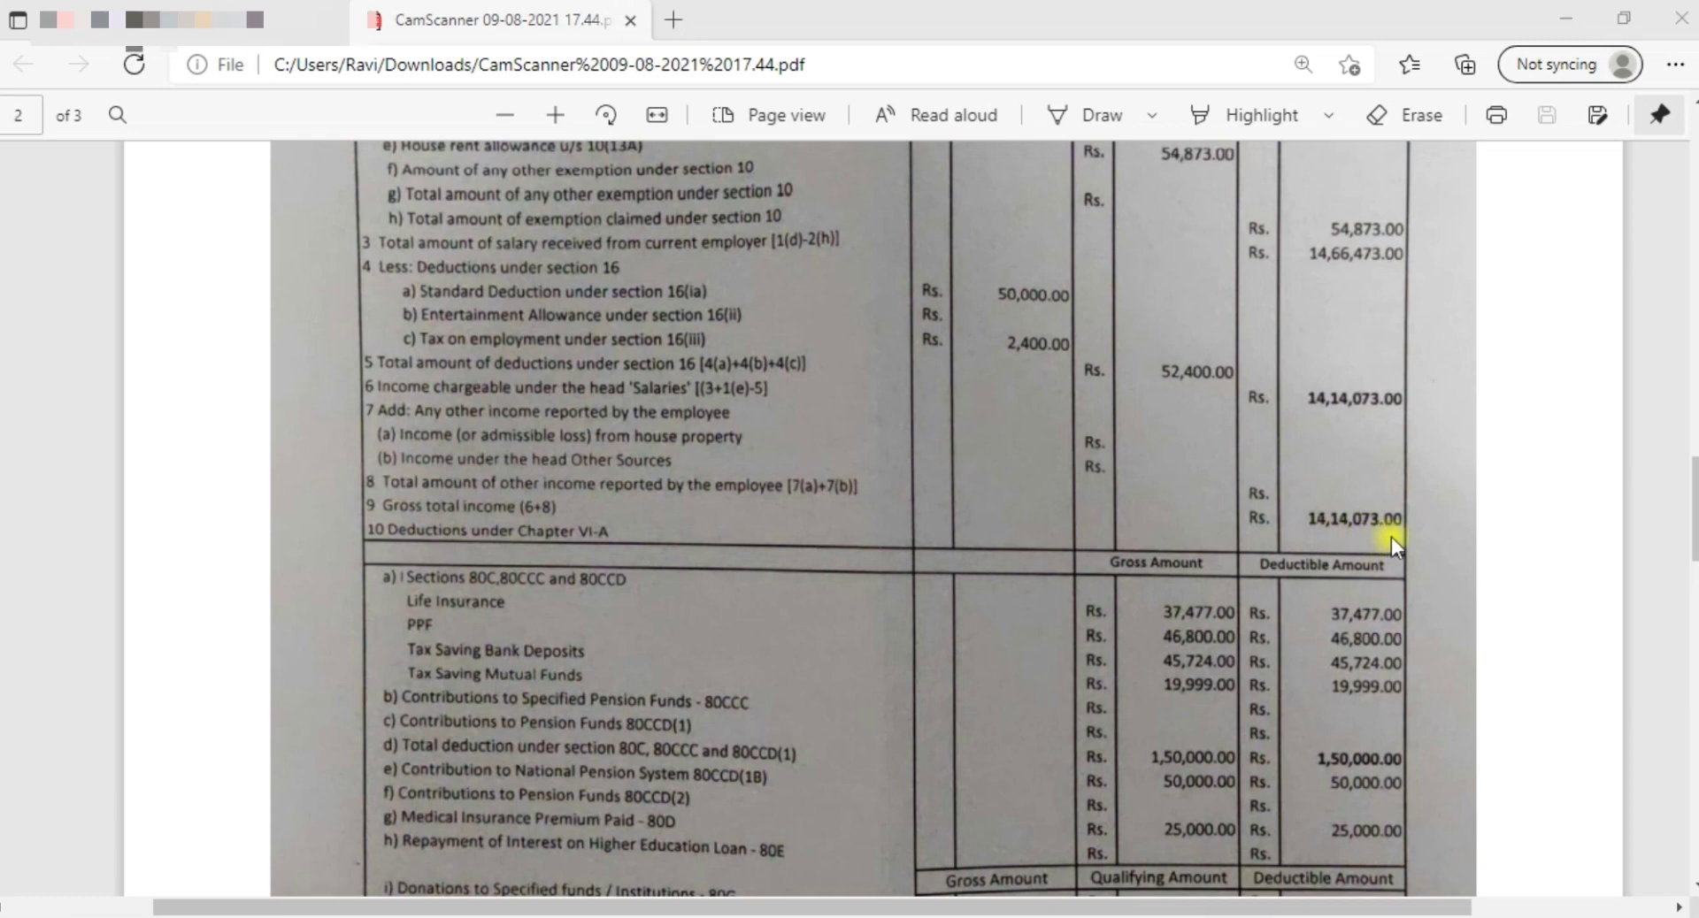
key(alt+Tab)
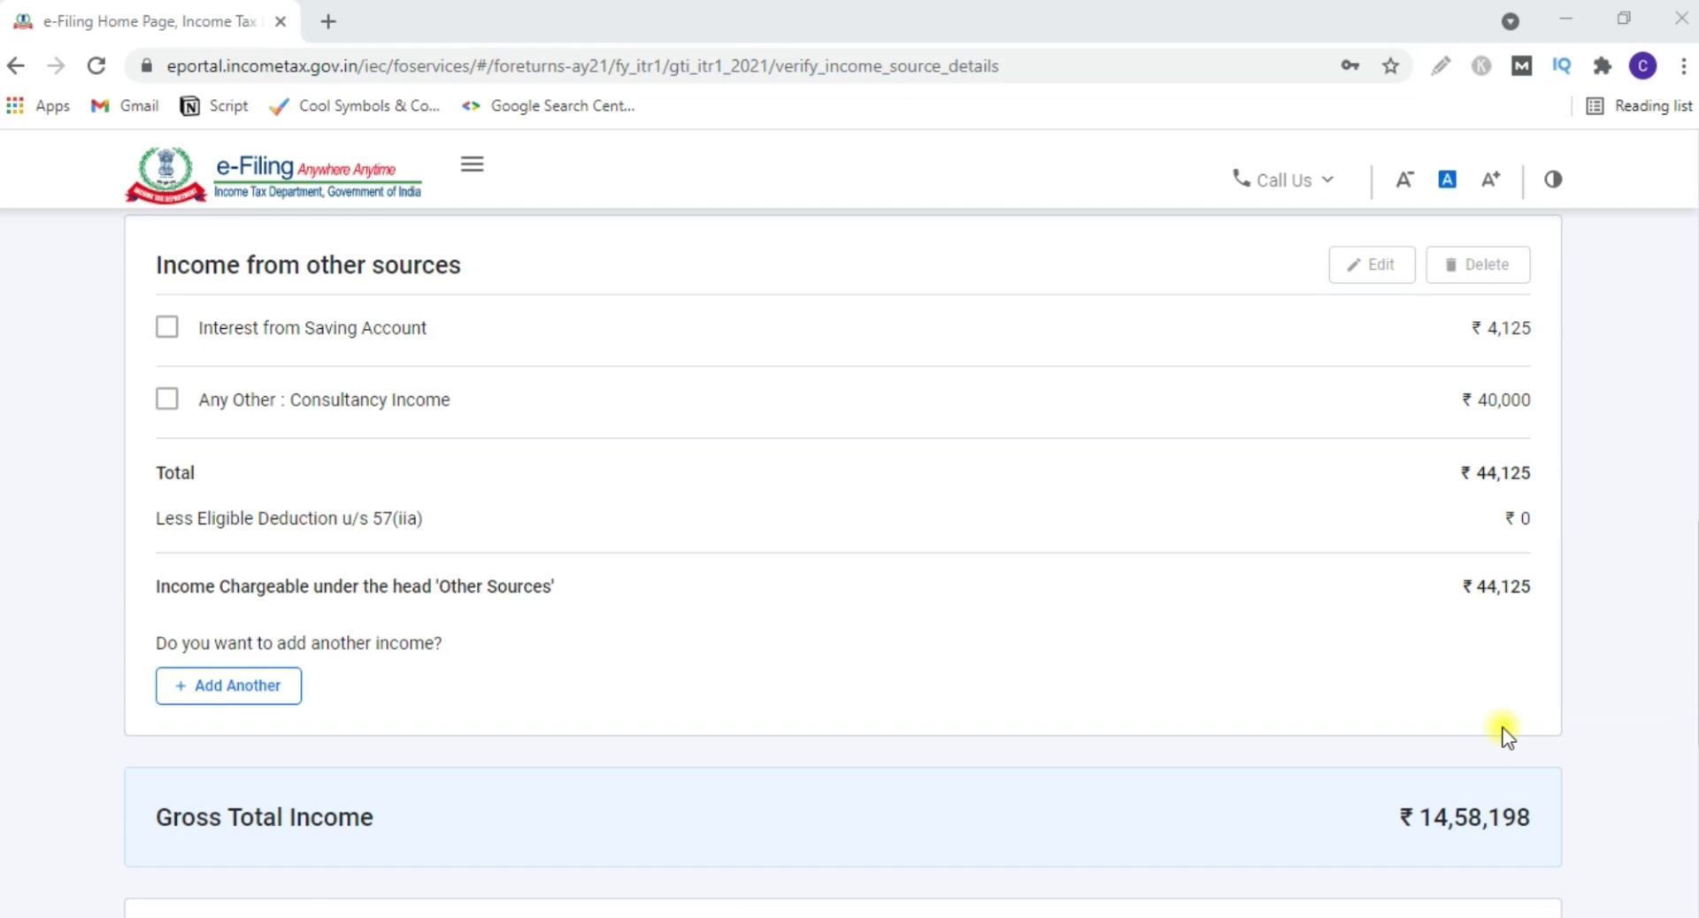
- Review and confirm the income source details, and open the Total Deductions section of the return summary
scroll(635, 708, up, 15)
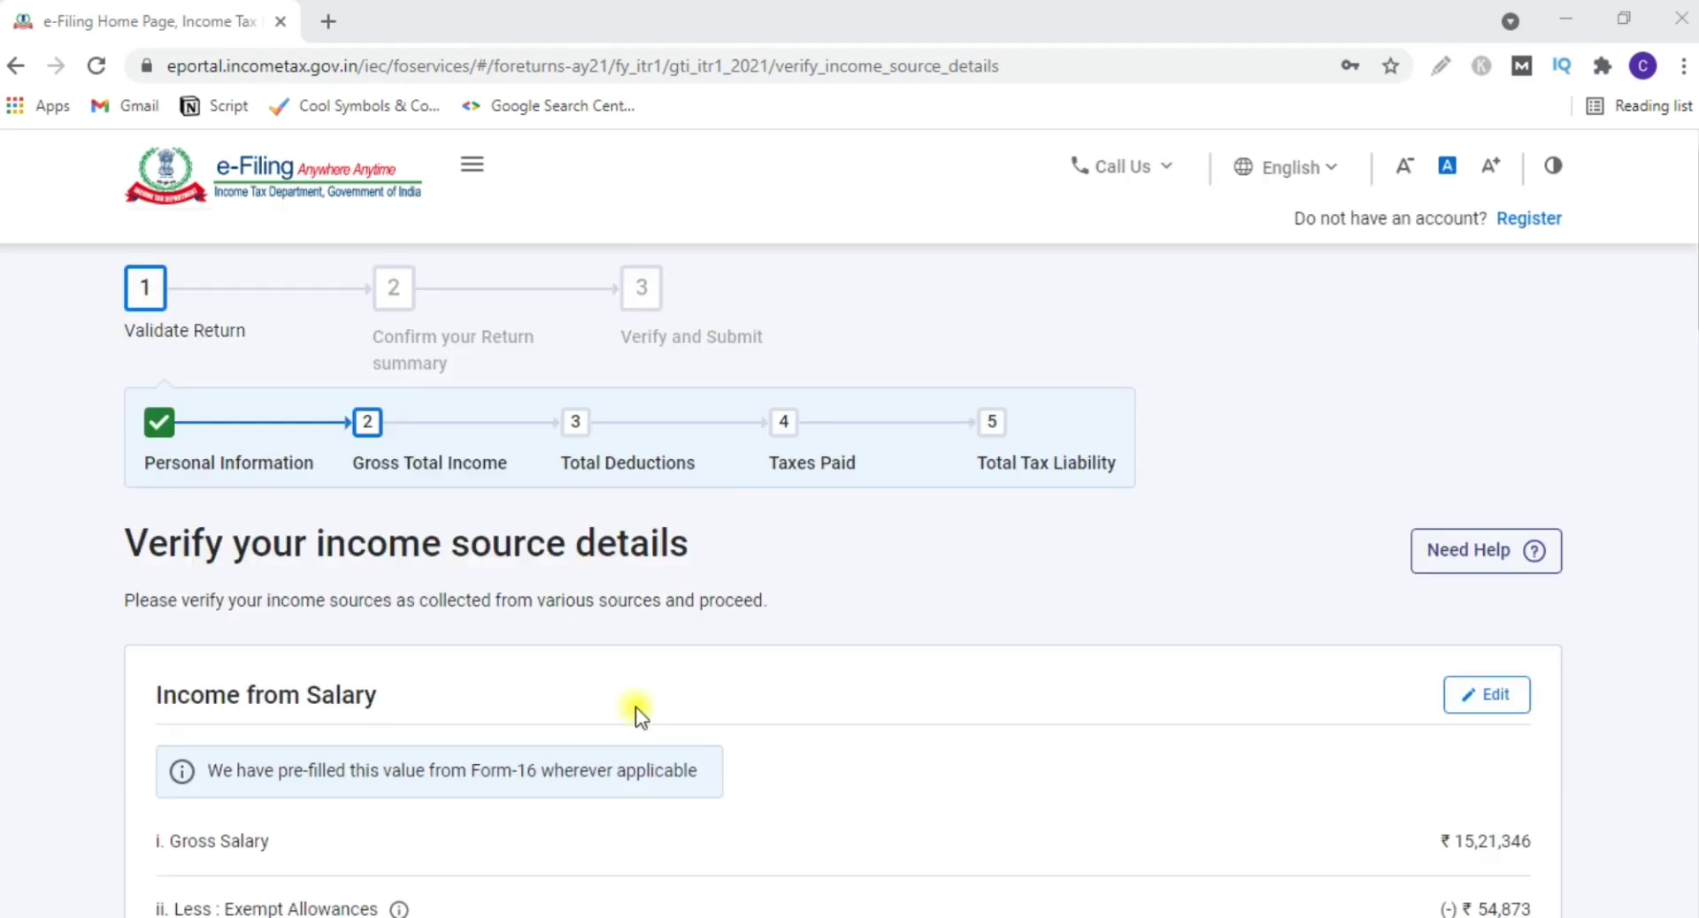
scroll(801, 704, down, 3)
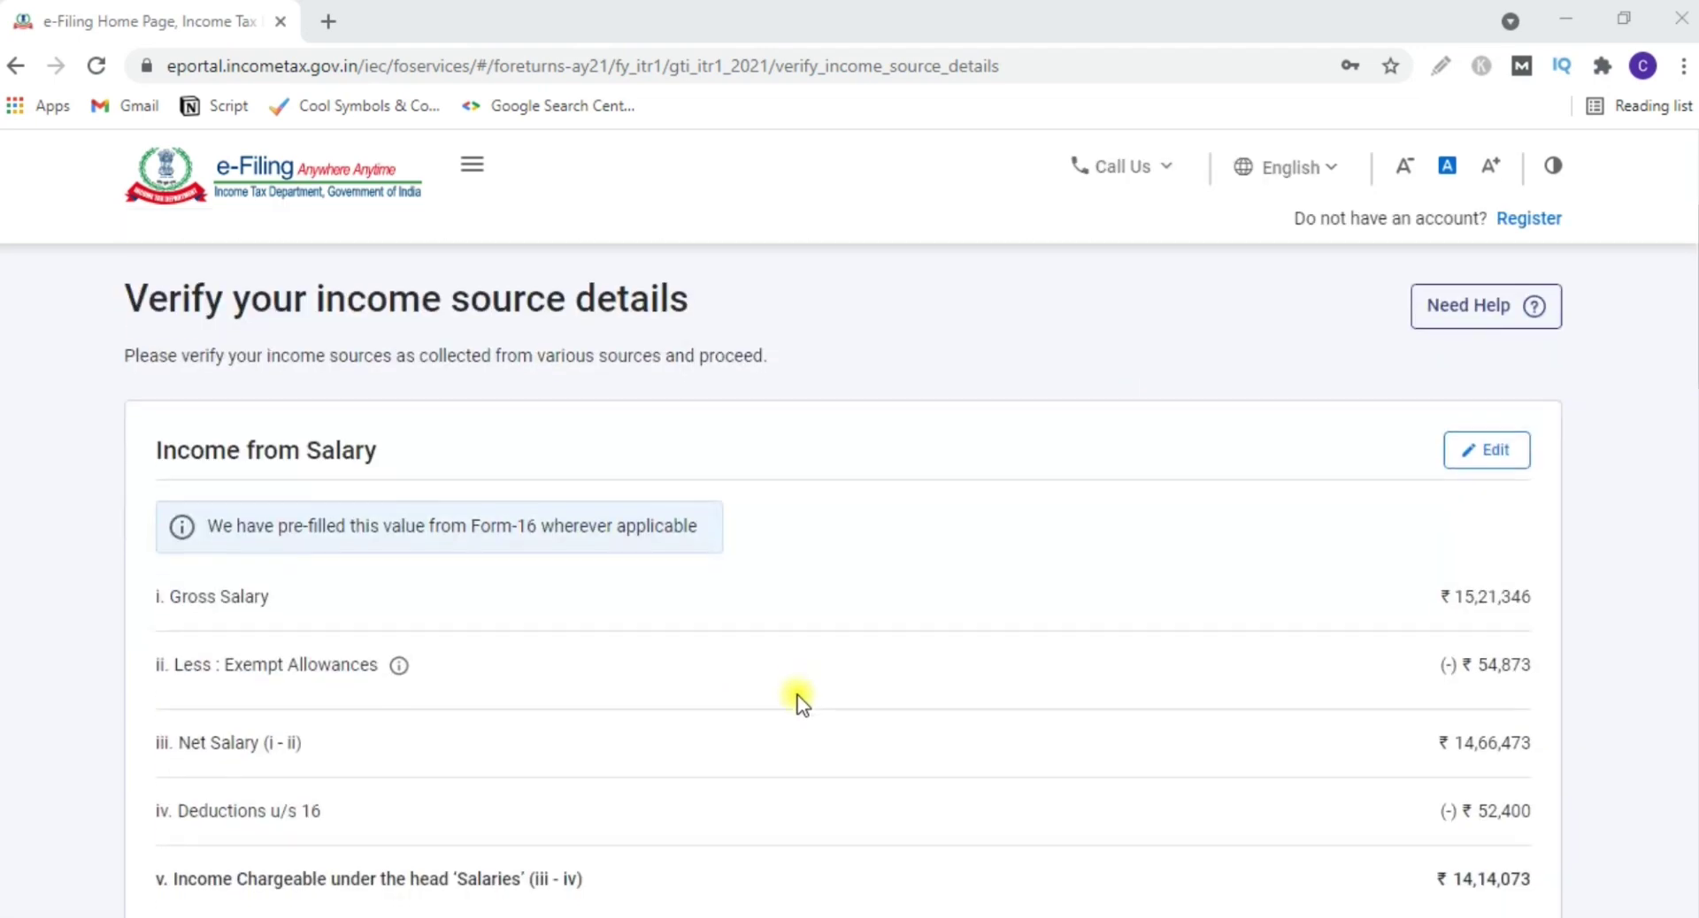
scroll(801, 704, up, 1)
scroll(801, 704, down, 3)
scroll(801, 703, down, 10)
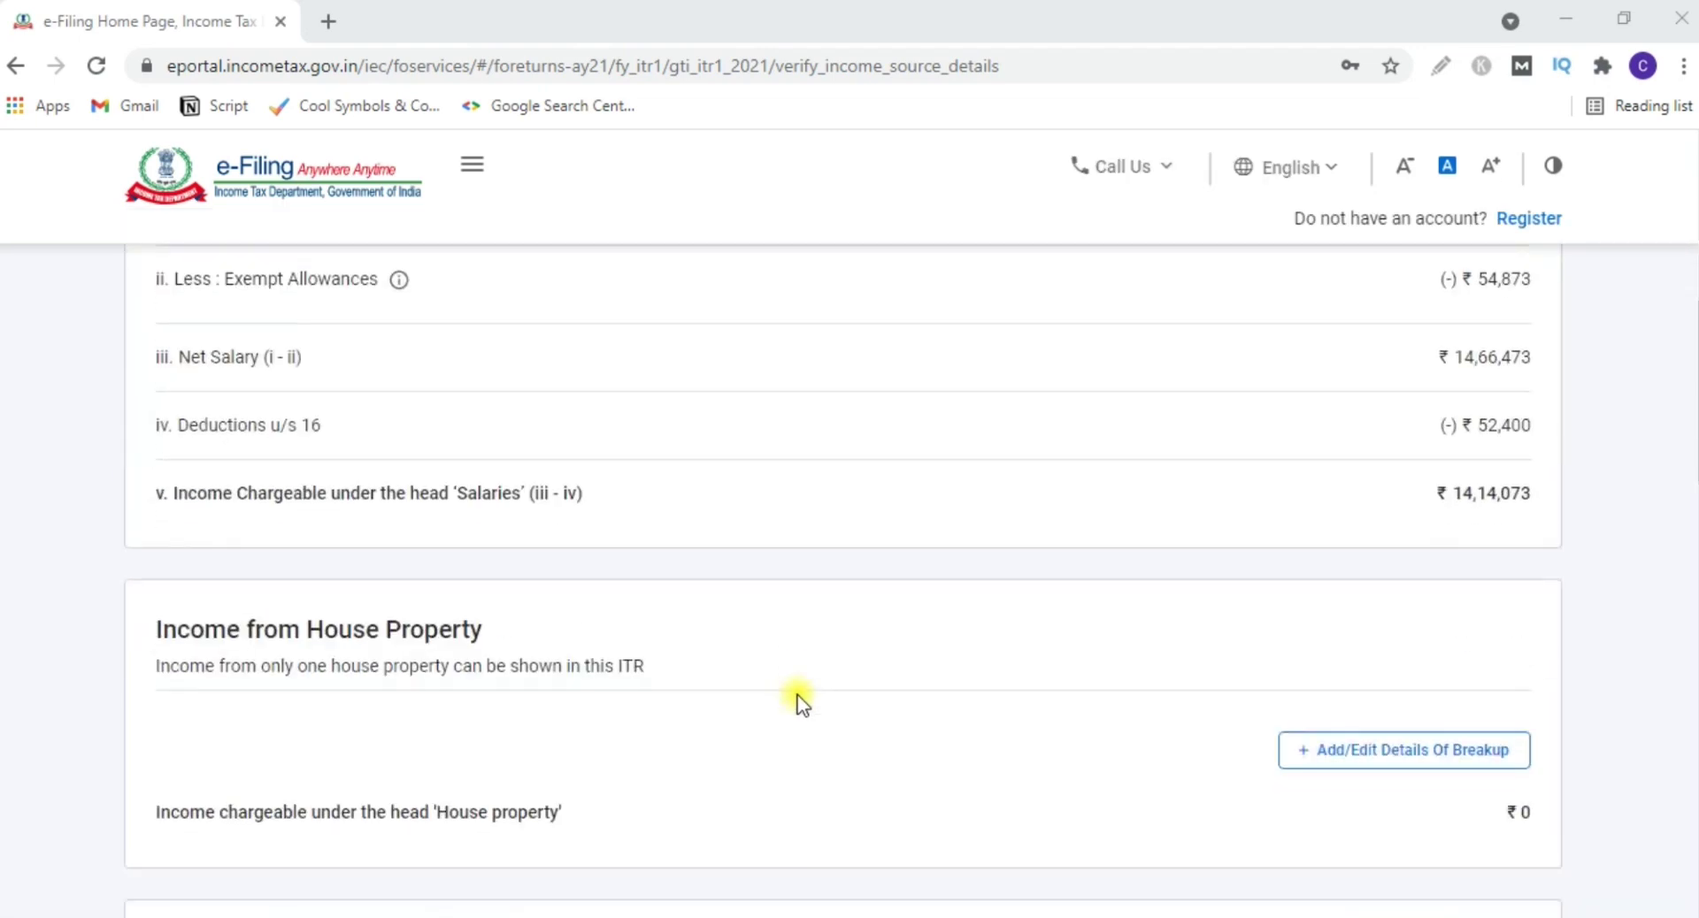
scroll(800, 704, down, 8)
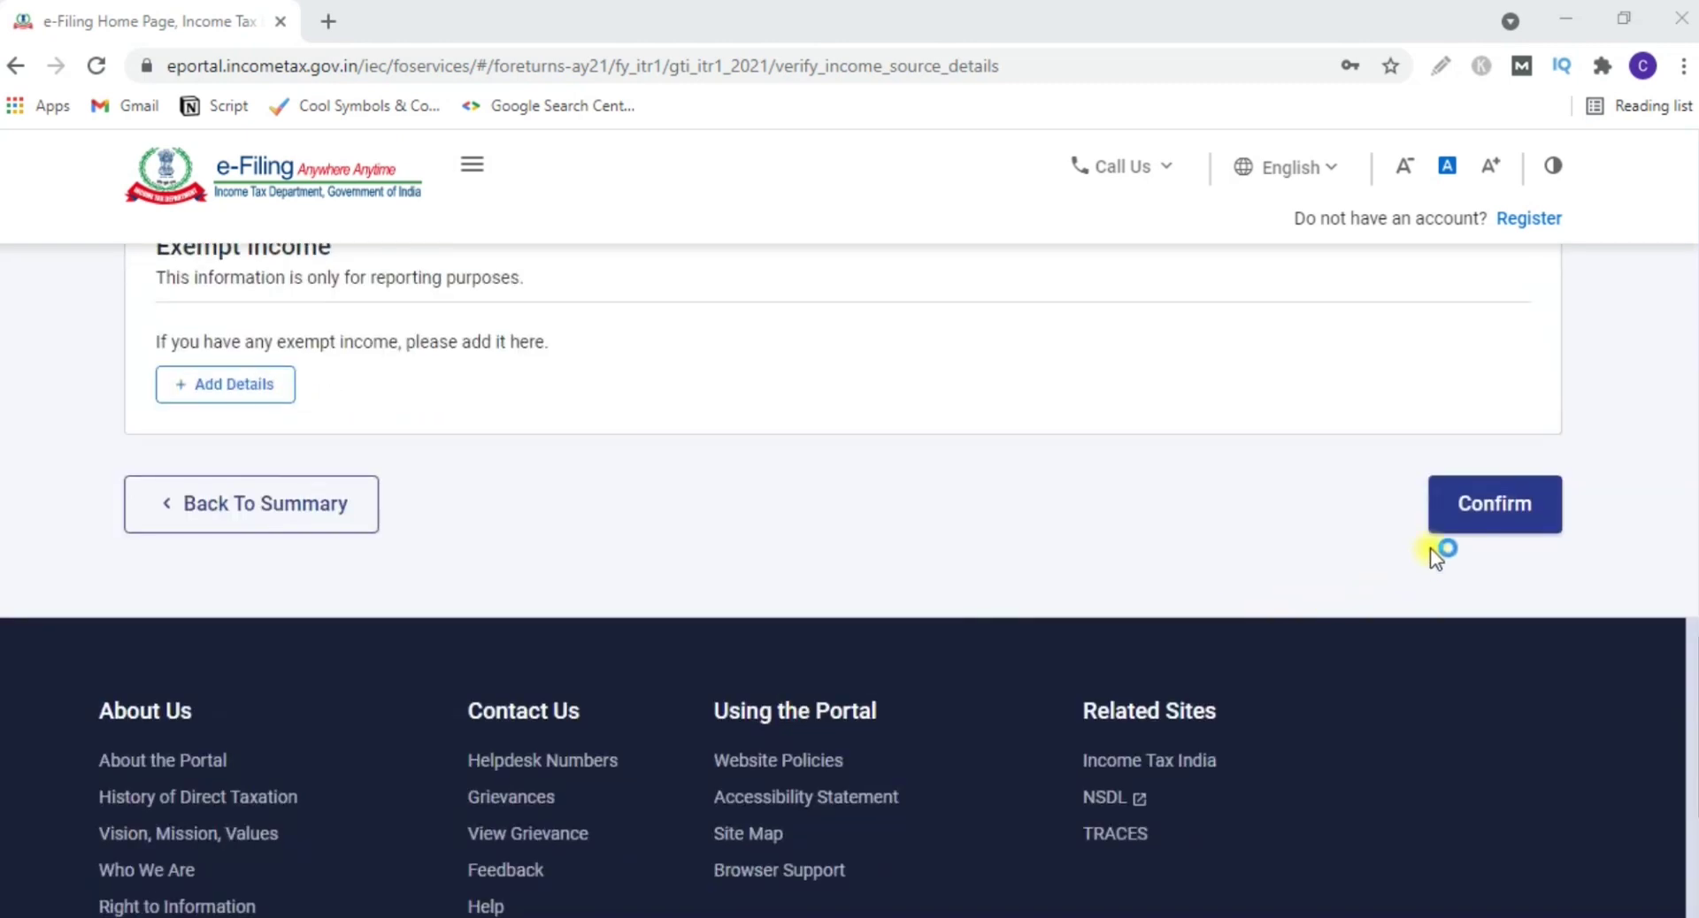
click(1474, 526)
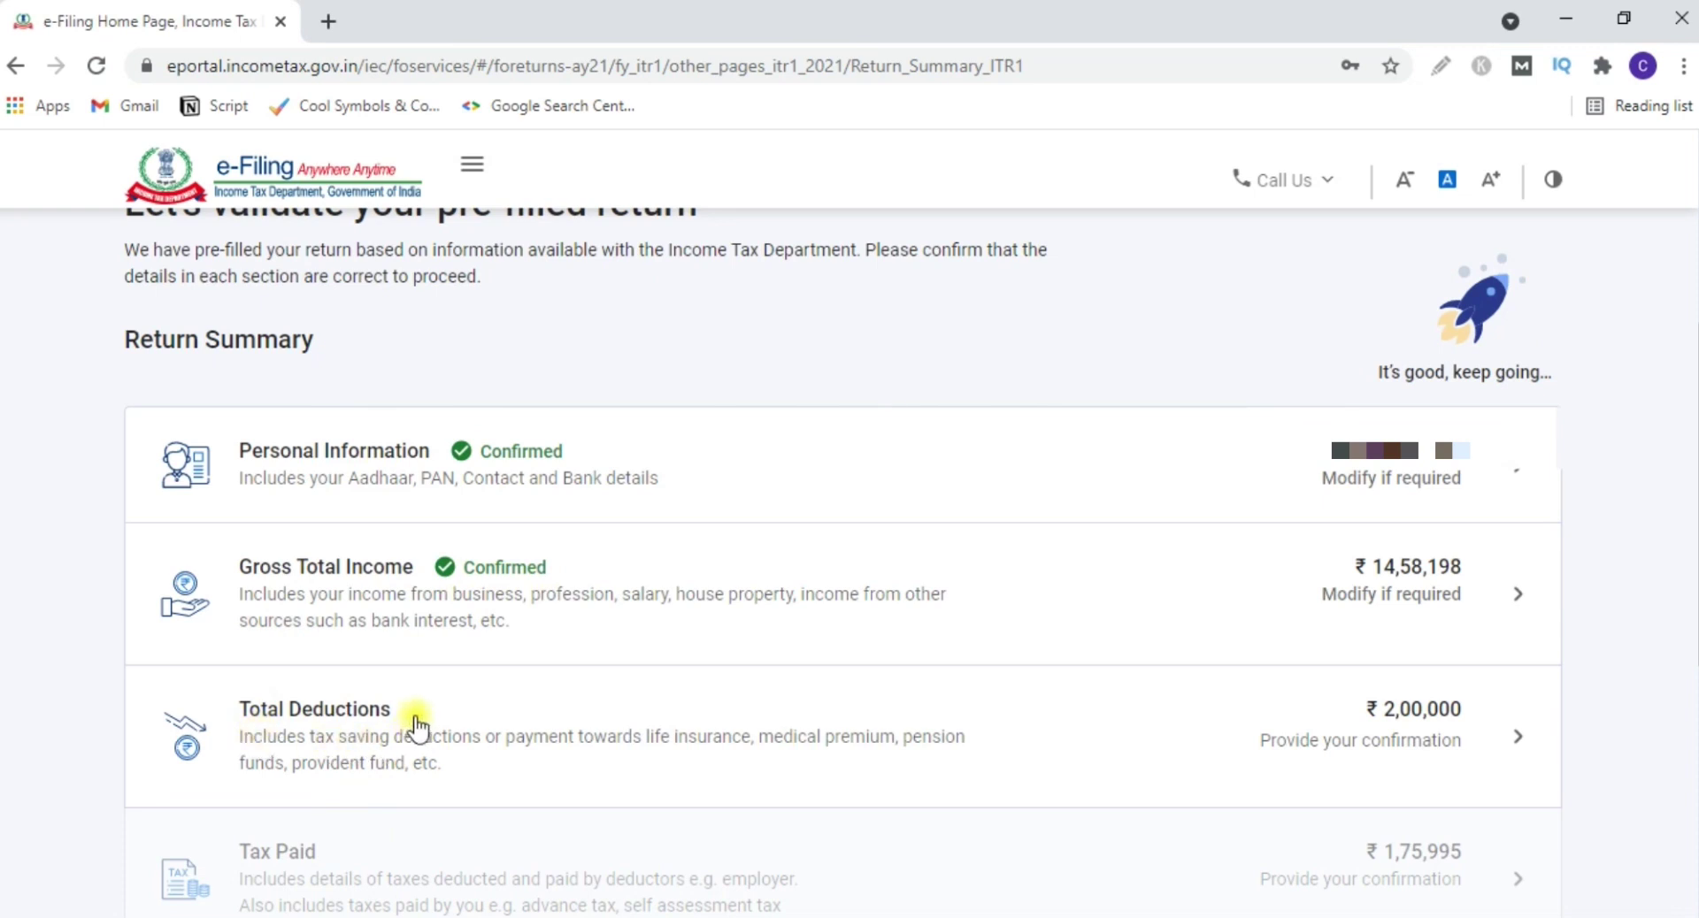
scroll(360, 644, down, 1)
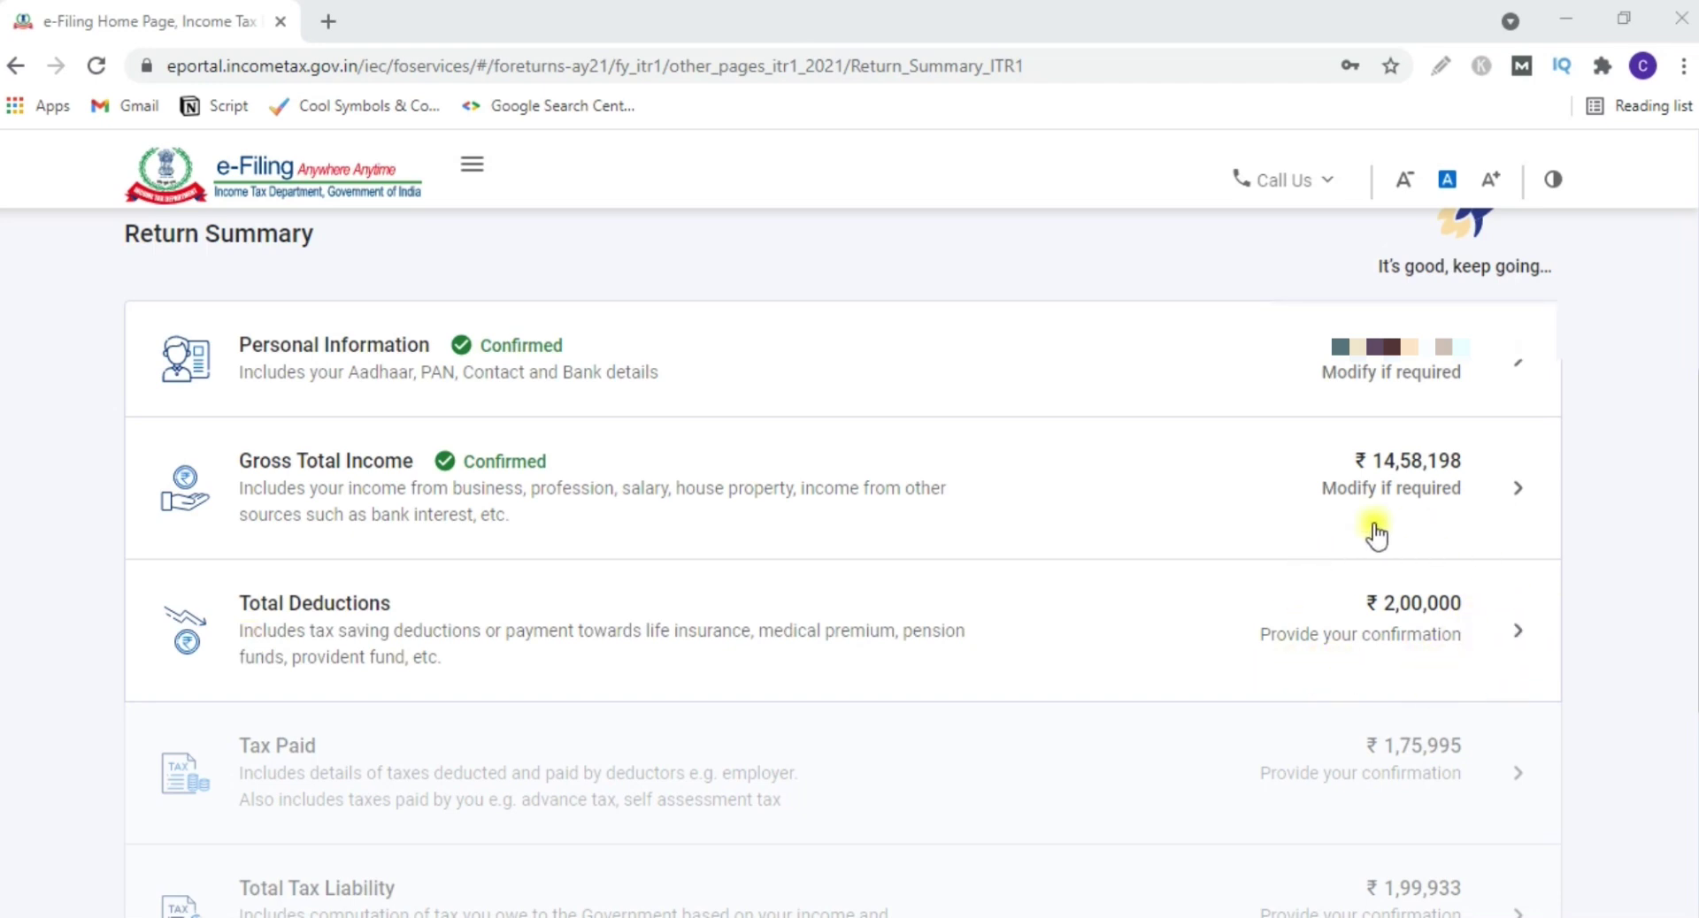
click(1464, 650)
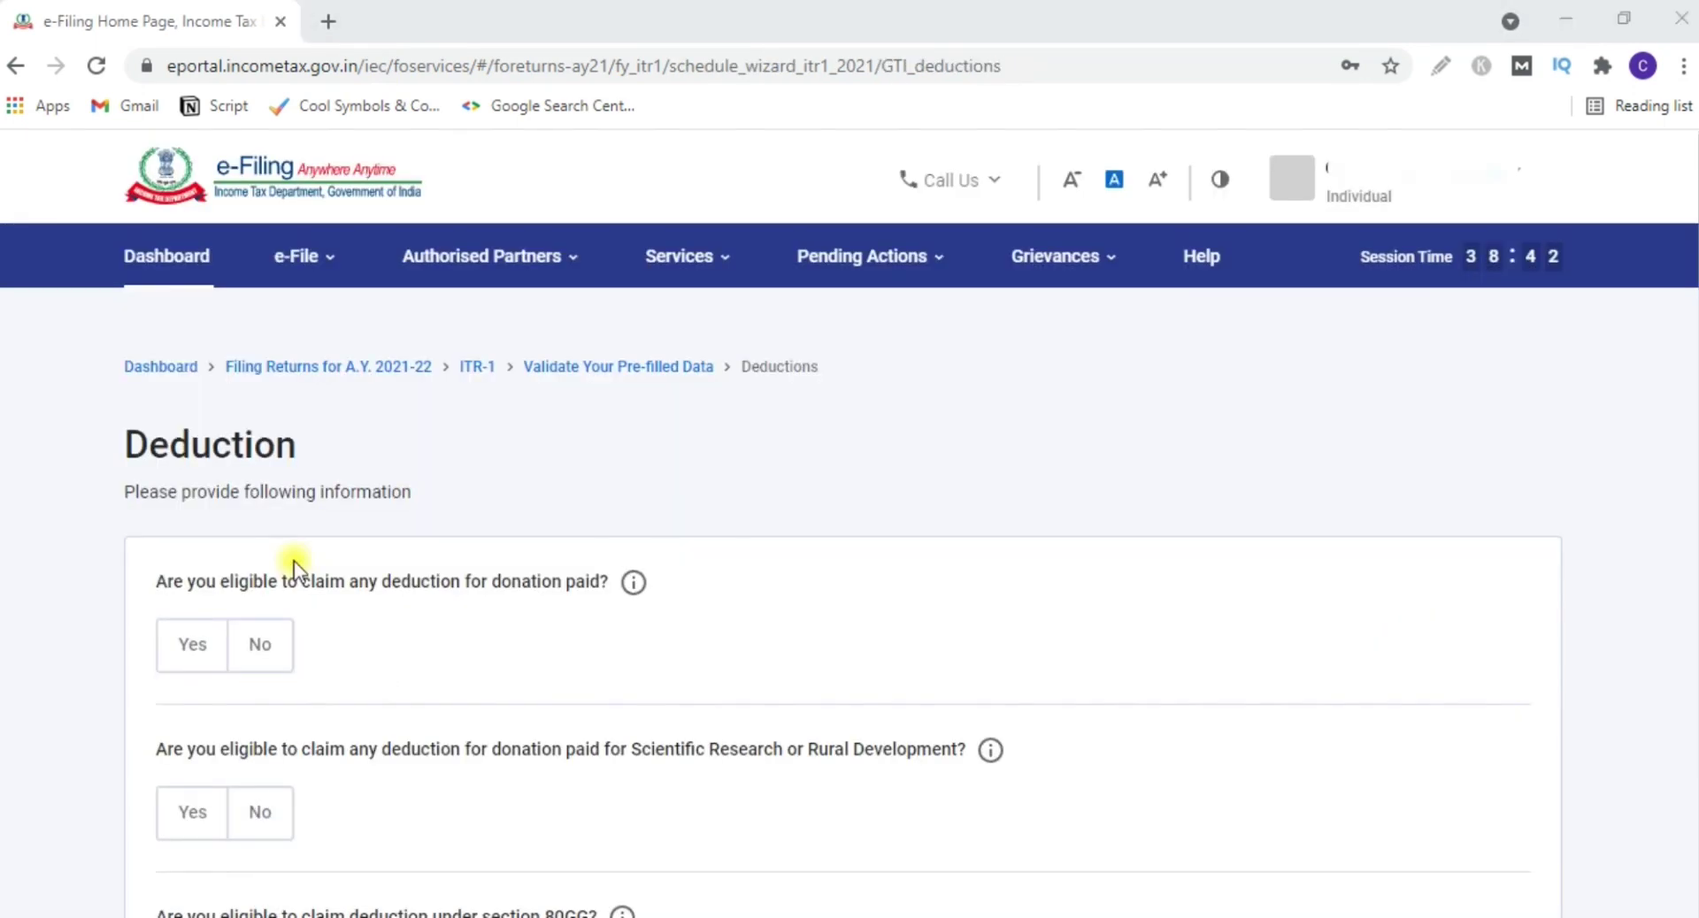
- Examine the deduction questions on donations and sections 80GG, 80C, 80CCD(2), 80D and 80E, and the list of other deduction types including 80TTA
scroll(294, 561, down, 3)
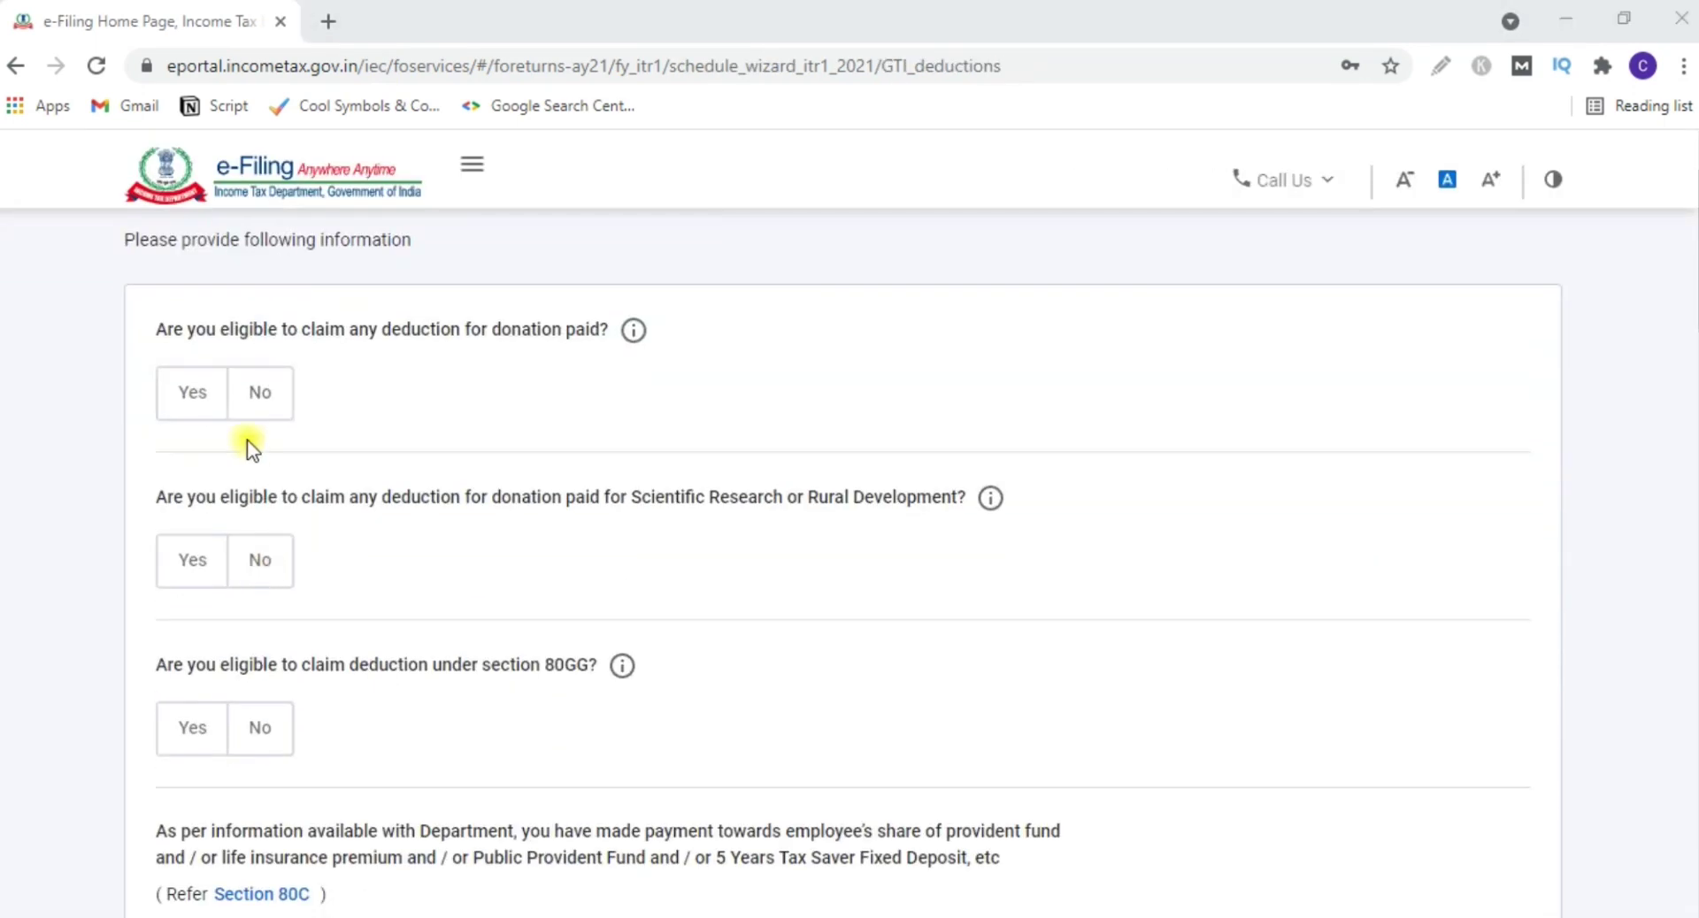
scroll(152, 398, down, 3)
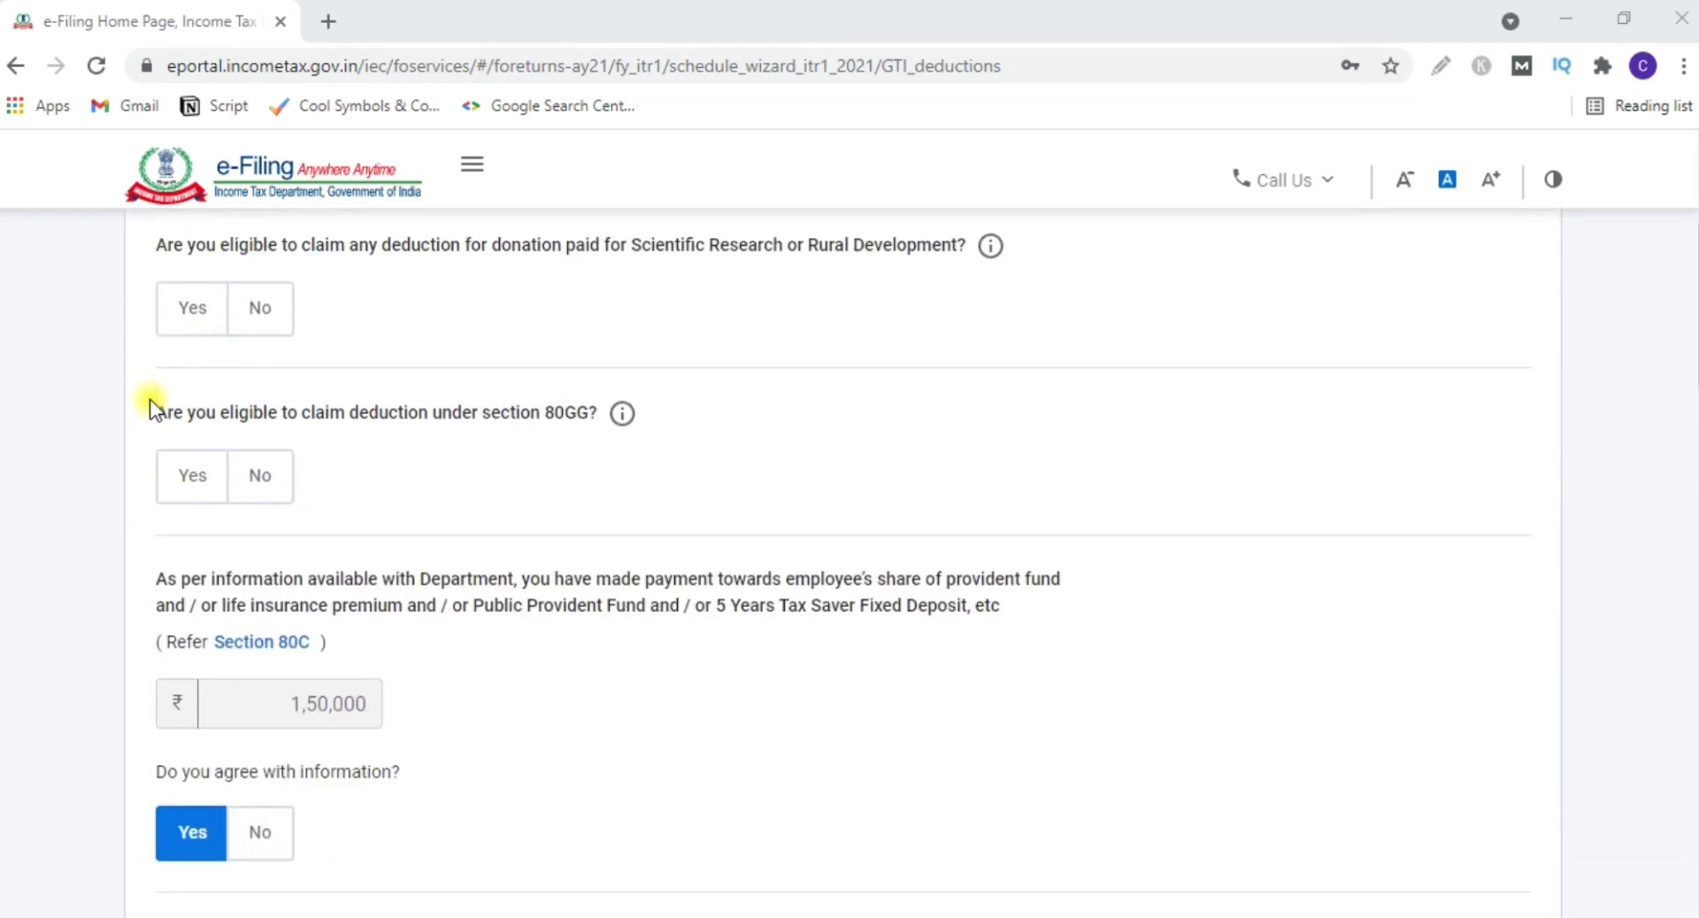
scroll(151, 400, up, 3)
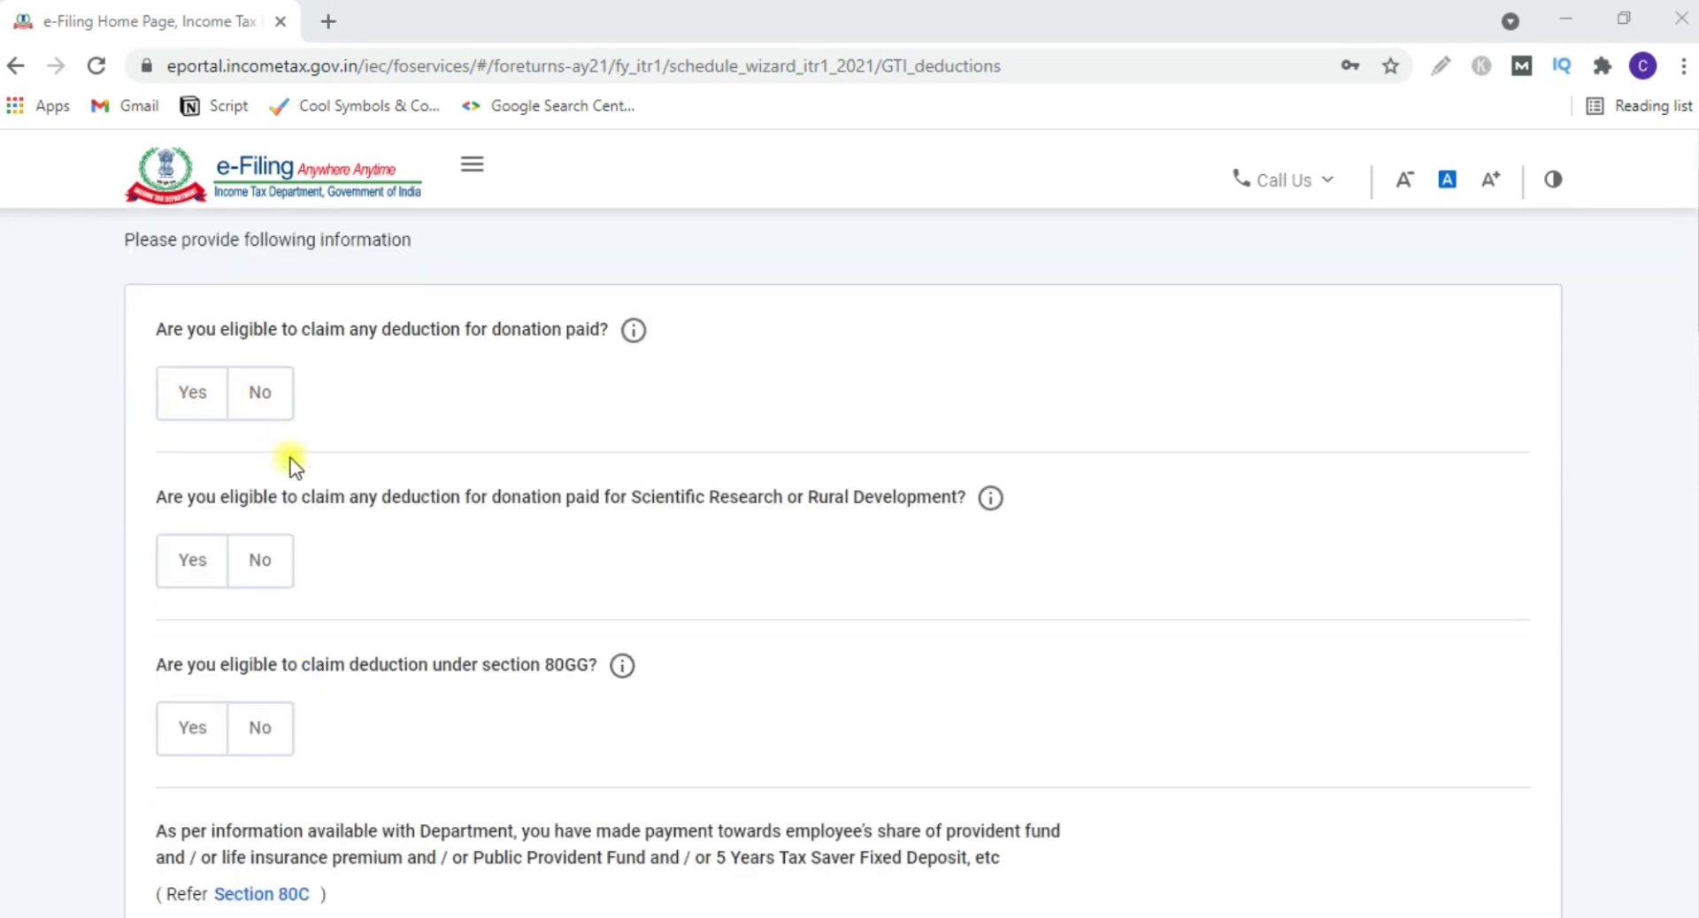
scroll(292, 464, down, 3)
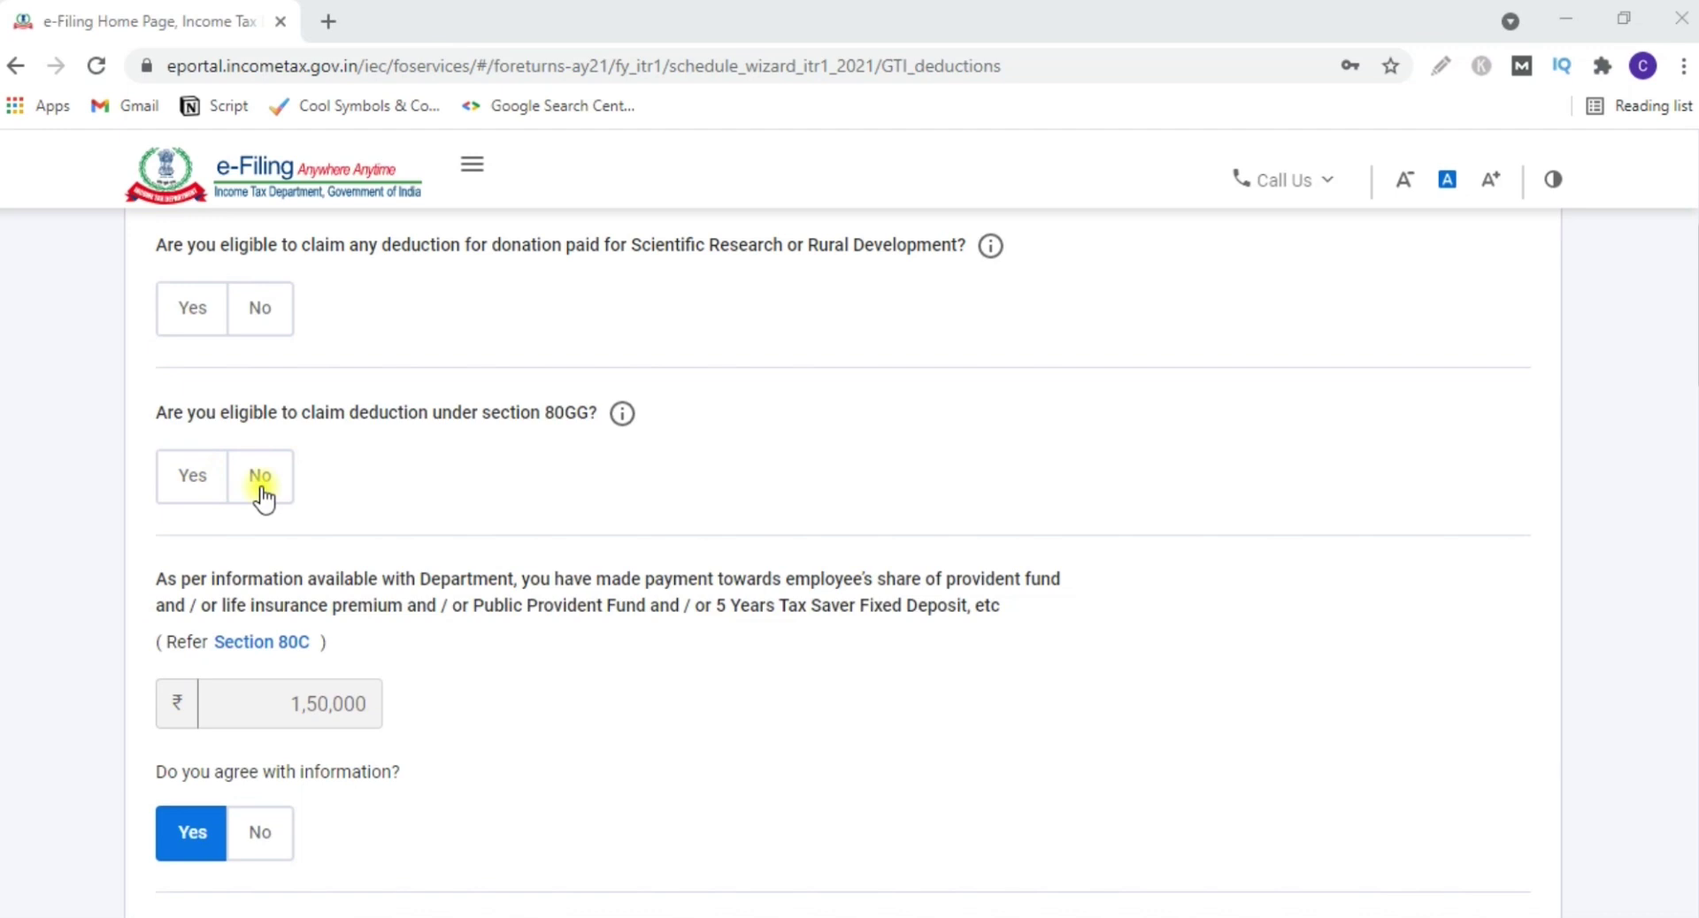
scroll(263, 495, down, 2)
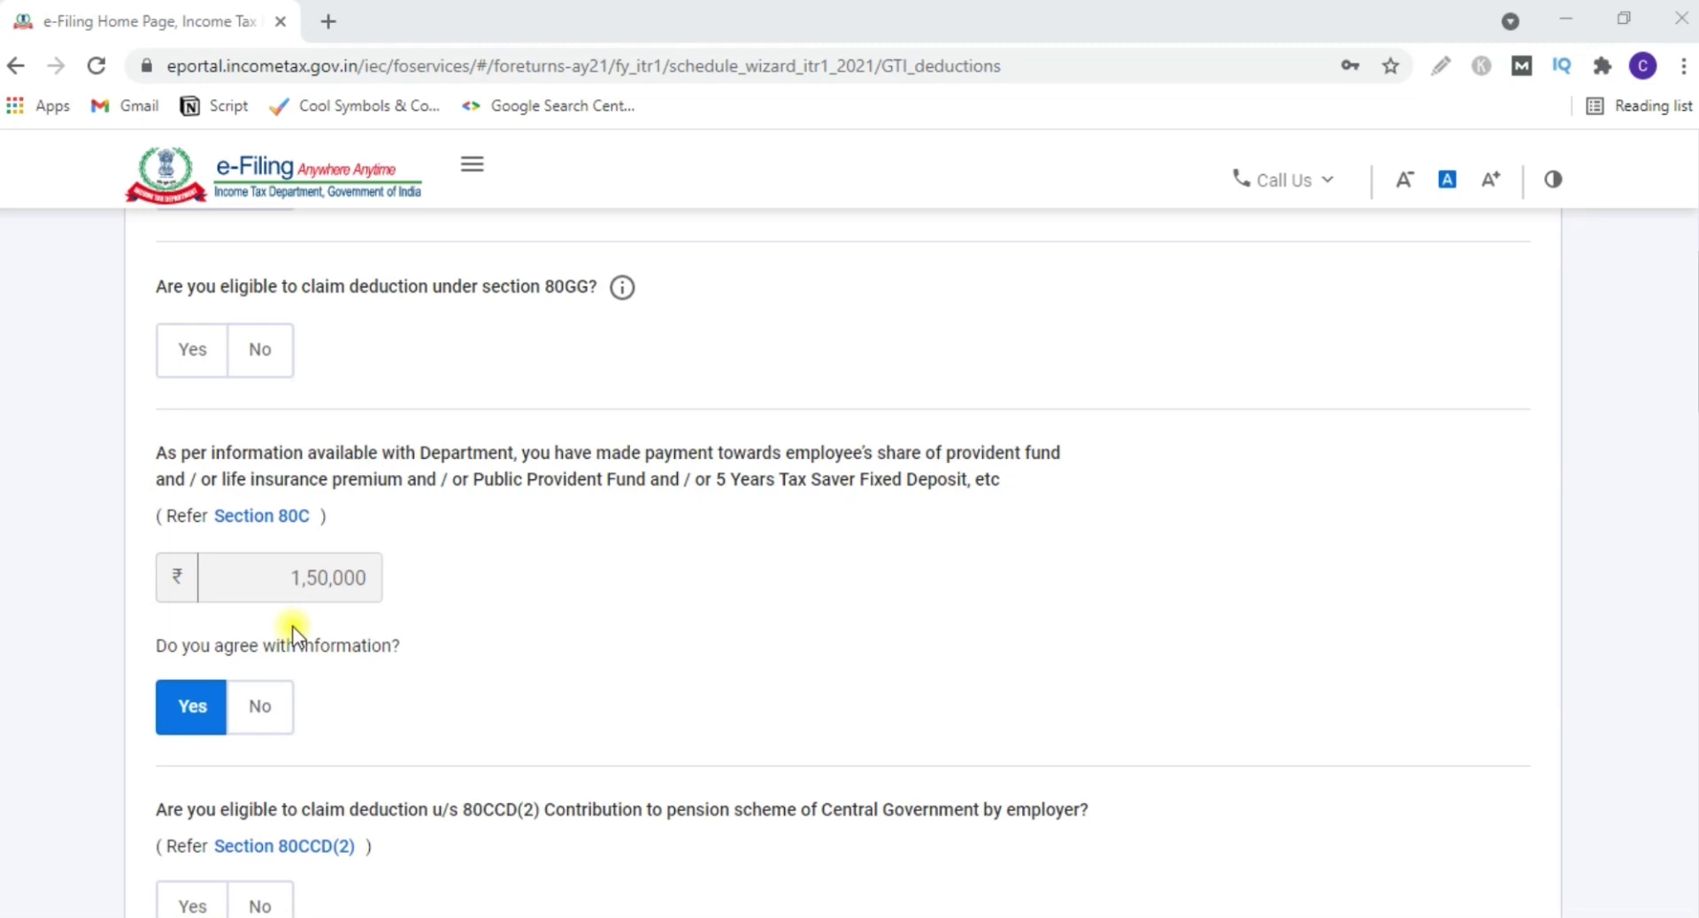
scroll(294, 635, down, 2)
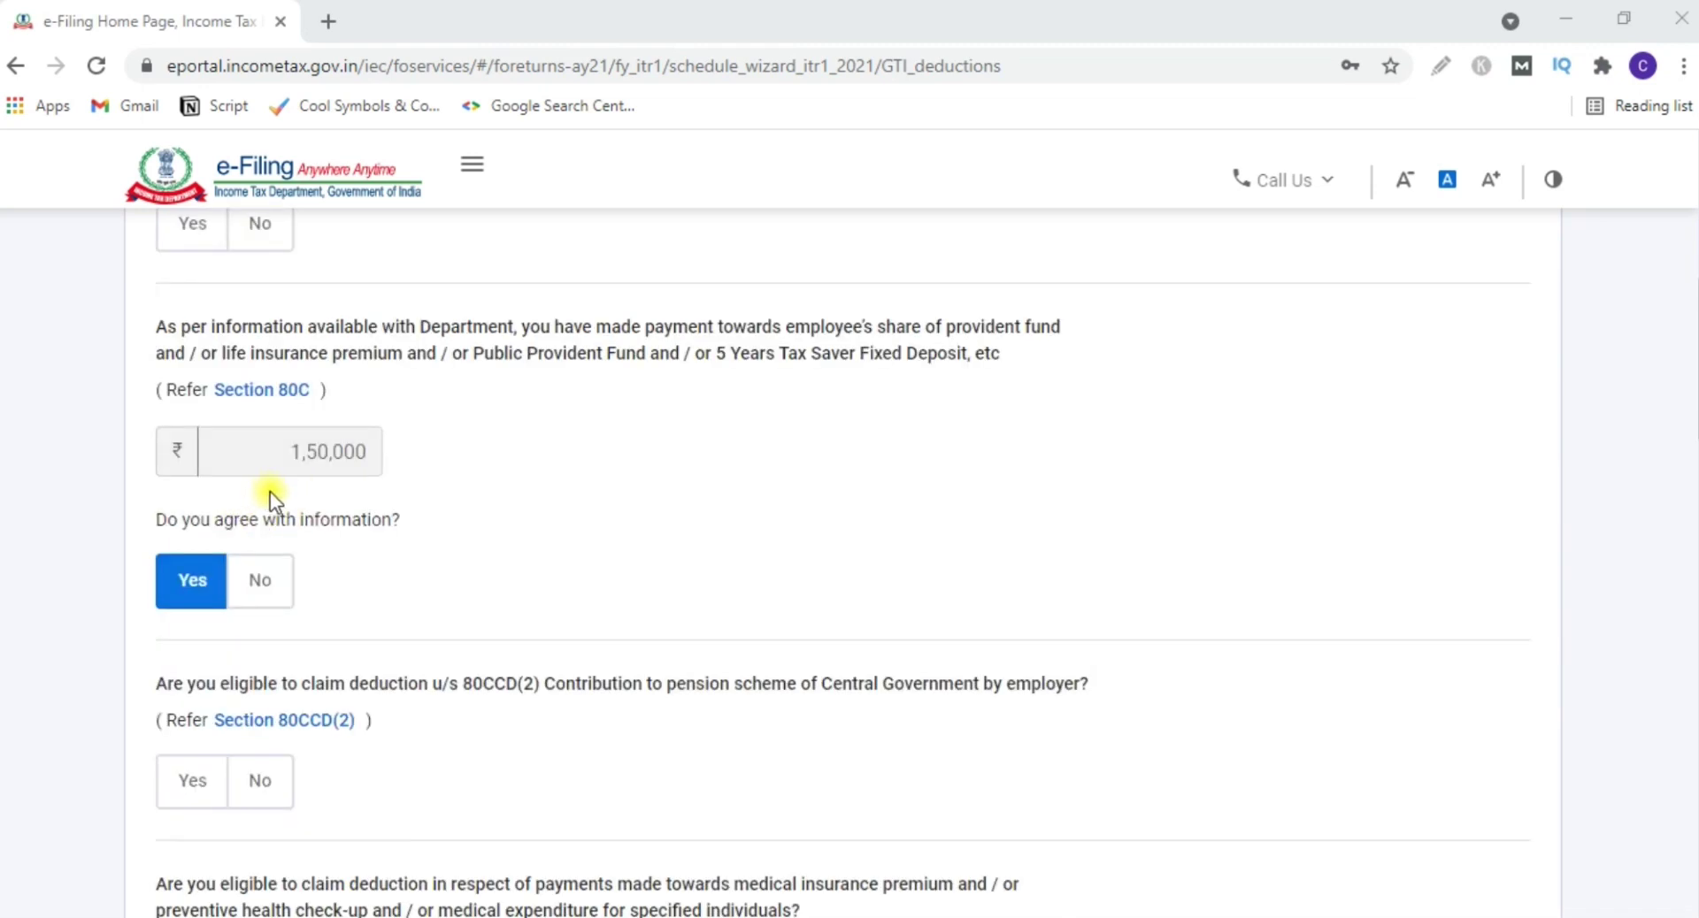
scroll(345, 513, down, 20)
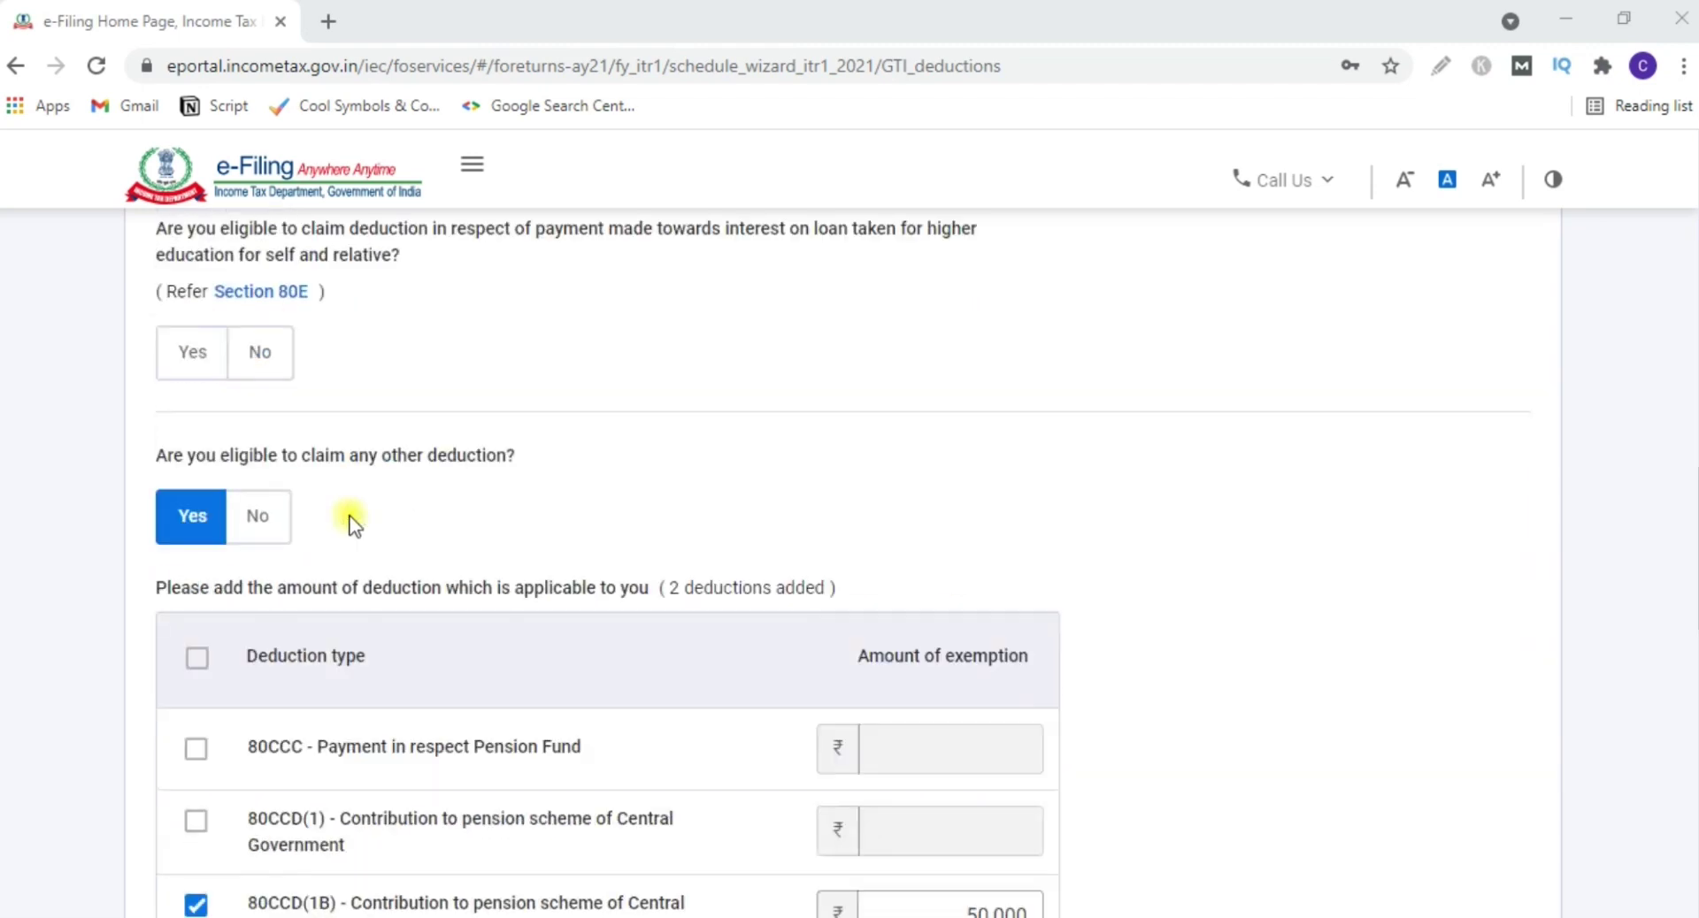
scroll(353, 524, down, 6)
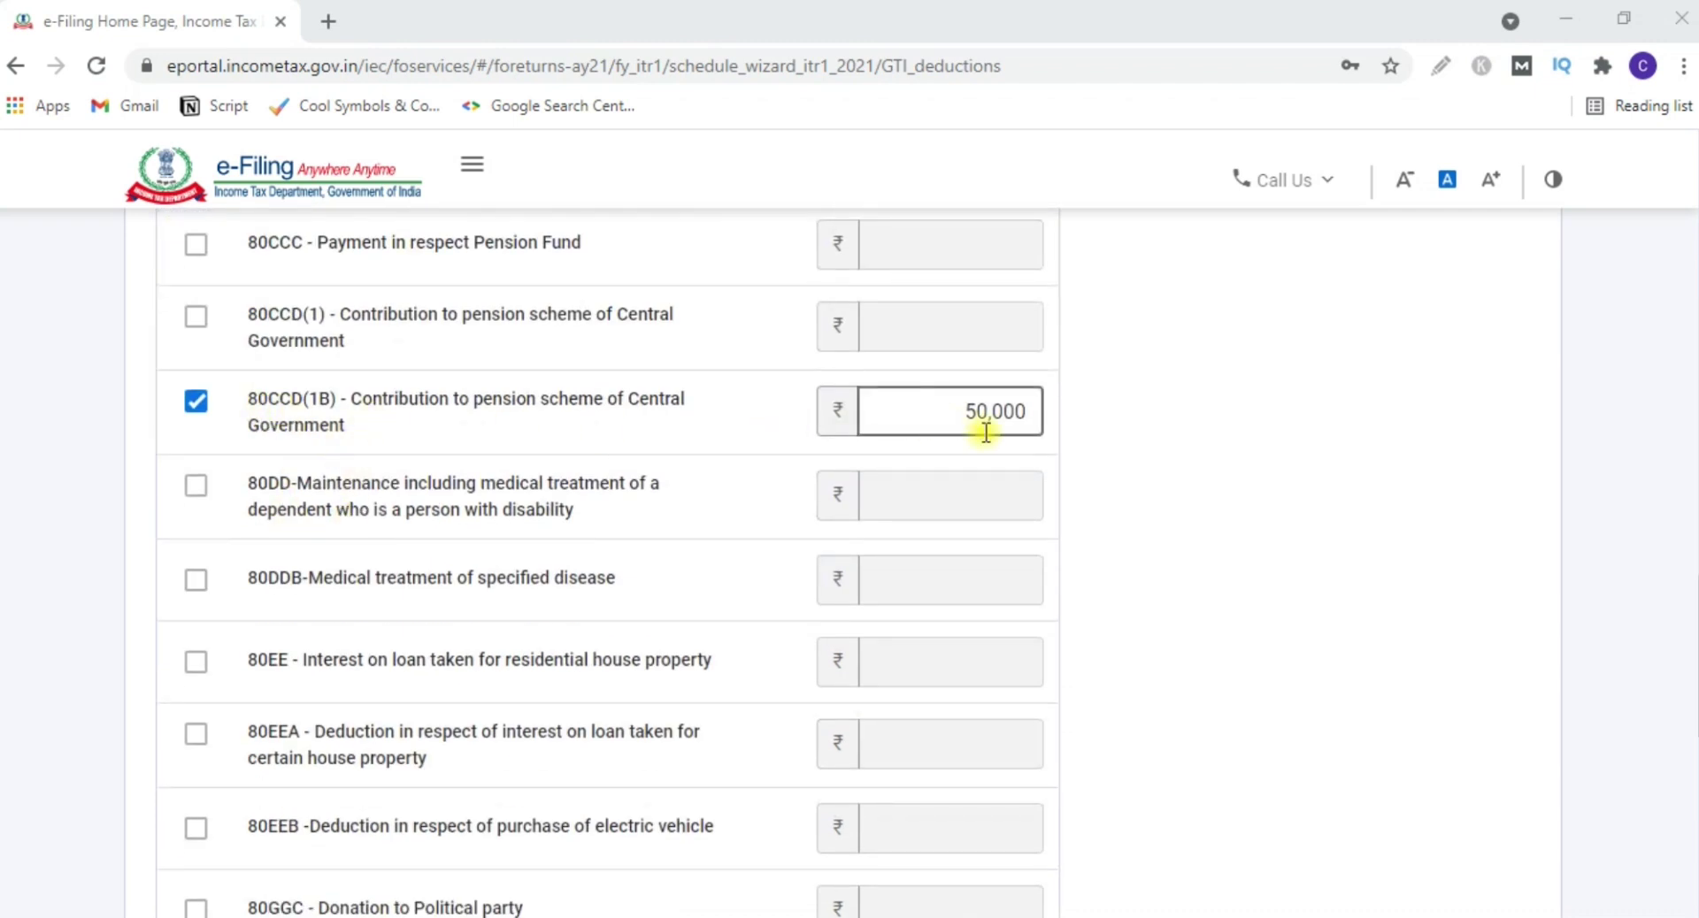
scroll(680, 529, down, 2)
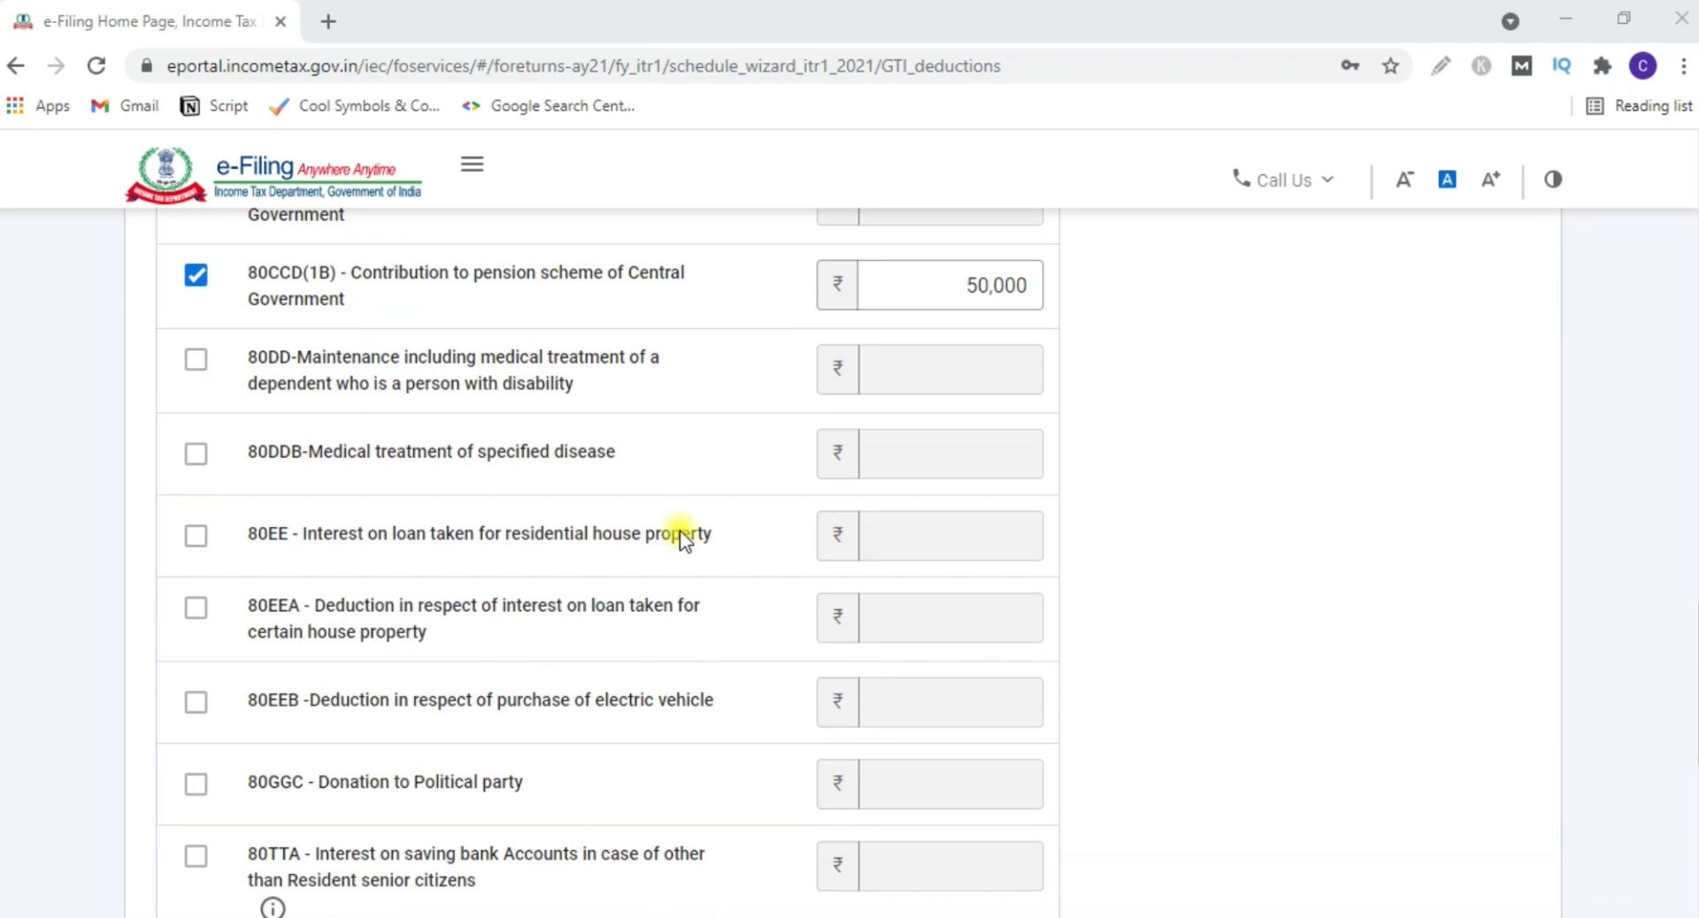
scroll(257, 686, up, 7)
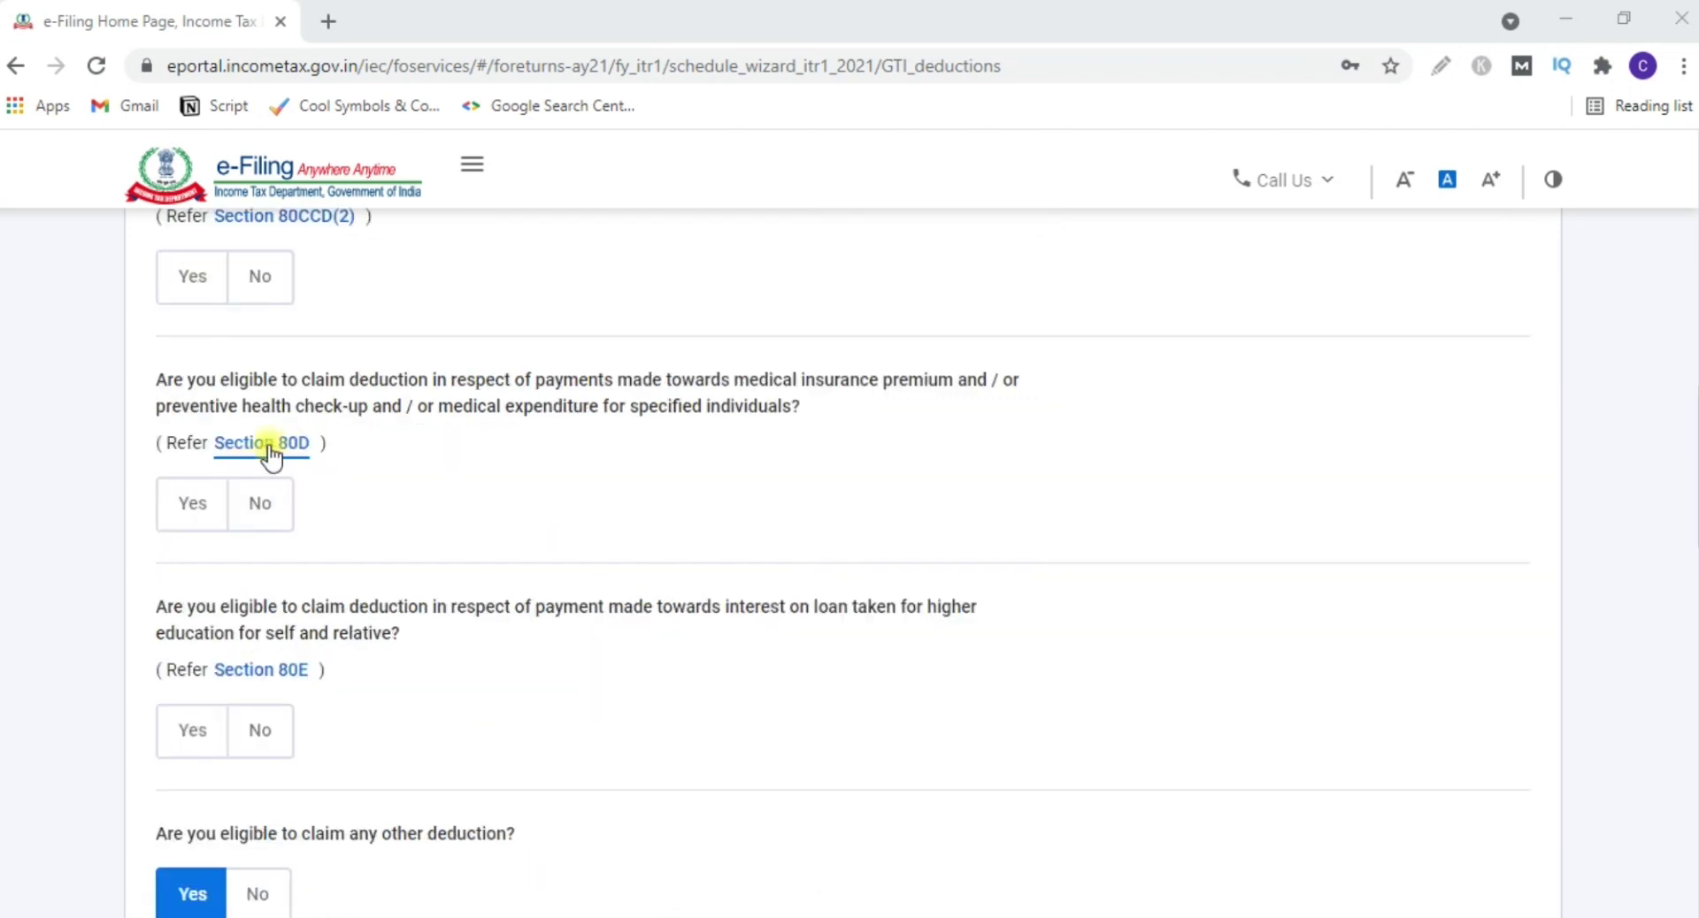
scroll(370, 741, down, 7)
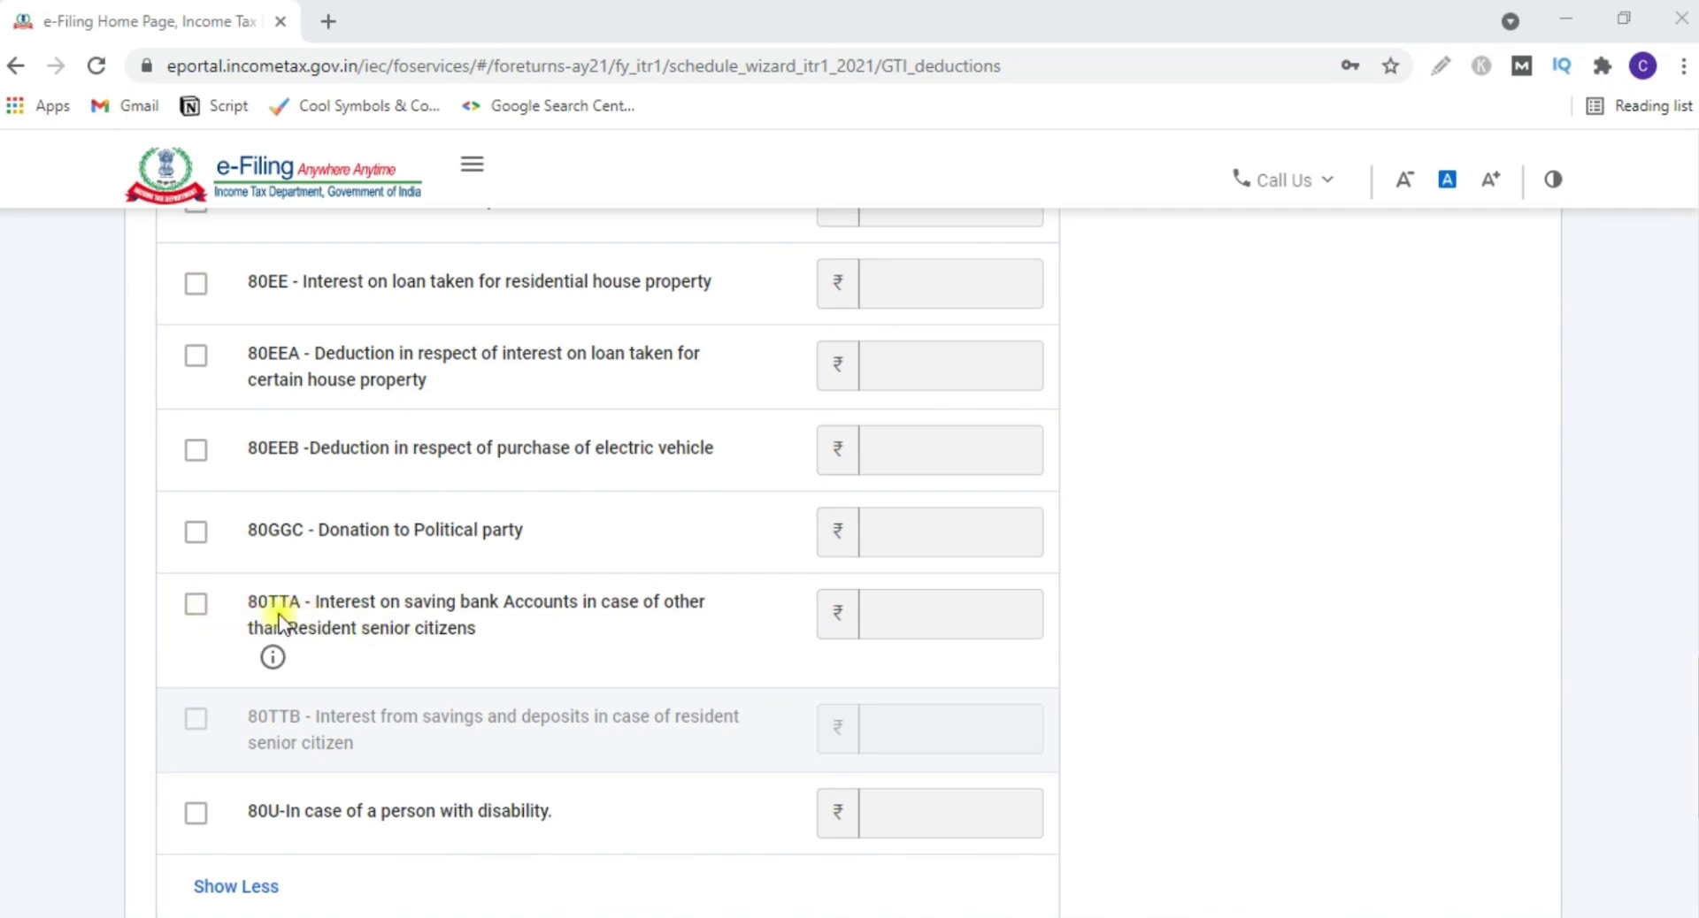
- Check the selected answers to the deduction questions from donations through section 80E, and the 80CCD(1B) entry among the other deductions
scroll(281, 664, up, 15)
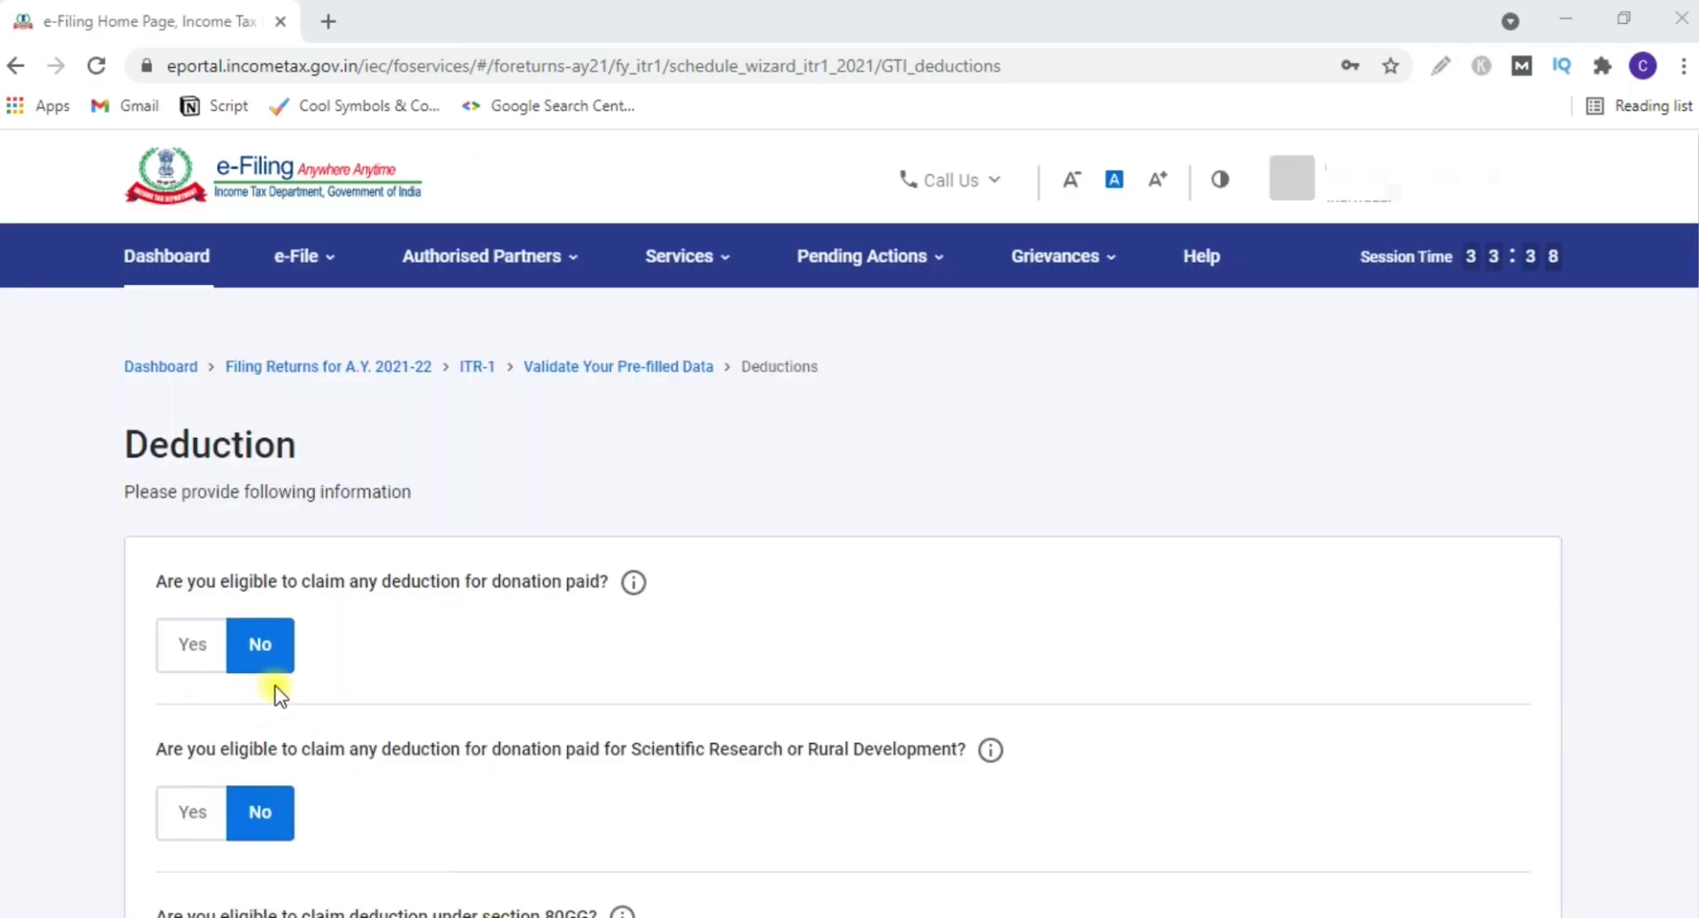
scroll(349, 713, down, 5)
scroll(363, 704, down, 2)
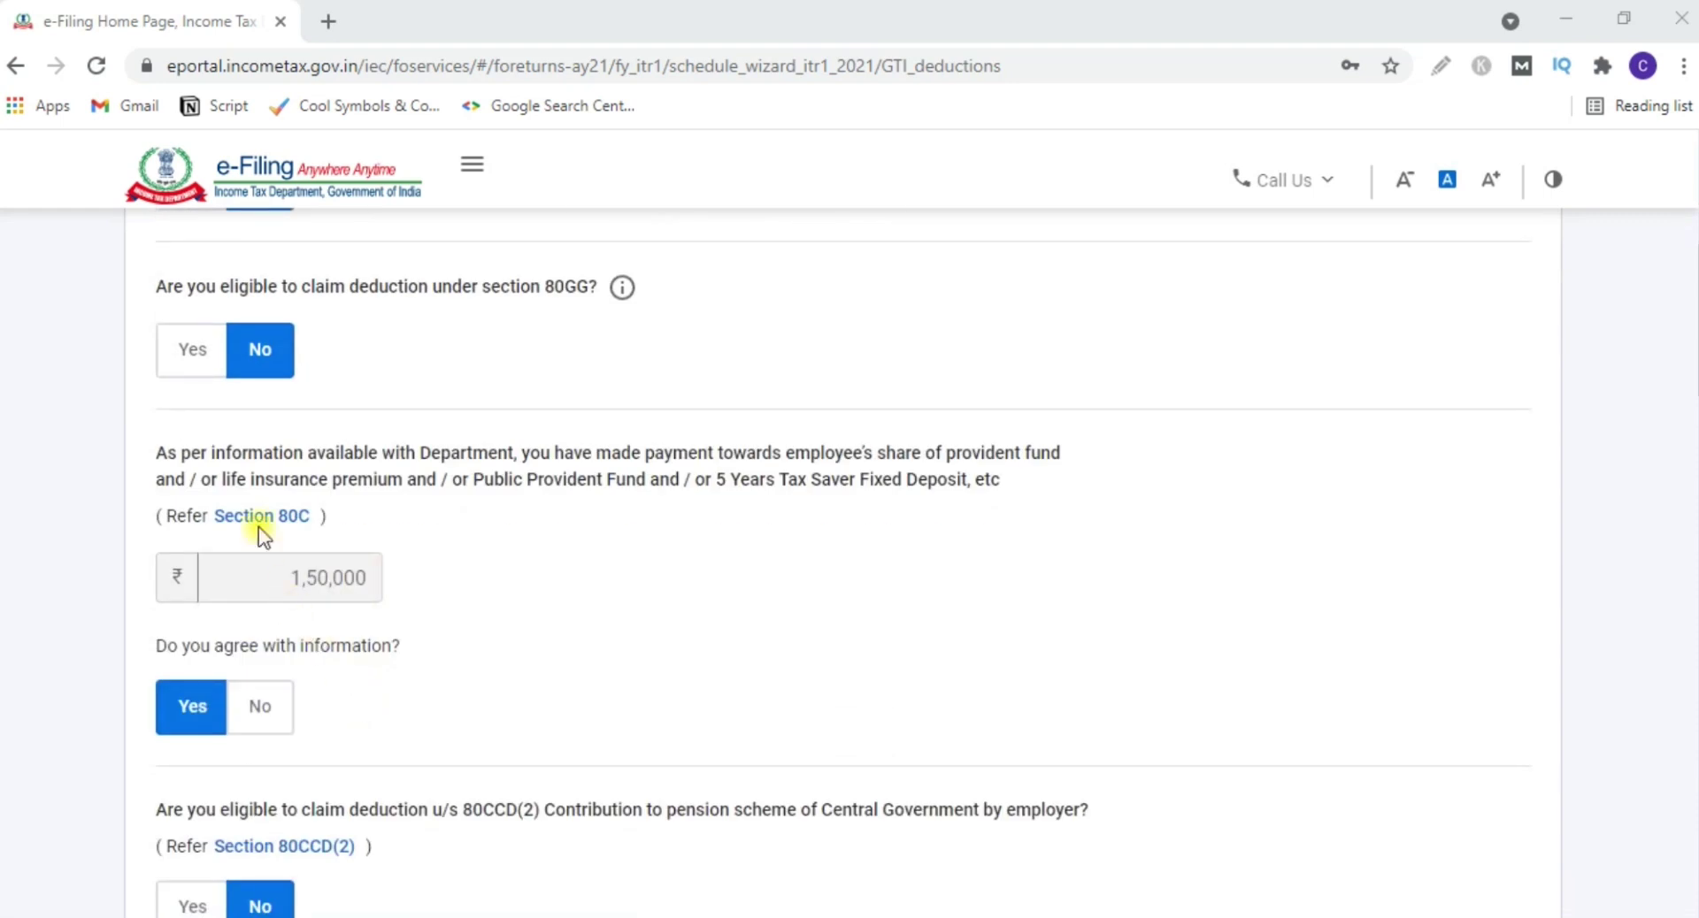
scroll(481, 604, down, 5)
scroll(482, 605, down, 6)
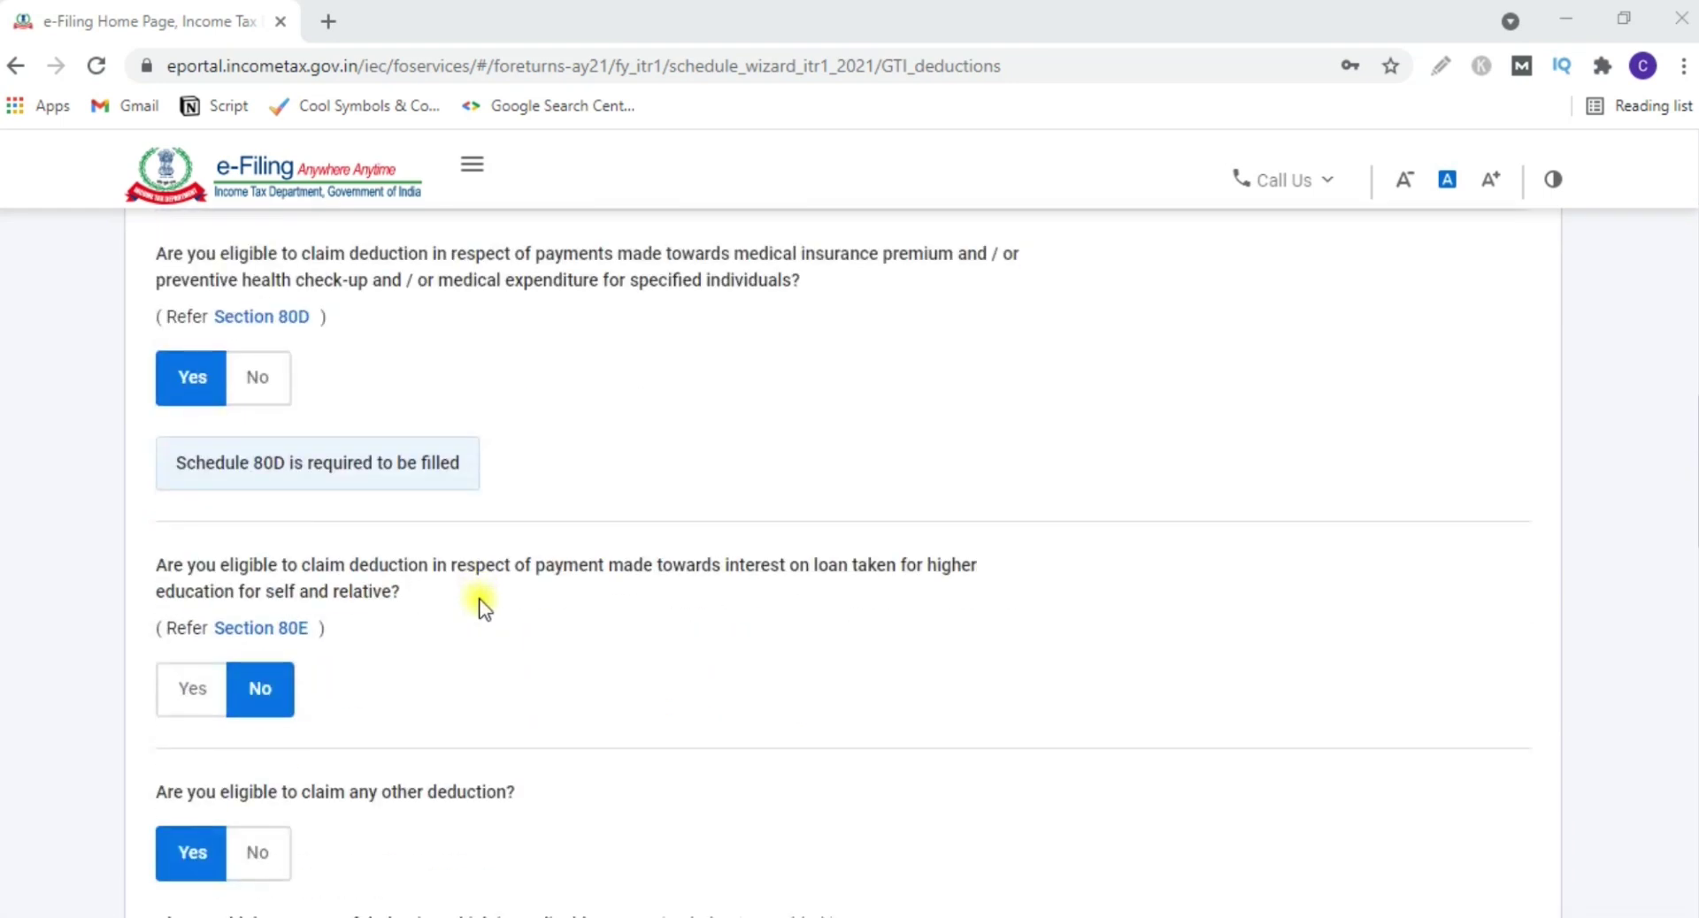
scroll(376, 542, up, 3)
scroll(359, 506, down, 1)
scroll(359, 506, down, 9)
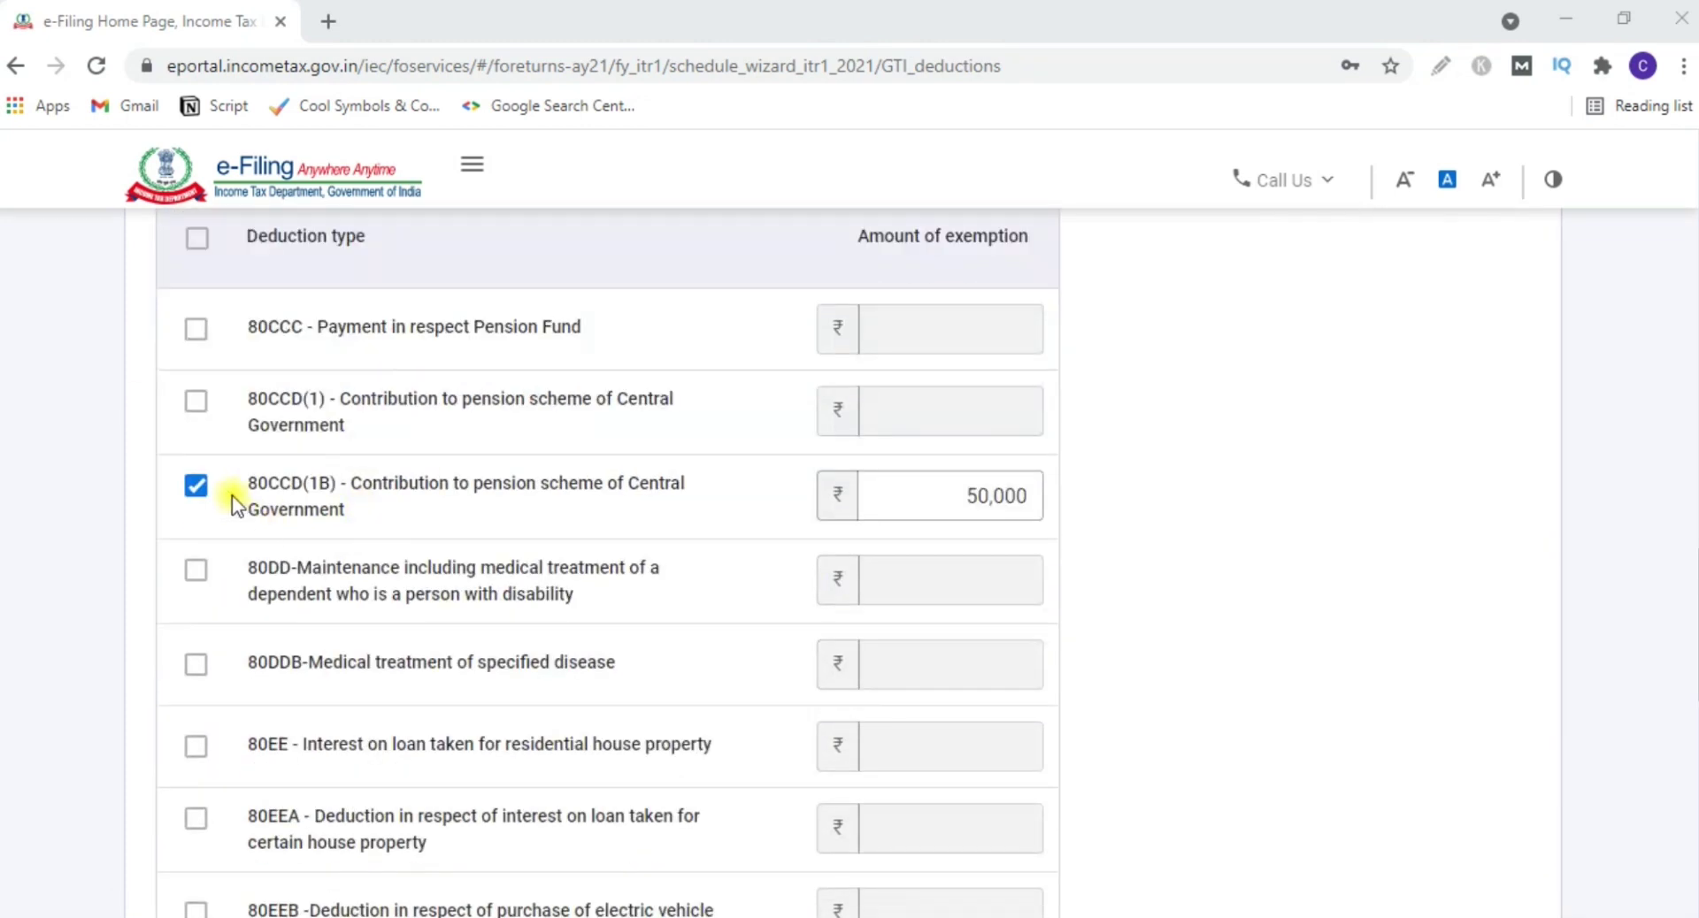
- Review the deduction answers once more, from the 80TTA entry back through donations, 80GG, 80C, 80CCD(2), 80D and 80E
scroll(354, 506, down, 4)
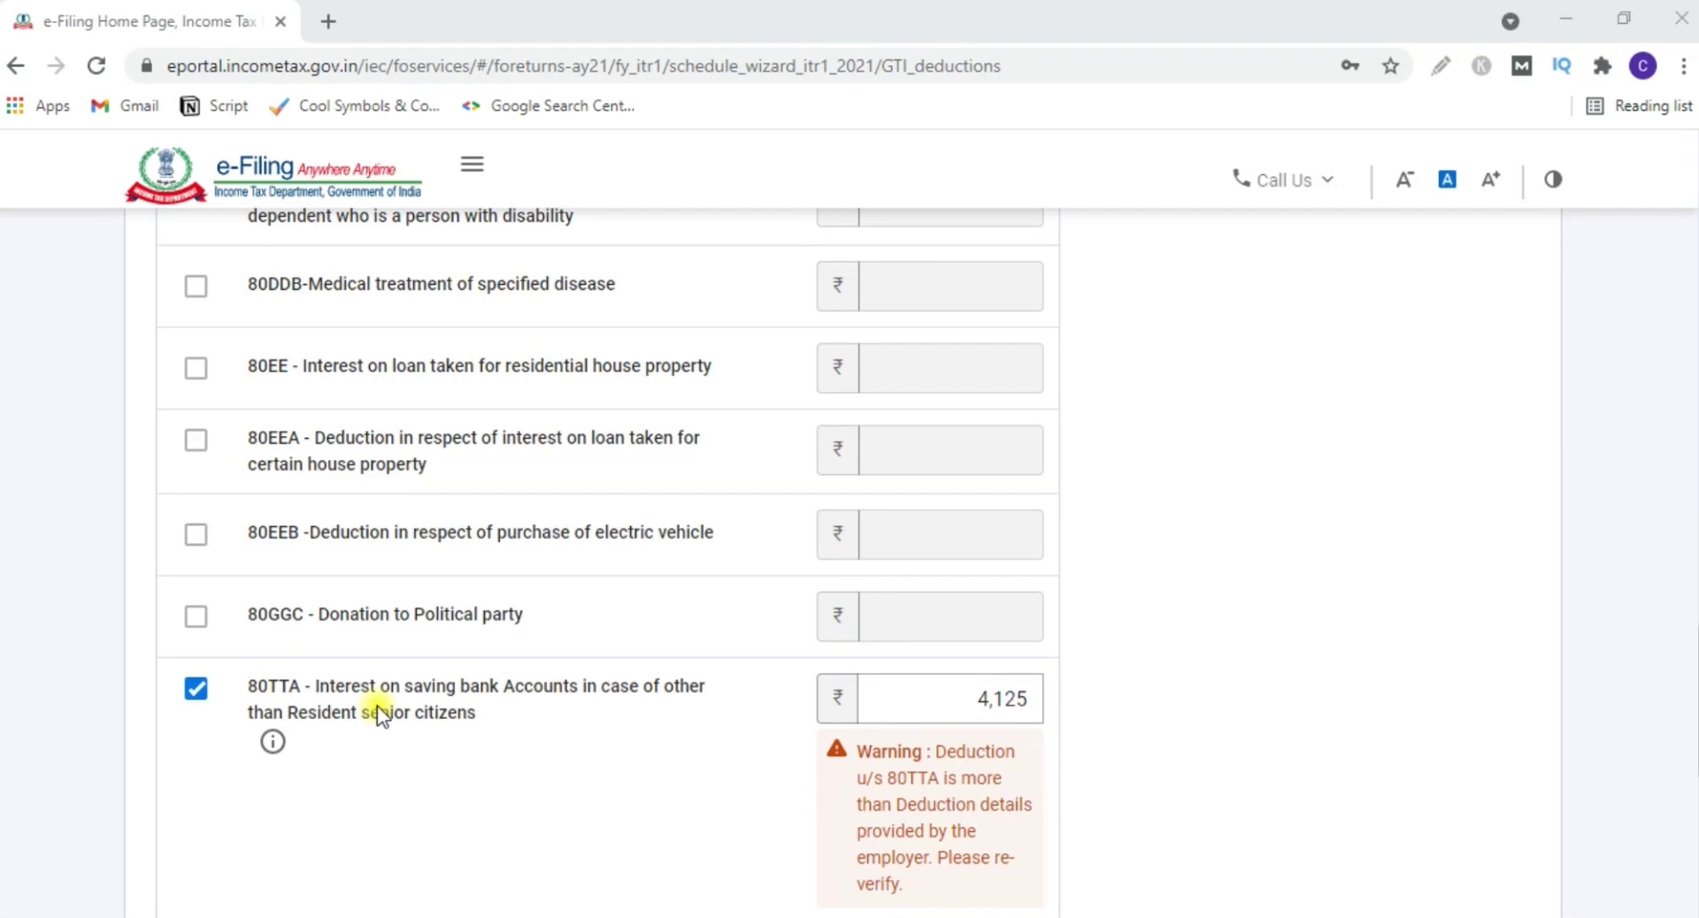
scroll(389, 704, up, 15)
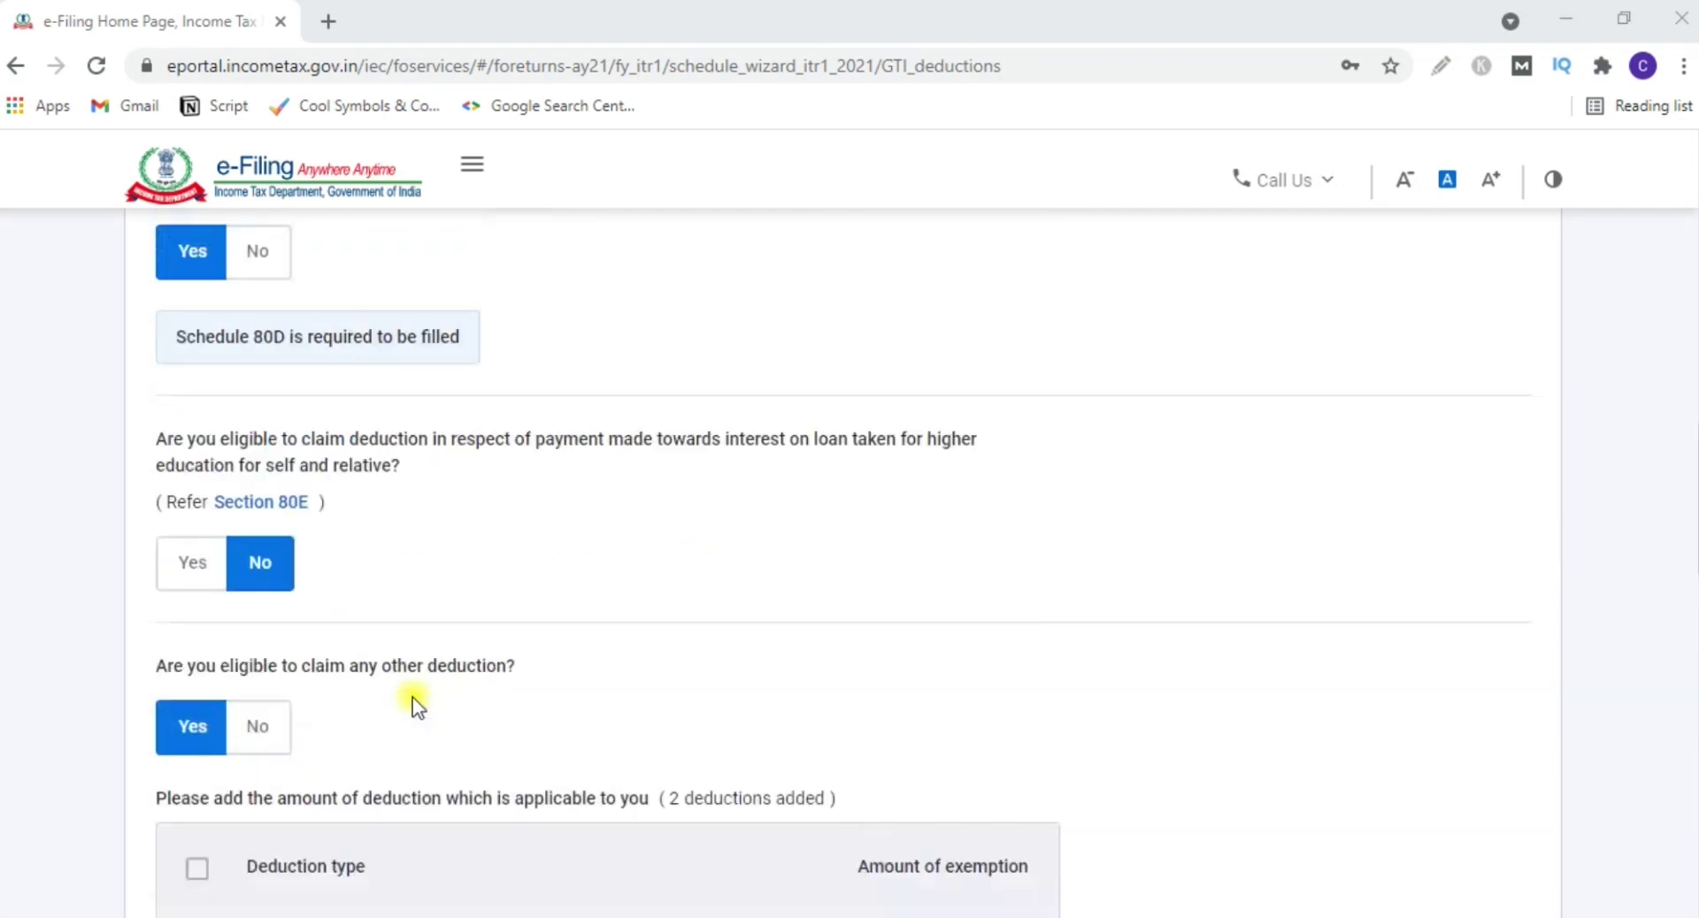
scroll(208, 628, up, 3)
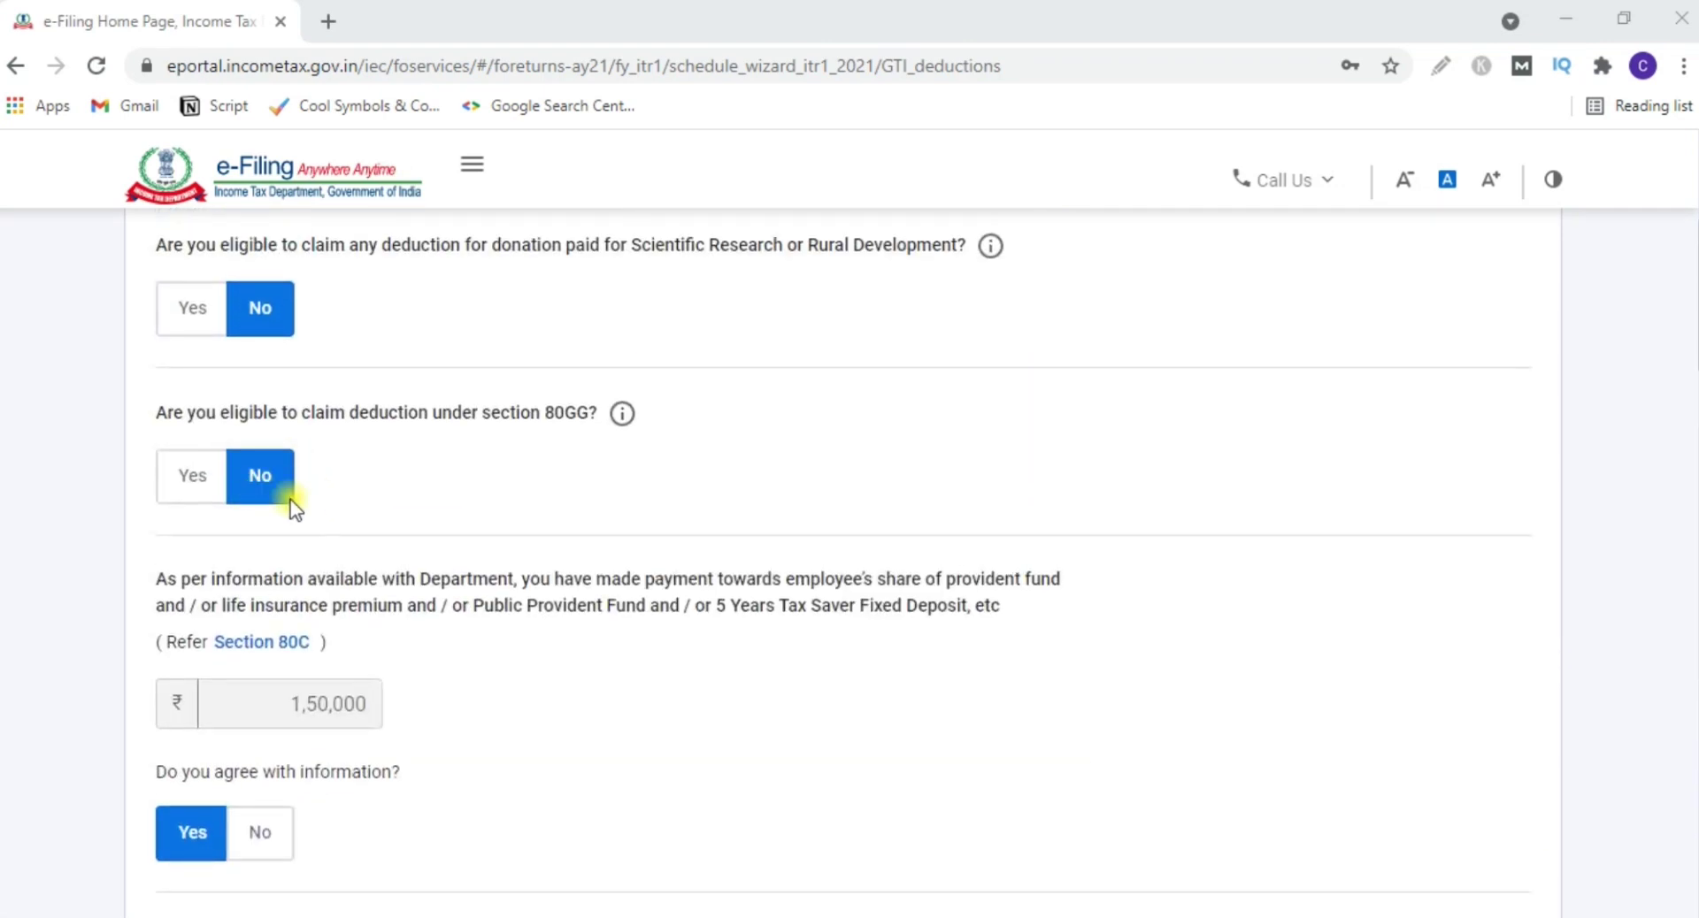
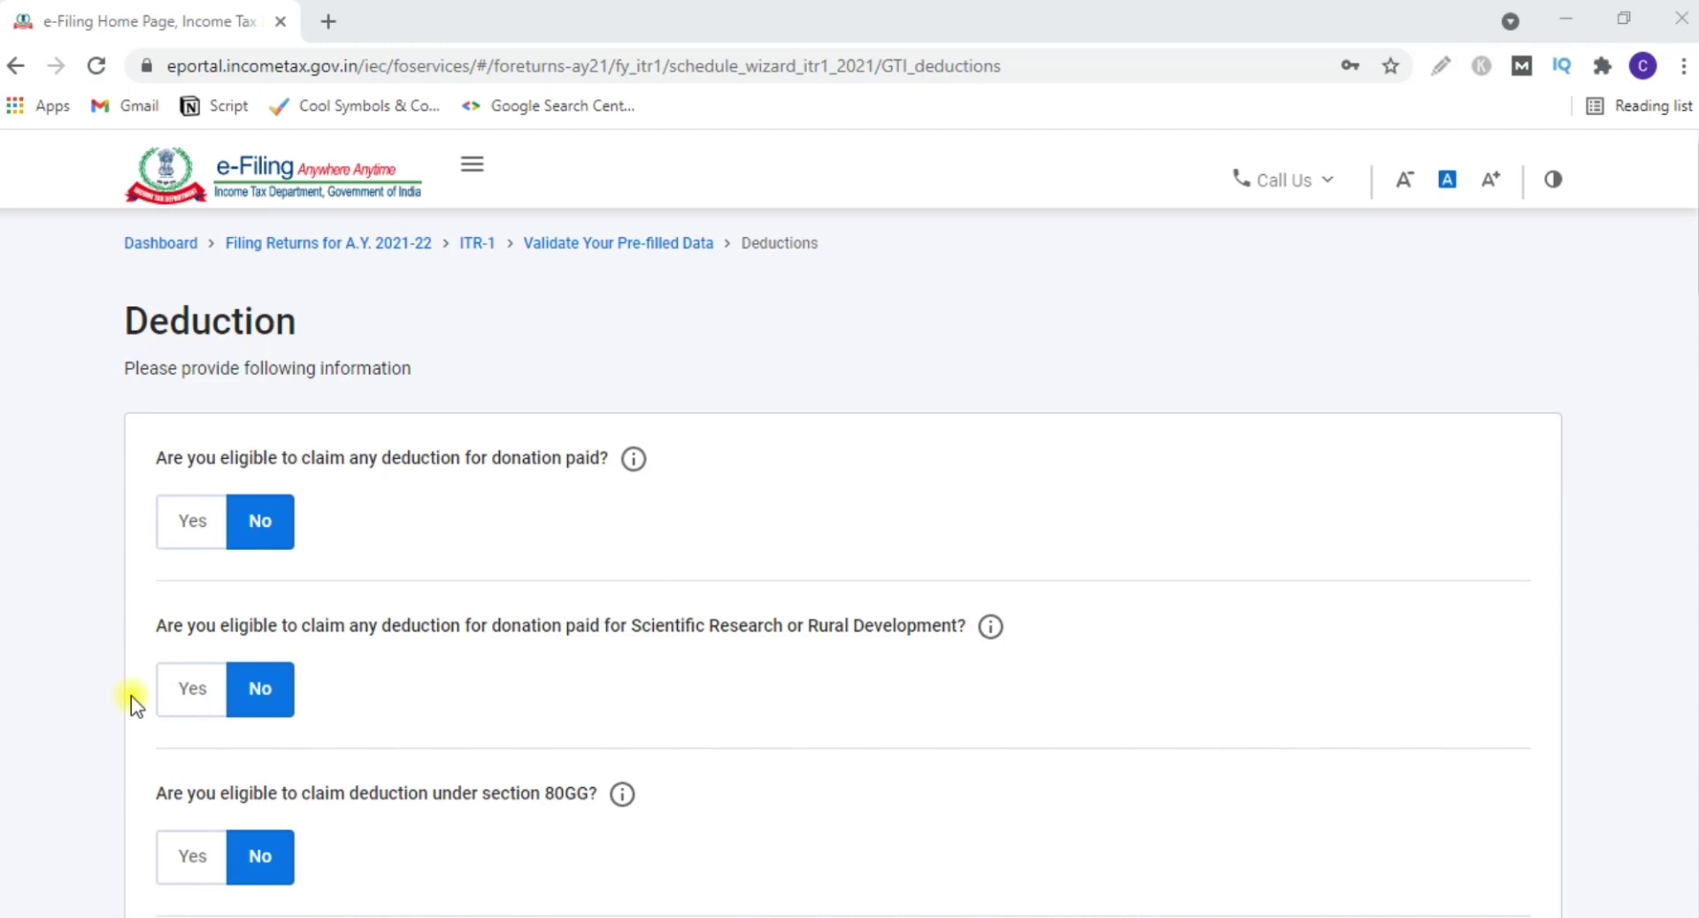
scroll(517, 568, down, 3)
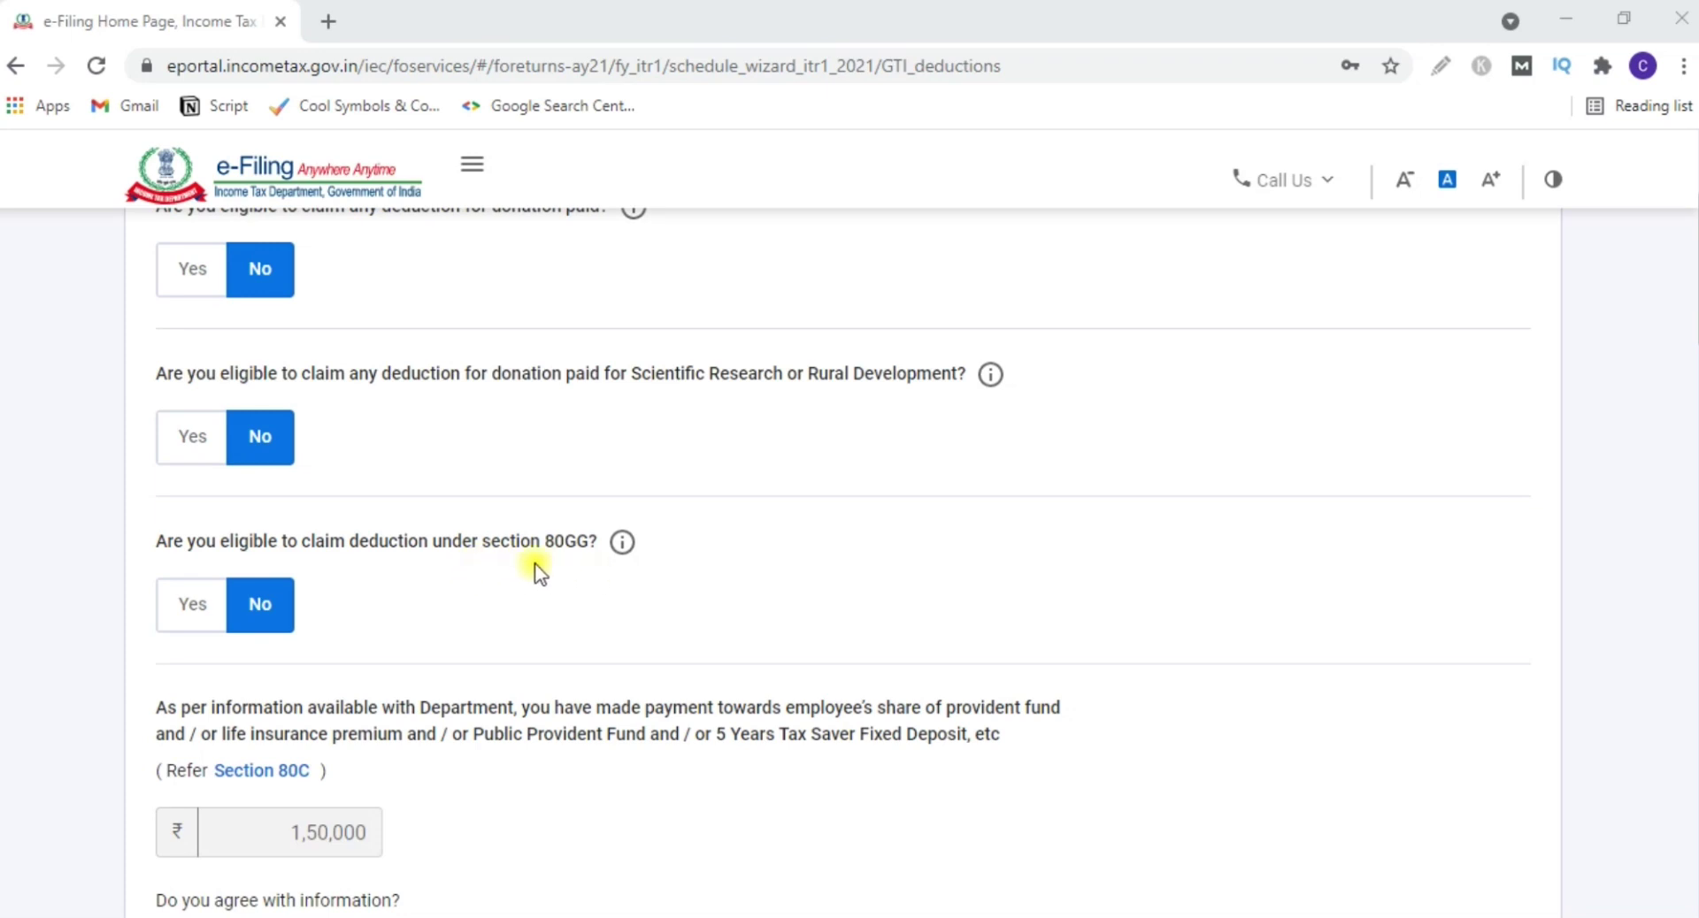
scroll(216, 672, down, 2)
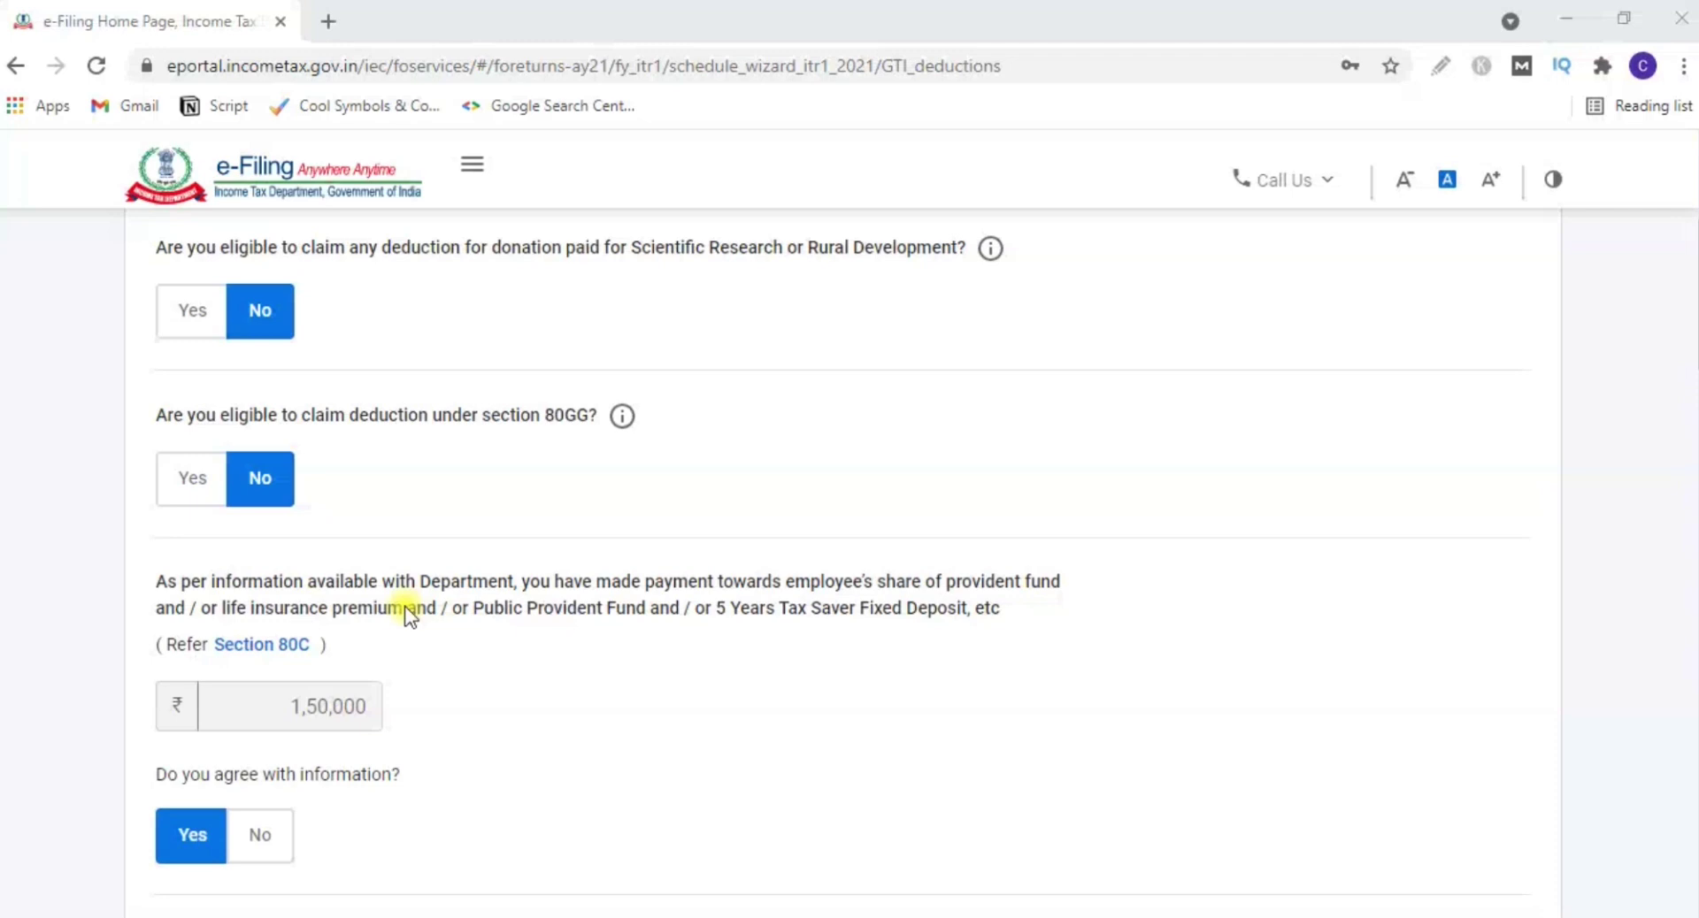
scroll(410, 617, down, 4)
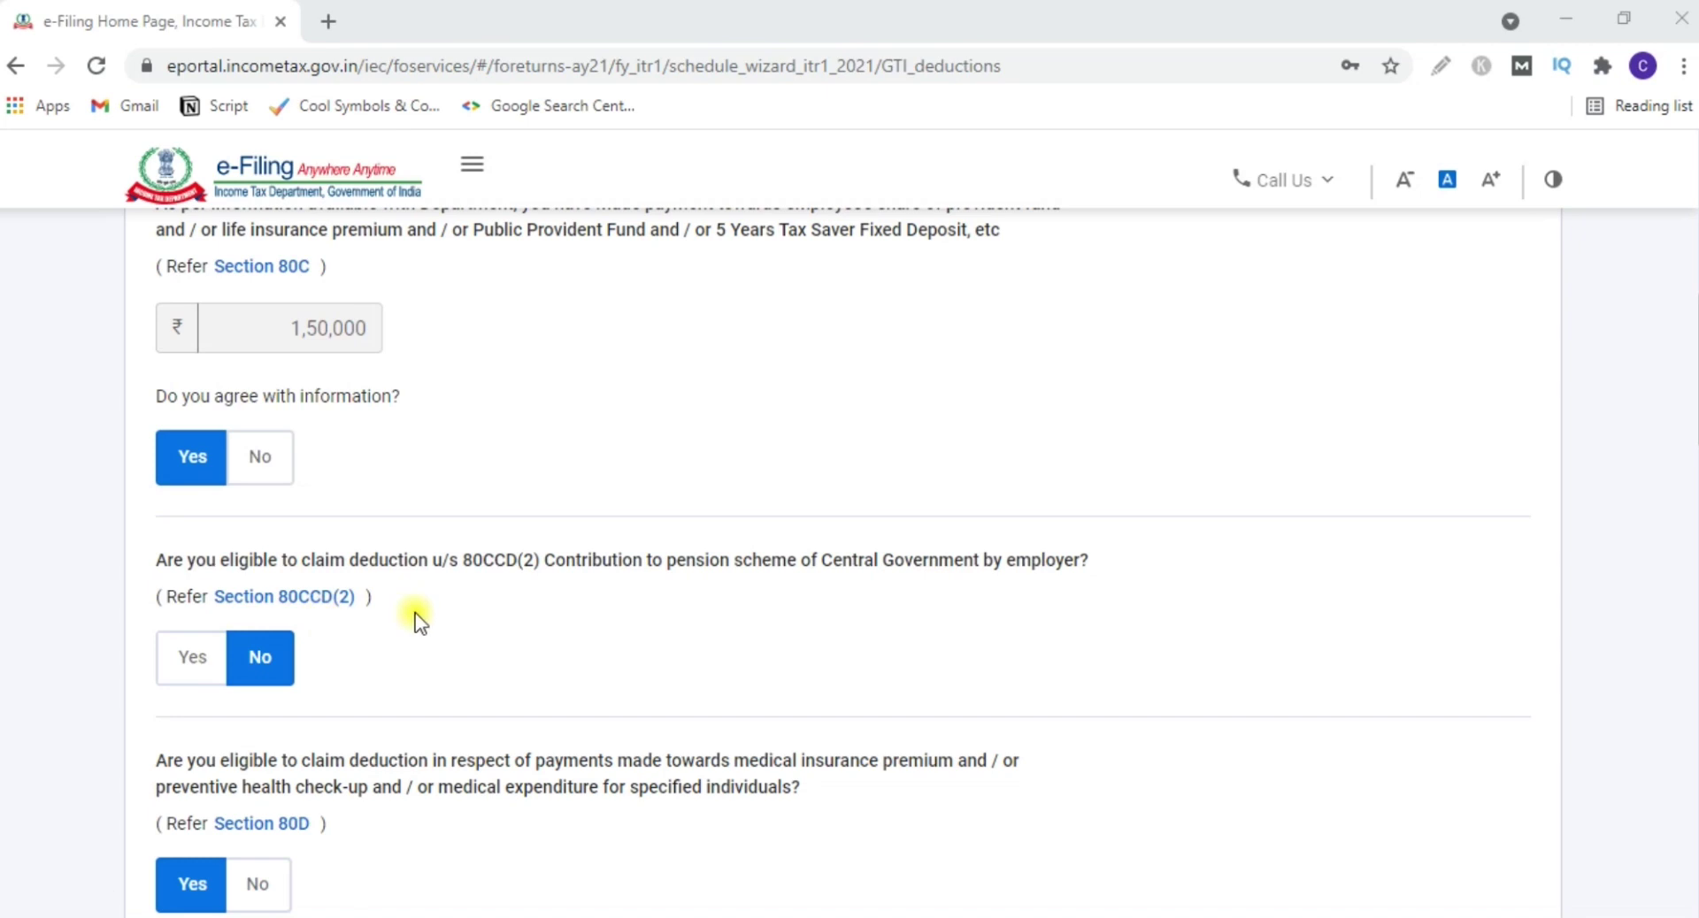
scroll(416, 613, down, 4)
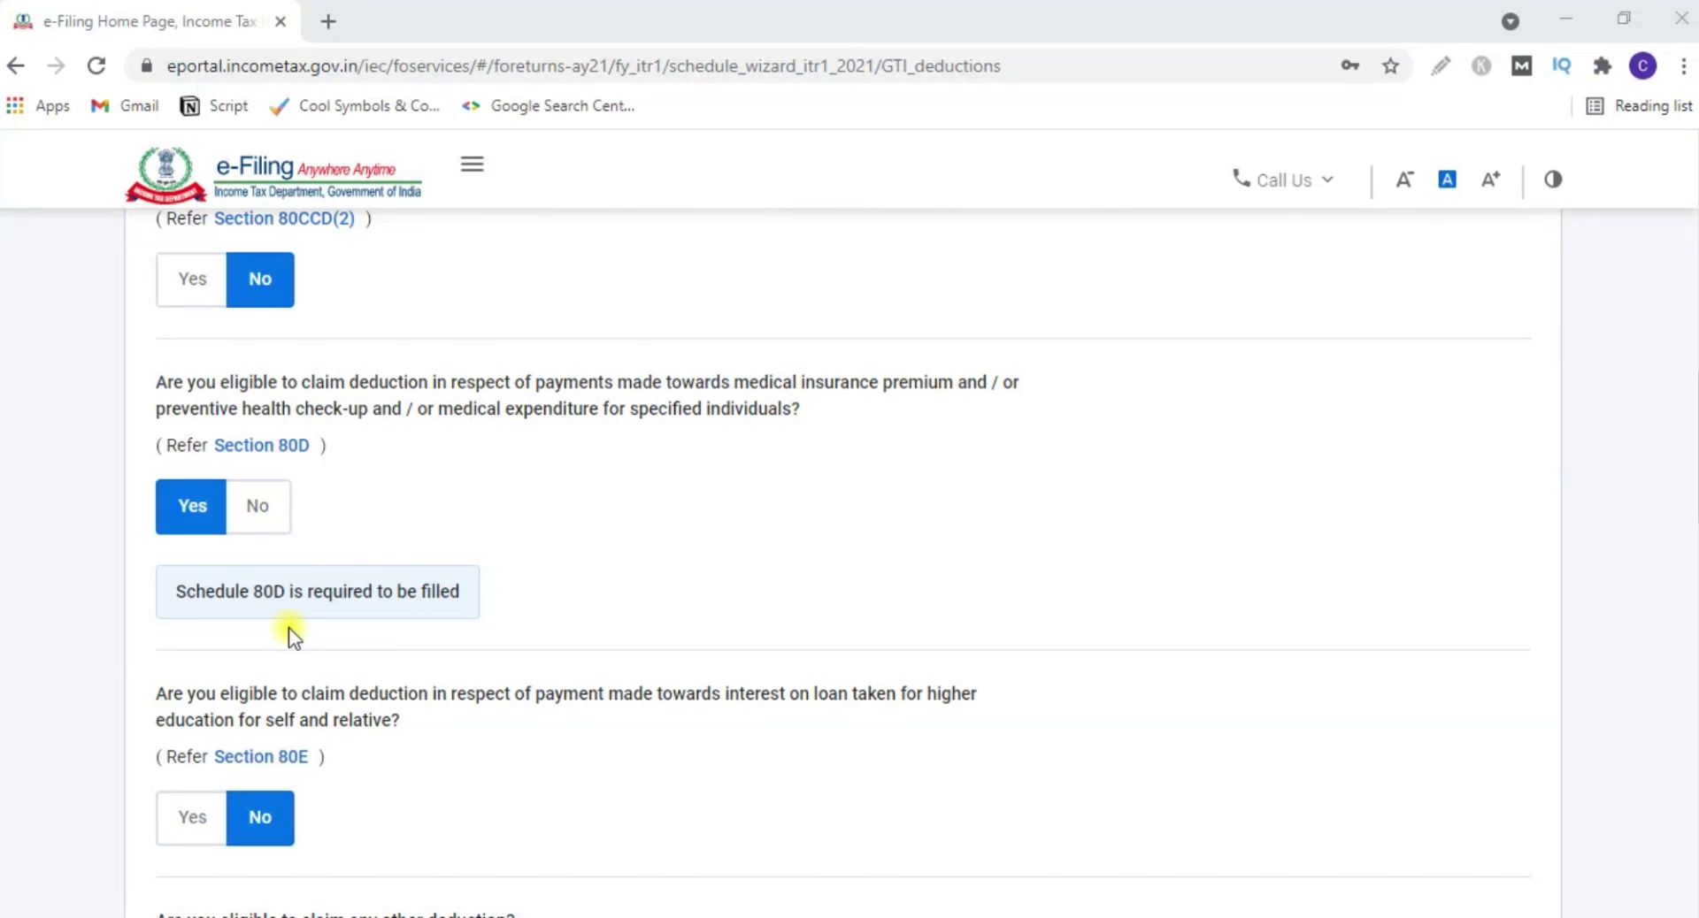
scroll(298, 641, down, 2)
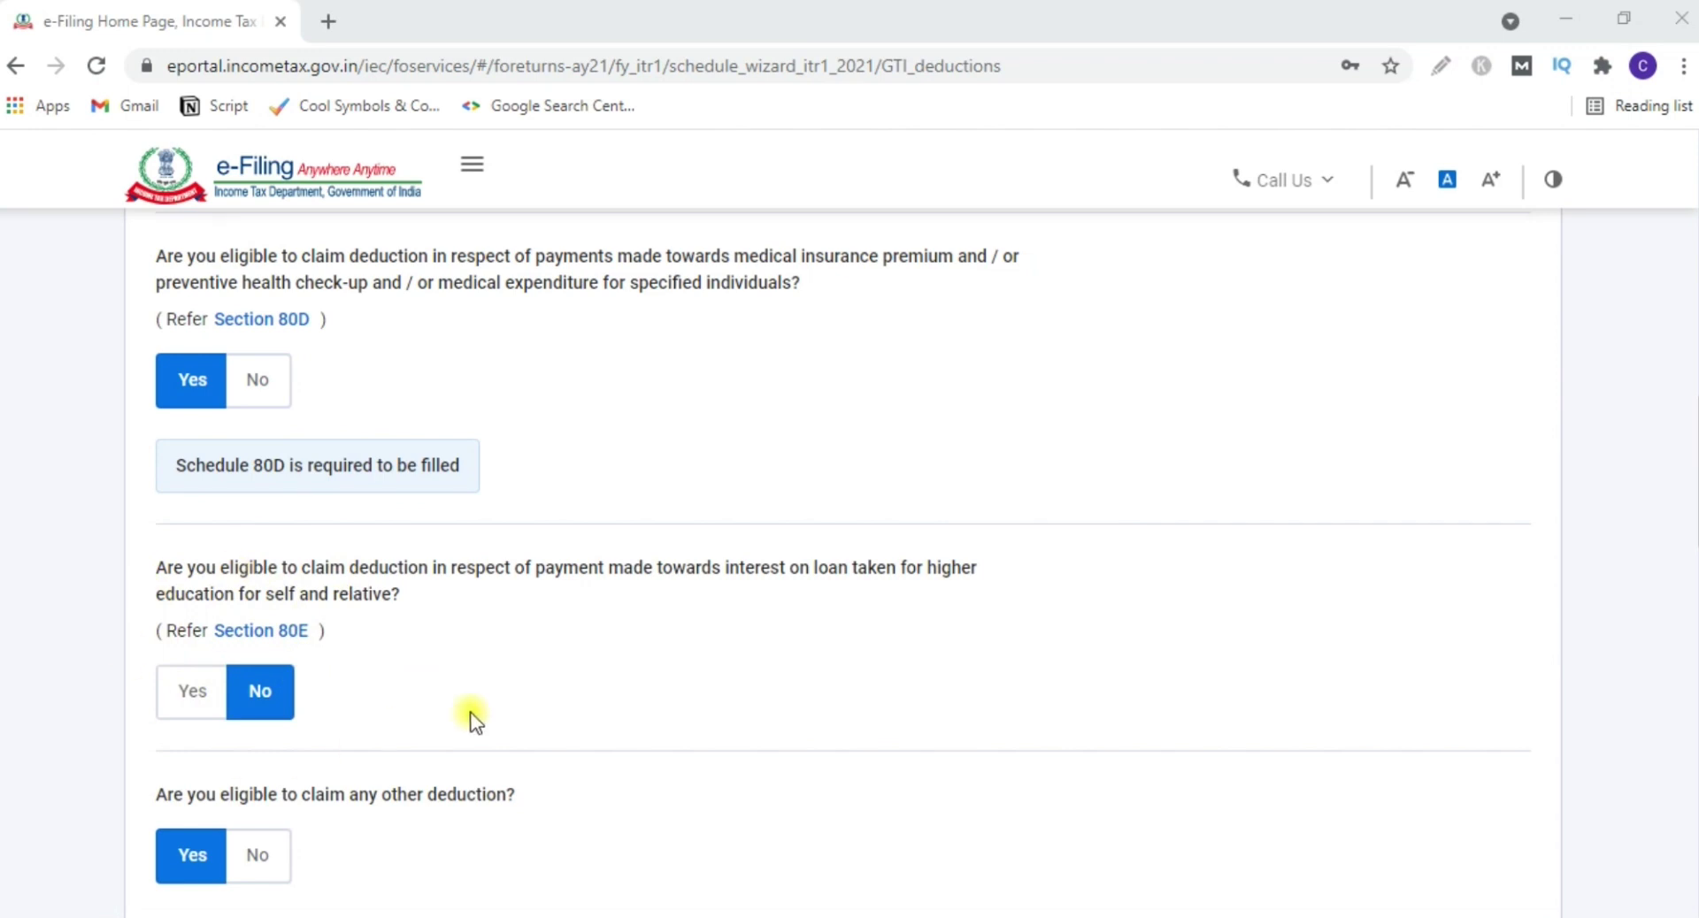
- Examine the question on claiming any other deduction and the deduction types listed beneath it
scroll(108, 509, down, 5)
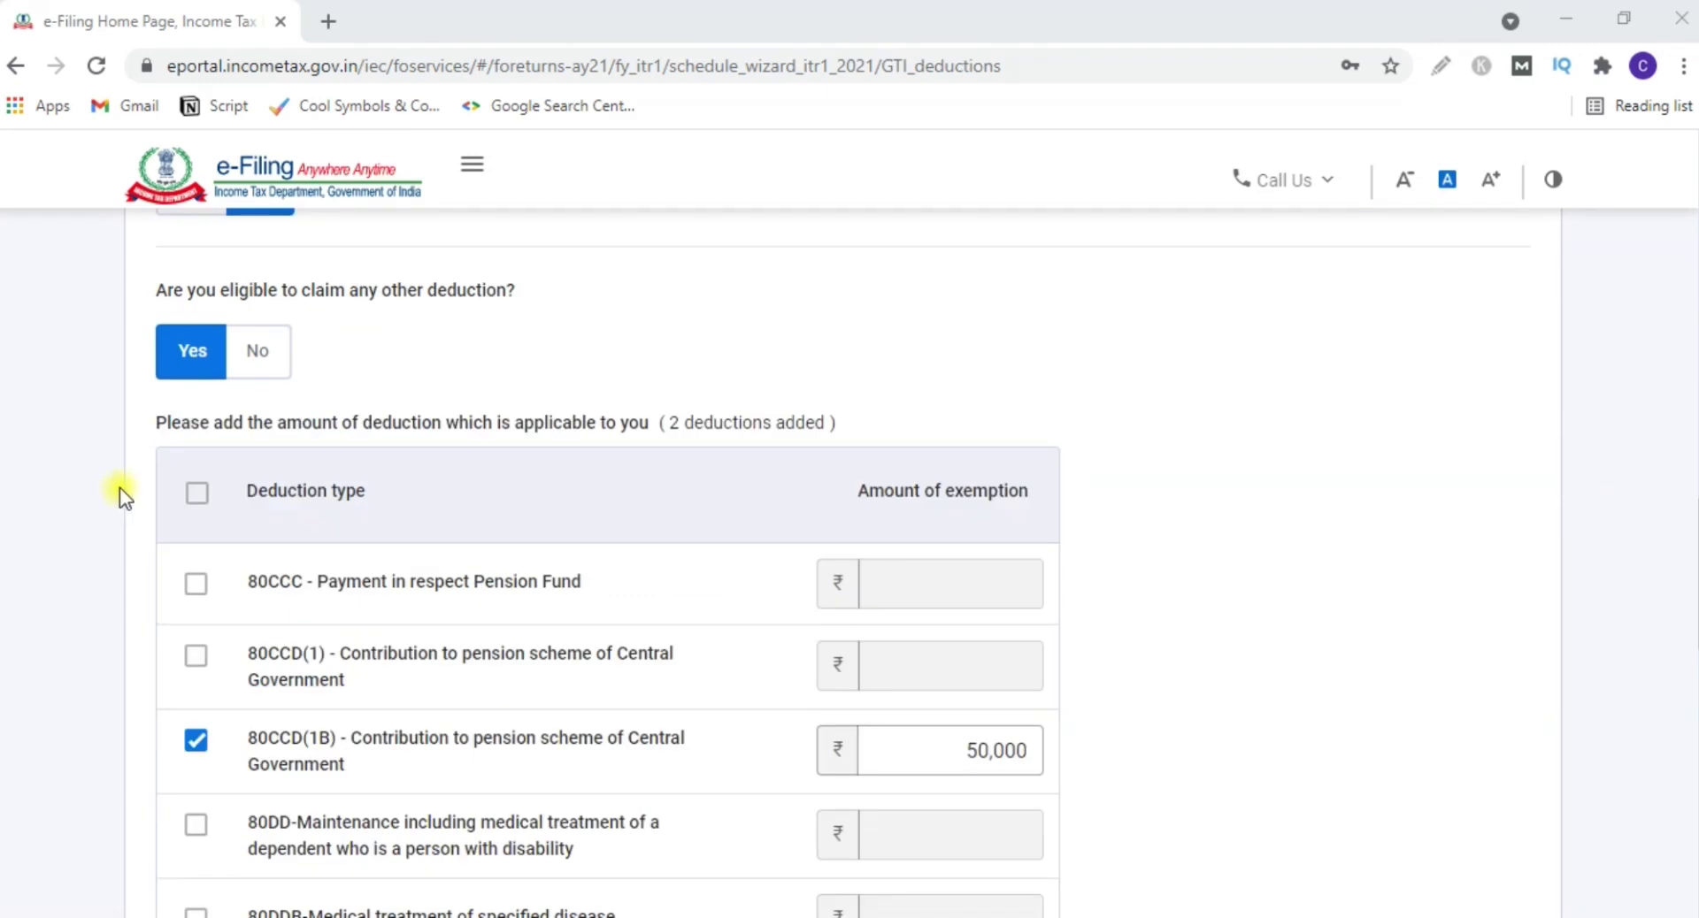
scroll(108, 486, down, 7)
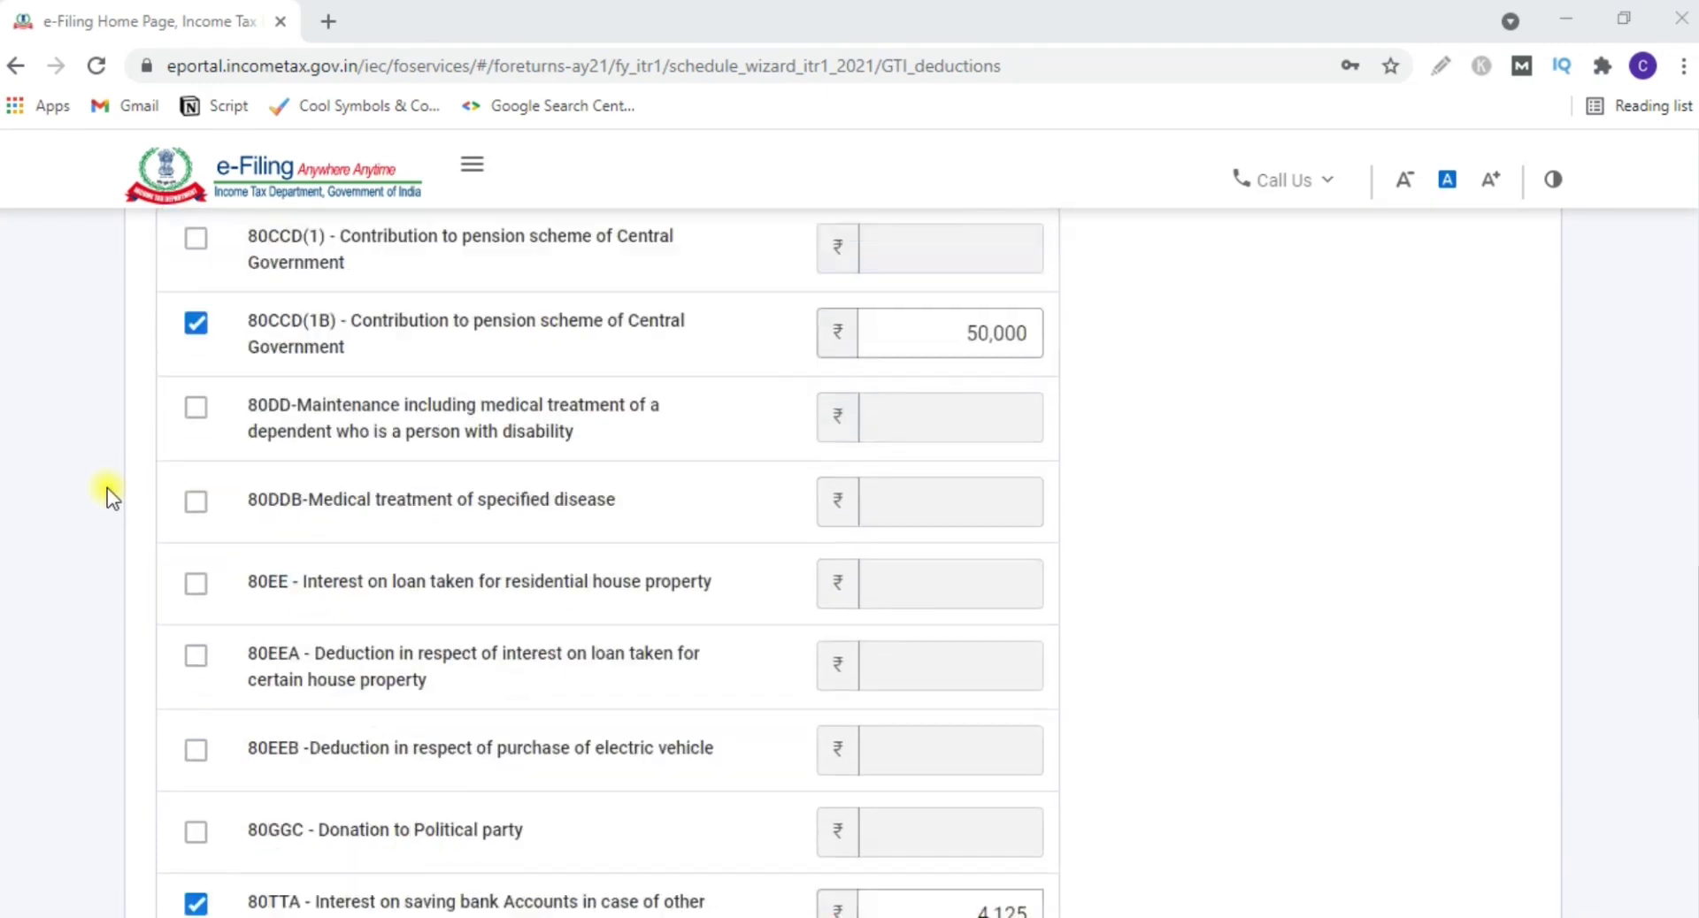
scroll(108, 486, up, 3)
scroll(108, 486, up, 5)
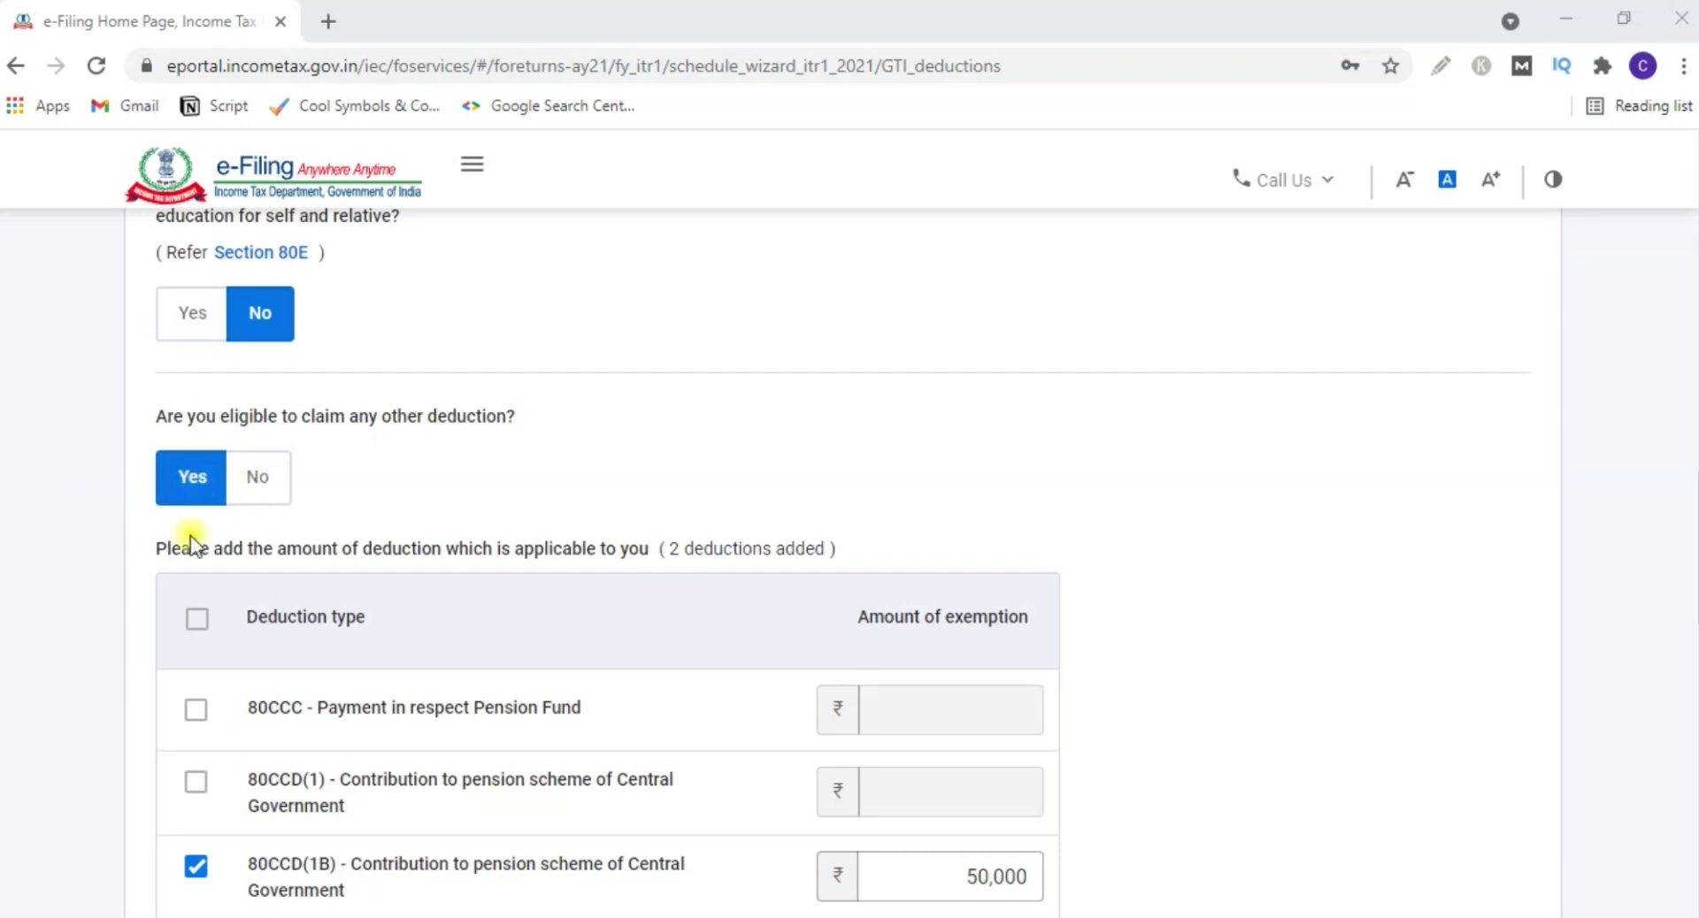
scroll(199, 513, down, 3)
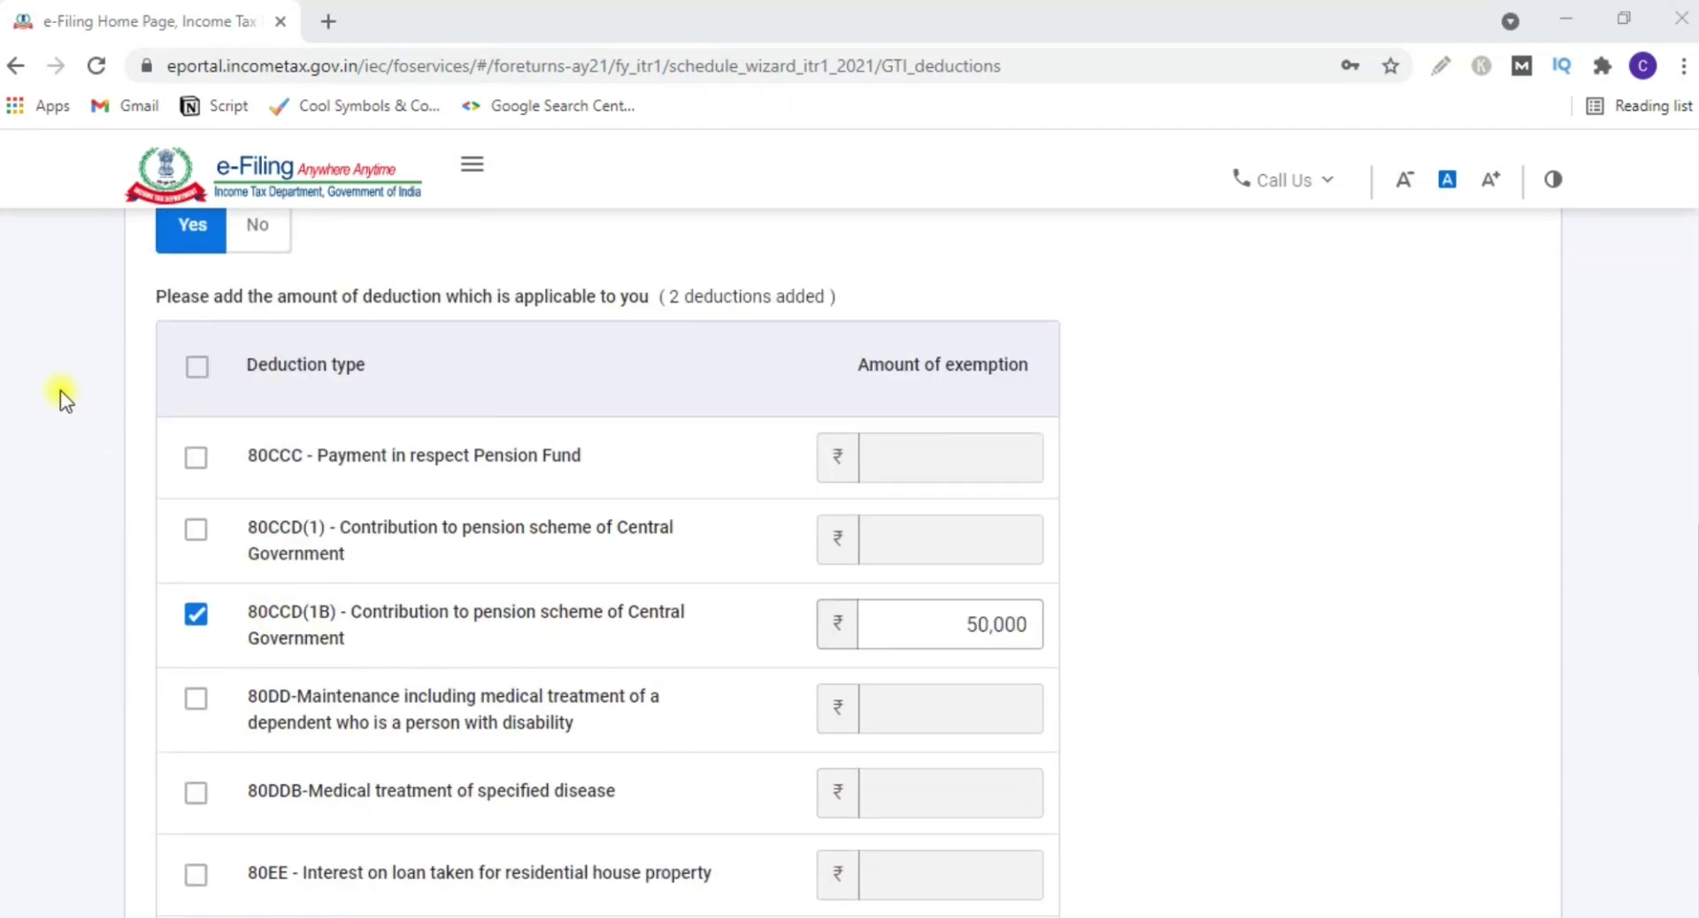
scroll(87, 736, down, 5)
scroll(117, 724, up, 8)
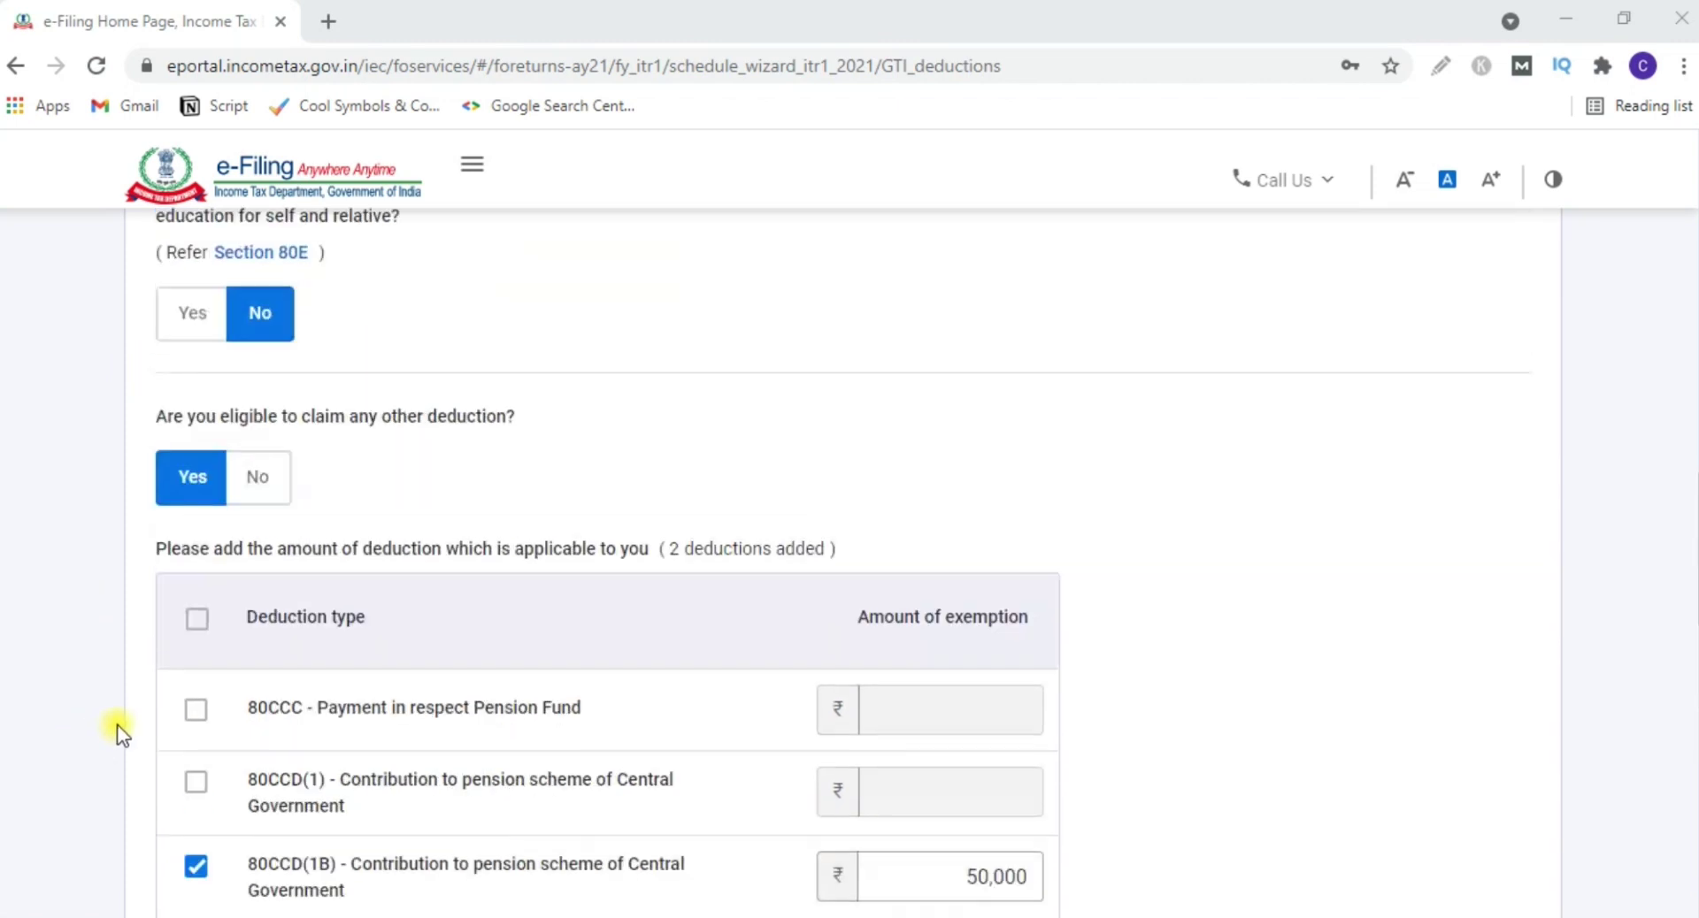
scroll(117, 725, down, 3)
scroll(188, 593, up, 6)
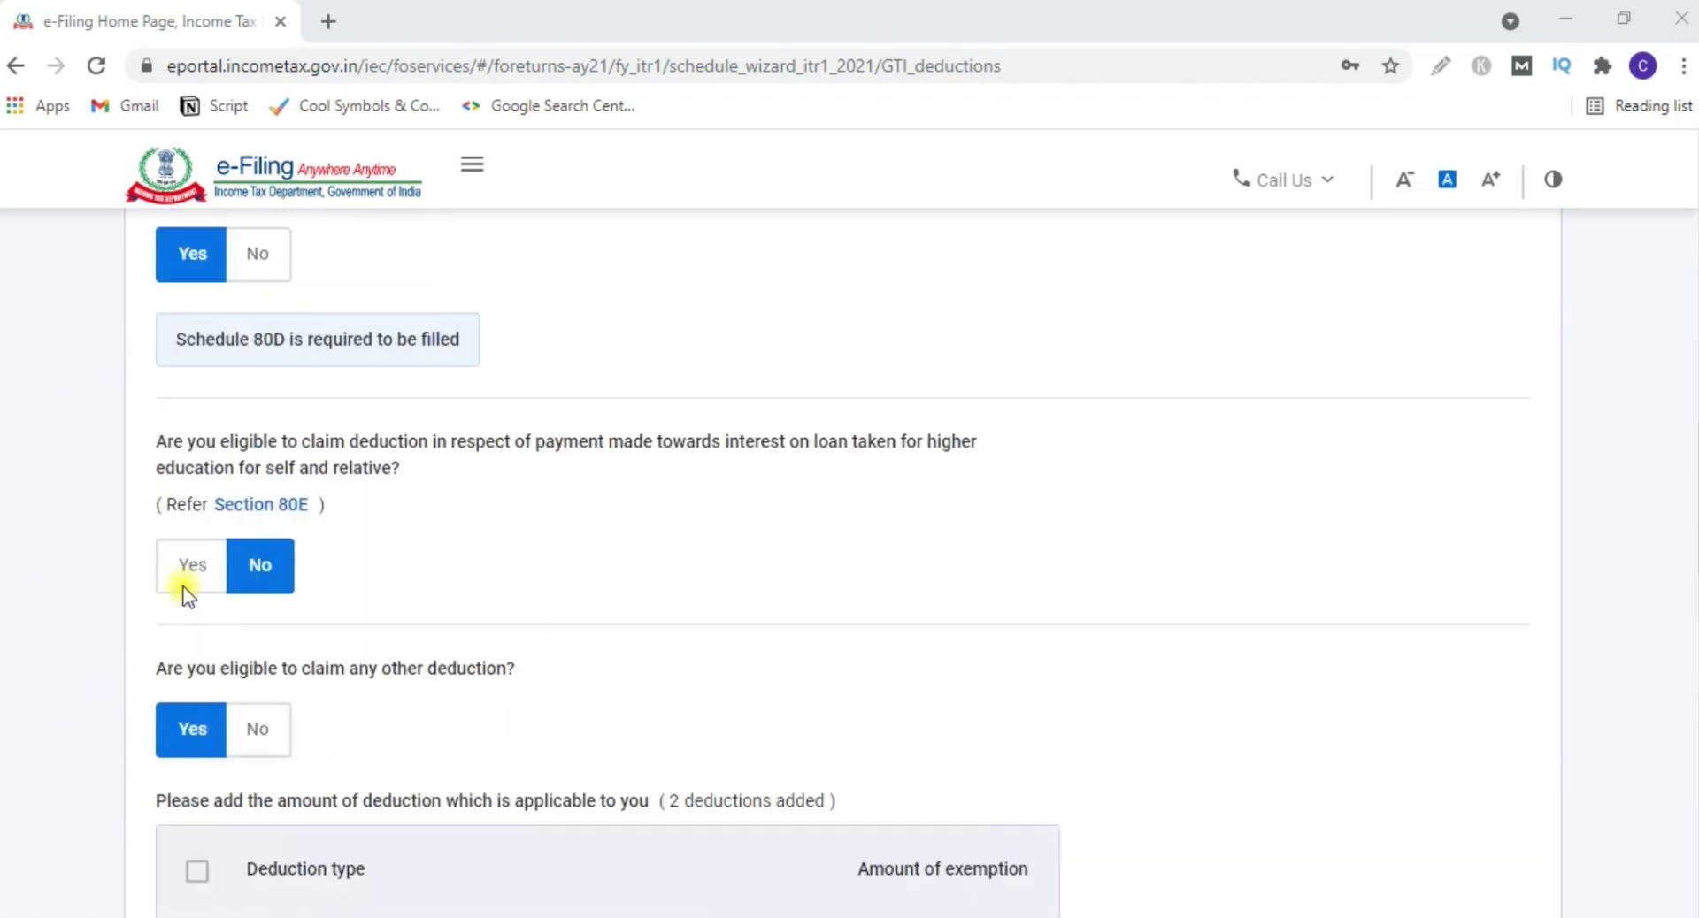
- Switch the answer on claiming any other deduction to No and back to Yes
click(266, 724)
scroll(100, 603, down, 3)
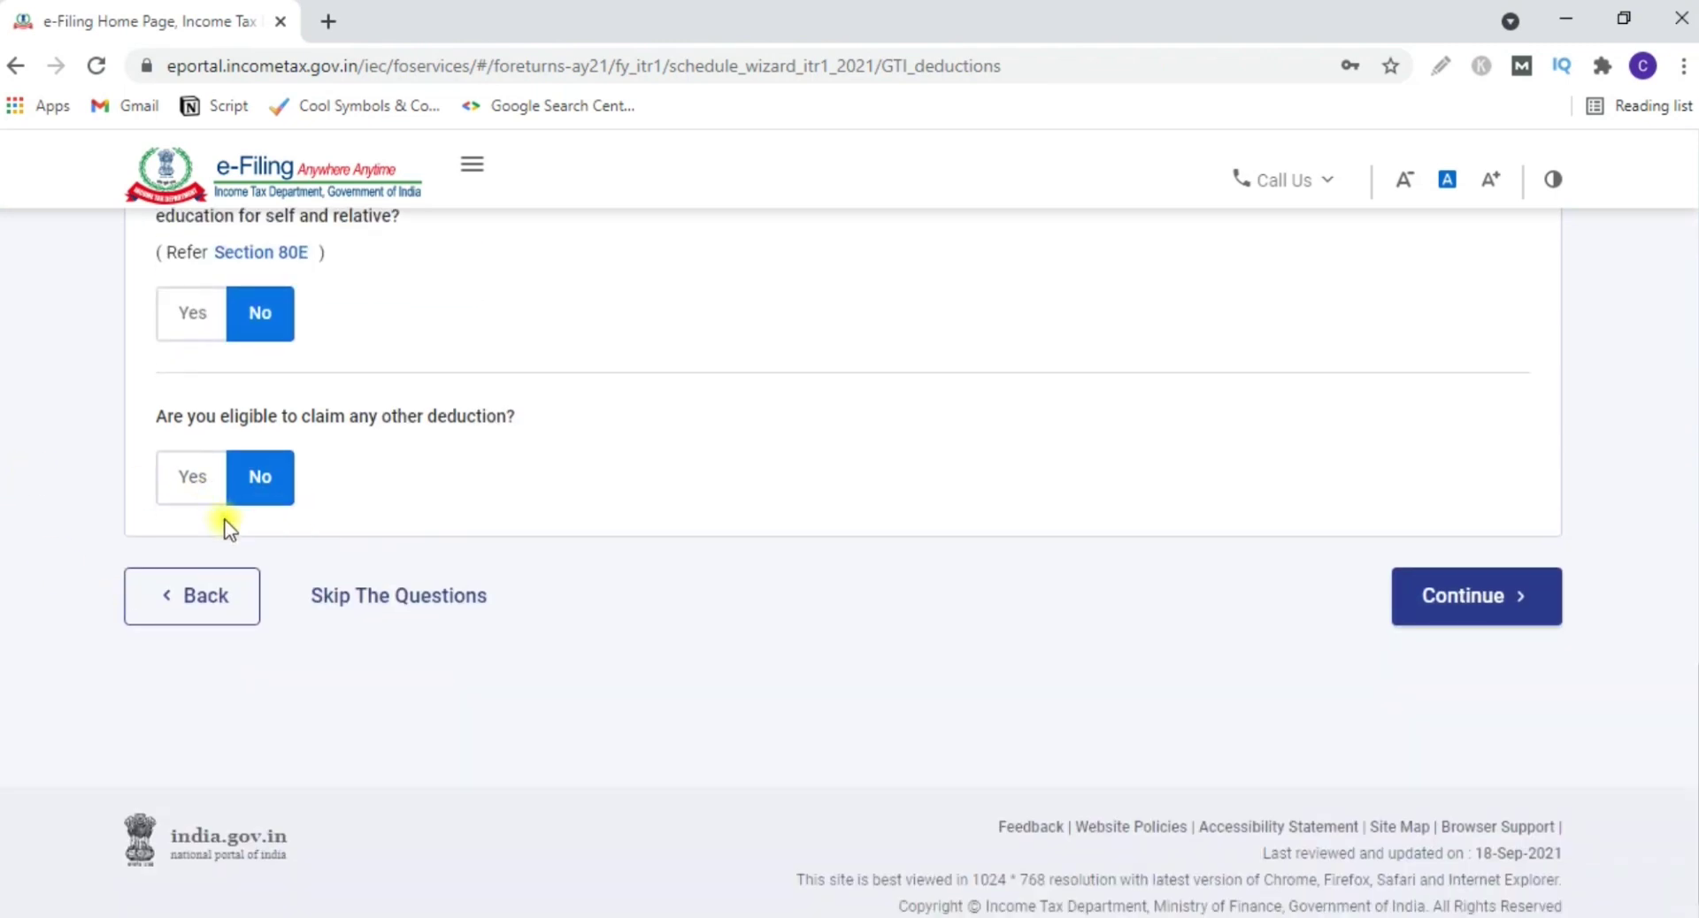
click(192, 478)
- Read through the other deduction types from 80CCC to 80U, checking the 80CCD(1B) and 80TTA entries
scroll(145, 422, down, 2)
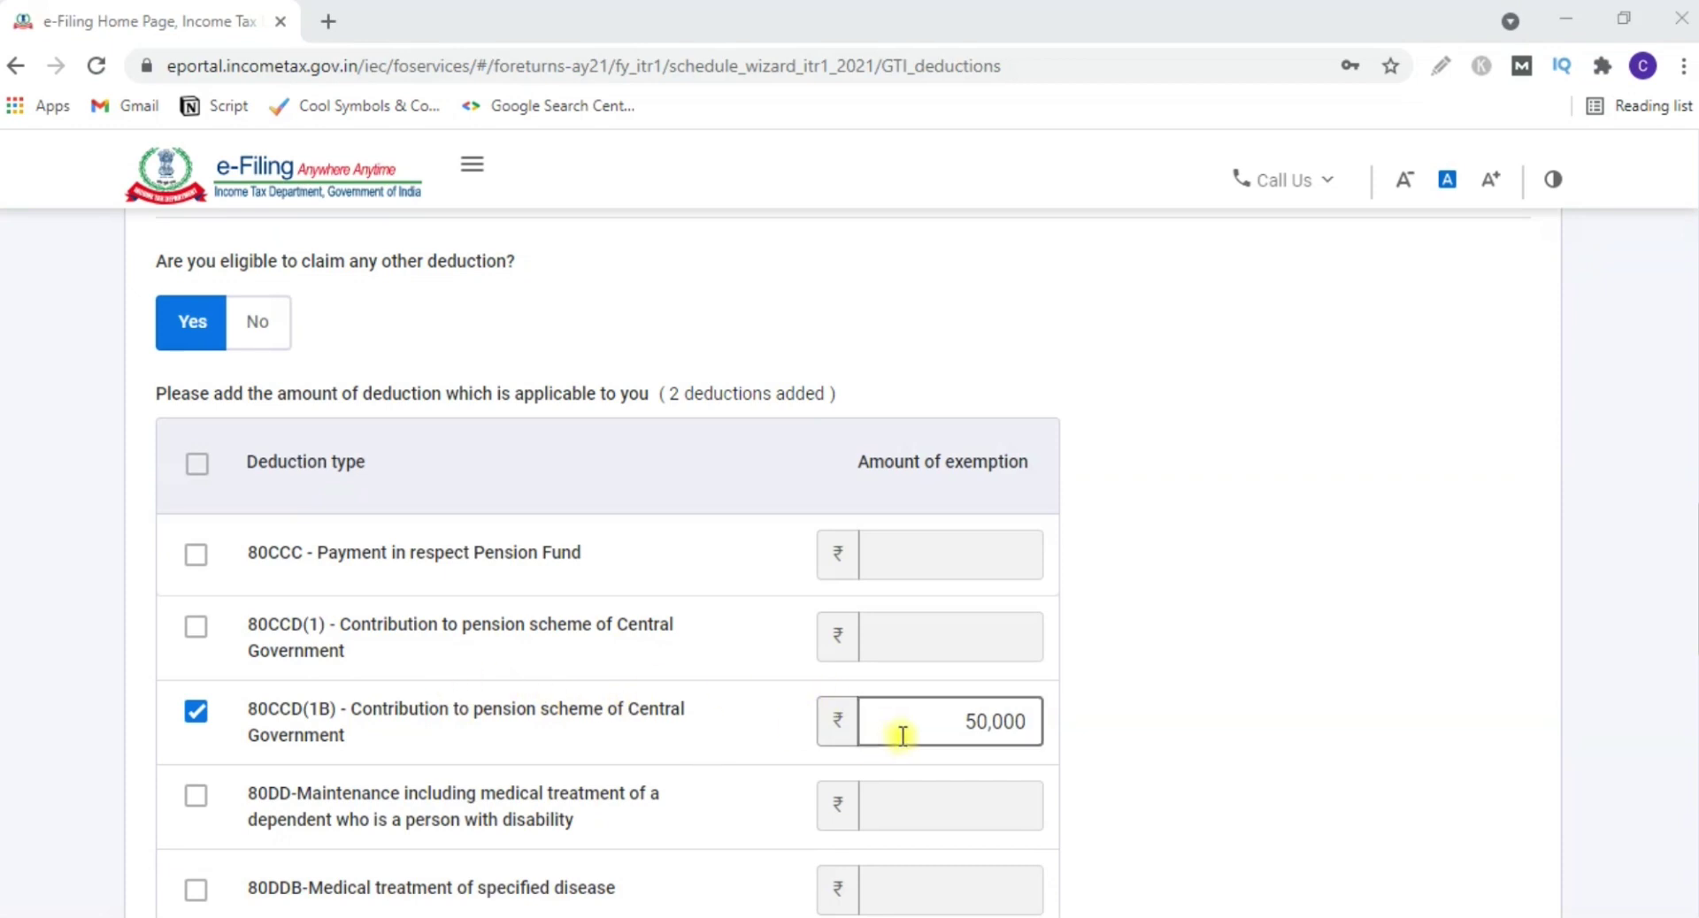
scroll(263, 438, down, 4)
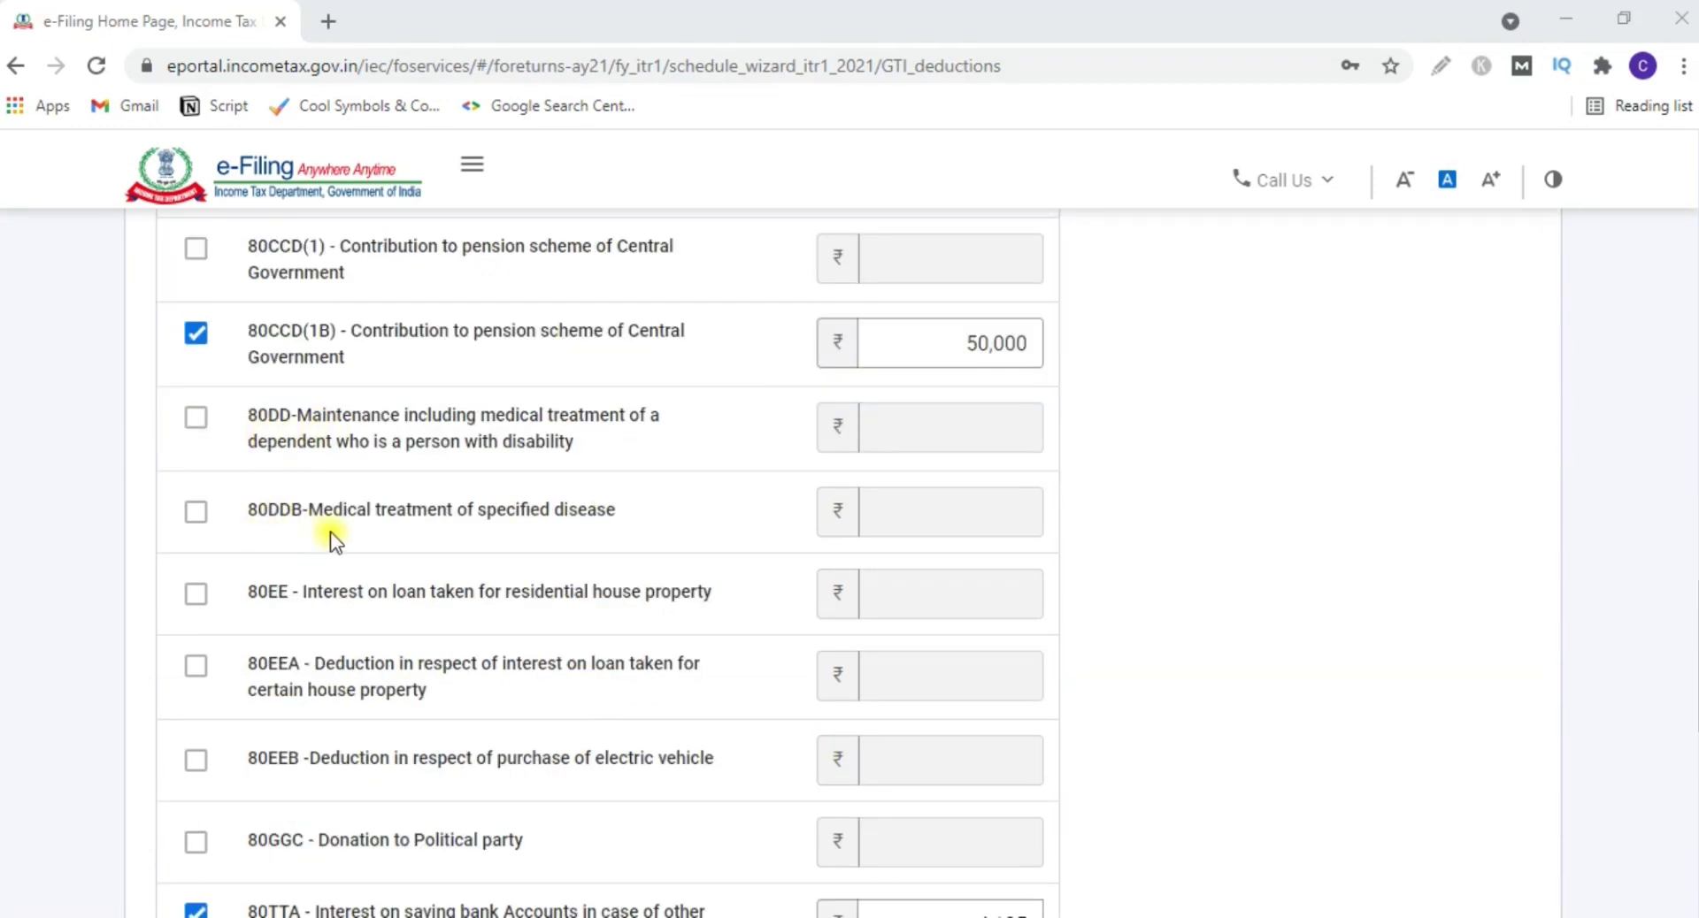
scroll(296, 549, down, 4)
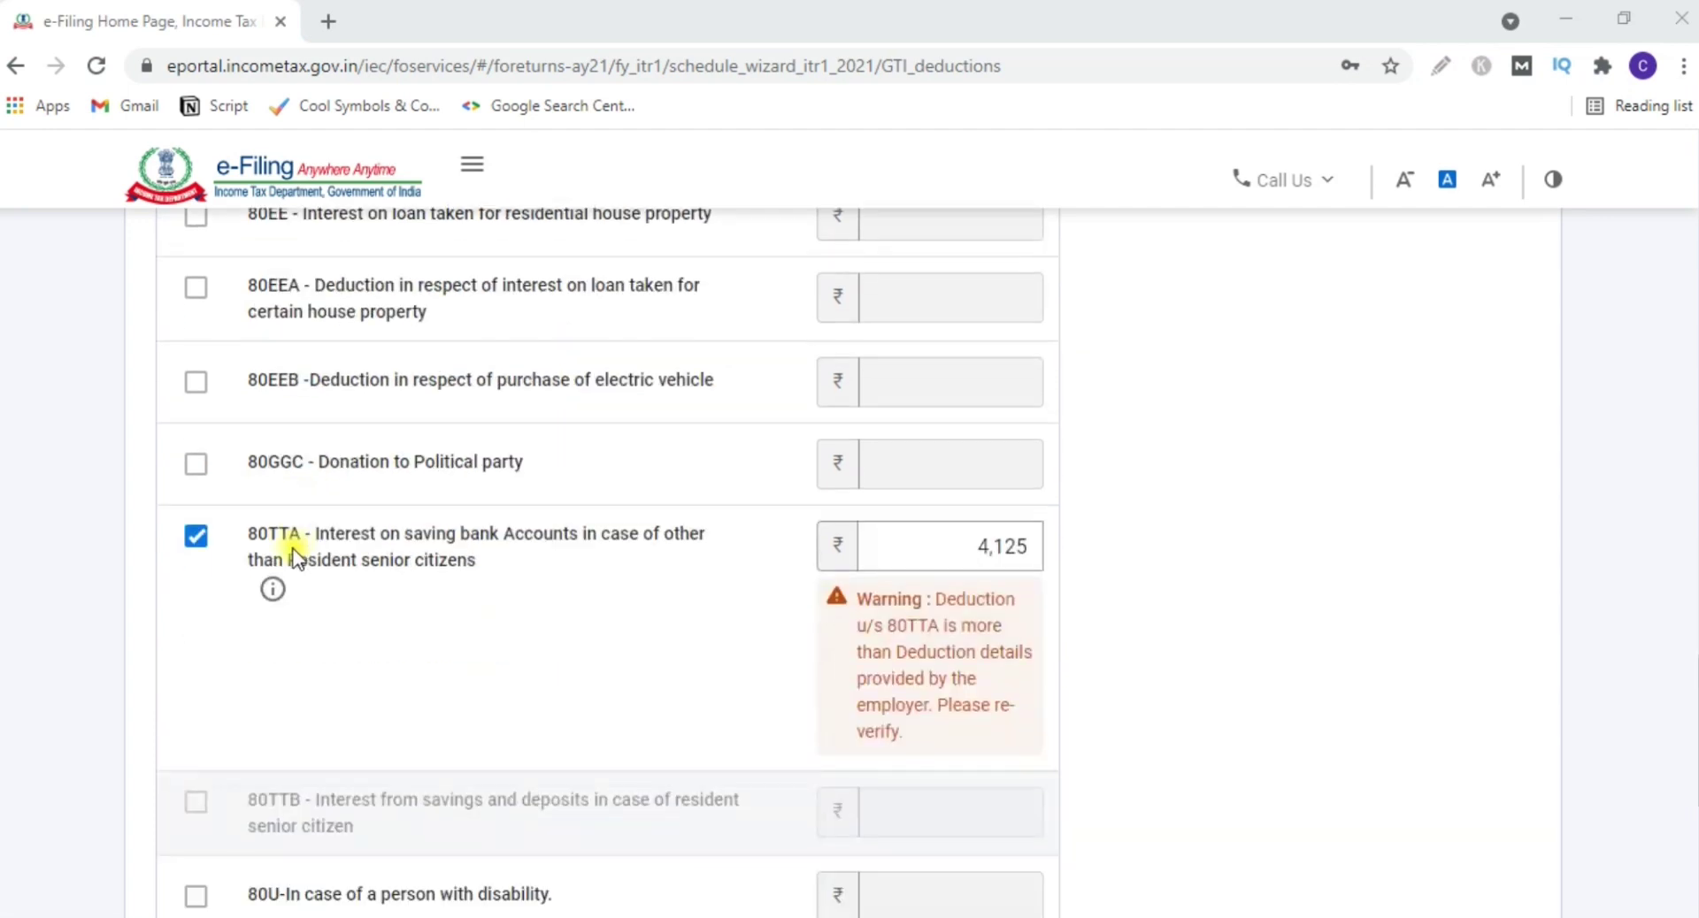
scroll(235, 608, down, 4)
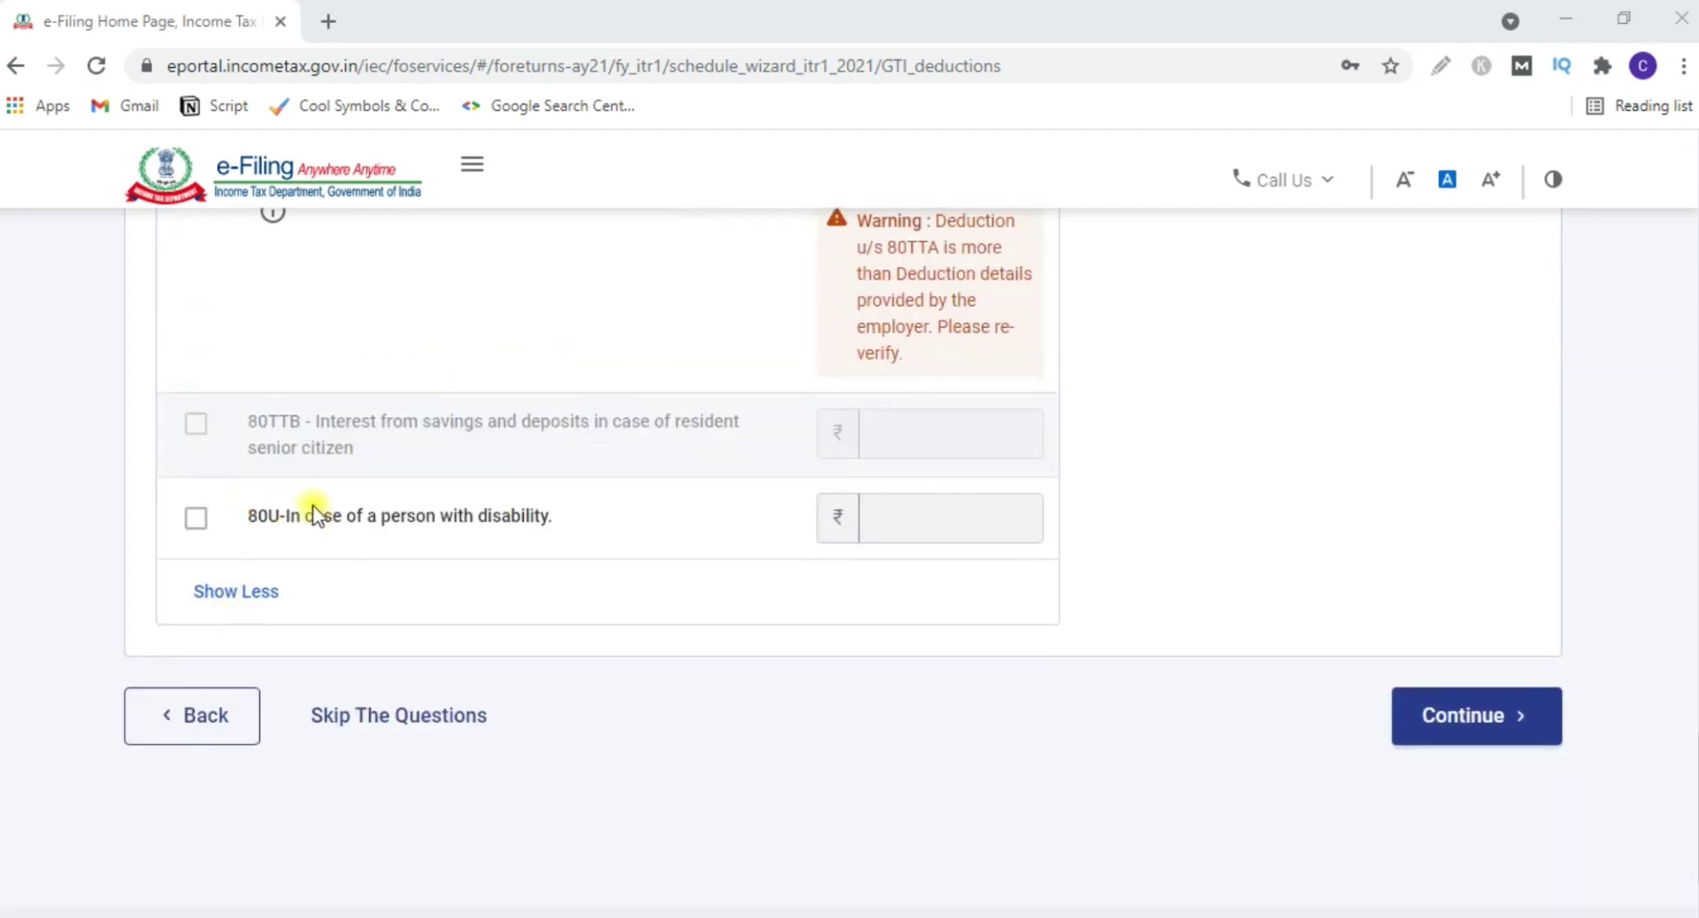
scroll(57, 491, up, 3)
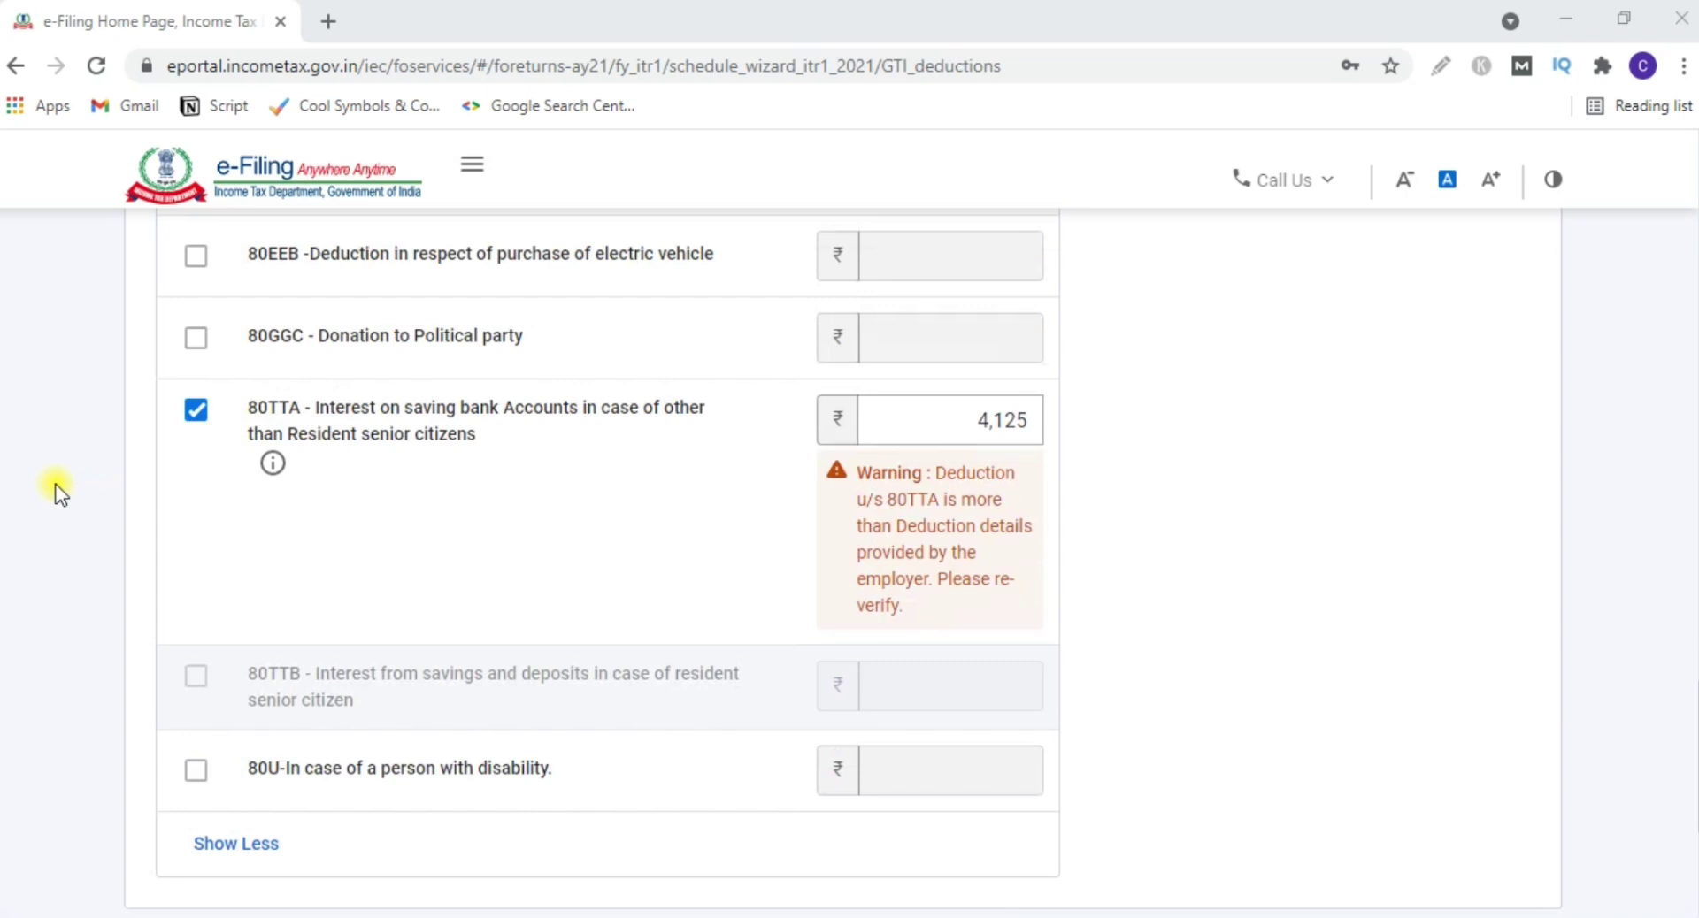
scroll(235, 423, up, 5)
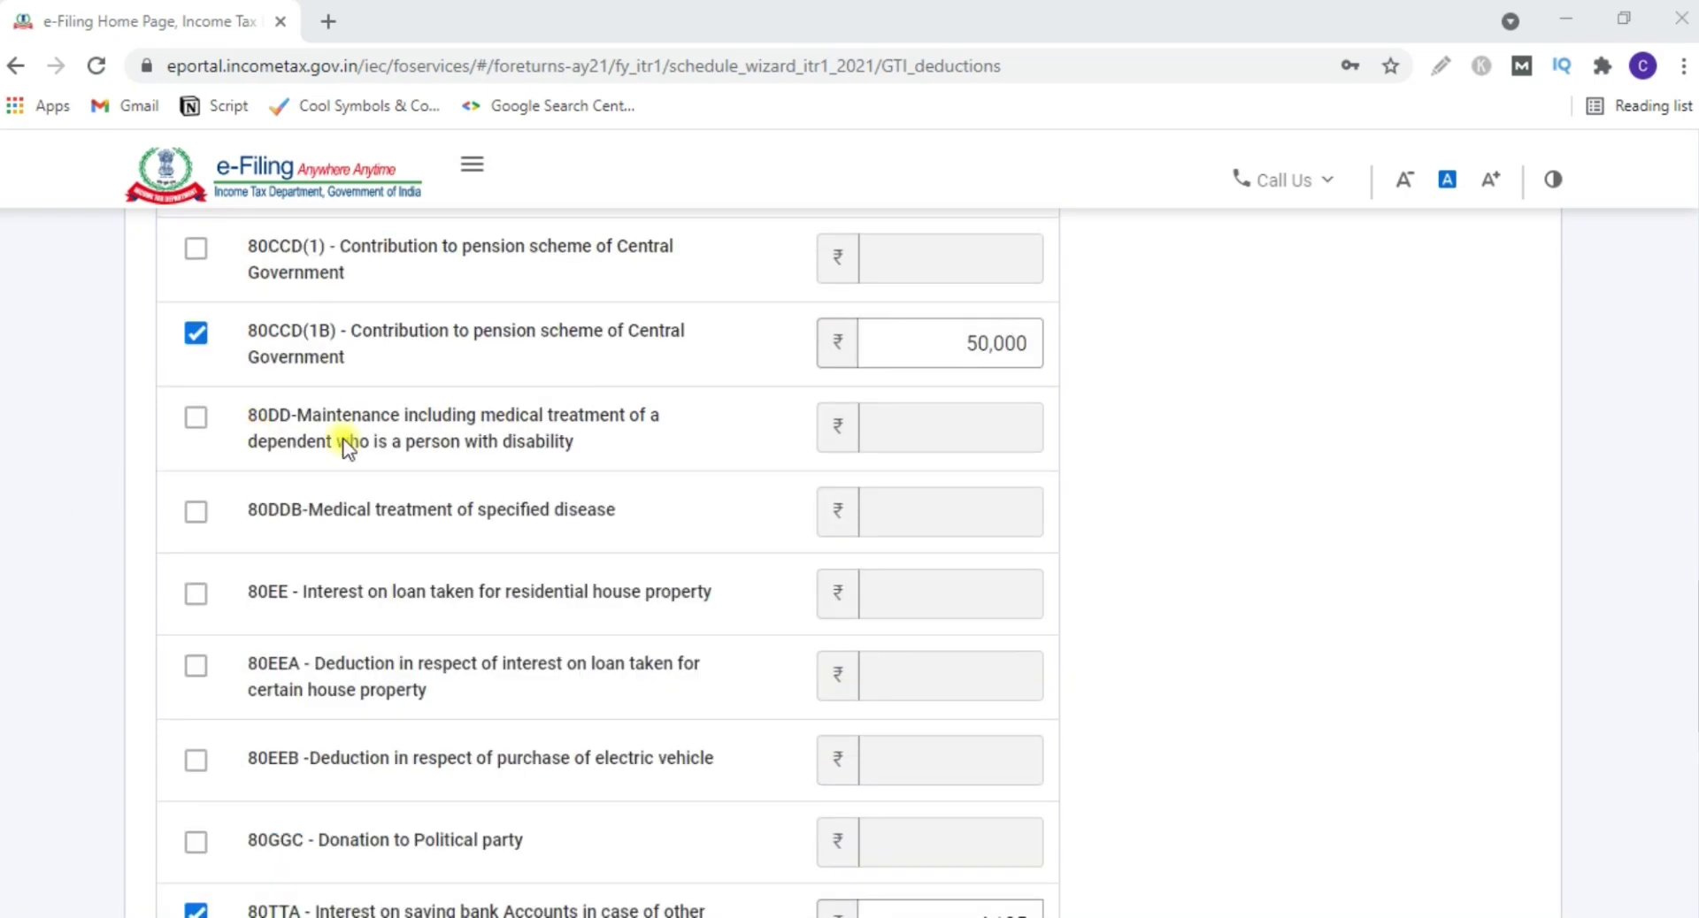
scroll(347, 447, down, 6)
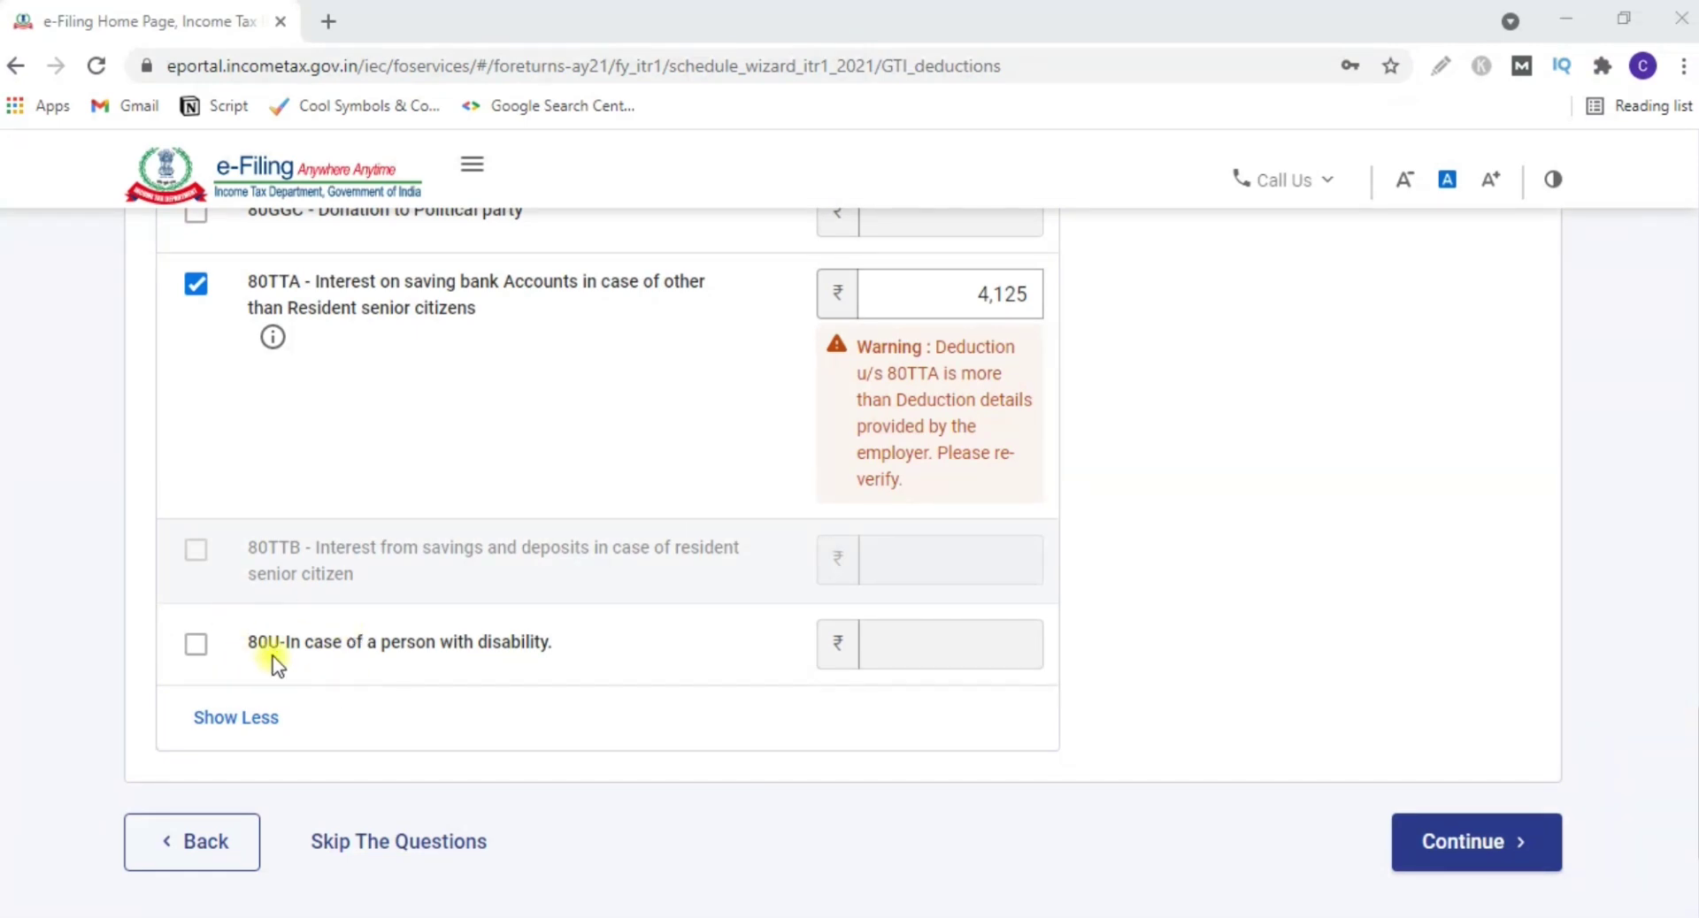
scroll(265, 602, up, 6)
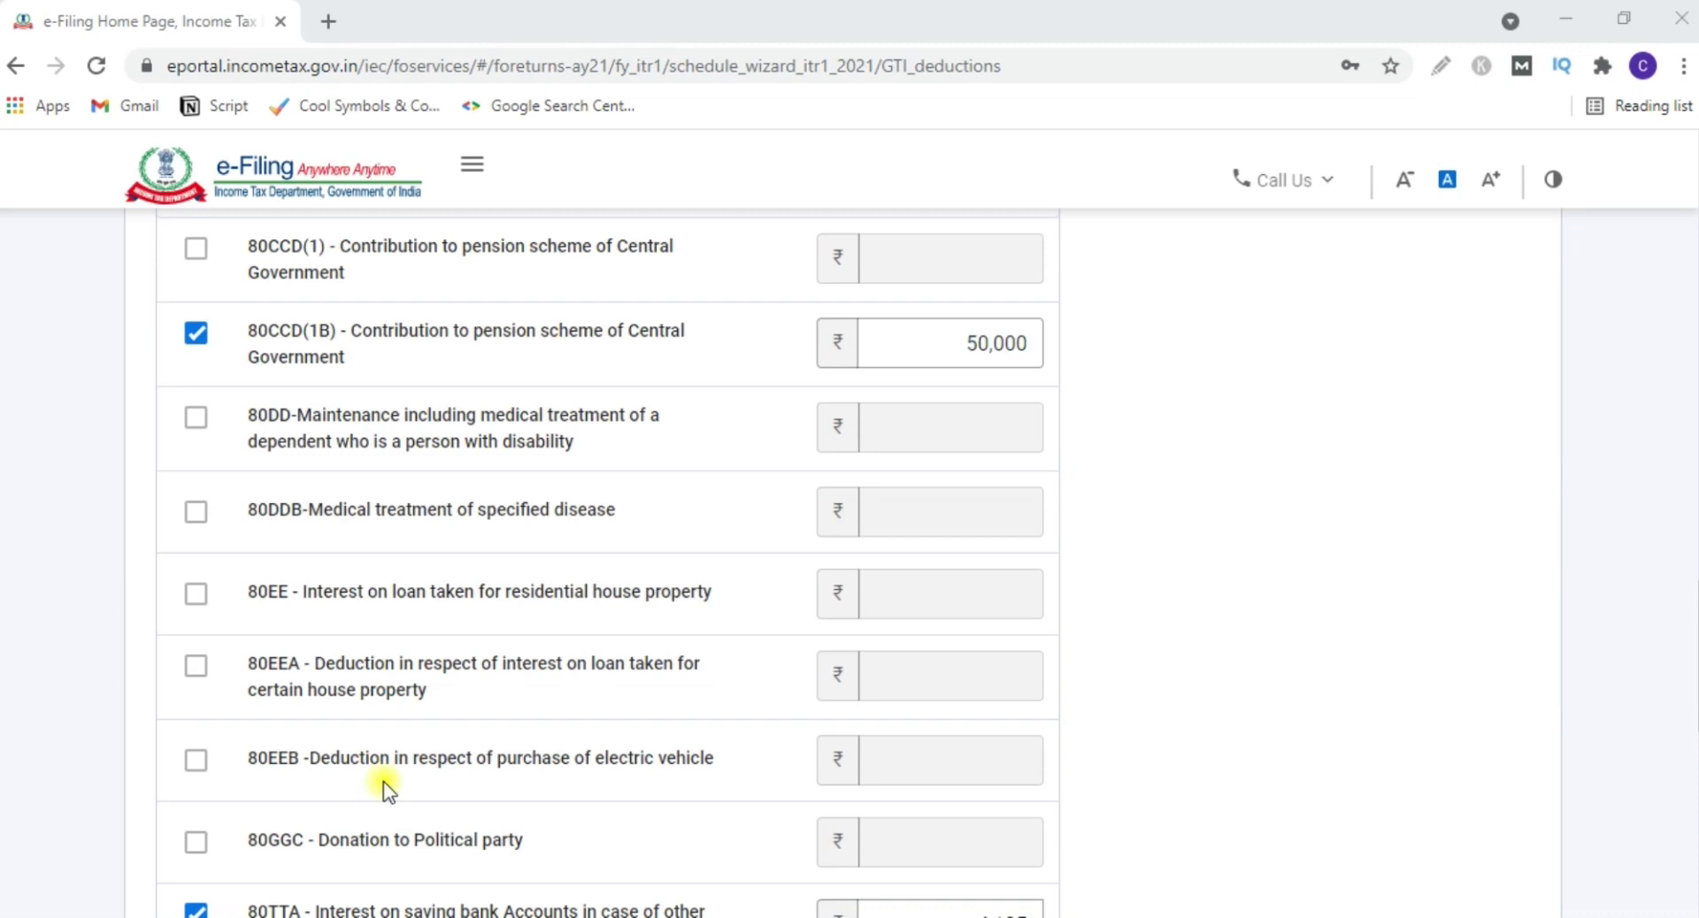
scroll(279, 608, down, 3)
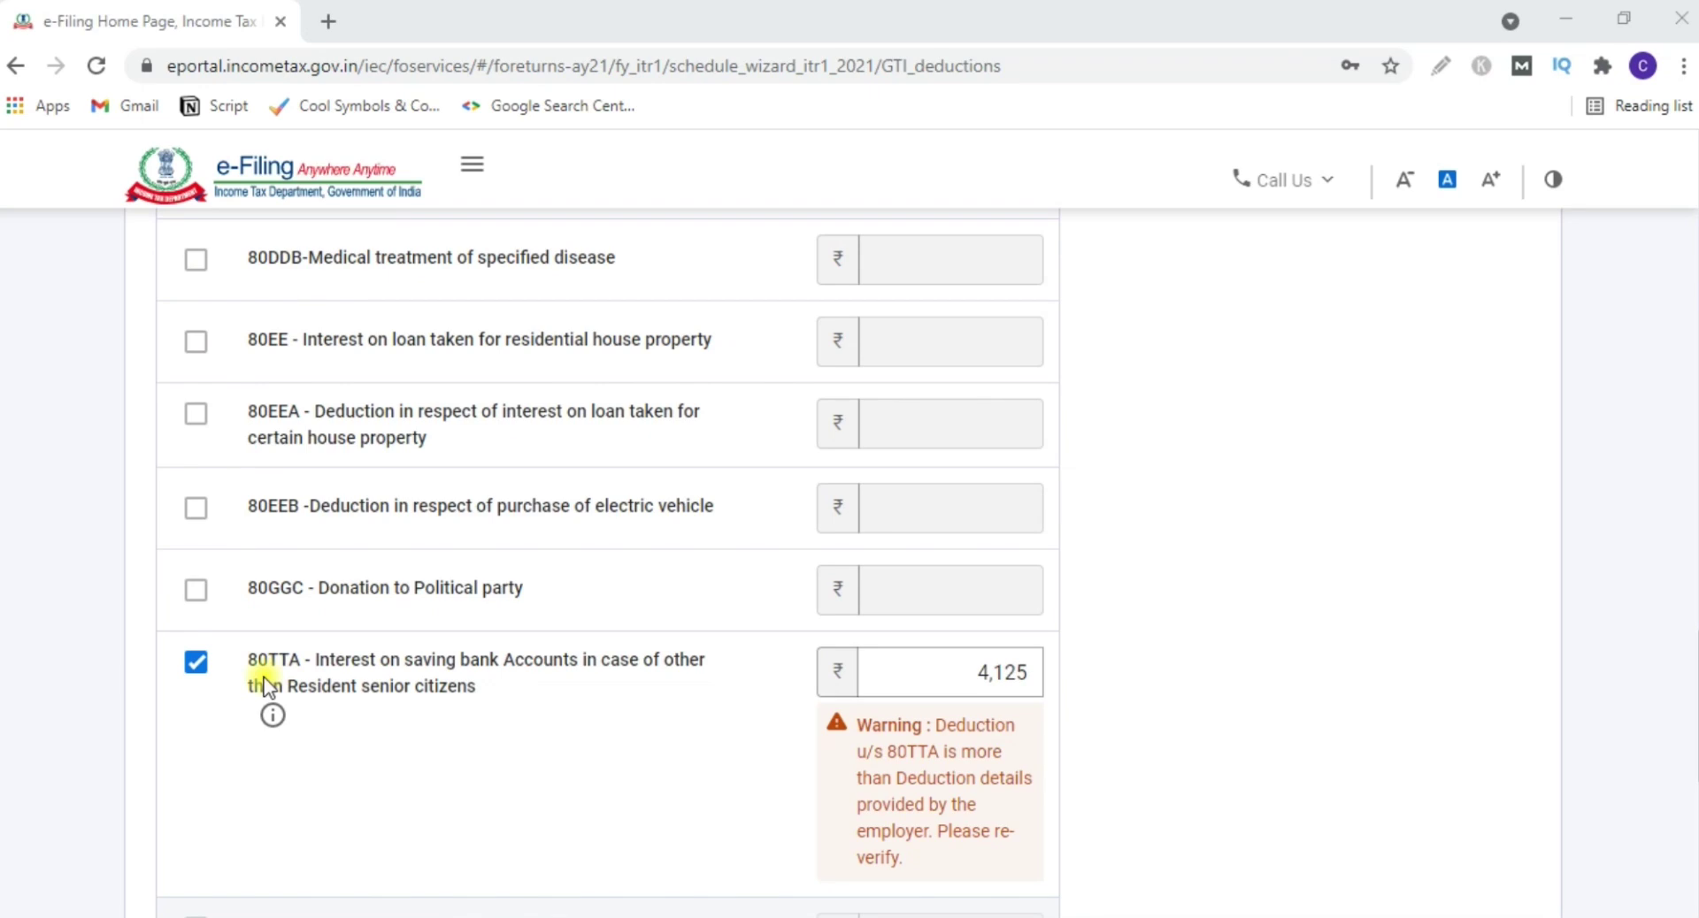
scroll(264, 686, down, 4)
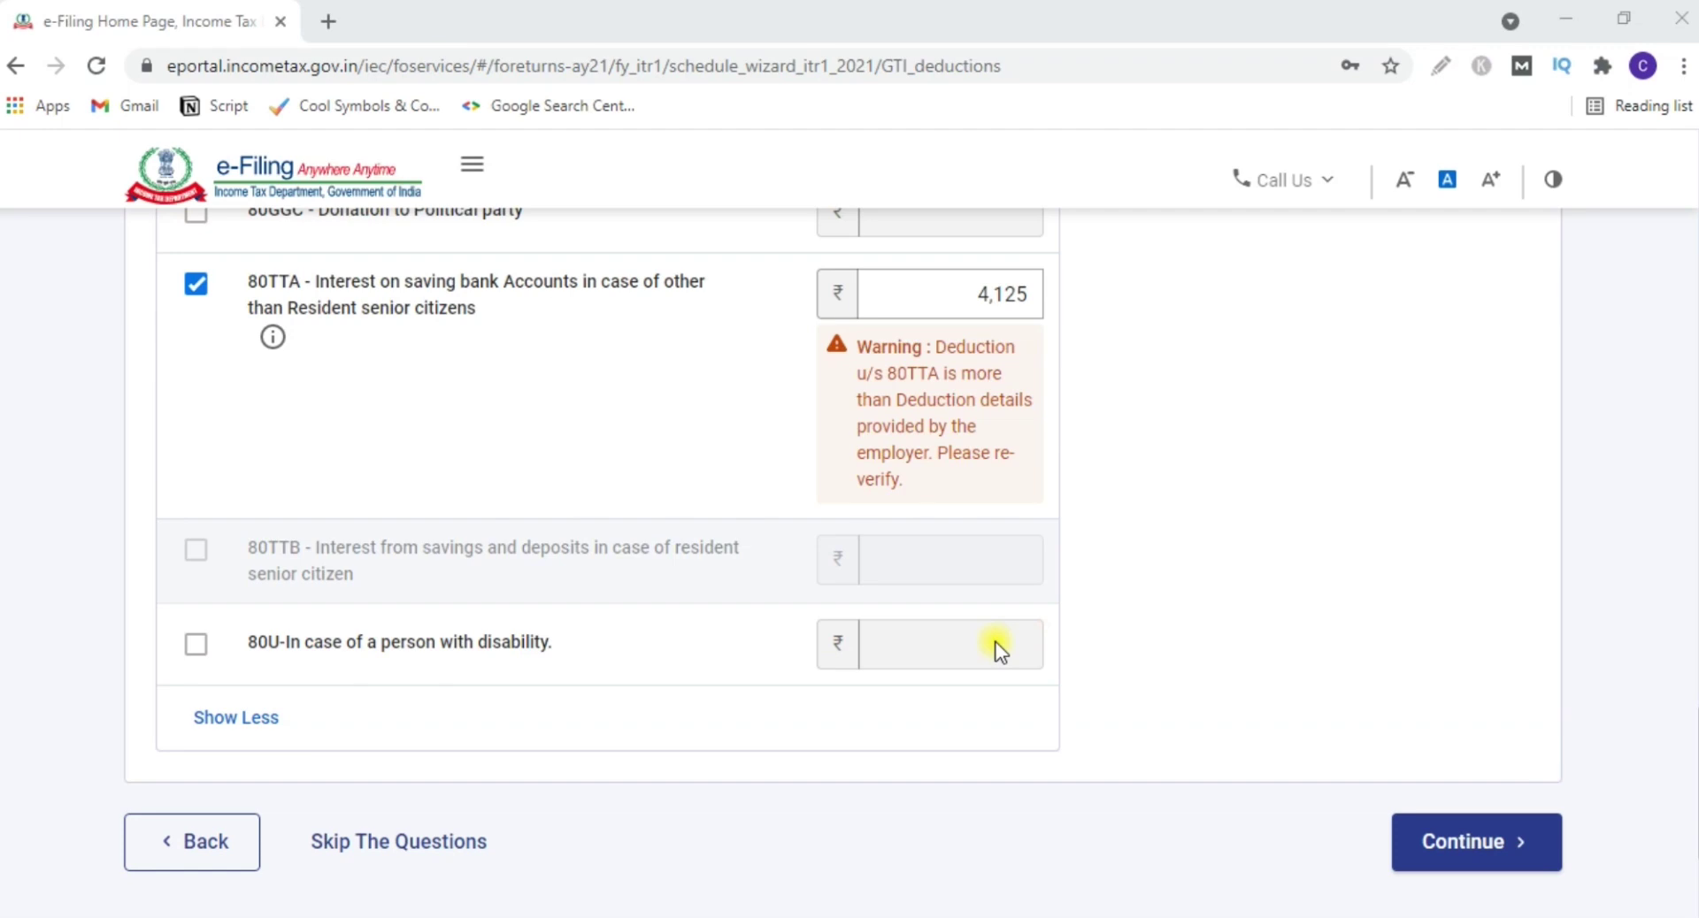
- Submit the deduction answers and review the 80C, 80D, 80TTA and 80CCD(1B) entries on the deduction verification page
click(1496, 842)
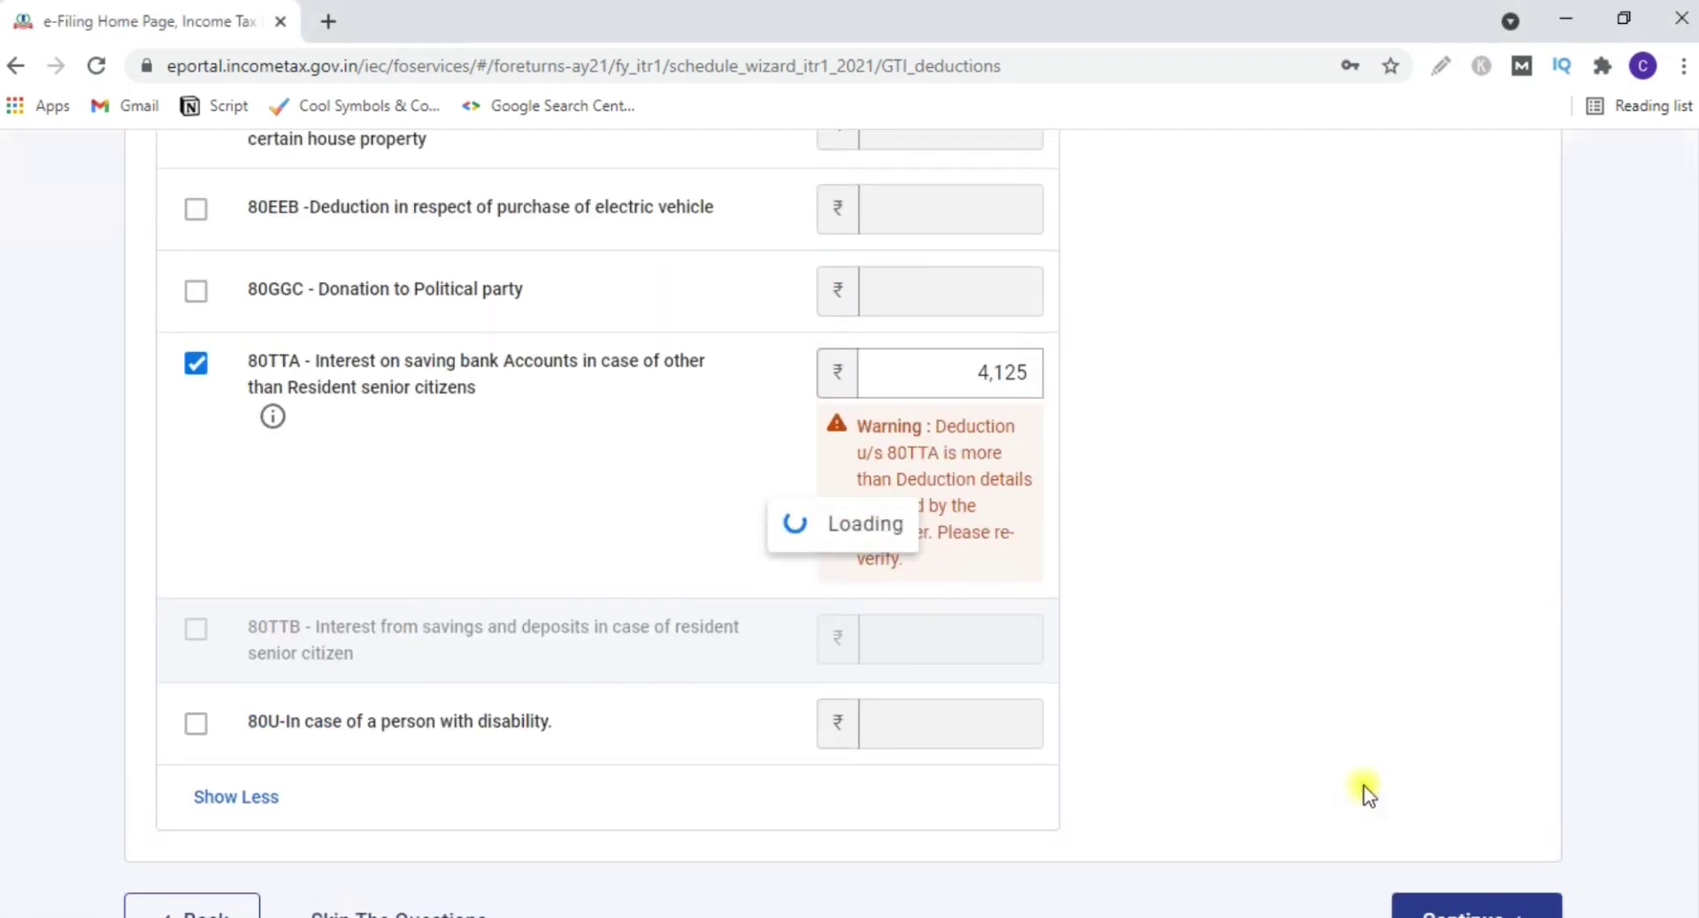
scroll(88, 538, down, 2)
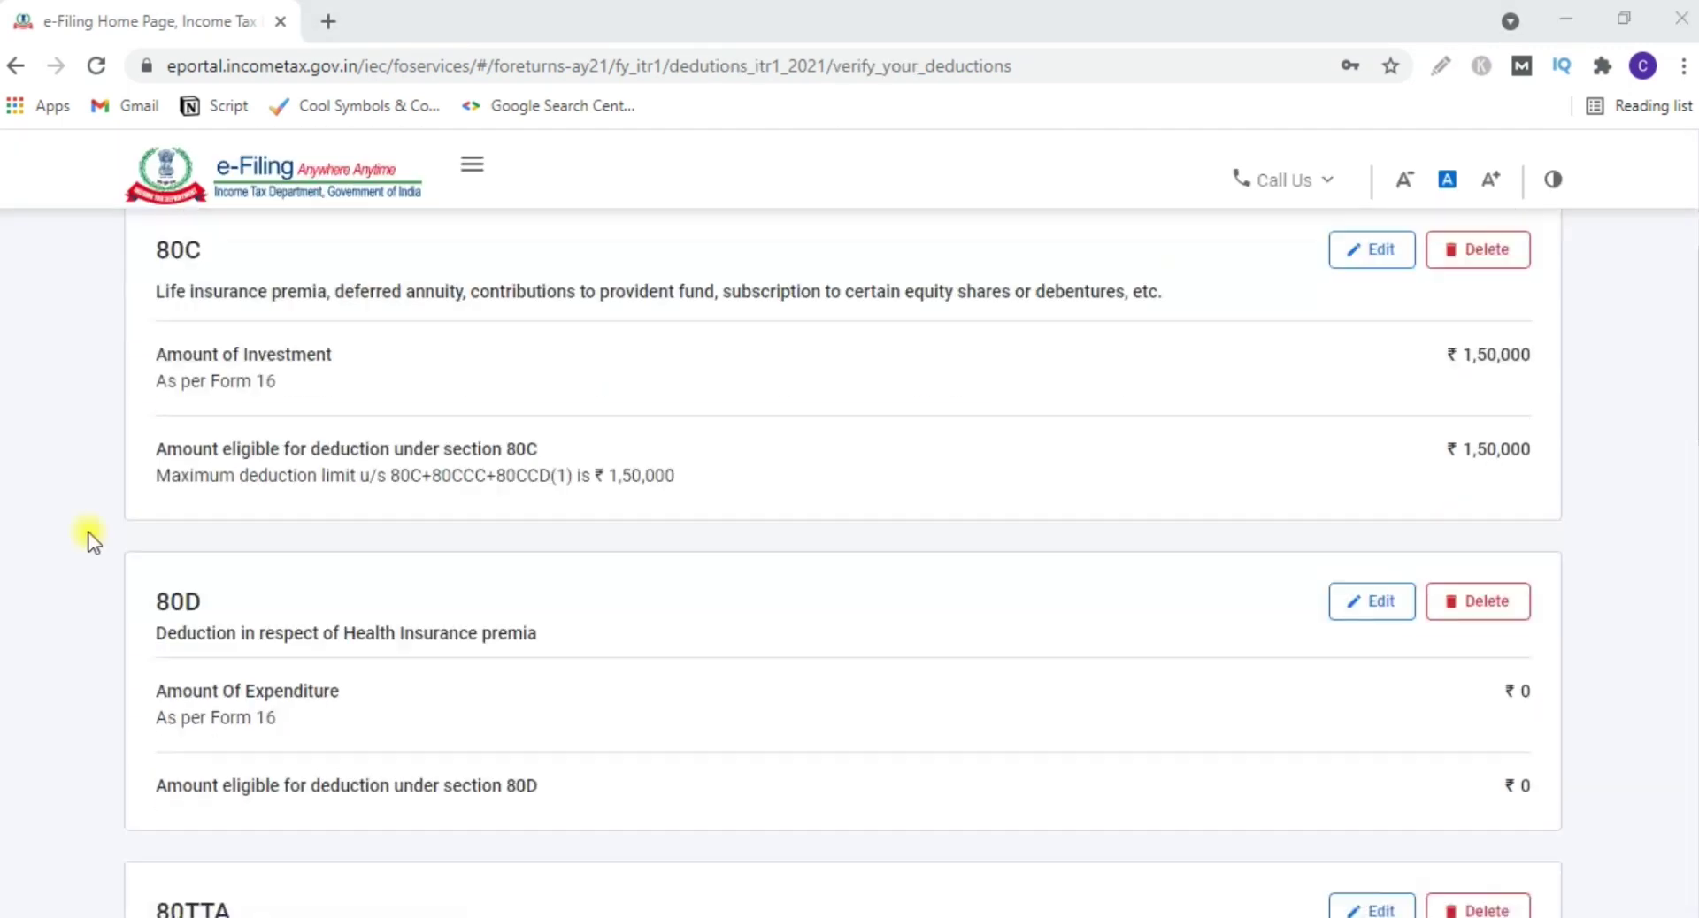
scroll(88, 538, down, 10)
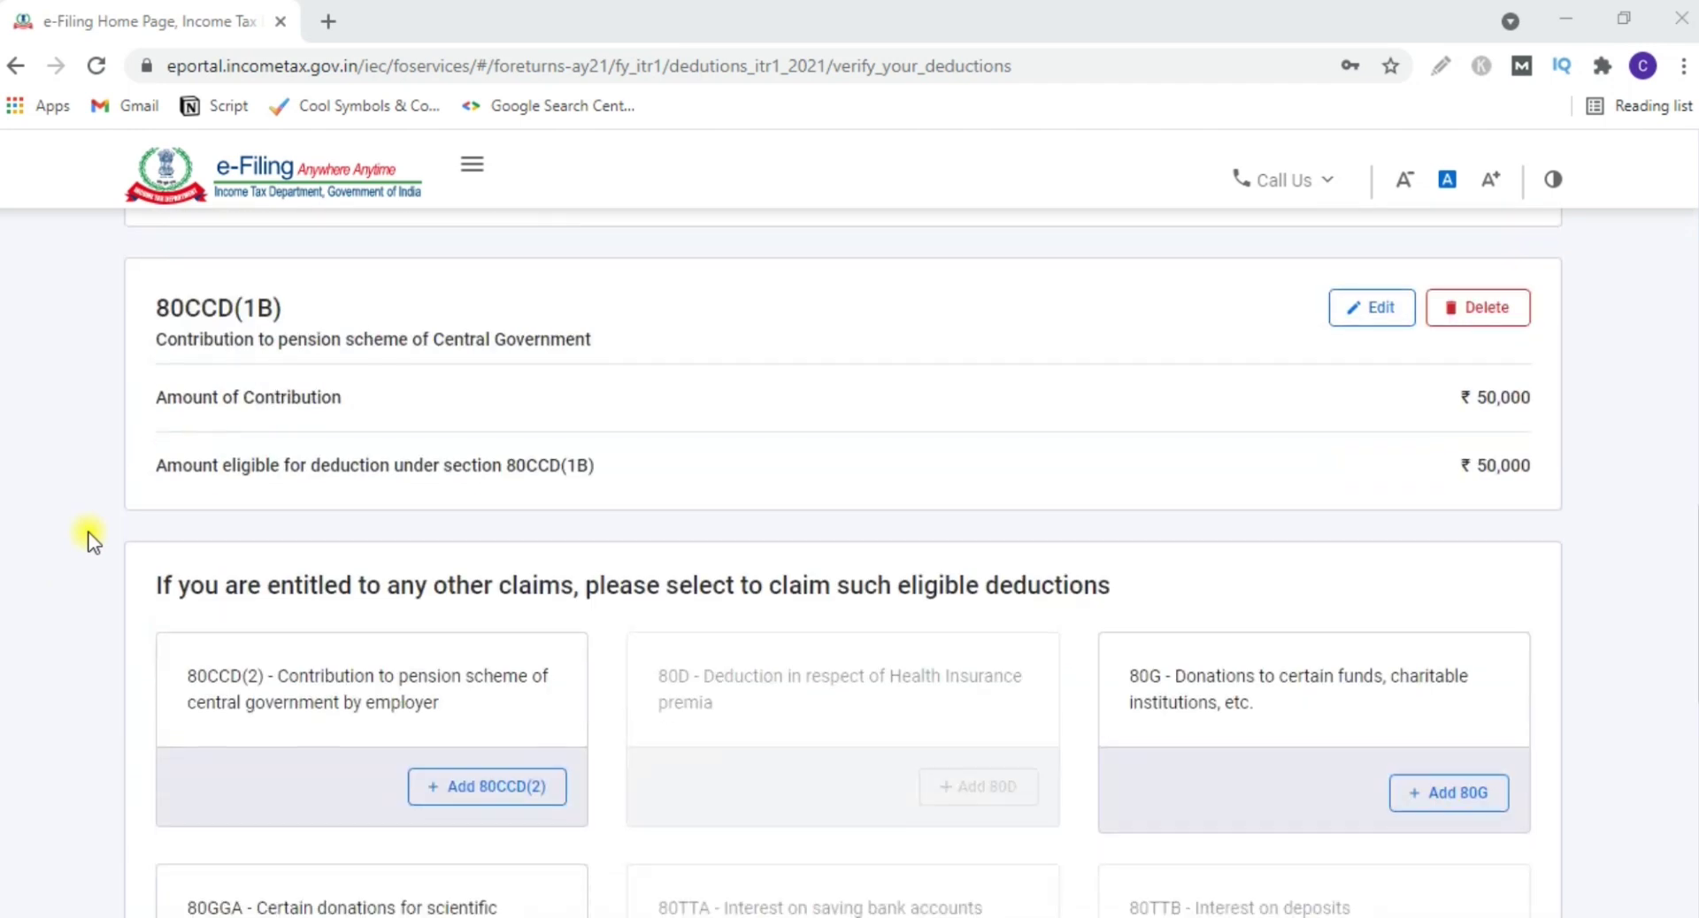
scroll(89, 538, up, 10)
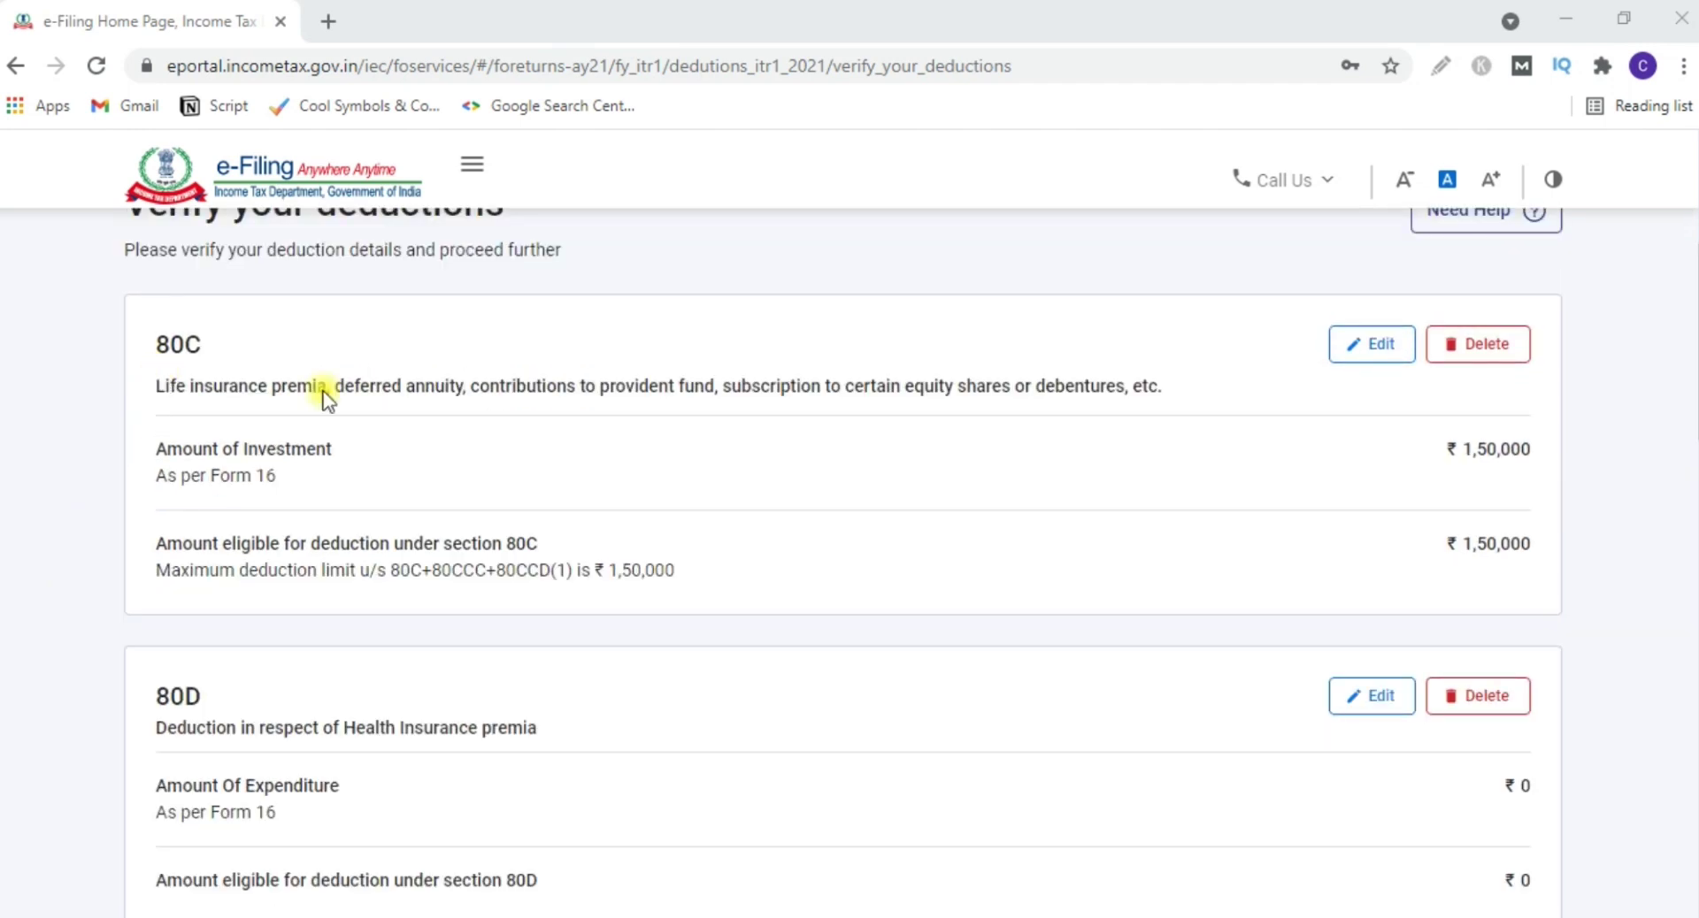
scroll(1473, 425, down, 4)
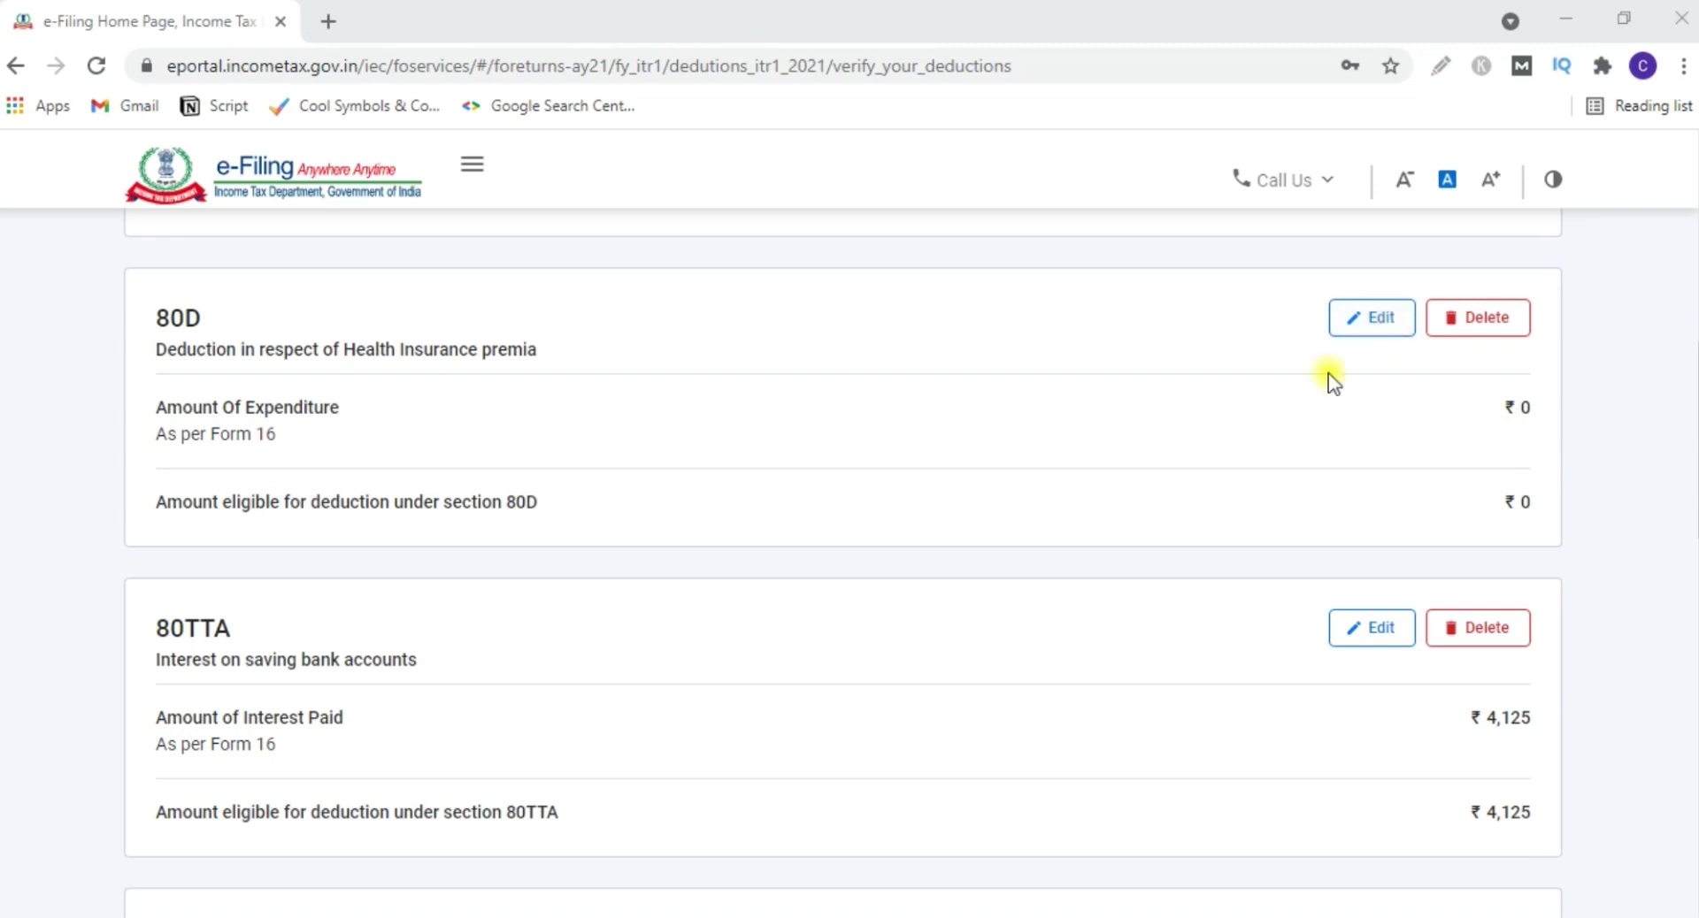
- Open the 80D deduction for editing and look through its self, family and parents sections
click(1378, 320)
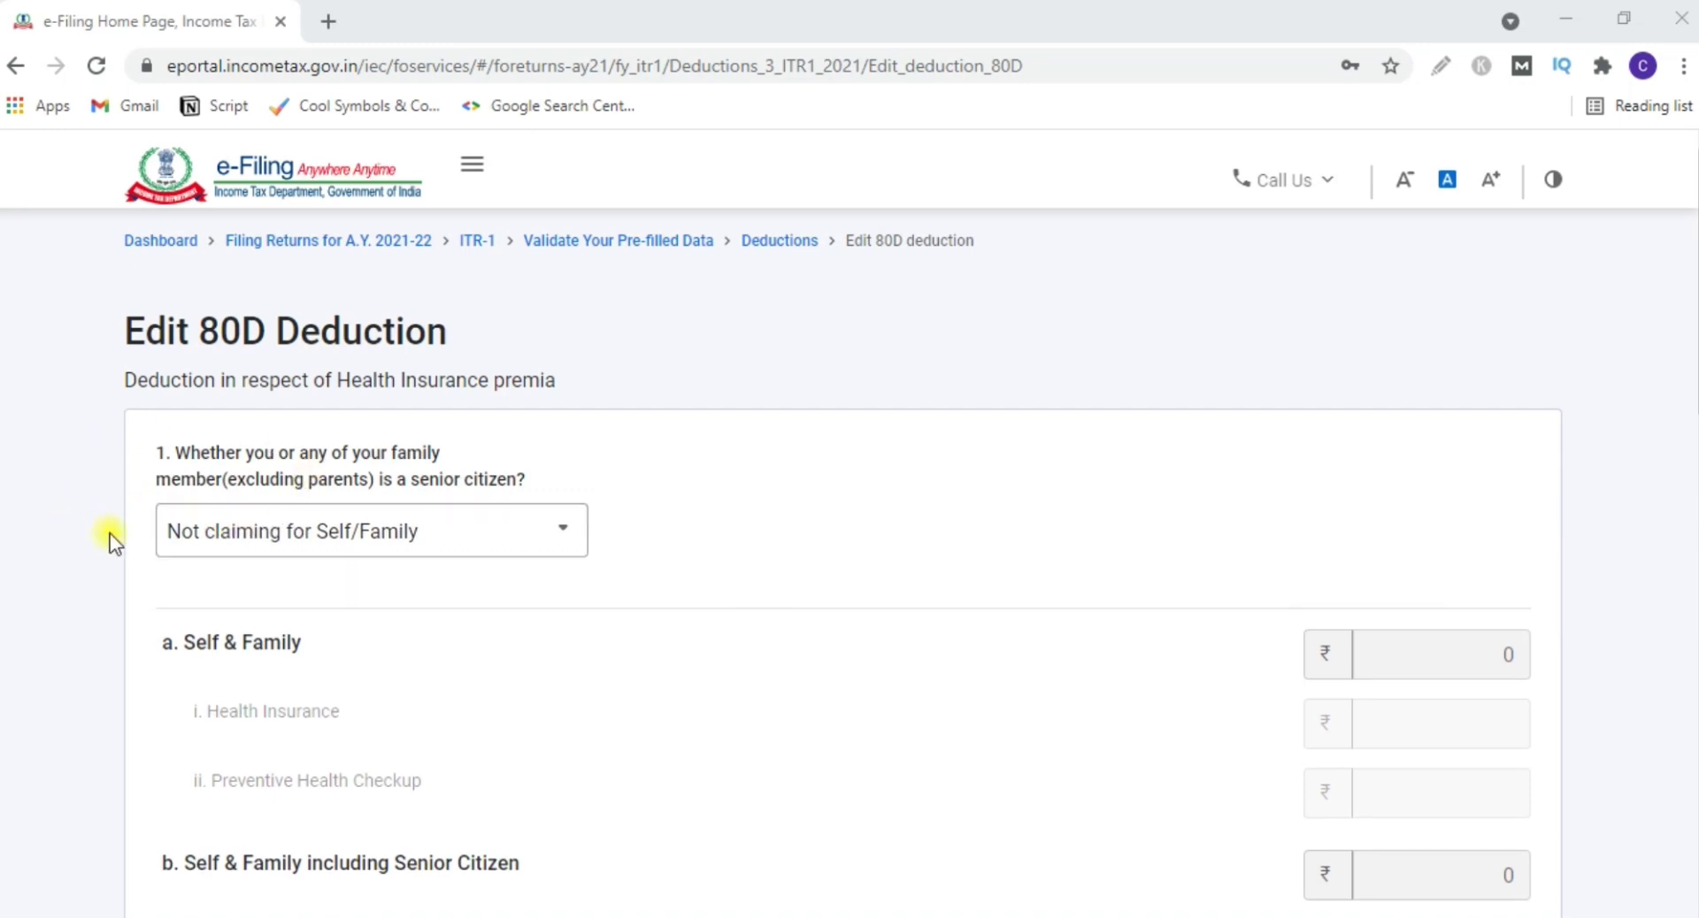
scroll(99, 609, down, 5)
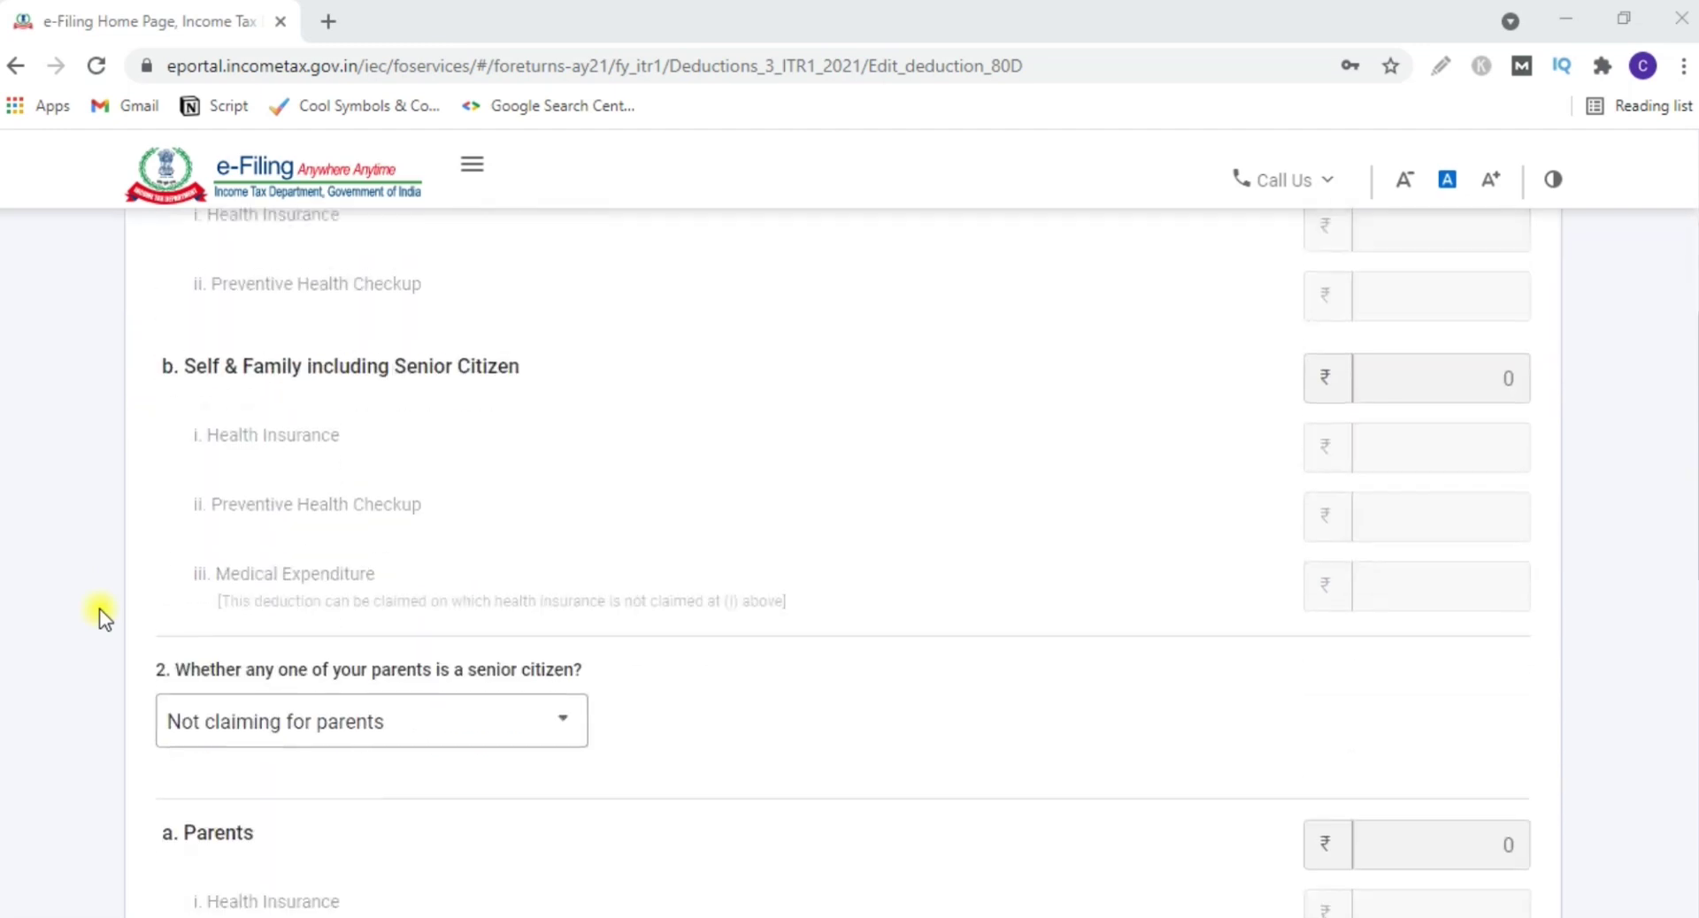
scroll(99, 608, down, 5)
scroll(99, 609, up, 3)
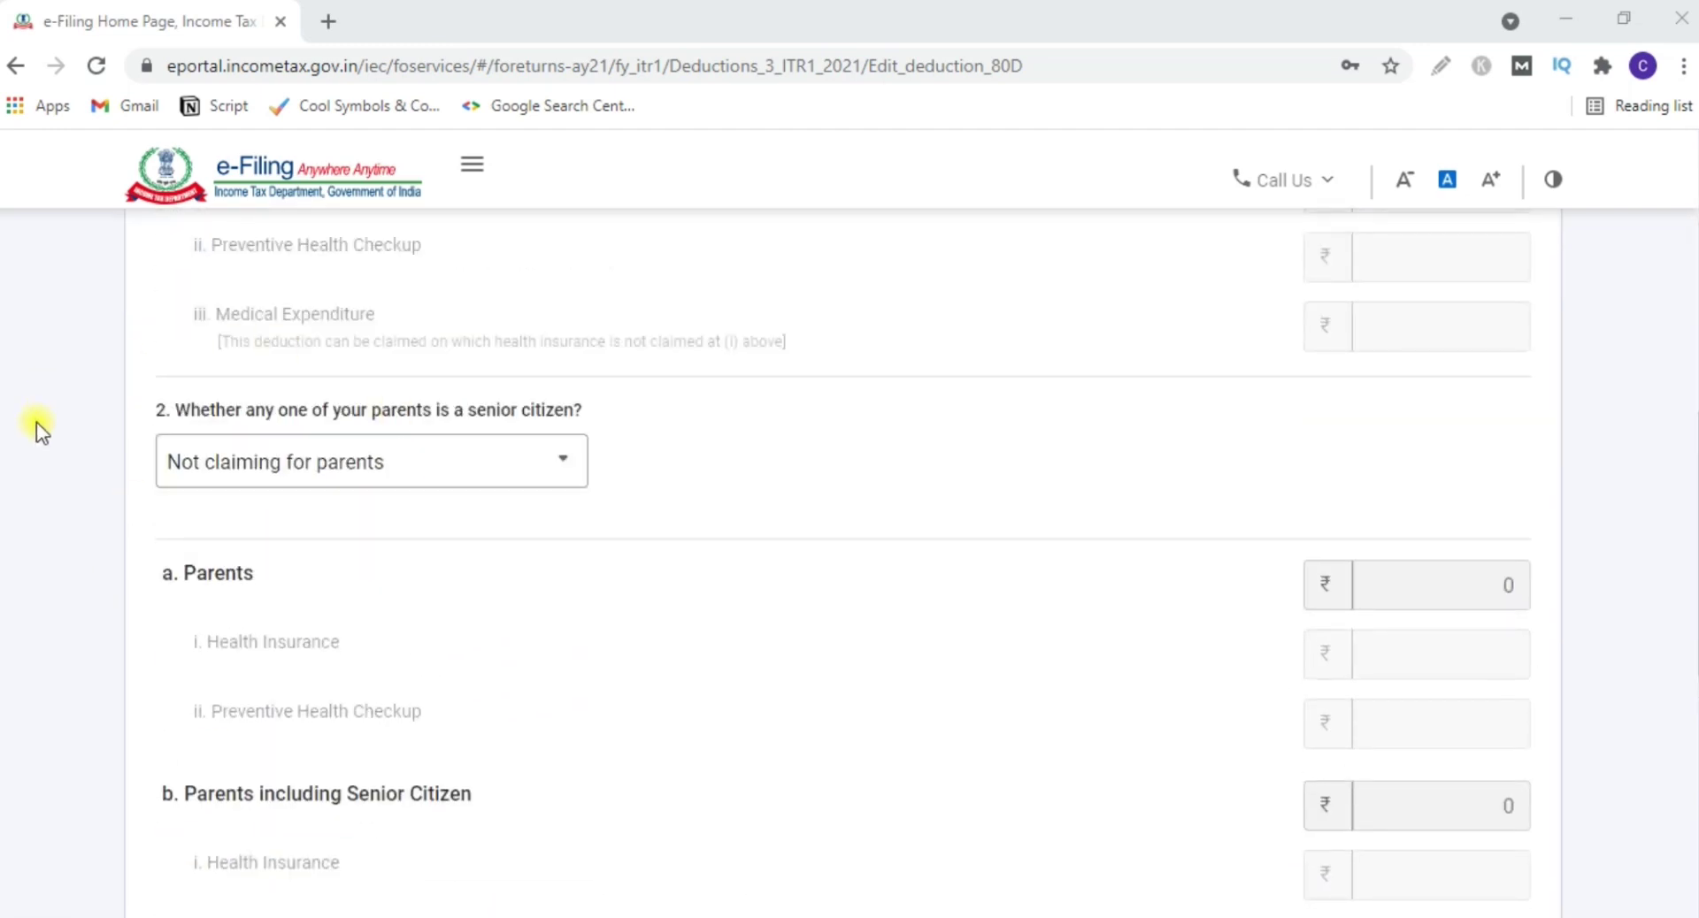
scroll(36, 423, up, 6)
- Try Yes and settle on No for the self and family senior citizen question, and enter 21,320 as self and family health insurance
click(523, 423)
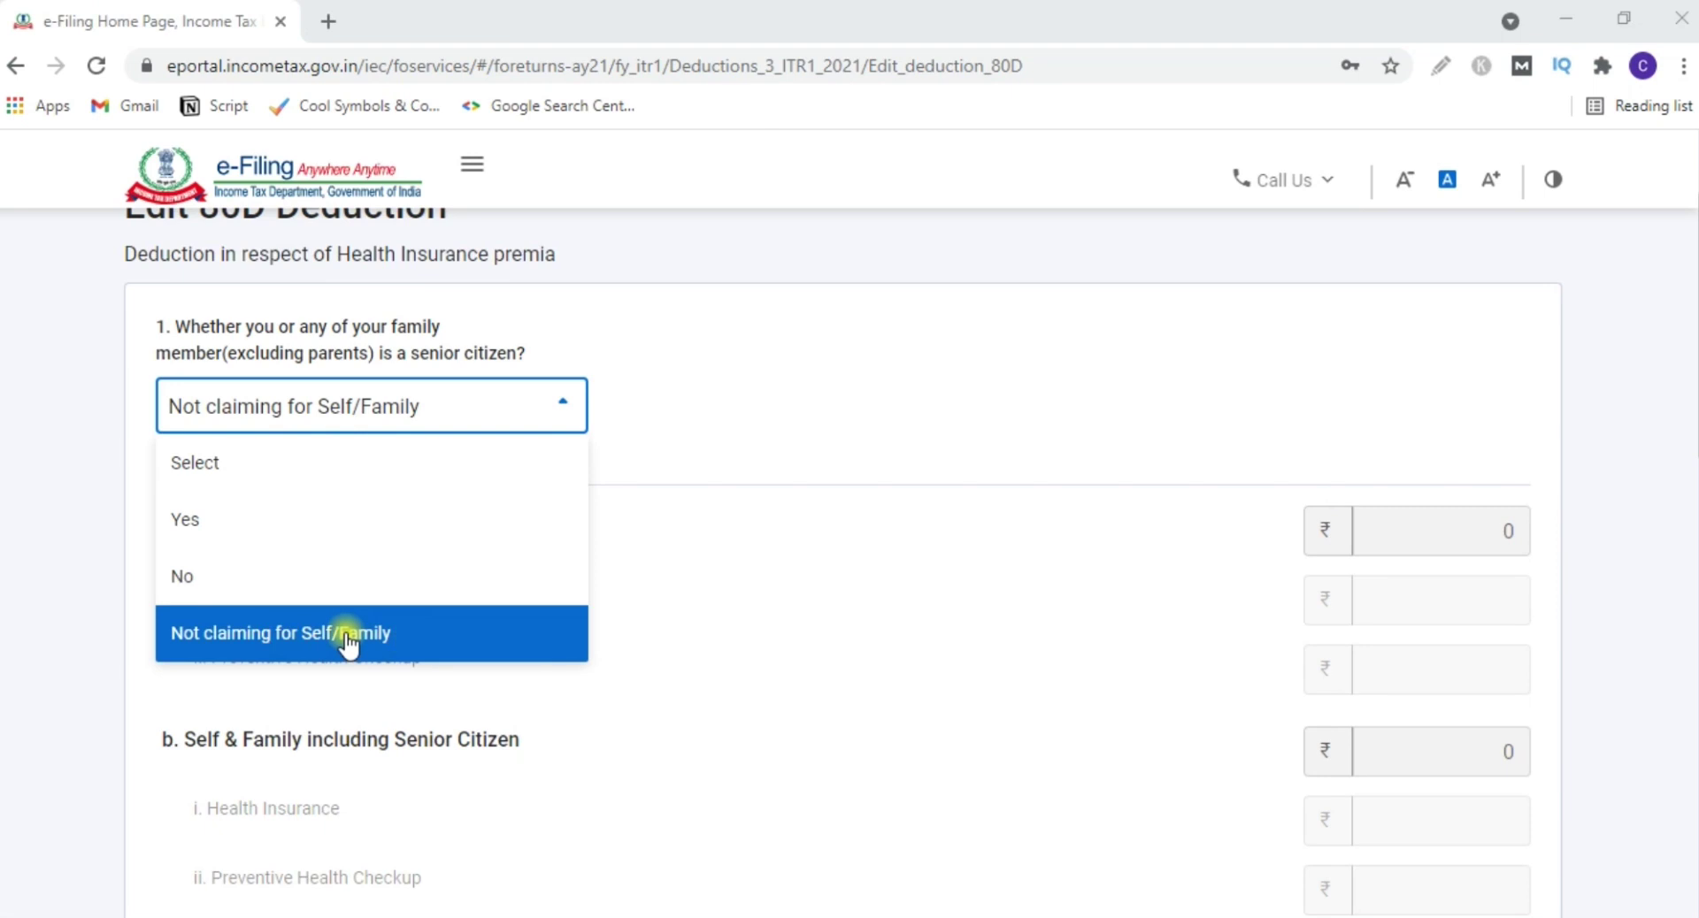
click(336, 520)
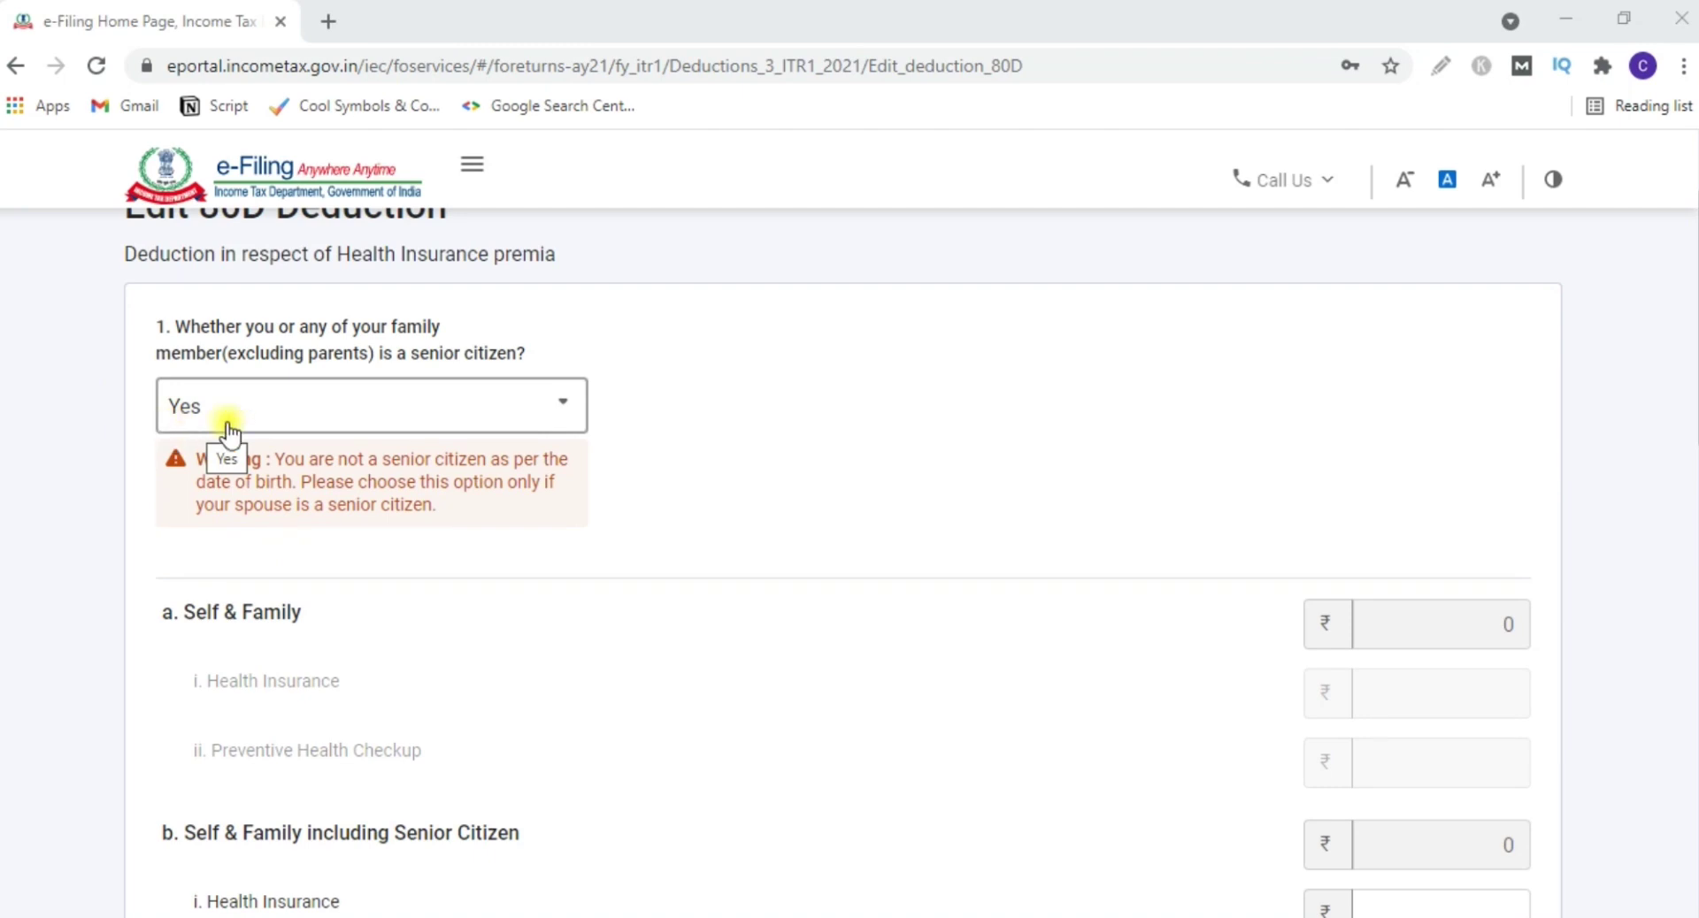
scroll(229, 433, down, 4)
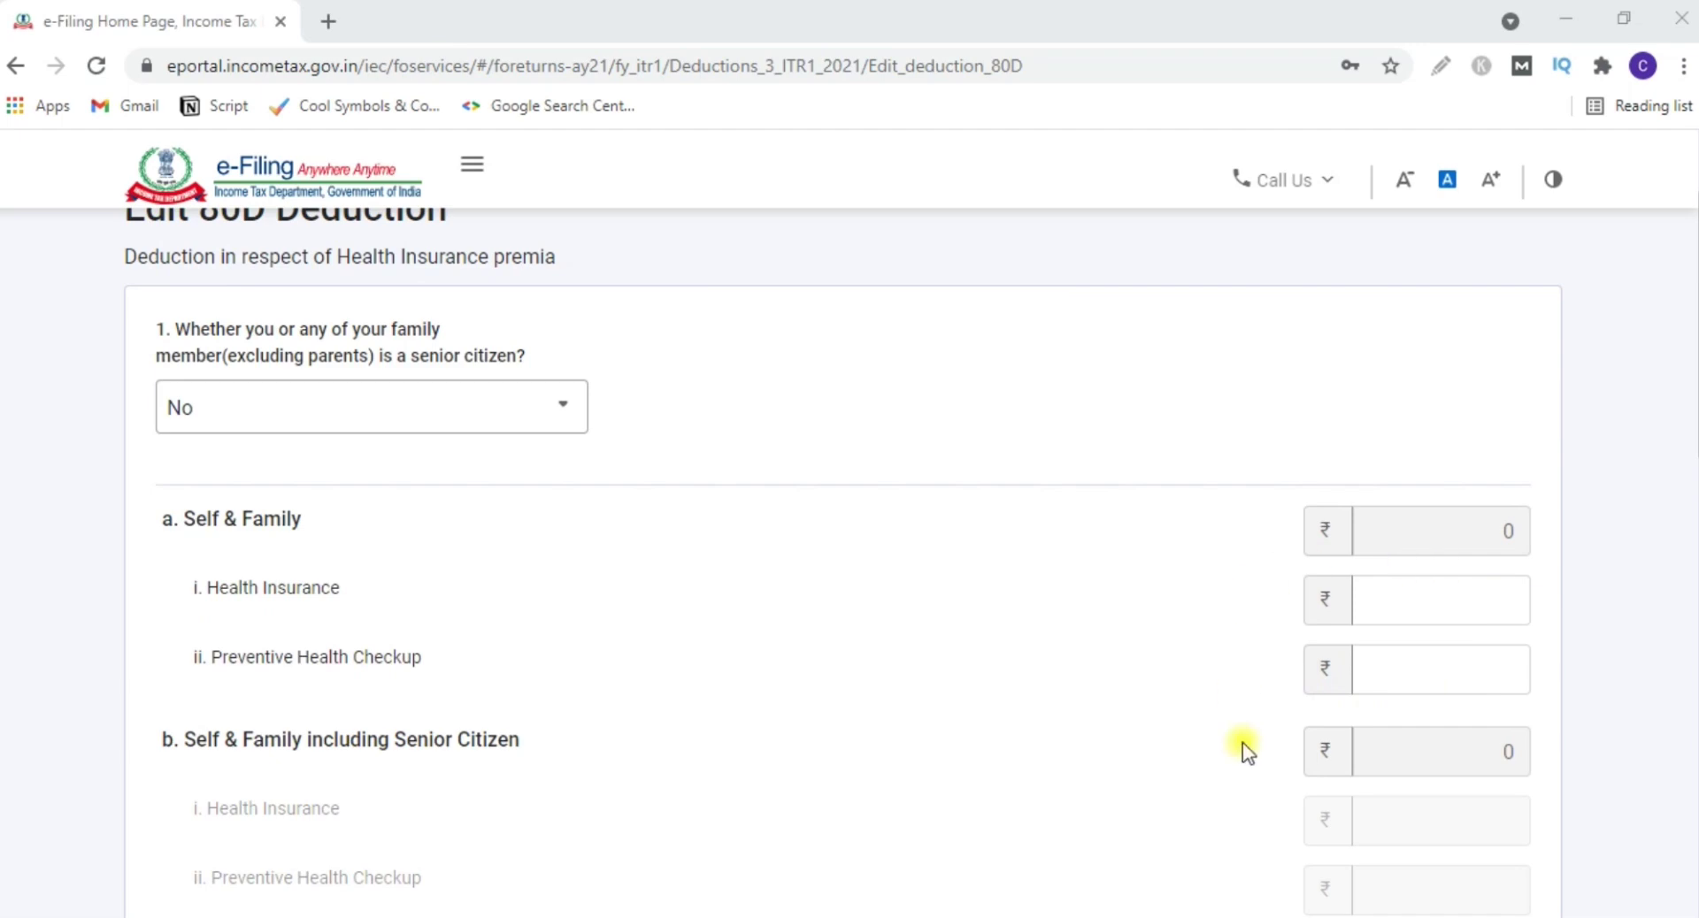
click(352, 409)
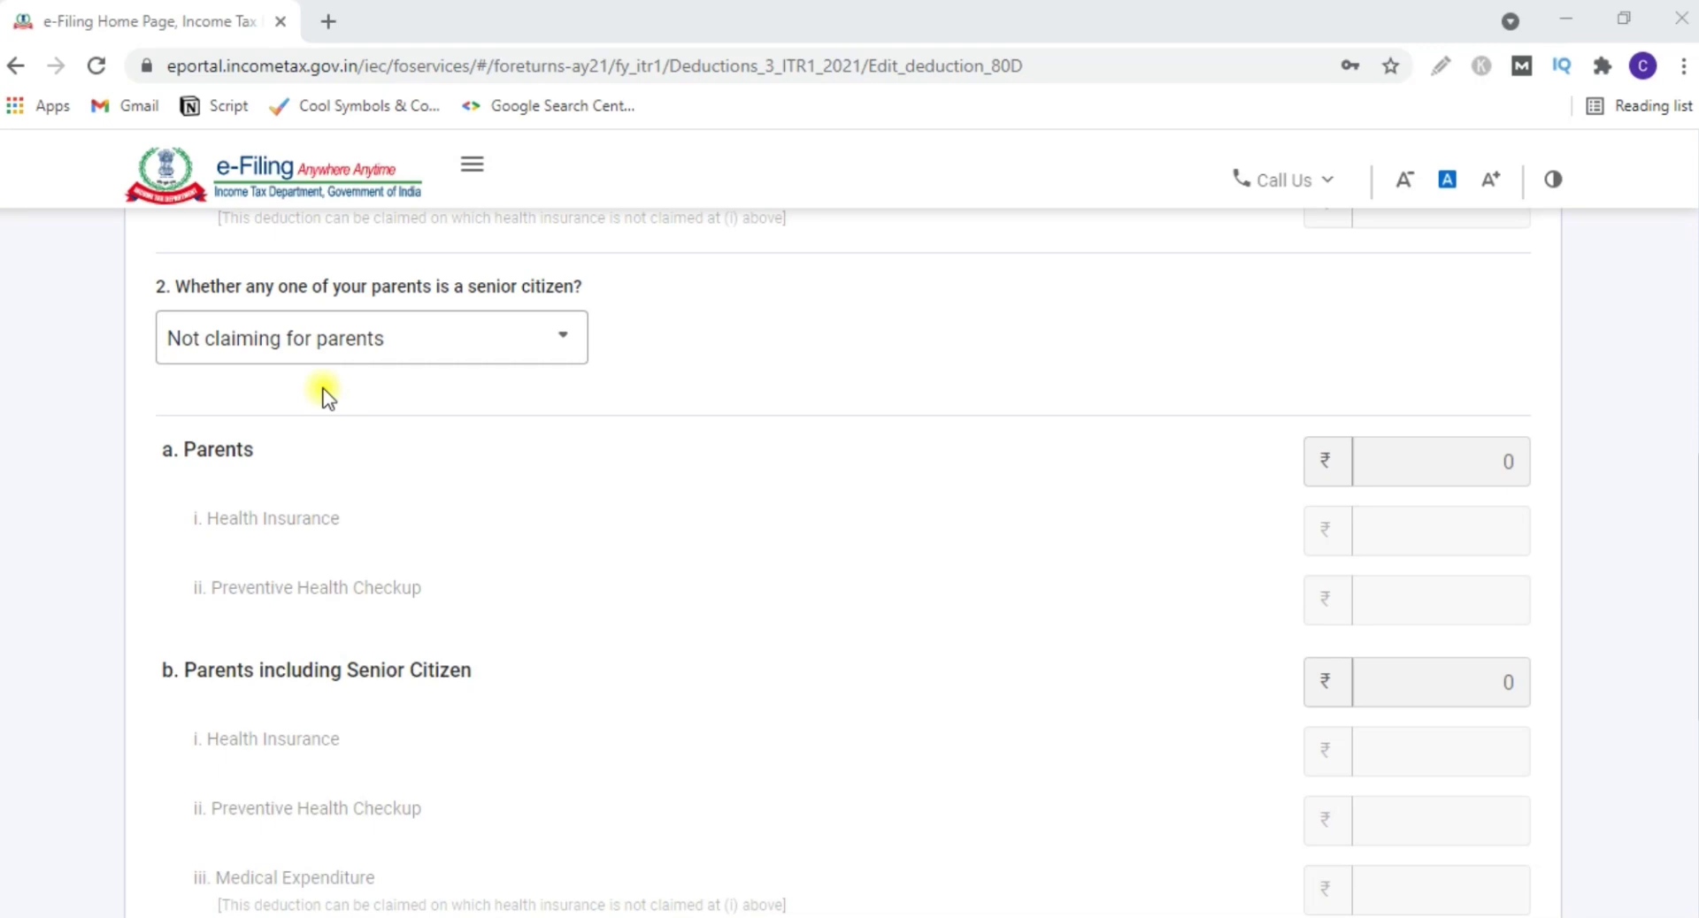
- Keep the parents' senior citizen answer at Not claiming for parents, check the 80D entries and save the deduction
click(197, 386)
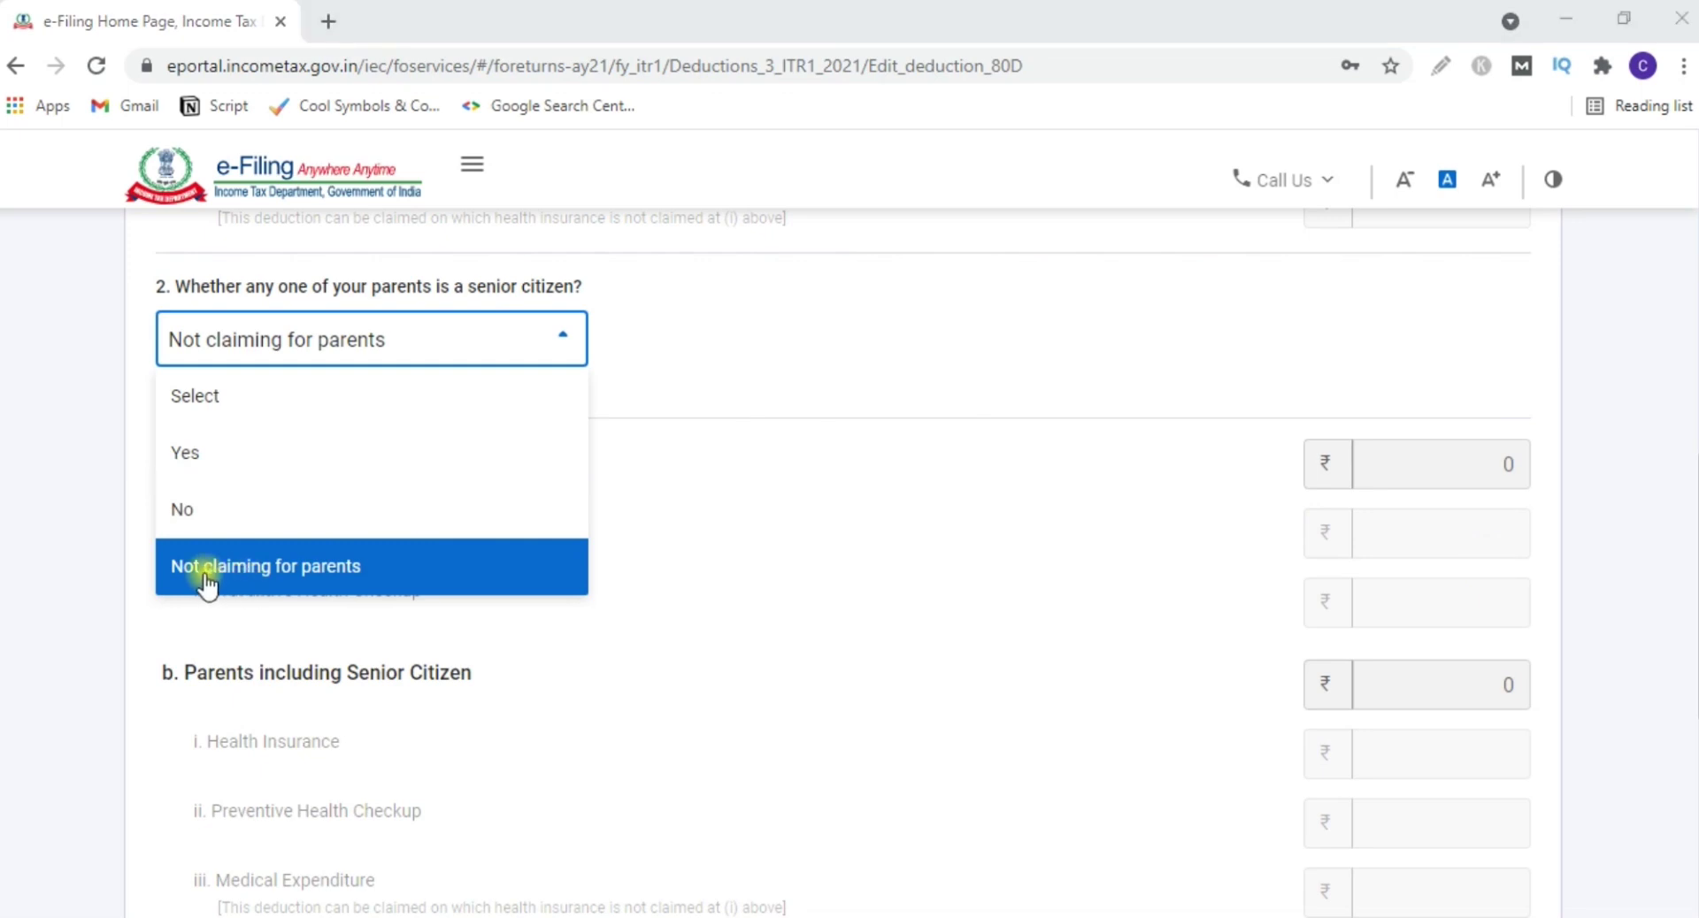
click(387, 575)
scroll(1327, 655, up, 8)
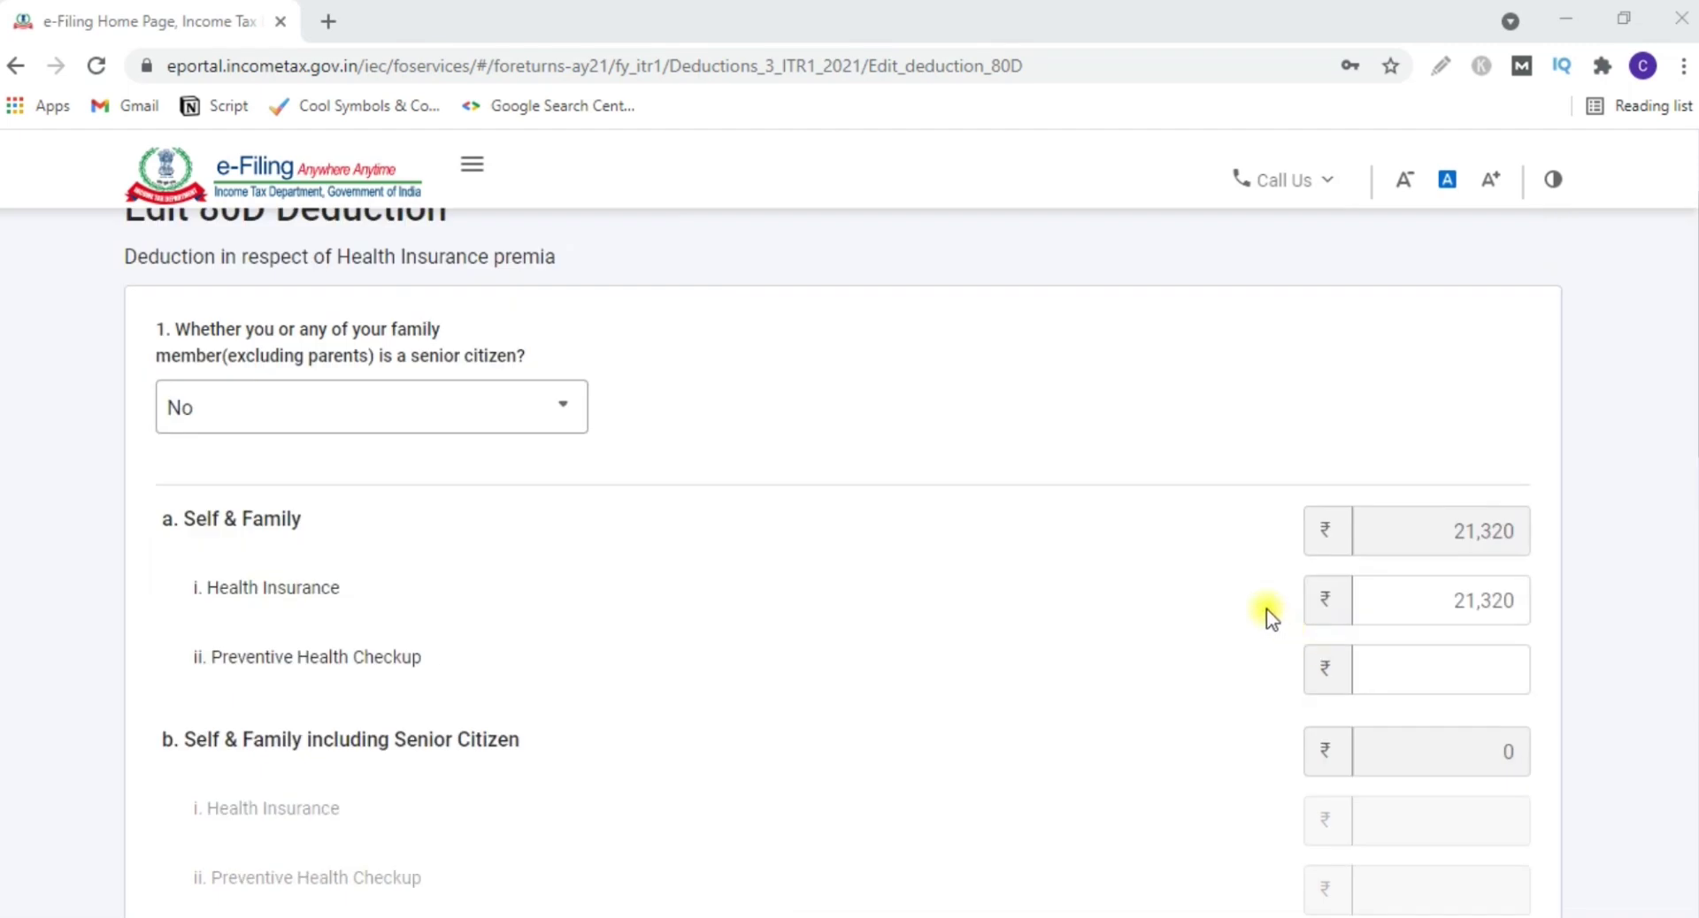
scroll(1108, 573, down, 4)
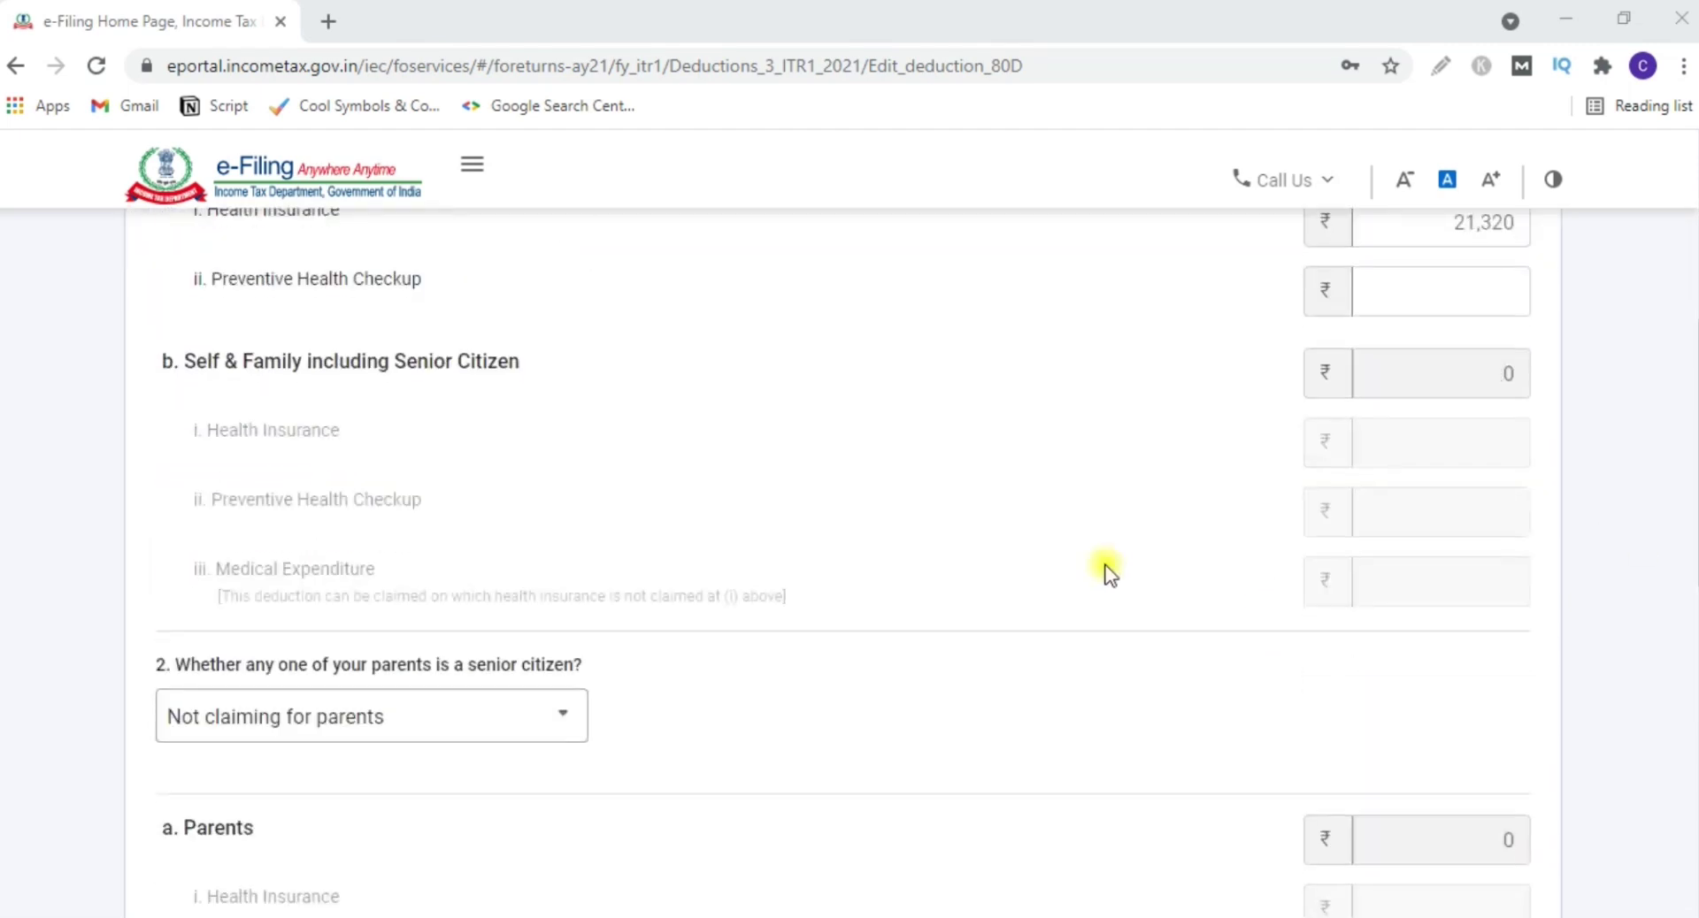
scroll(1106, 571, down, 5)
scroll(124, 505, up, 3)
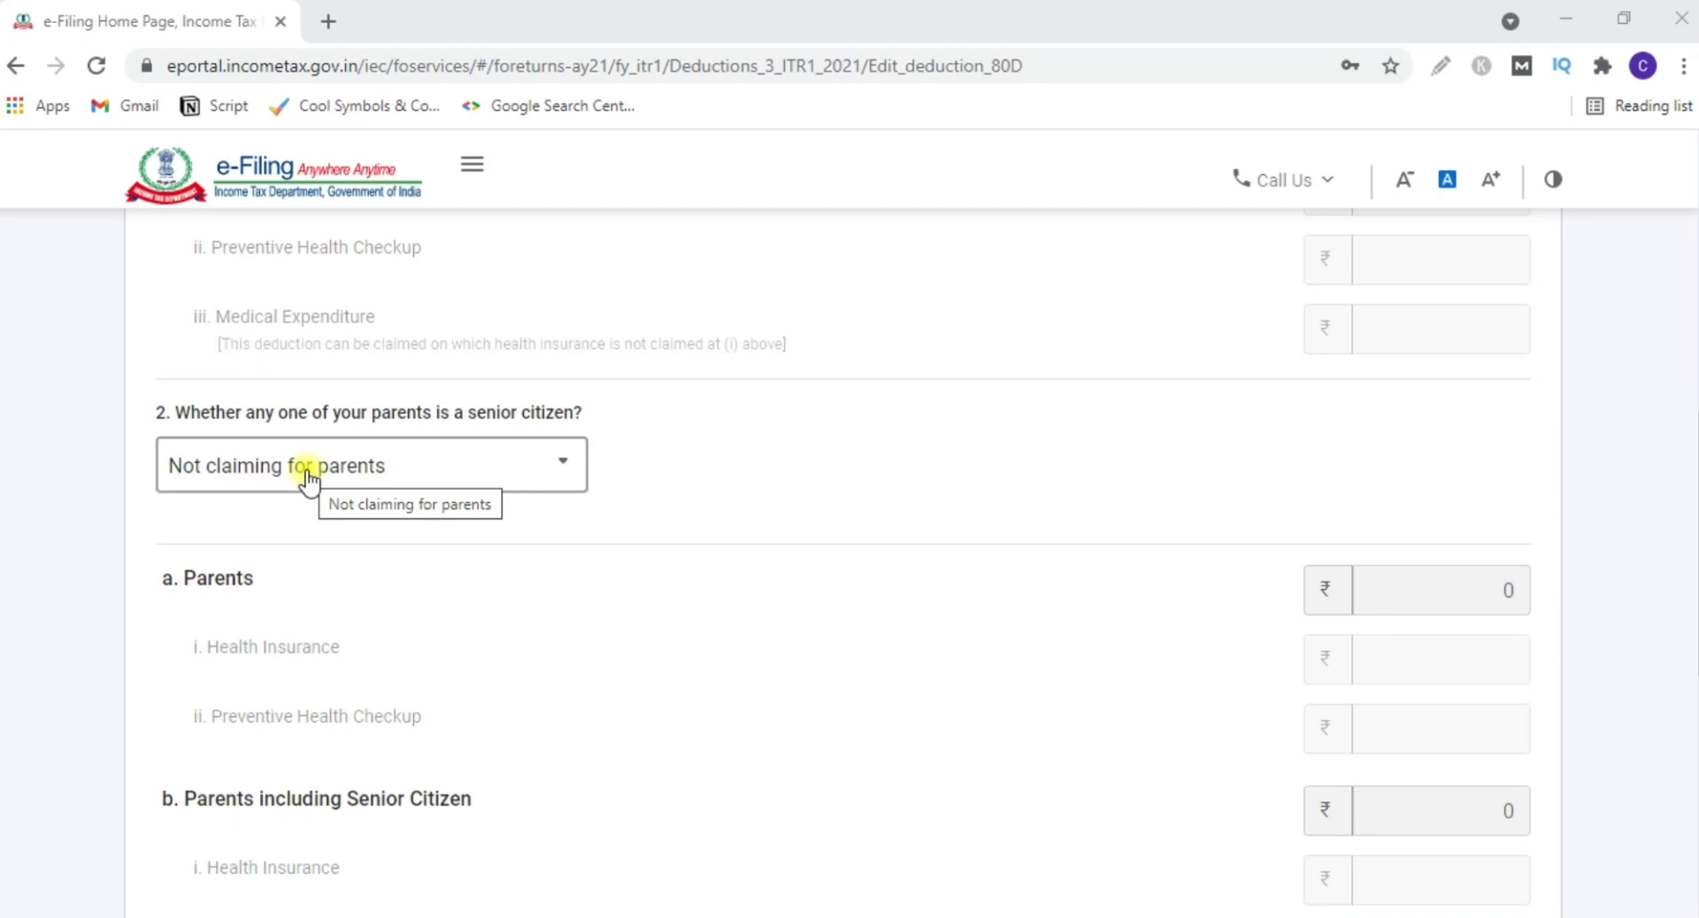
scroll(960, 478, up, 1)
scroll(1044, 486, down, 8)
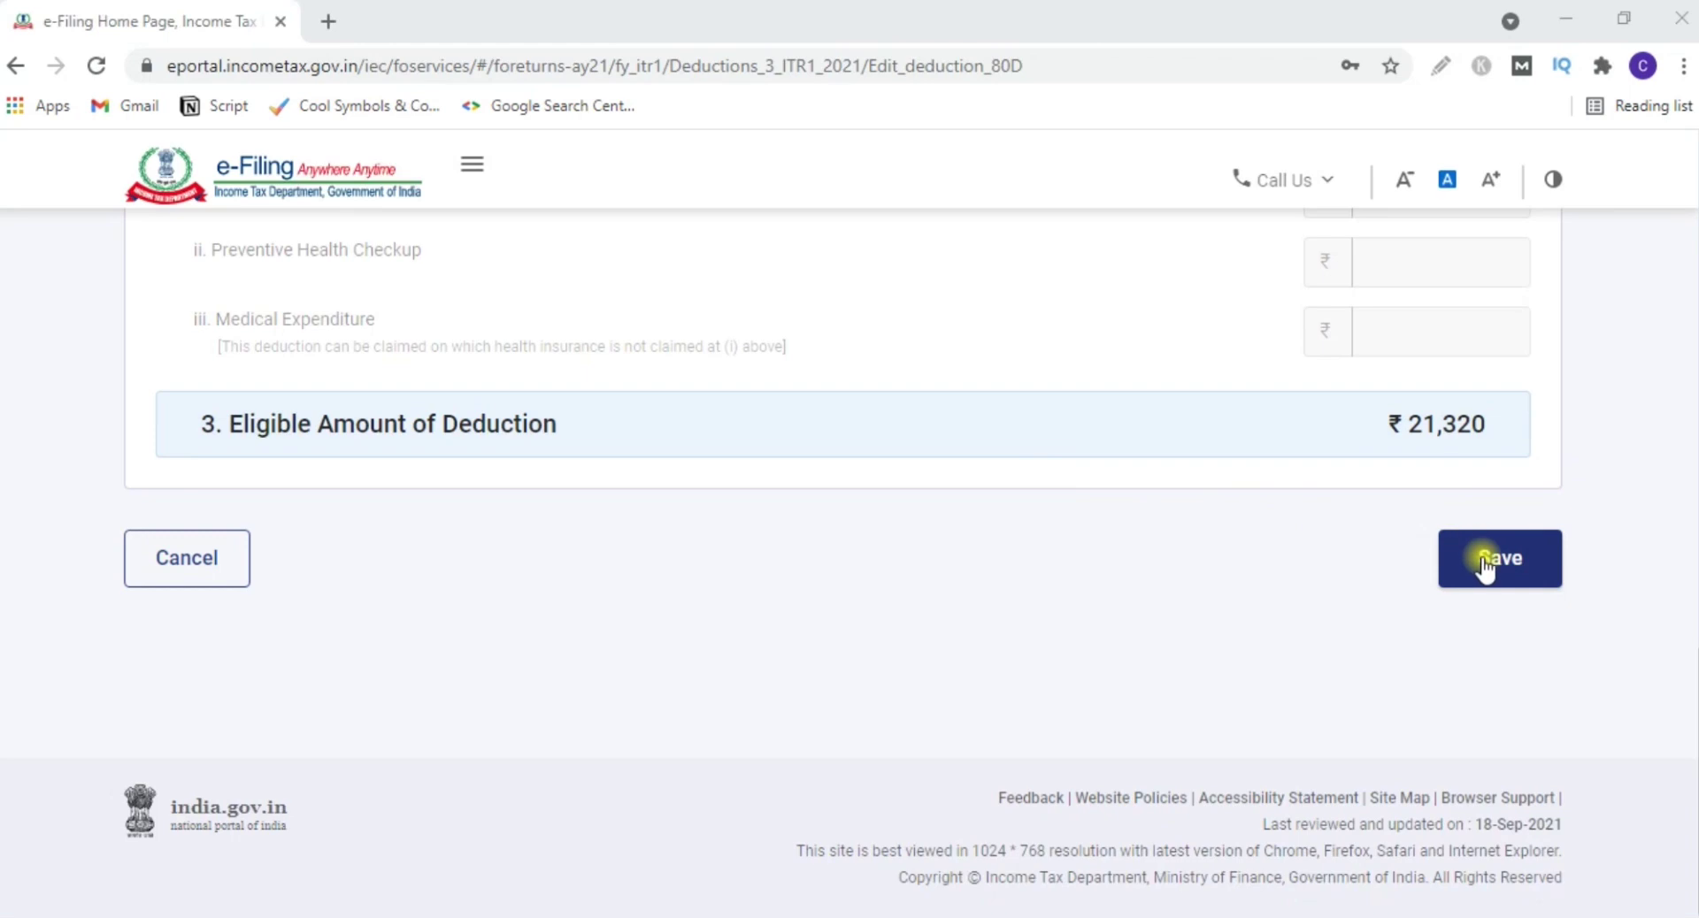
click(1486, 568)
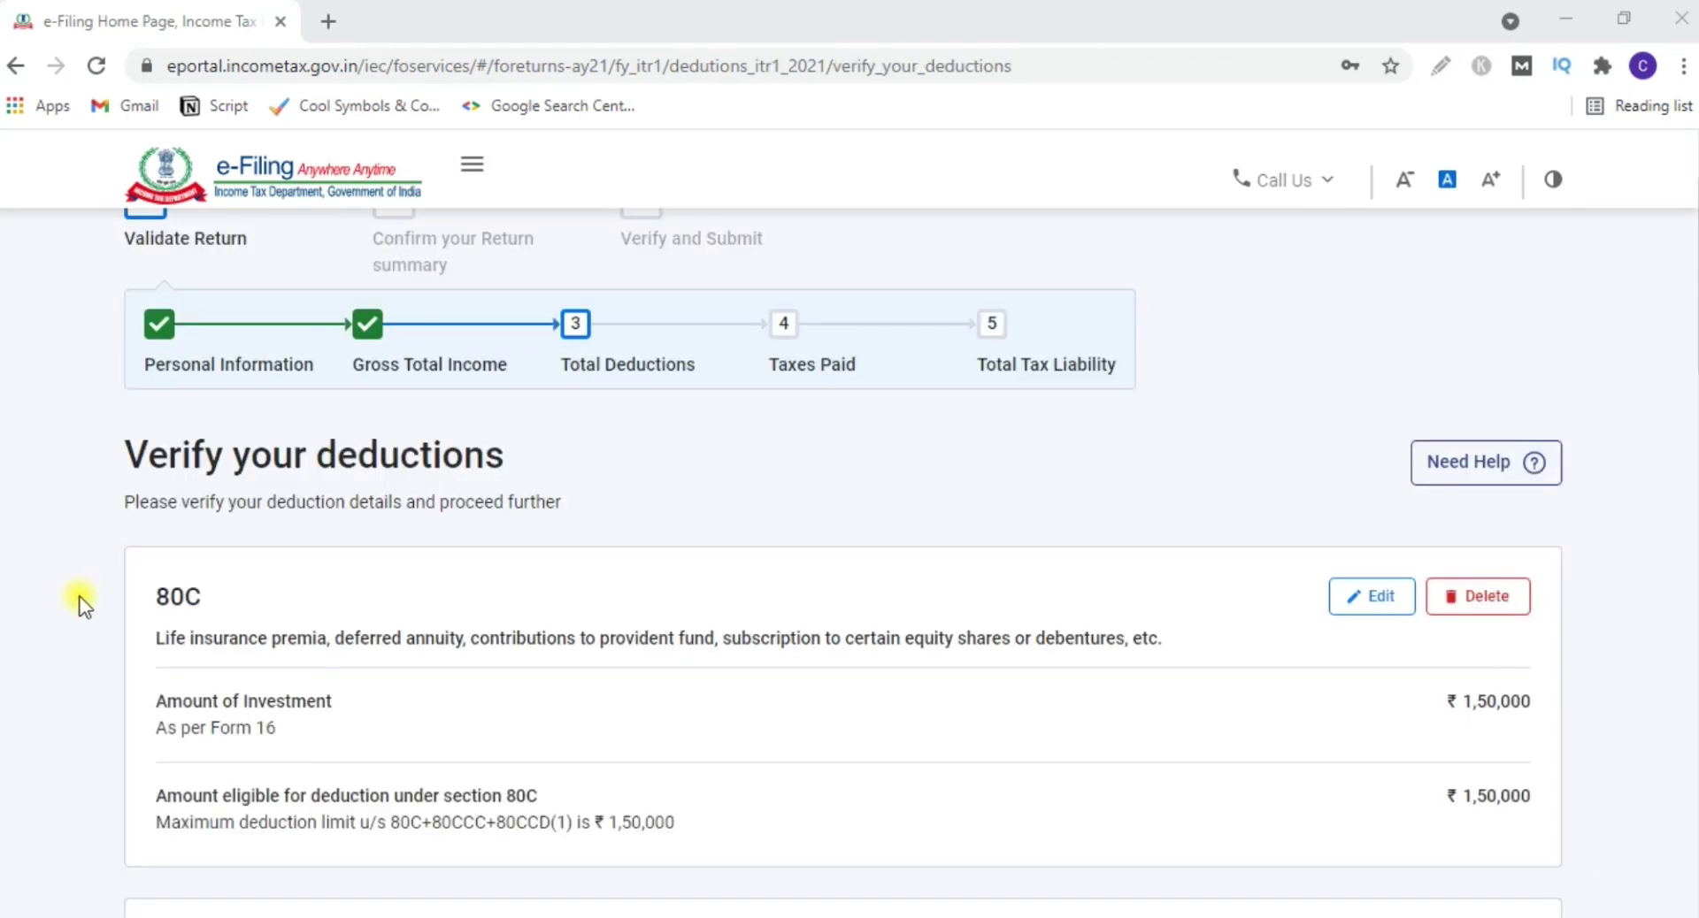
- Review the 80D, 80TTA and 80CCD(1B) entries with the total deductions, and confirm the deductions
scroll(92, 576, down, 12)
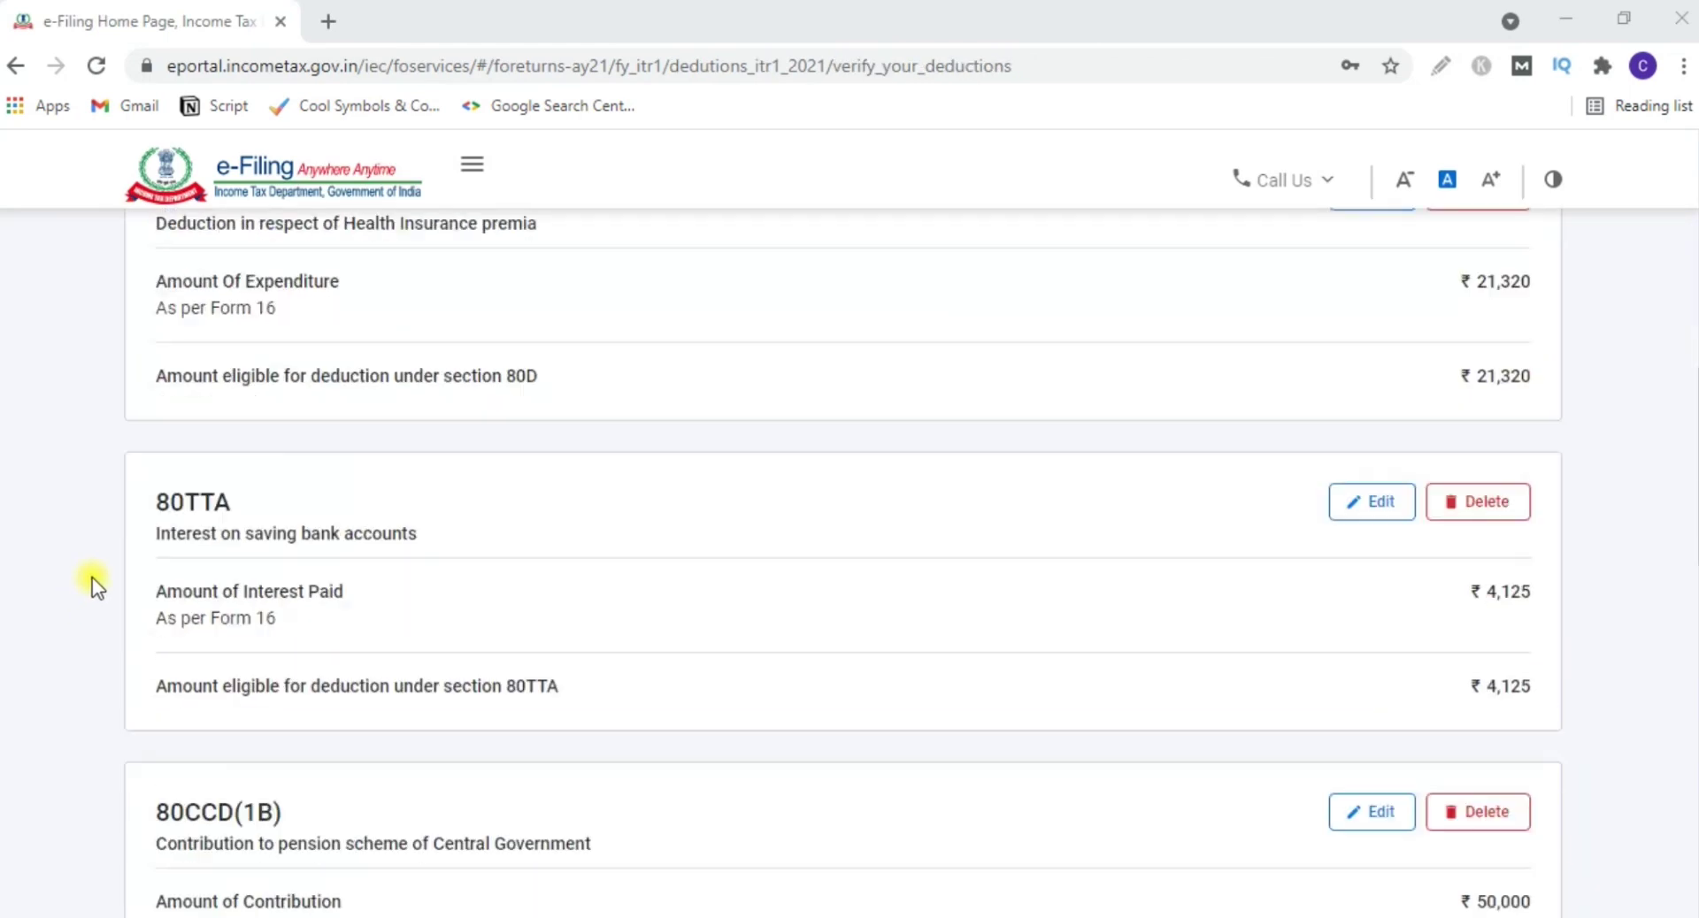
scroll(92, 577, down, 10)
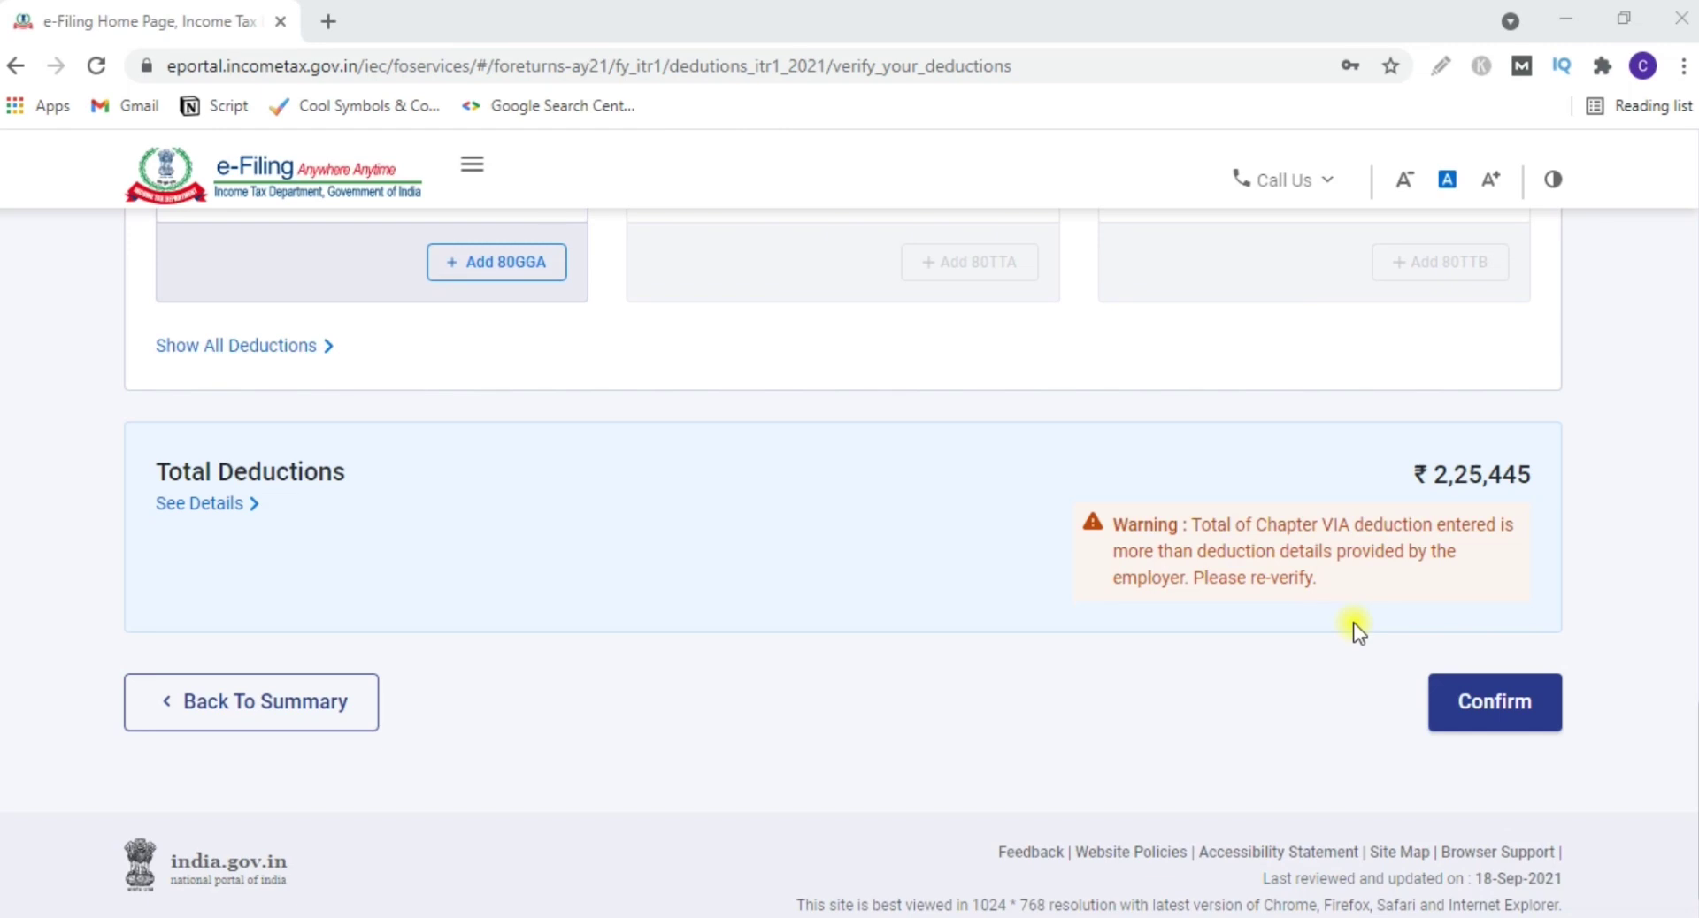
scroll(1352, 623, up, 10)
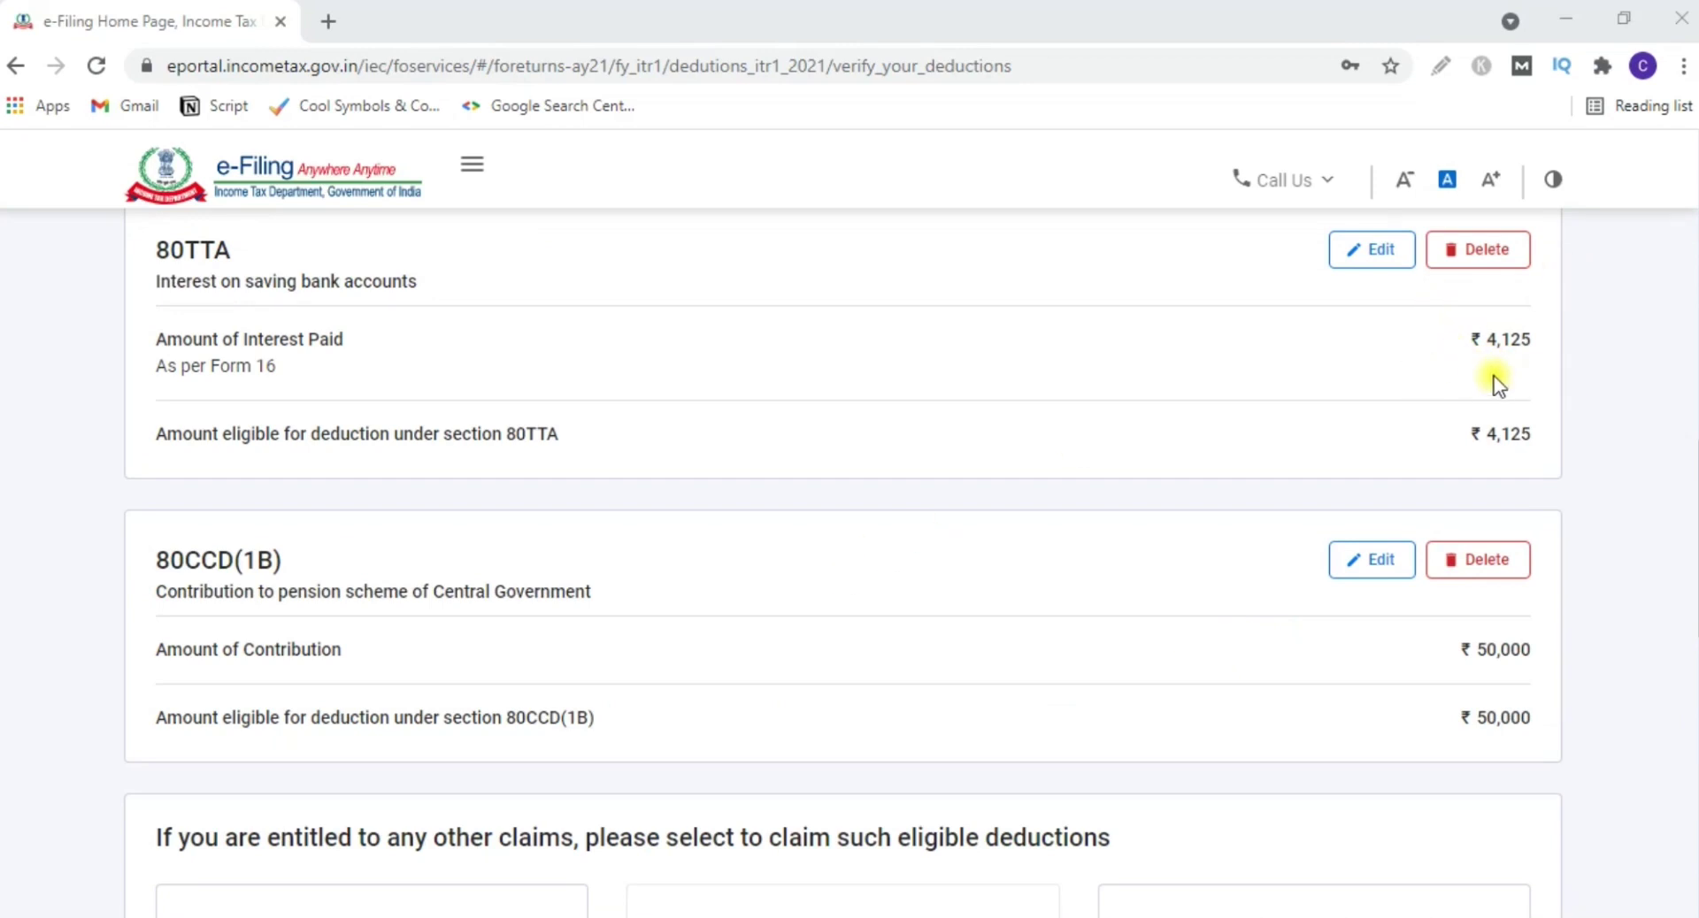
scroll(1494, 383, down, 10)
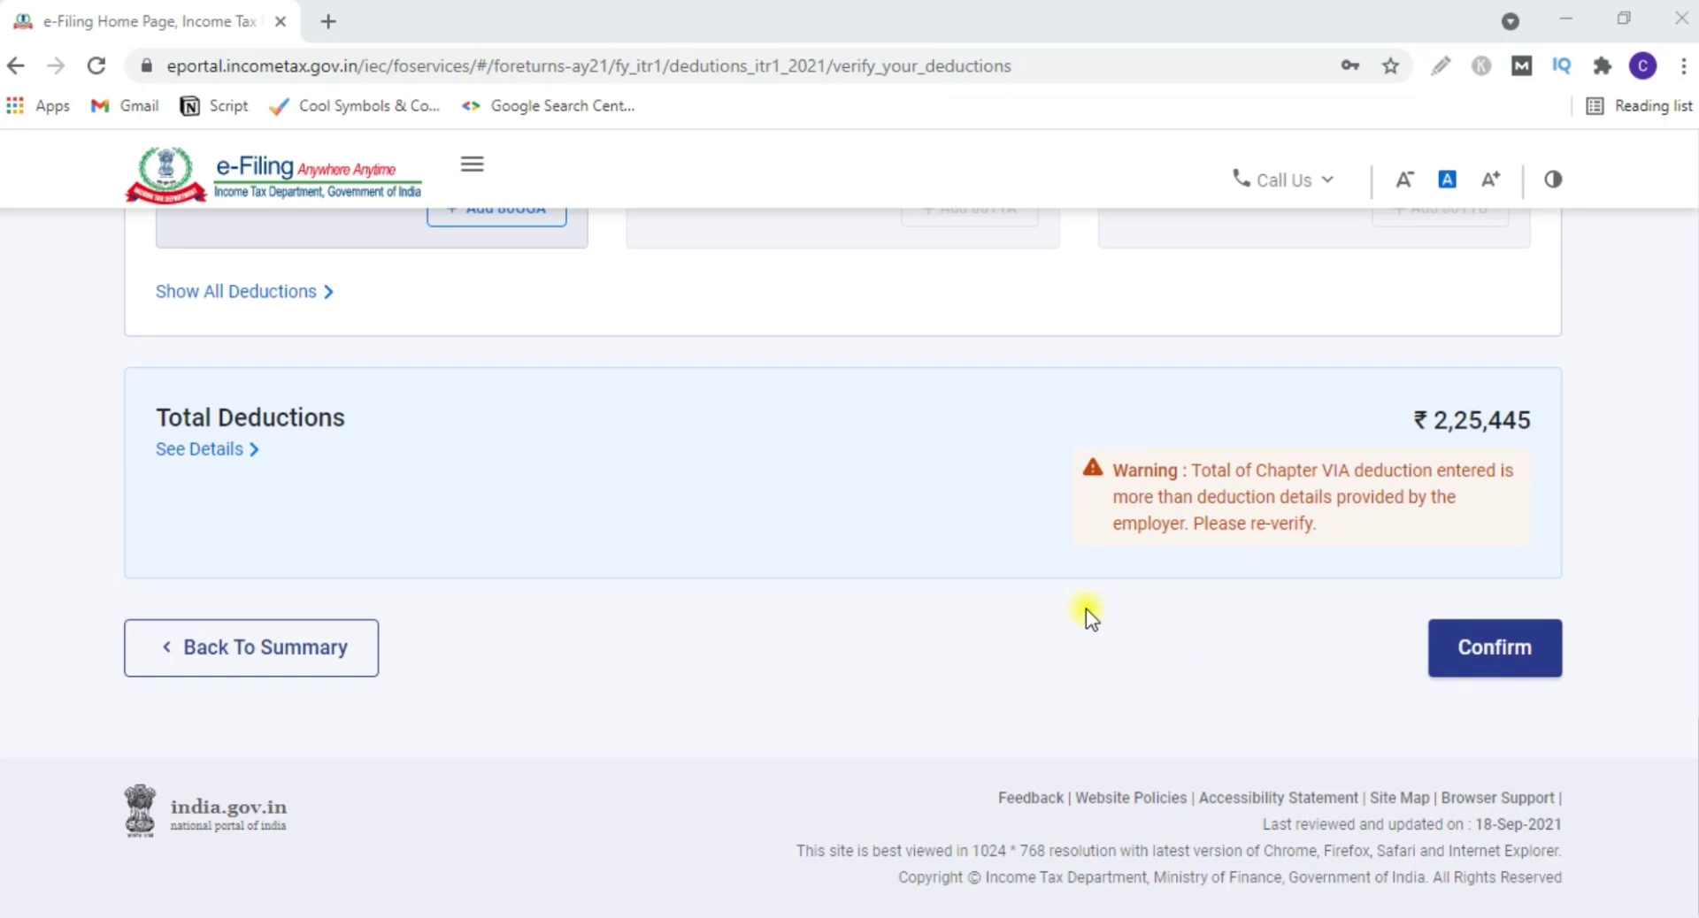
scroll(1085, 608, up, 12)
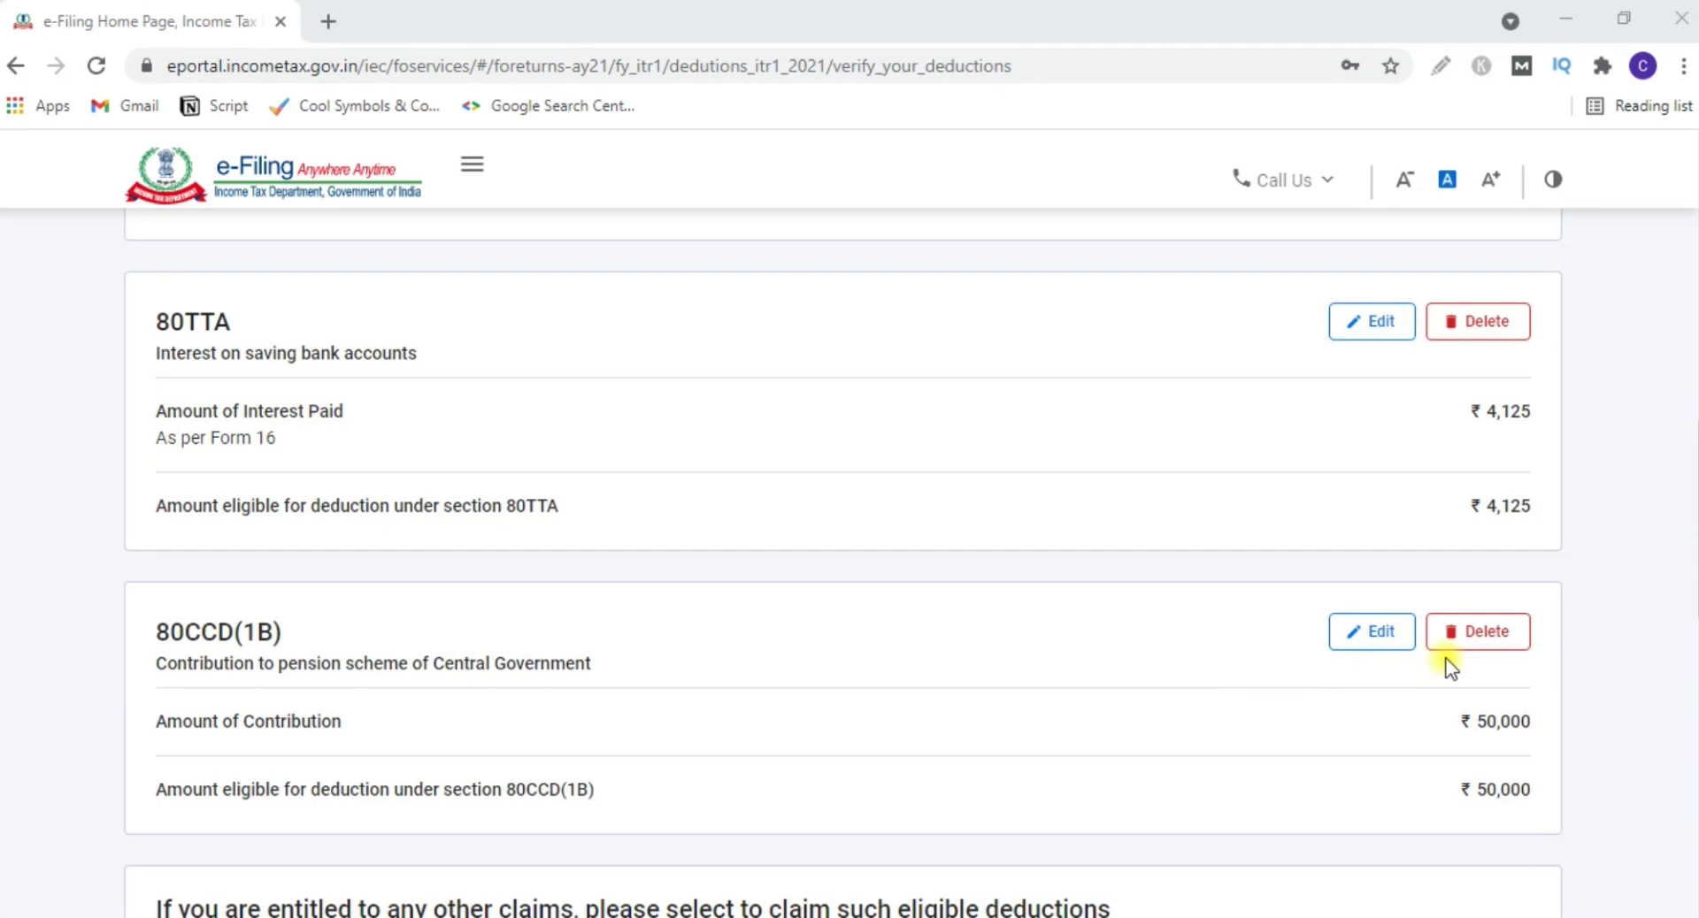
scroll(1446, 664, down, 12)
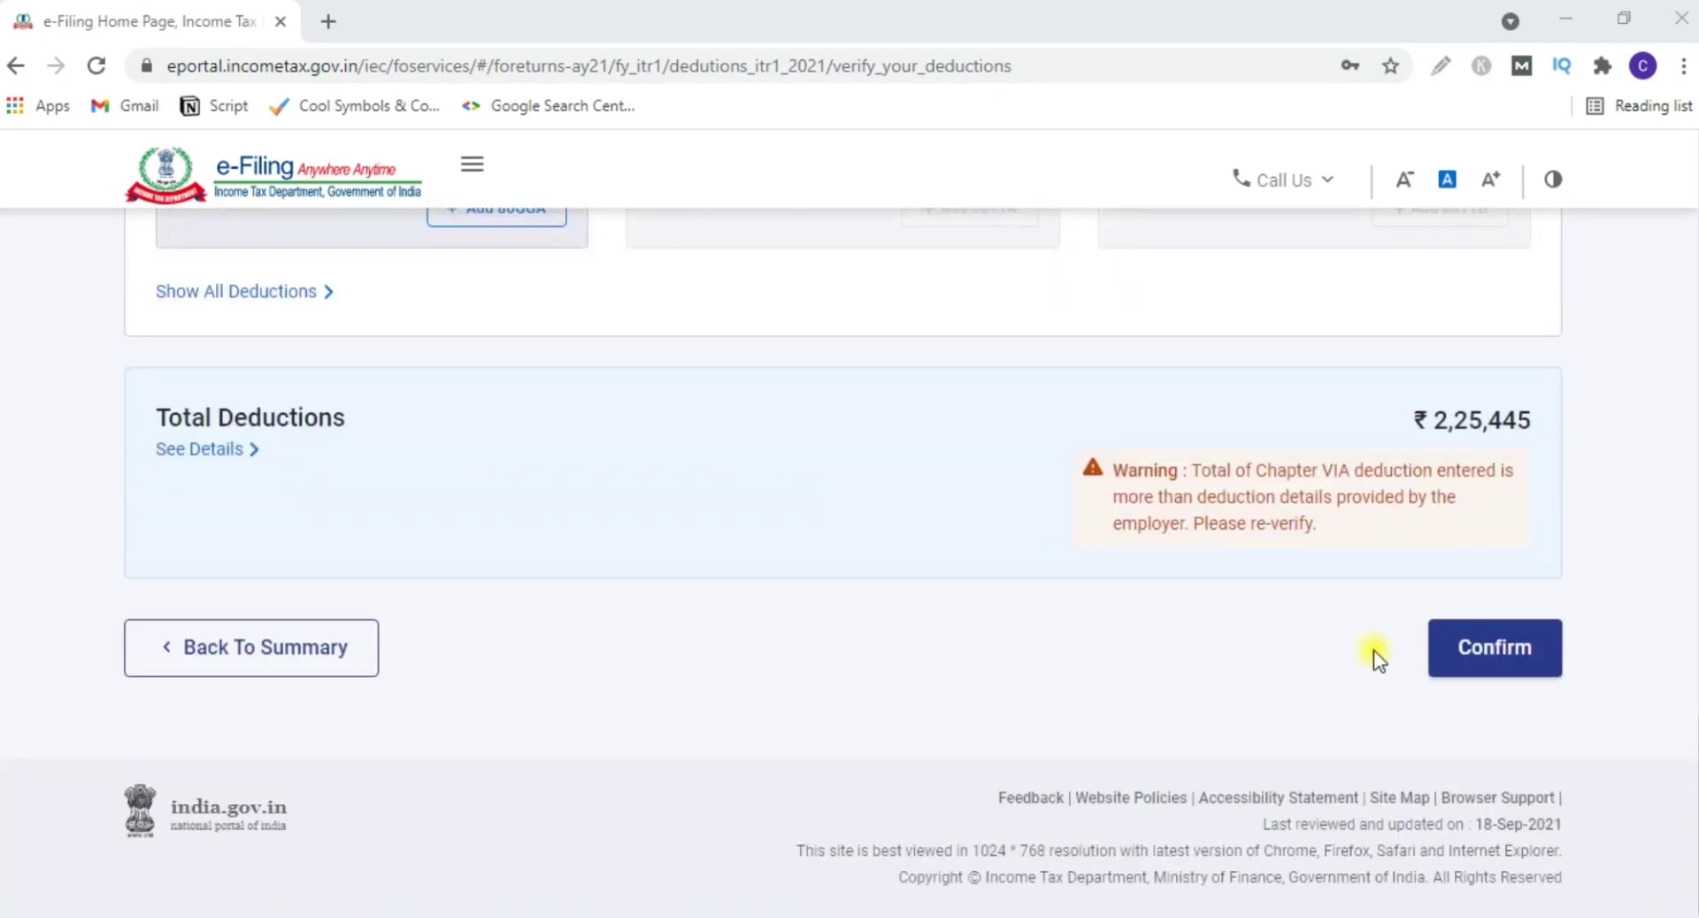
click(1518, 657)
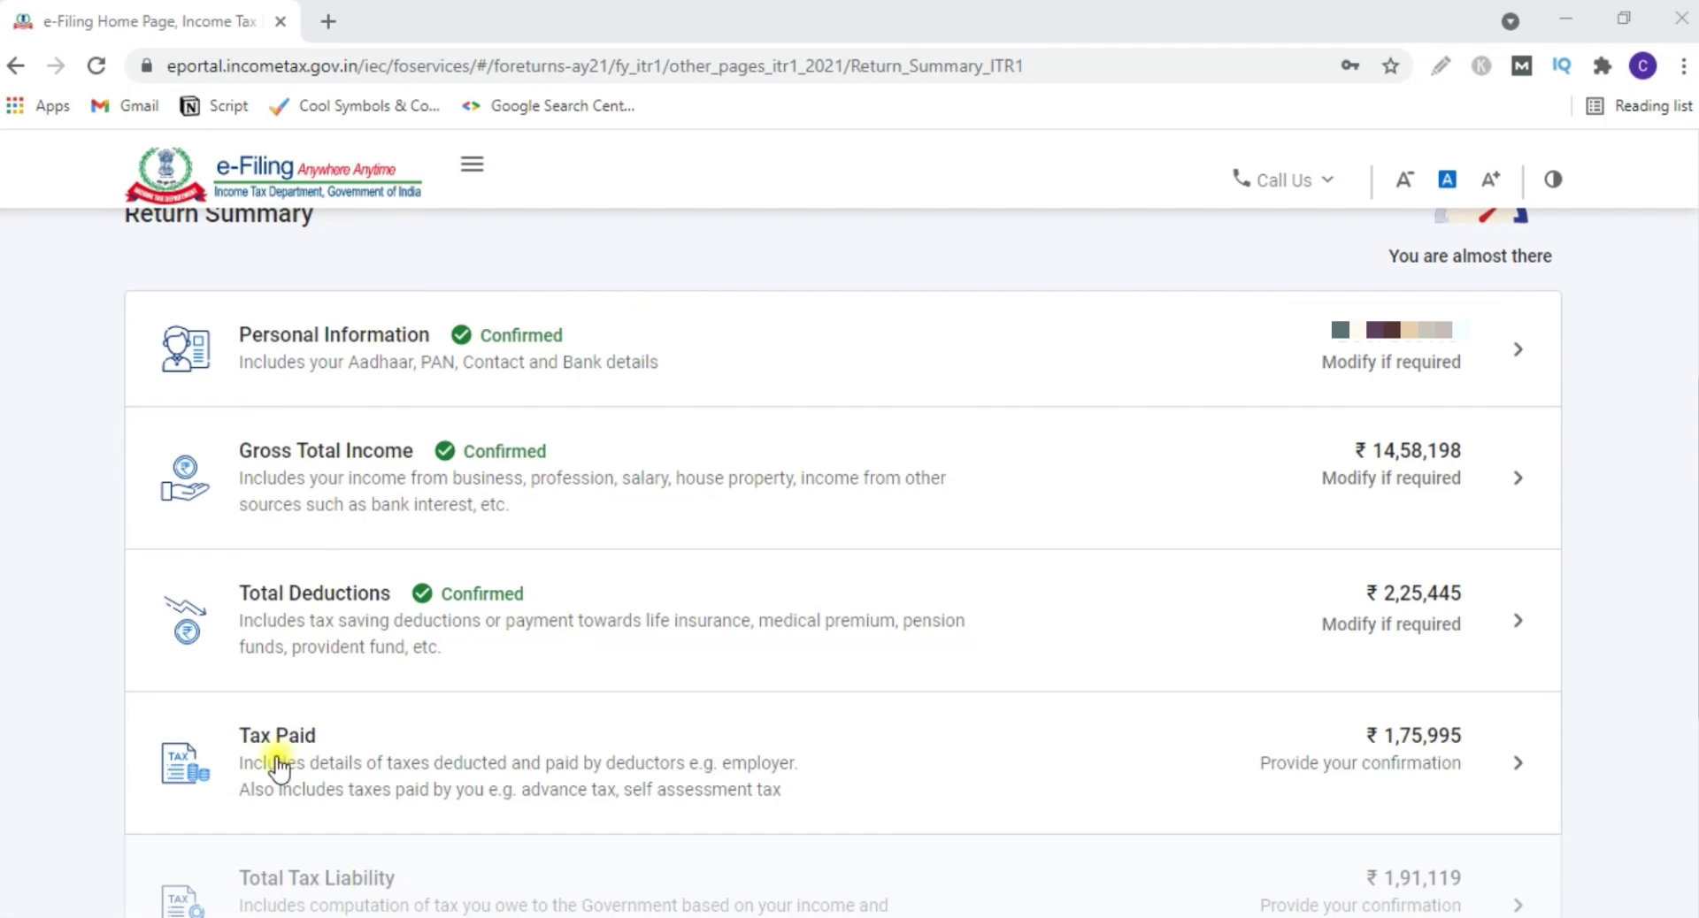
- Open the Tax Paid section and compare the TDS on salary income with the tax deducted in the tax credit statement PDF
click(1433, 777)
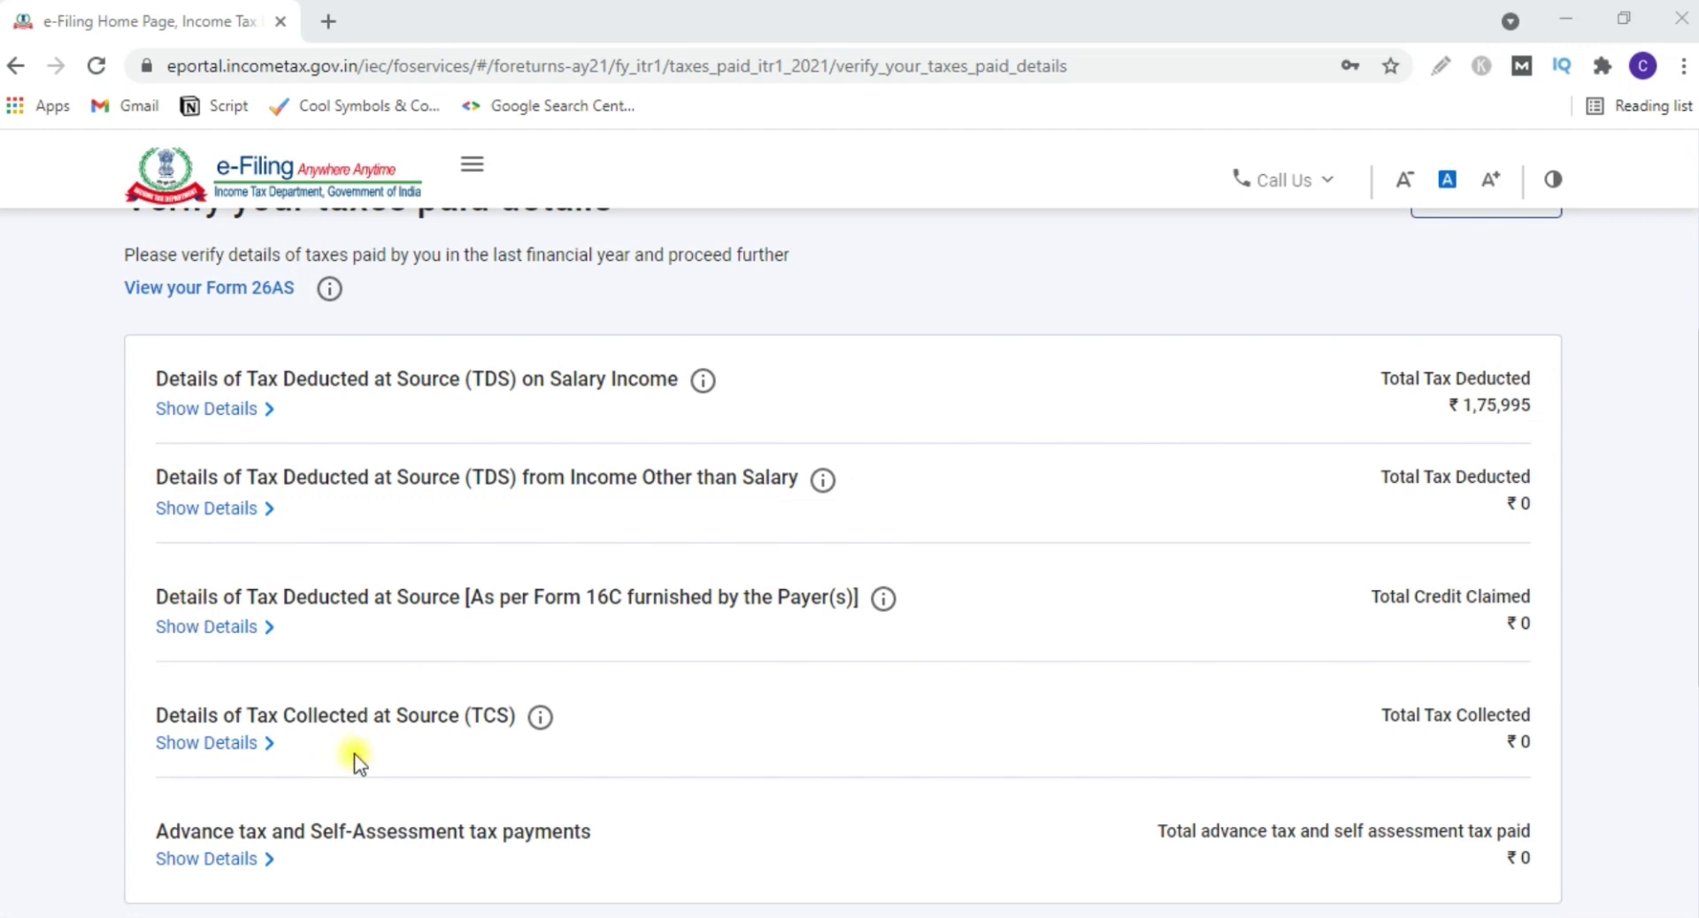
scroll(250, 713, down, 2)
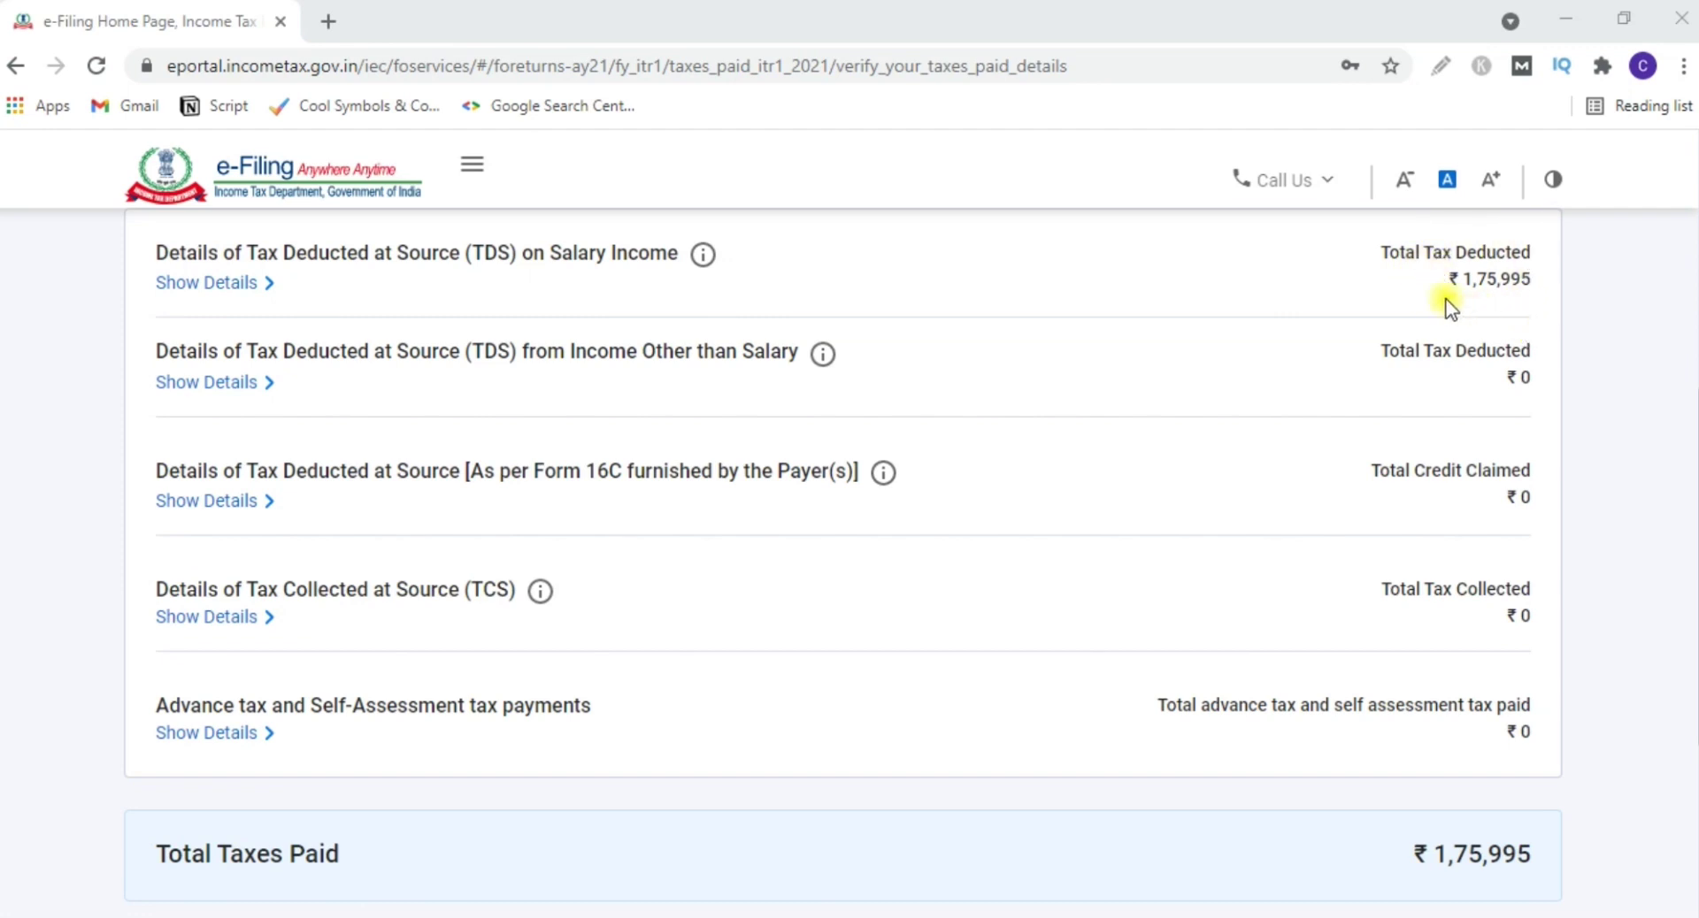
key(alt+Tab)
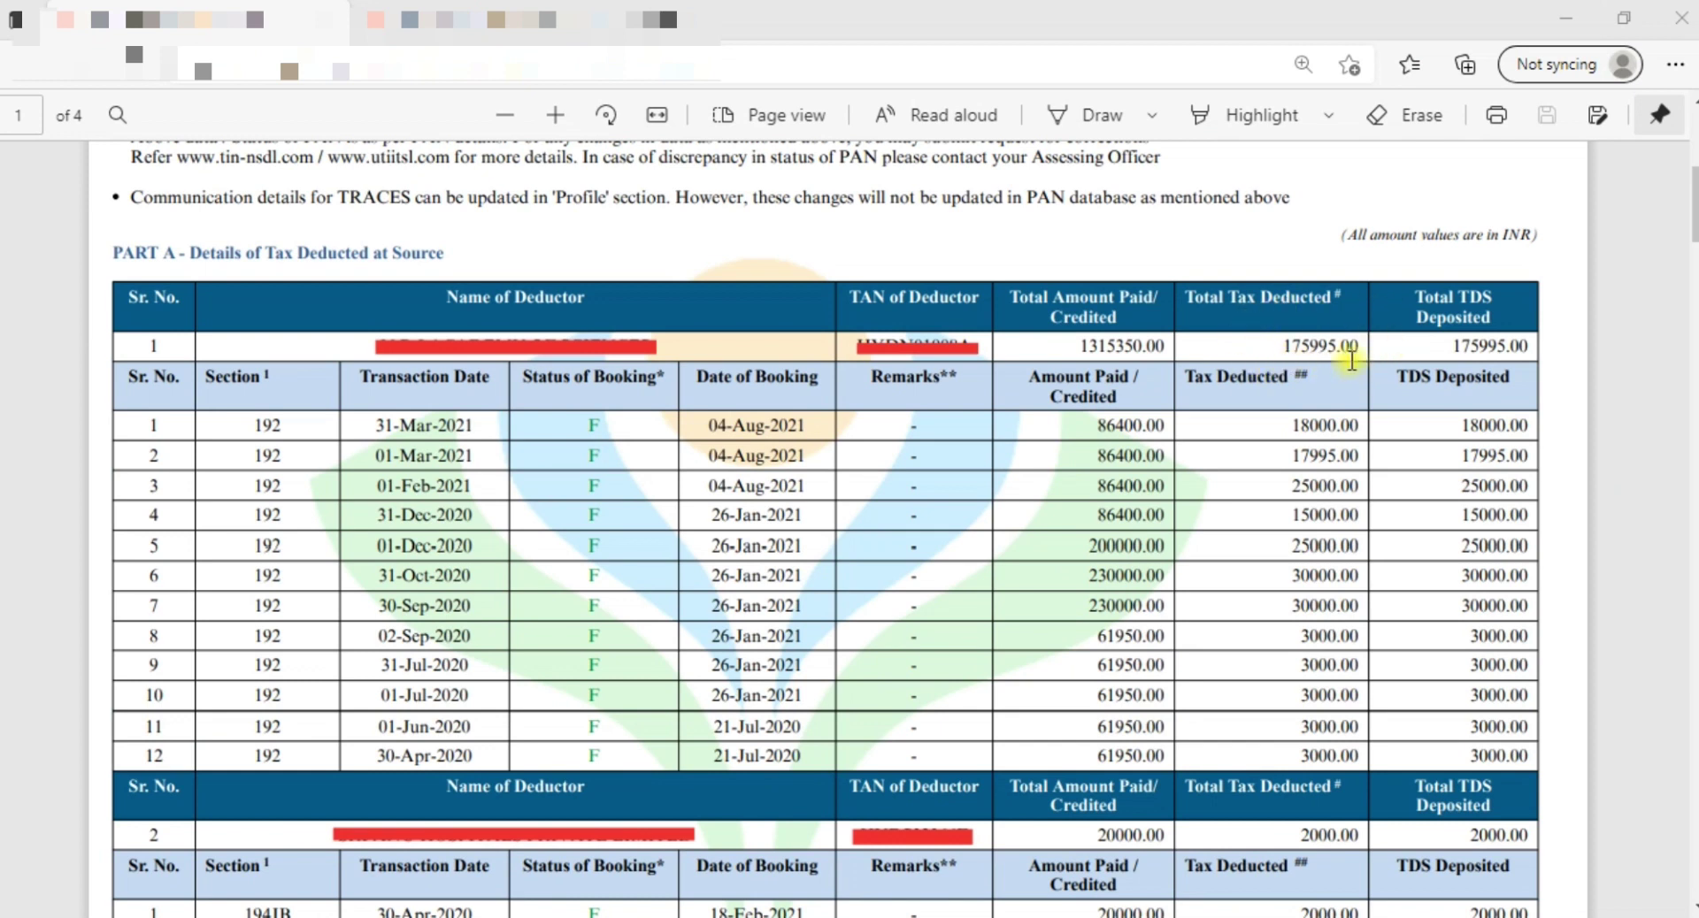
scroll(1407, 529, down, 4)
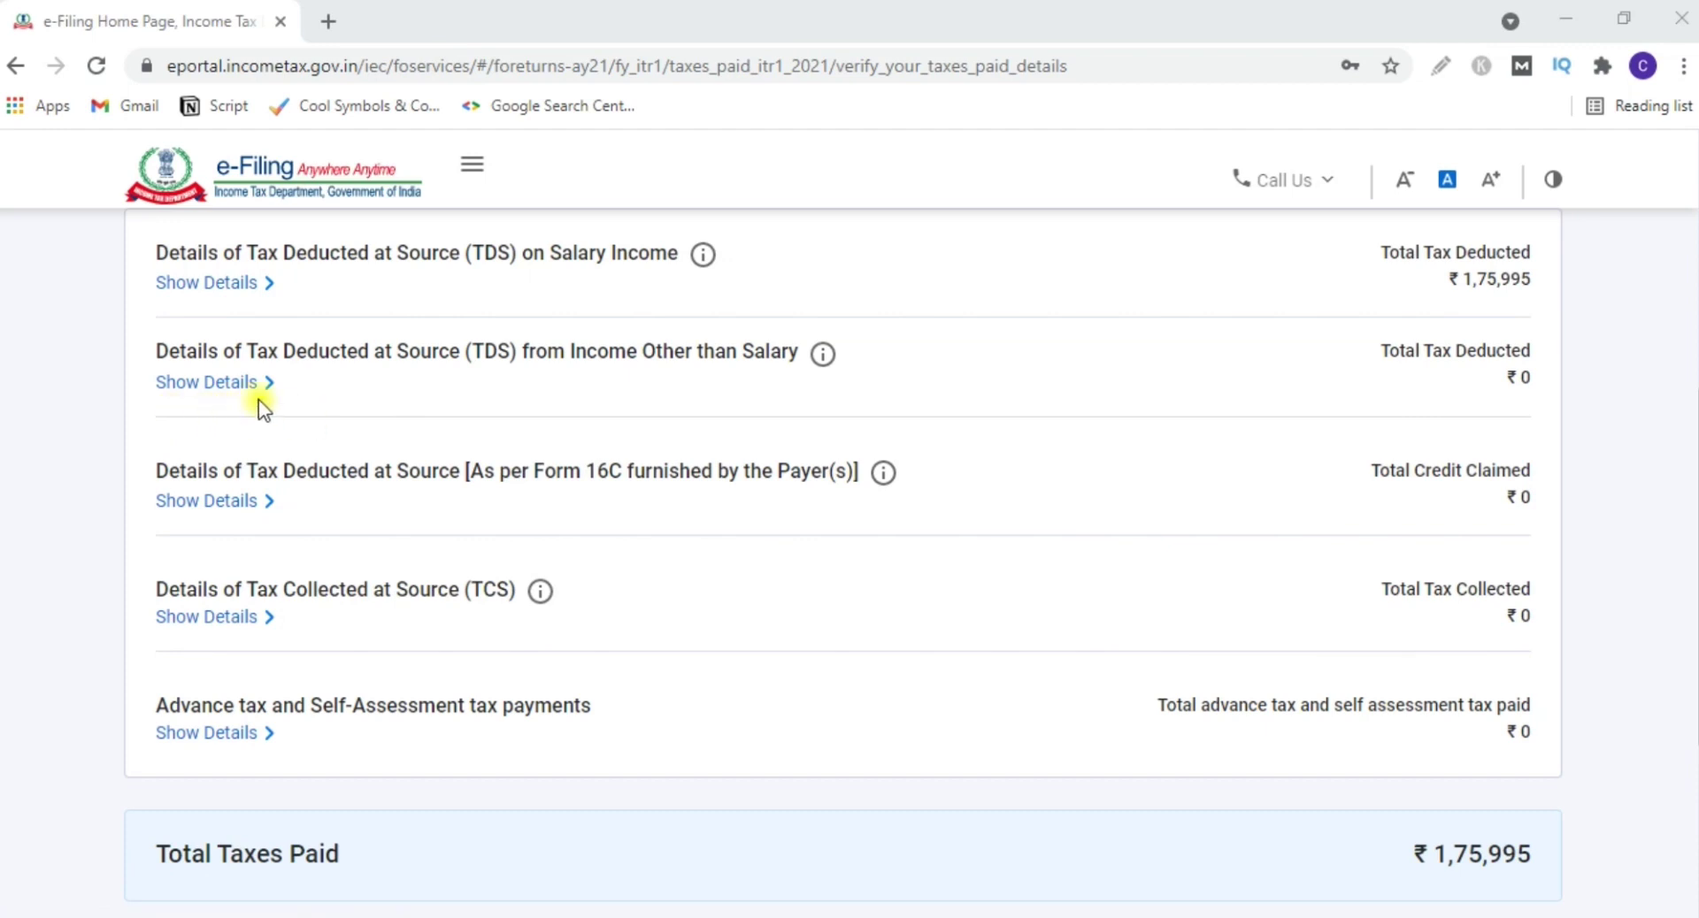
- Edit the first deductor under TDS from income other than salary, setting the deduction year to 2020 and the TDS credit claimed to 2,000
click(231, 383)
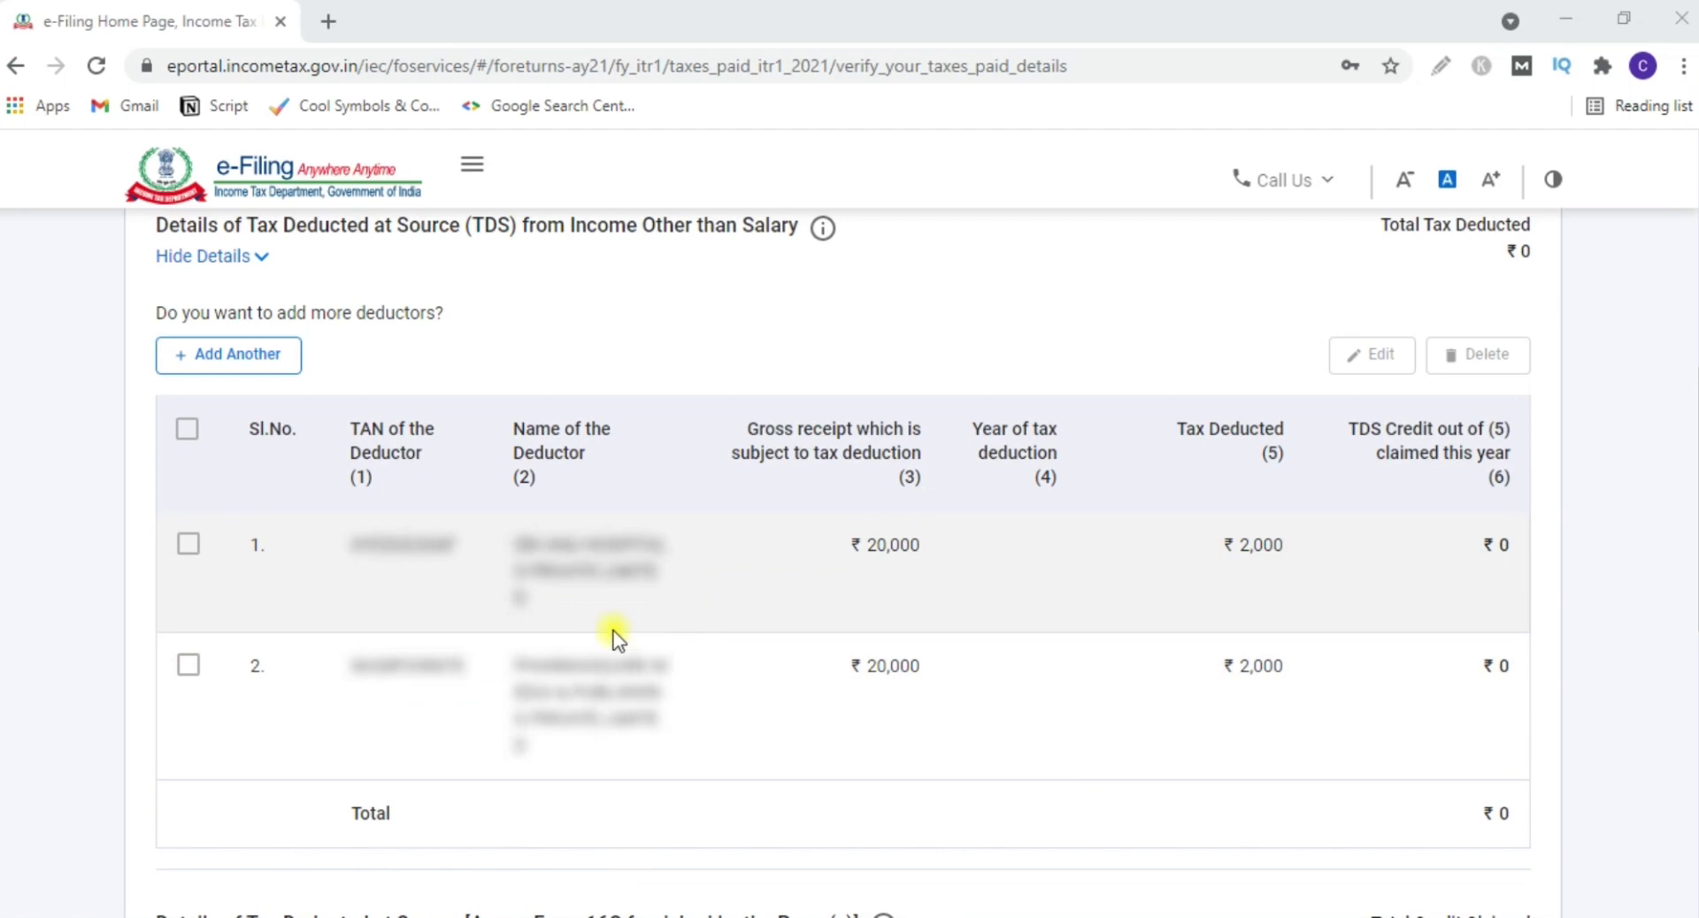
click(189, 545)
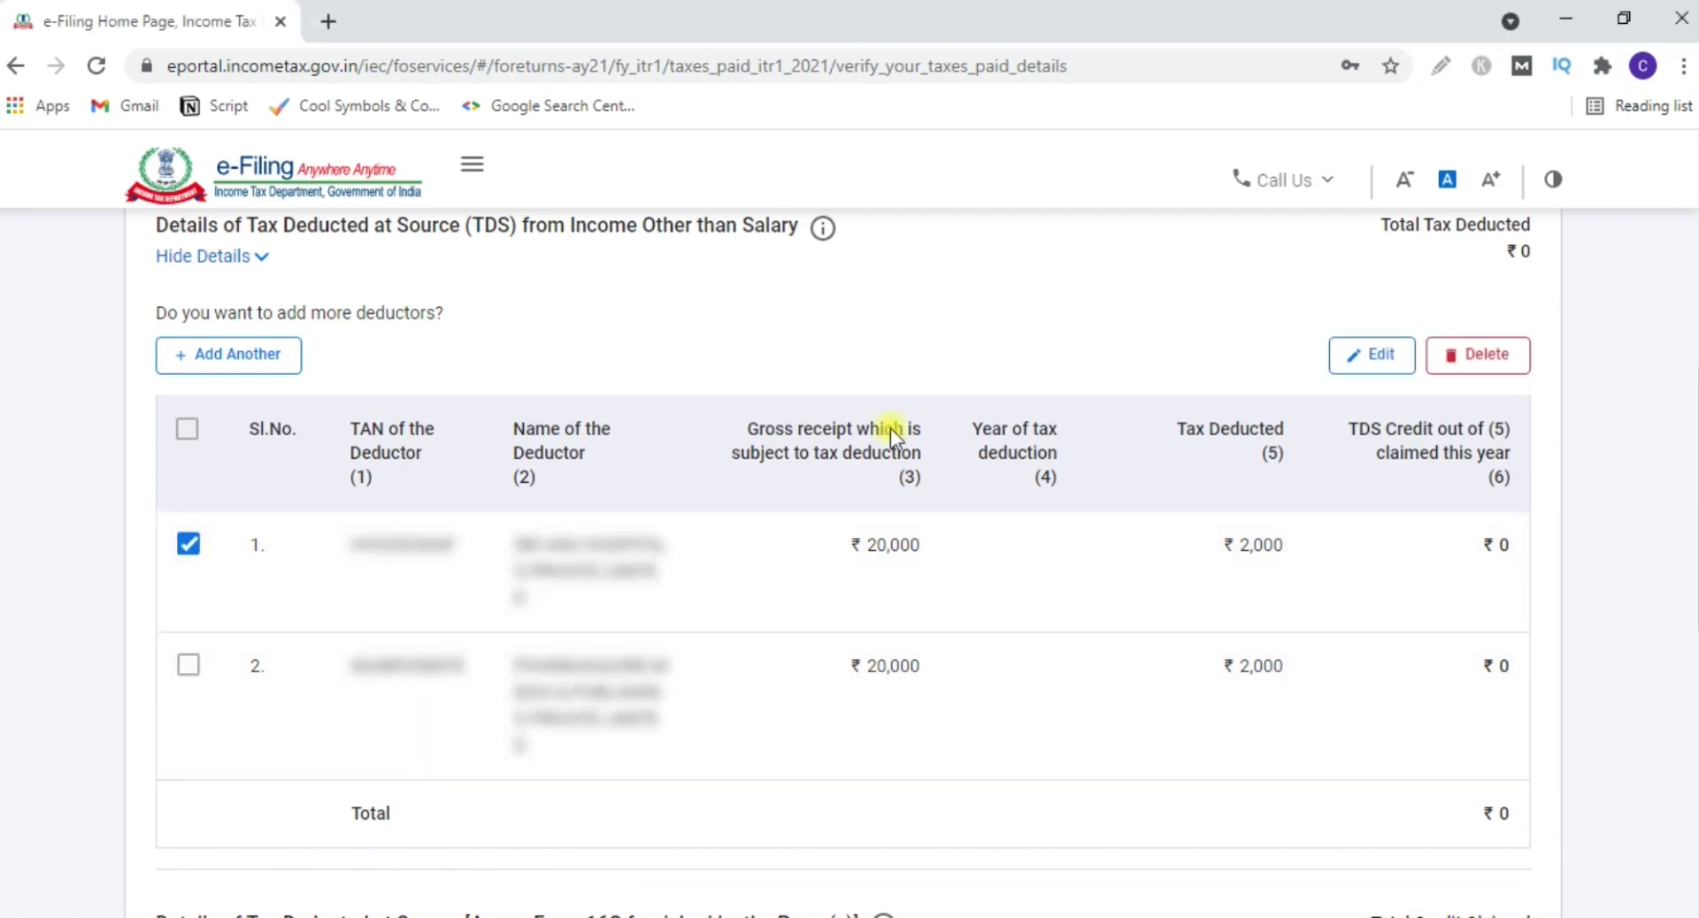
click(1366, 367)
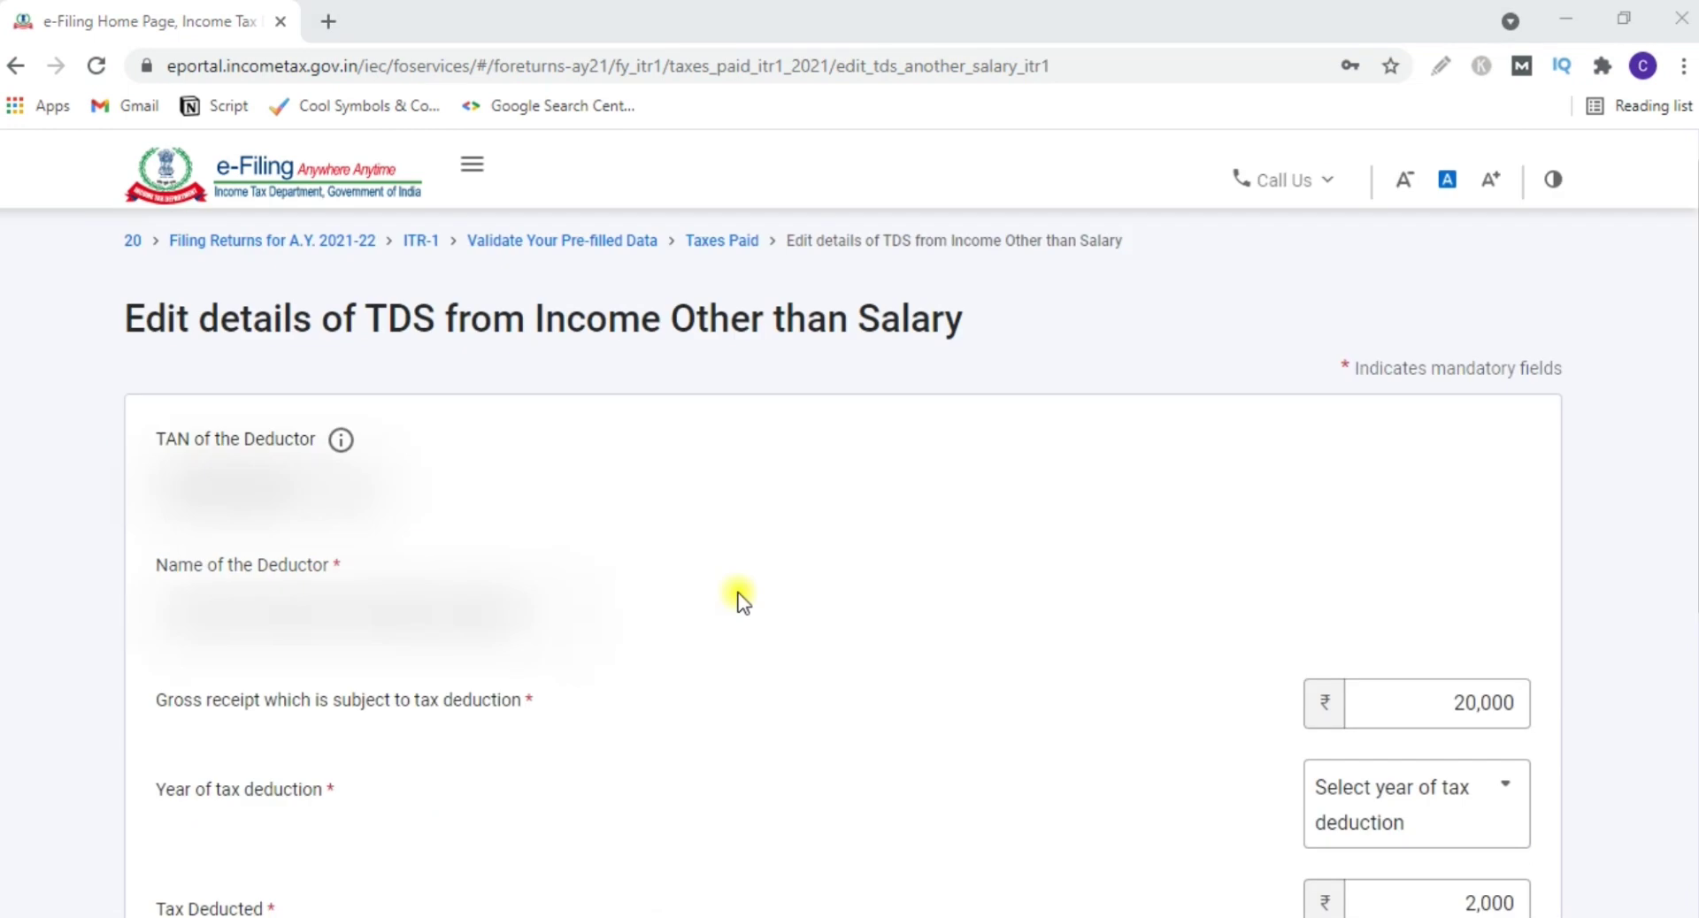
scroll(1175, 478, down, 3)
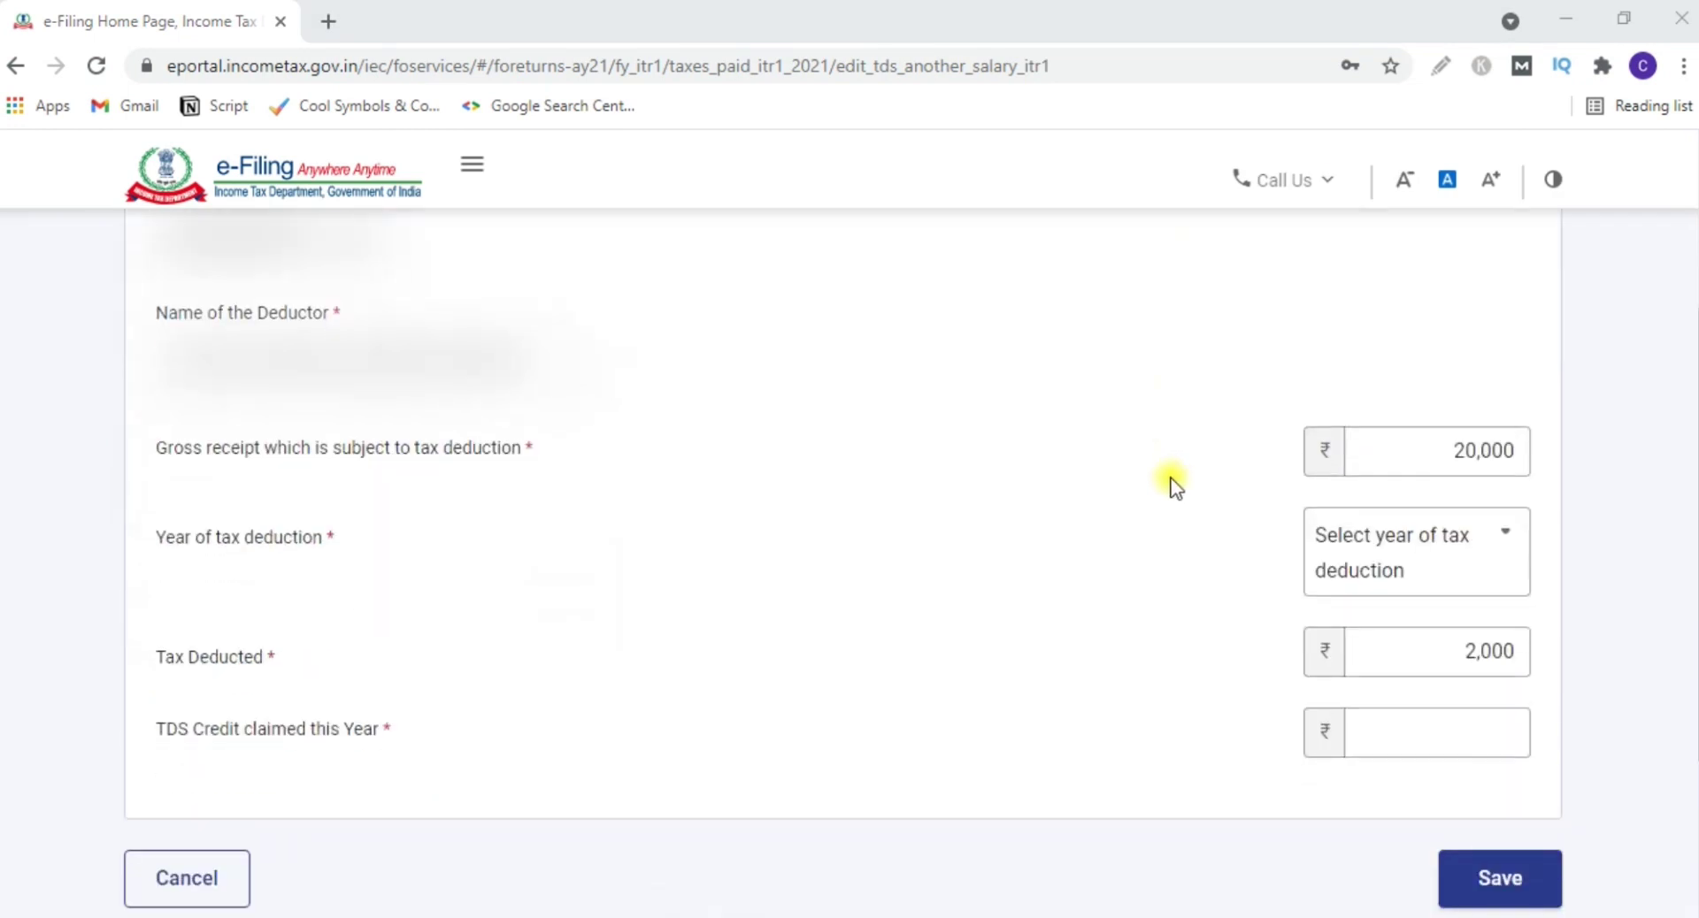
click(1423, 549)
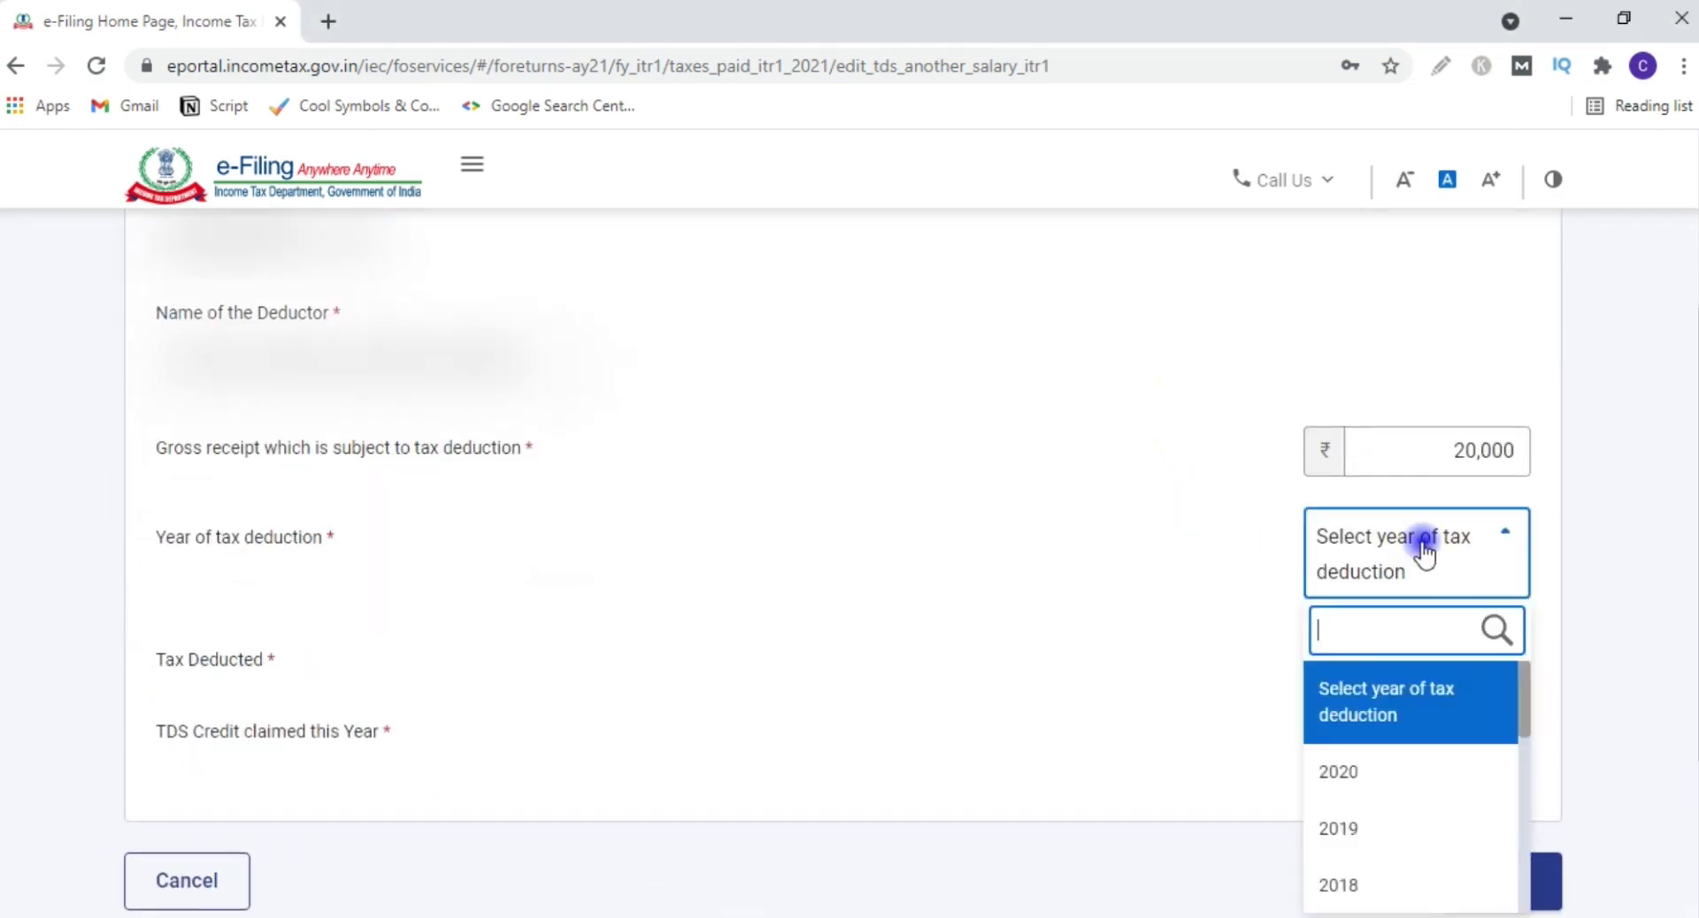
click(1374, 776)
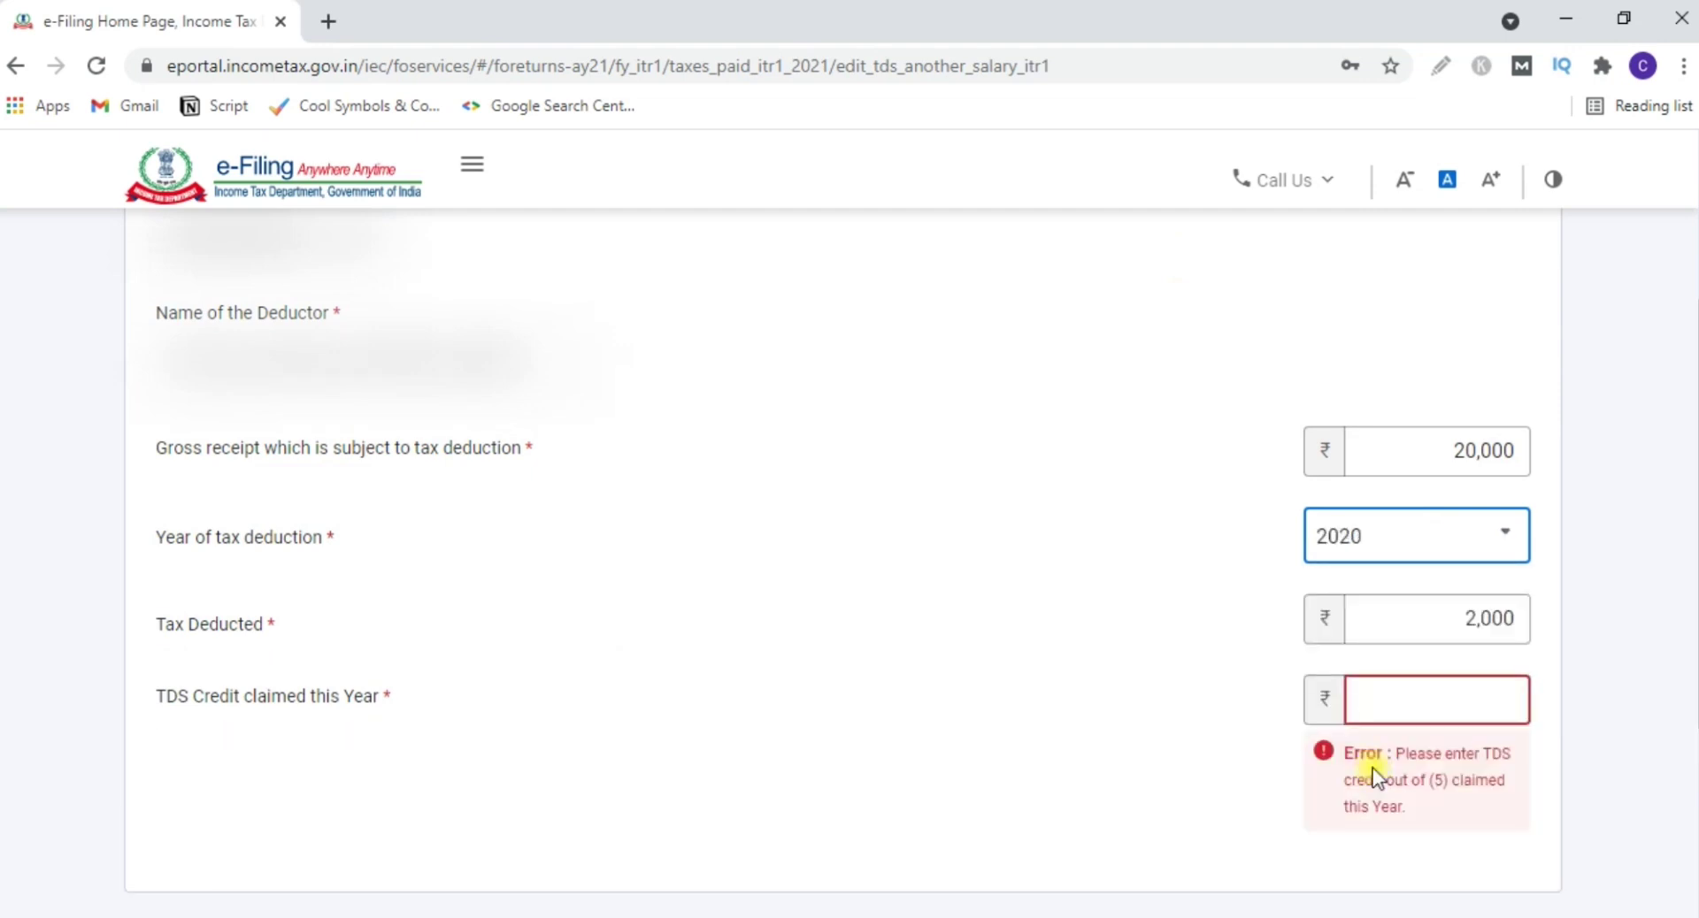
click(1453, 708)
text(2000)
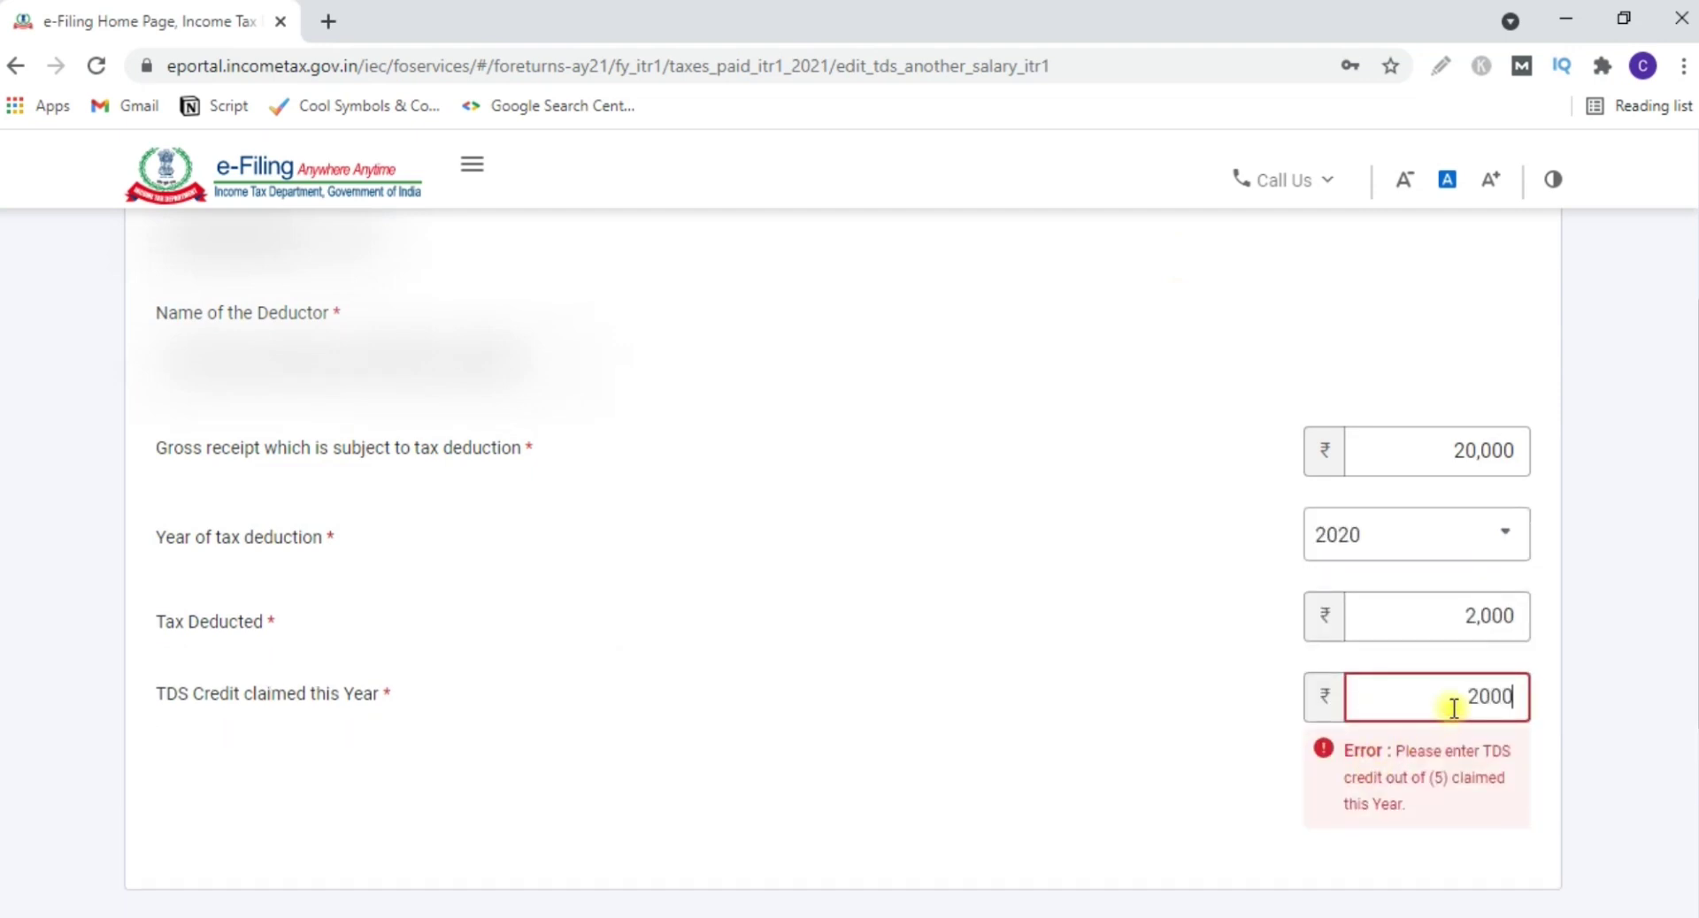
- Save the deductor's TDS details and review the total taxes paid on the verification page
click(1242, 713)
scroll(1327, 708, down, 3)
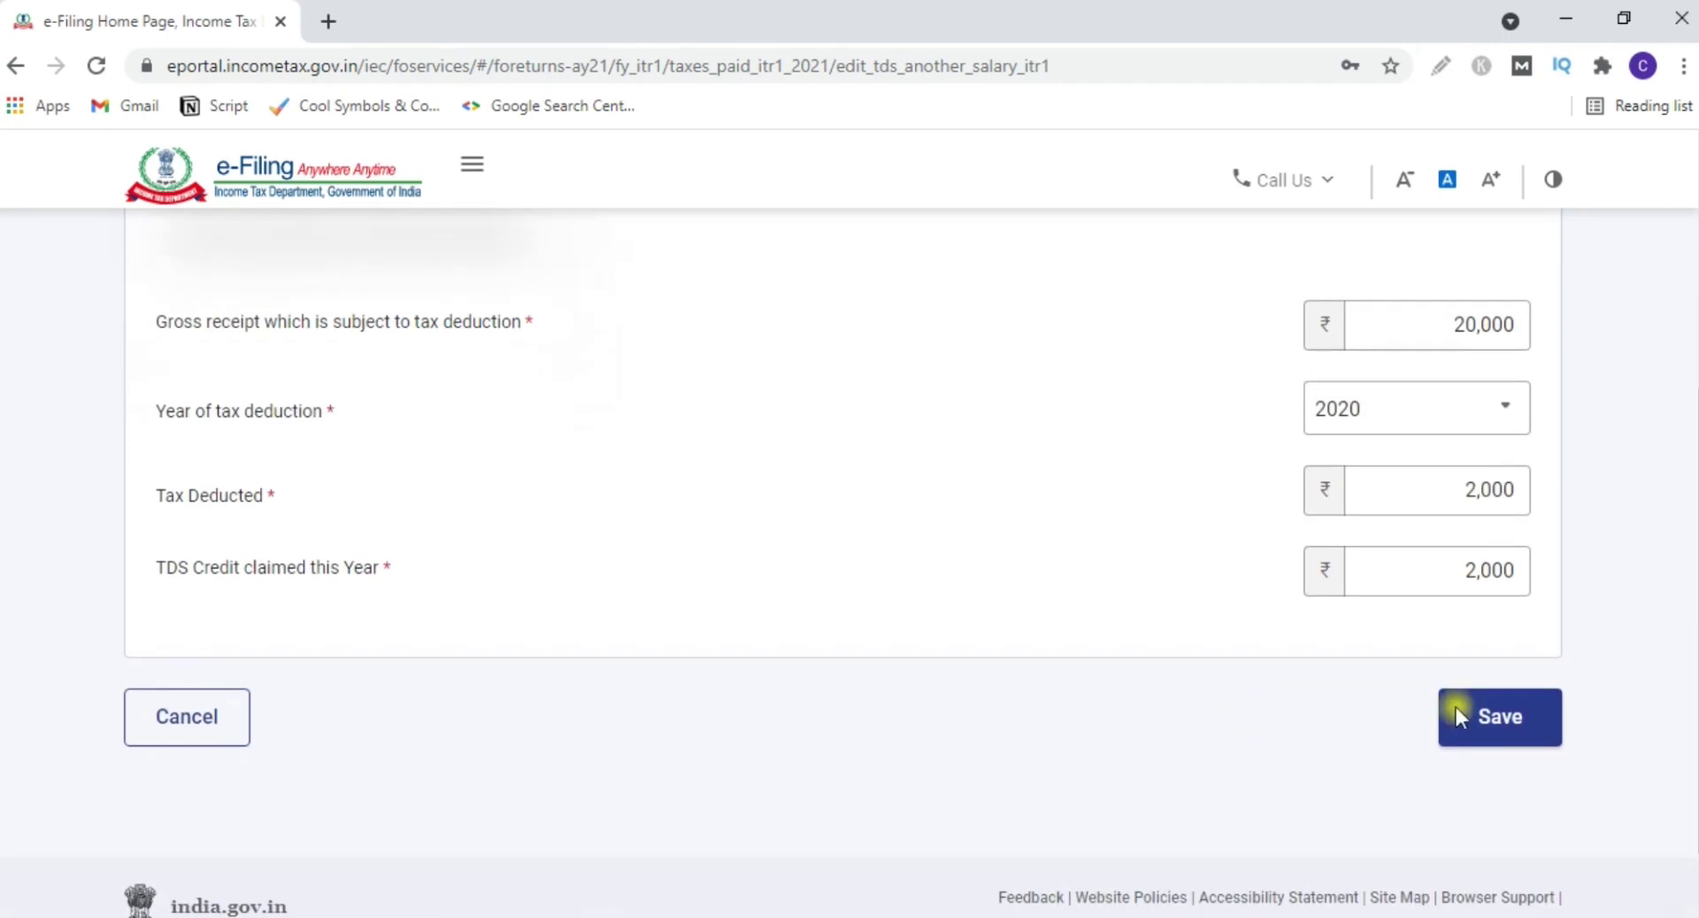
click(1488, 713)
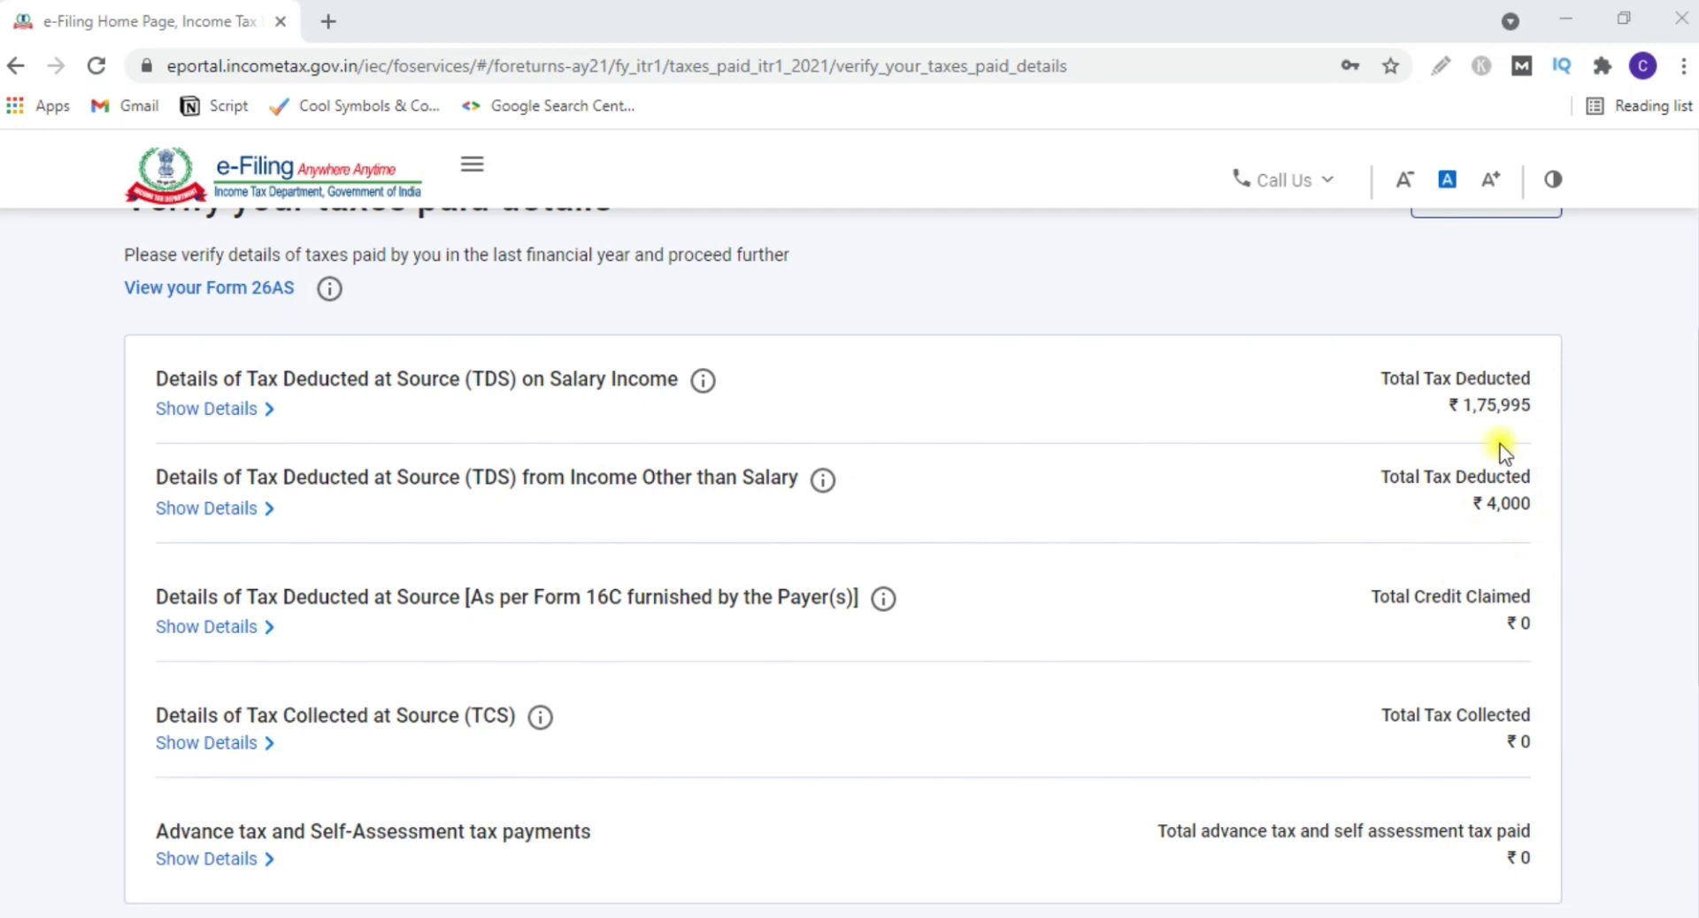
scroll(1590, 556, down, 2)
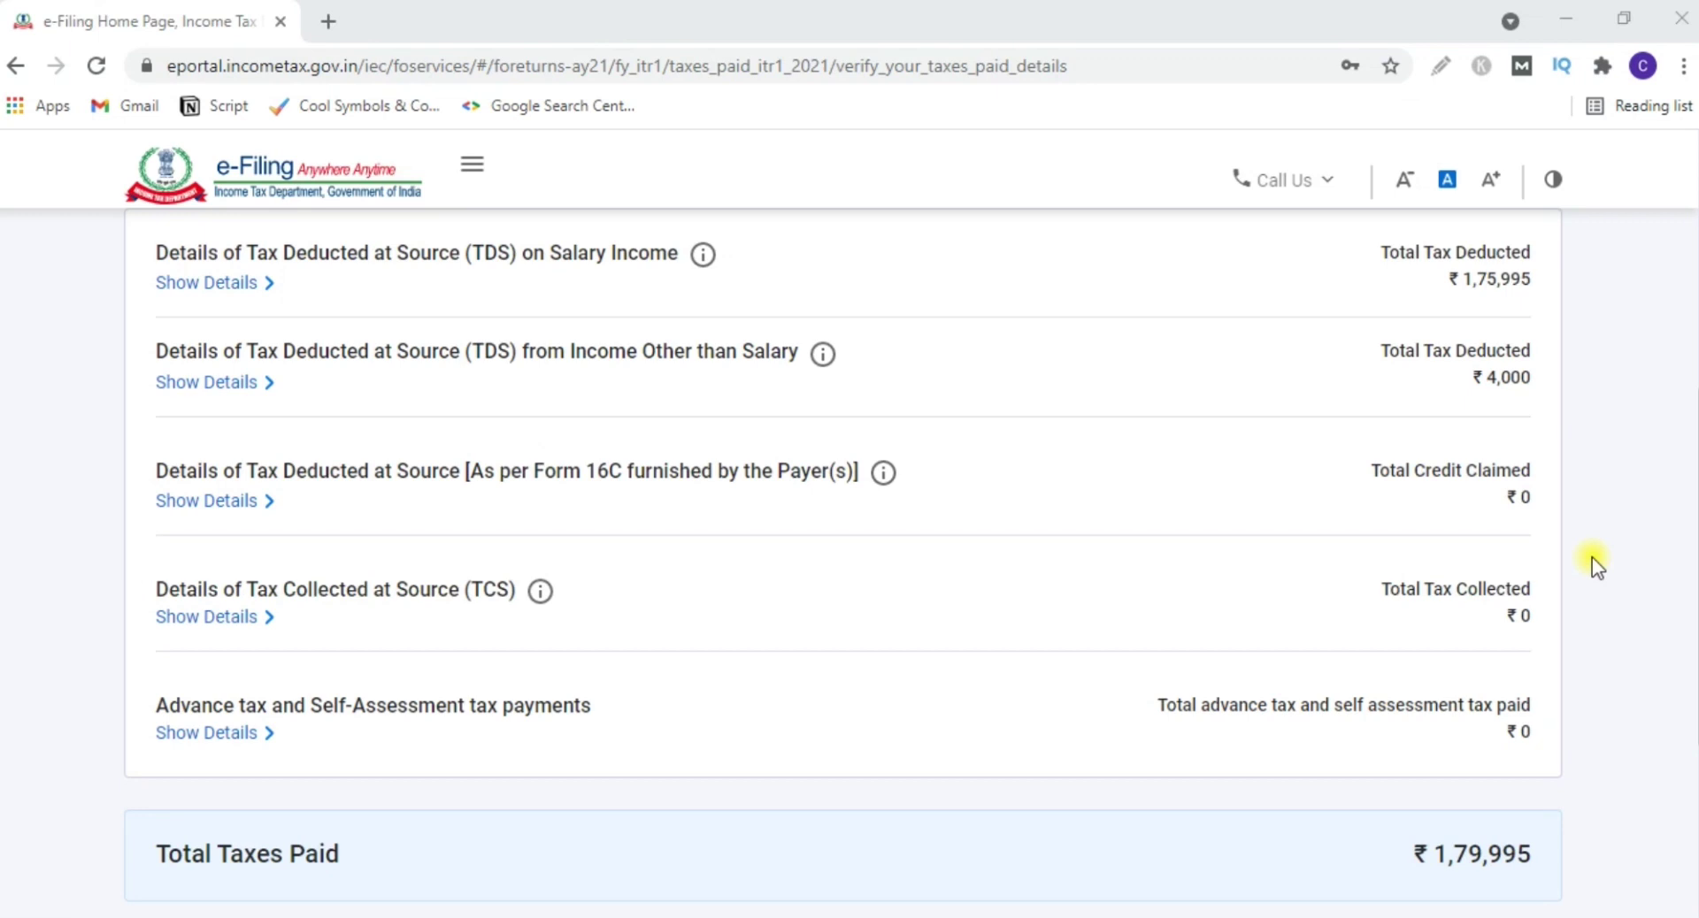
scroll(1590, 557, down, 4)
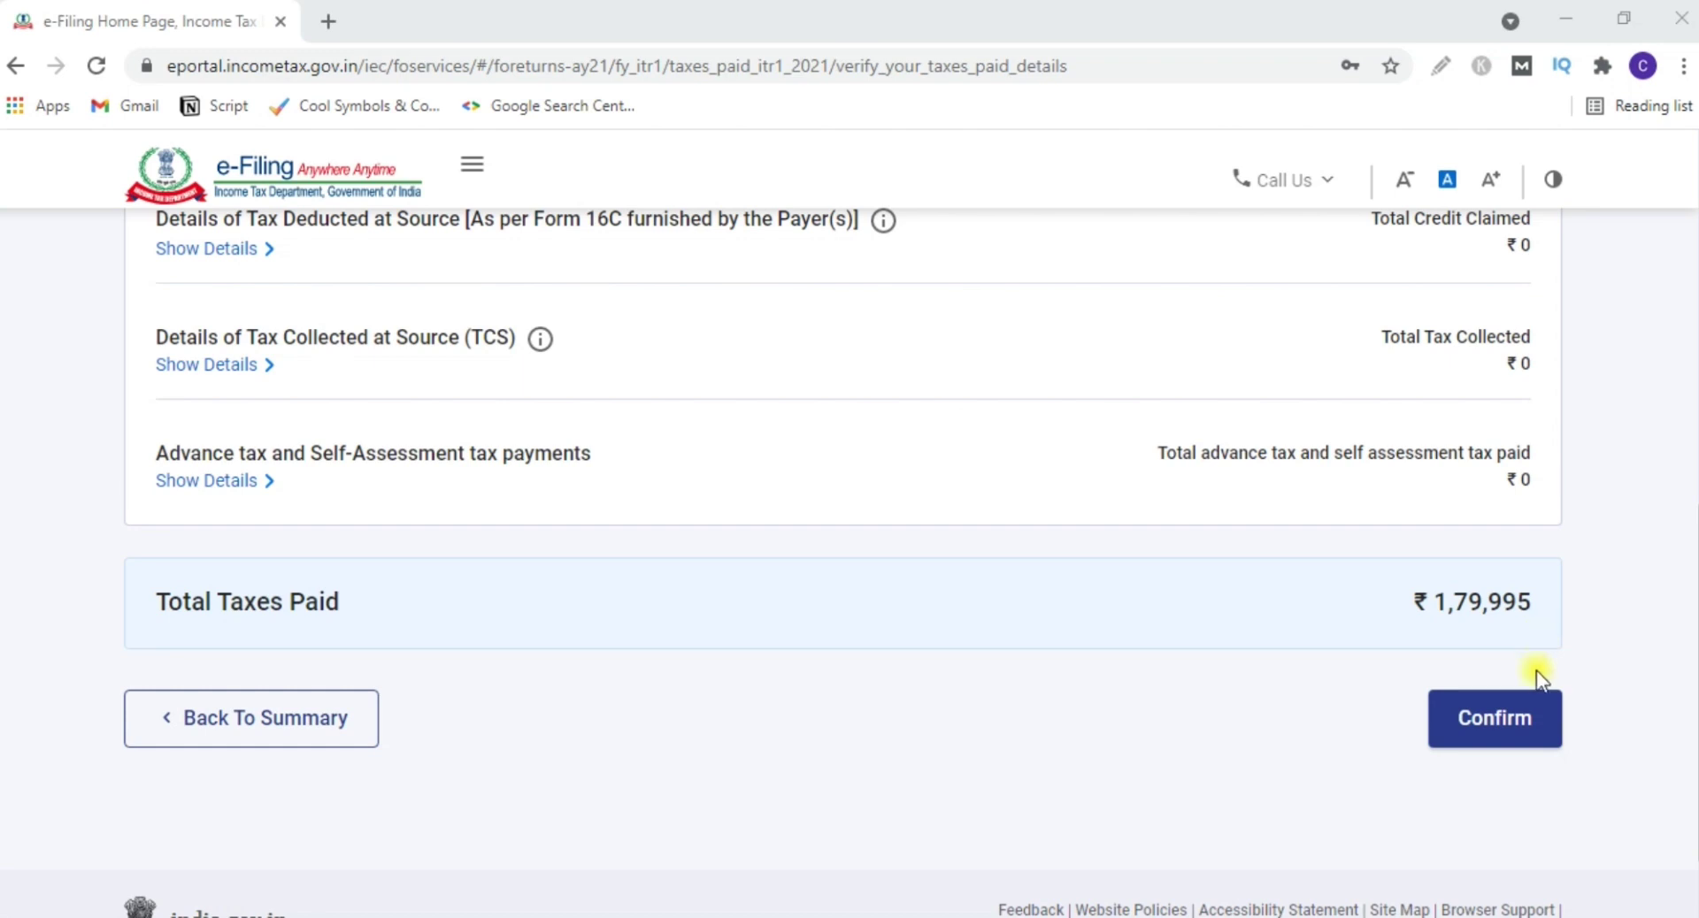
- Confirm the taxes paid details and open the Total Tax Liability section of the return summary
click(1497, 724)
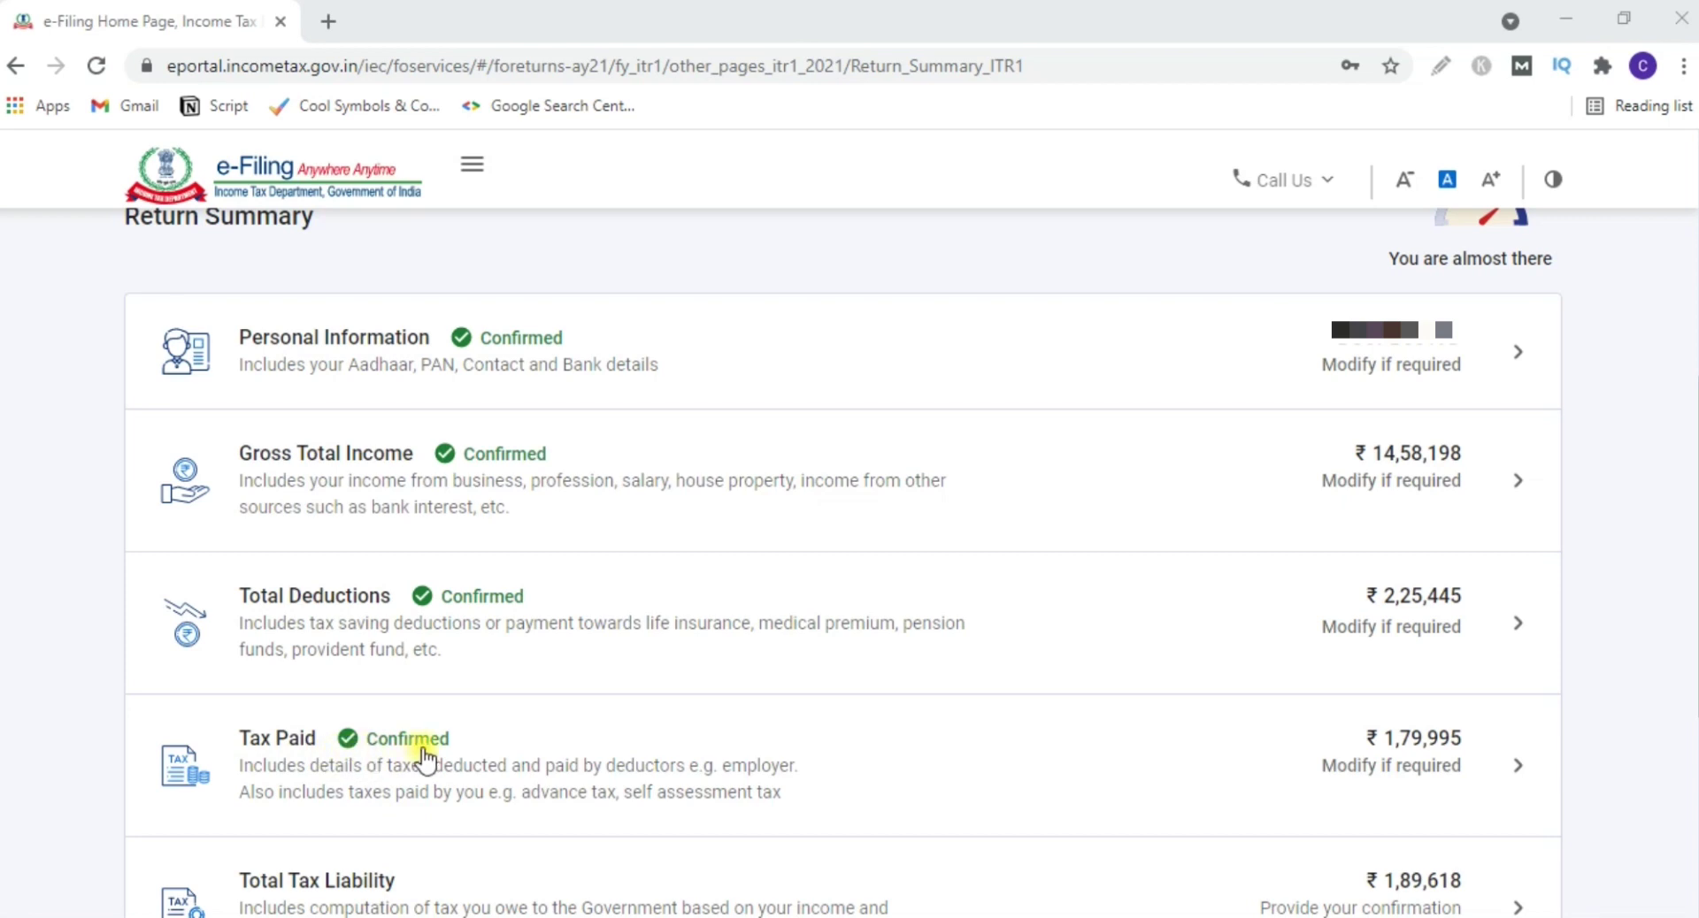
scroll(424, 759, down, 2)
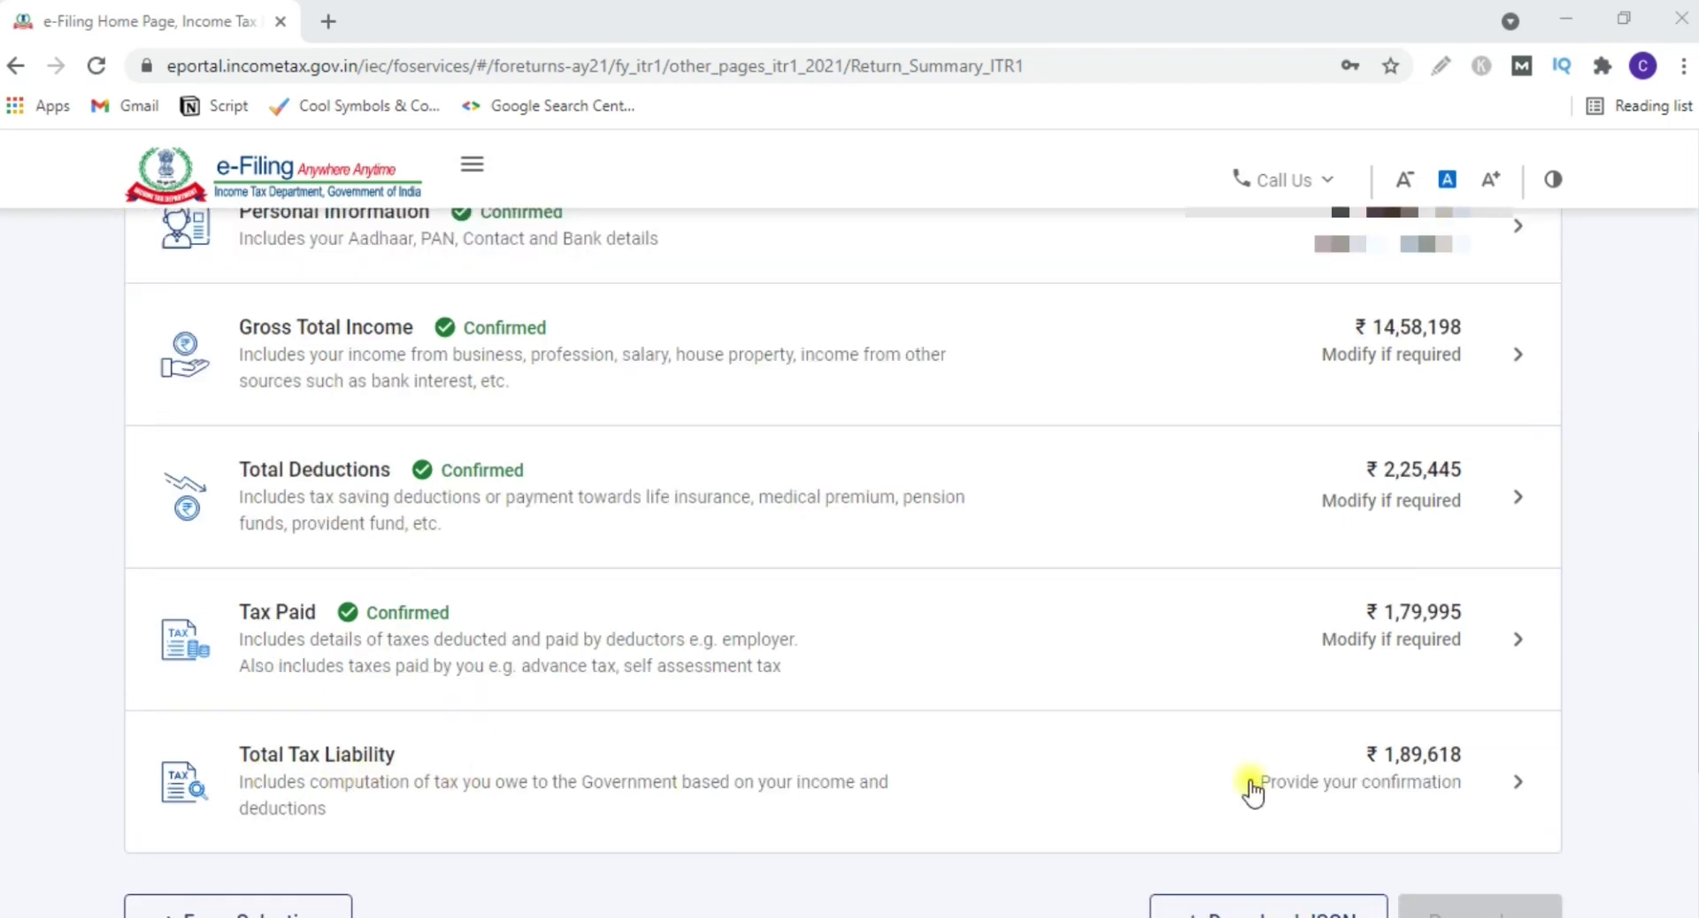
click(1435, 784)
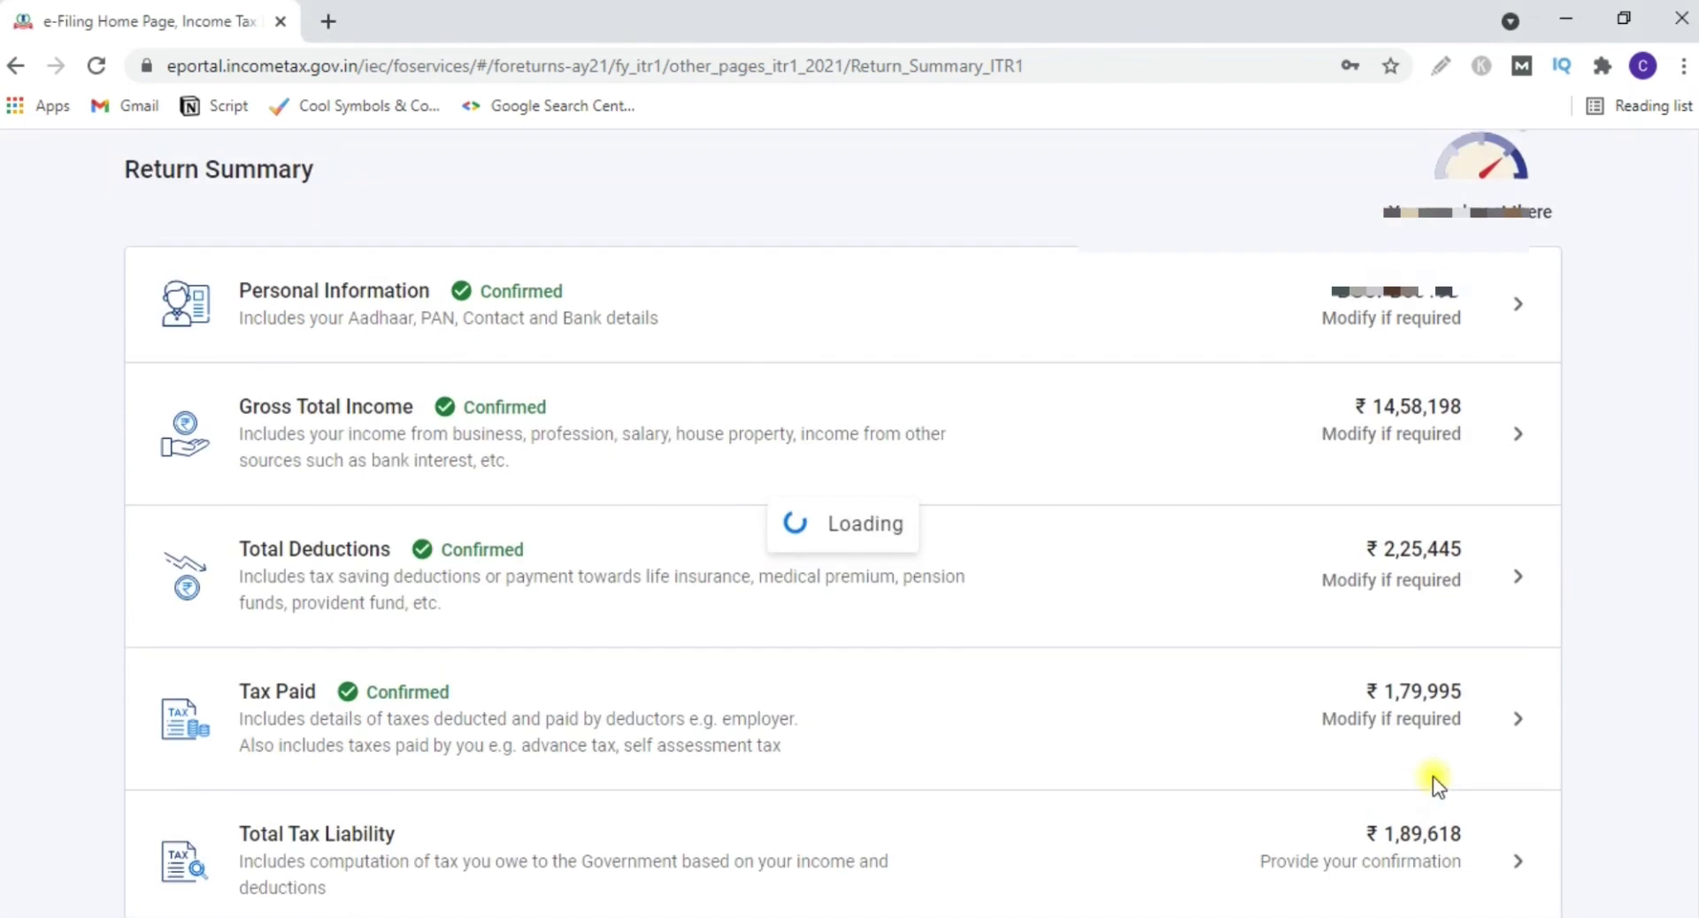
- Review the computation of income and tax, expanding the slab-wise calculation of tax payable on total income
scroll(1600, 679, down, 8)
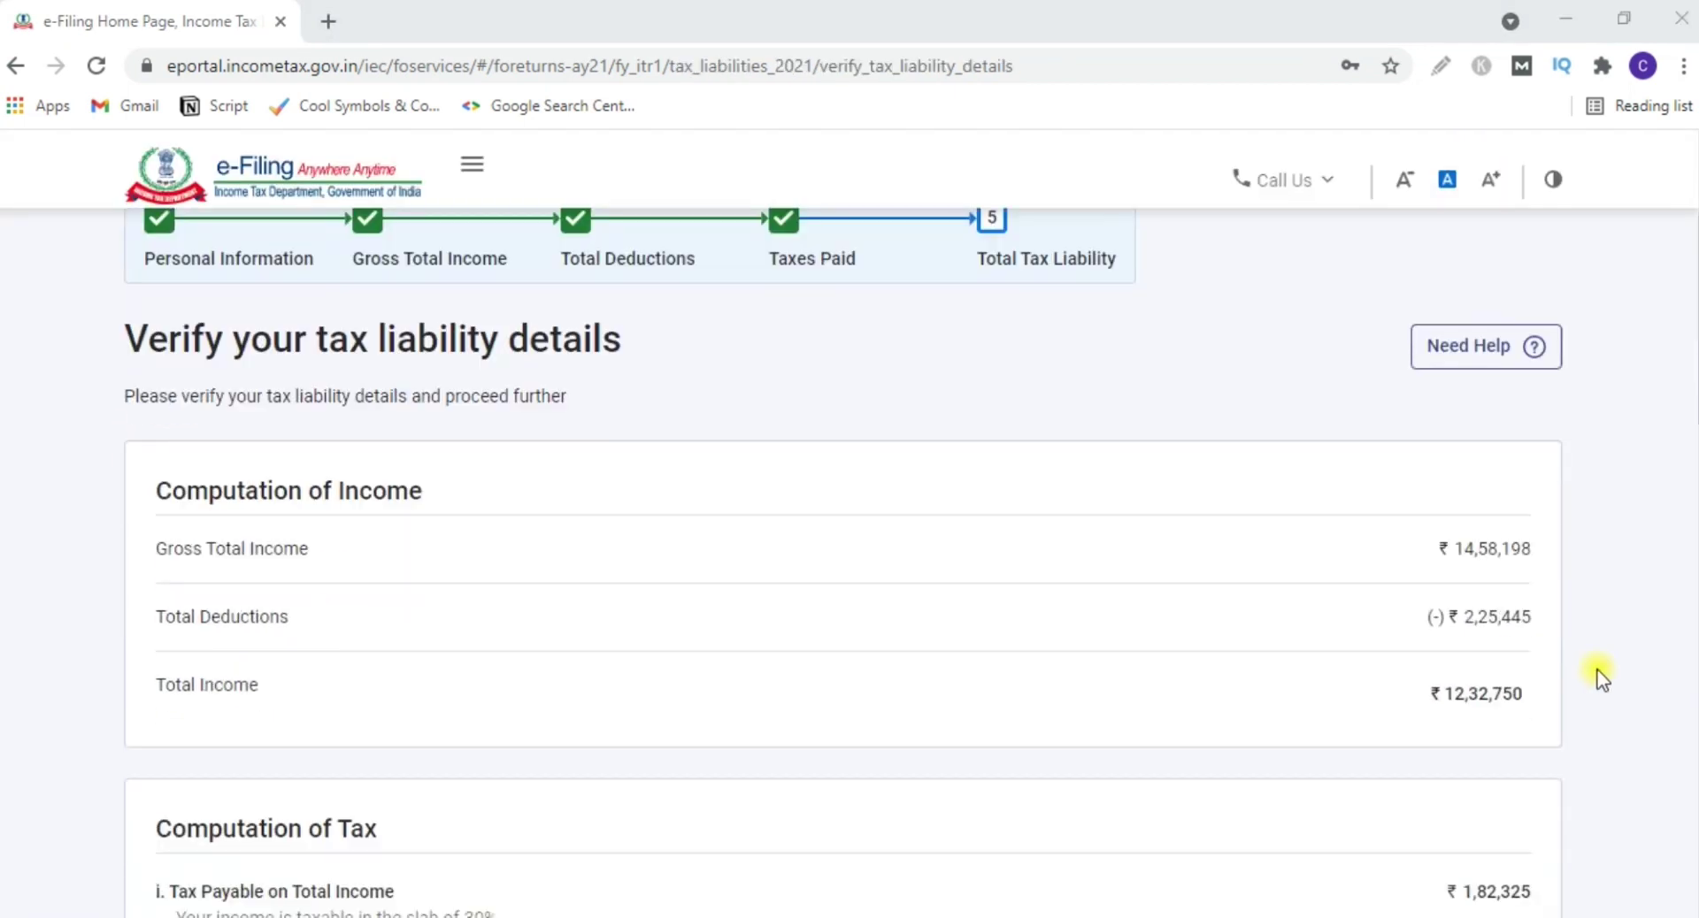
scroll(1600, 680, up, 3)
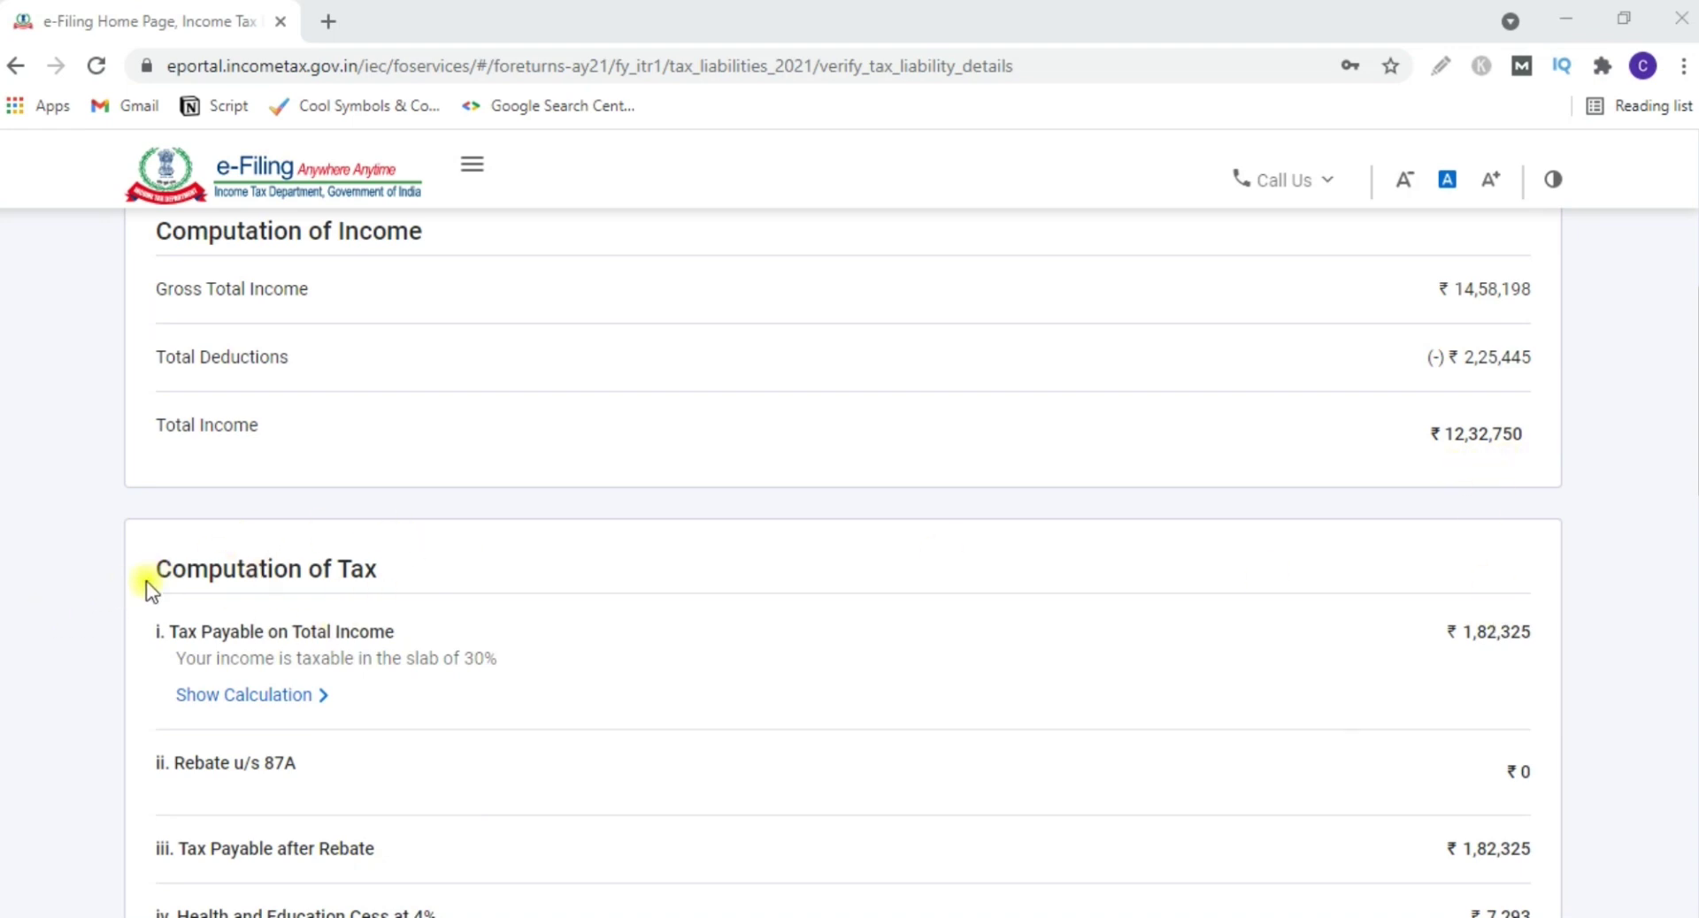
scroll(193, 848, down, 3)
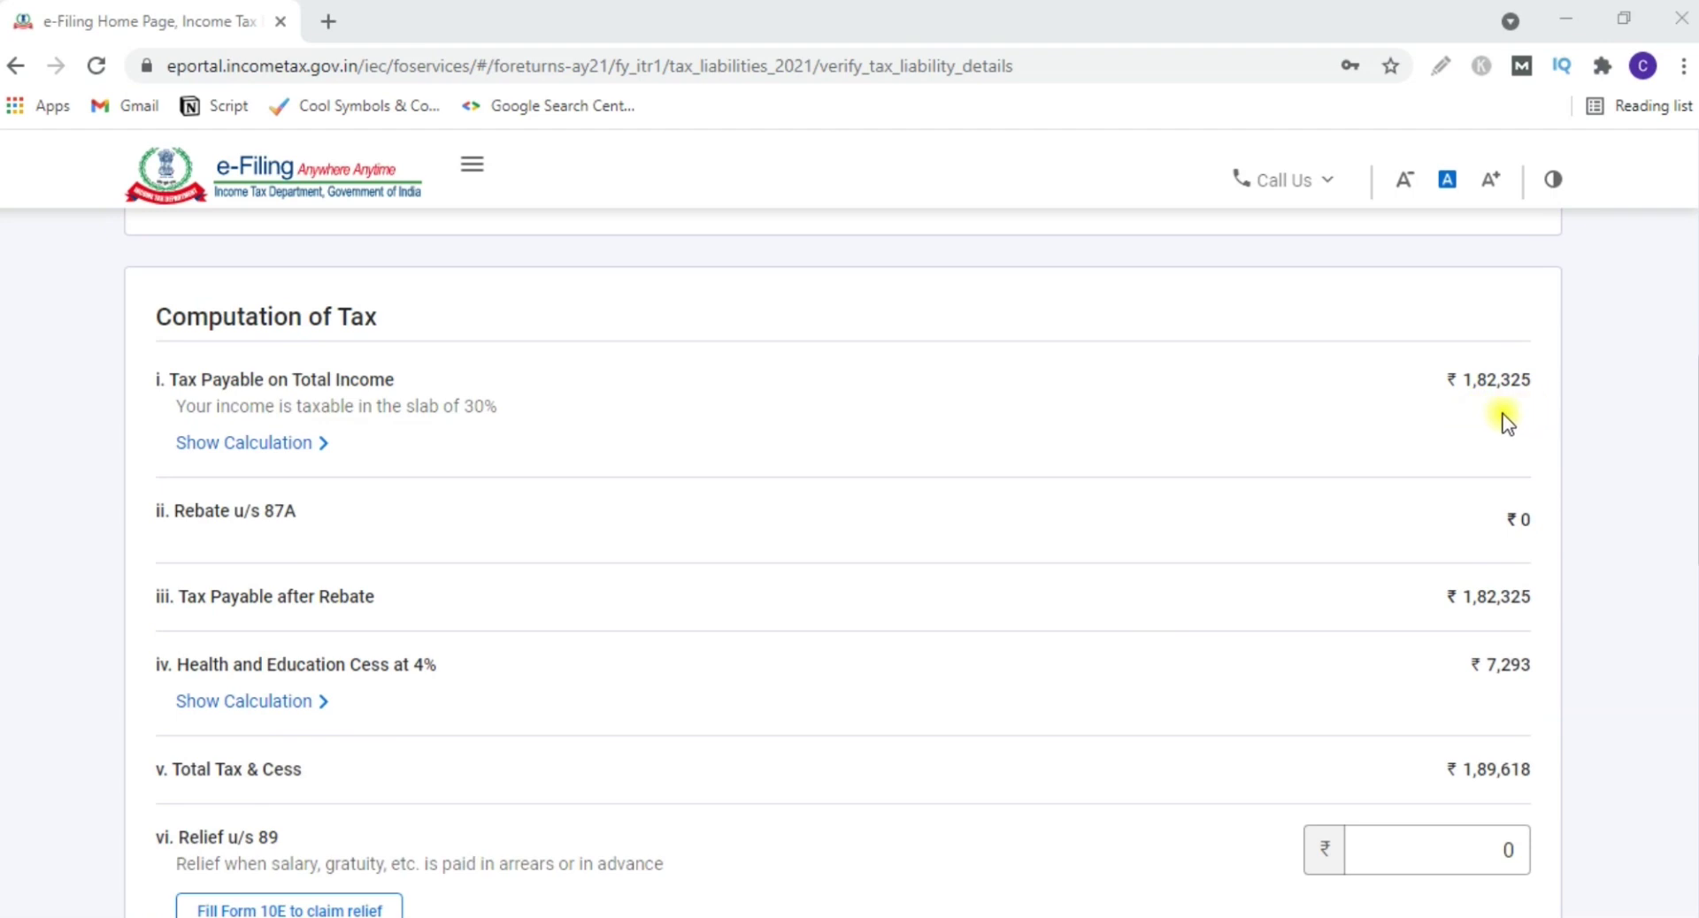
click(292, 457)
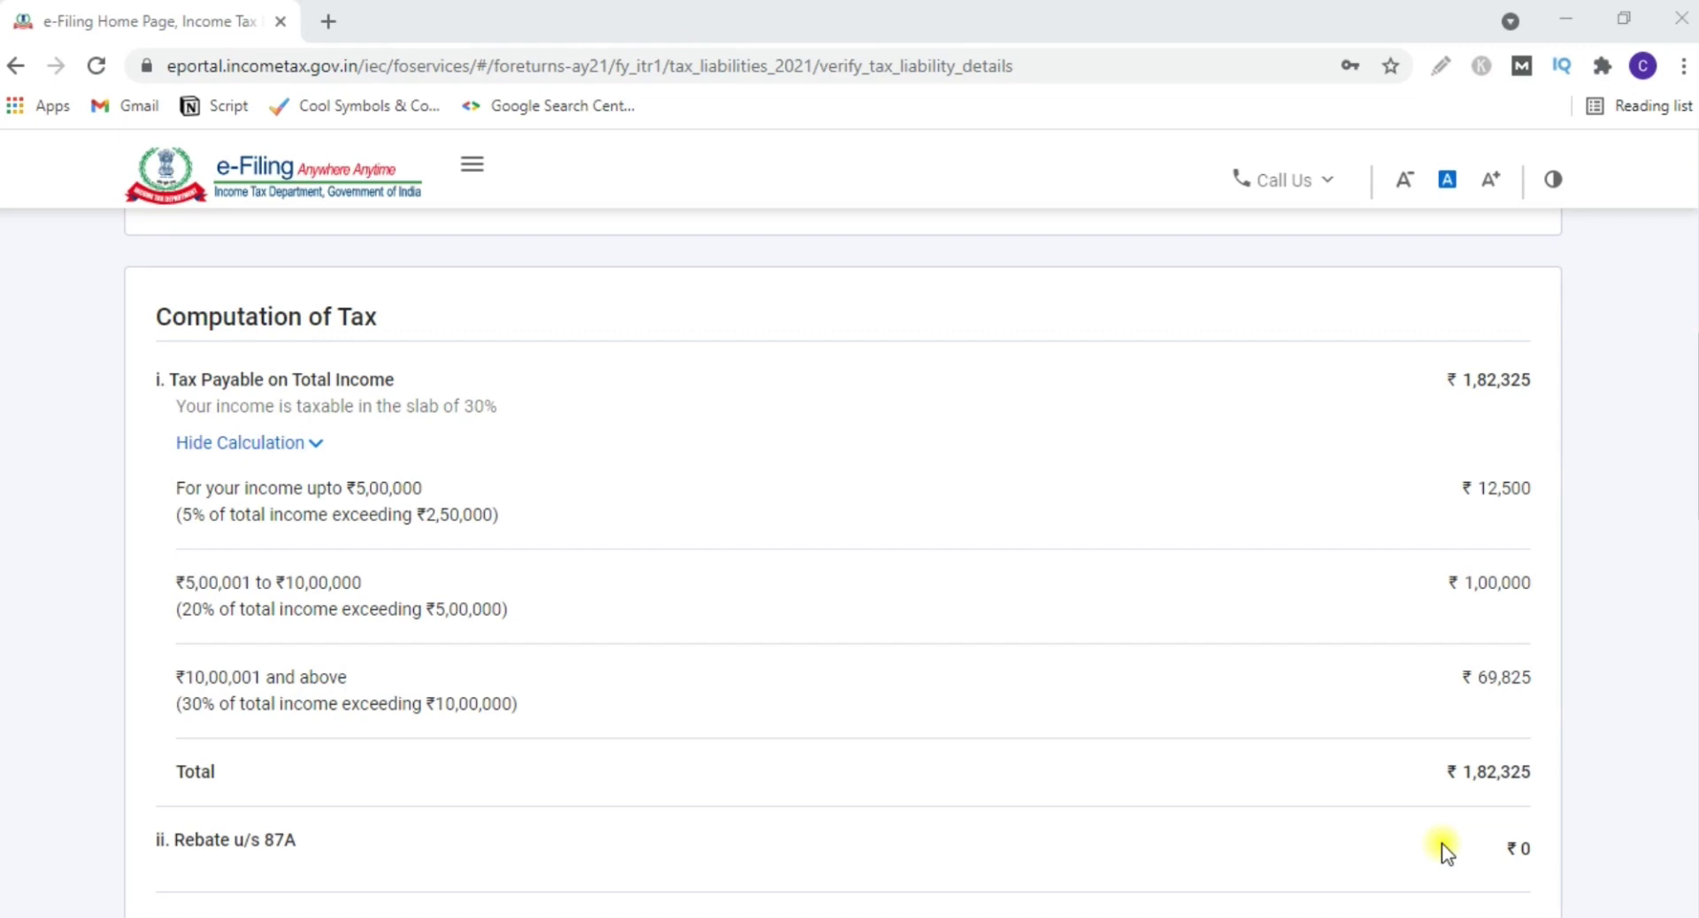
scroll(1441, 842, down, 4)
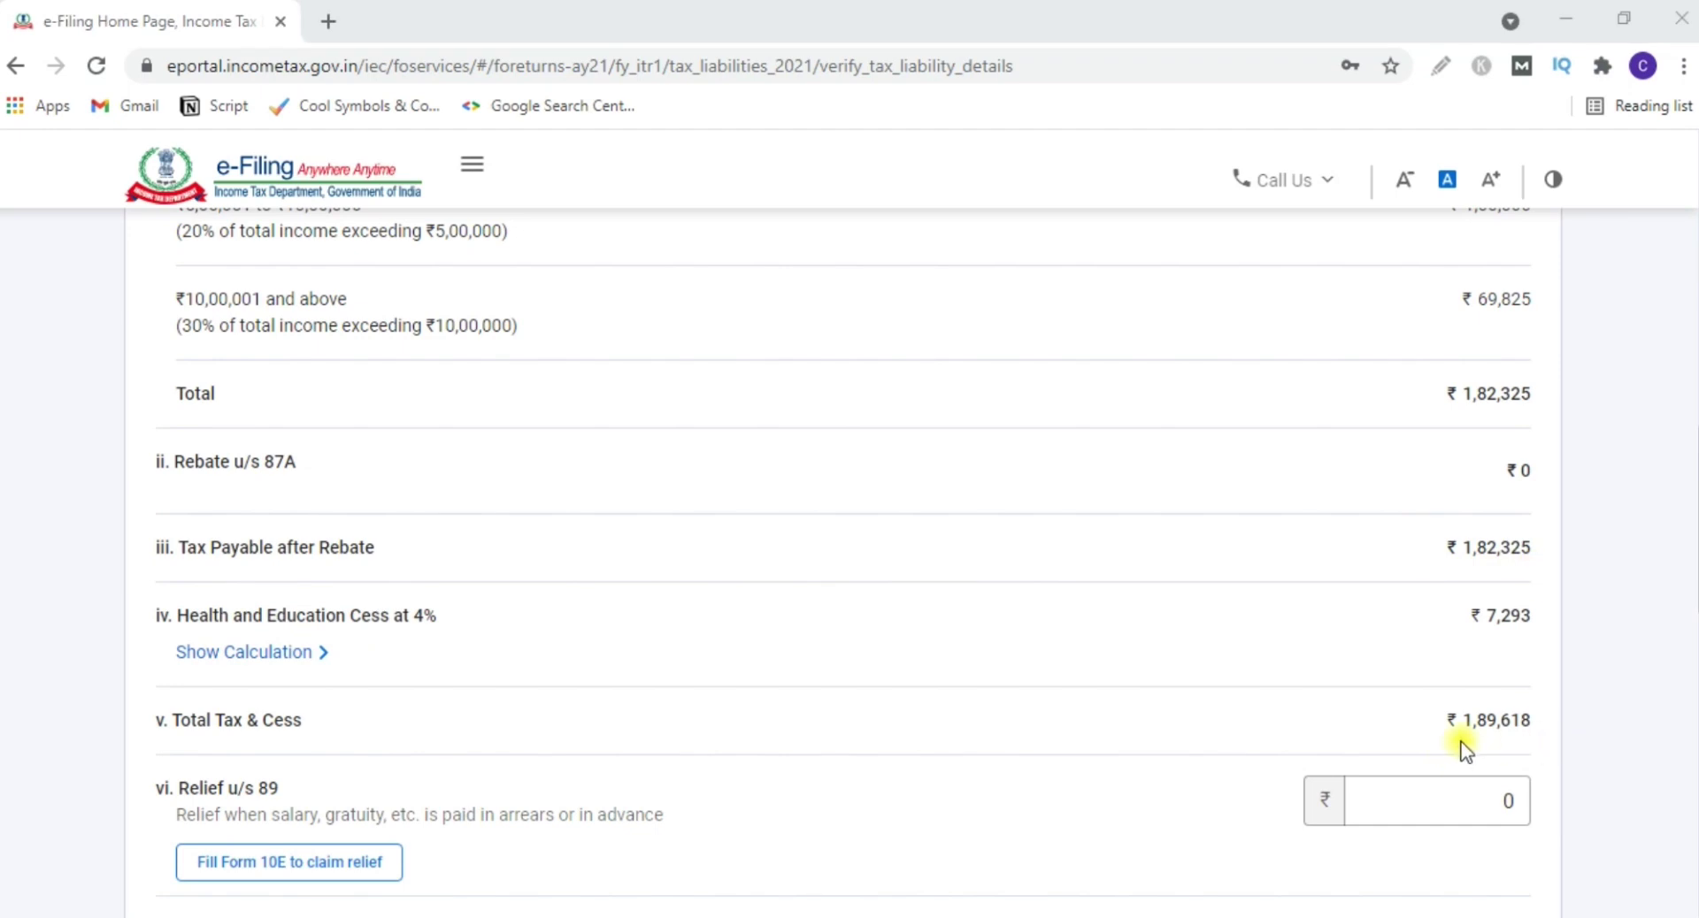
scroll(1514, 730, down, 4)
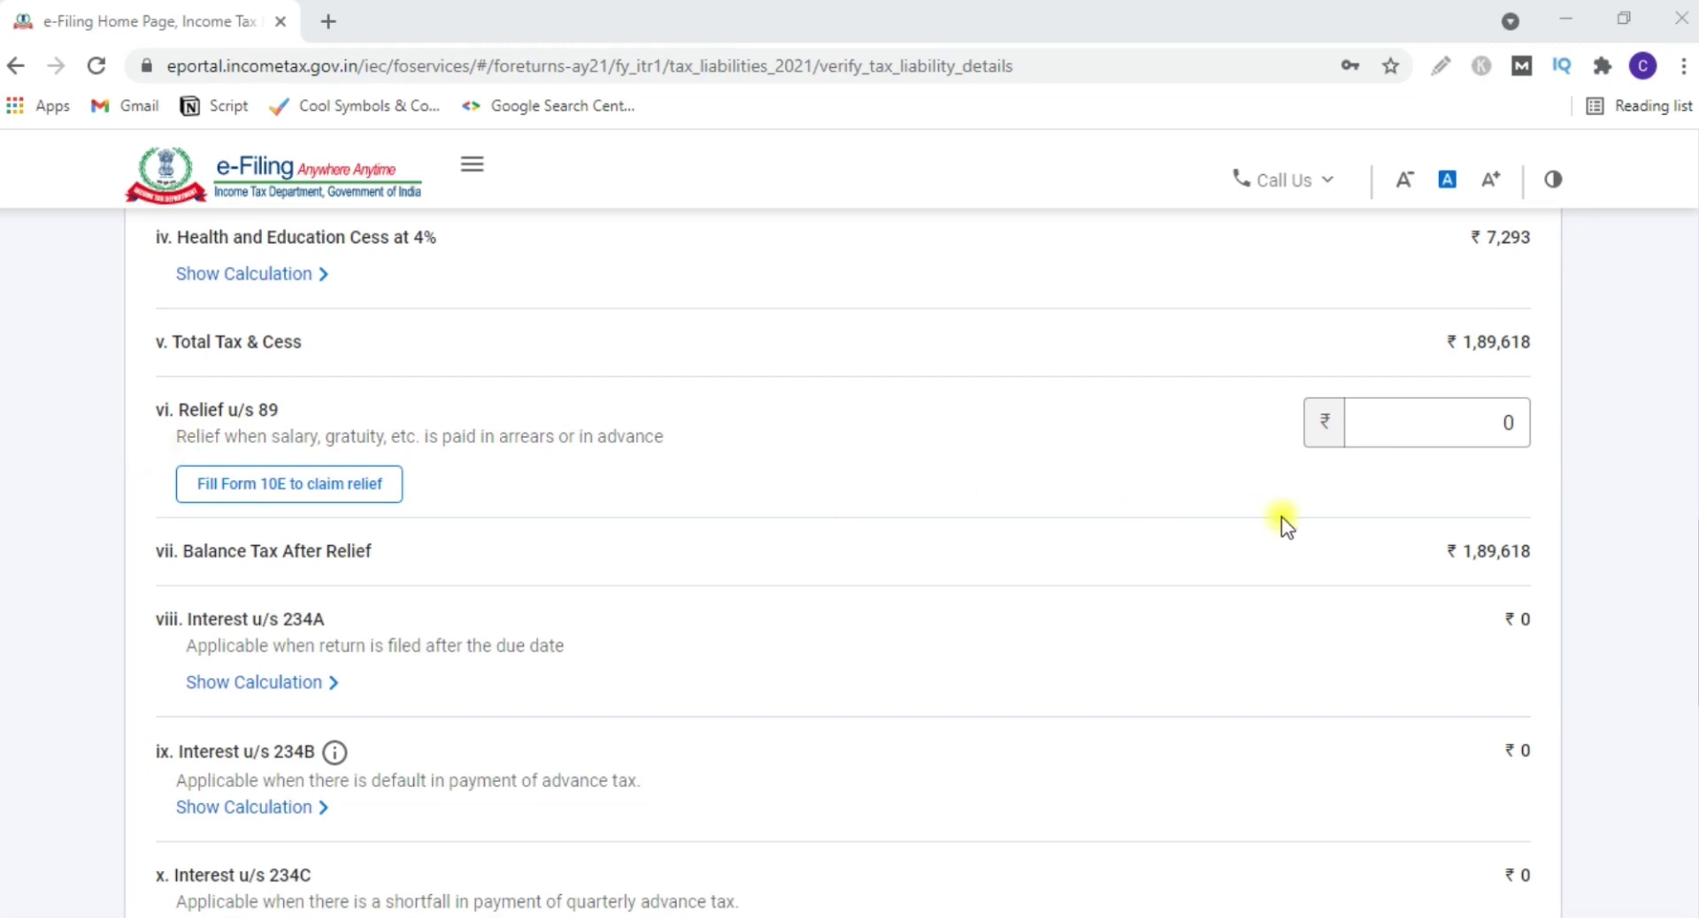
- Check the relief u/s 89, the interest and the late fee entries, and confirm the tax liability details
click(1435, 438)
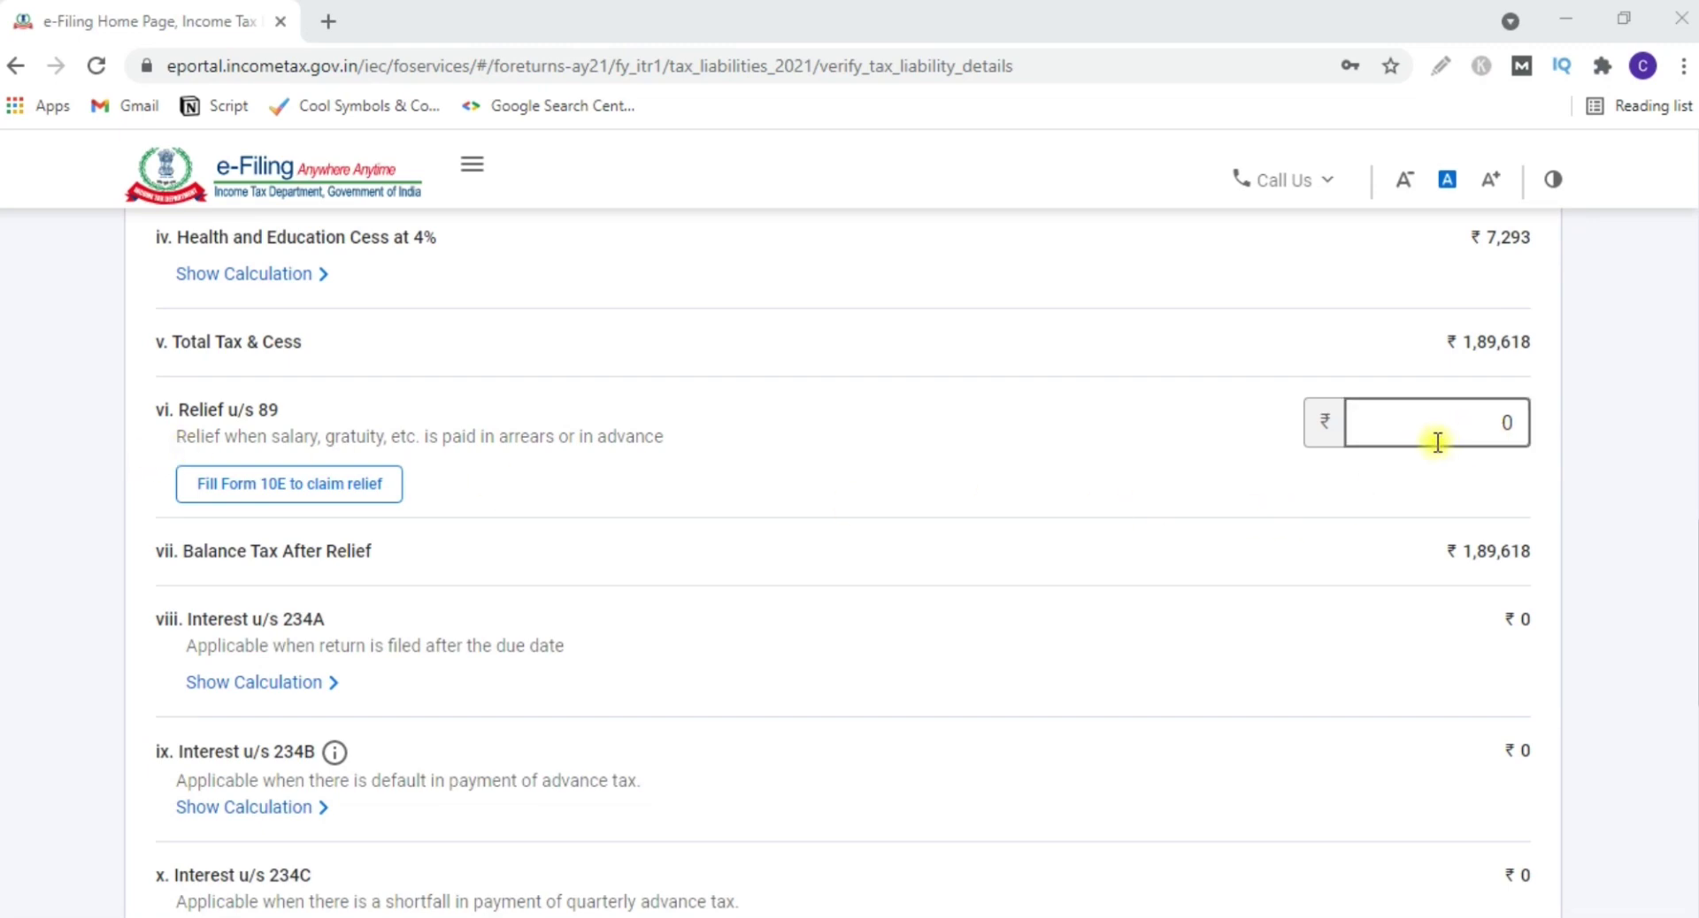
scroll(124, 436, down, 3)
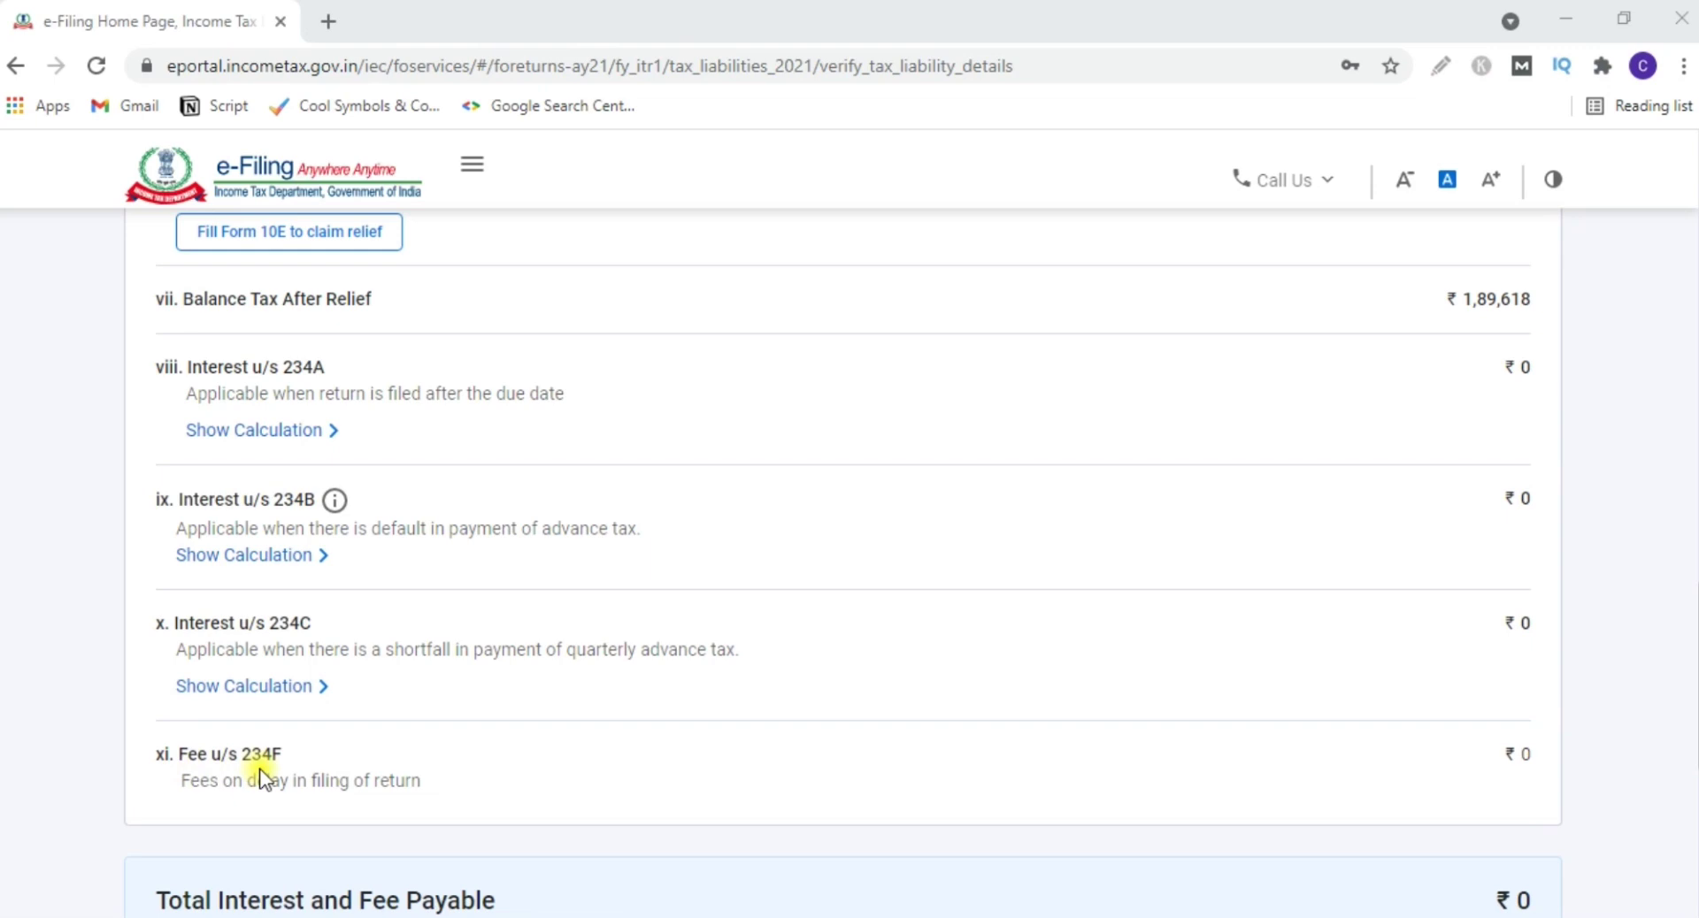
scroll(259, 768, down, 3)
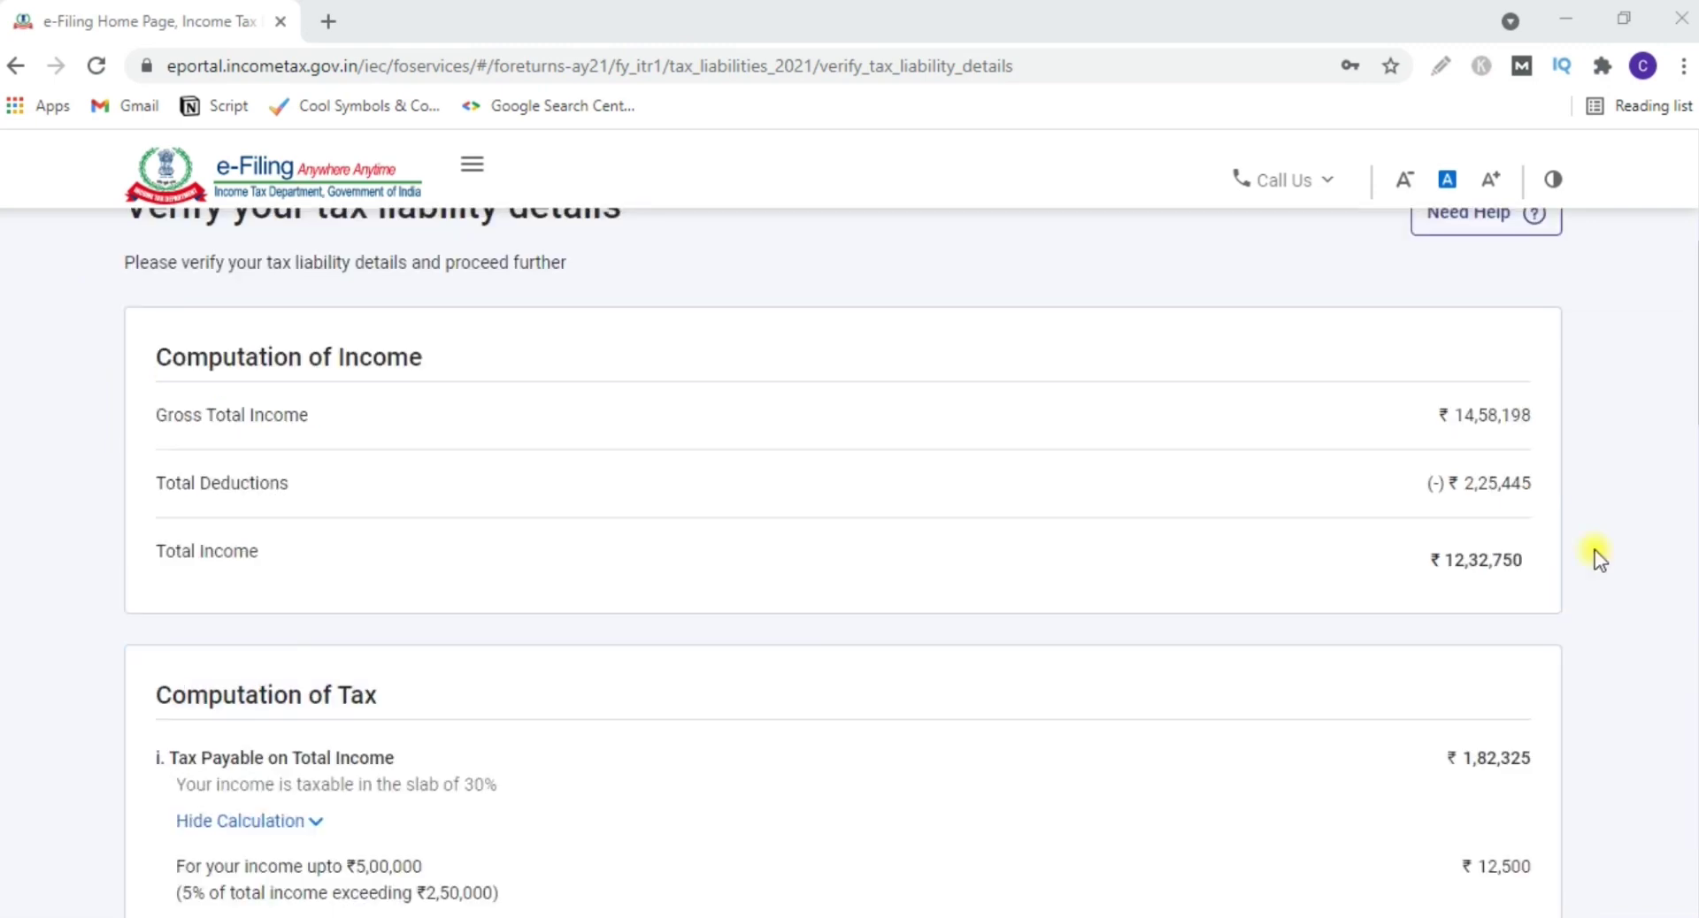
scroll(1594, 549, down, 6)
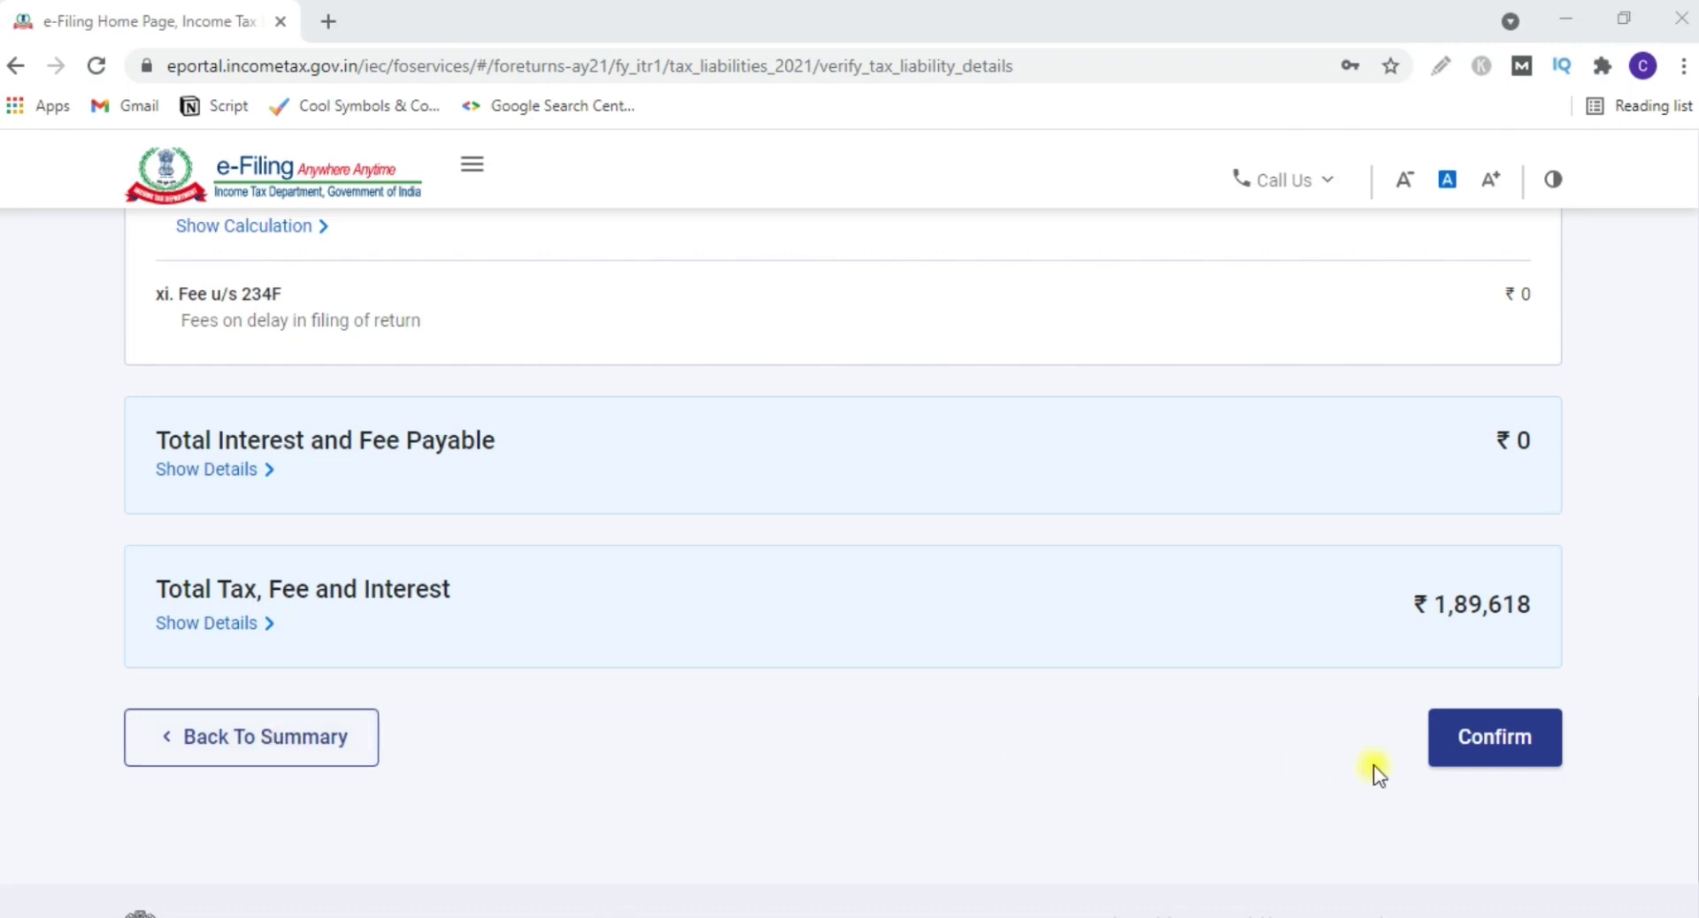
click(1539, 752)
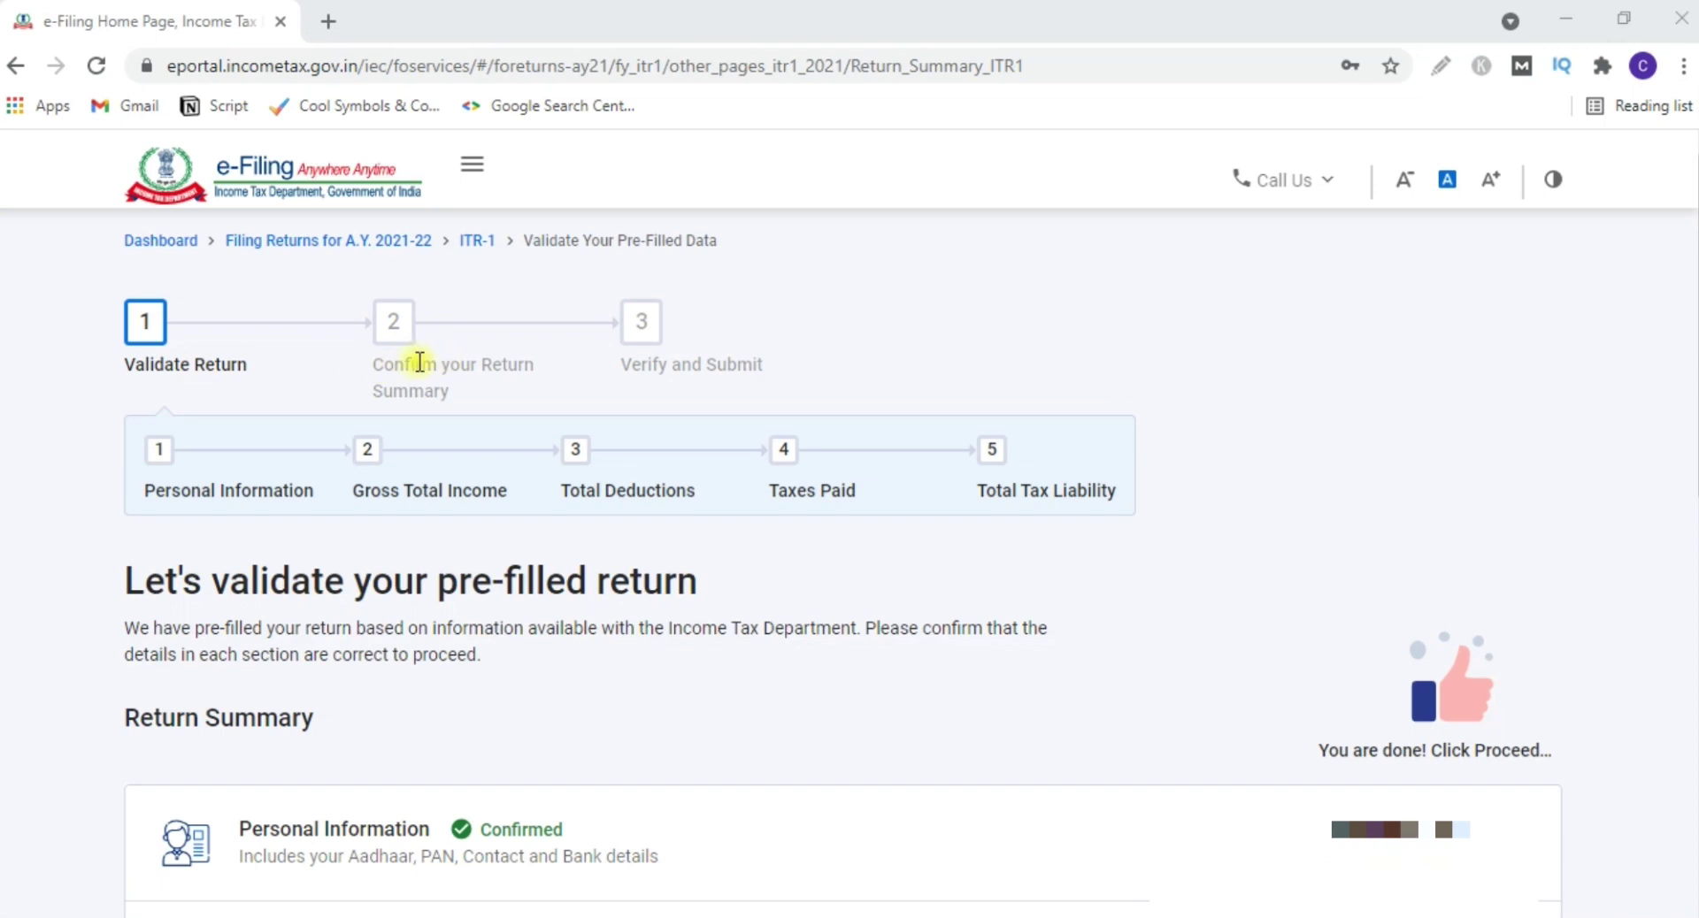
- Check that all sections of the return summary are confirmed and proceed to the tax summary
scroll(1230, 531, down, 9)
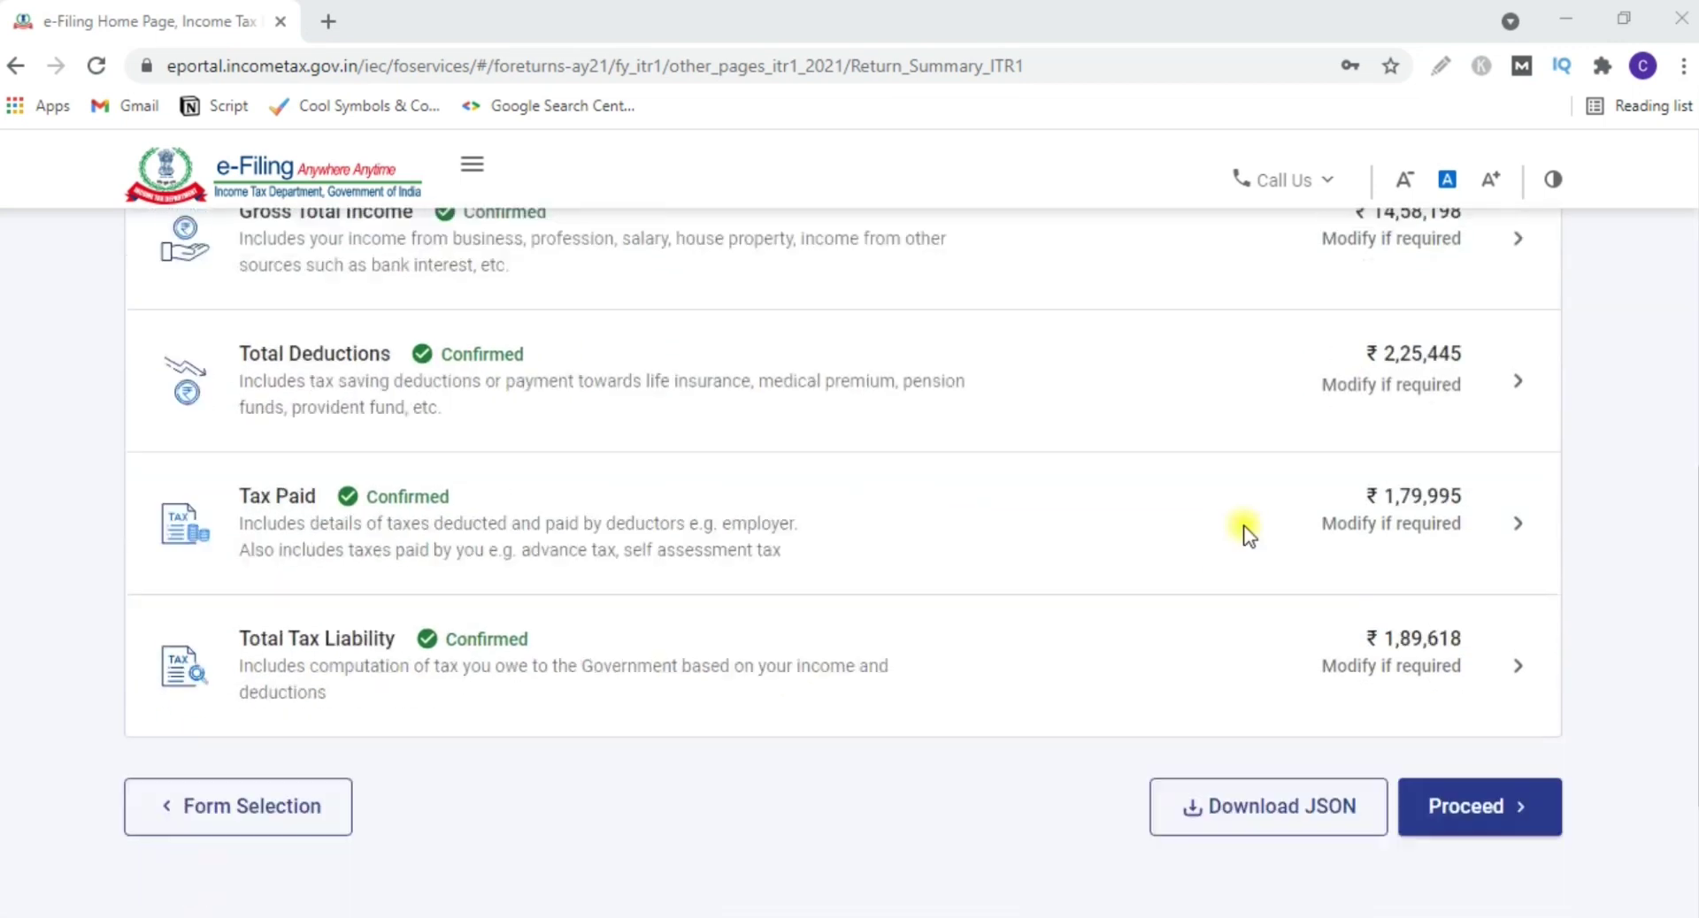
scroll(1243, 530, down, 2)
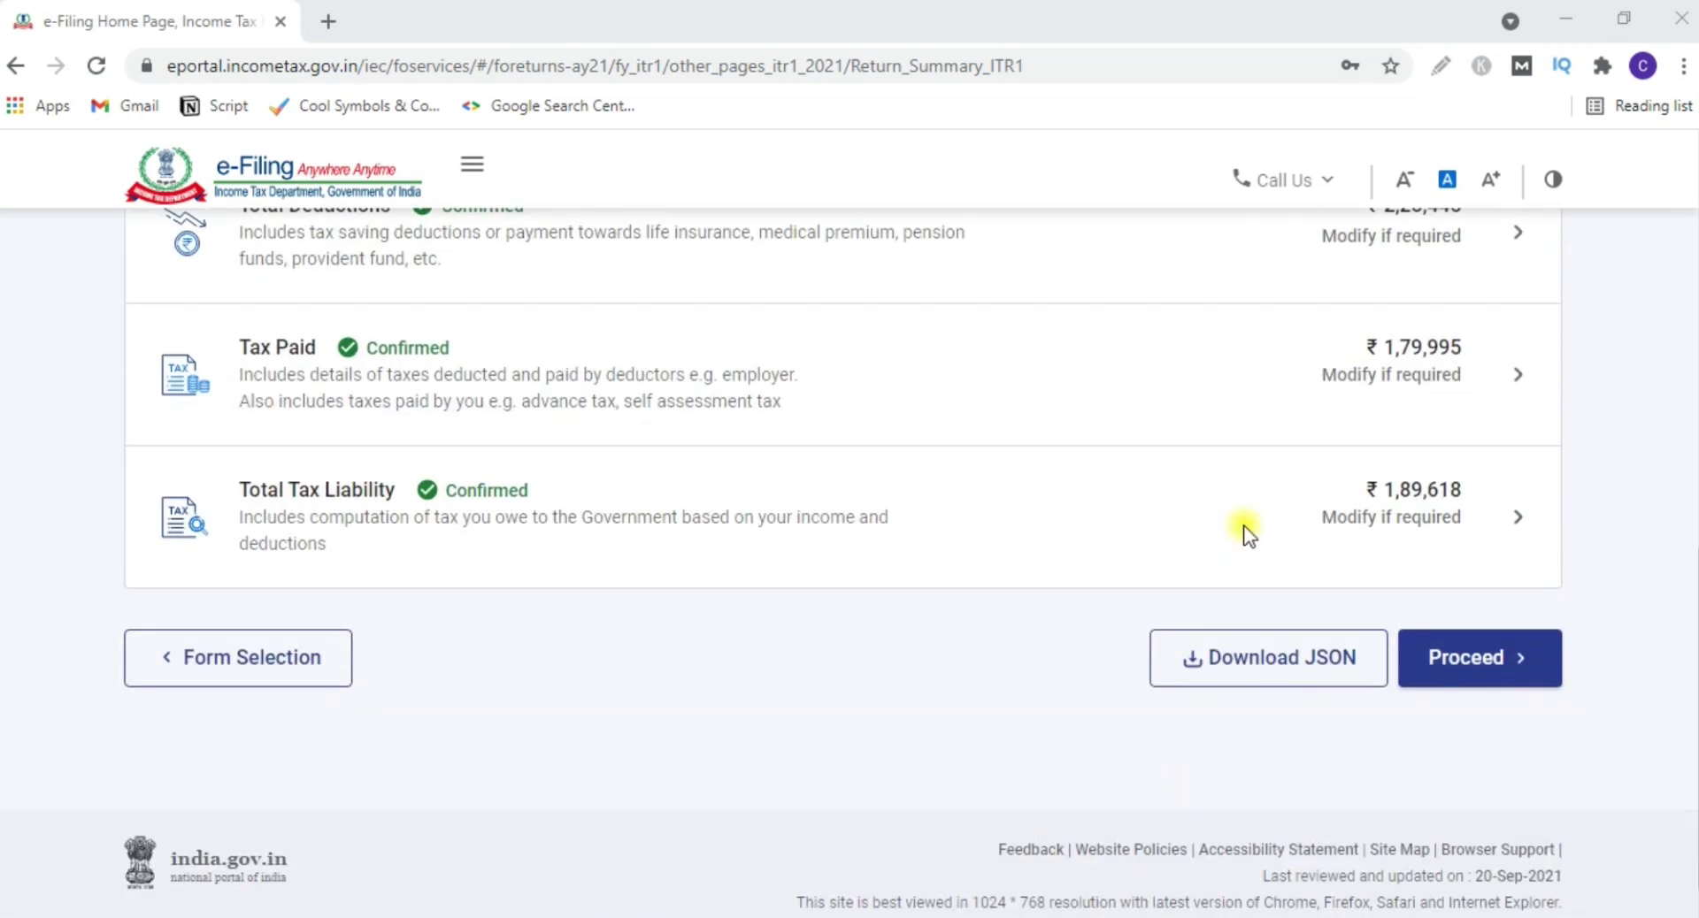
click(1473, 664)
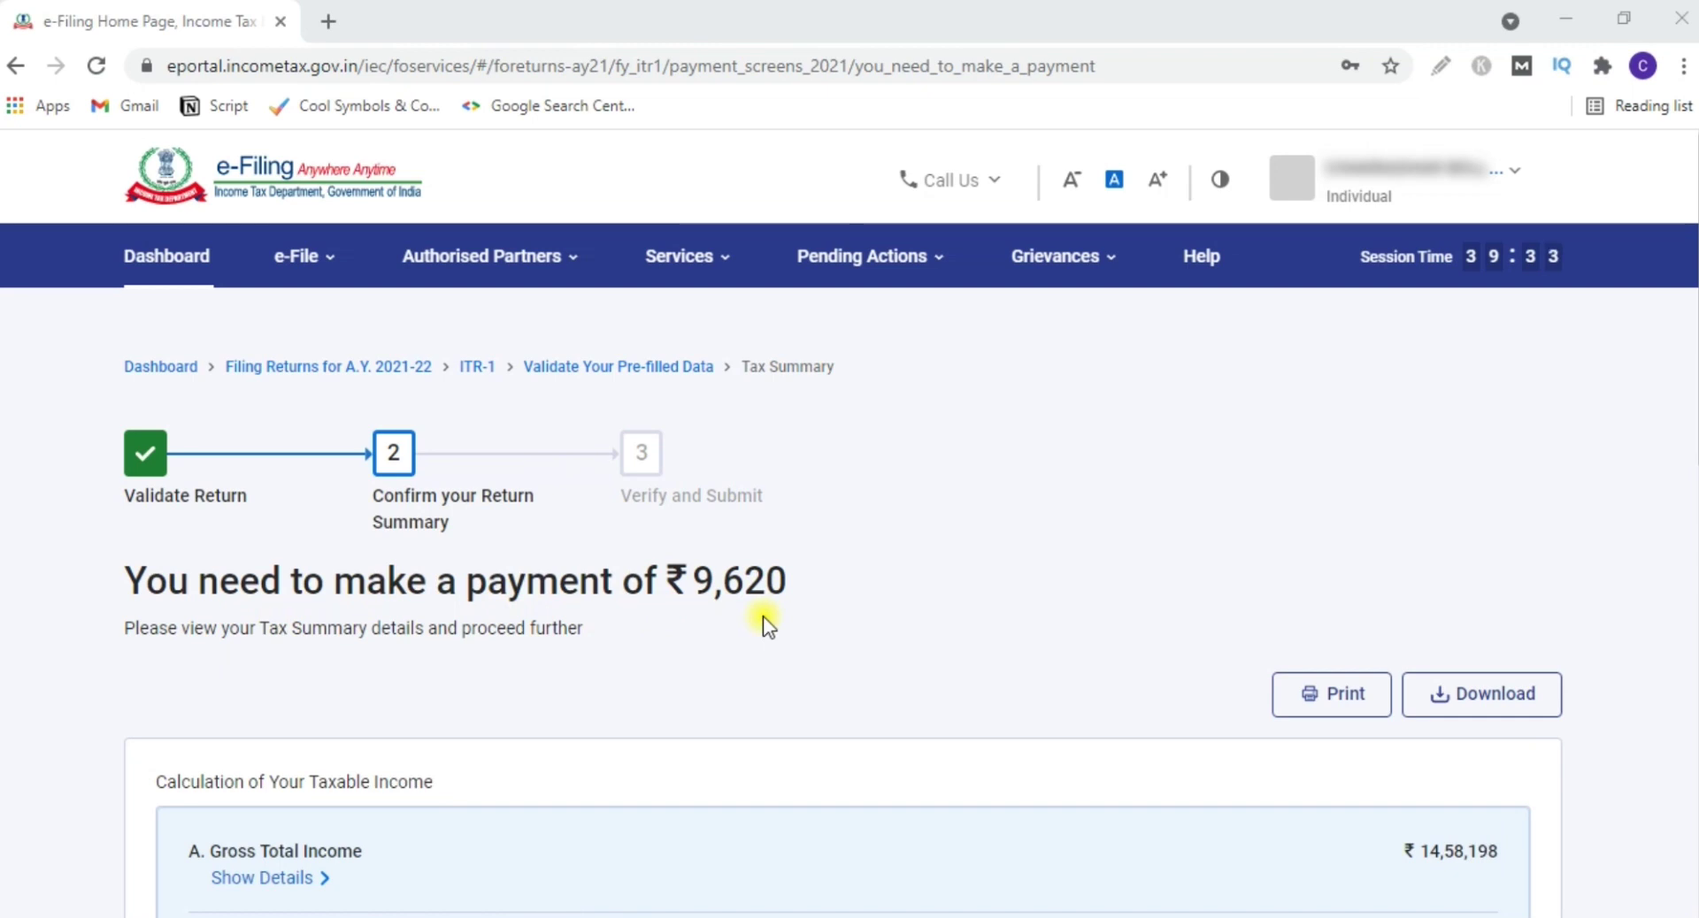
- Review the taxable income, tax paid and amount payable in the tax summary, and choose to pay the tax due immediately
scroll(1615, 544, down, 10)
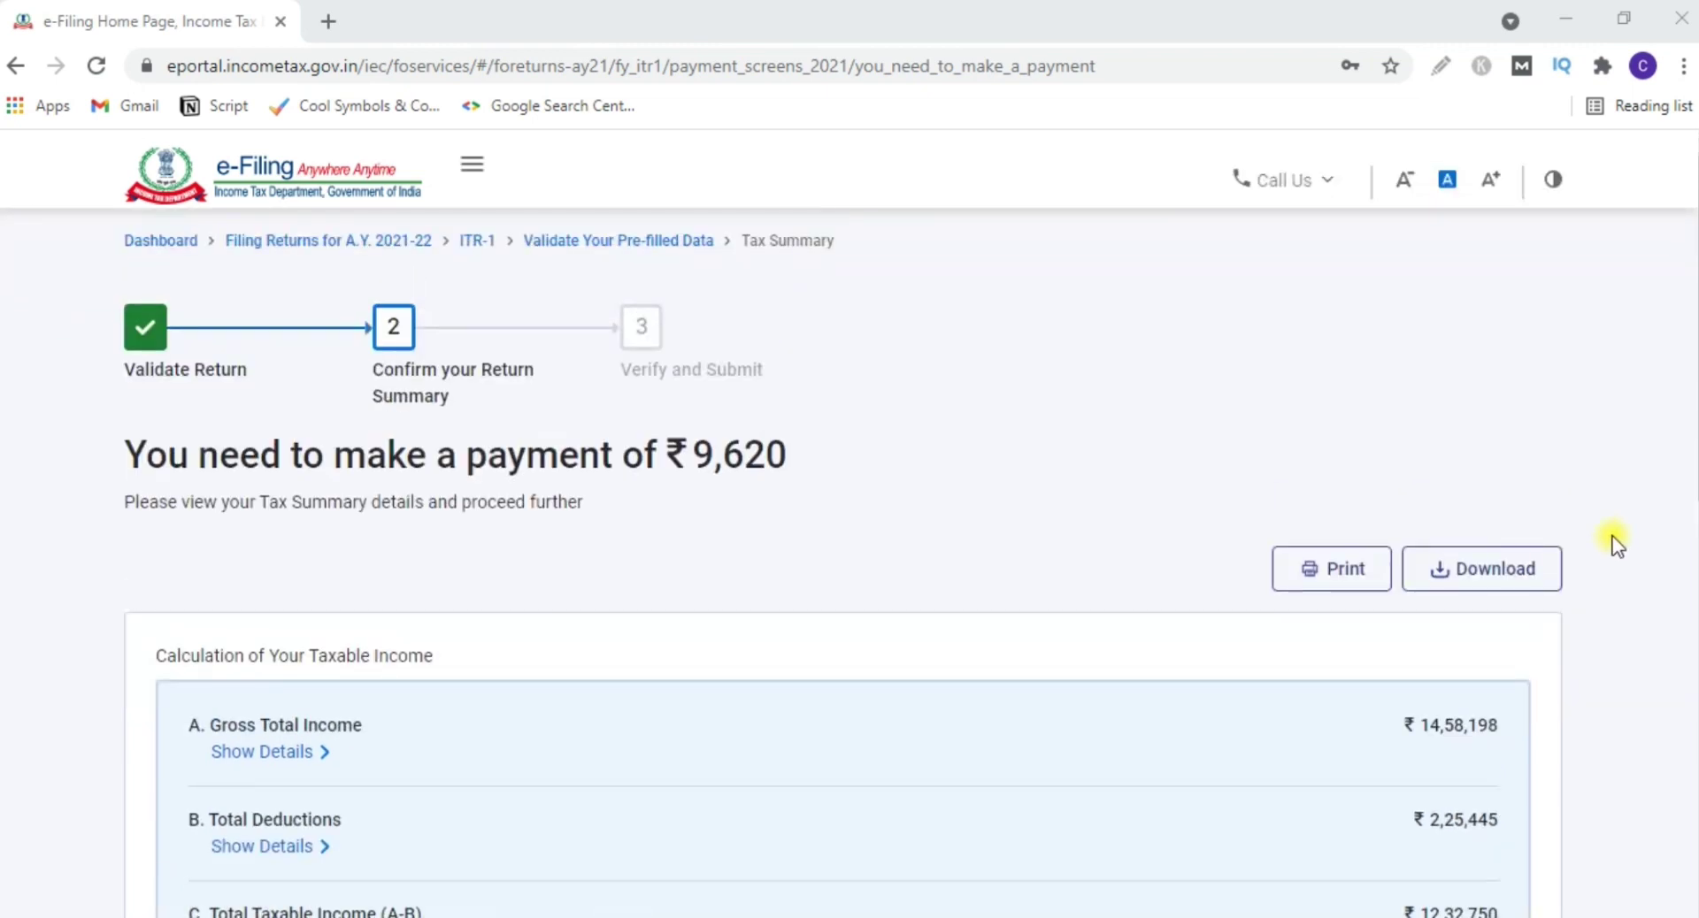
scroll(1615, 544, down, 2)
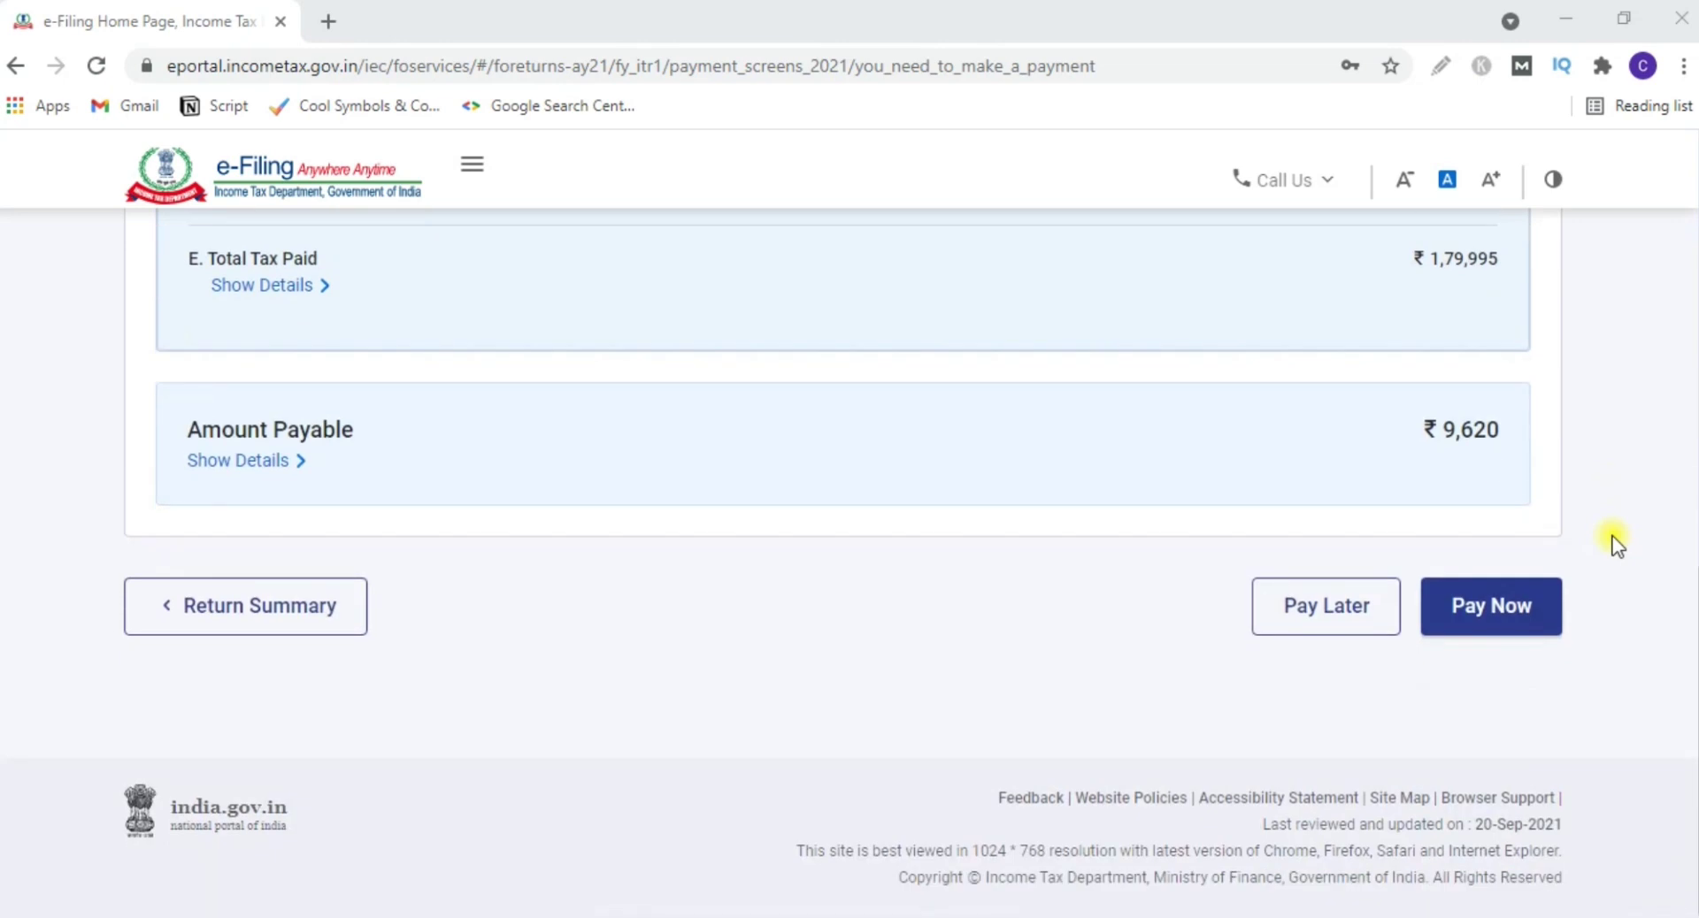
scroll(1611, 543, up, 15)
scroll(642, 379, down, 3)
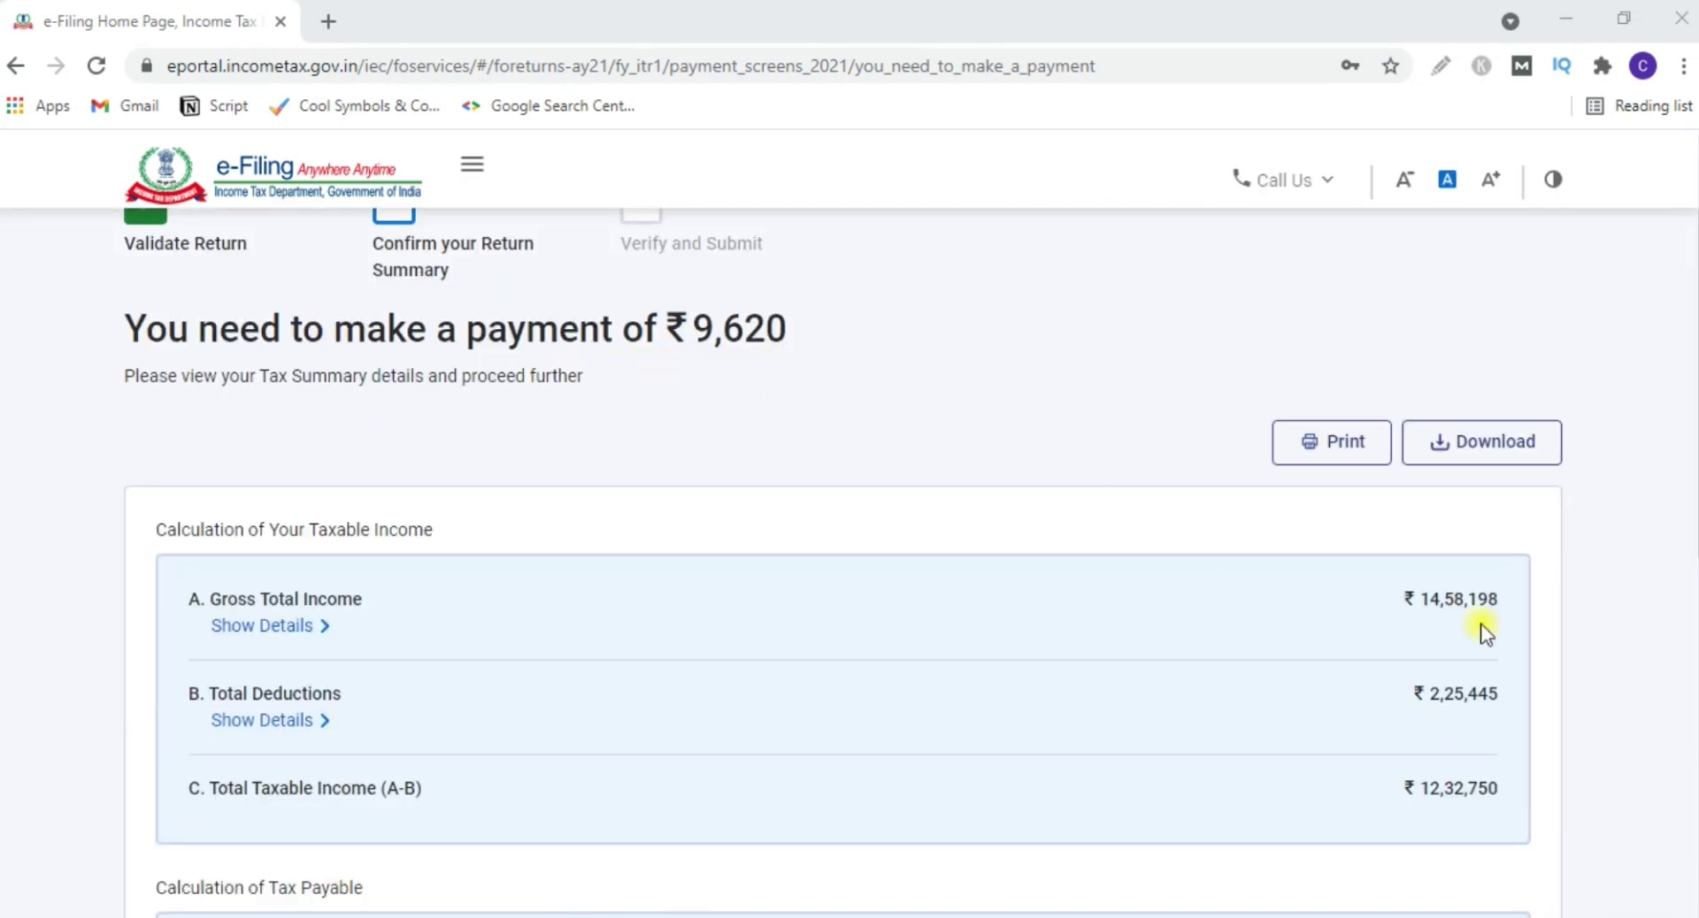
scroll(1479, 624, down, 8)
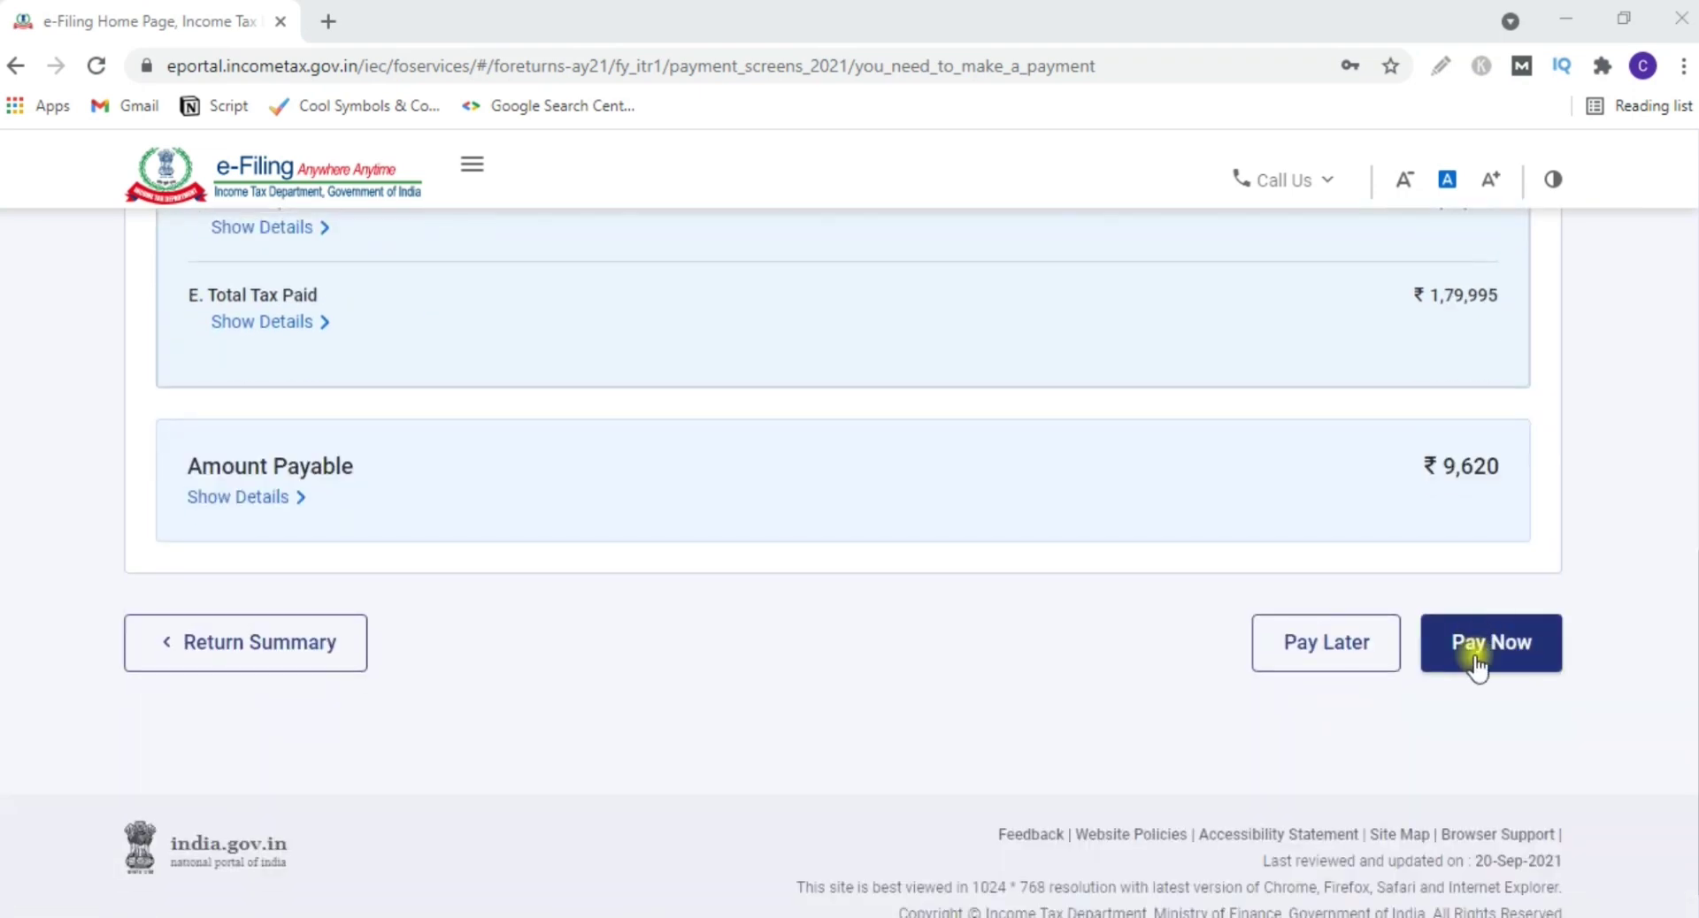
click(1489, 659)
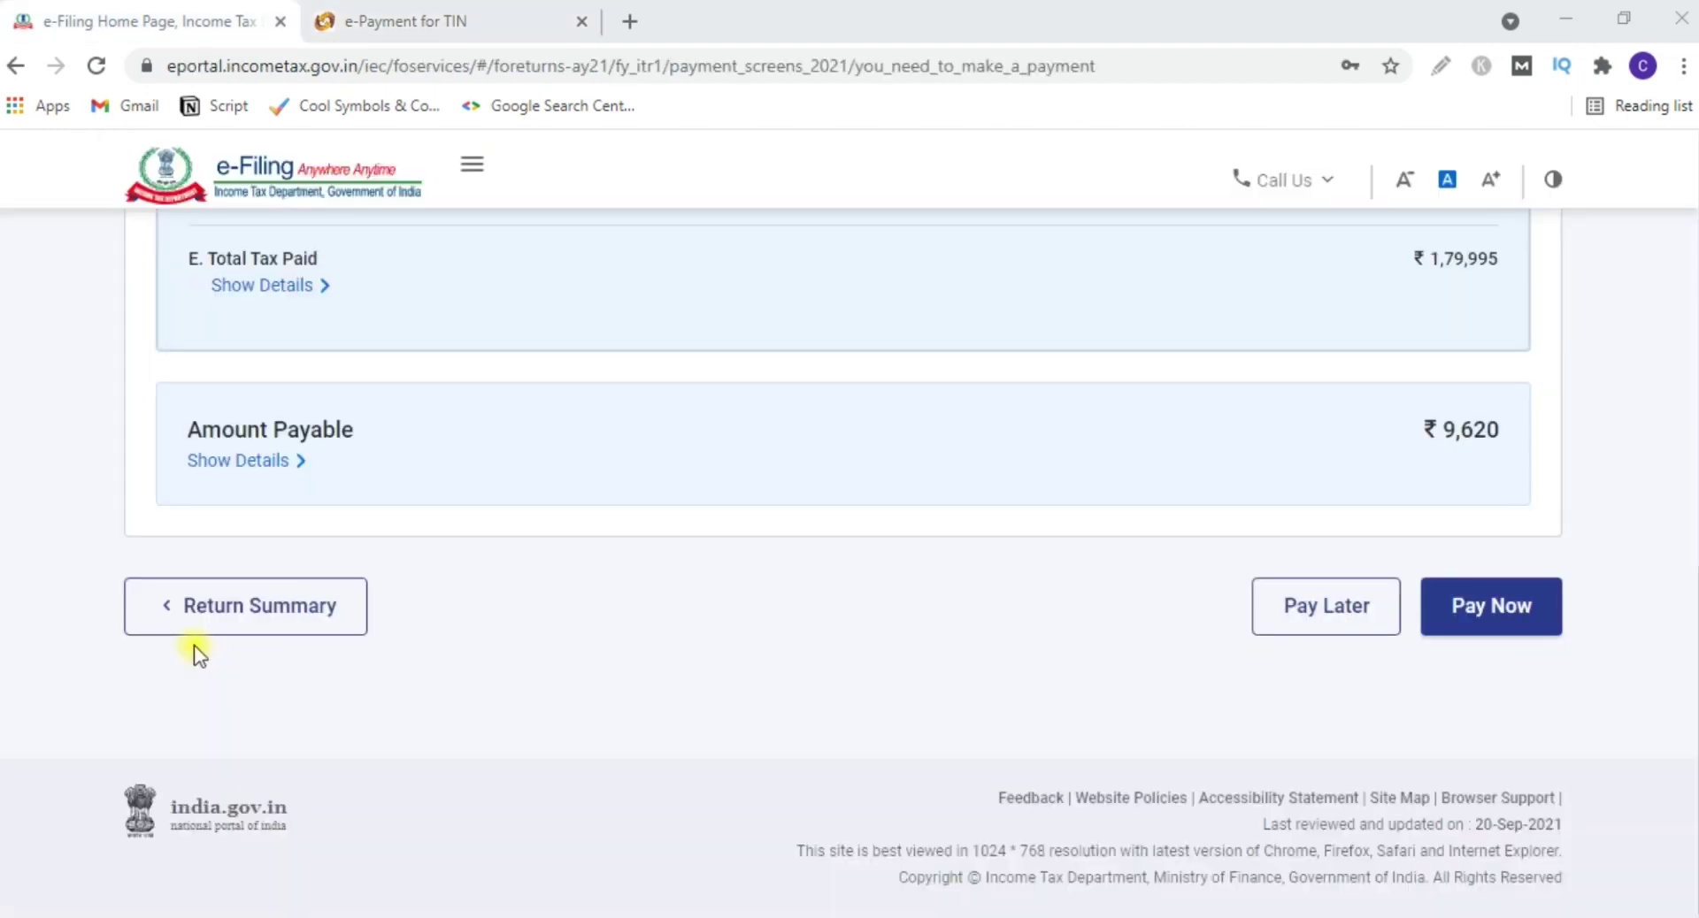
- Return to the return summary and show the advance tax and self-assessment tax payment details in the Tax Paid section
click(234, 609)
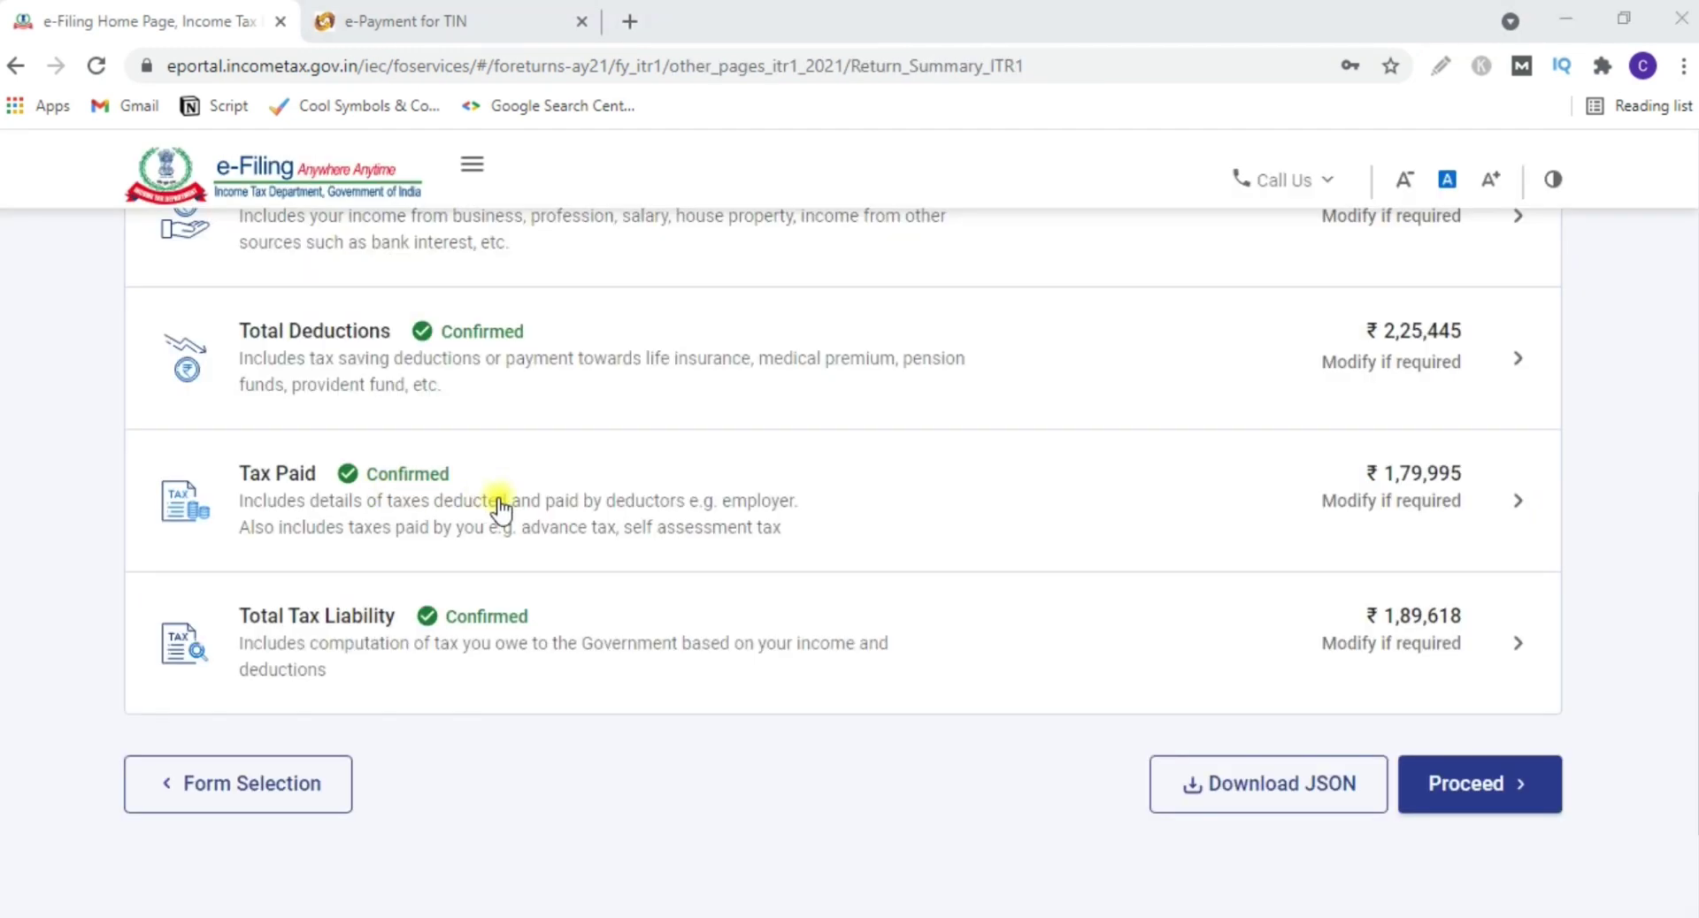
click(500, 509)
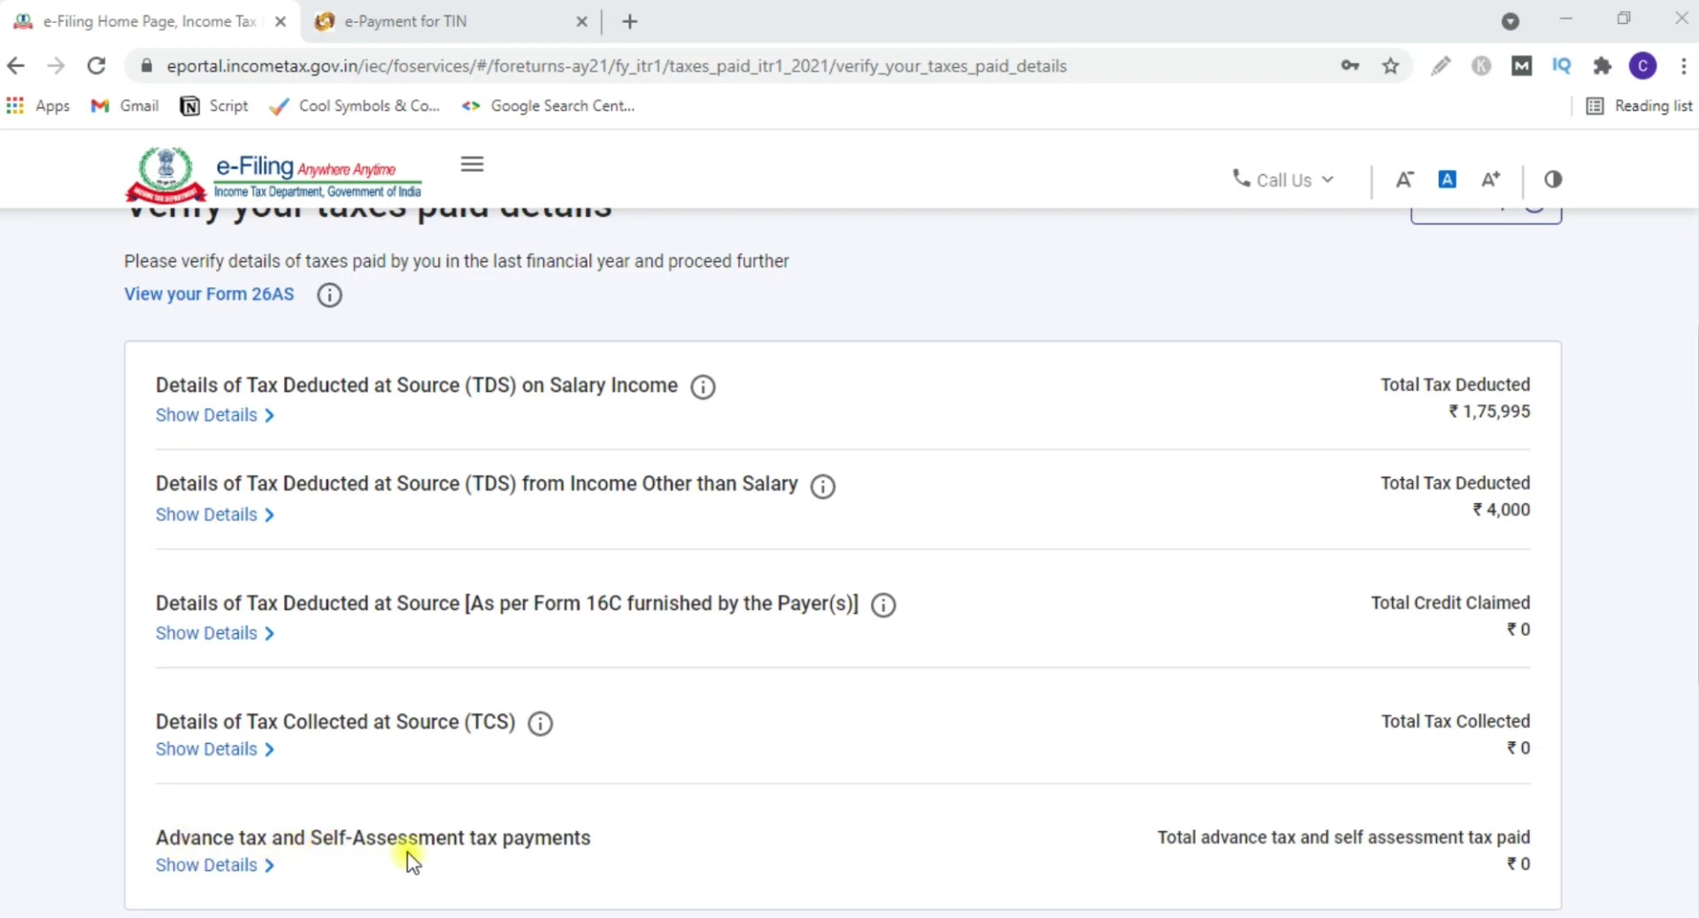
click(251, 867)
scroll(221, 531, down, 5)
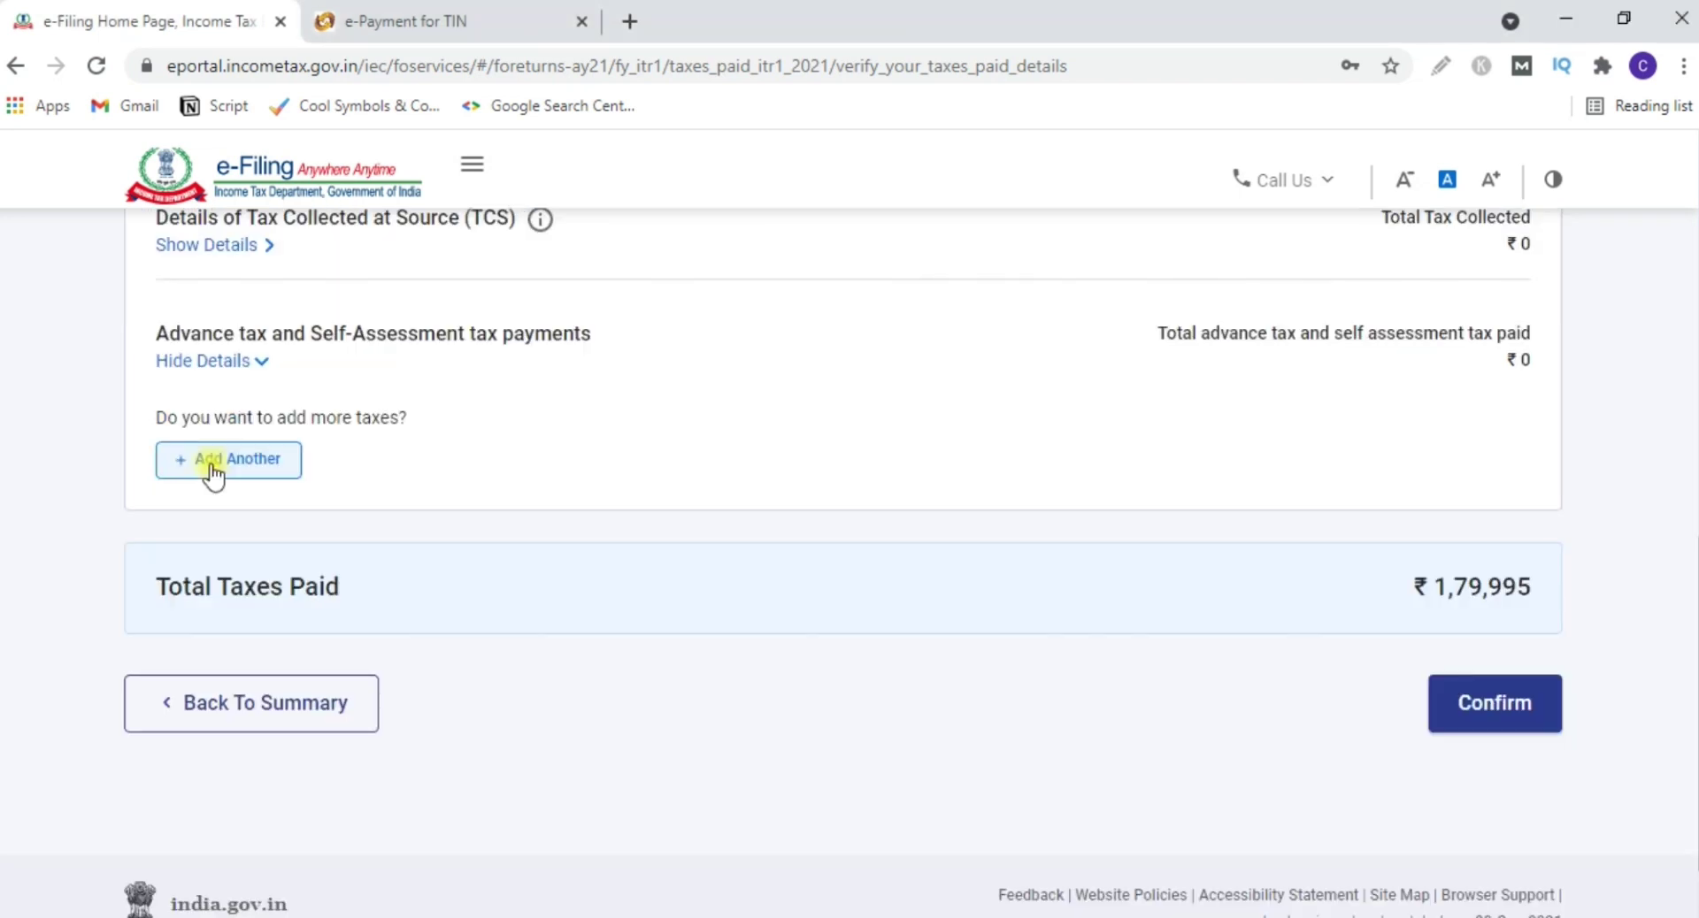
- Add a self-assessment tax payment of 9,500 deposited on 20-Sep-2021 with its BSR code and challan serial number, and confirm the taxes paid
click(211, 460)
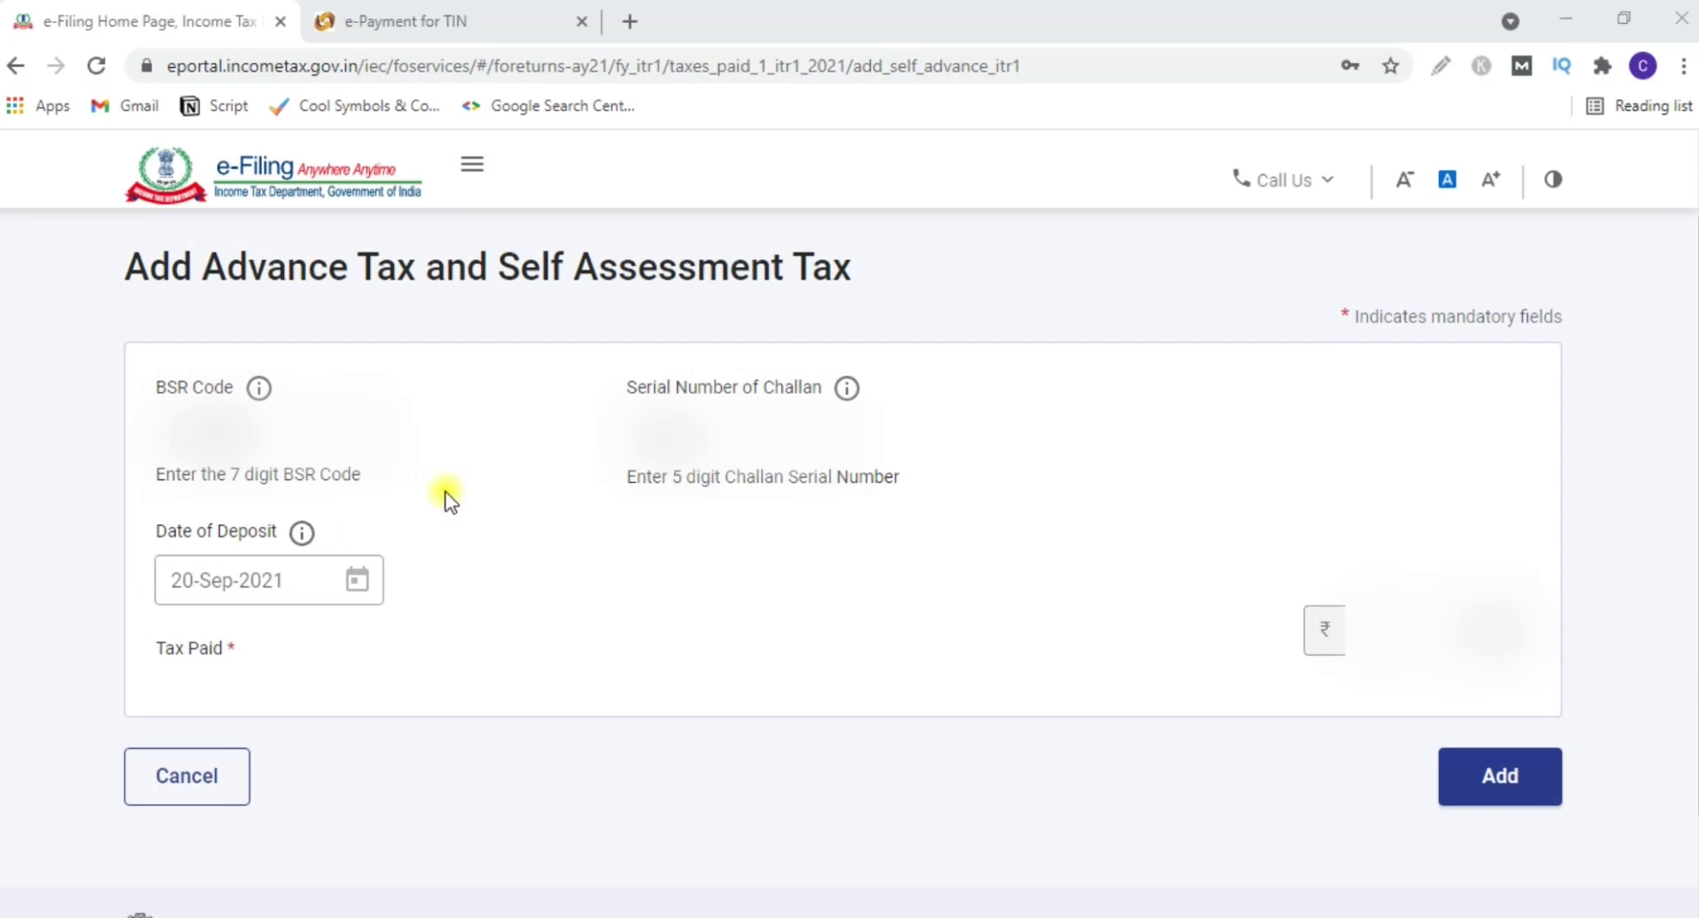
click(1468, 788)
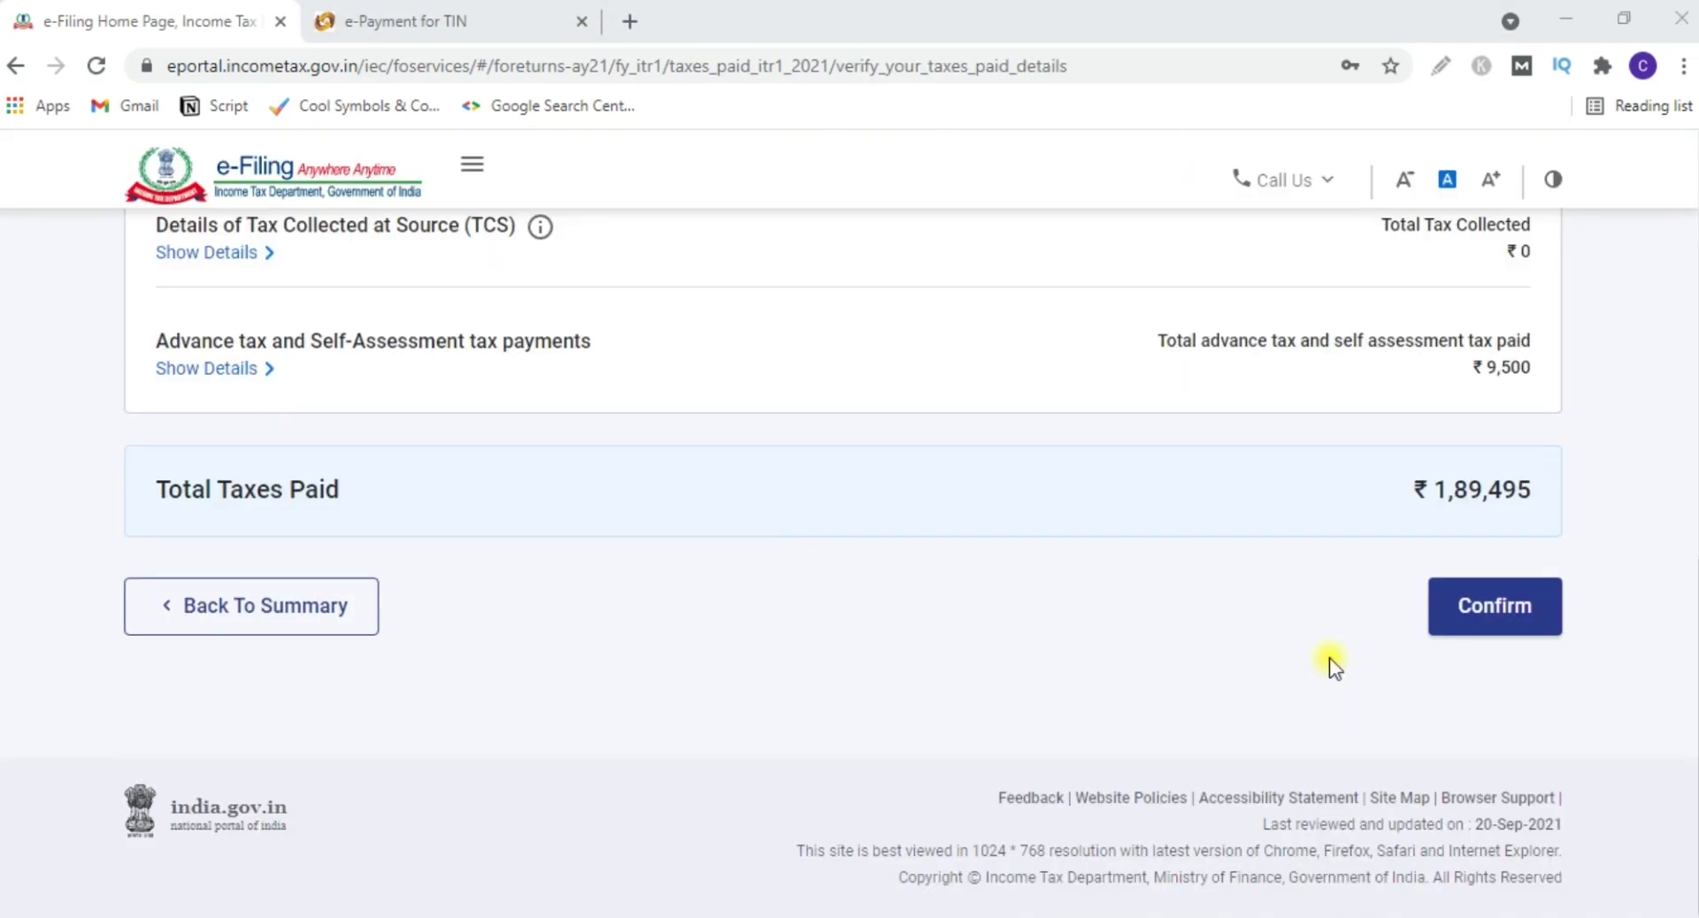
click(1493, 609)
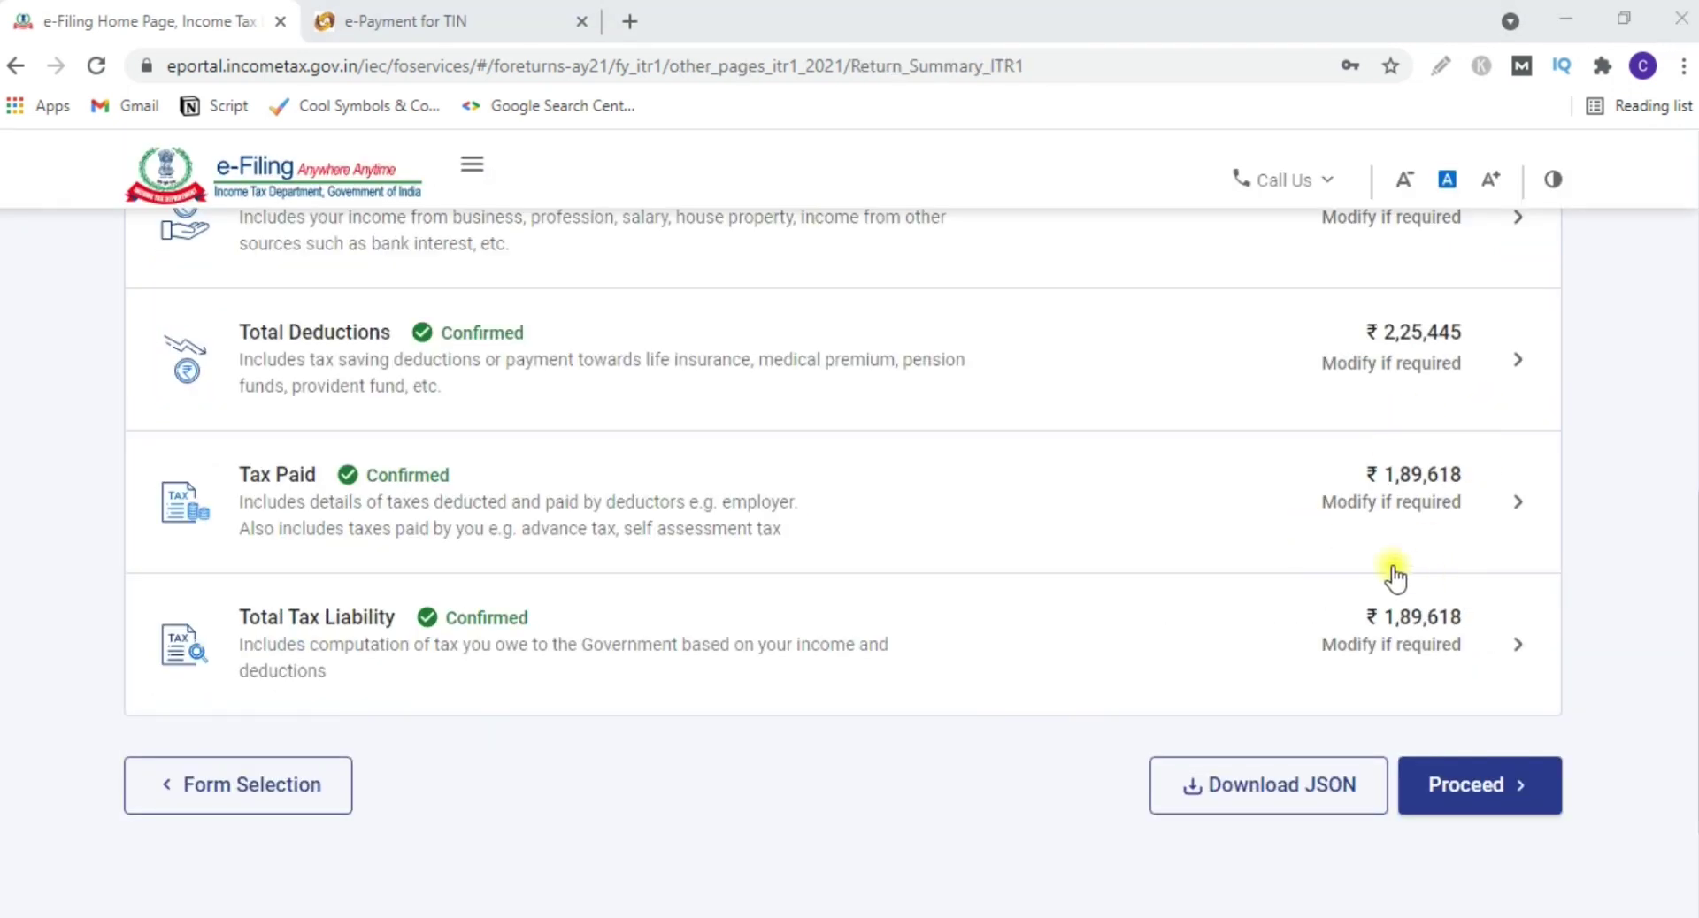
- Proceed to the tax summary, check the amount payable, and continue to the Preview and Submit page
click(1474, 816)
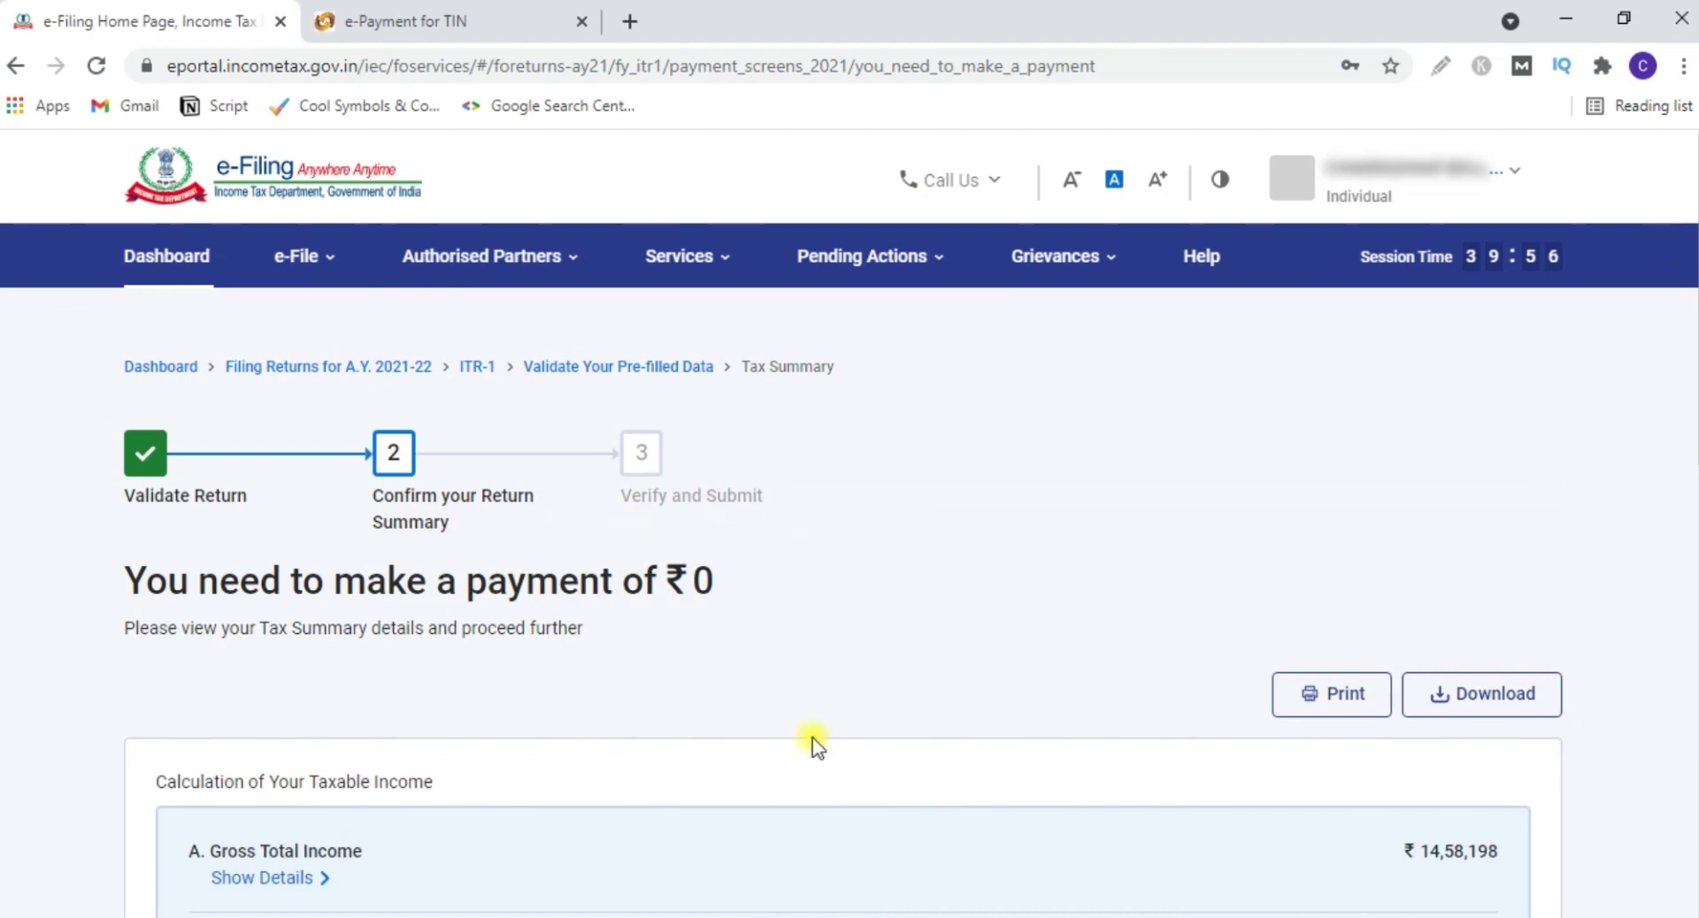
scroll(1637, 662, down, 5)
scroll(1636, 661, down, 5)
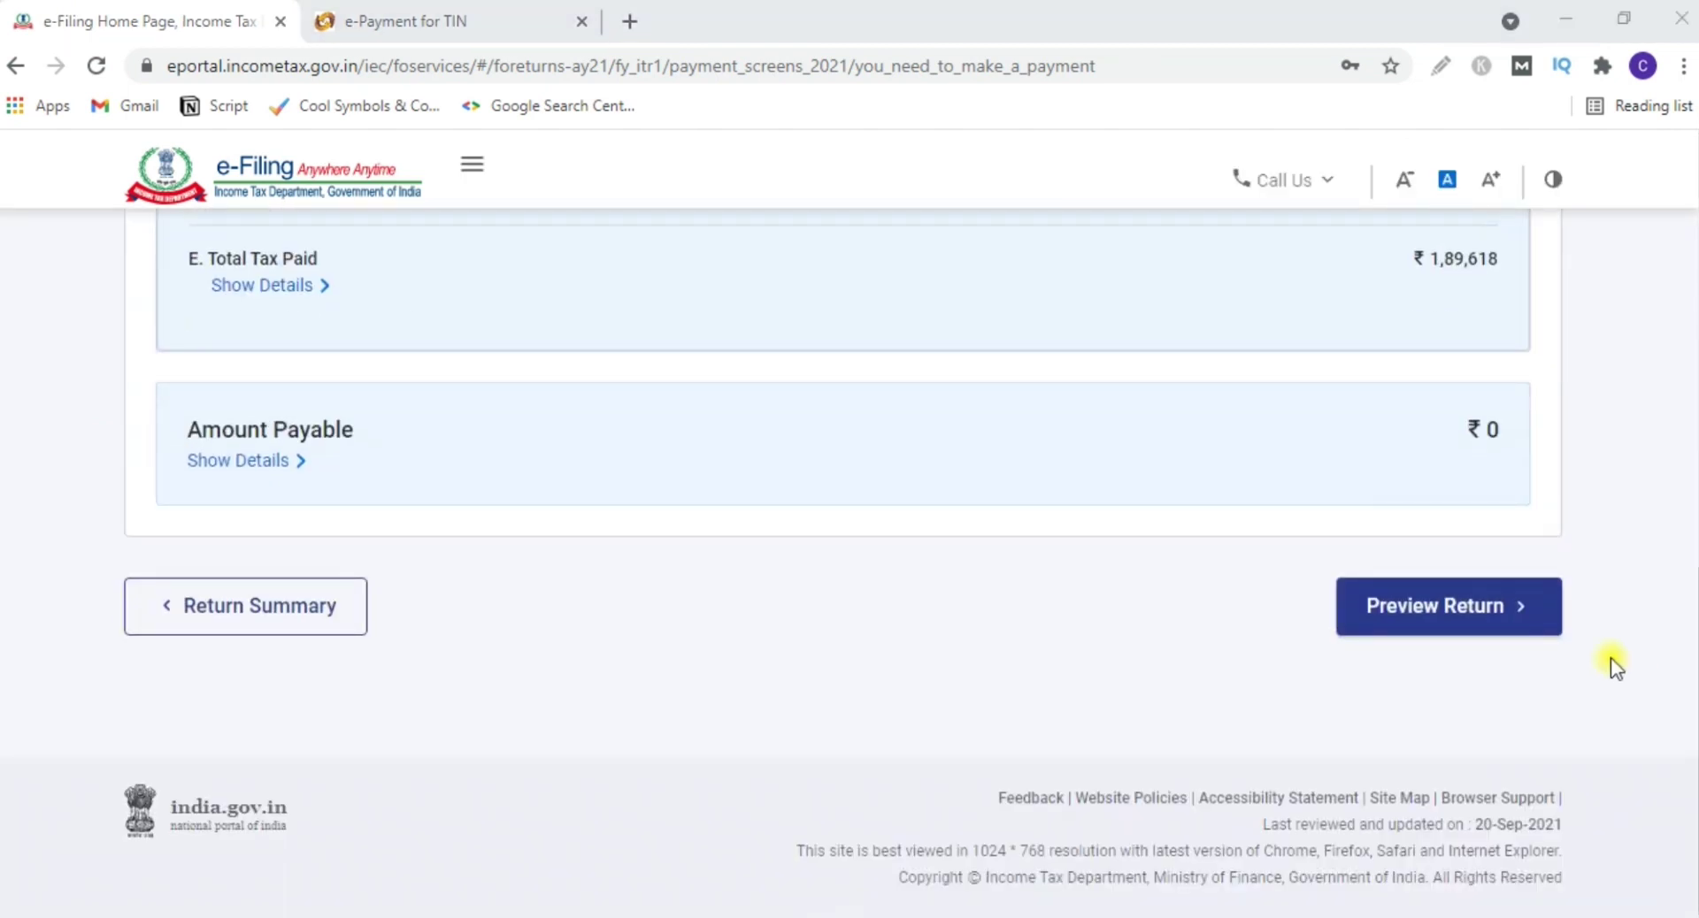
click(1492, 630)
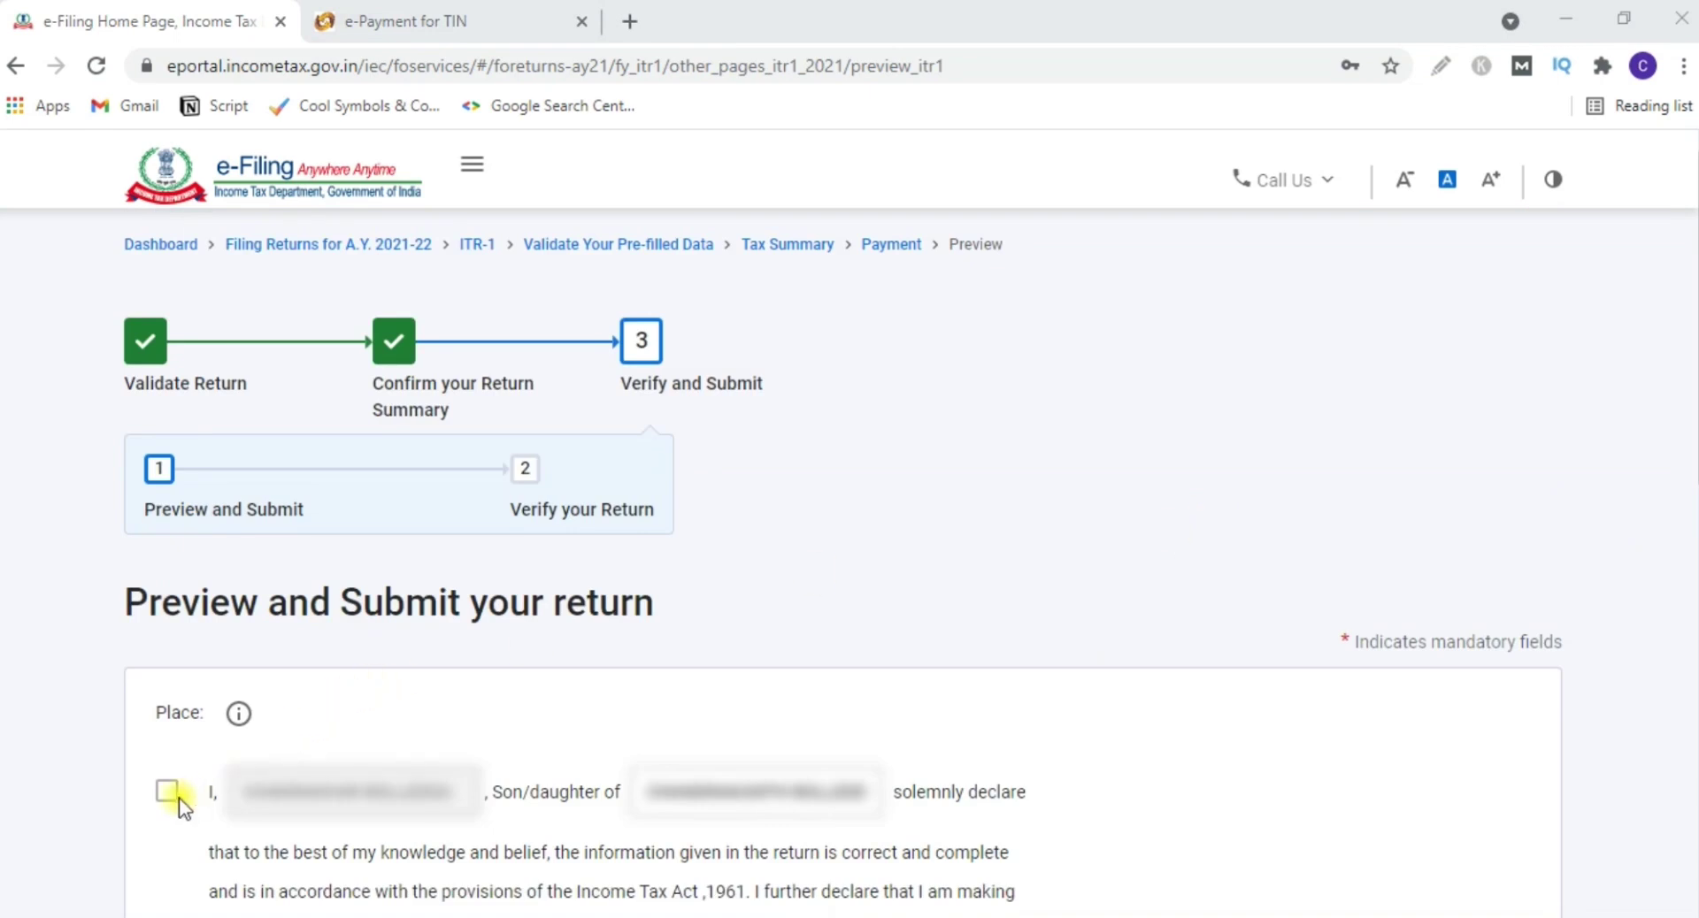
- Accept the declaration in the capacity of Self, leave the TRP details empty, and proceed to the preview of the return
click(173, 796)
scroll(1600, 592, down, 10)
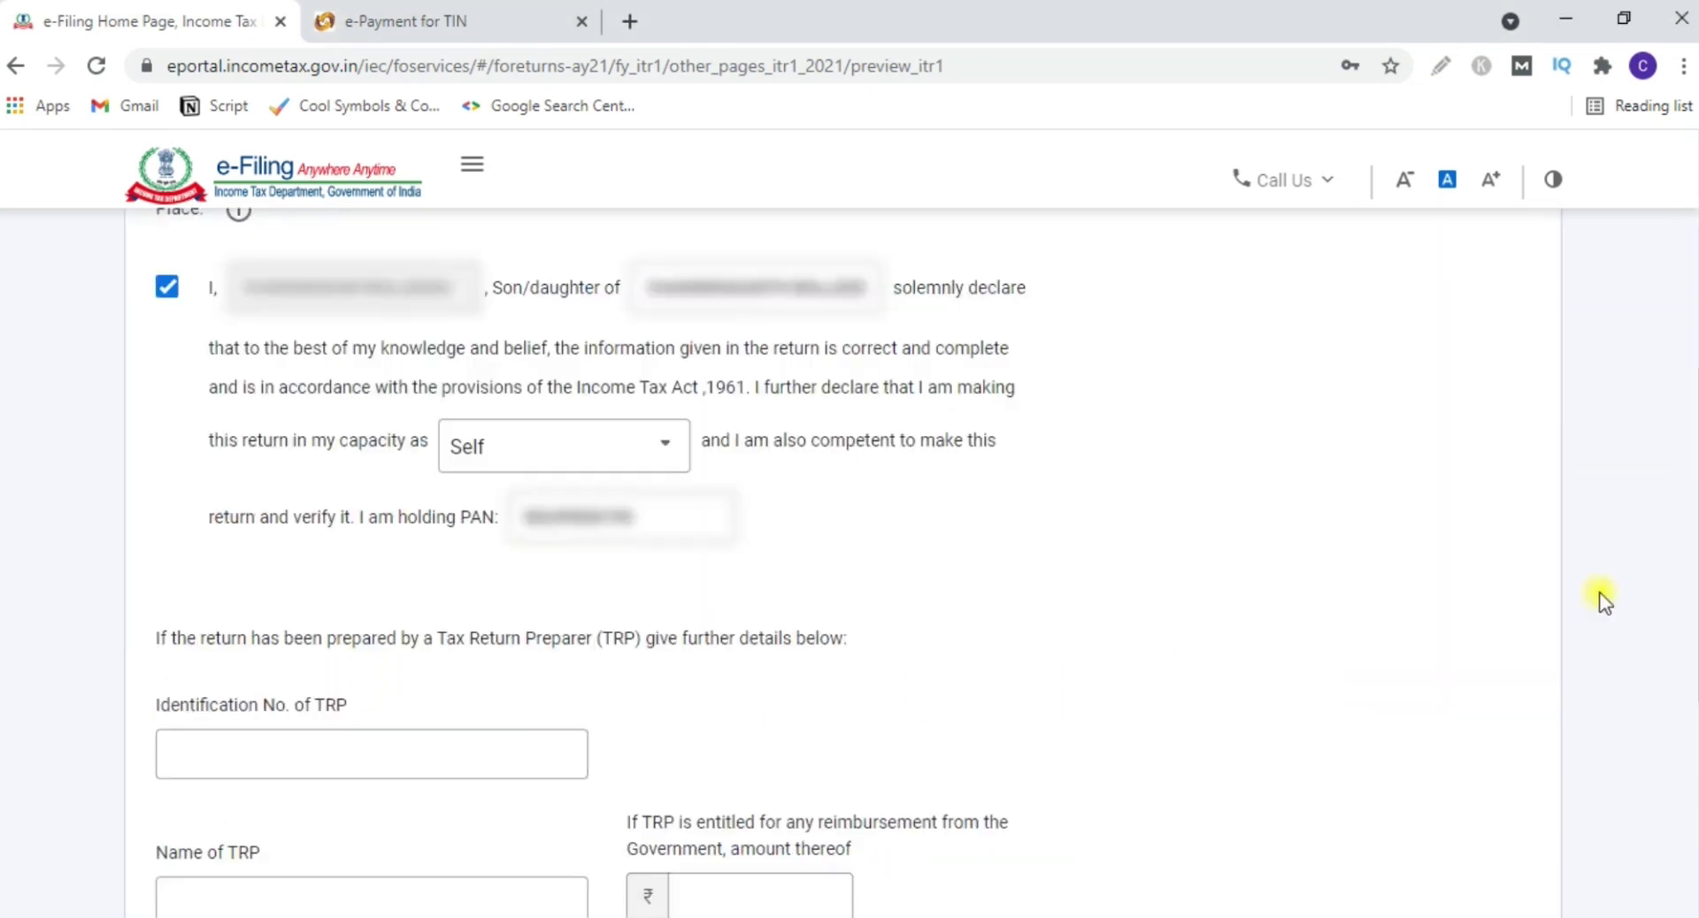
scroll(1599, 592, down, 1)
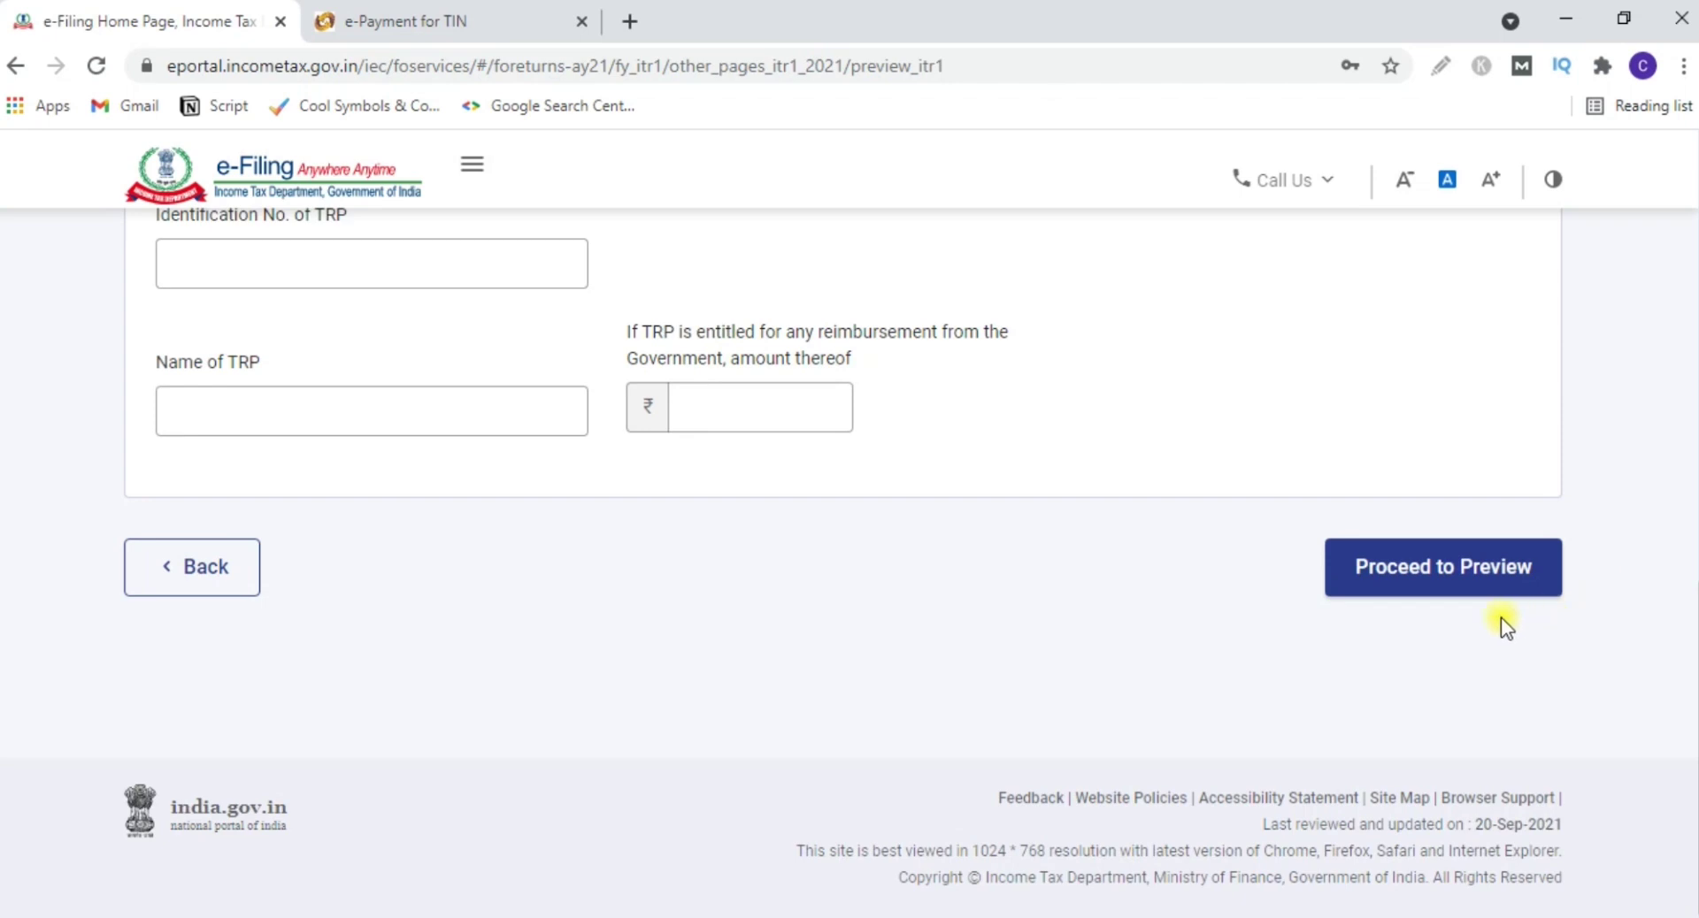
click(1466, 570)
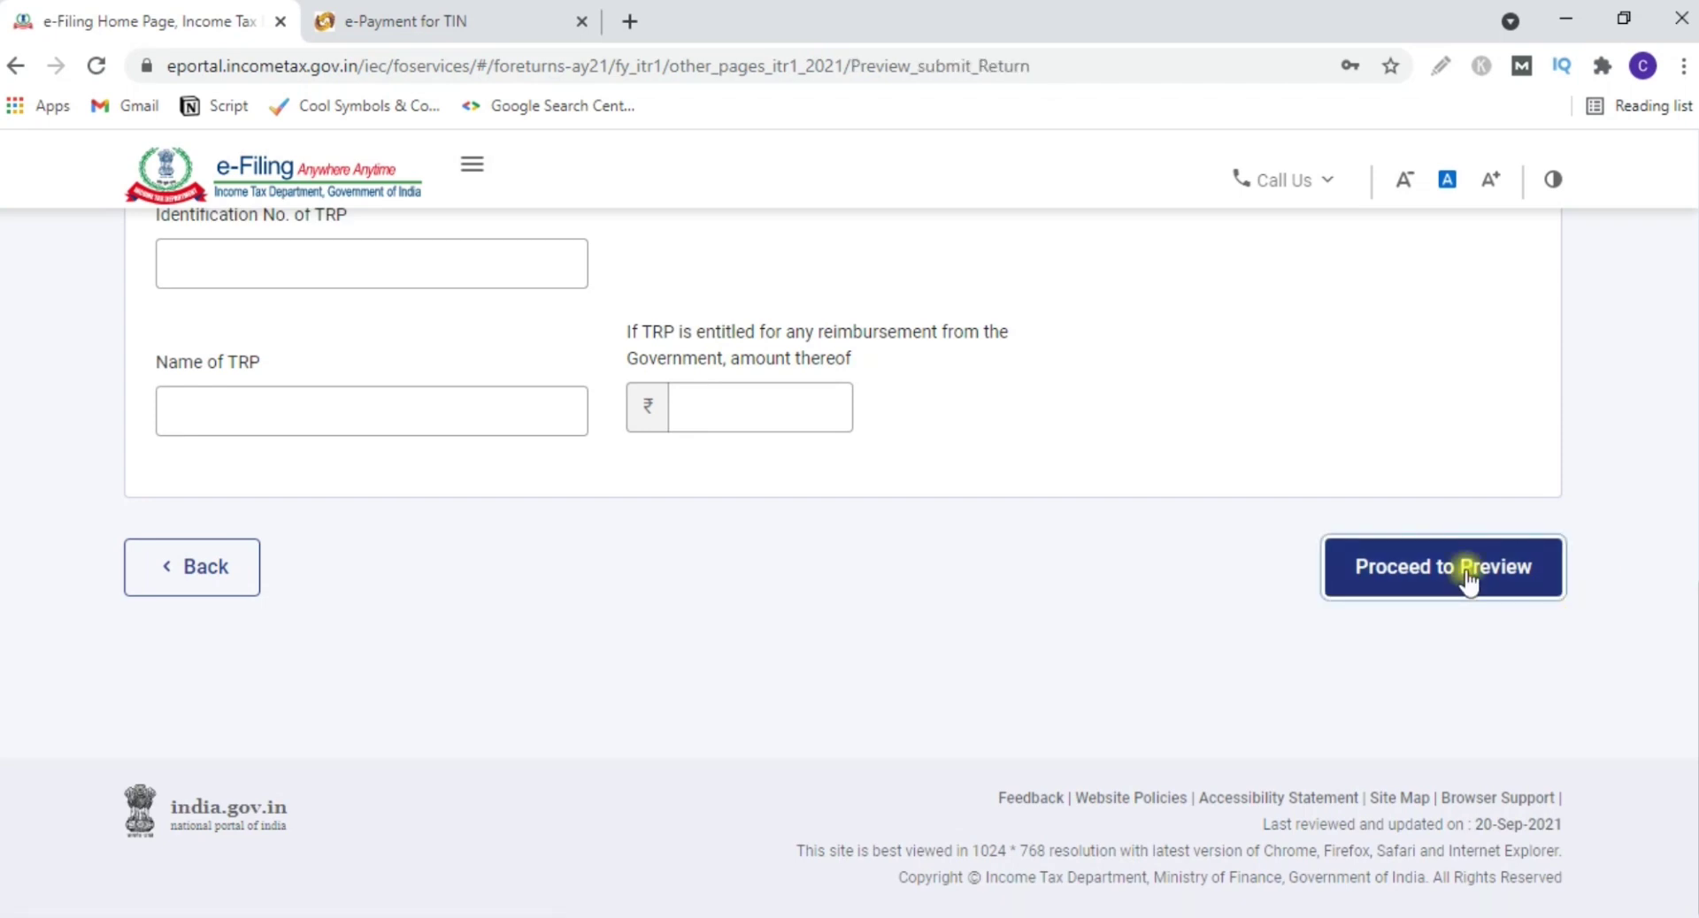
scroll(1616, 681, down, 10)
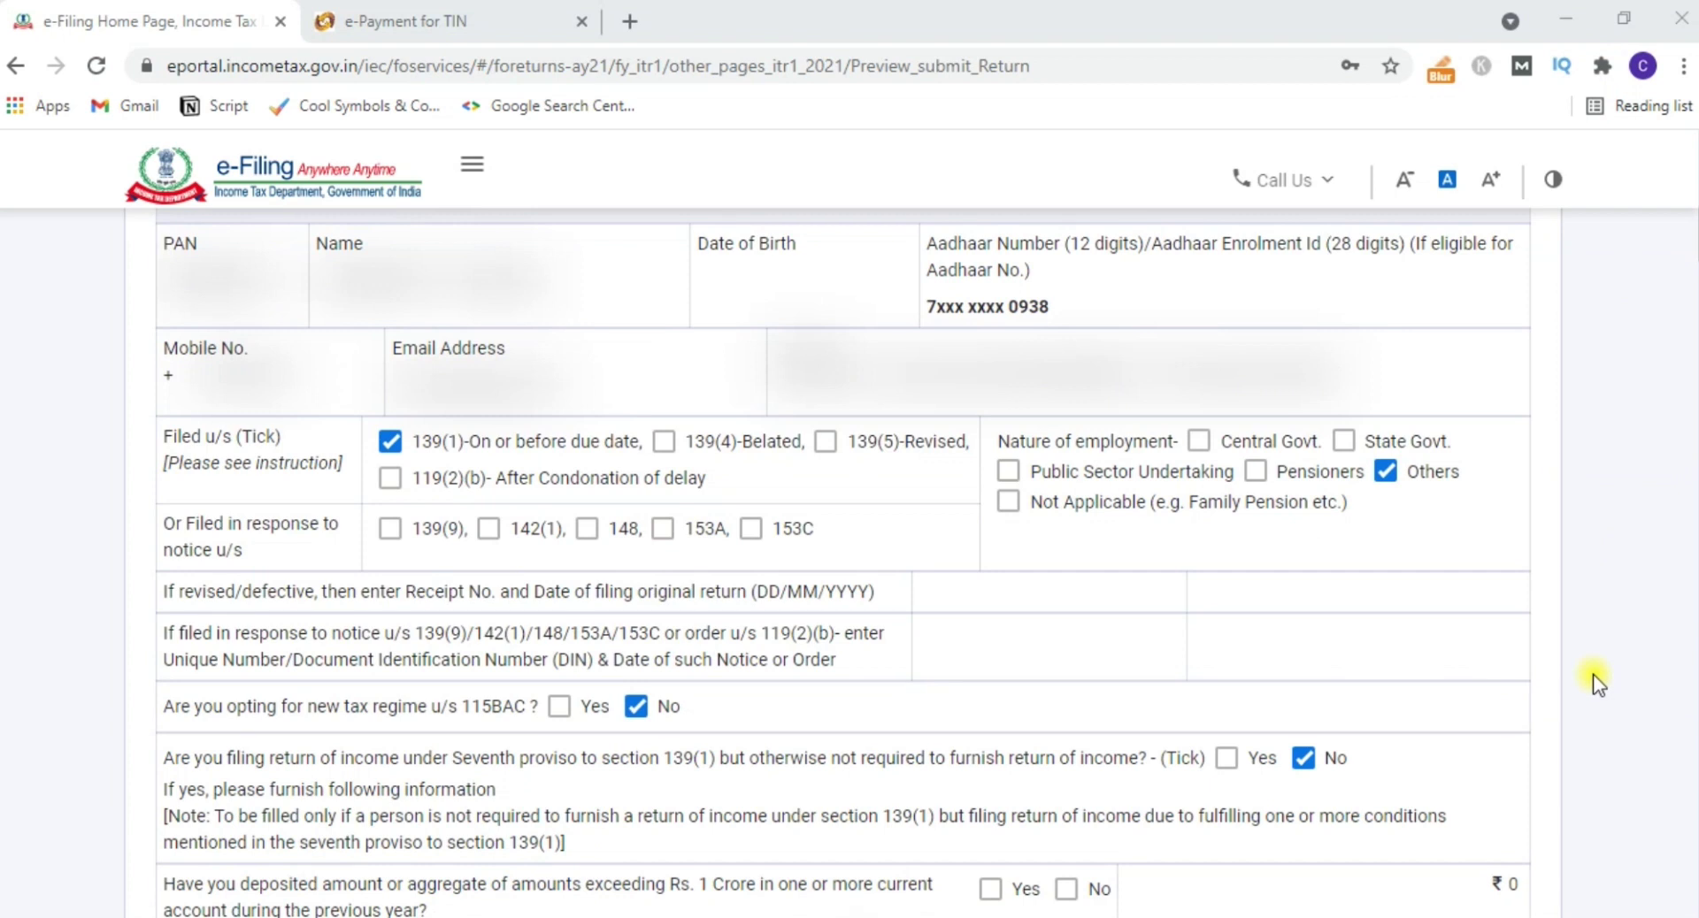
- Review the return preview through to the end, run its validation, and proceed to verification
scroll(1382, 736, up, 10)
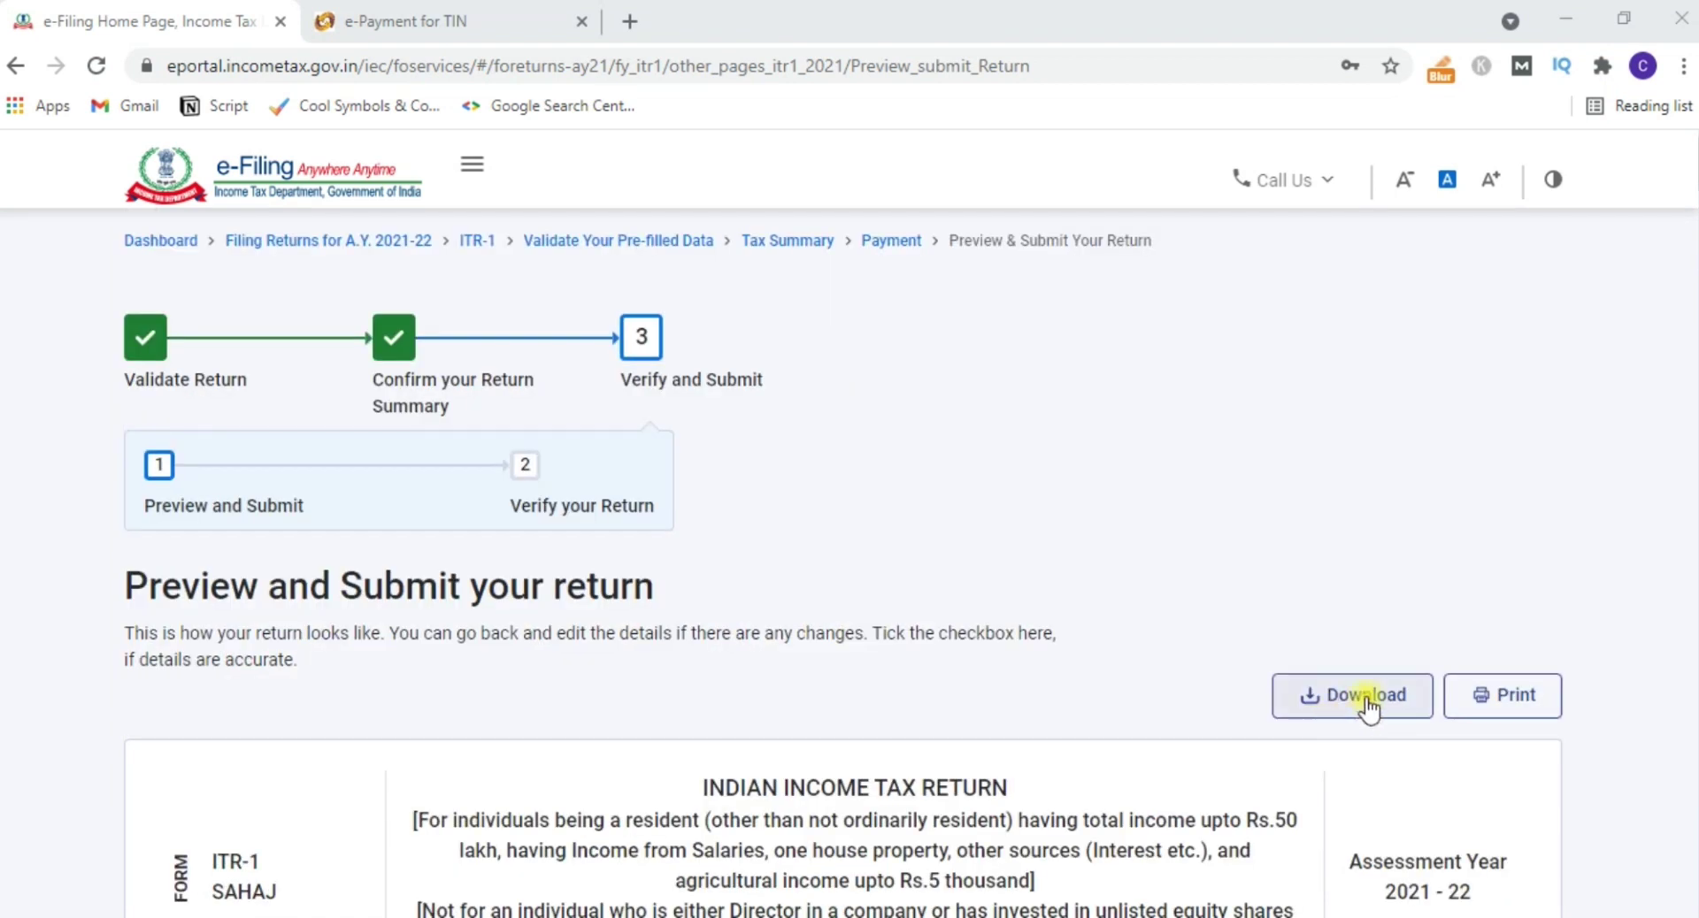
scroll(1606, 699, down, 20)
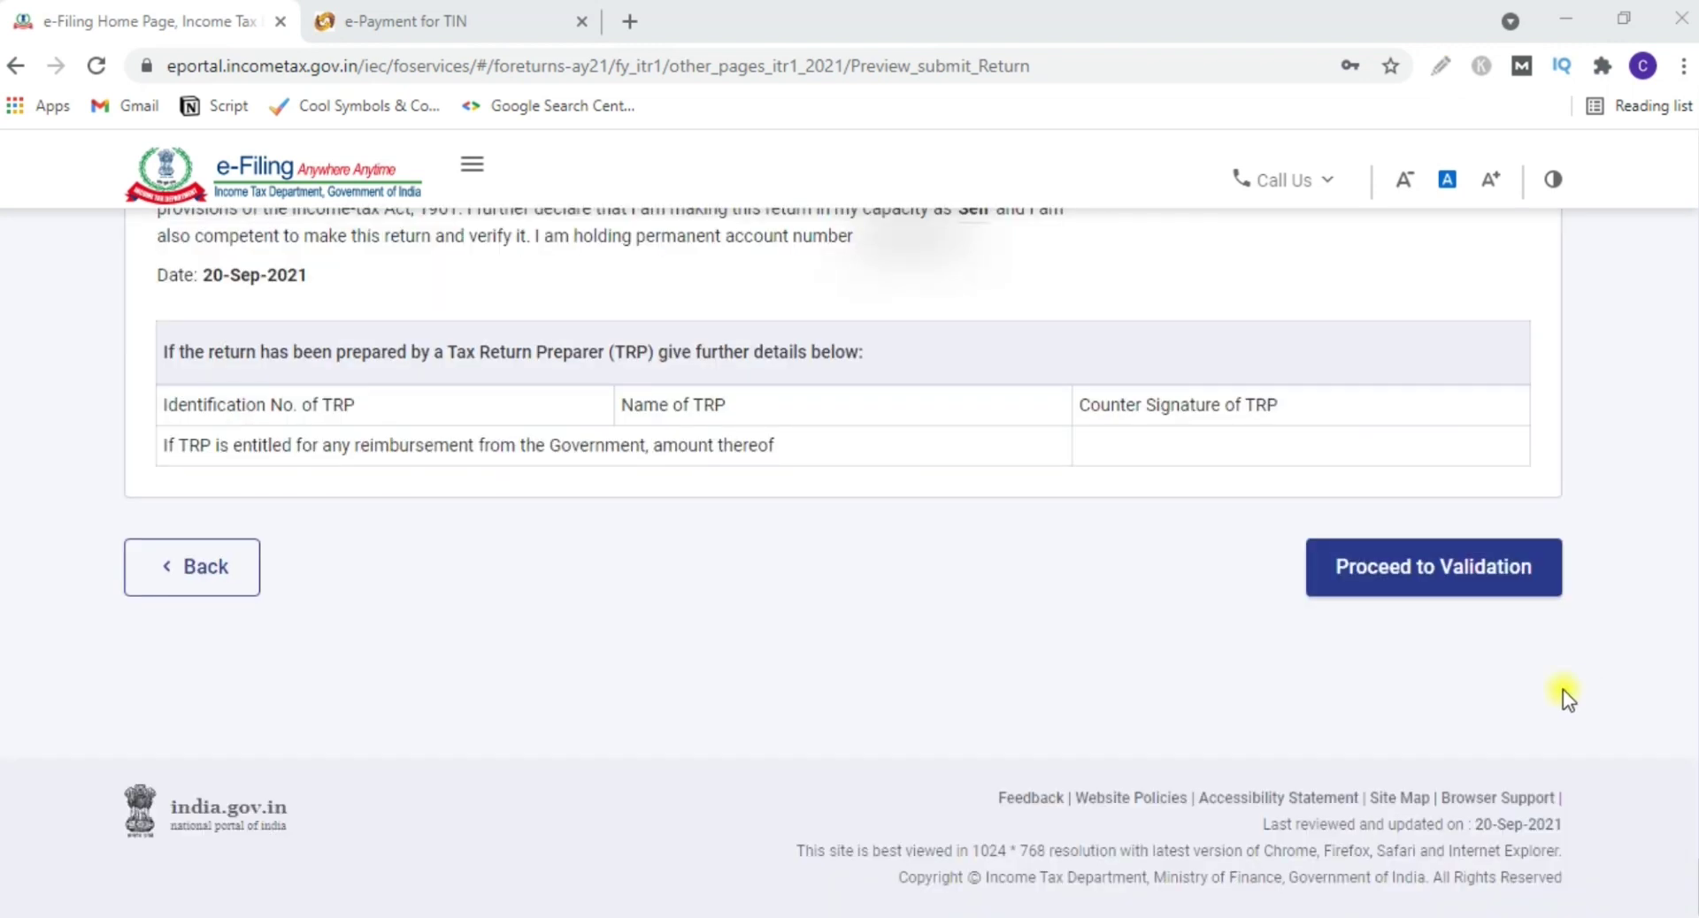
click(1493, 573)
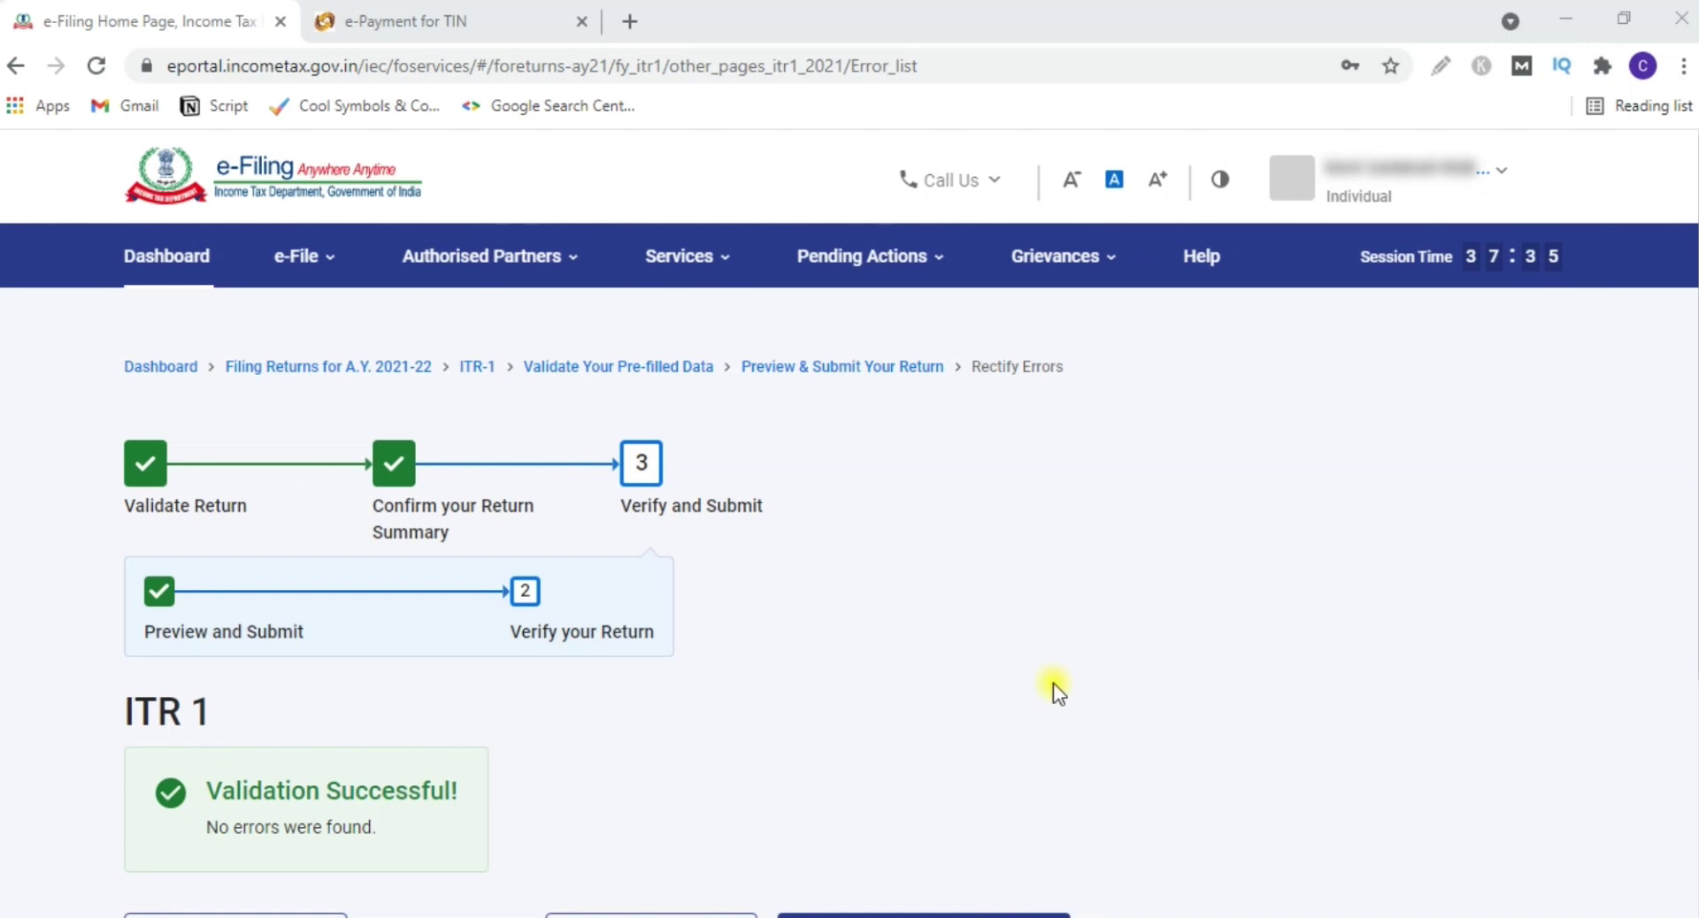
scroll(1367, 586, down, 3)
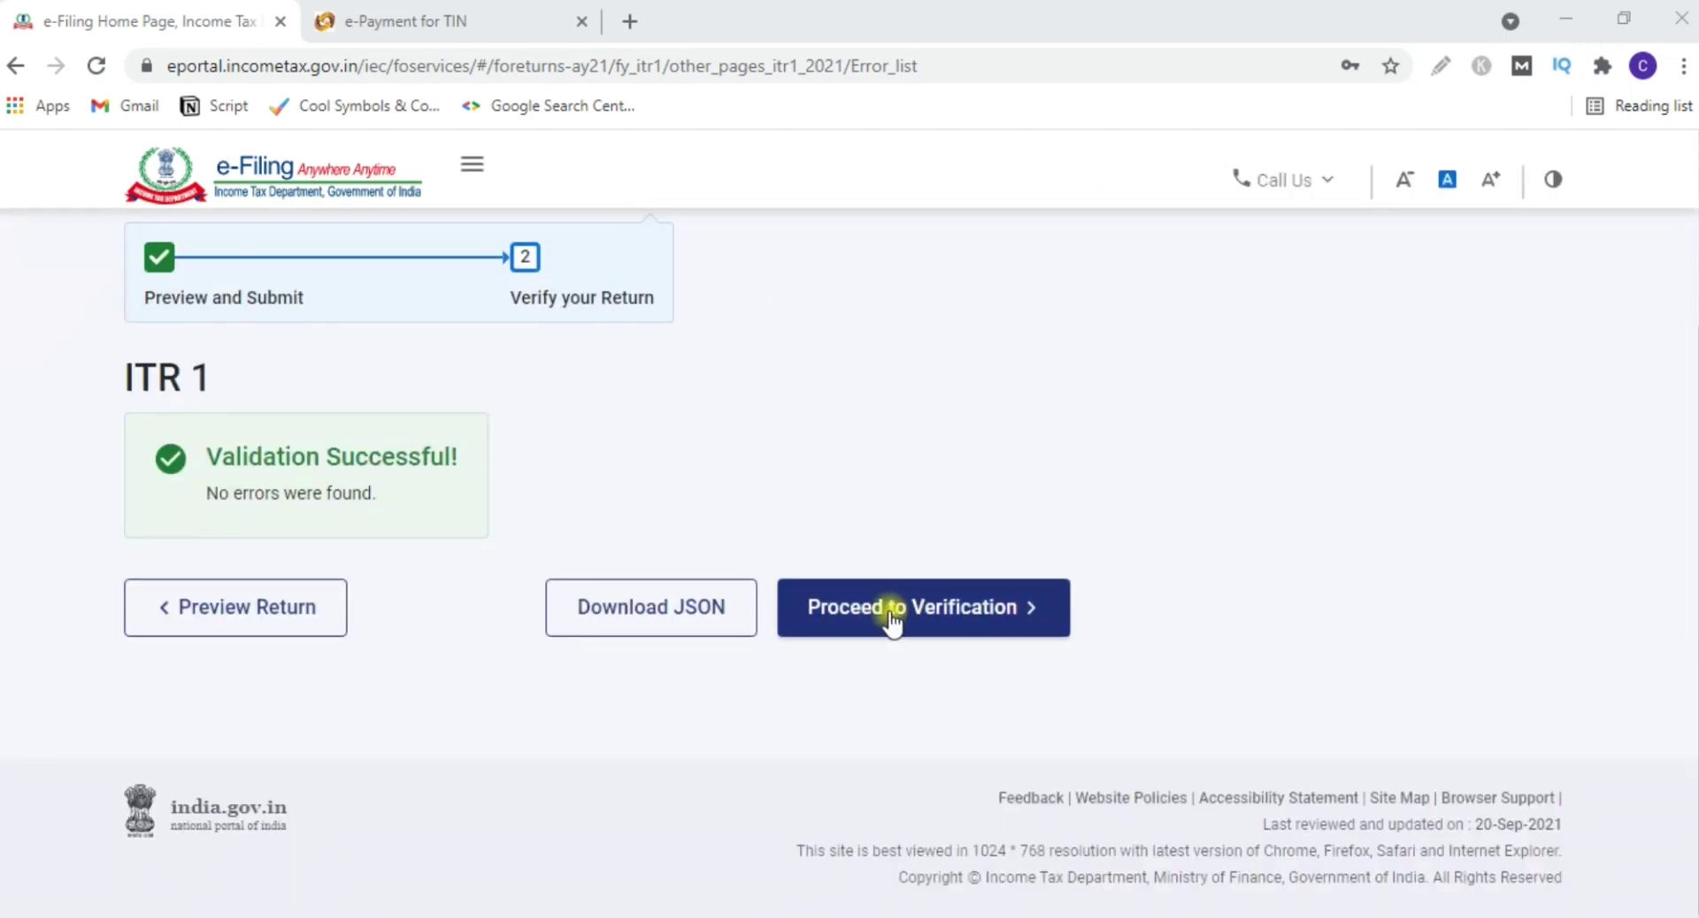
click(924, 627)
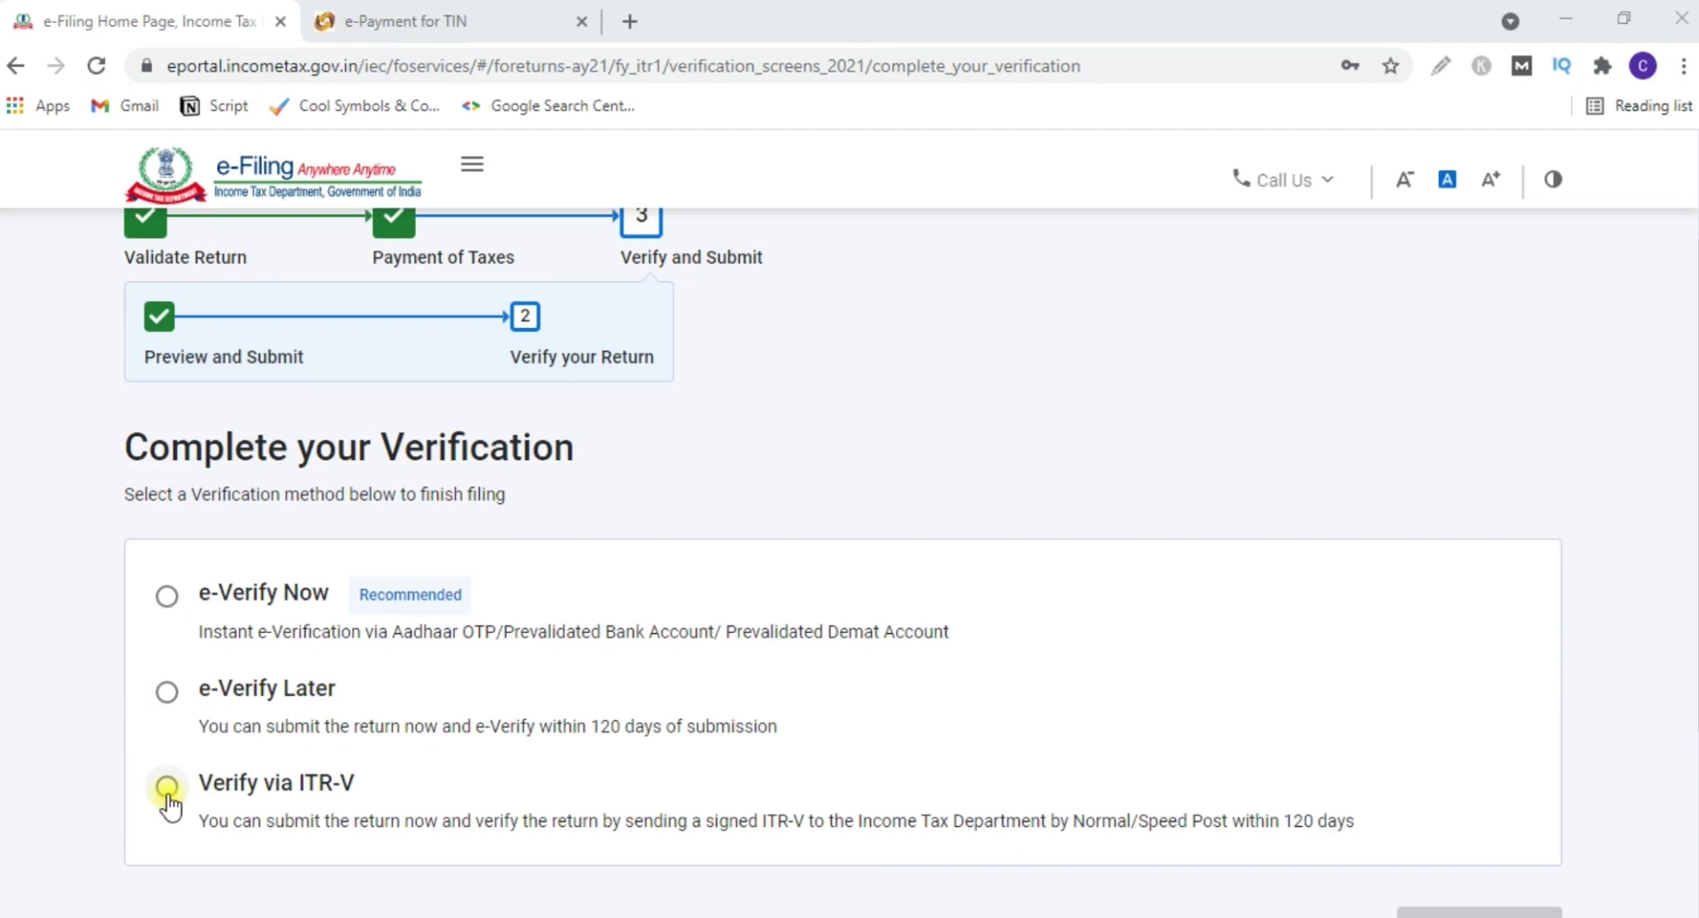
- Choose e-Verify Now as the verification method for the return and continue
scroll(365, 422, up, 2)
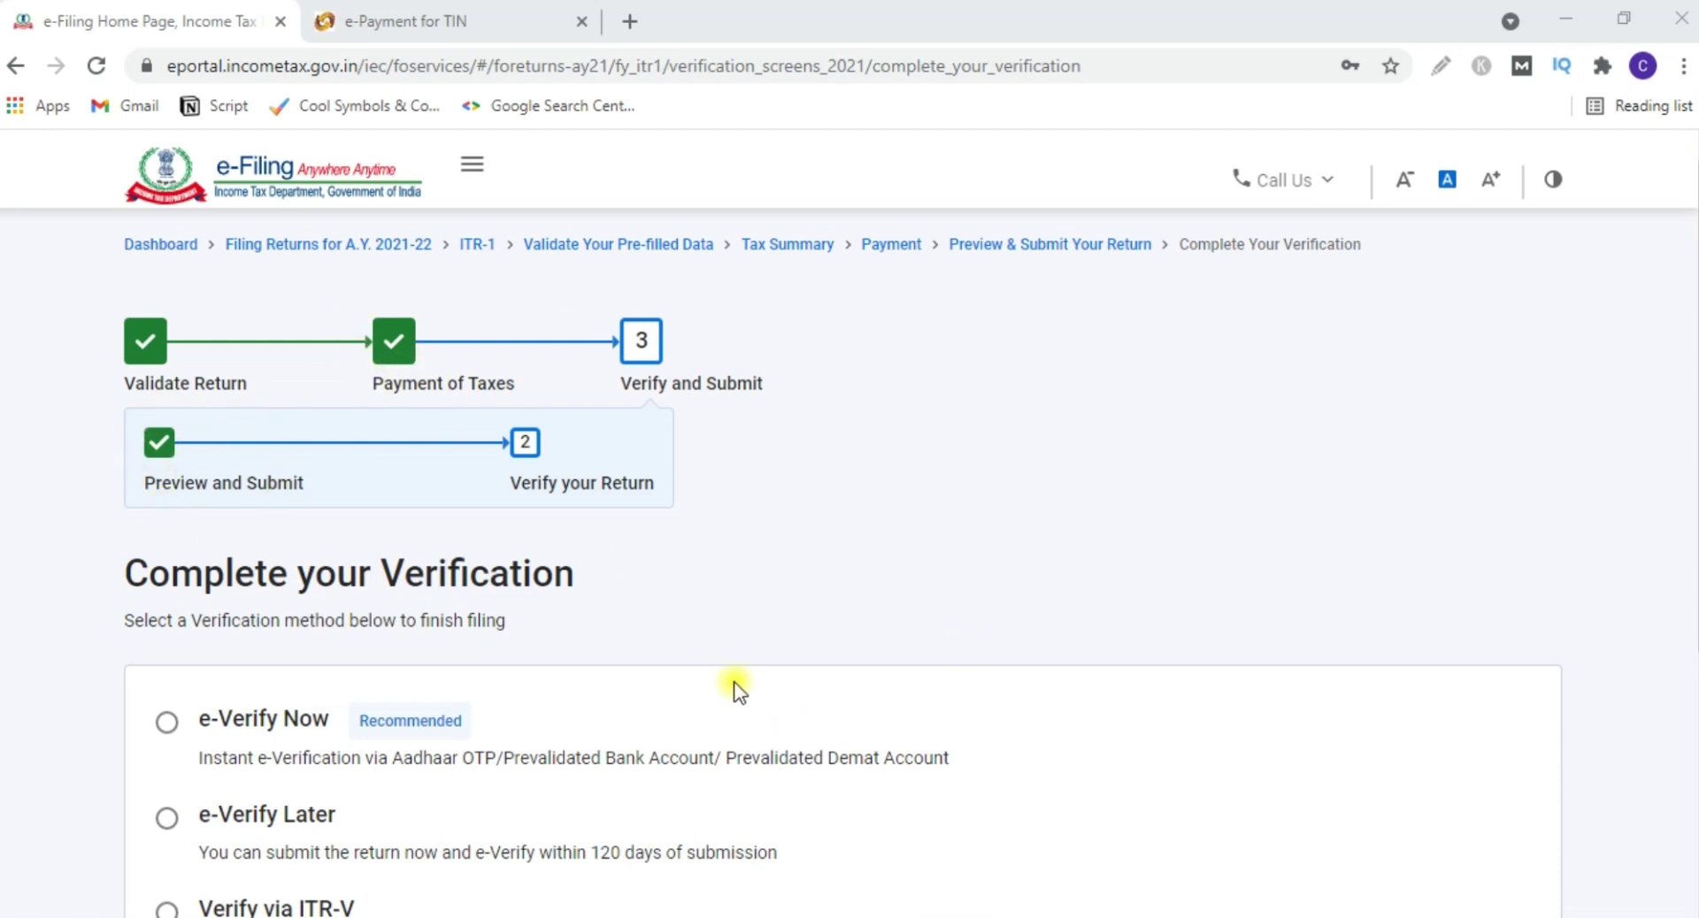
click(169, 724)
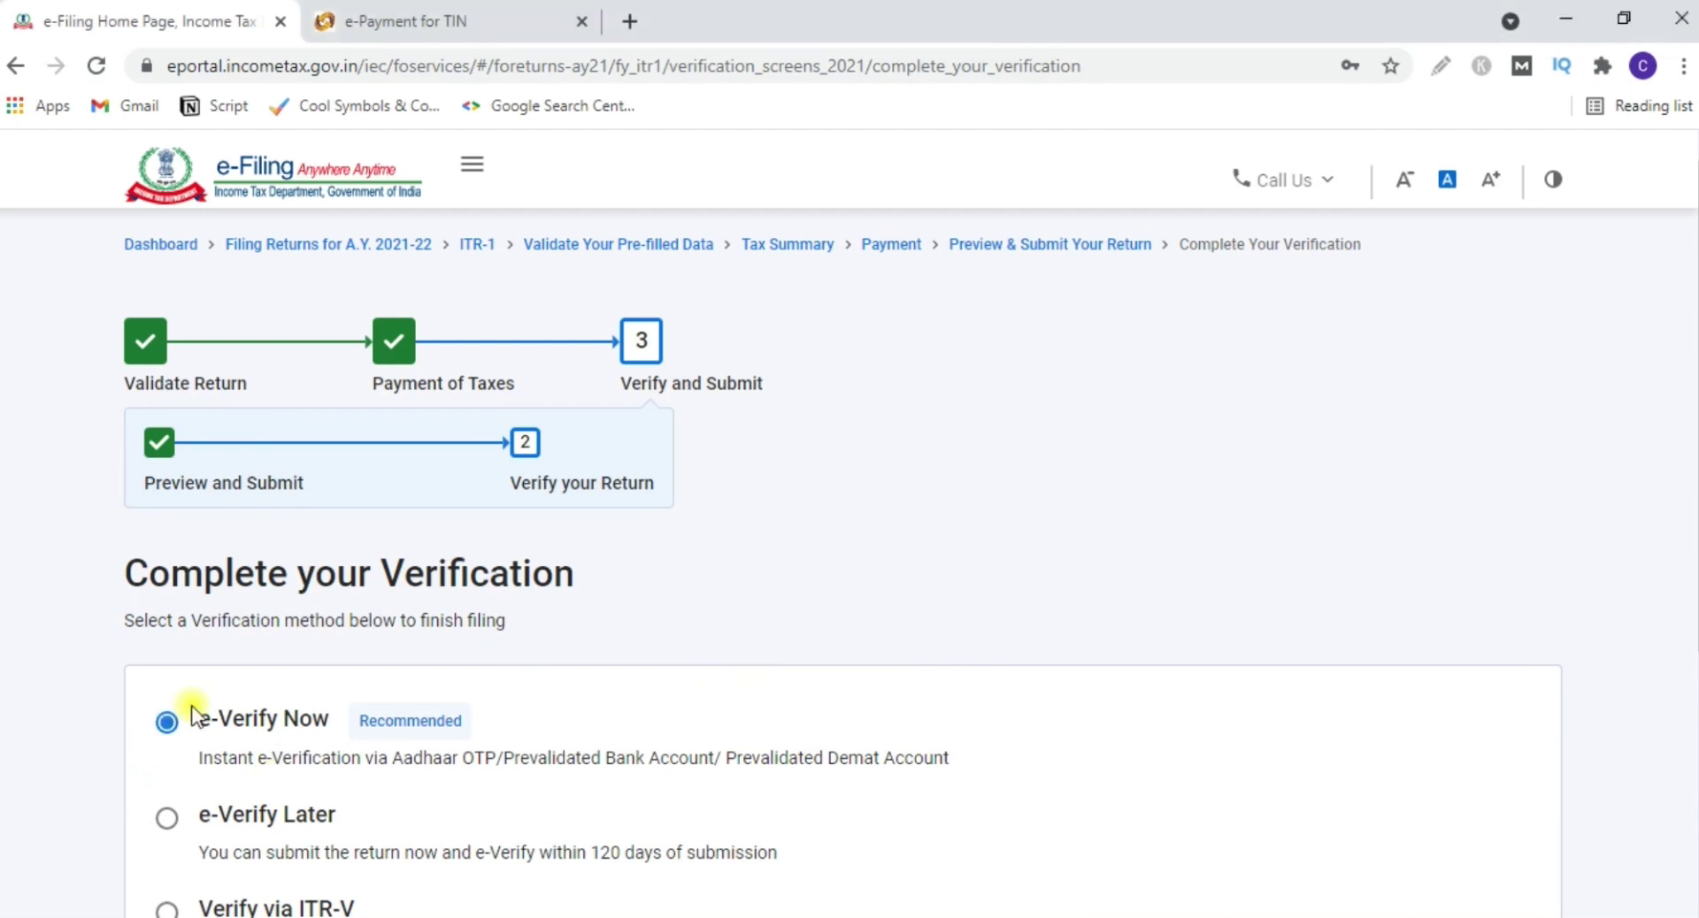
scroll(1275, 567, down, 3)
click(1501, 801)
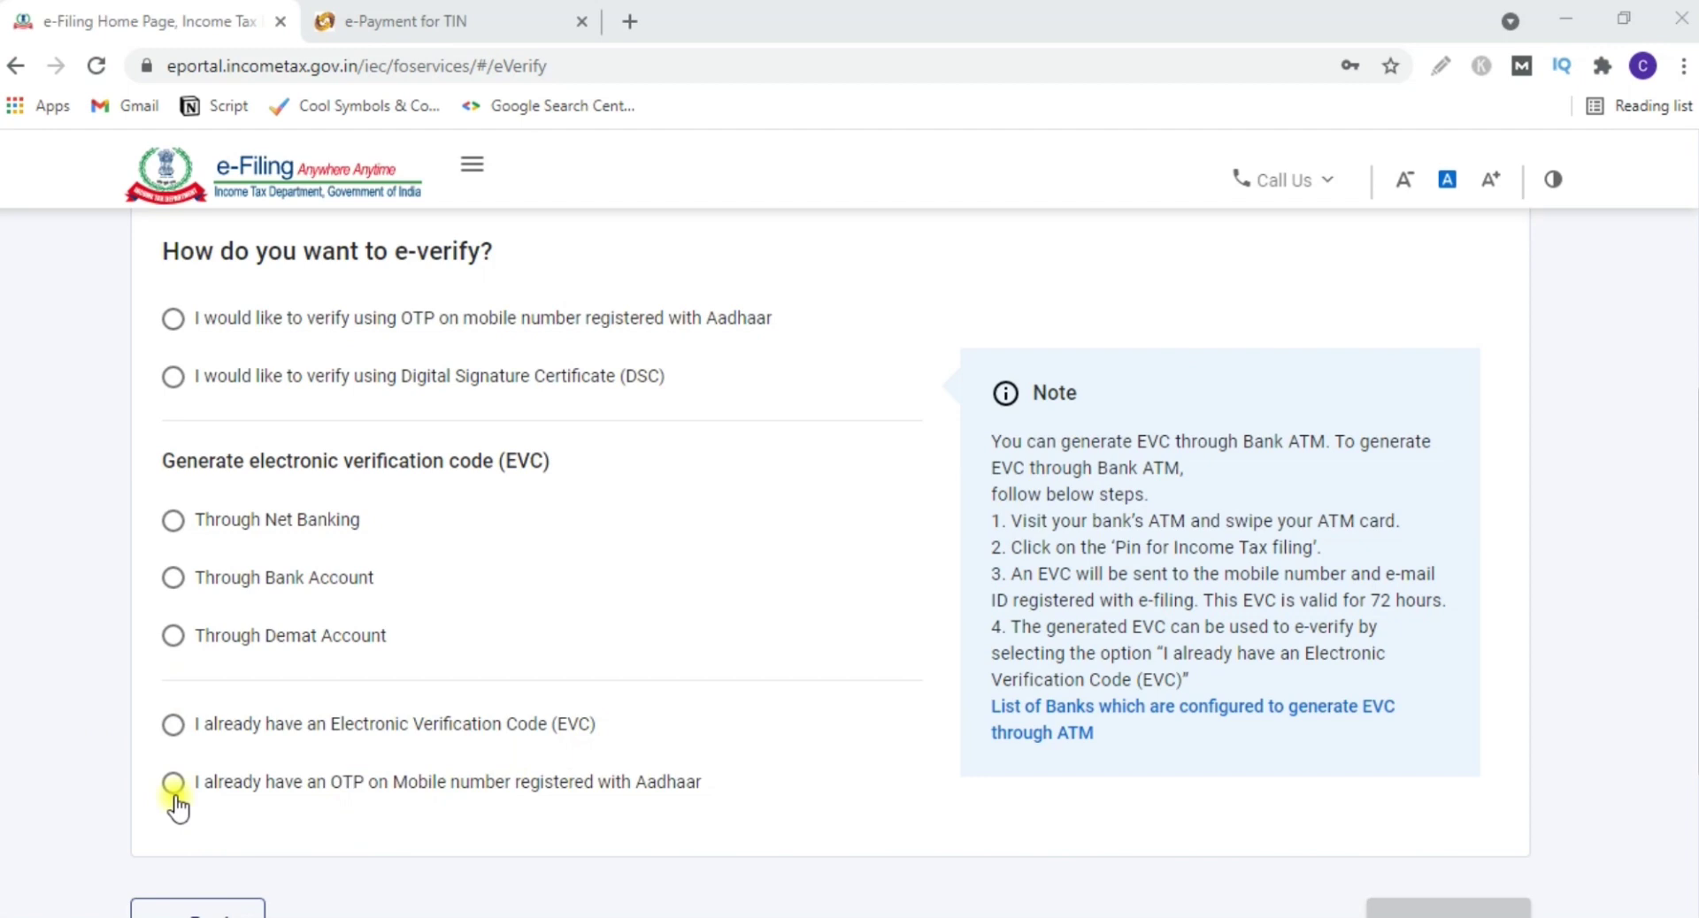
- Choose e-verification by OTP on the Aadhaar-registered mobile number, agree to validate the Aadhaar details, and generate the Aadhaar OTP
scroll(146, 564, up, 1)
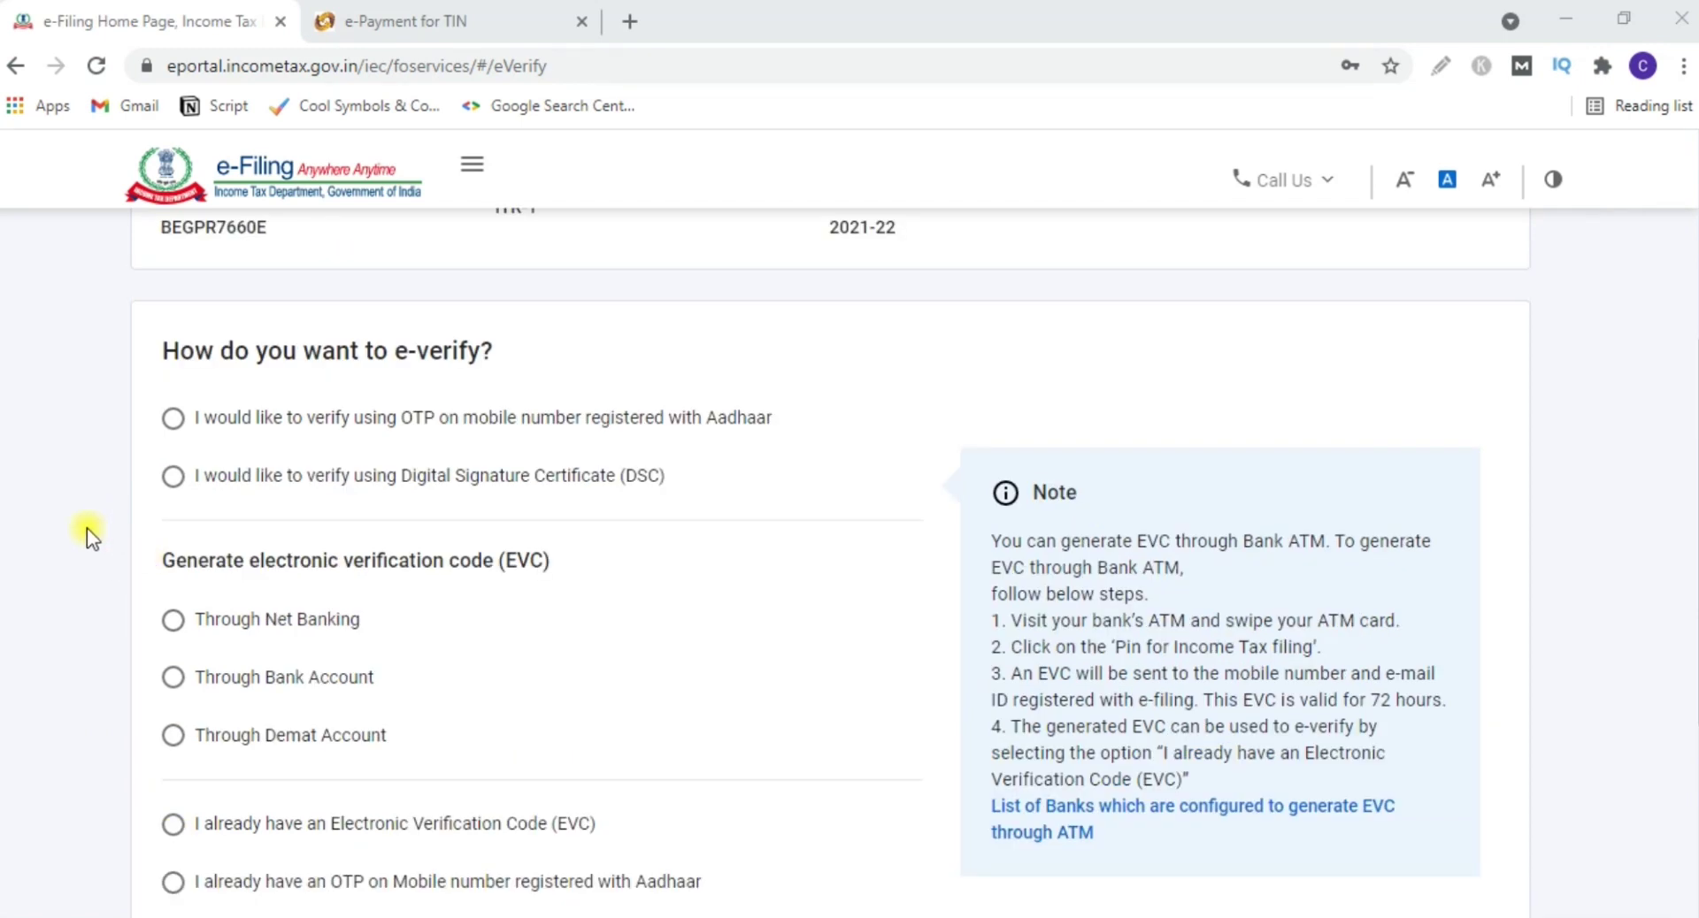
click(171, 419)
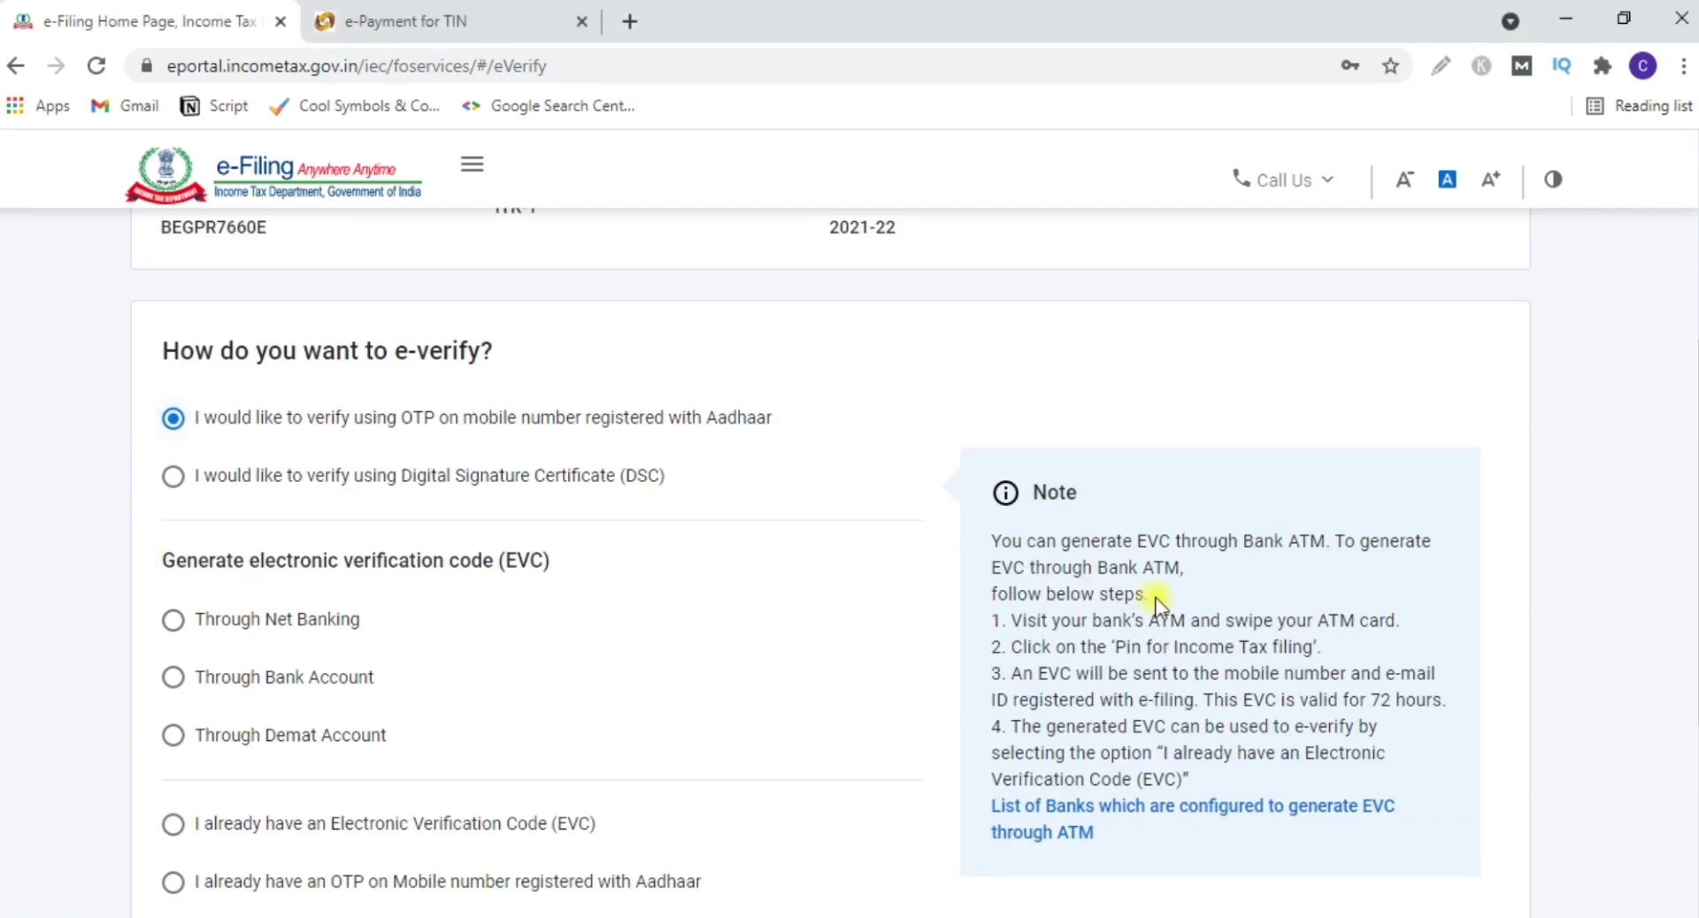
scroll(1195, 611, down, 3)
click(1443, 788)
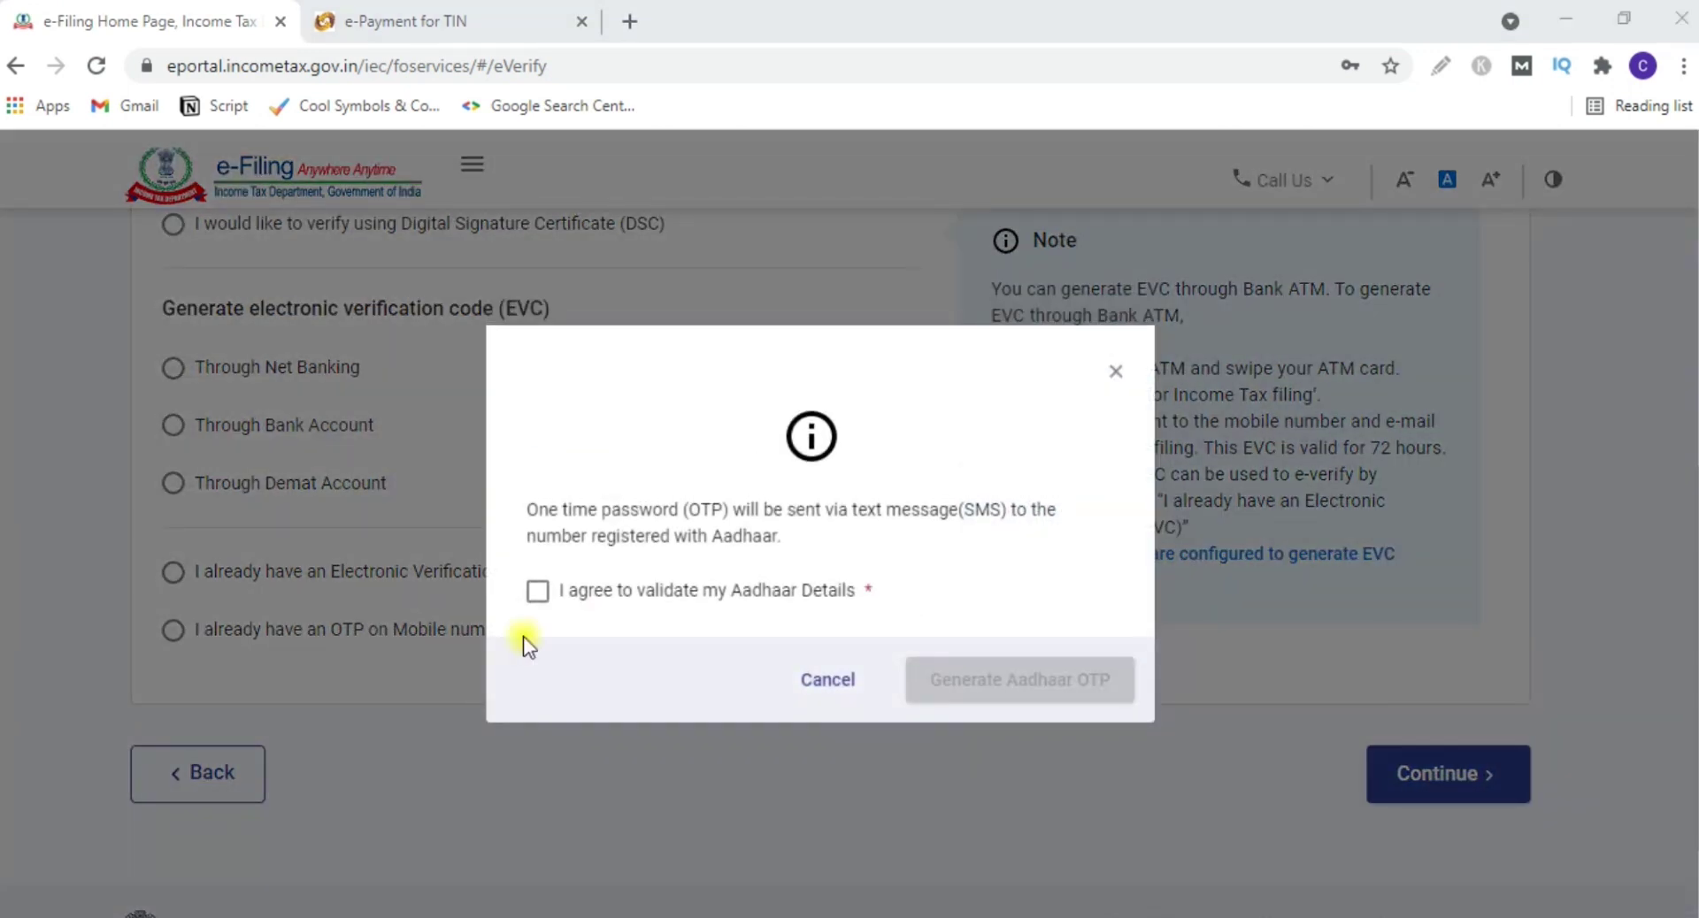
click(538, 592)
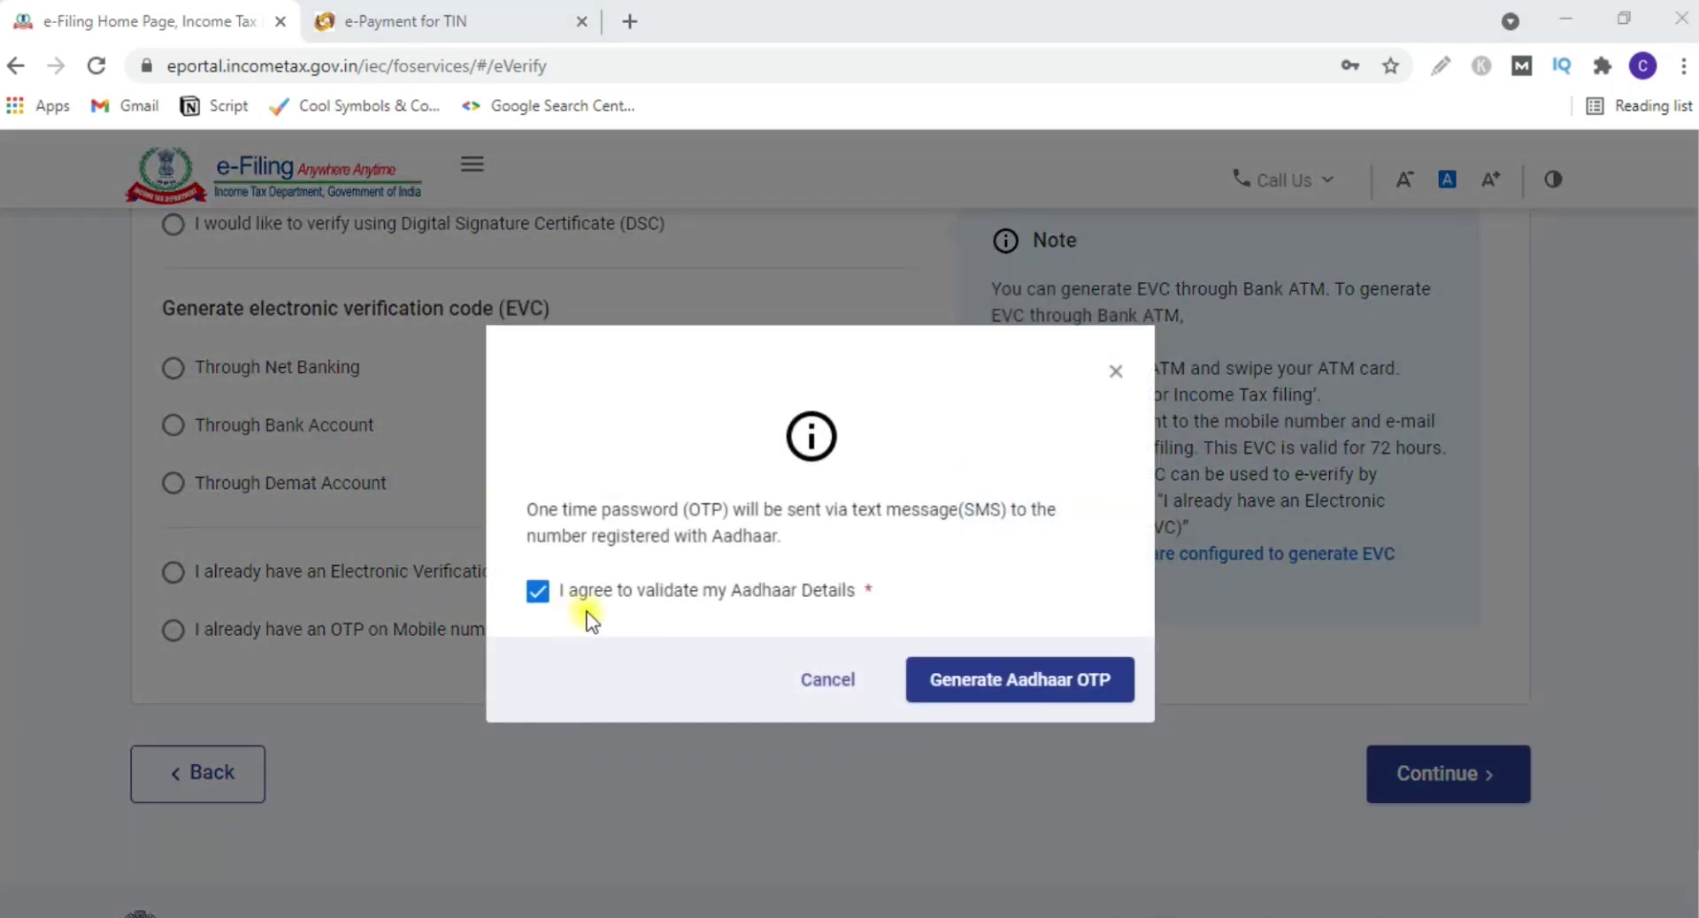
click(1050, 683)
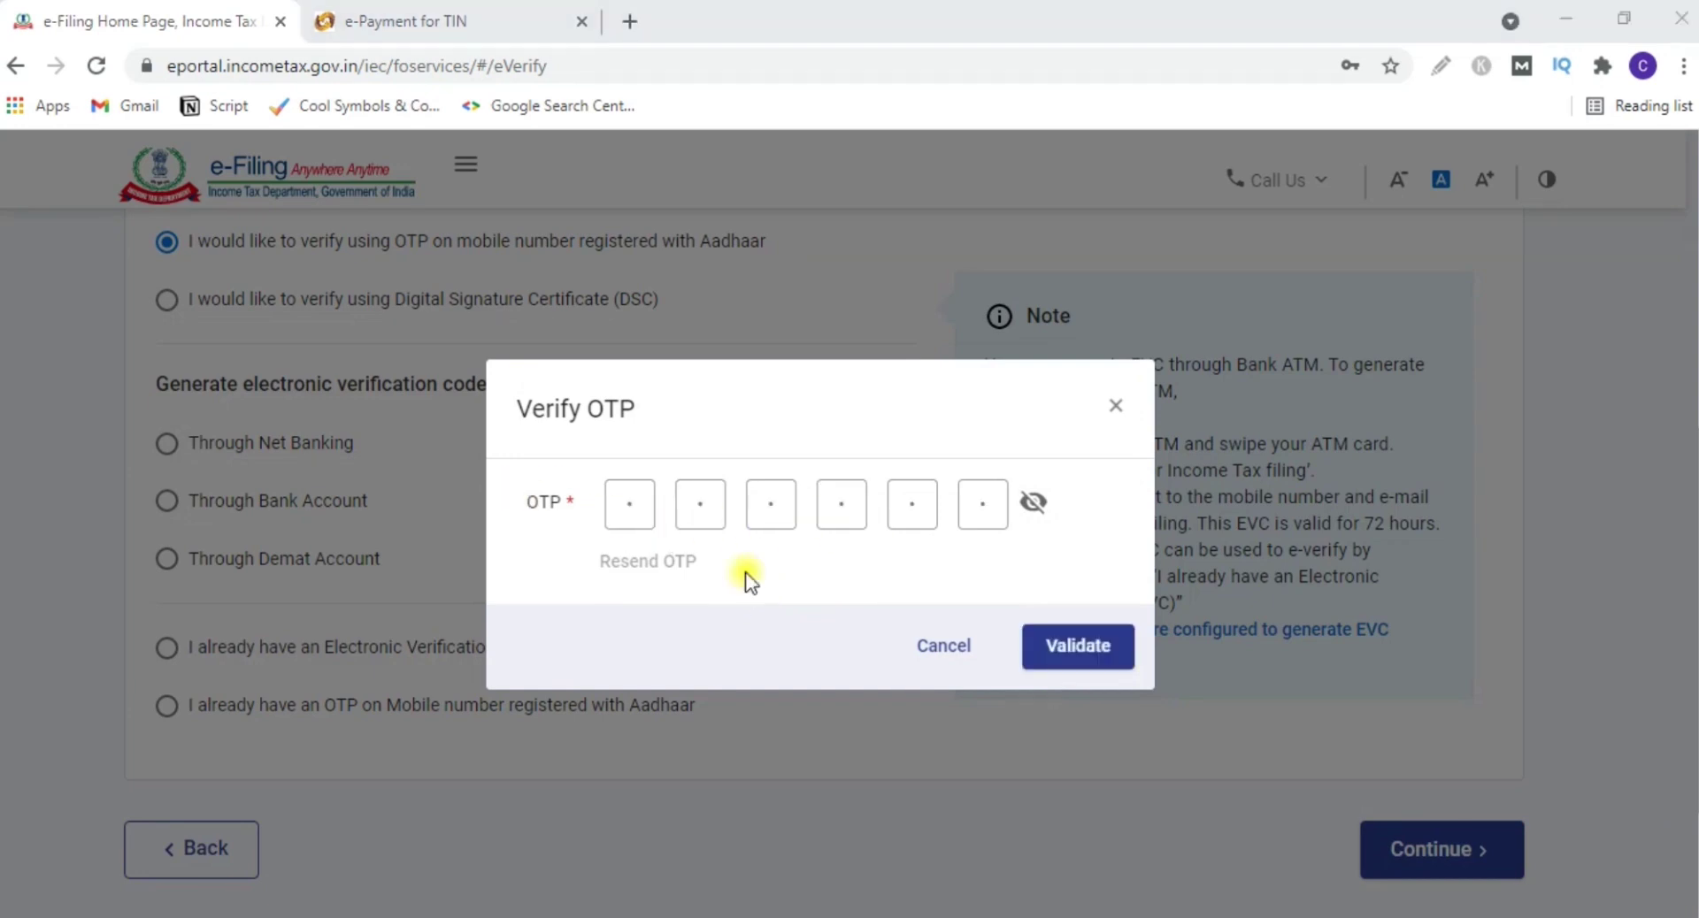
- Enter and validate the Aadhaar OTP, and confirm the submission of the return
click(1076, 639)
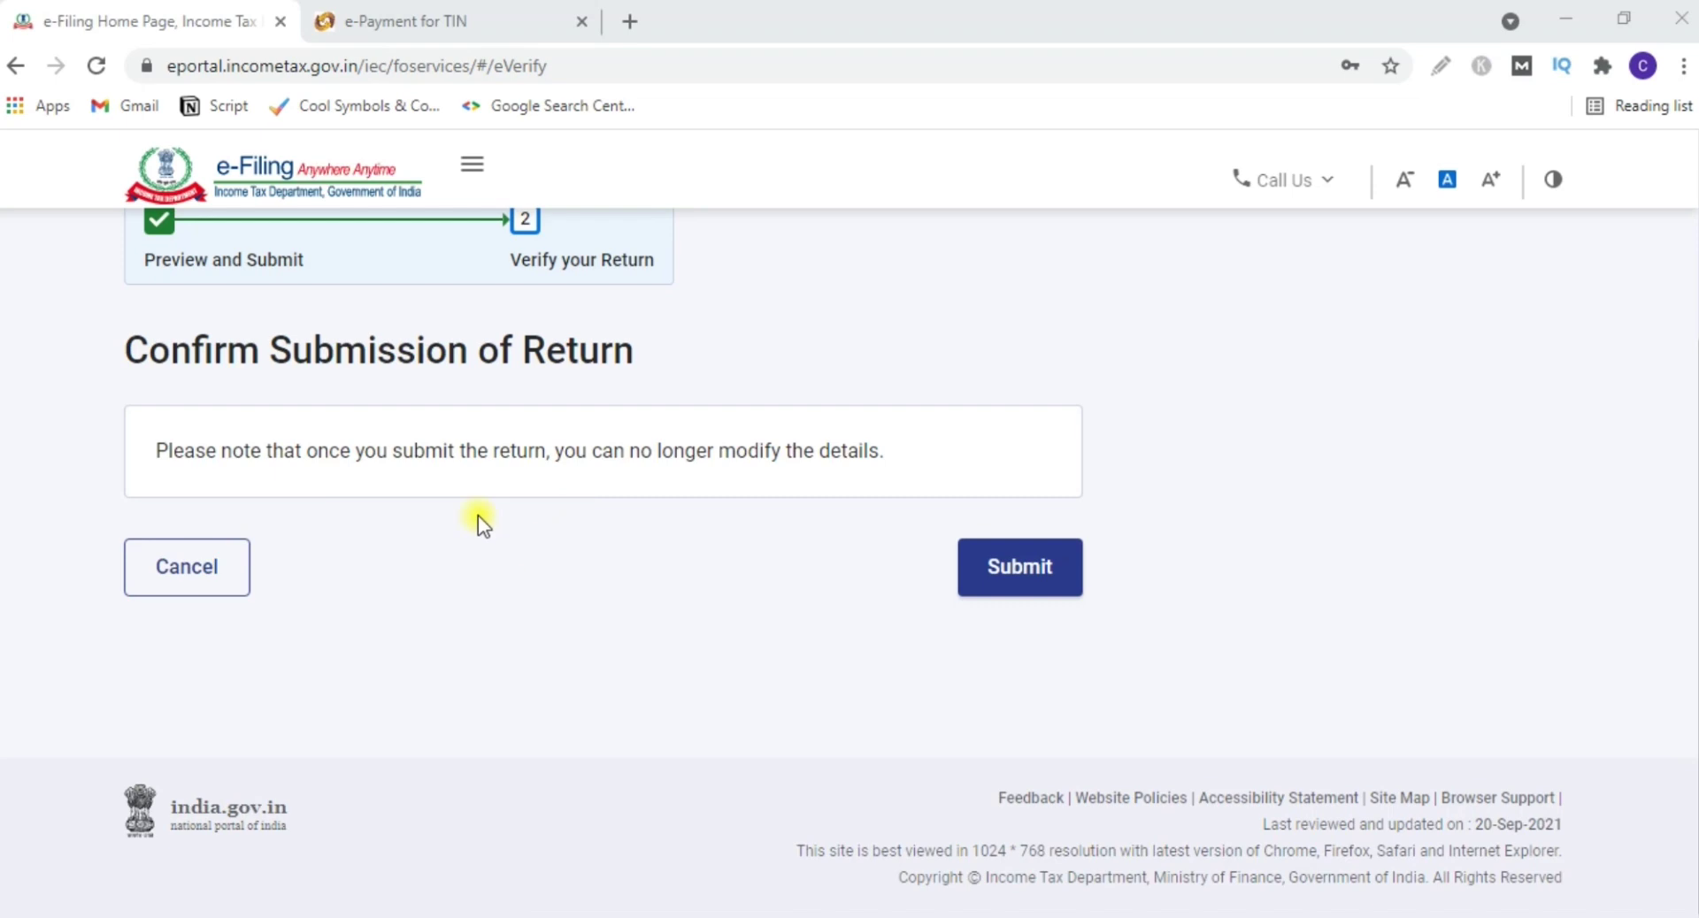
click(1005, 569)
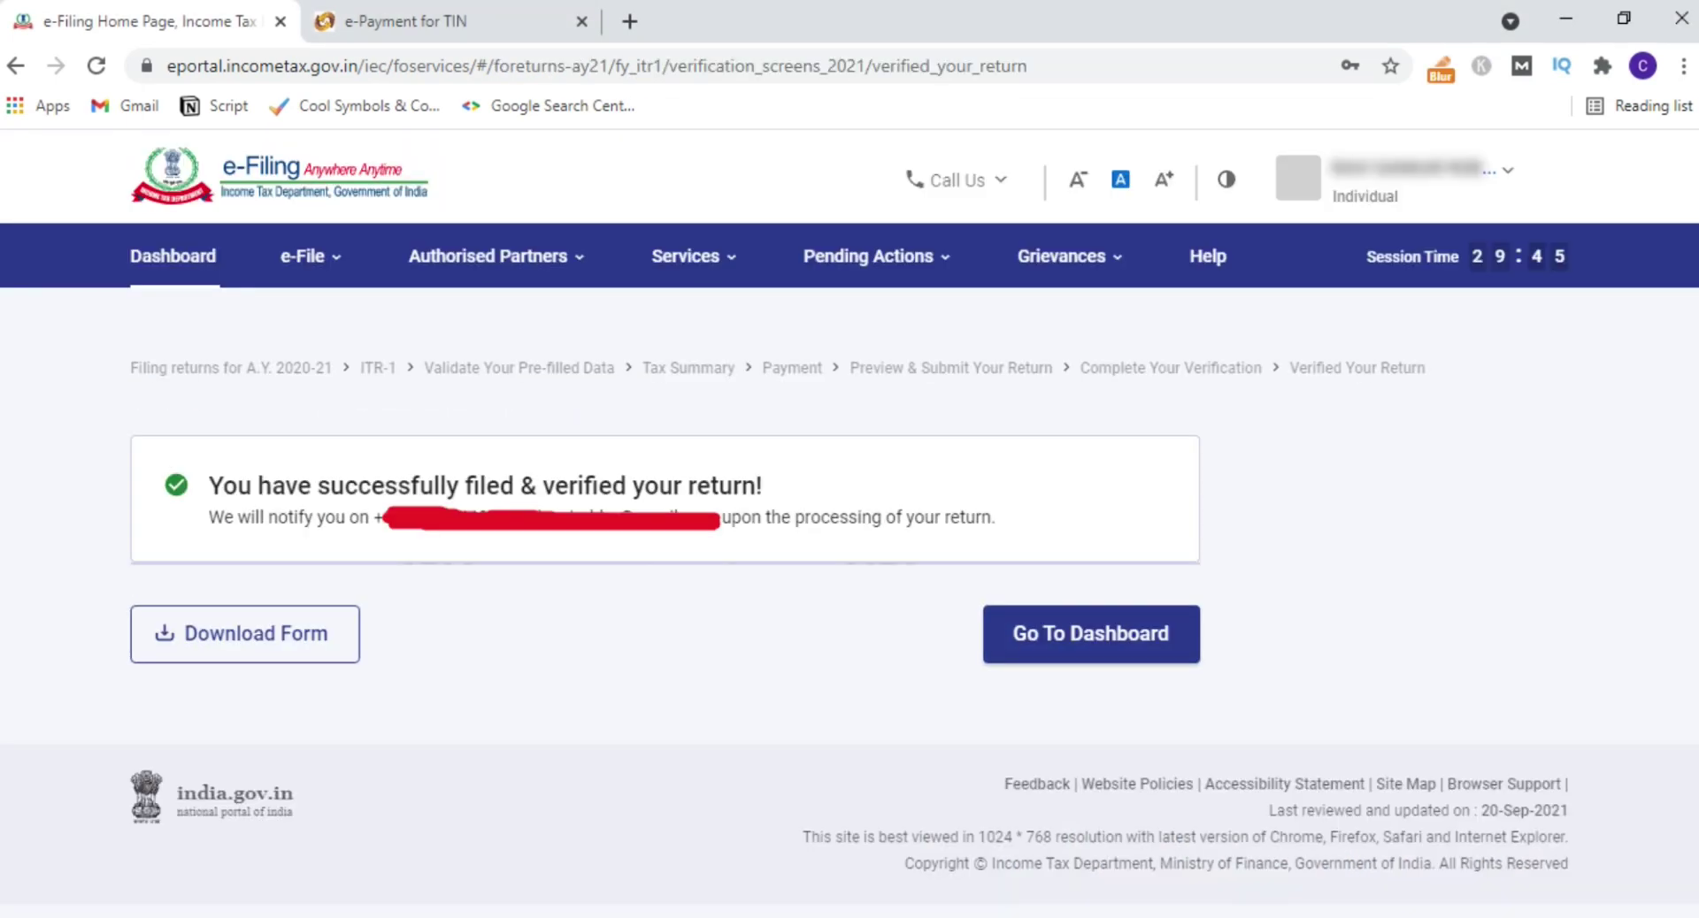